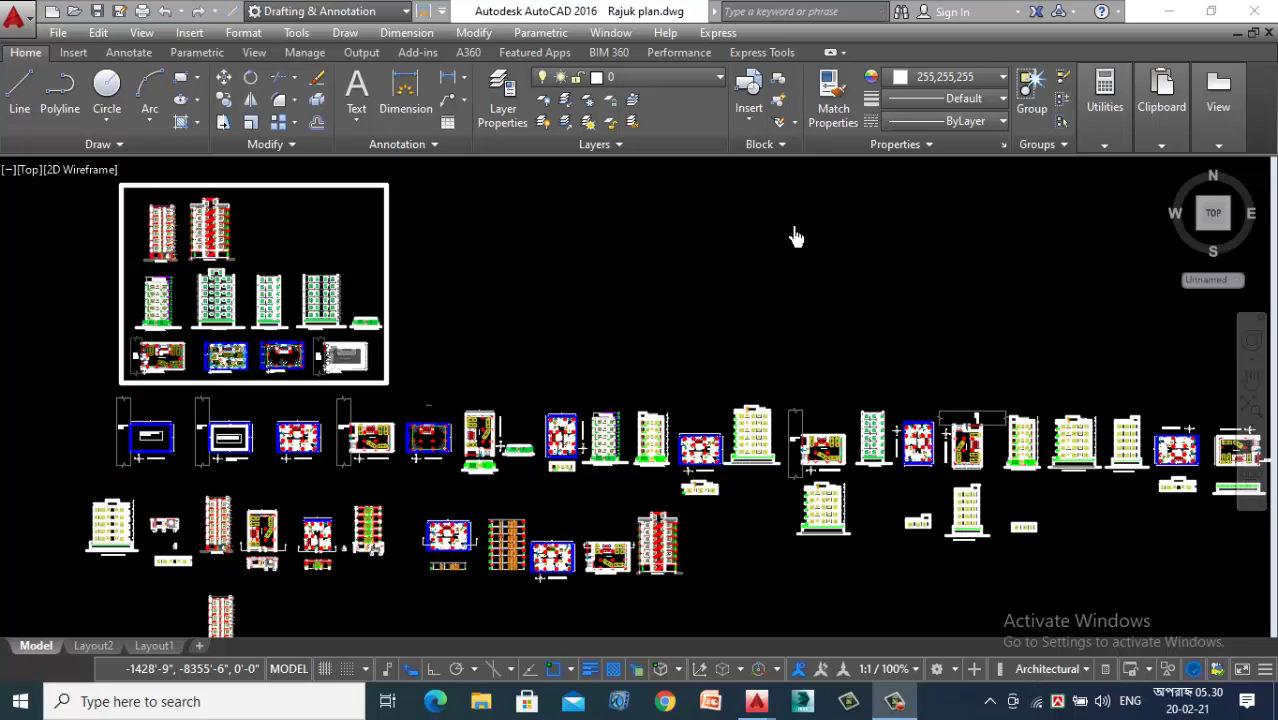
left_click(895, 701)
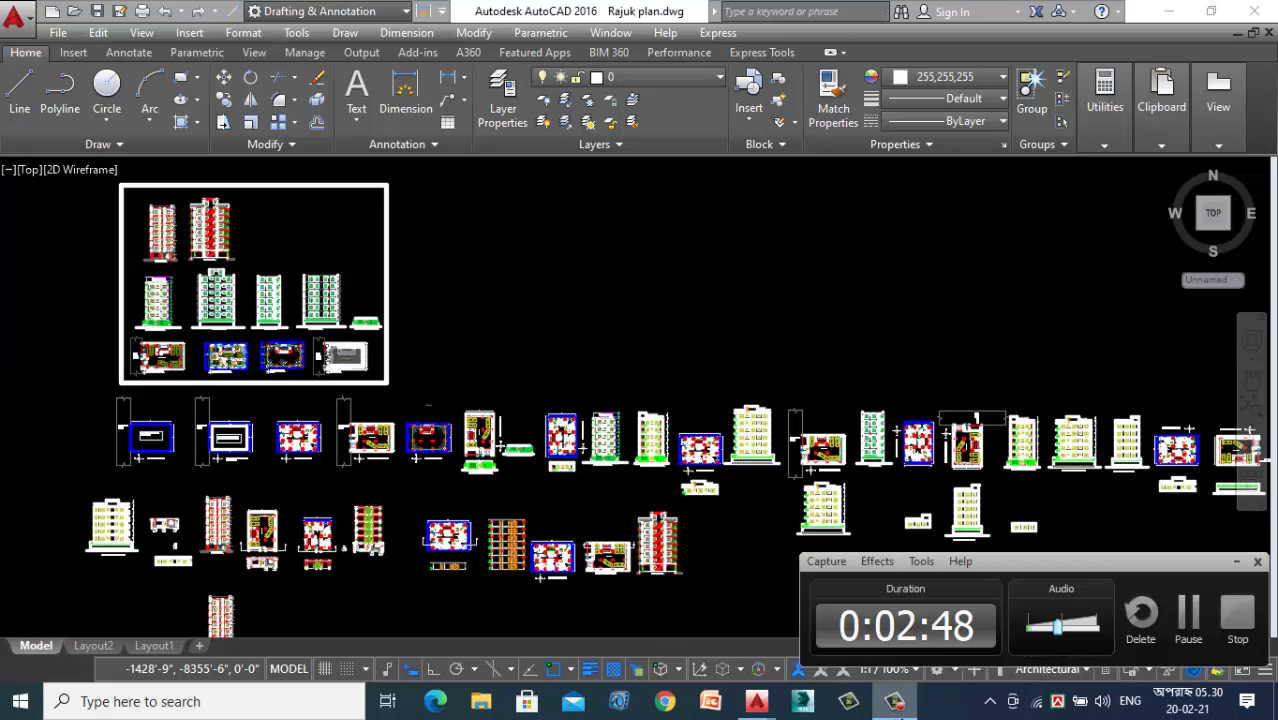
left_click(1234, 563)
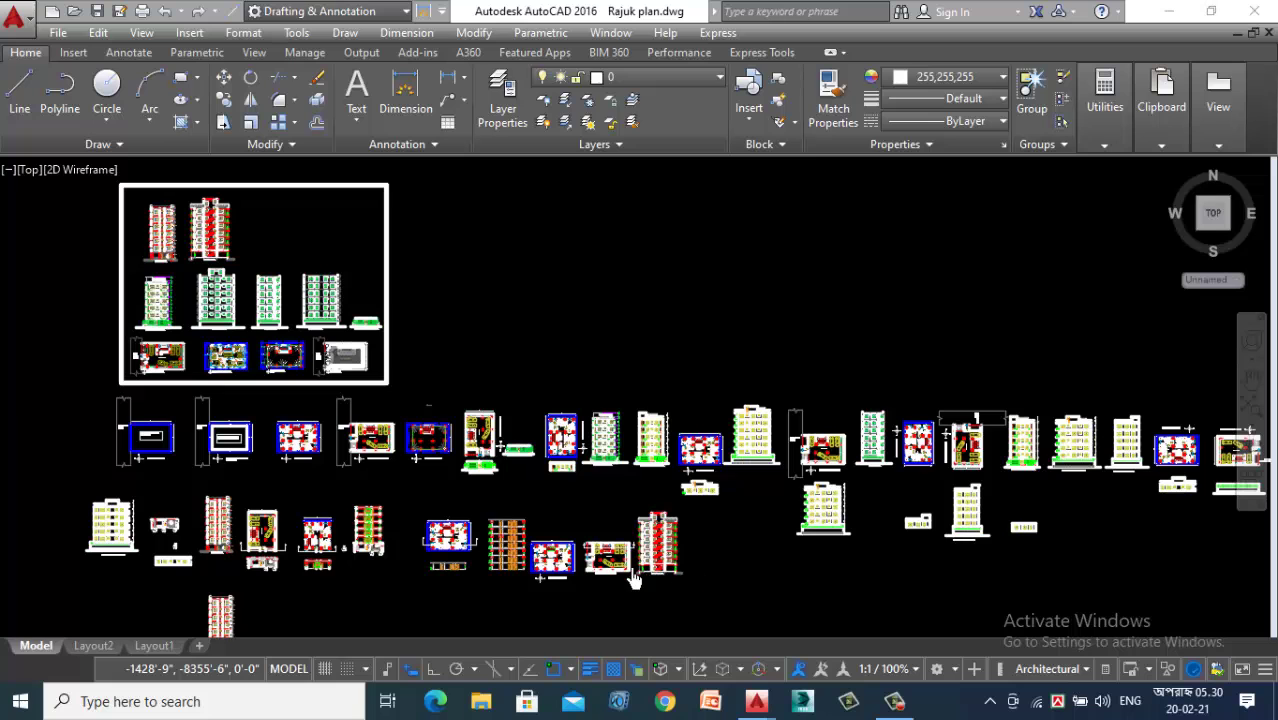
Step: Examine the ground floor plan with its y1 section line, the adjacent first floor plan and Section Y1-Y1
scroll(641, 451, "up", 2)
scroll(579, 502, "up", 5)
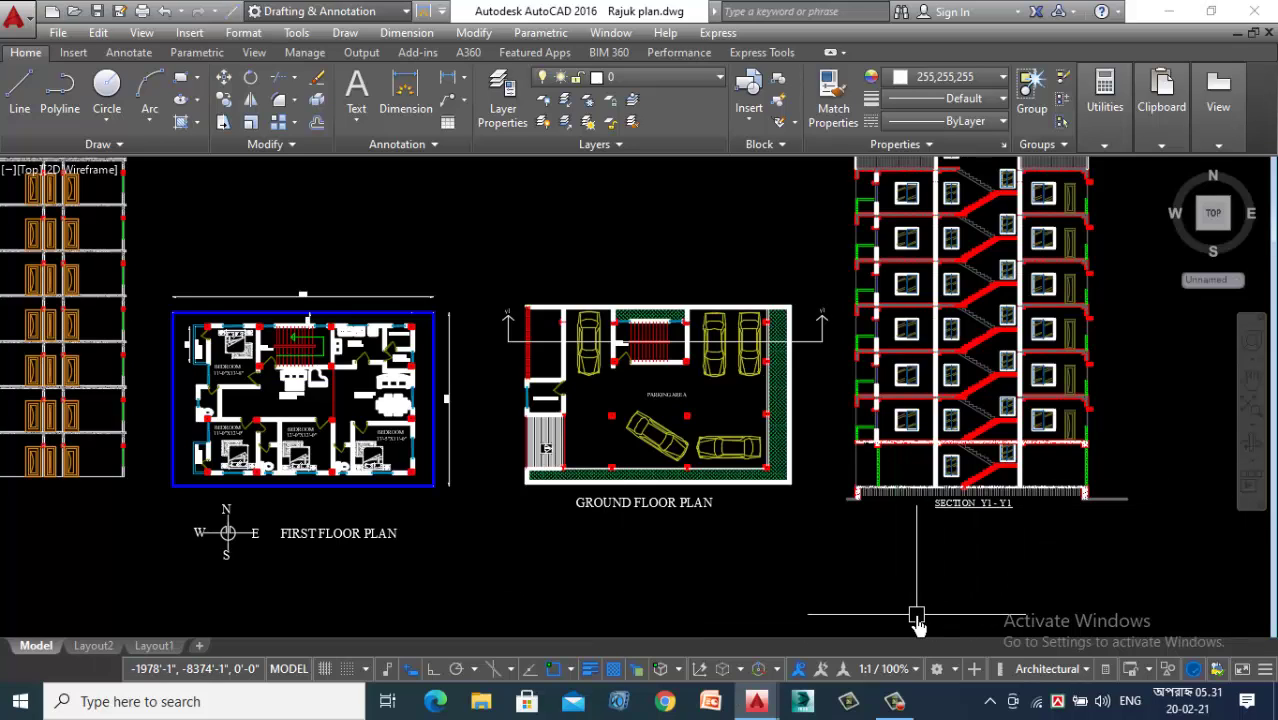
scroll(645, 613, "down", 2)
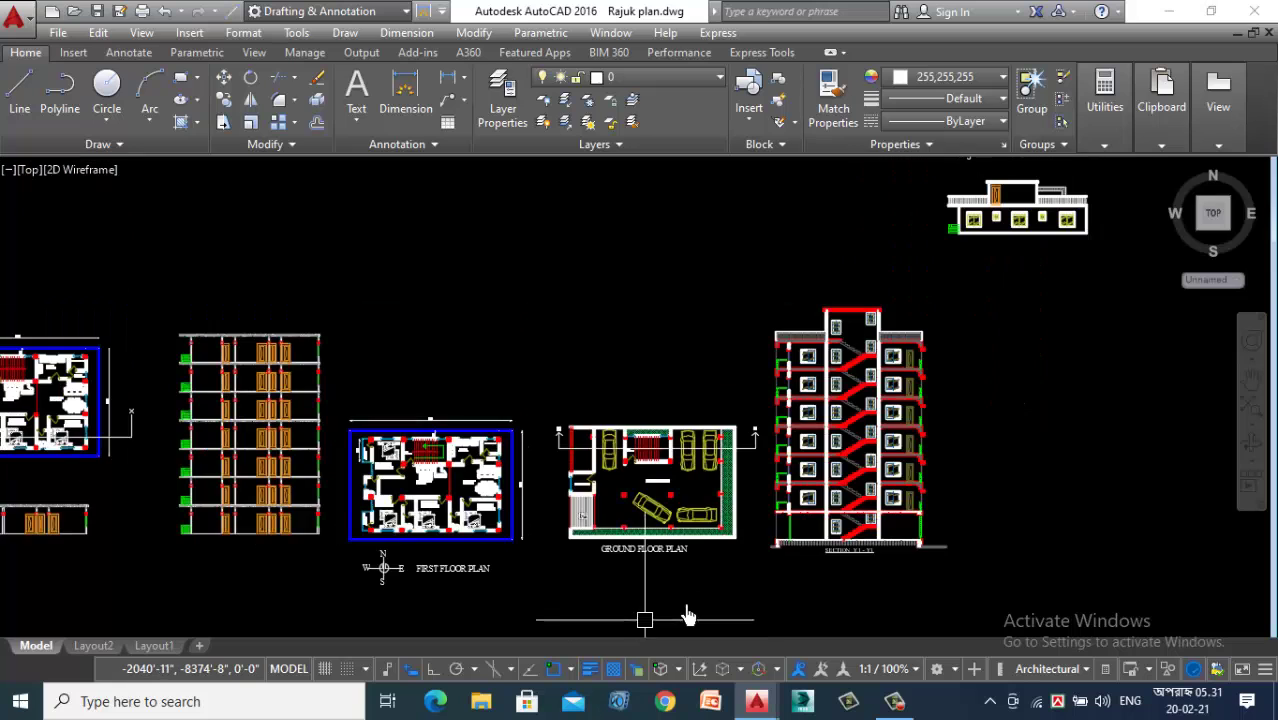
scroll(983, 456, "up", 3)
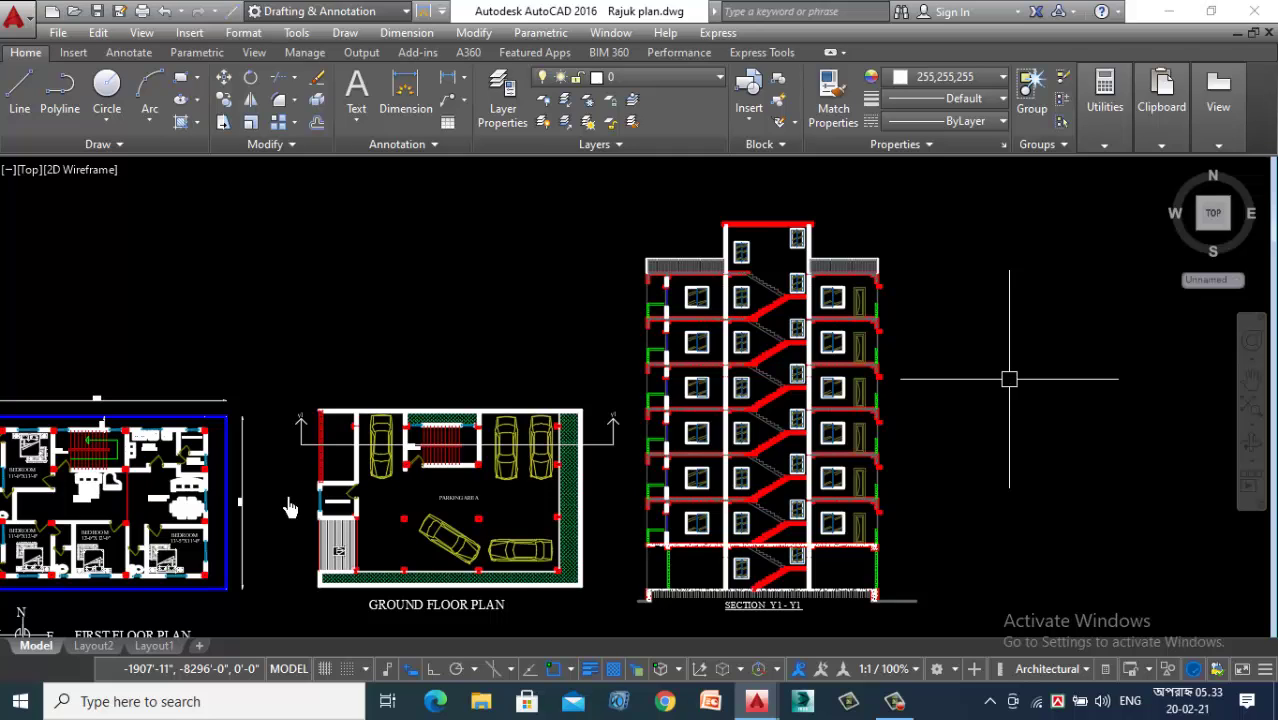
scroll(458, 390, "up", 3)
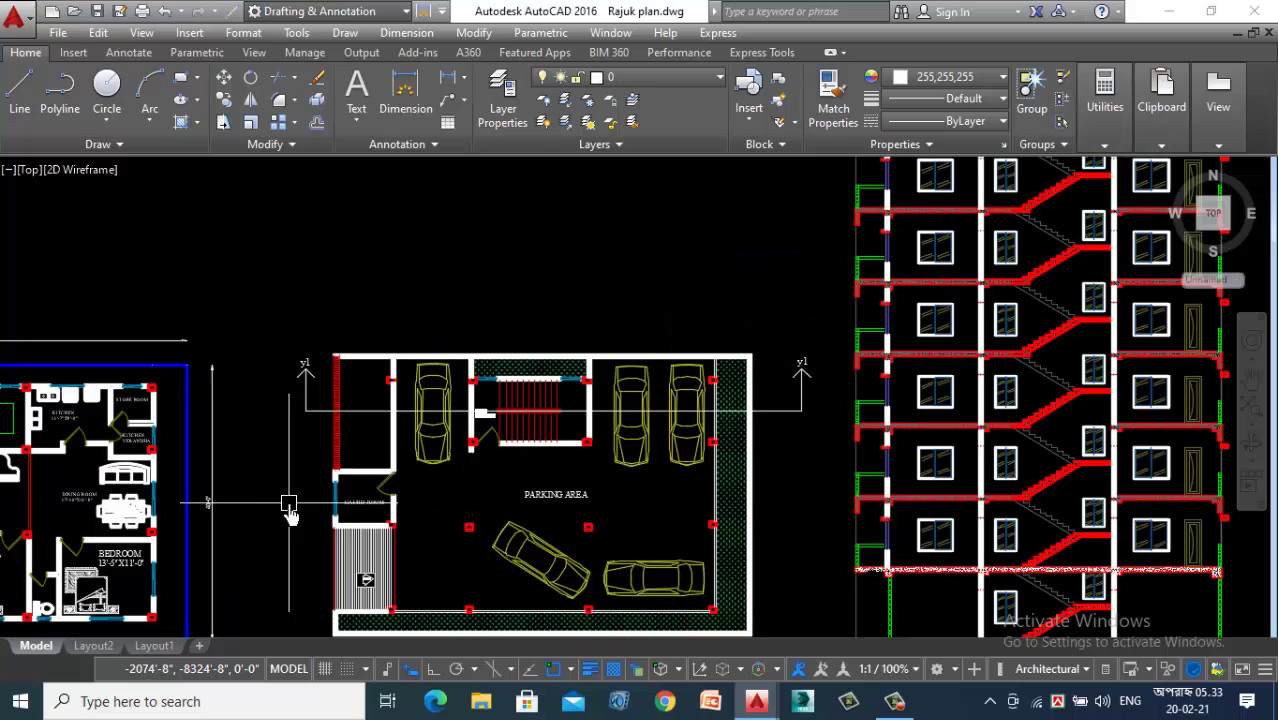
scroll(513, 259, "down", 3)
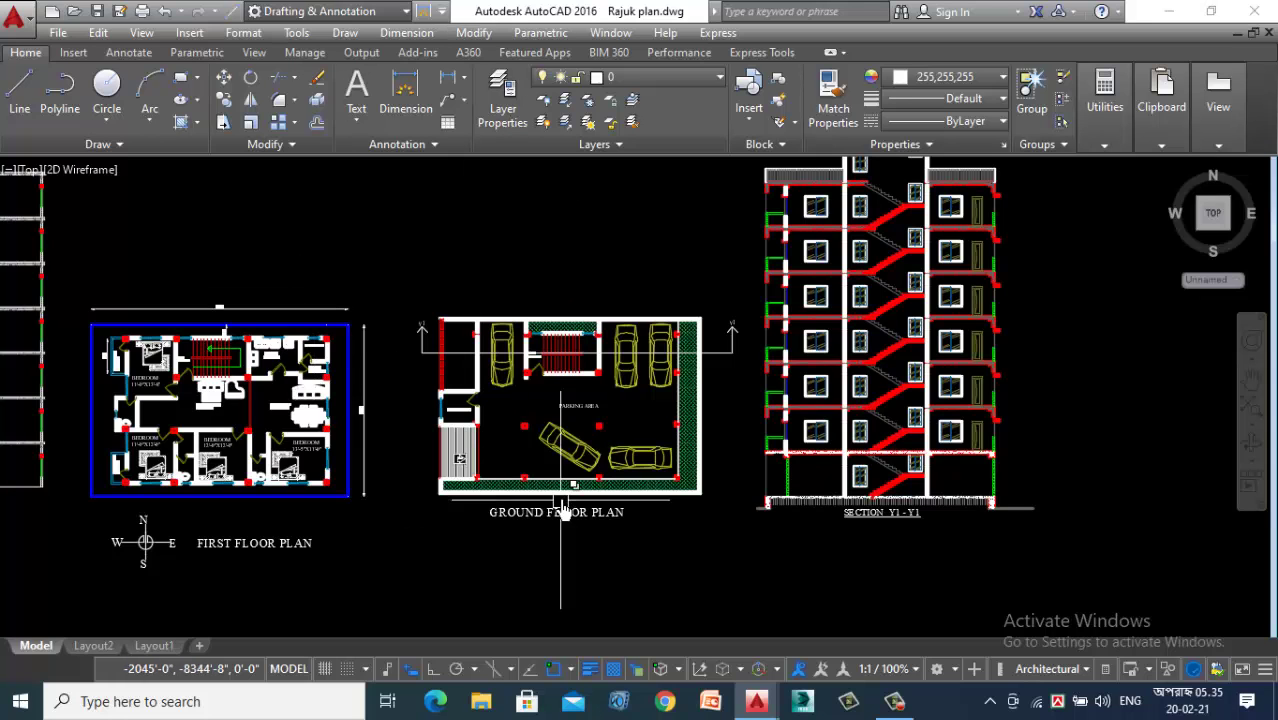
scroll(578, 330, "up", 2)
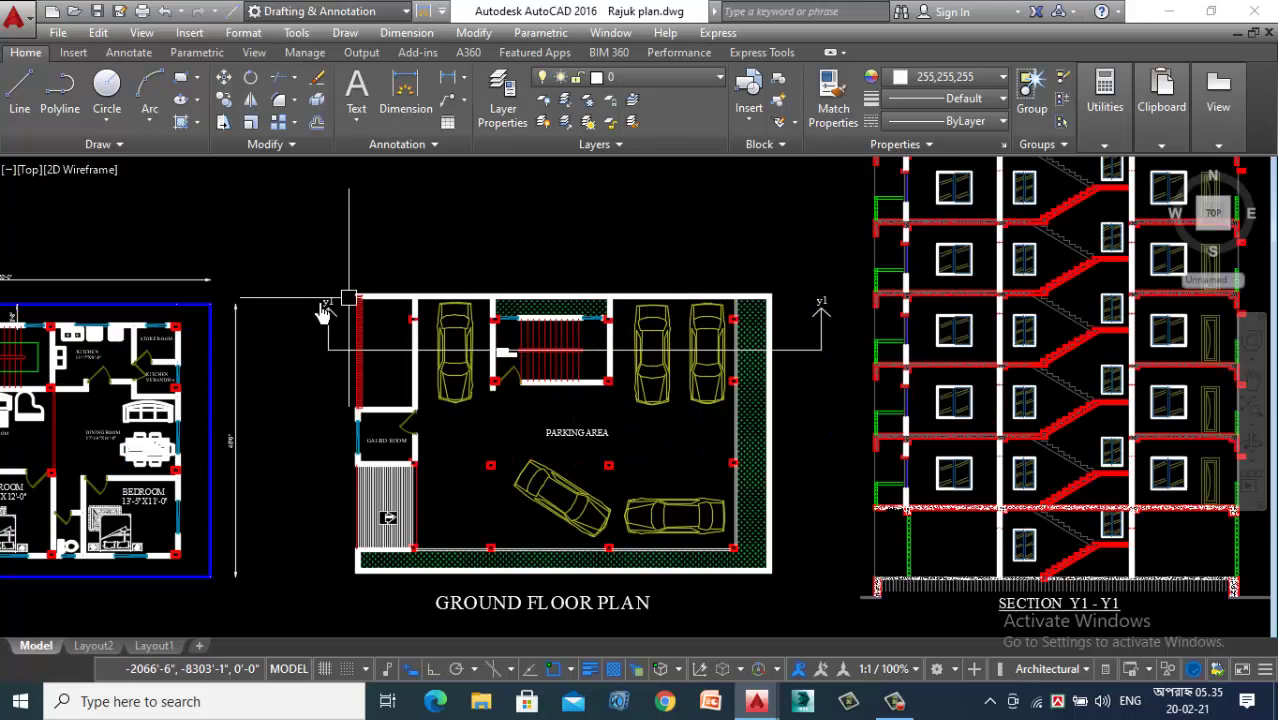
scroll(325, 300, "up", 2)
scroll(599, 277, "down", 2)
scroll(742, 251, "up", 2)
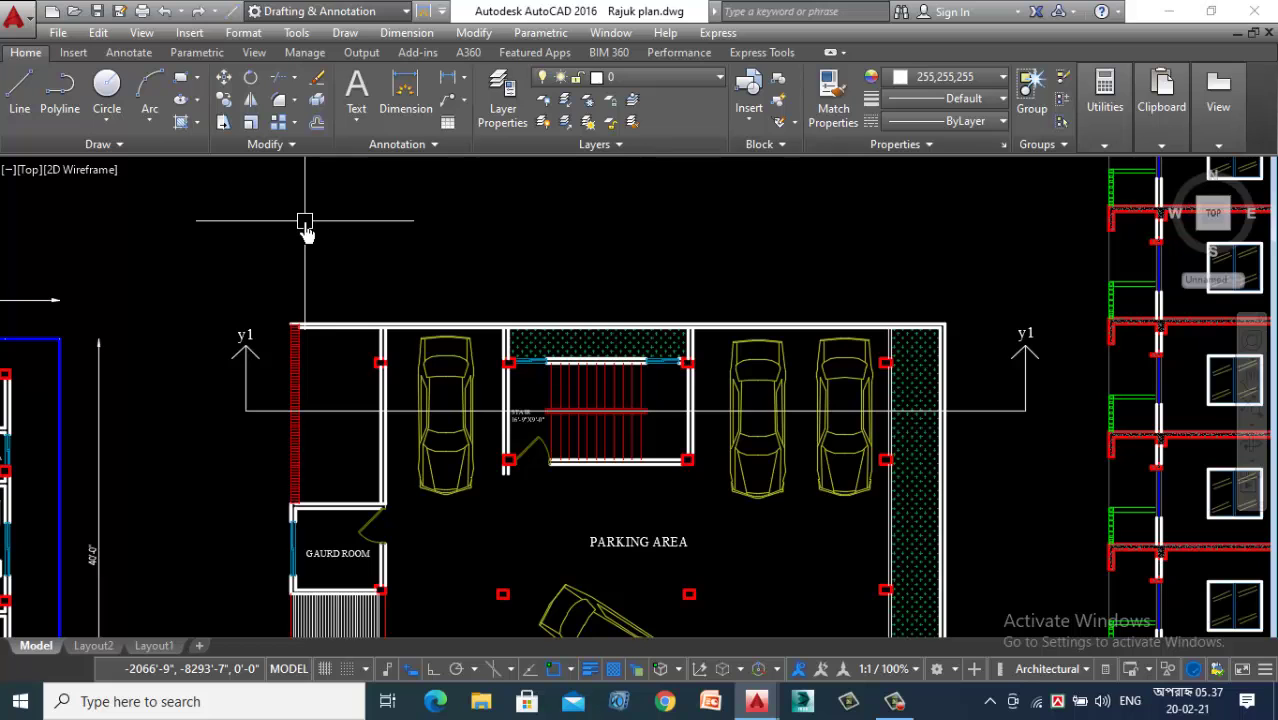
scroll(470, 160, "down", 2)
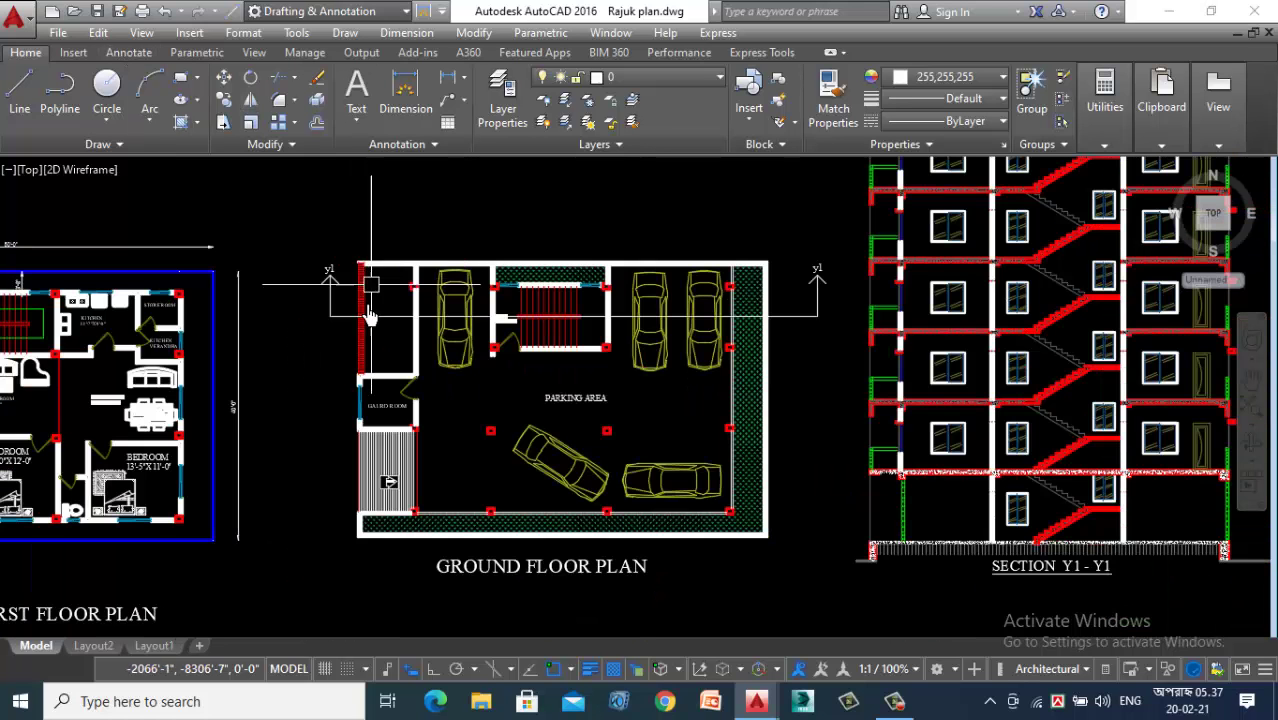
scroll(370, 315, "down", 2)
scroll(479, 545, "up", 2)
scroll(479, 550, "down", 2)
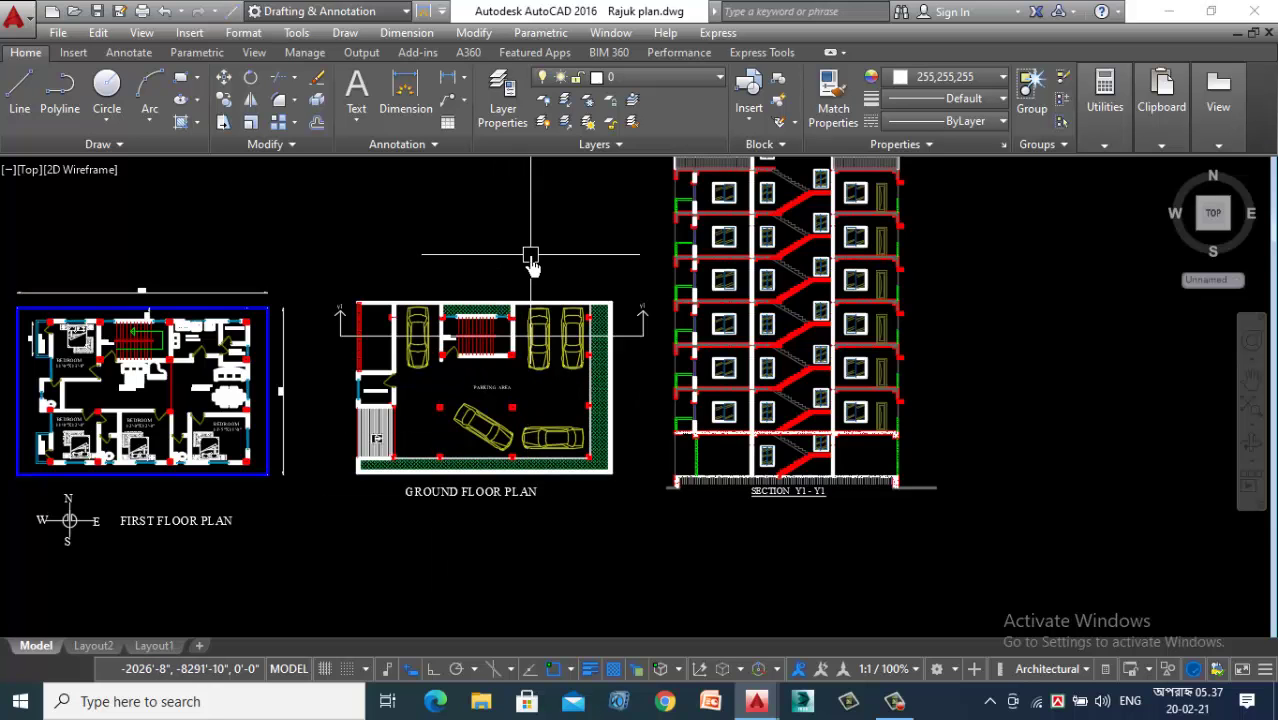
scroll(531, 262, "down", 2)
scroll(541, 271, "up", 2)
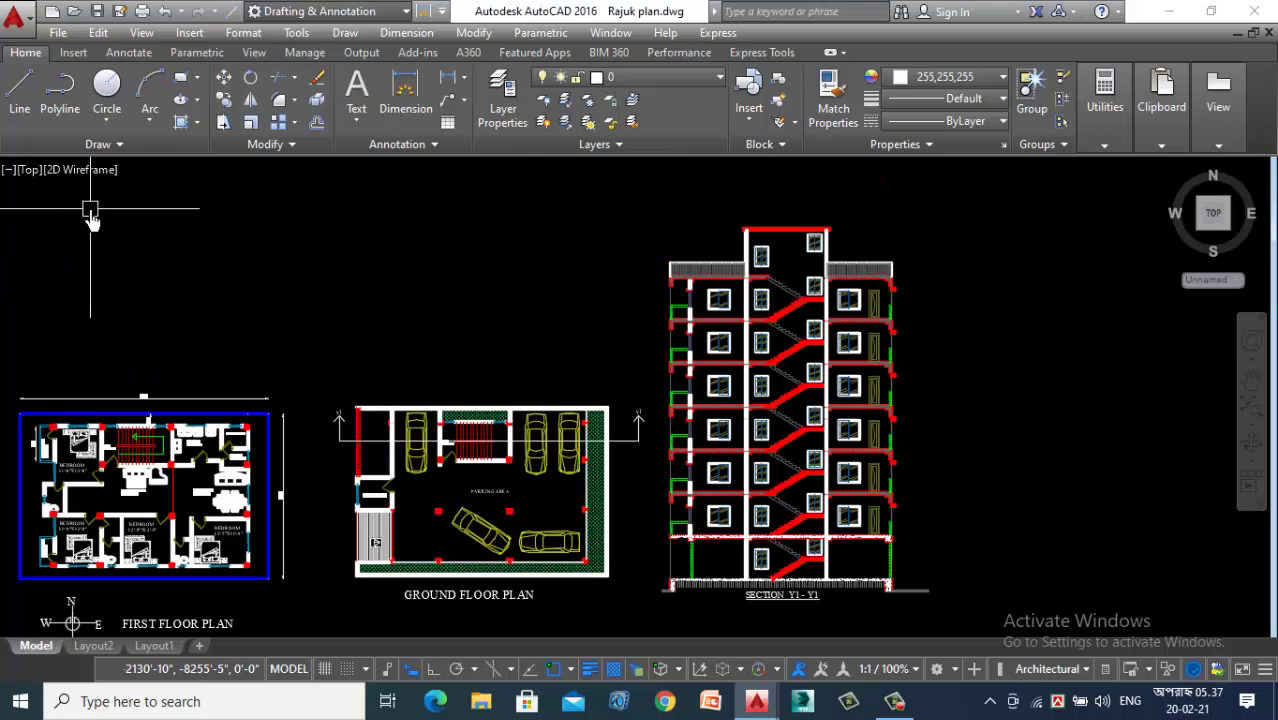
Step: With ortho on, draw a horizontal line about 75' long above the ground floor plan, spanning the building's width
left_click(19, 95)
scroll(480, 382, "up", 2)
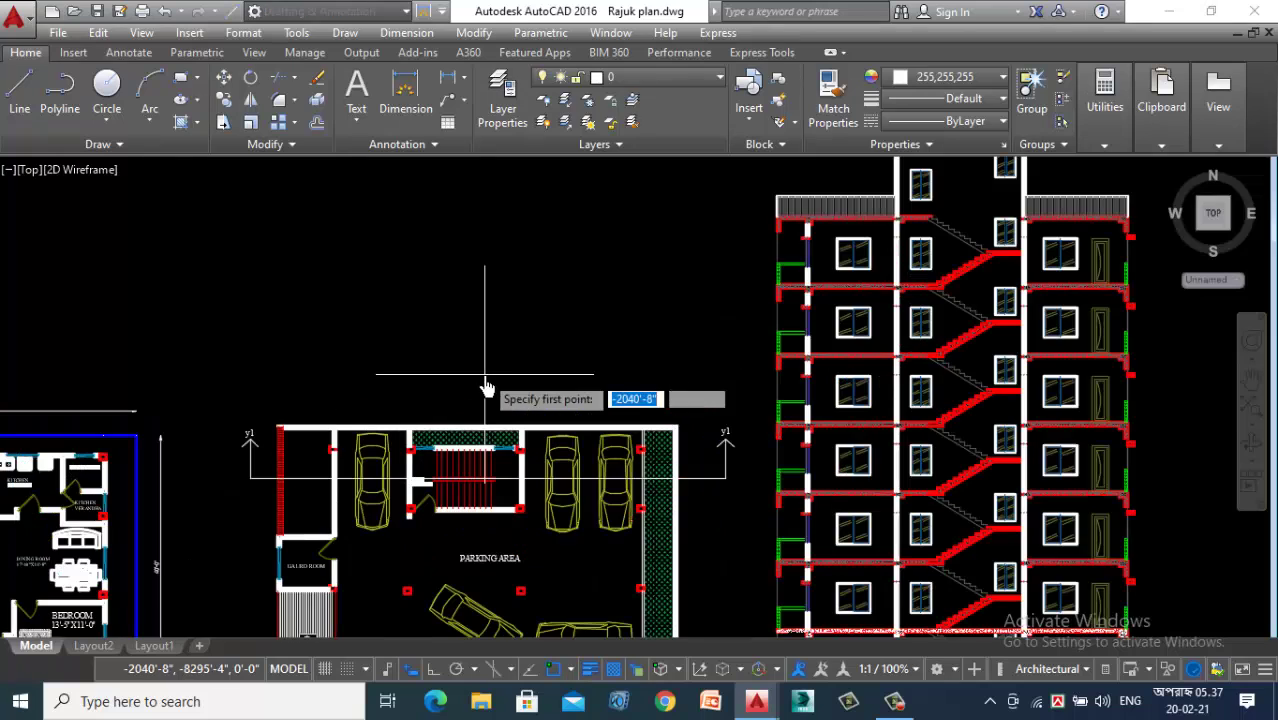
left_click(217, 350)
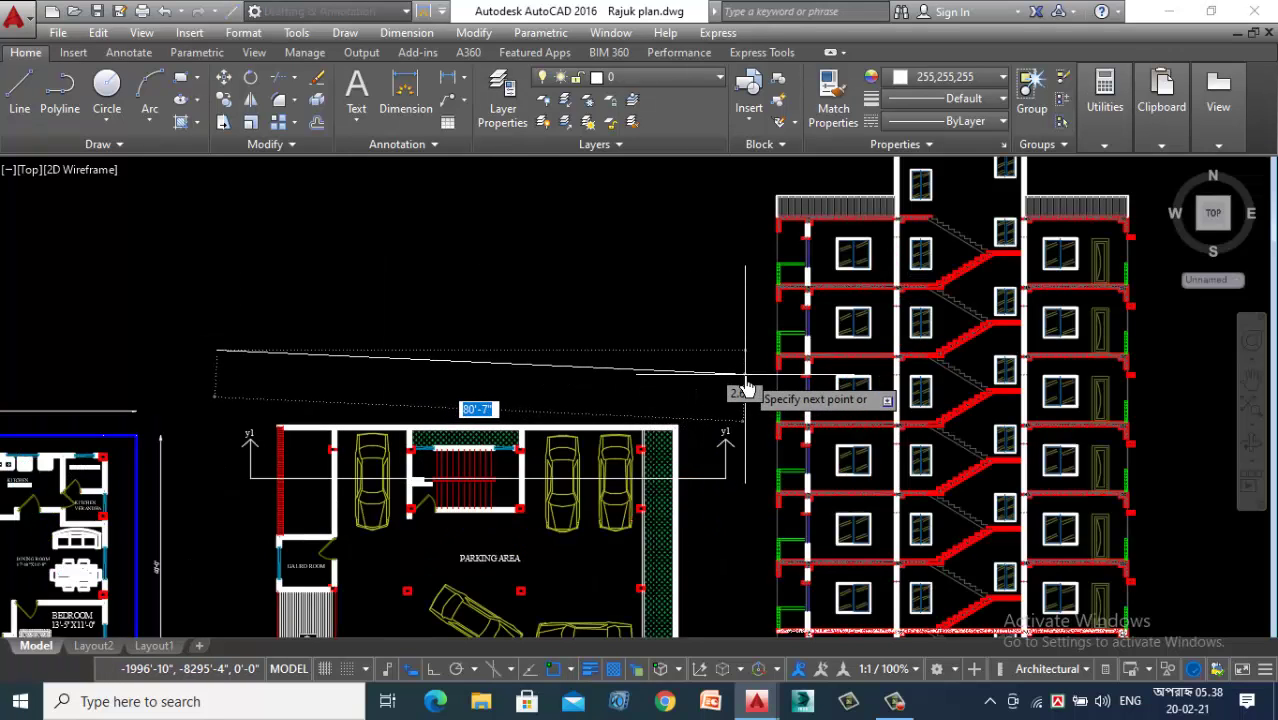
key("F8")
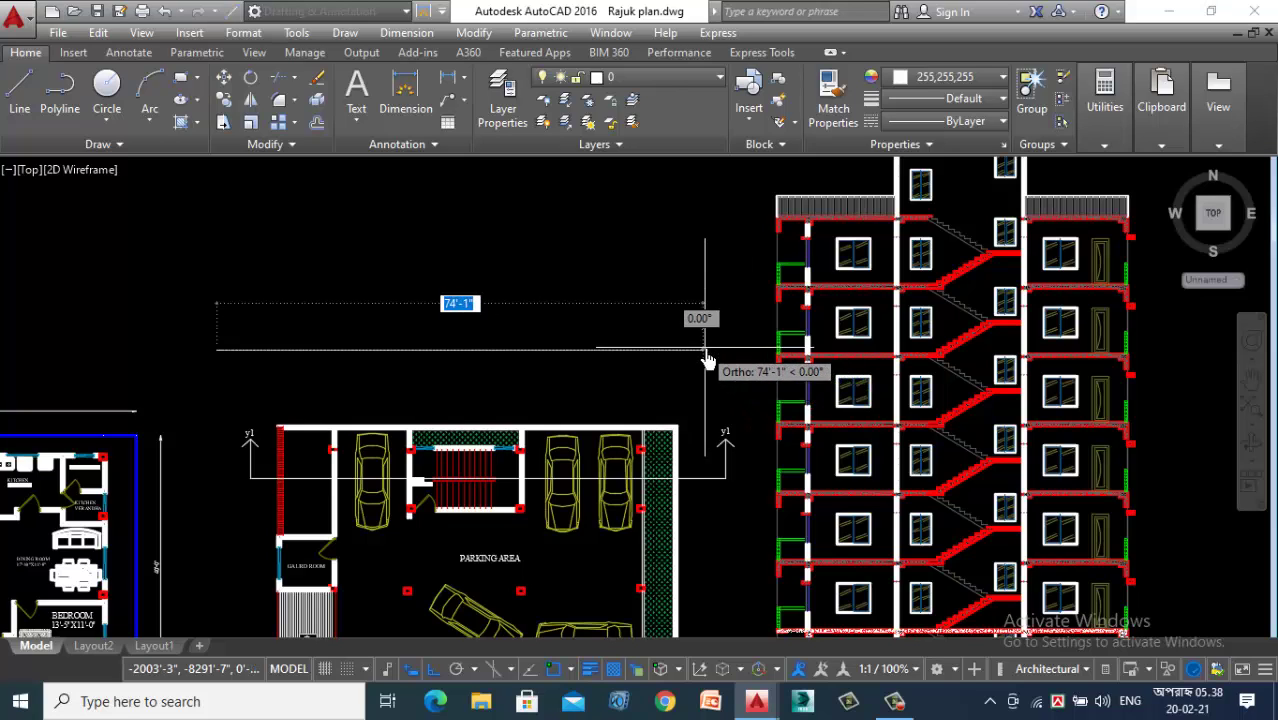
left_click(711, 350)
key("Escape")
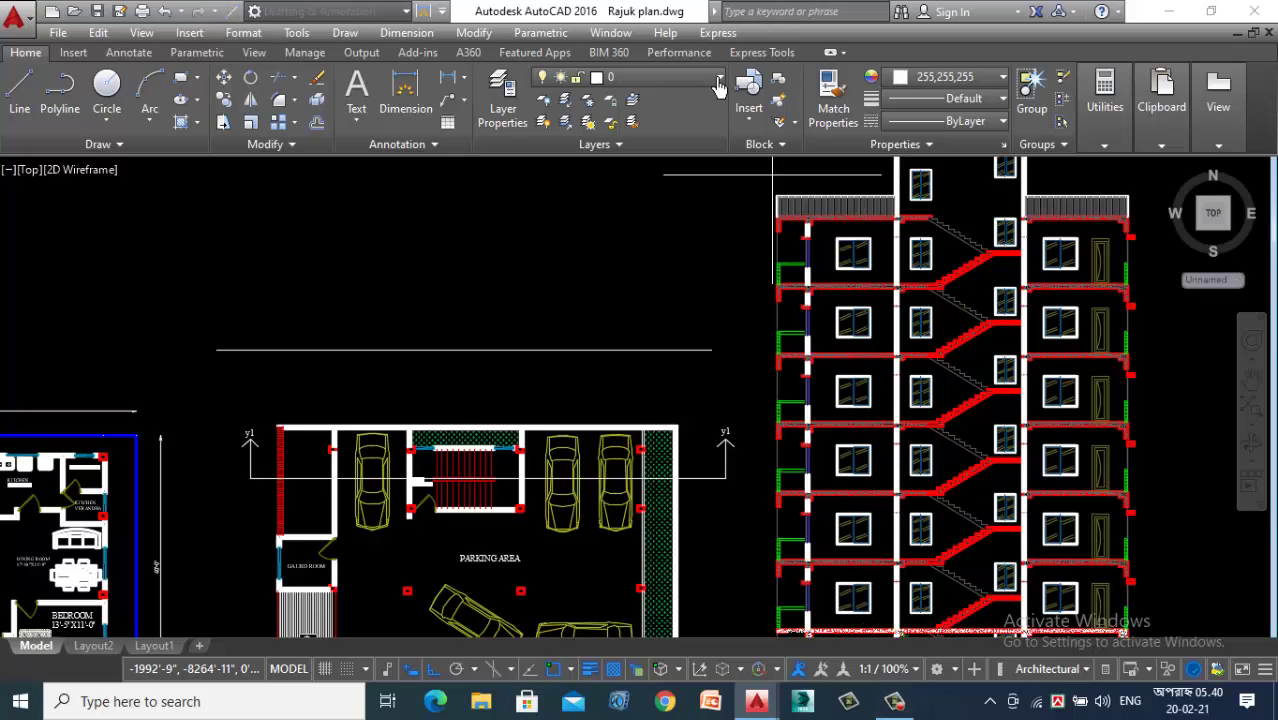
Step: Offset the horizontal line above the ground floor plan upward by 2'6"
type("o")
key("Return")
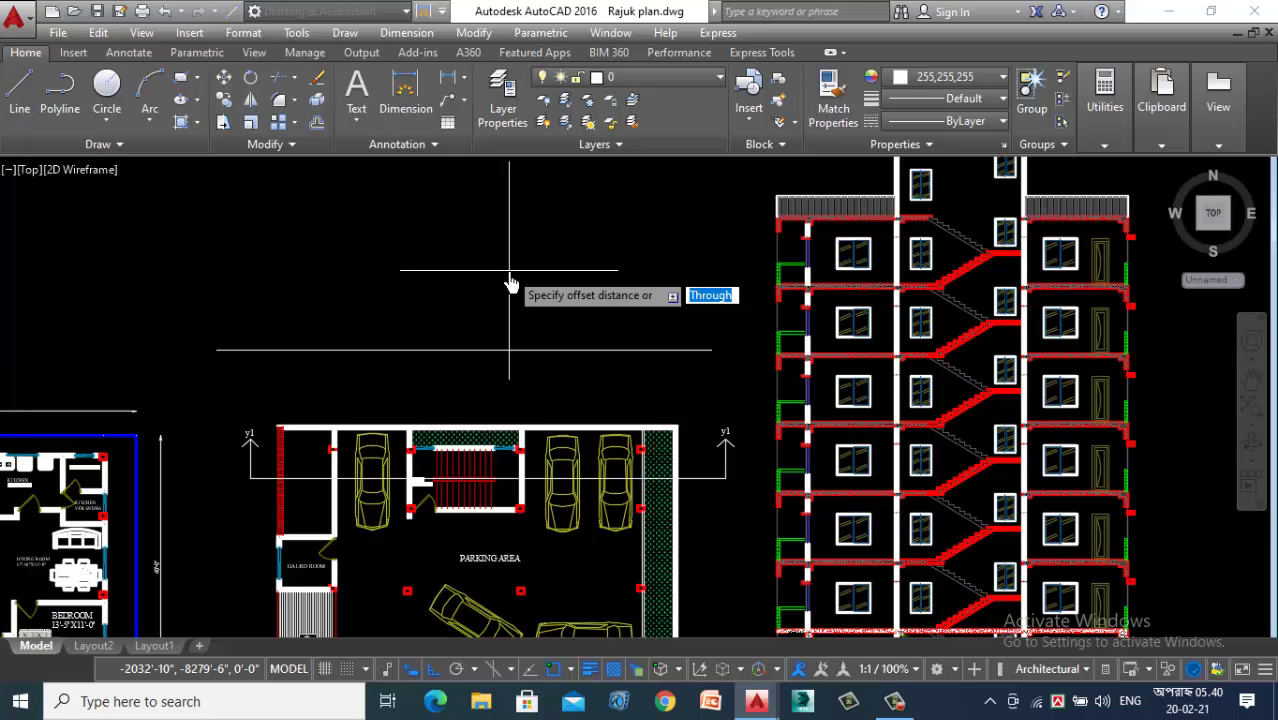
type("2'6")
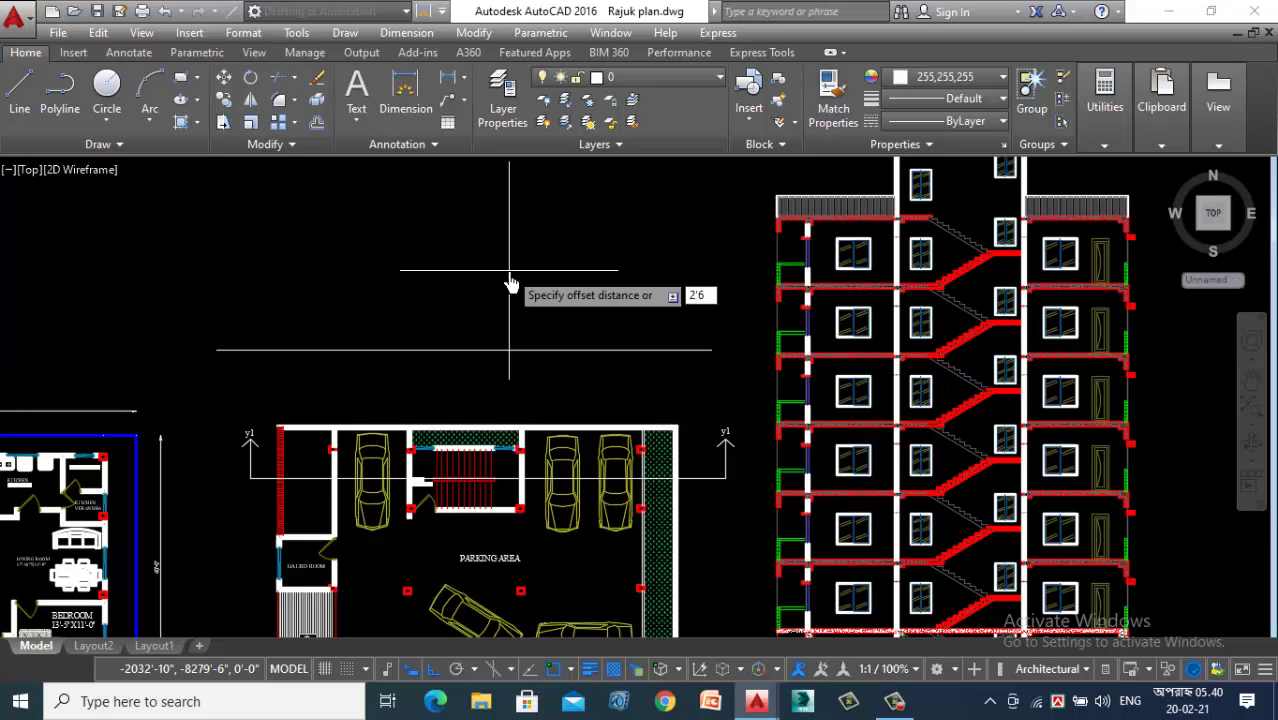
key("Return")
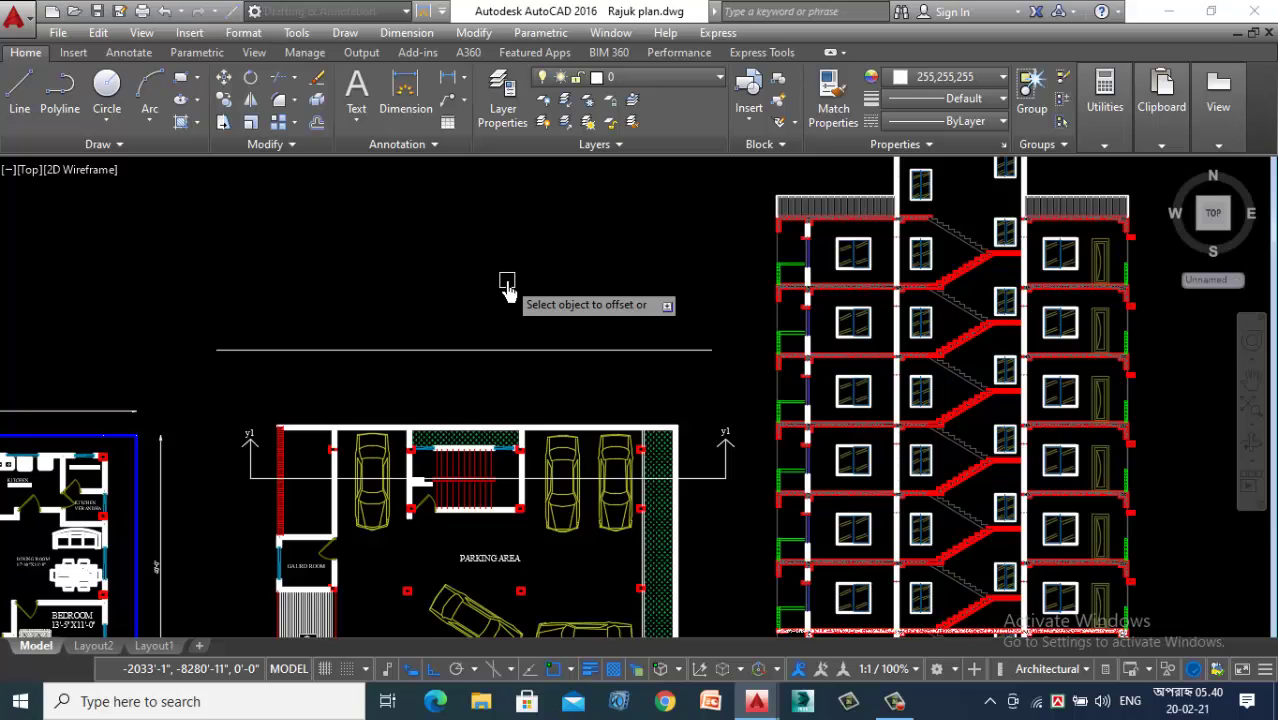
left_click(556, 351)
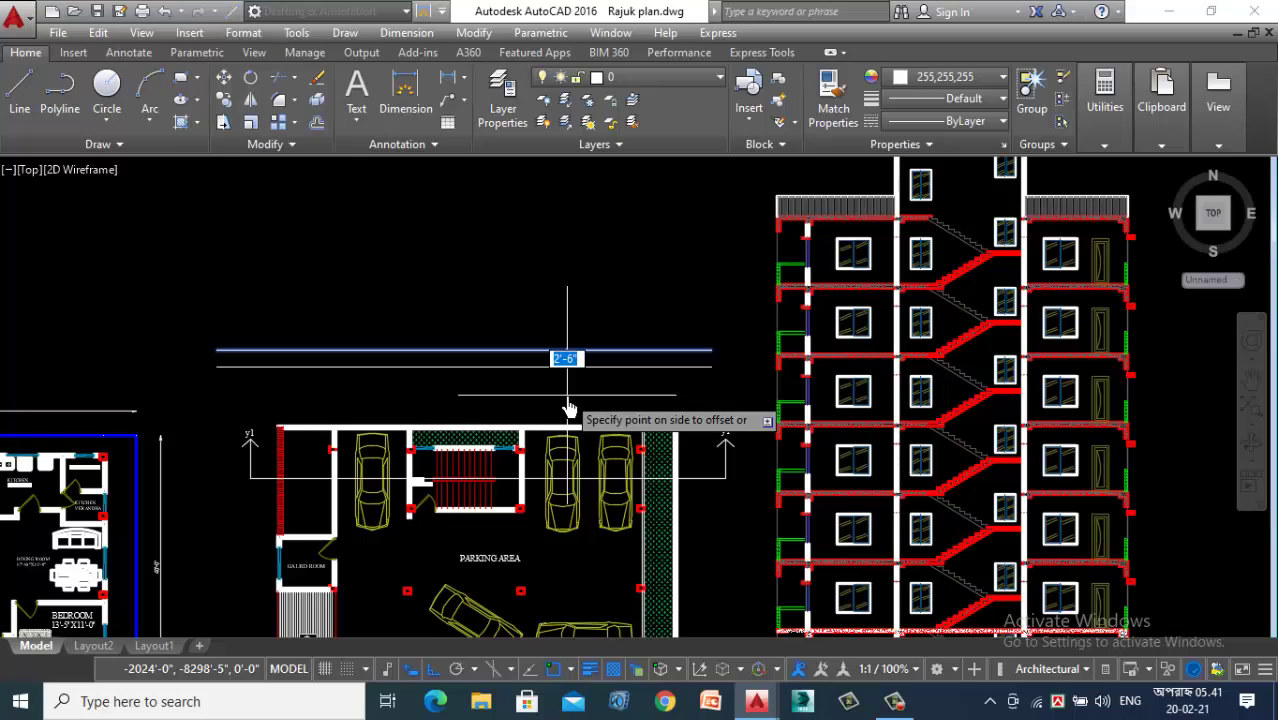
key("Escape")
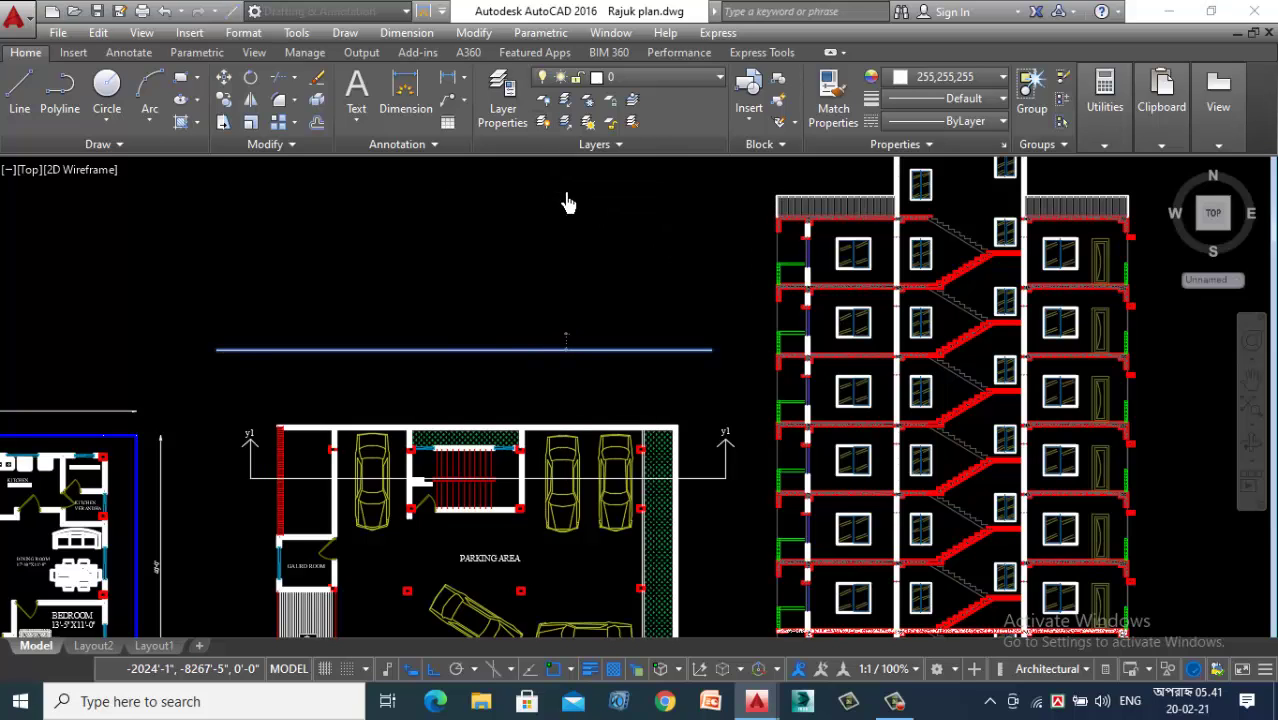
left_click(566, 204)
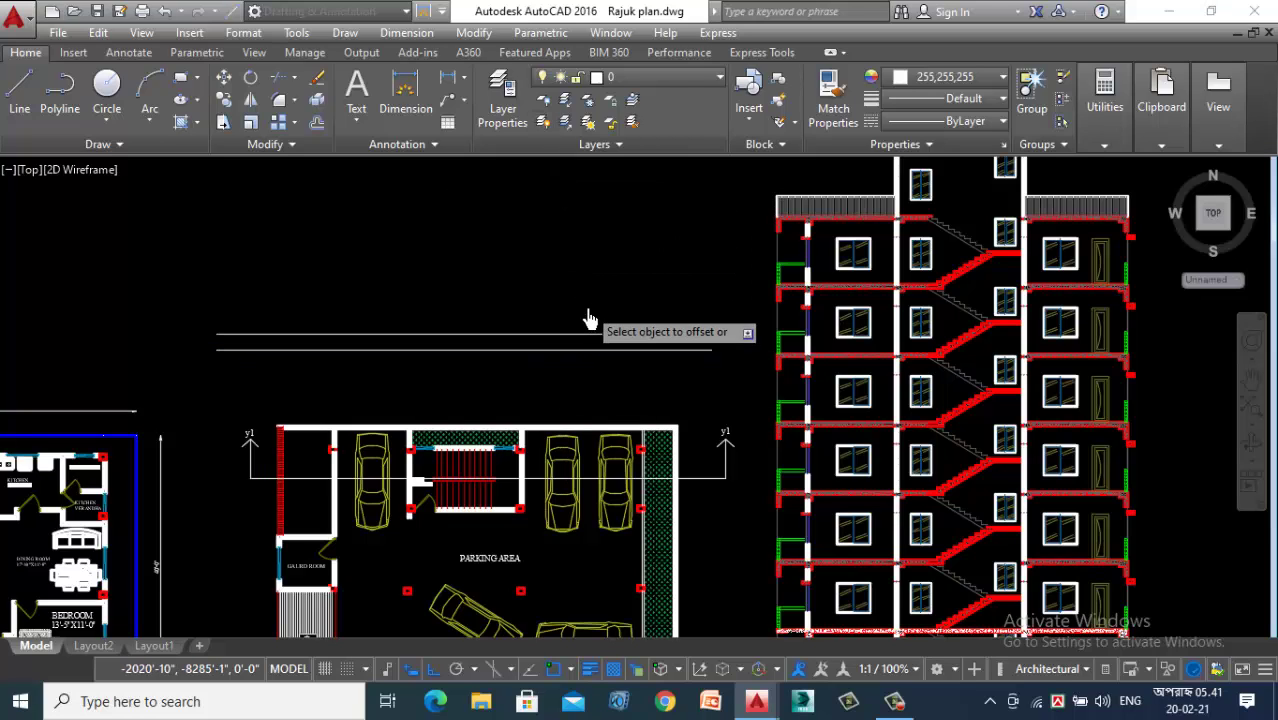
Step: Examine the two parallel lines against the ground floor plan and the surrounding plans, elevations and sections
scroll(278, 390, "up", 2)
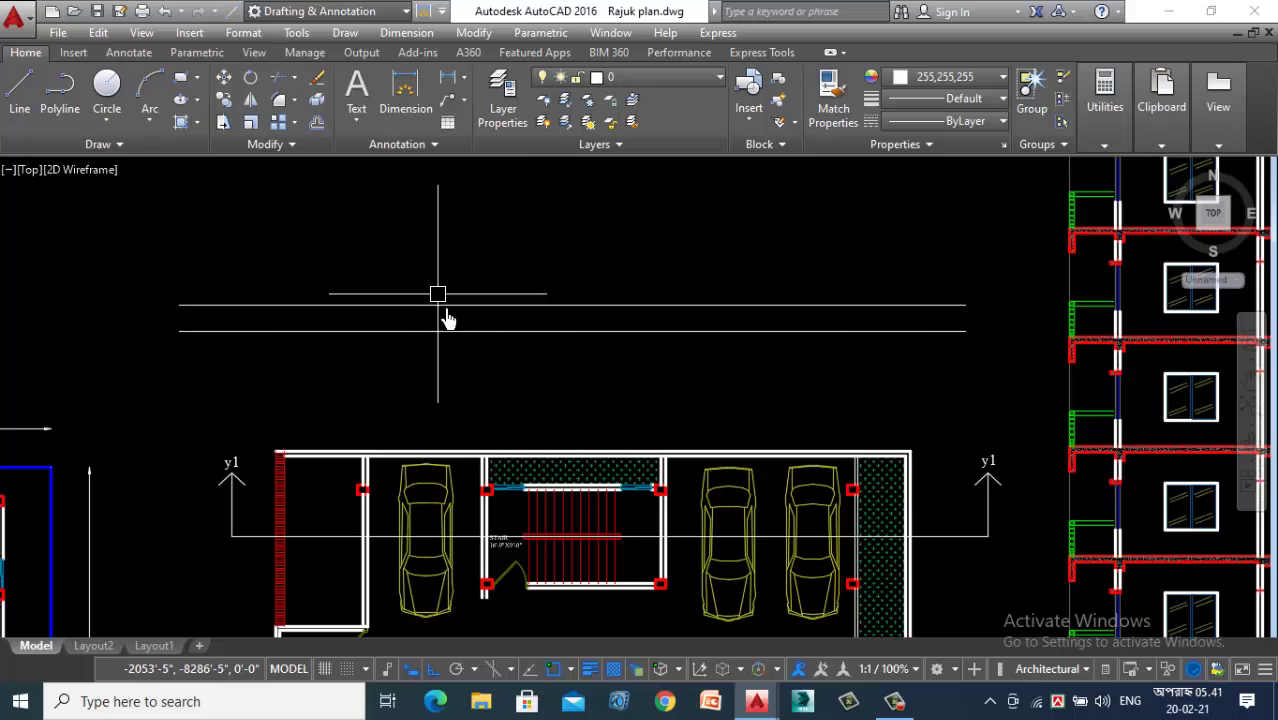
scroll(550, 383, "down", 1)
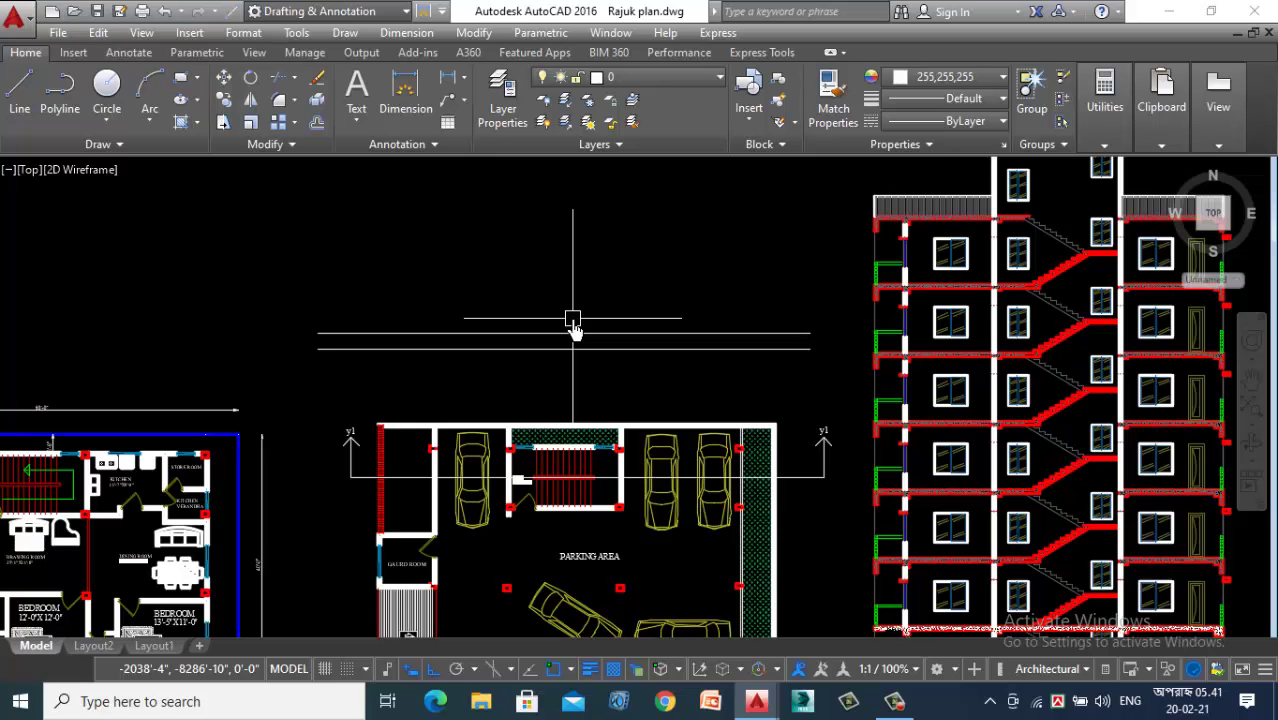
scroll(572, 325, "down", 5)
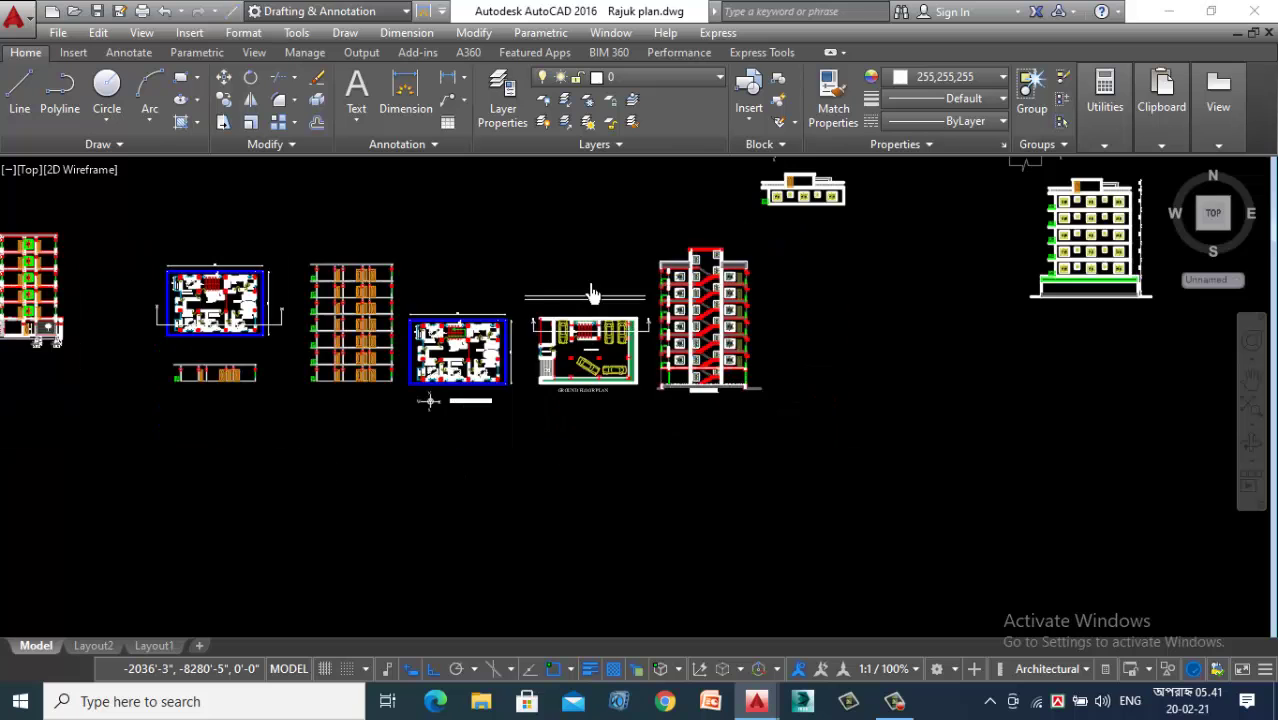
scroll(585, 251, "up", 2)
scroll(605, 230, "down", 2)
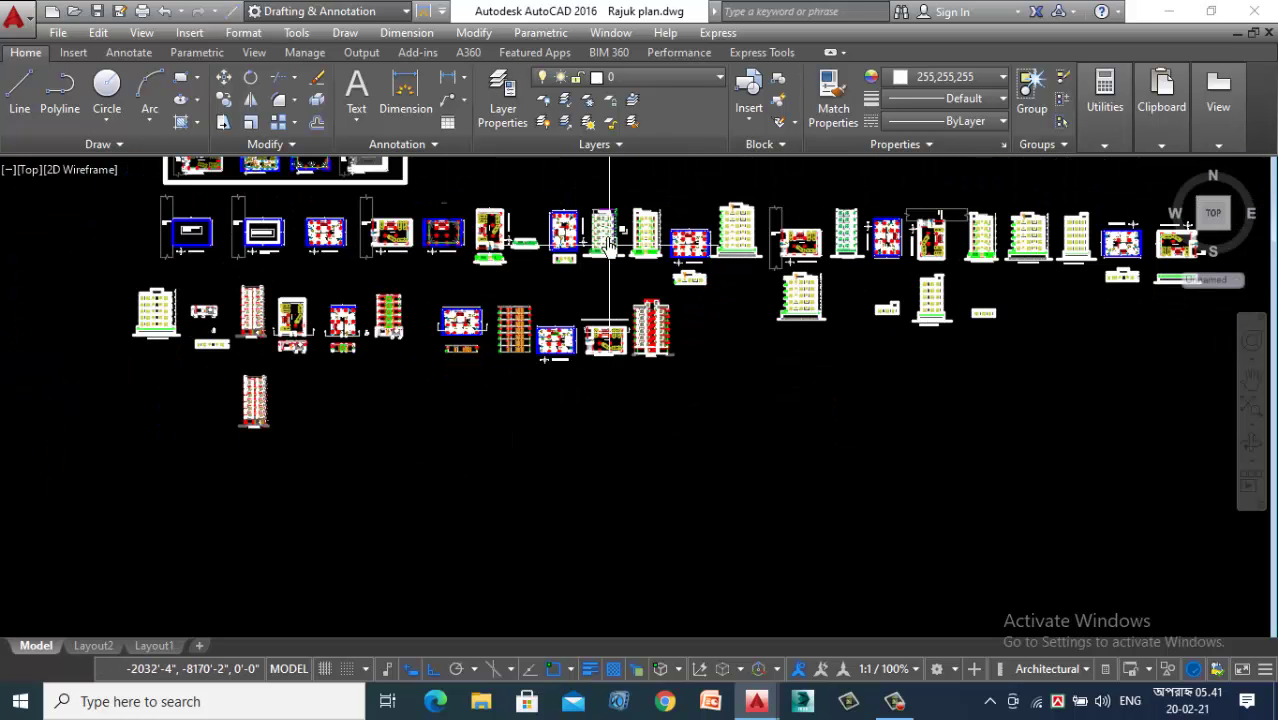
scroll(608, 216, "up", 3)
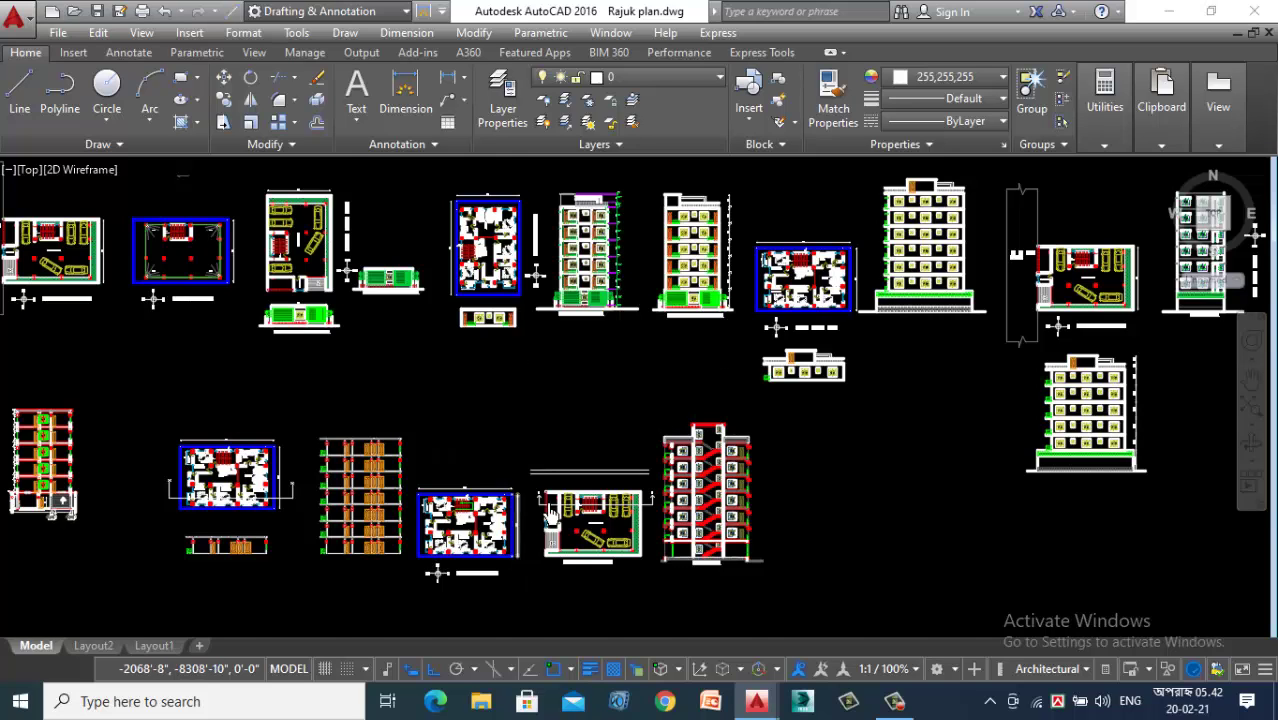
scroll(548, 510, "up", 5)
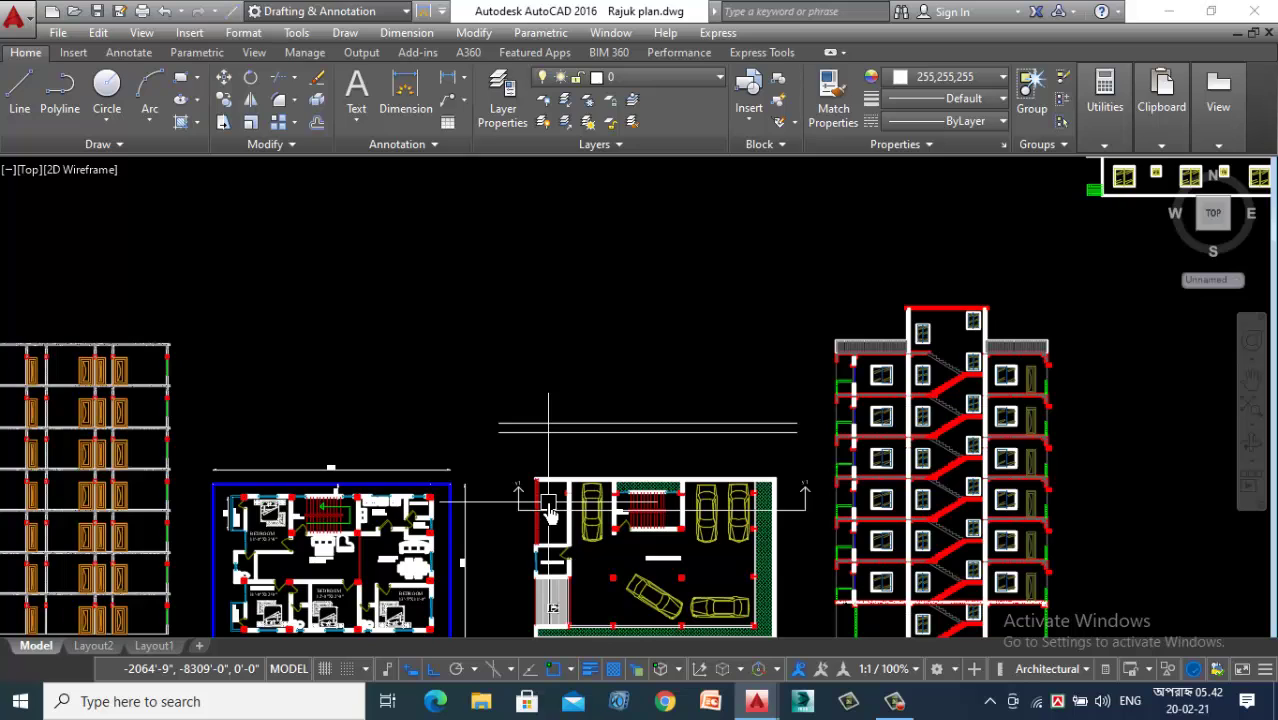
scroll(670, 381, "down", 3)
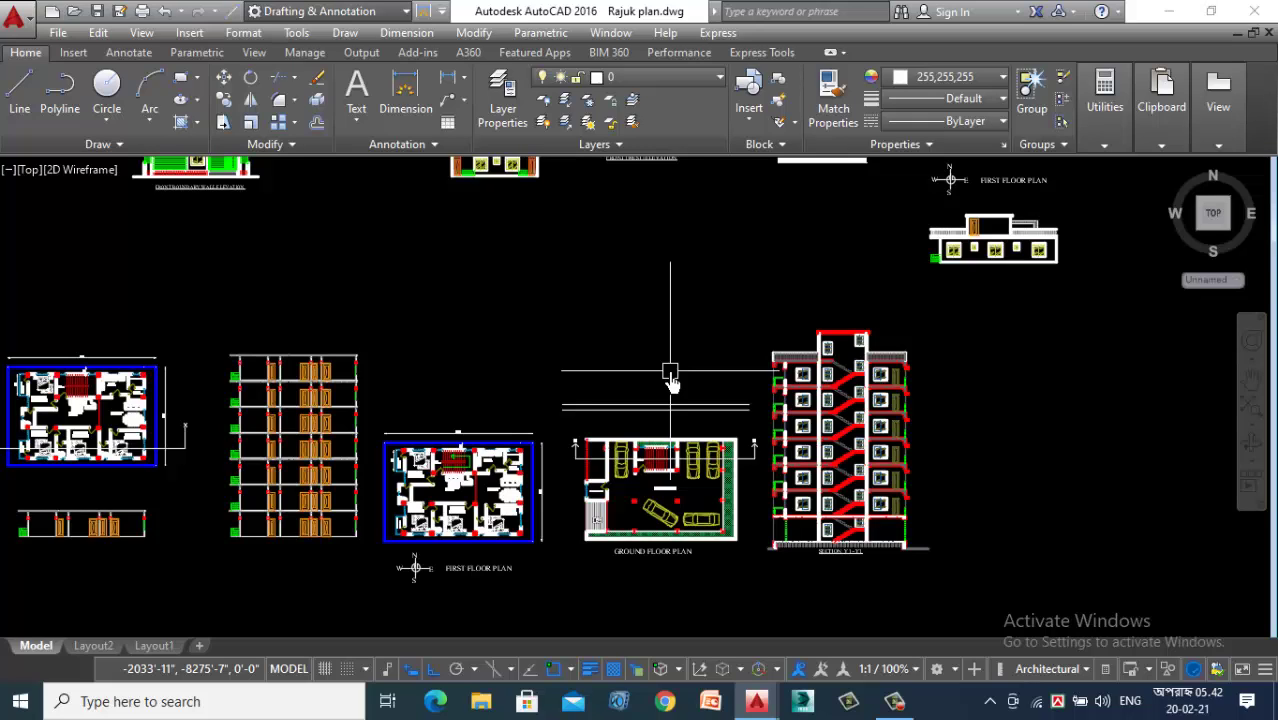
Step: Offset the upper of the two parallel lines upward by 10'
type("o")
key("Return")
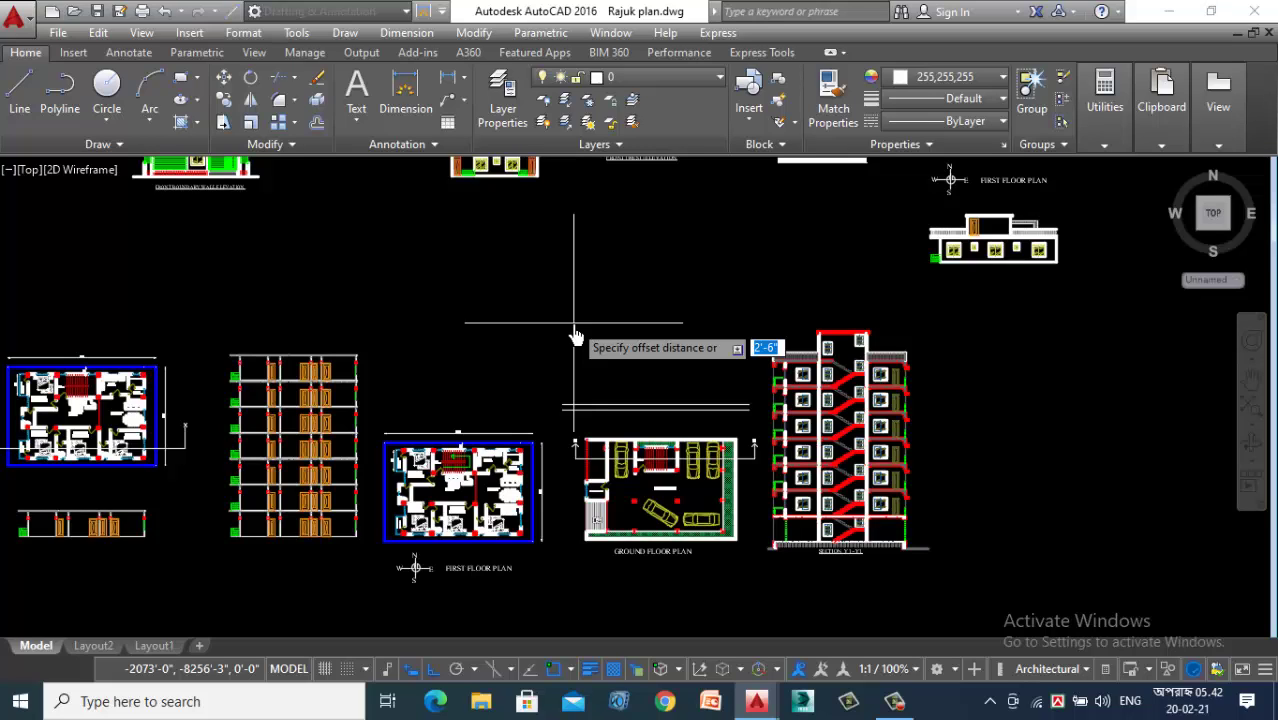
type("10'")
key("Return")
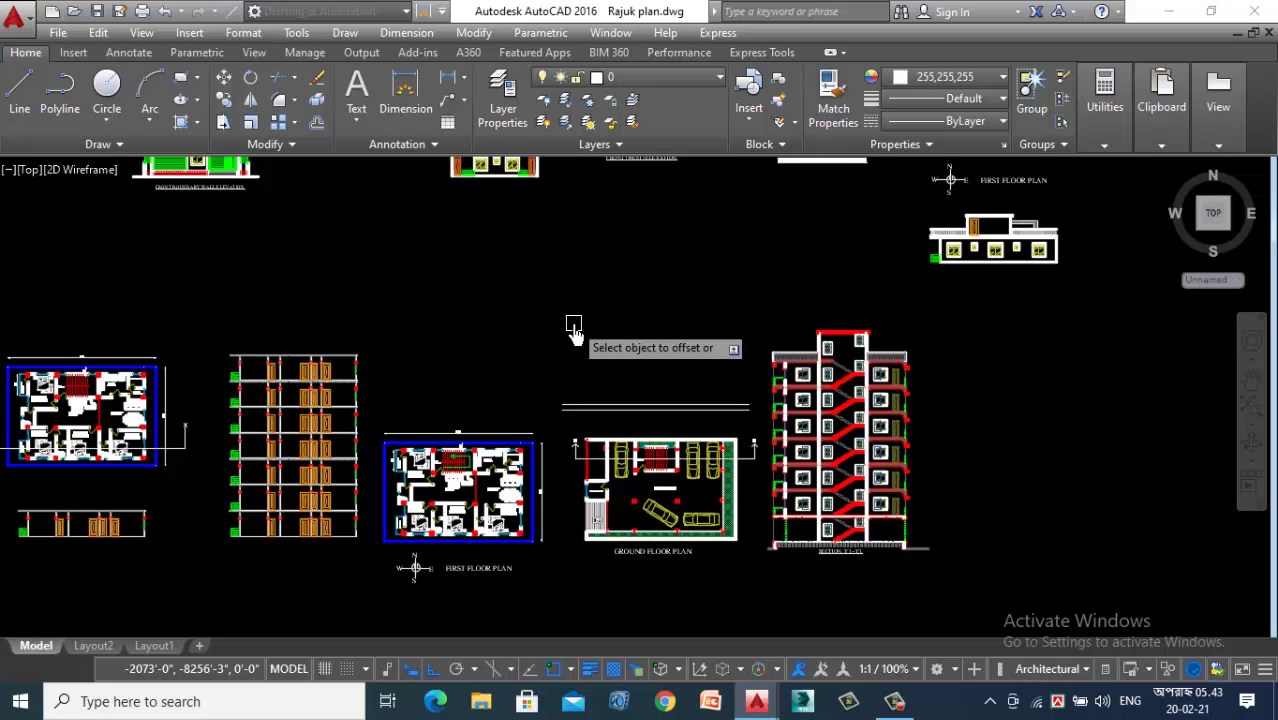
left_click(708, 407)
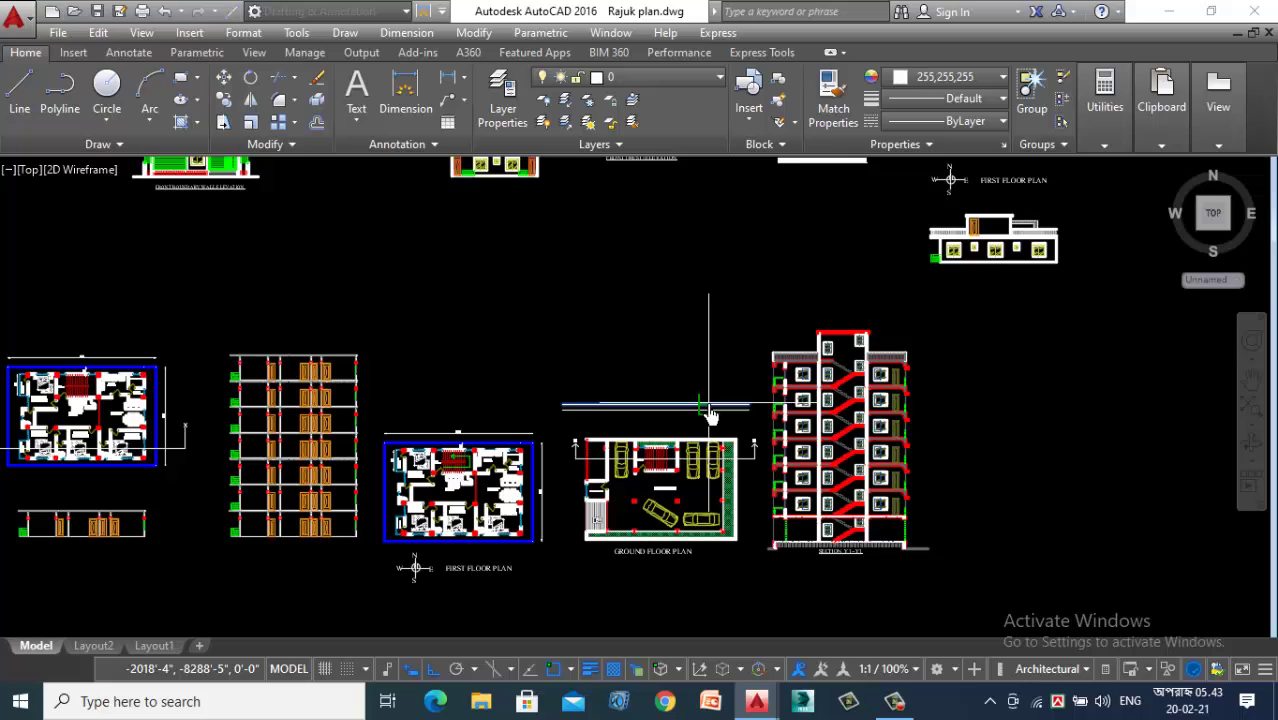
left_click(704, 344)
scroll(700, 410, "up", 6)
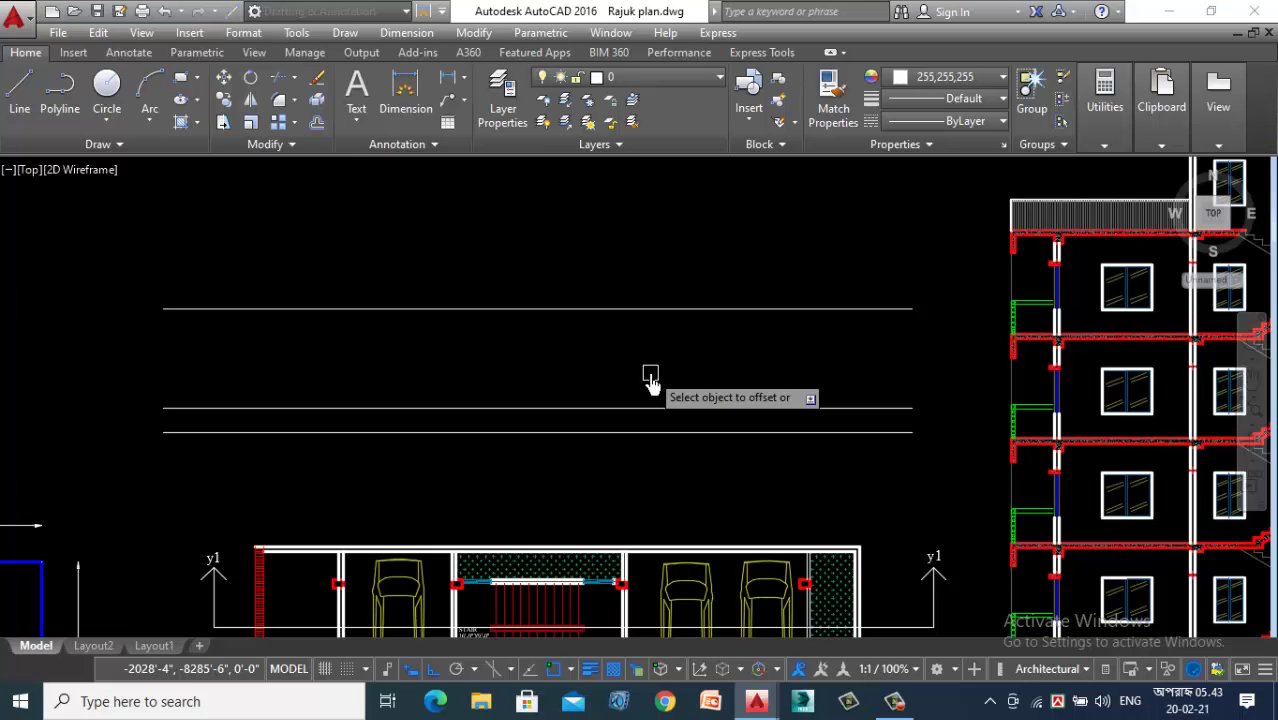
key("Escape")
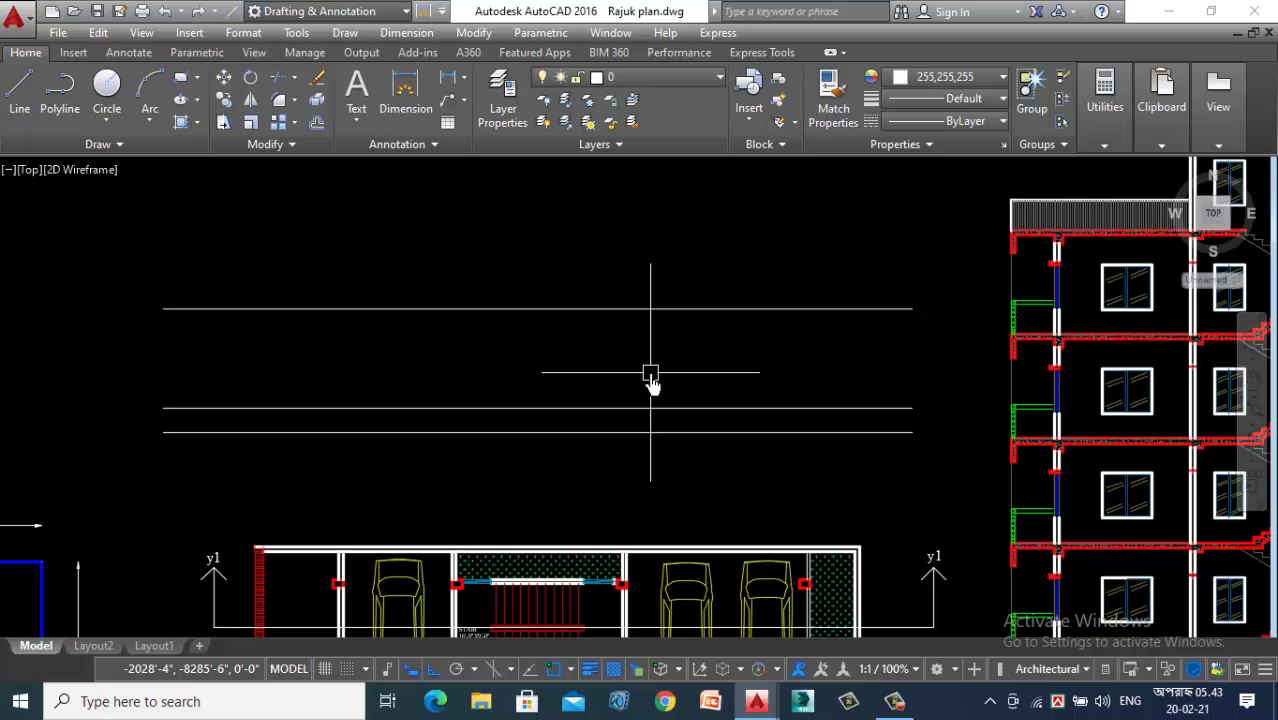
Step: Offset the topmost horizontal line above the ground floor plan upward by 6"
type("o")
key("Return")
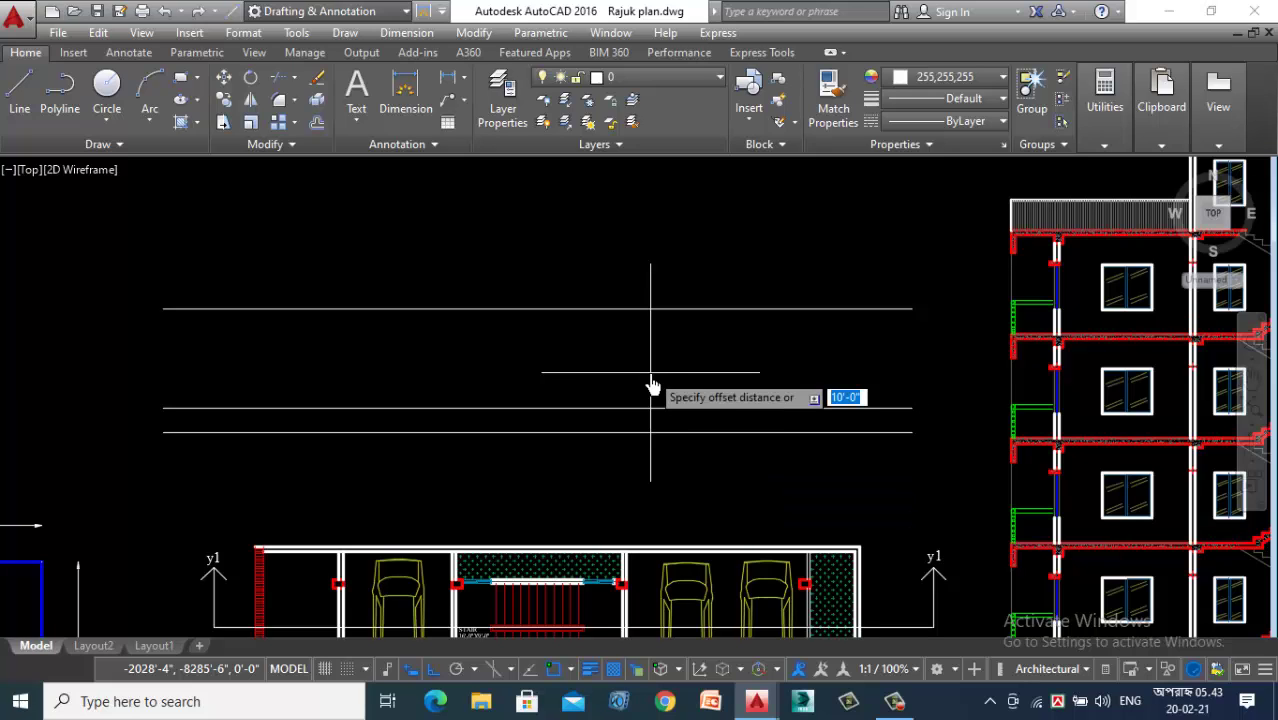
type("6")
key("Return")
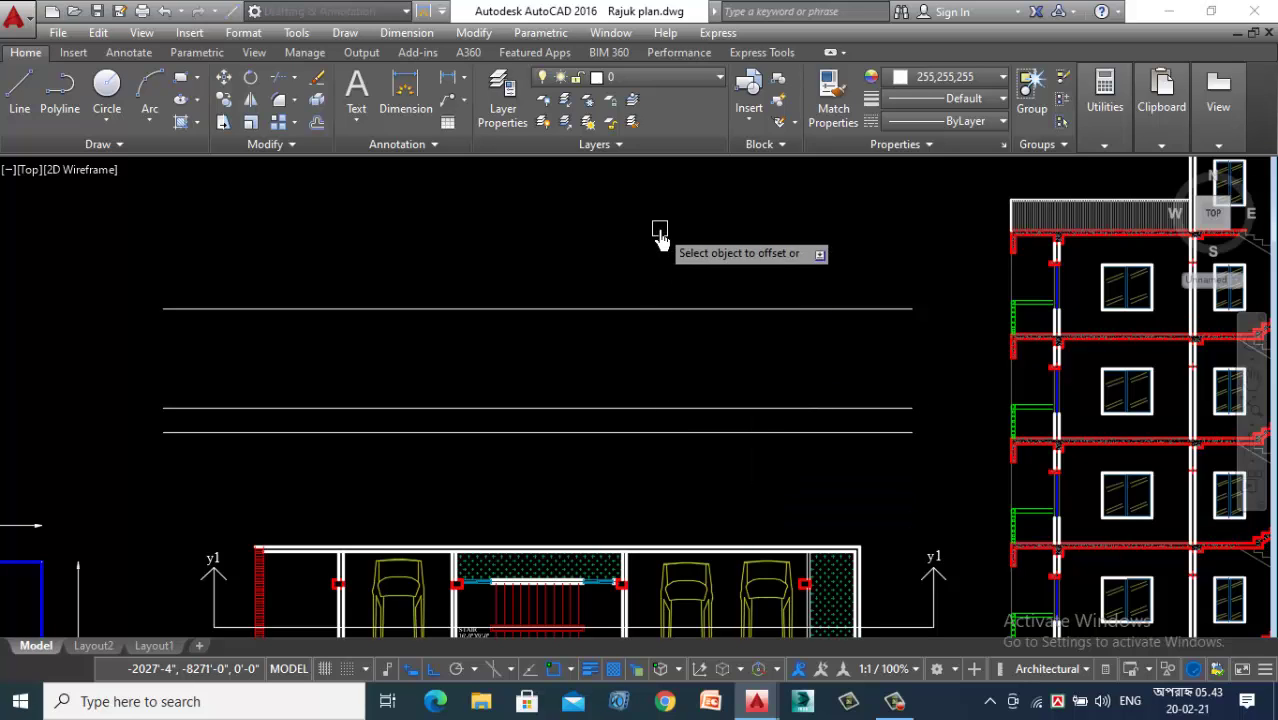
left_click(648, 305)
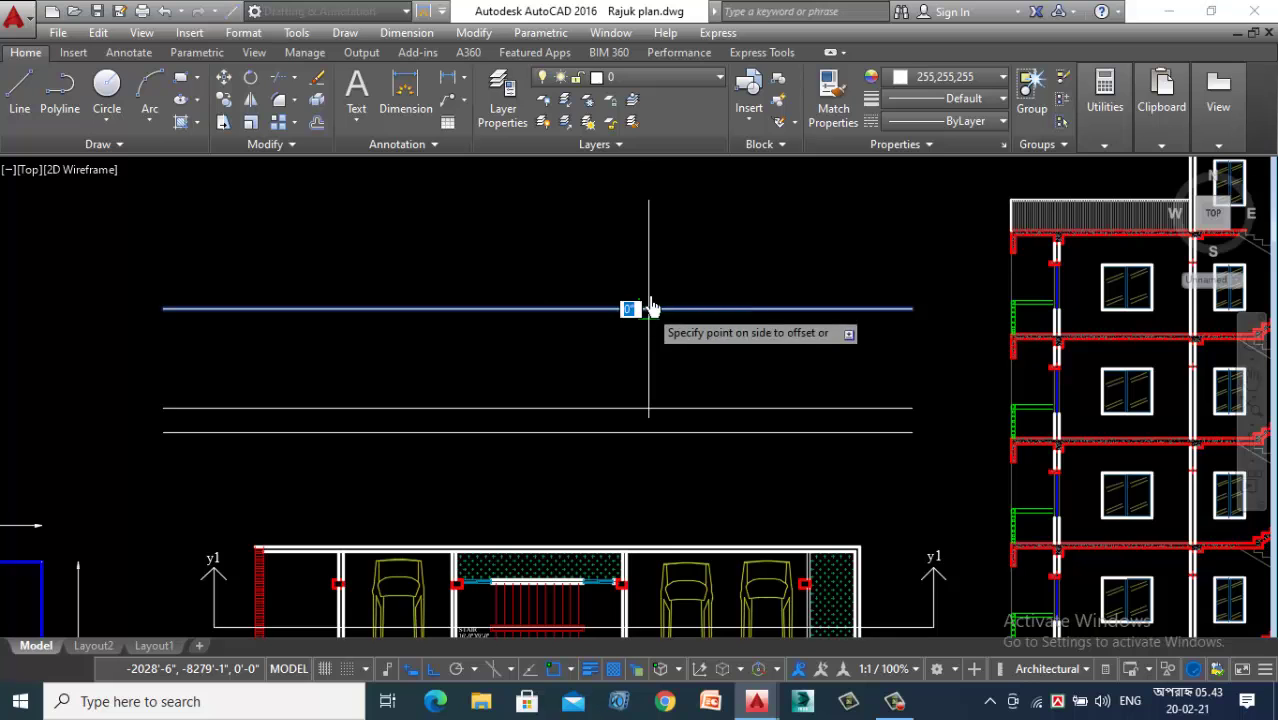
left_click(661, 246)
key("Escape")
scroll(716, 334, "down", 6)
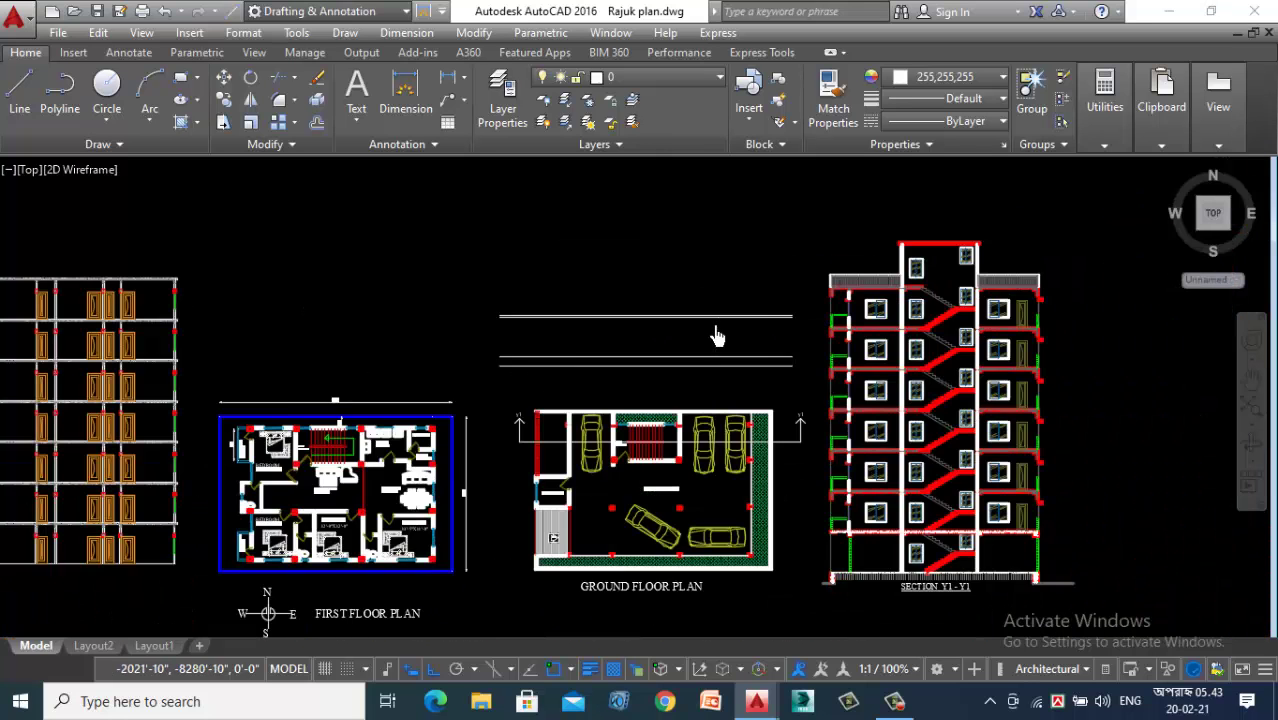
left_click(903, 704)
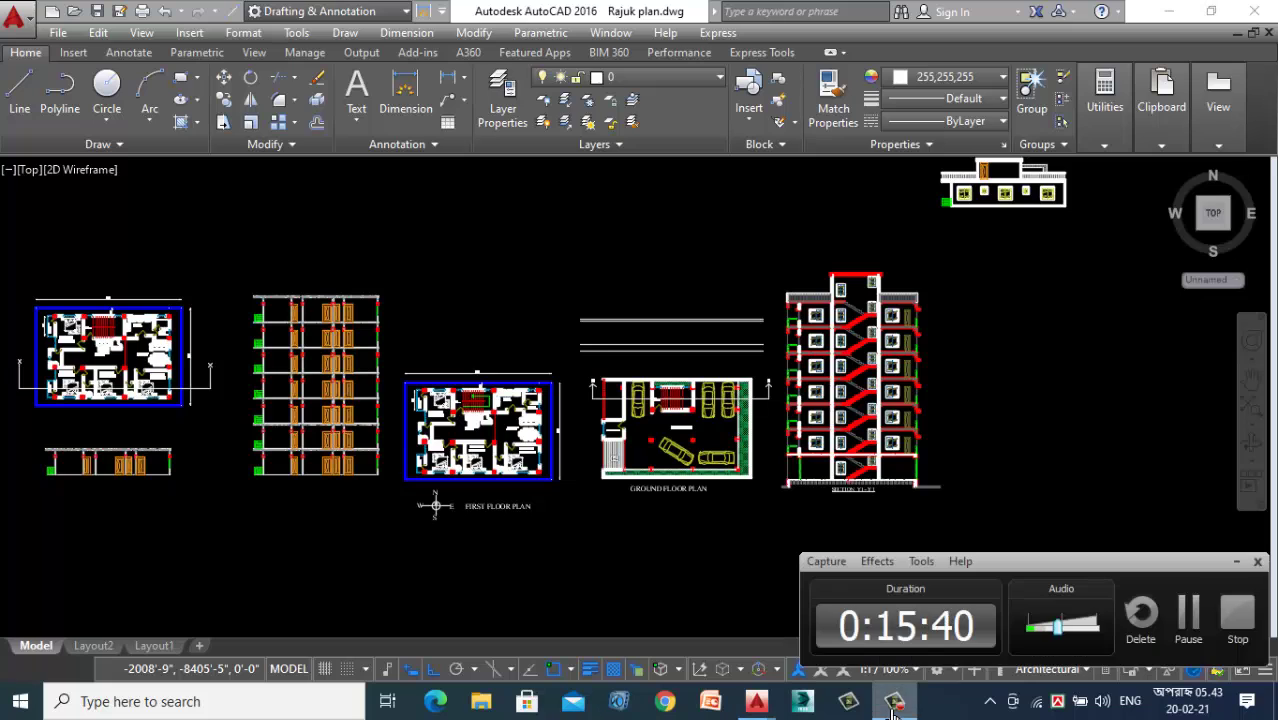
left_click(1236, 566)
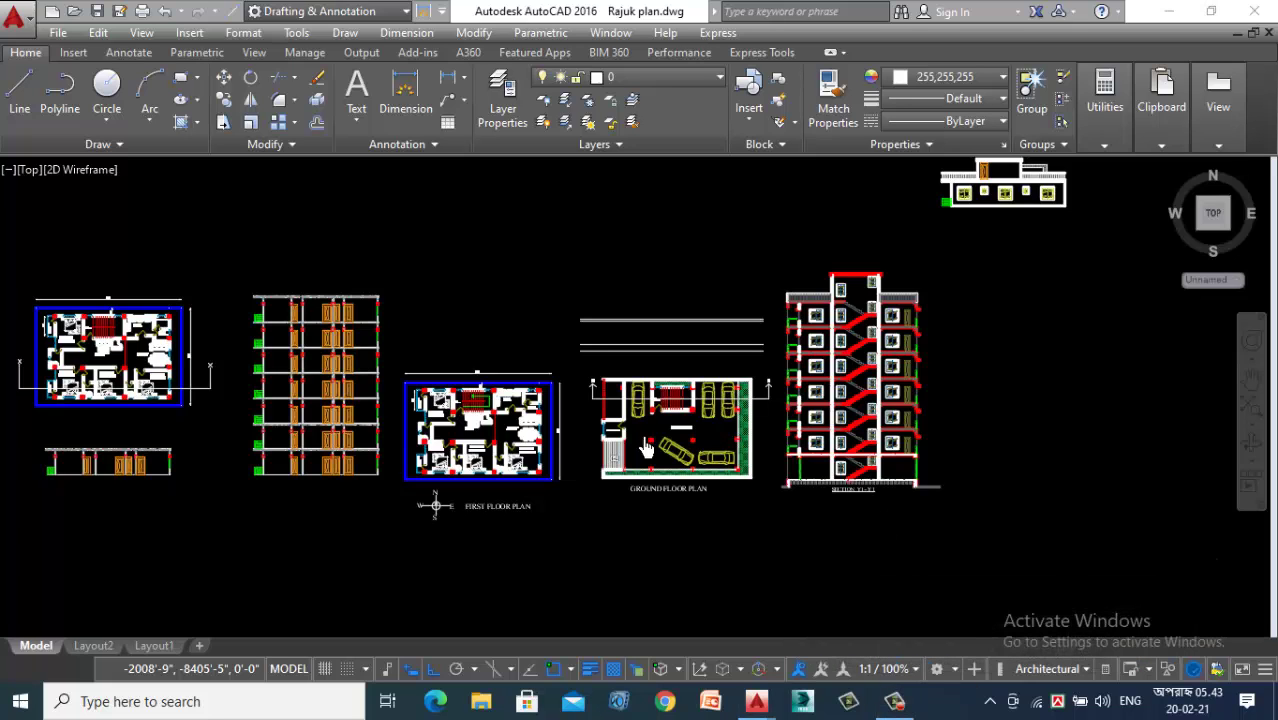
Step: Examine the horizontal level lines above the ground floor plan against the finished Section Y1-Y1 and neighbouring drawings
scroll(750, 318, "up", 2)
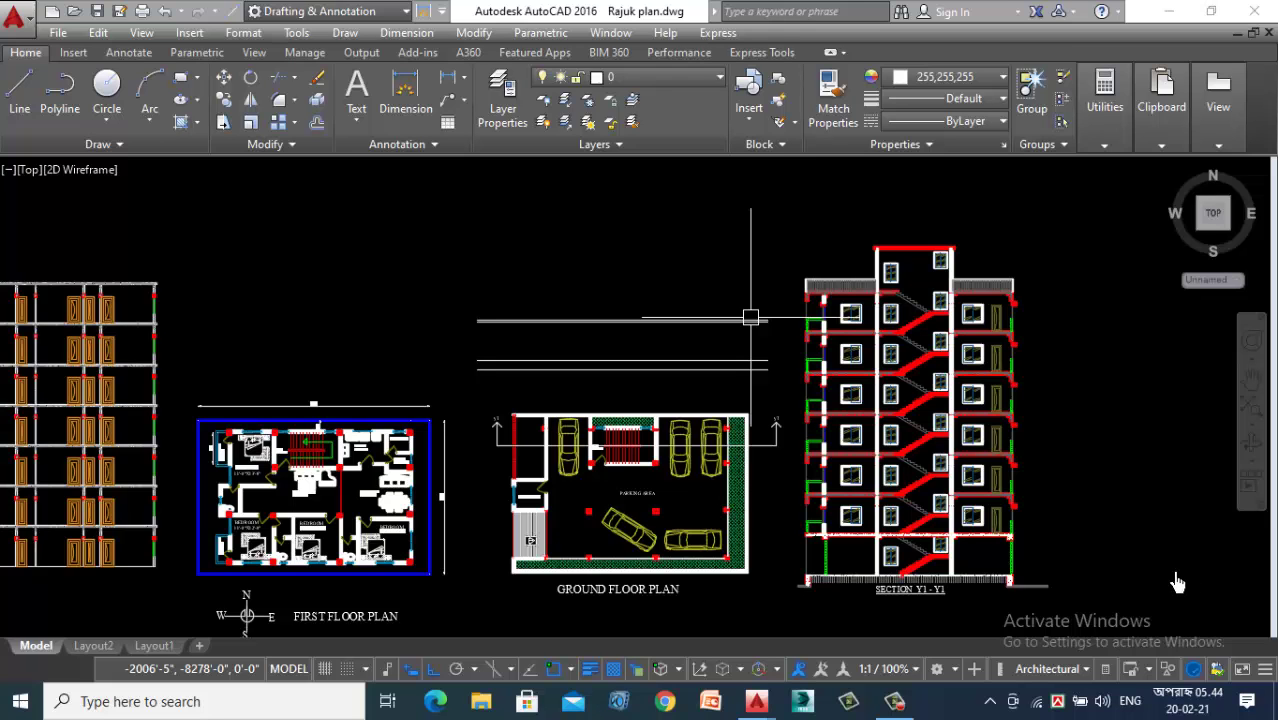
scroll(607, 295, "up", 5)
scroll(653, 422, "down", 4)
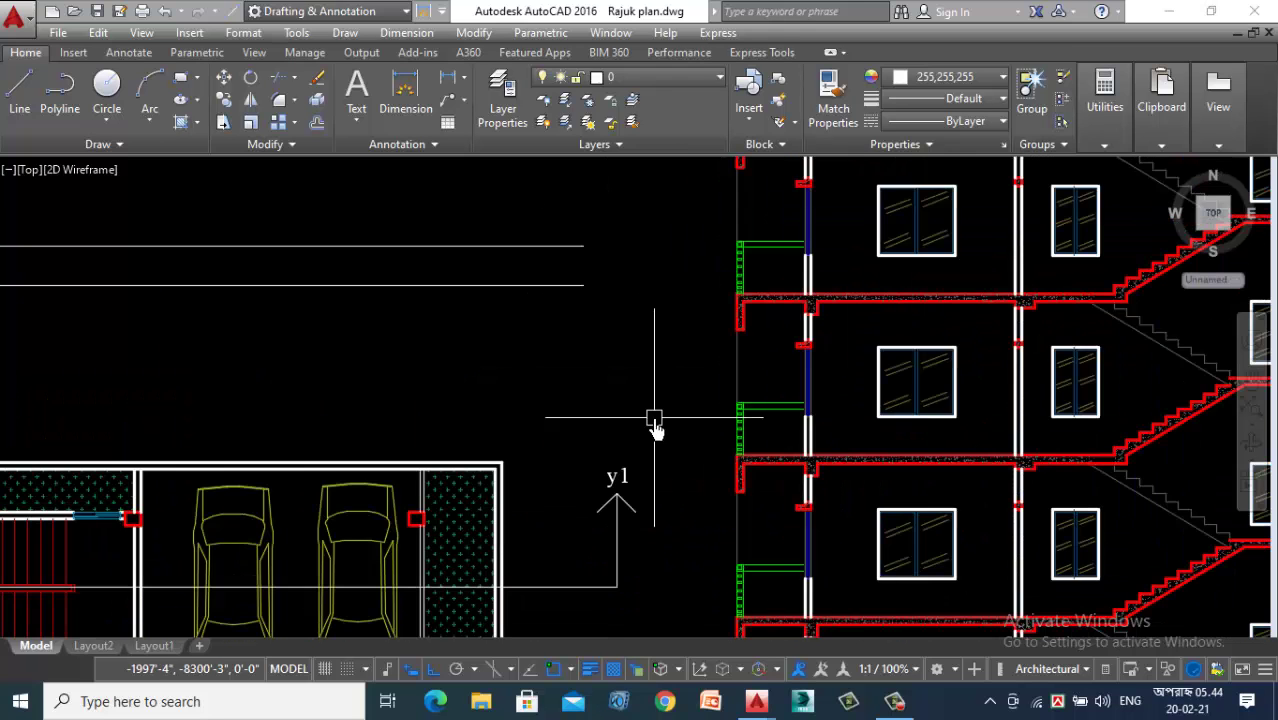
scroll(413, 250, "up", 5)
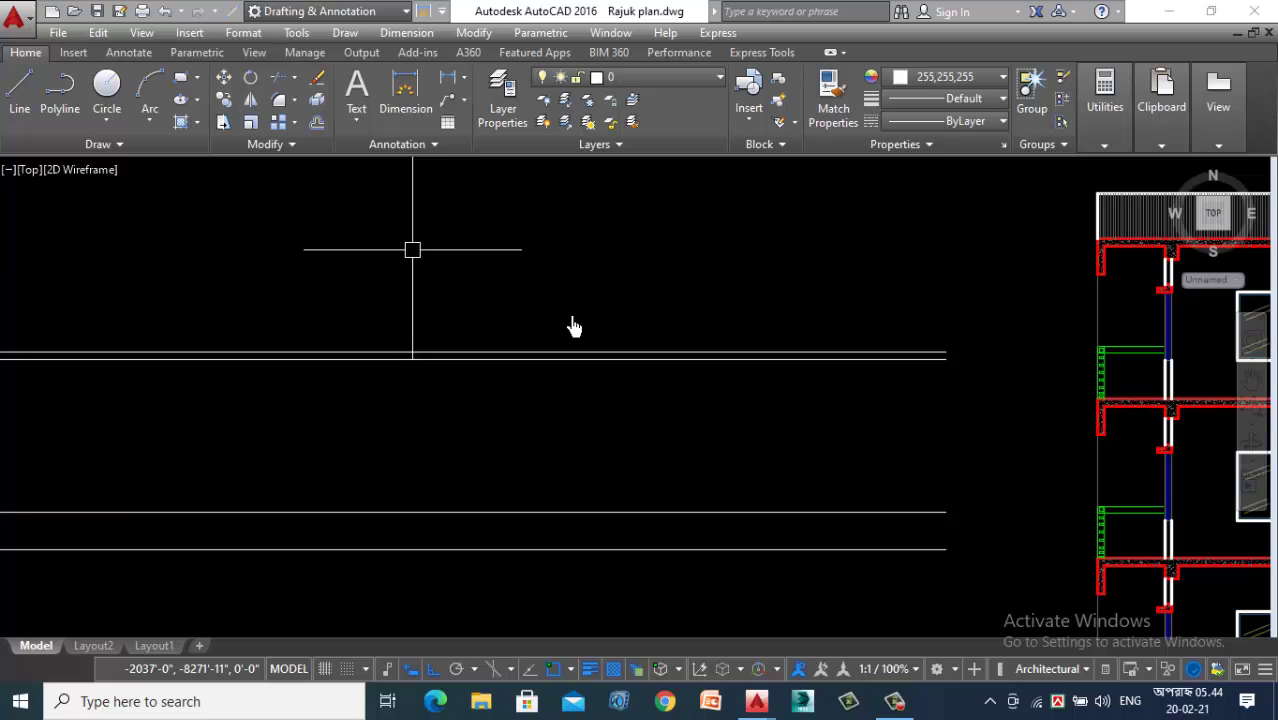
scroll(676, 374, "down", 4)
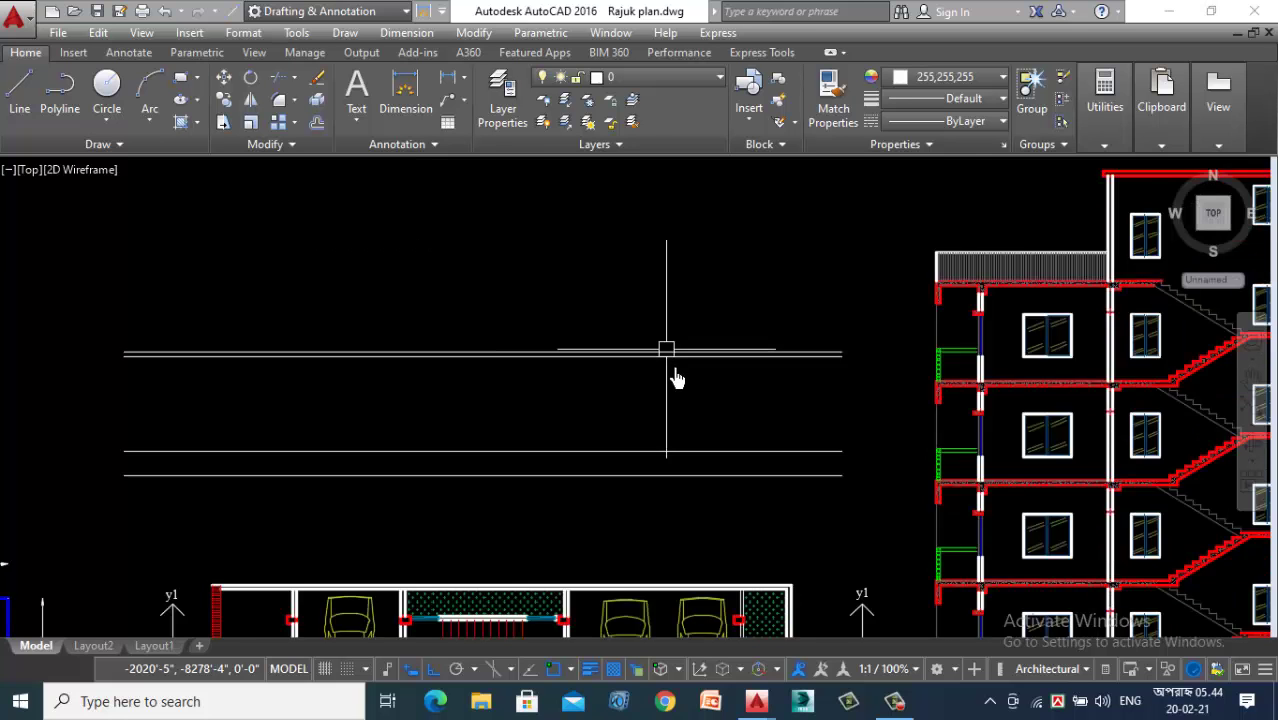
scroll(706, 311, "down", 4)
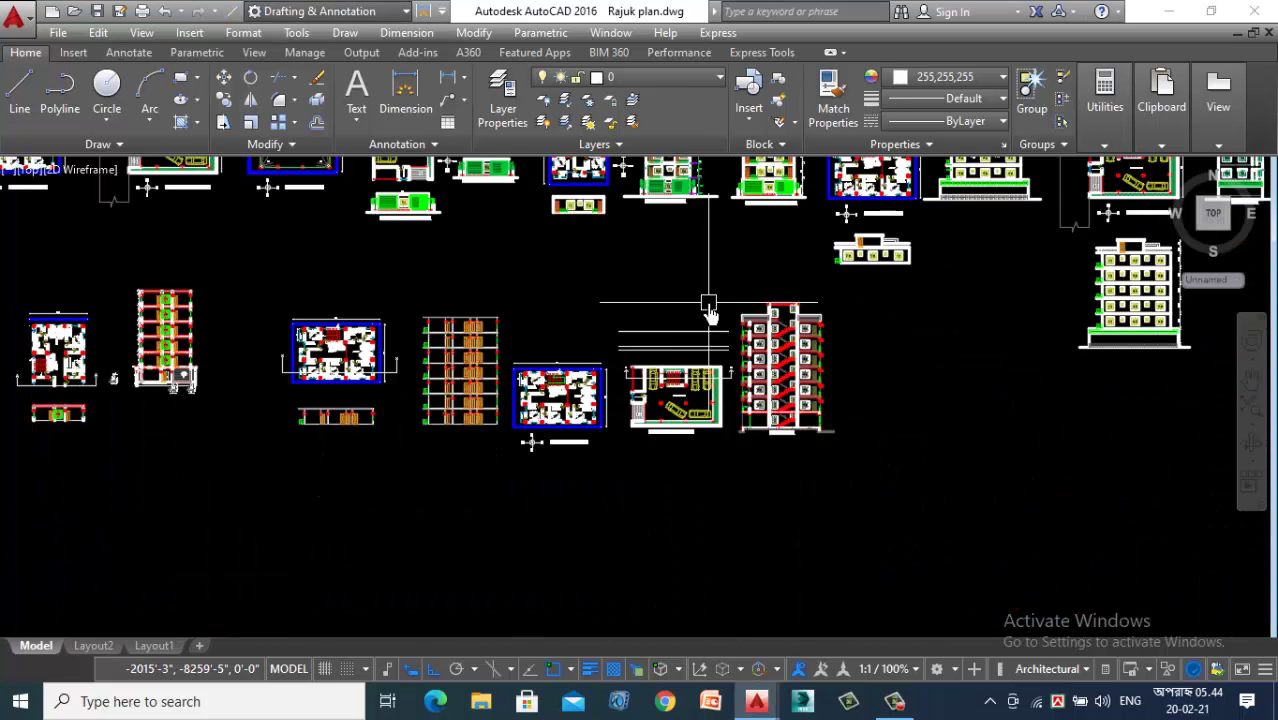
scroll(707, 312, "up", 4)
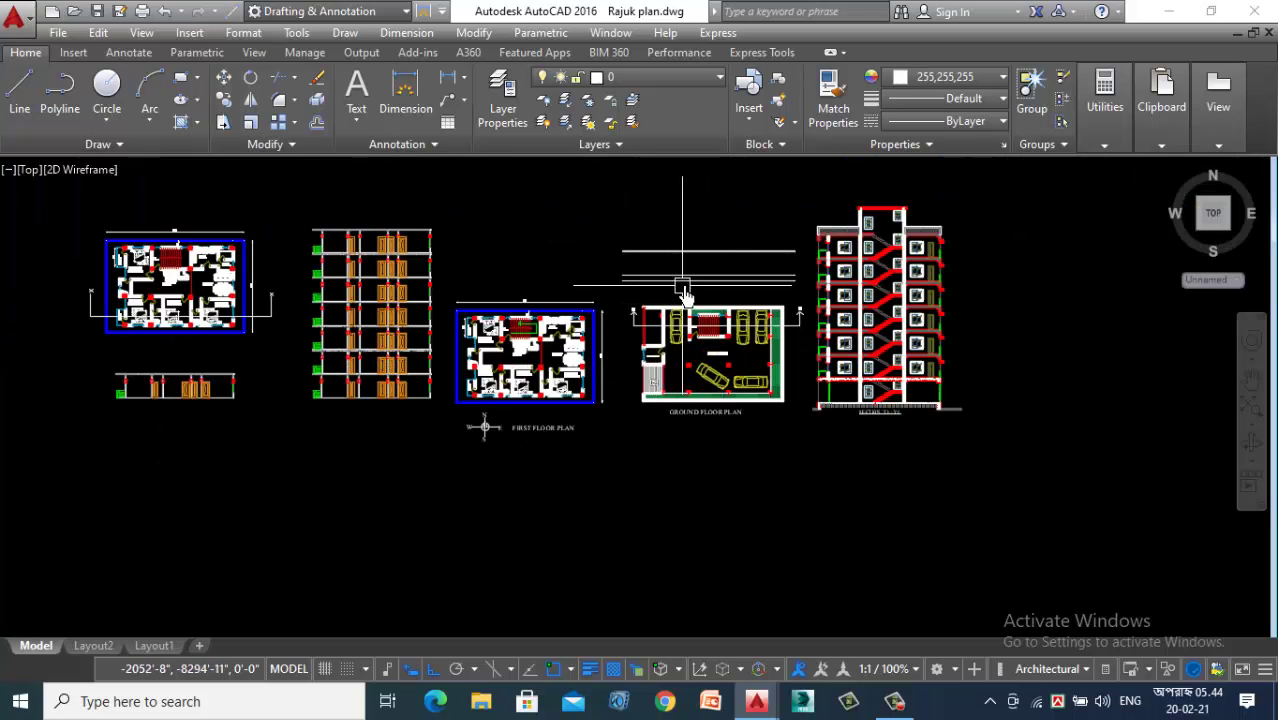
scroll(700, 272, "up", 3)
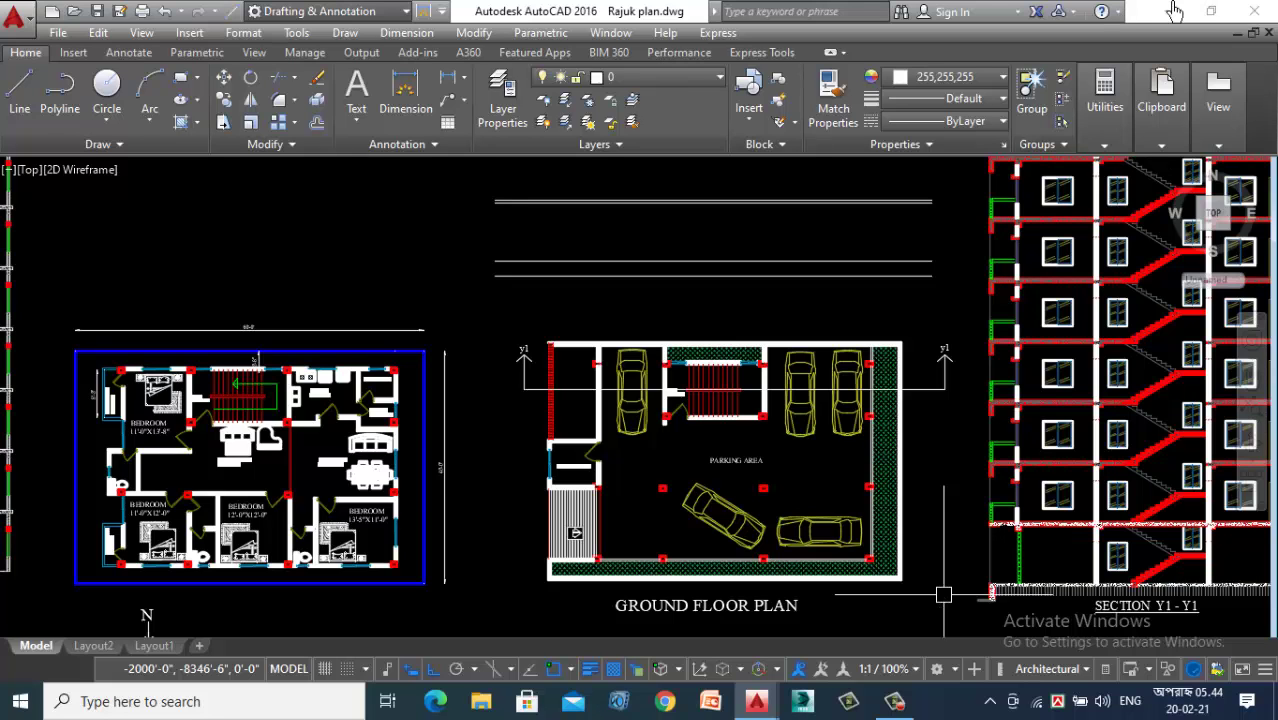
Step: Examine where the y1-y1 cut line passes through the walls and stair of the ground floor plan
scroll(736, 393, "up", 4)
scroll(728, 351, "down", 3)
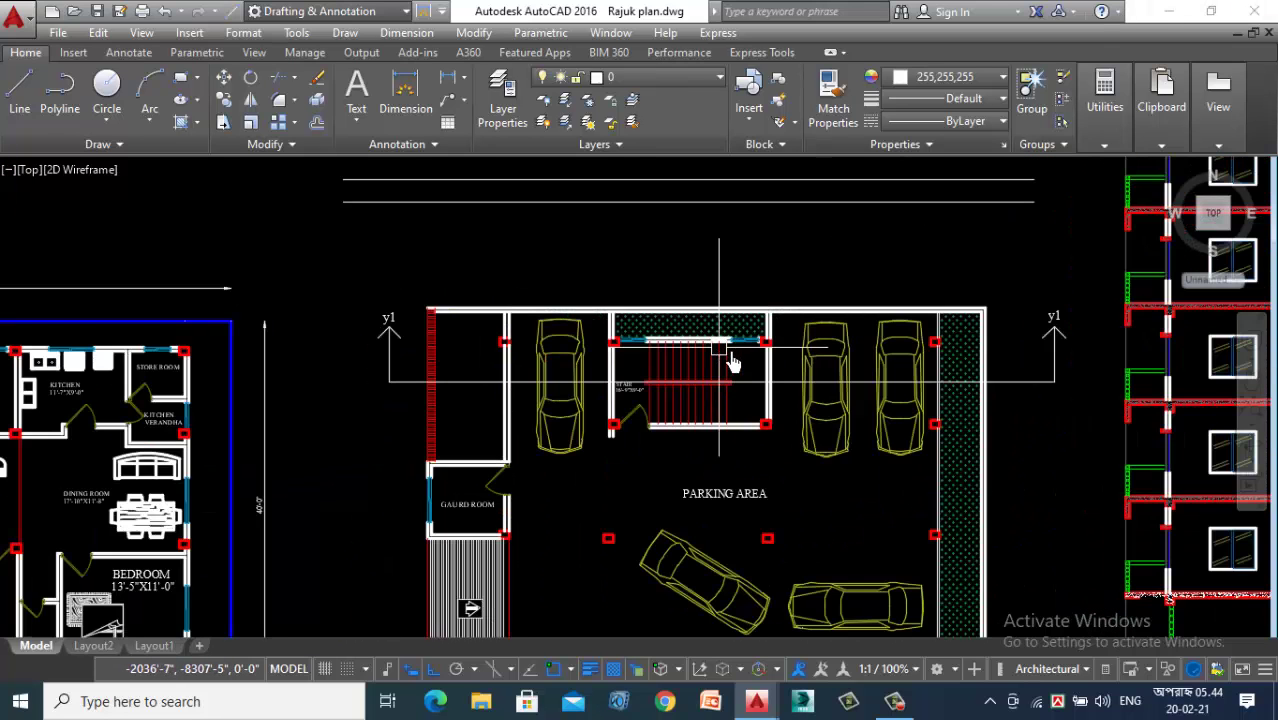
scroll(807, 354, "down", 2)
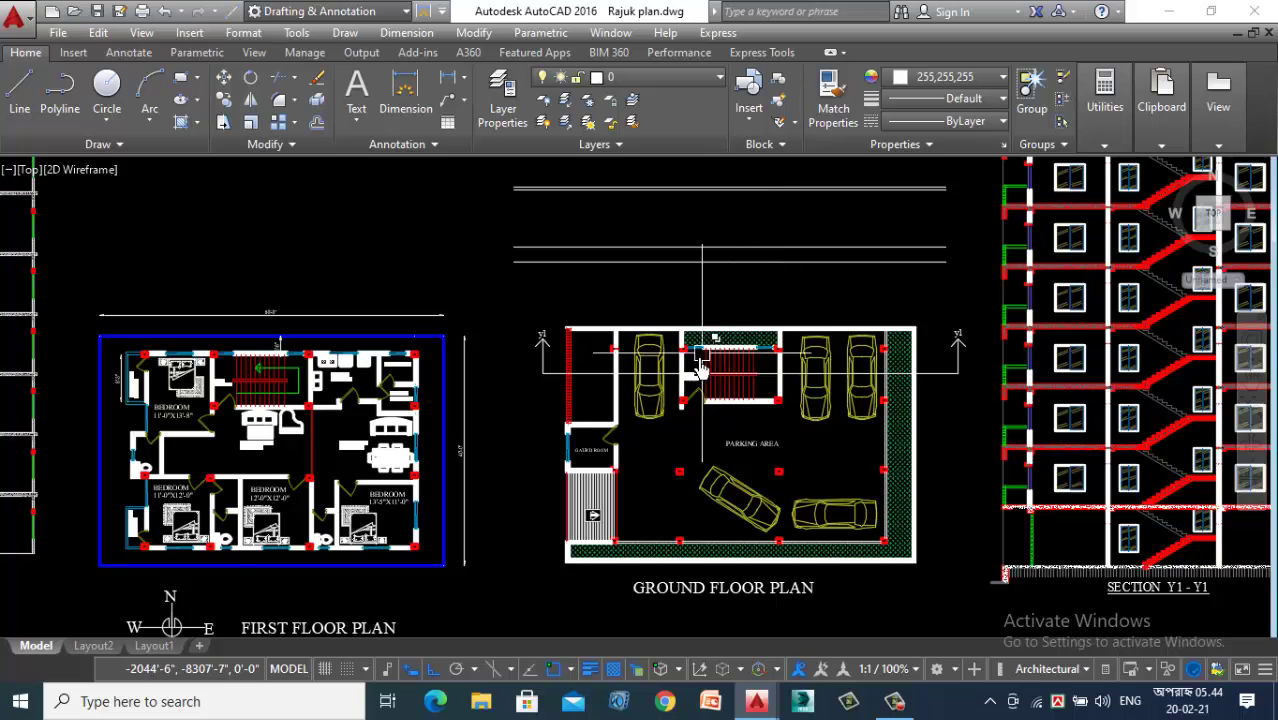
scroll(672, 368, "up", 3)
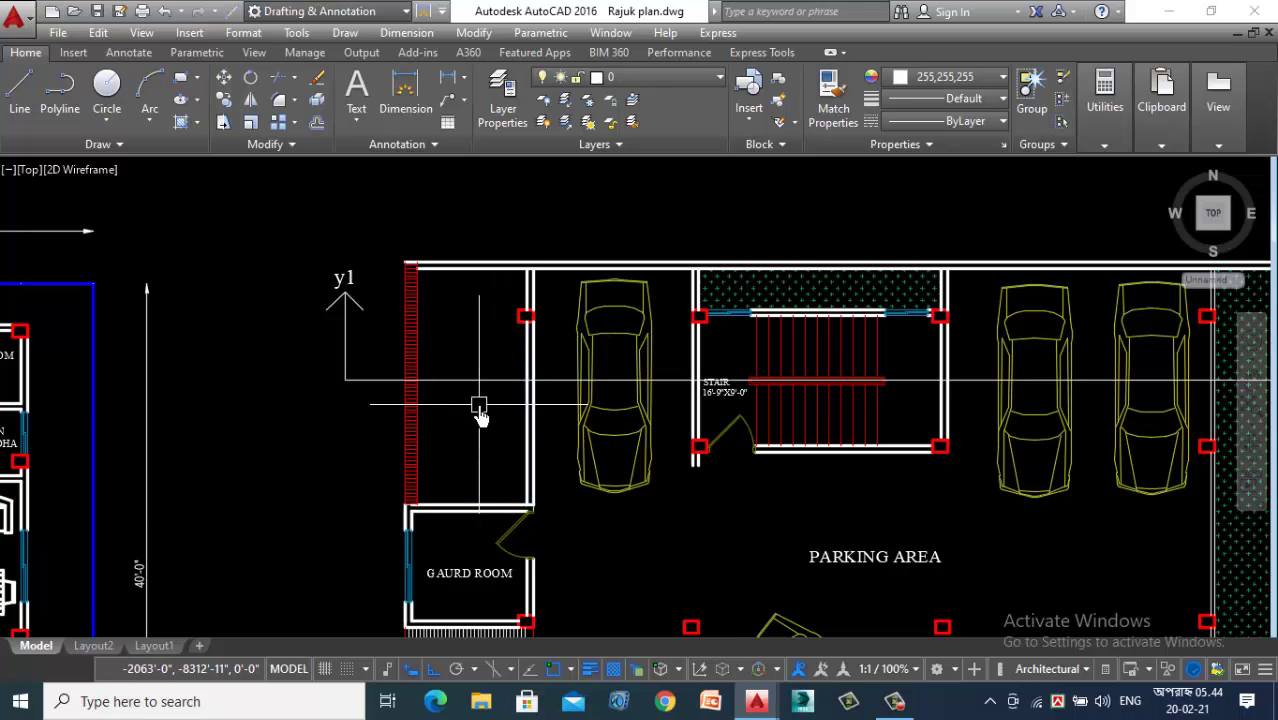
scroll(455, 405, "down", 2)
scroll(454, 400, "down", 2)
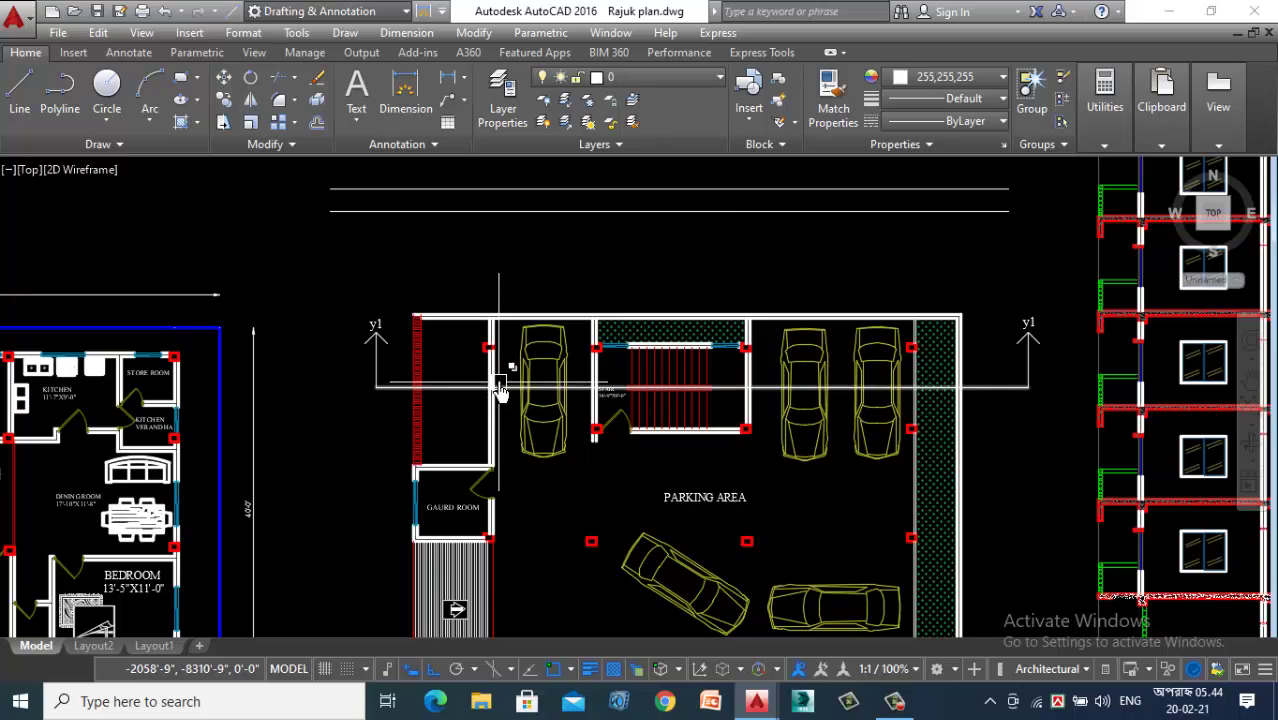
scroll(499, 386, "up", 5)
scroll(482, 440, "down", 2)
scroll(479, 428, "down", 2)
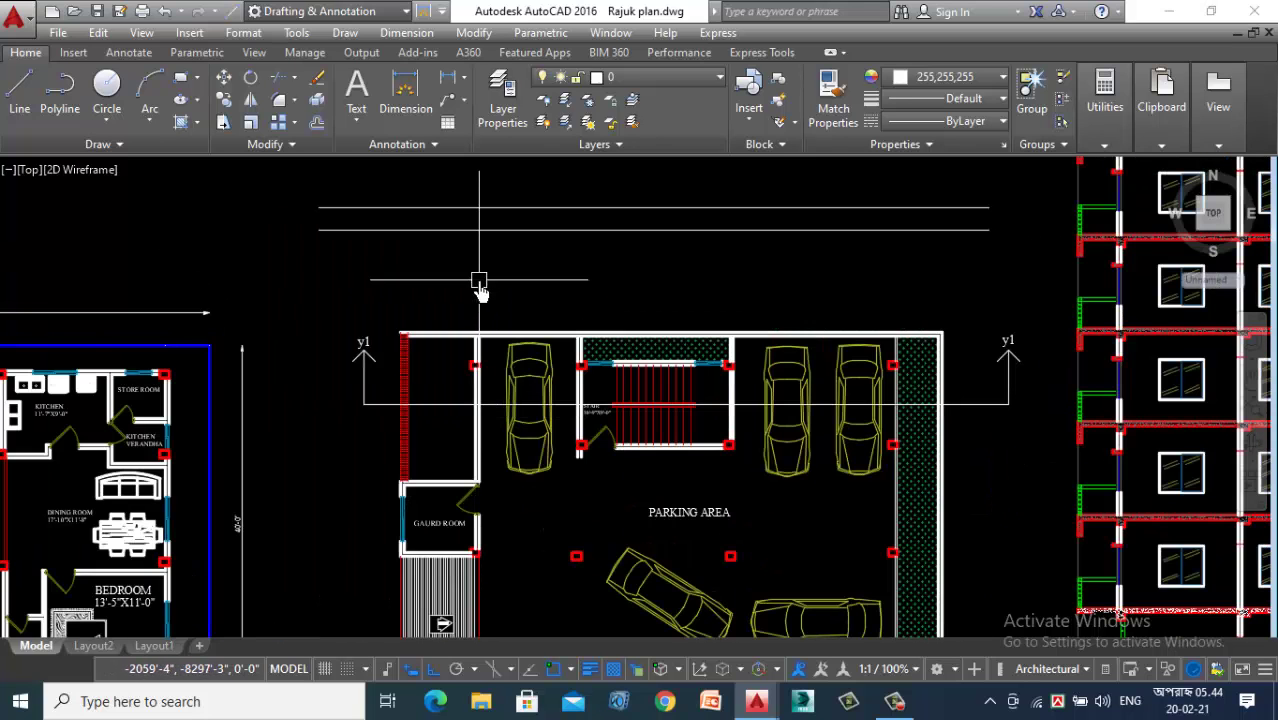
scroll(572, 415, "up", 4)
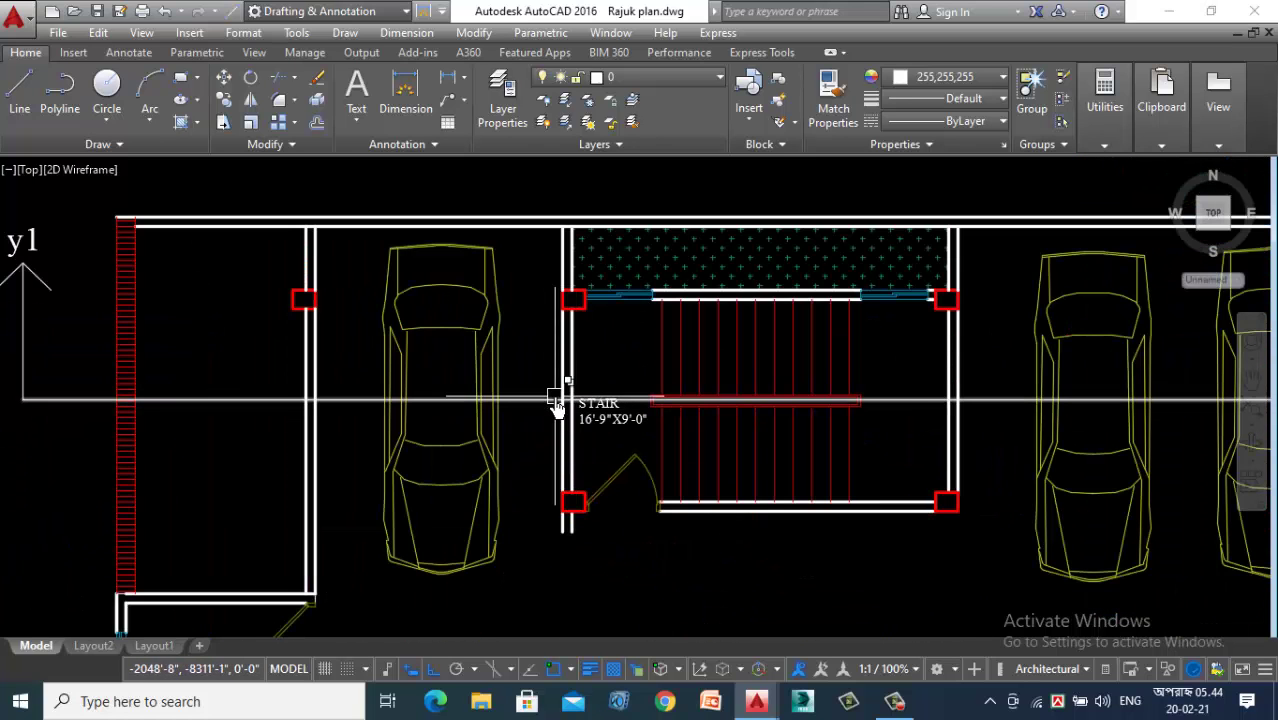
scroll(556, 408, "down", 4)
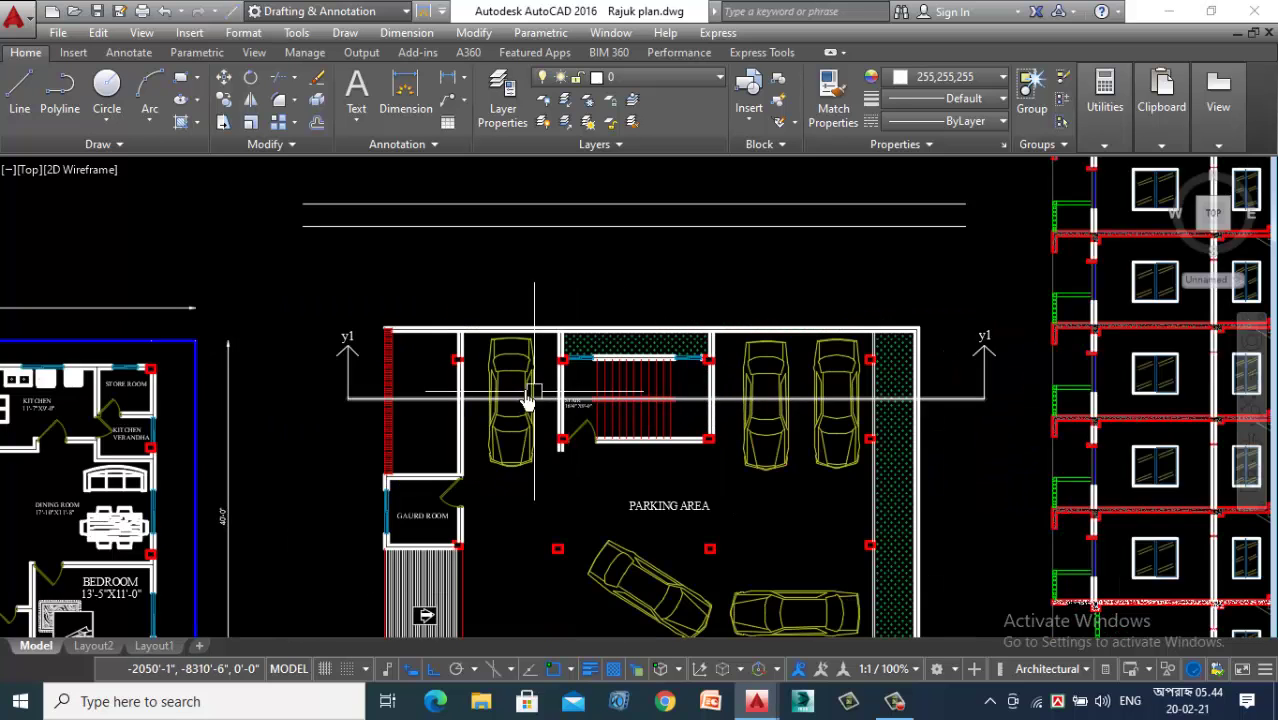
scroll(527, 400, "up", 4)
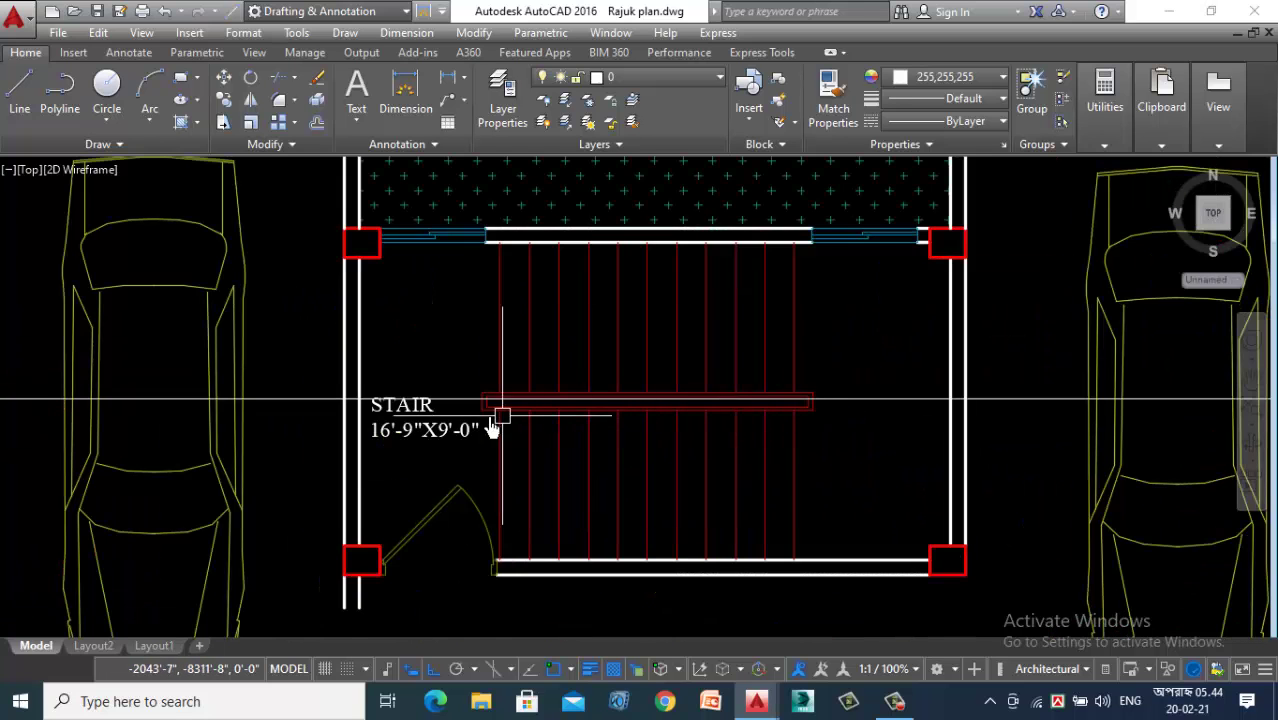
scroll(497, 426, "up", 1)
scroll(468, 426, "down", 3)
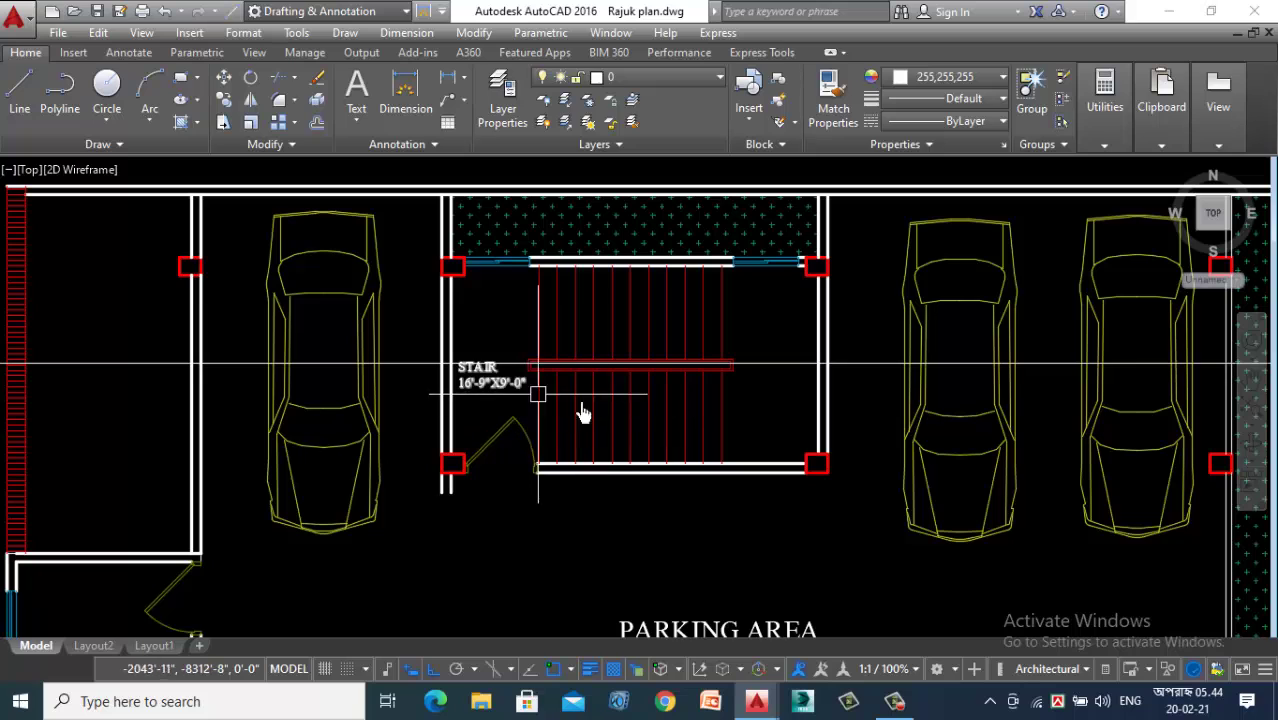
scroll(590, 368, "up", 2)
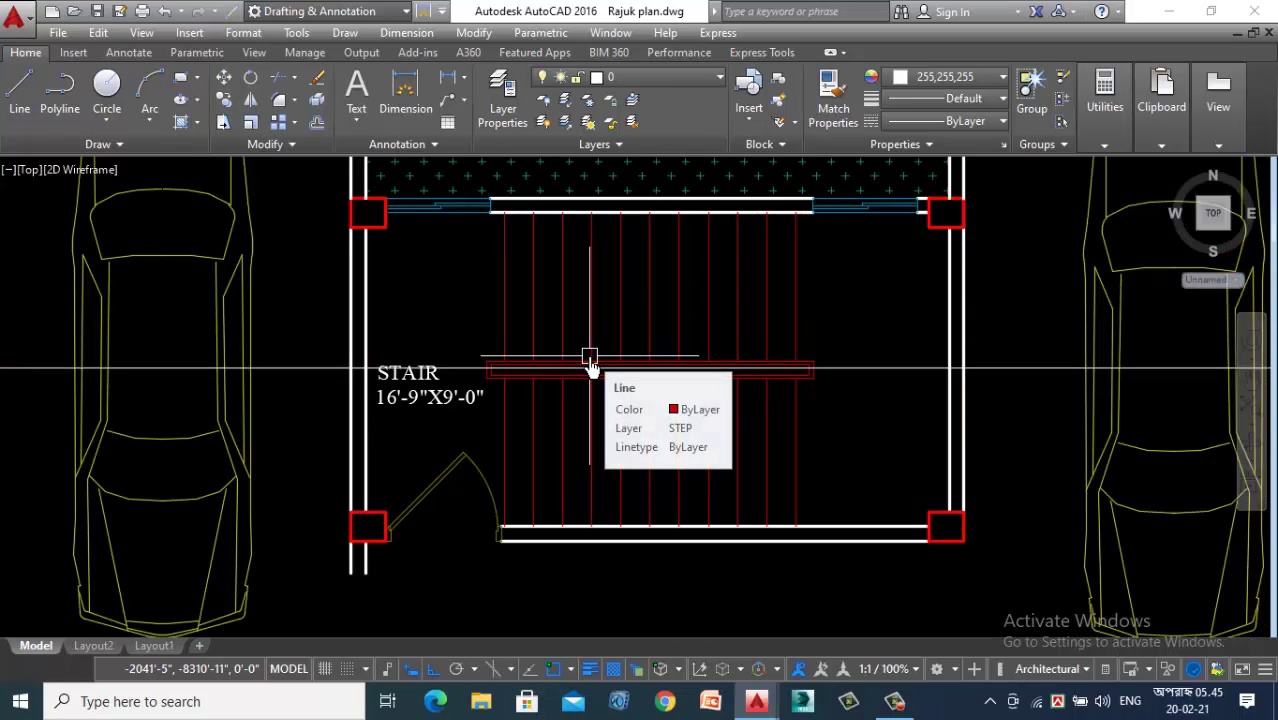
scroll(756, 405, "down", 4)
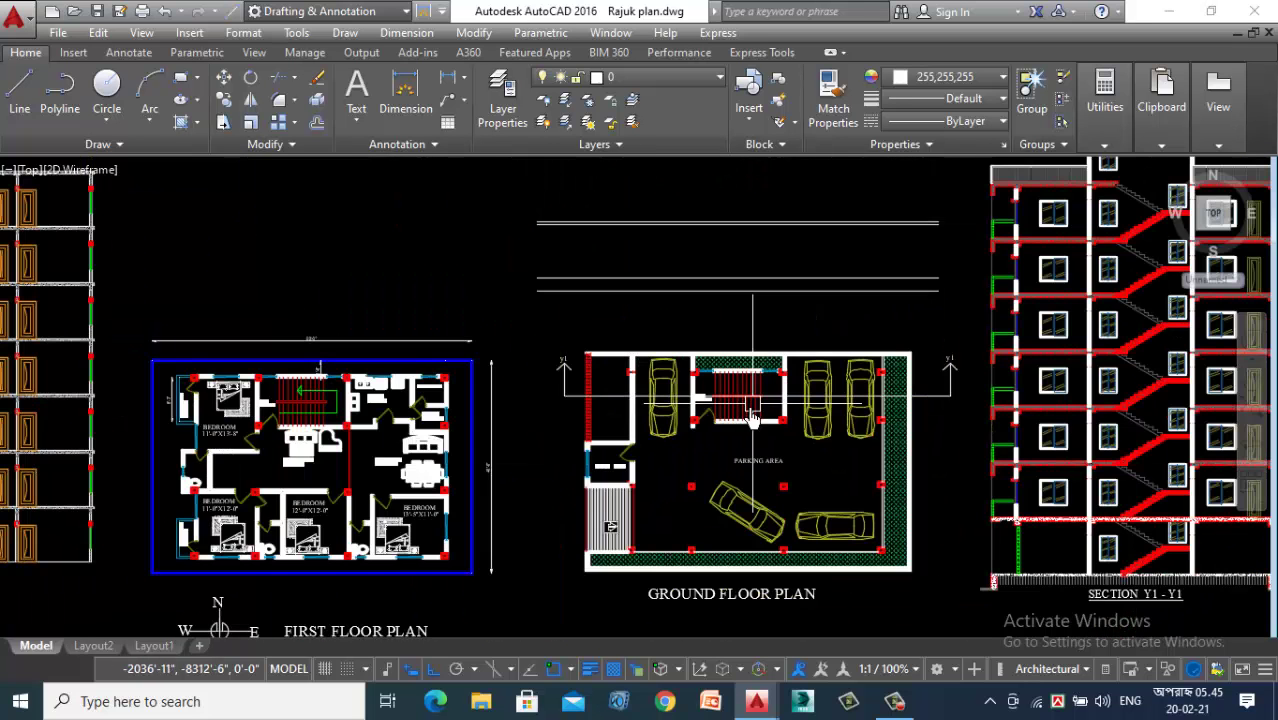
Step: Move the y1-y1 cut line with its end arrows and labels about 1' down, off the stair's middle railing and onto the lower flight
scroll(593, 390, "up", 3)
left_click(544, 297)
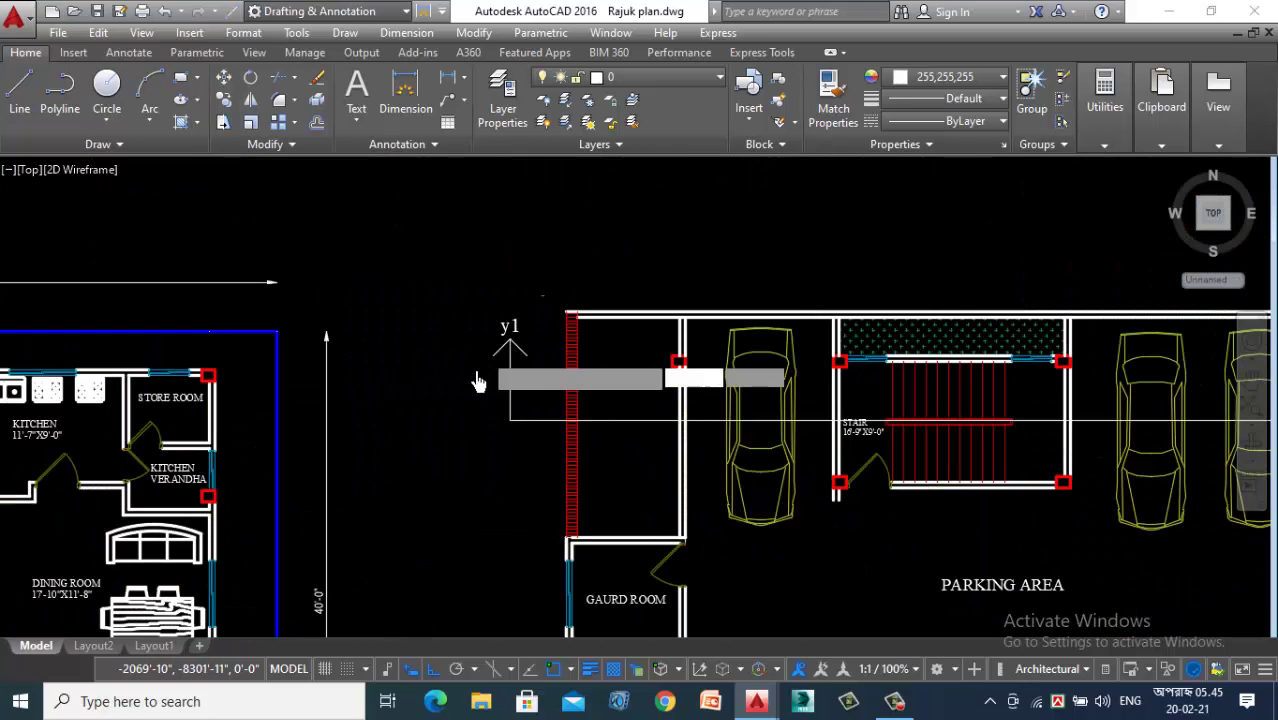
left_click(444, 472)
scroll(600, 440, "down", 3)
scroll(830, 434, "up", 5)
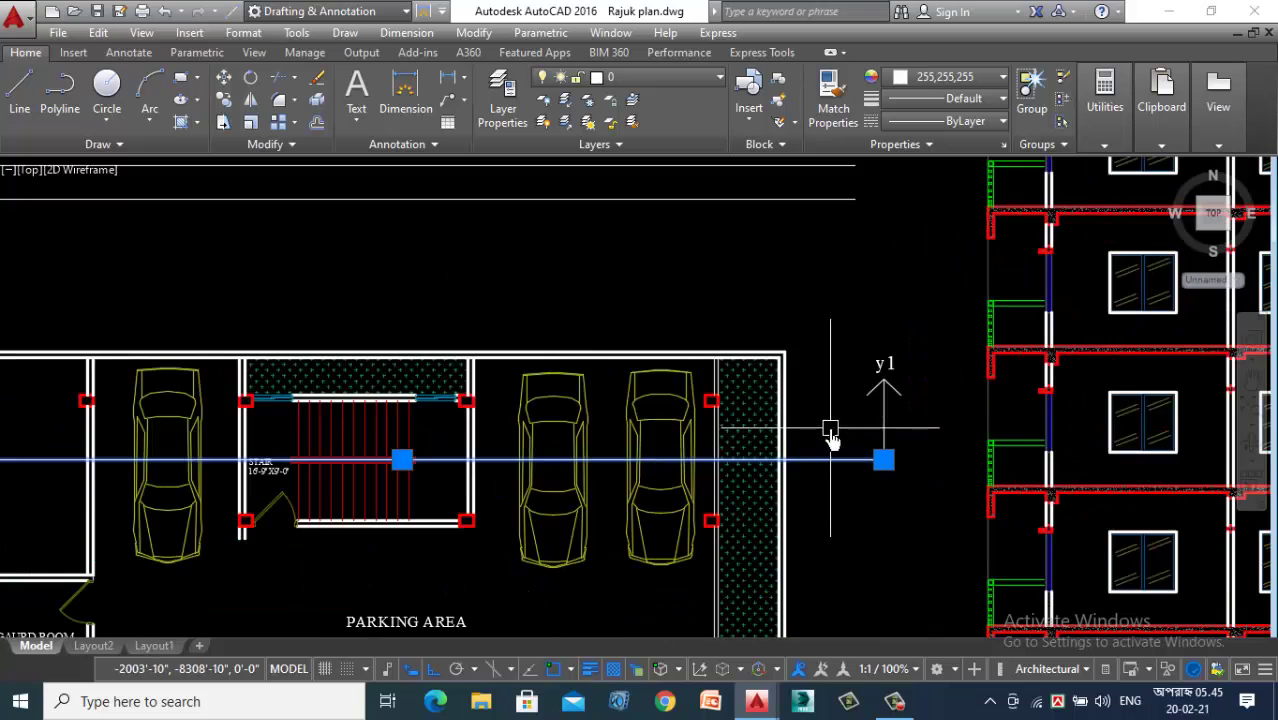
left_click(966, 282)
left_click(850, 500)
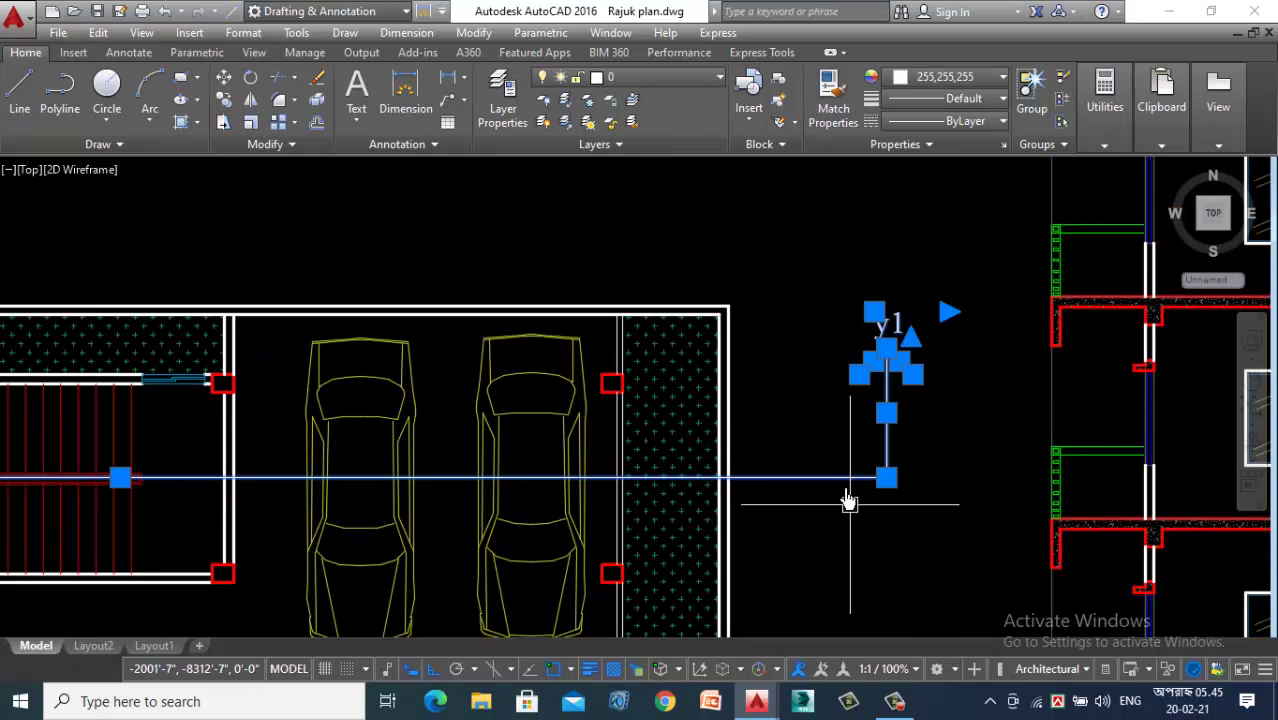
right_click(788, 378)
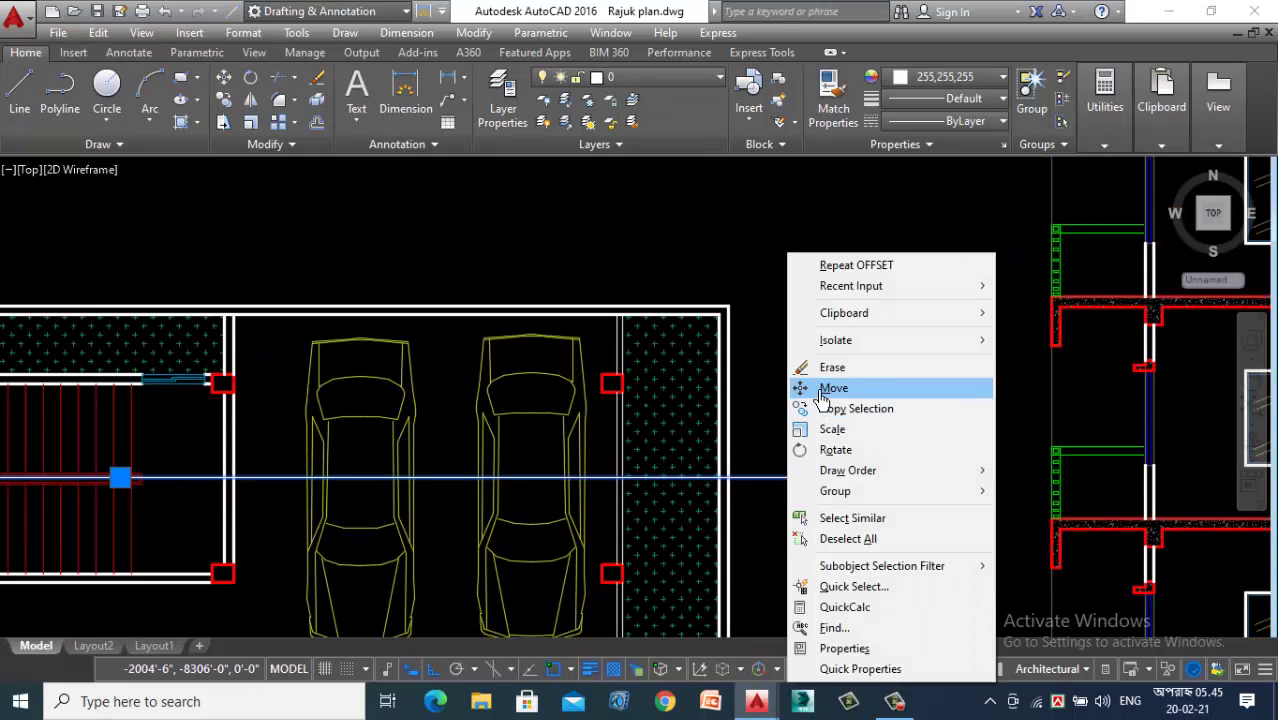
left_click(824, 388)
scroll(622, 518, "down", 2)
scroll(414, 465, "up", 4)
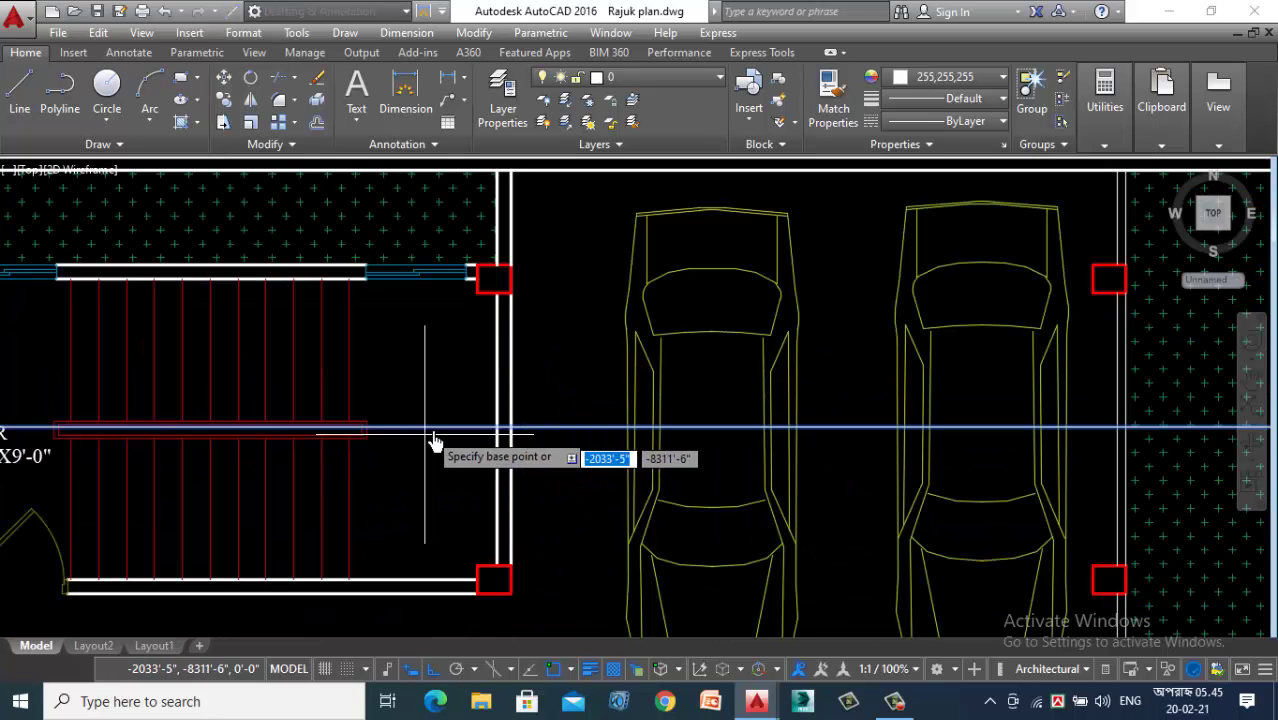
left_click(437, 431)
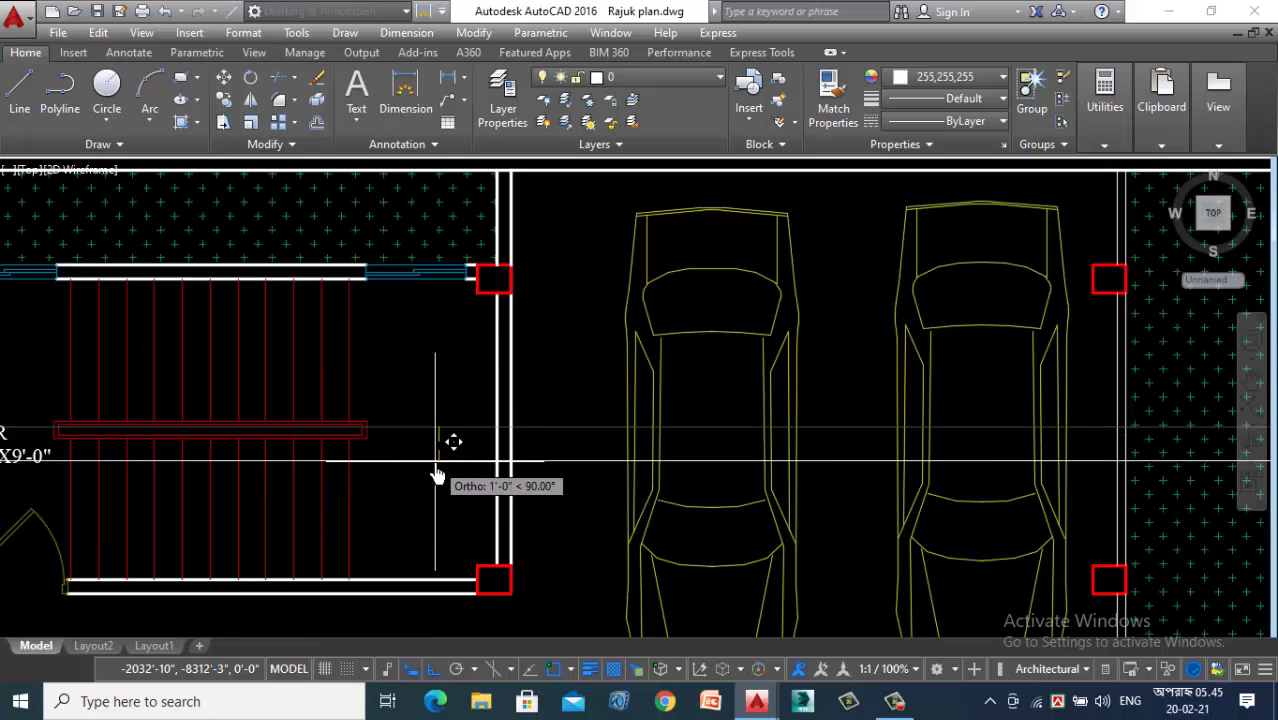
scroll(470, 410, "down", 5)
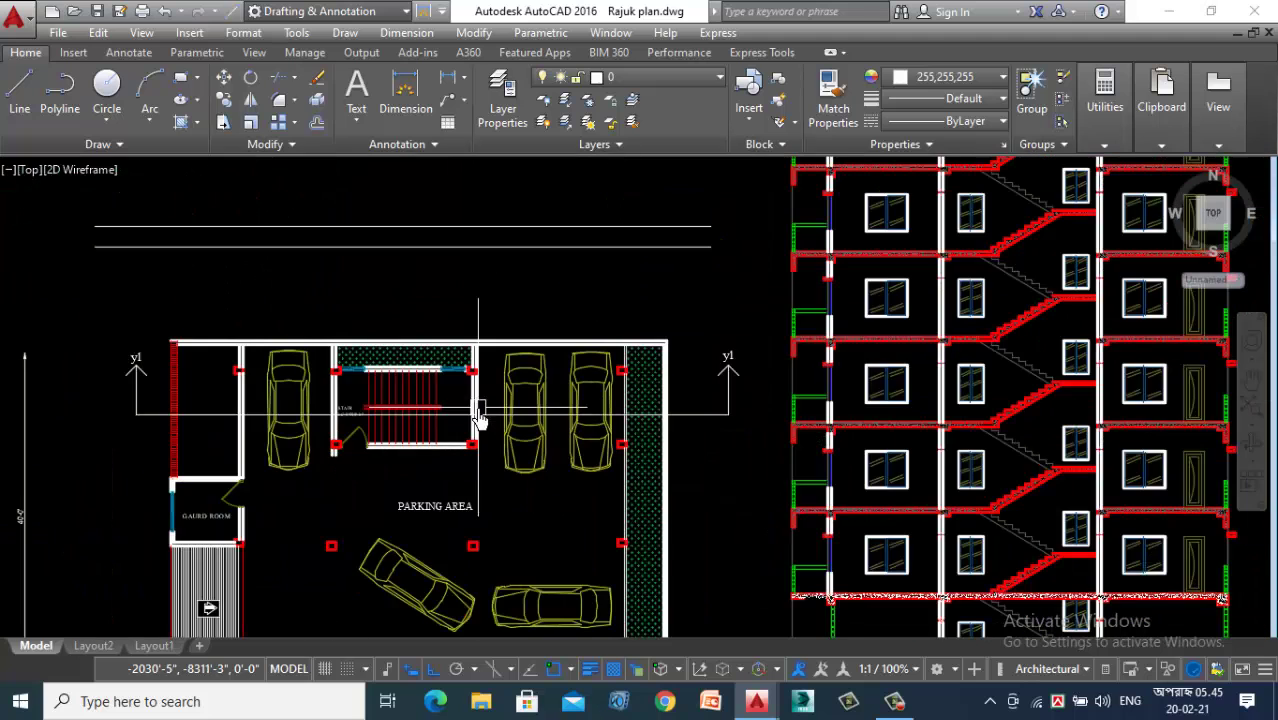
Step: Check the moved cut line's crossings with the lower stair flight, the parking walls and the planted strip
scroll(371, 428, "up", 5)
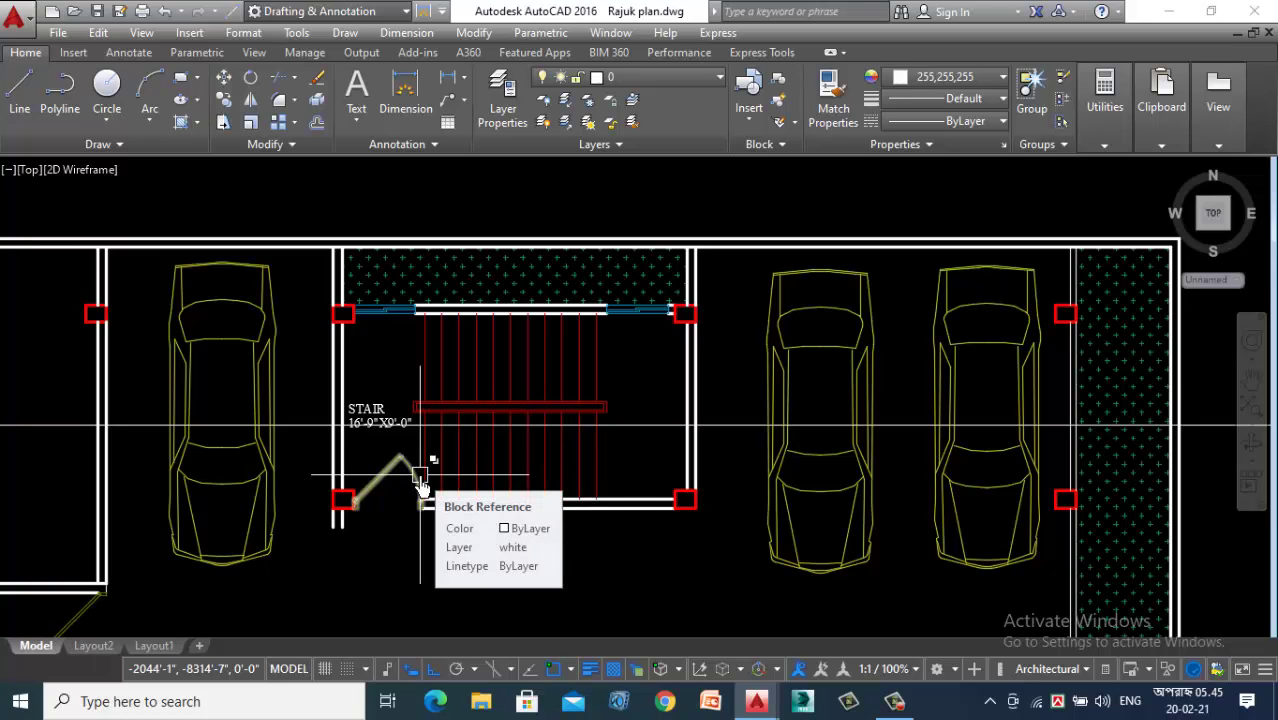
scroll(719, 357, "down", 2)
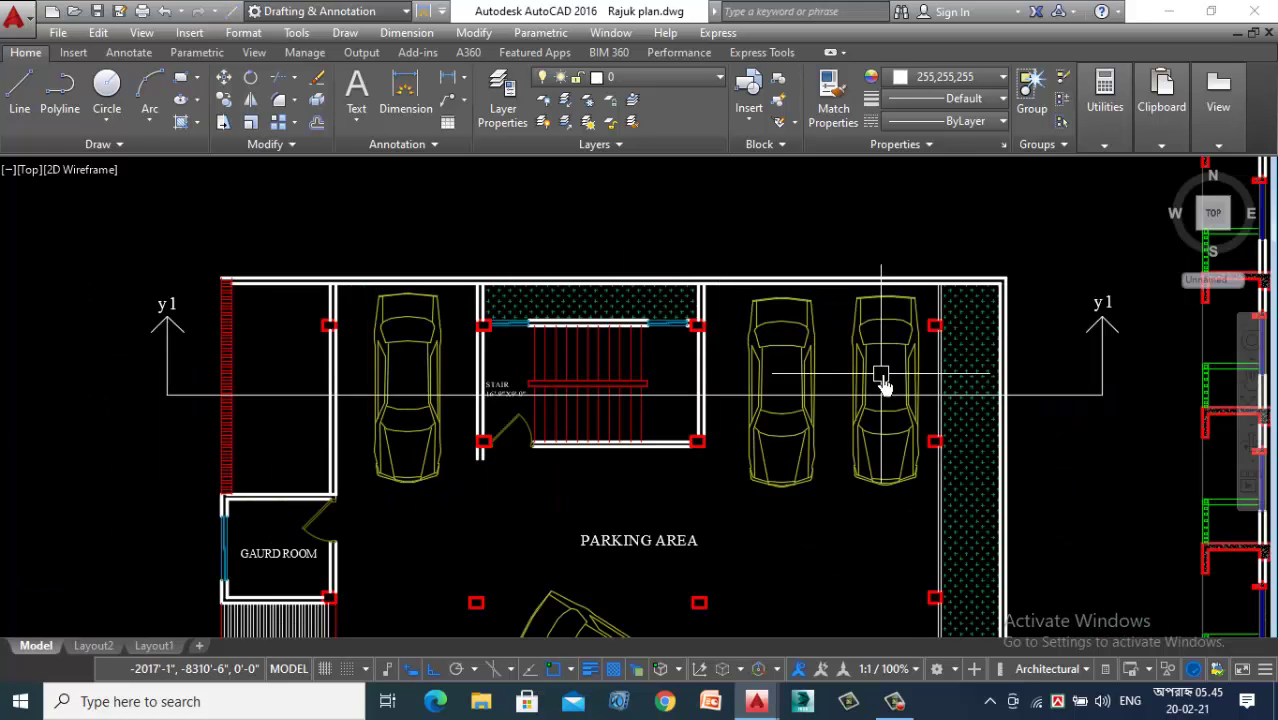
scroll(884, 379, "up", 5)
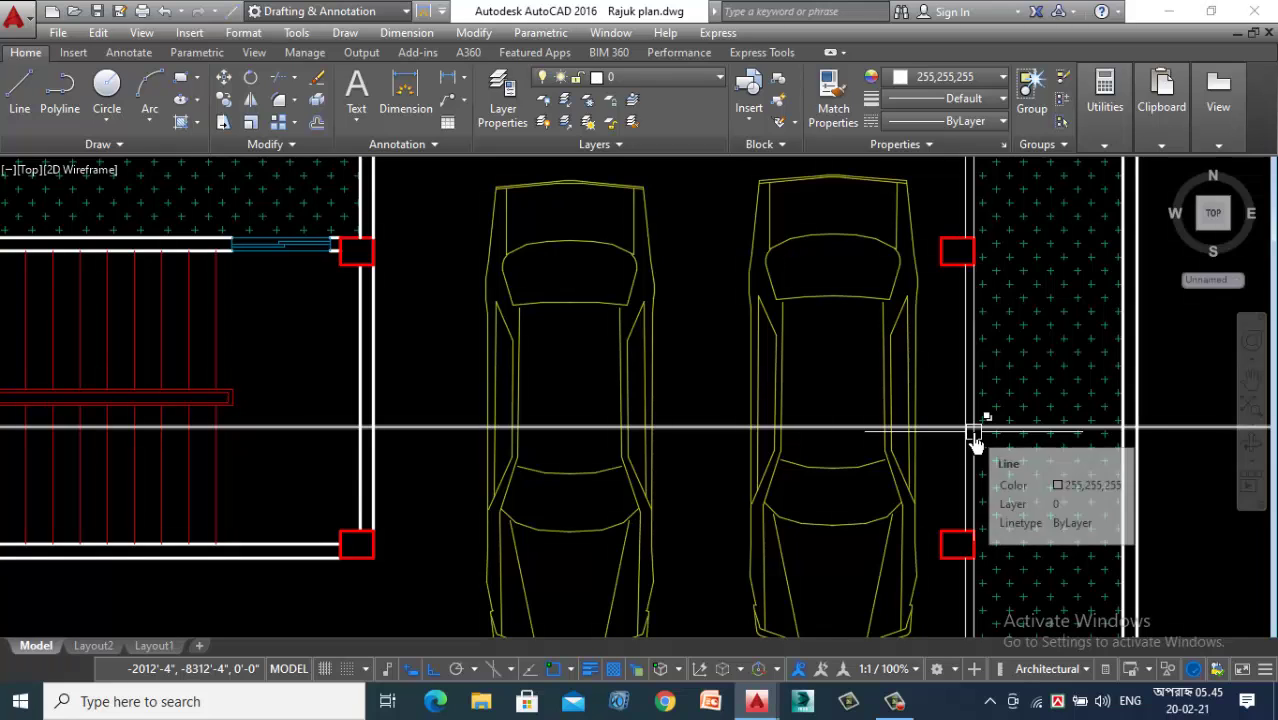
scroll(452, 380, "down", 3)
scroll(472, 397, "down", 4)
scroll(484, 248, "up", 2)
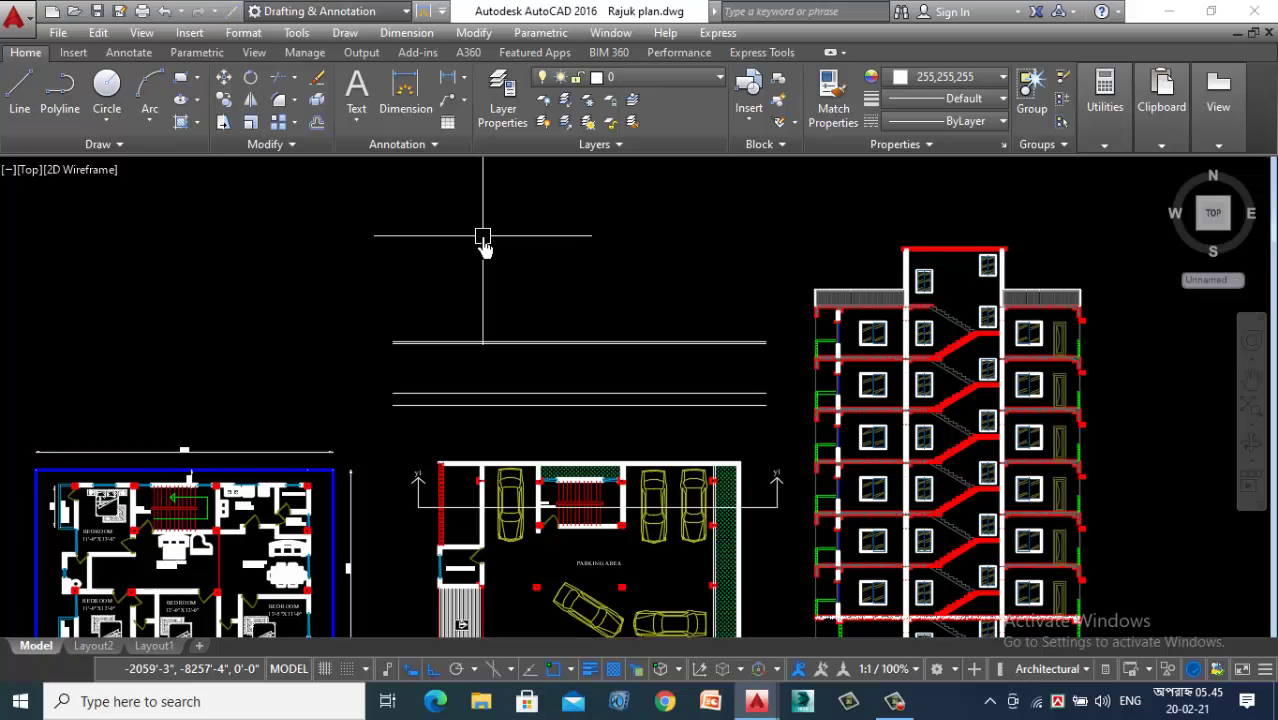
Step: Place vertical construction lines through both faces of the ground floor wall in line with the guard room's east side
type("l")
key("Return")
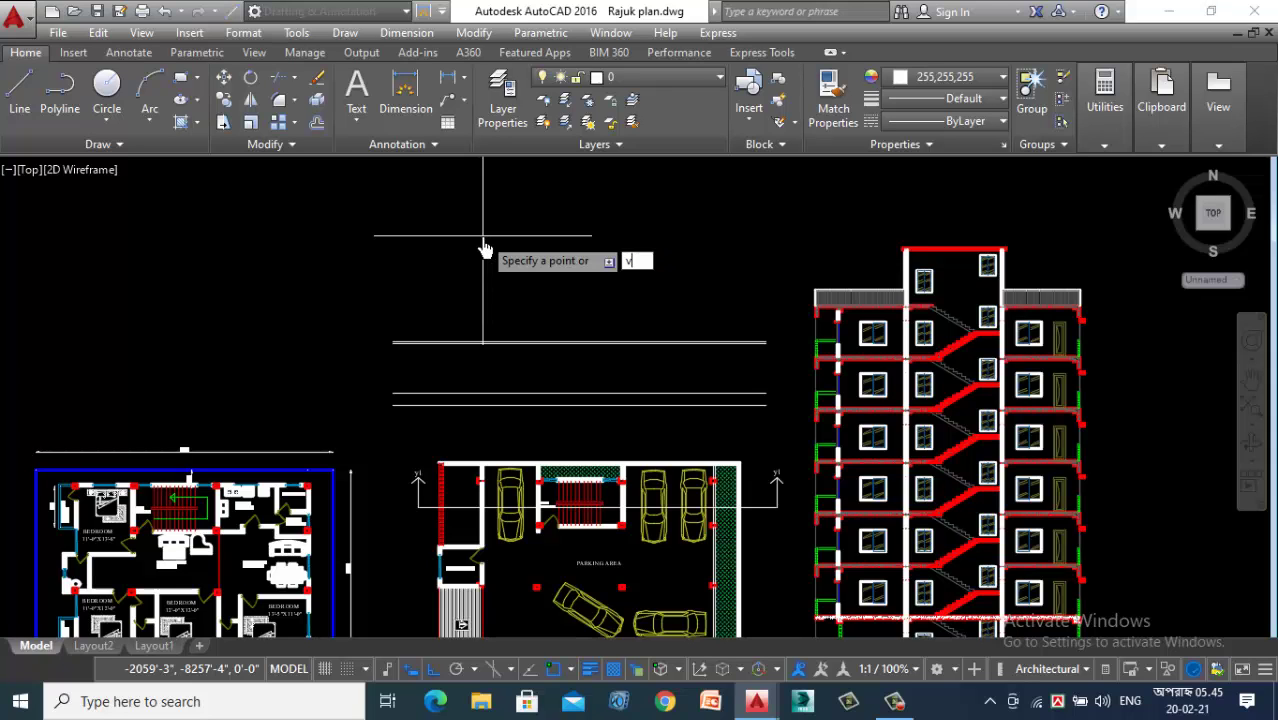
type("v")
key("Return")
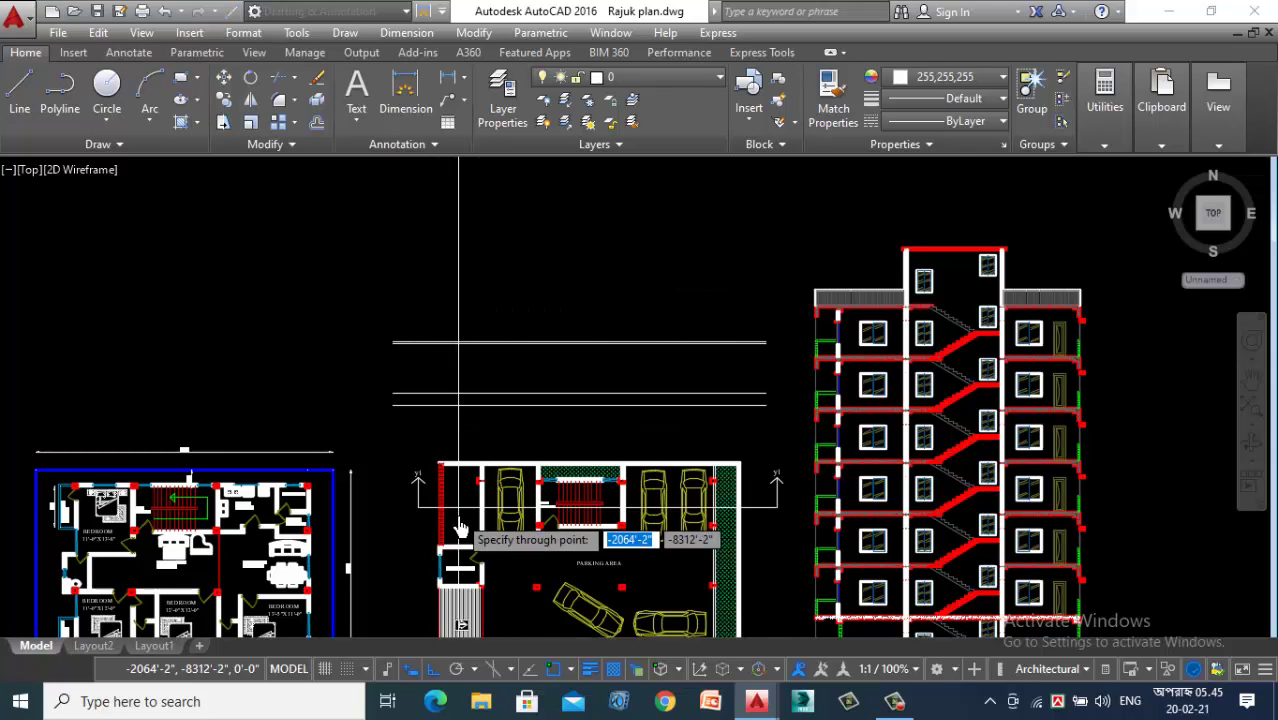
scroll(465, 522, "up", 8)
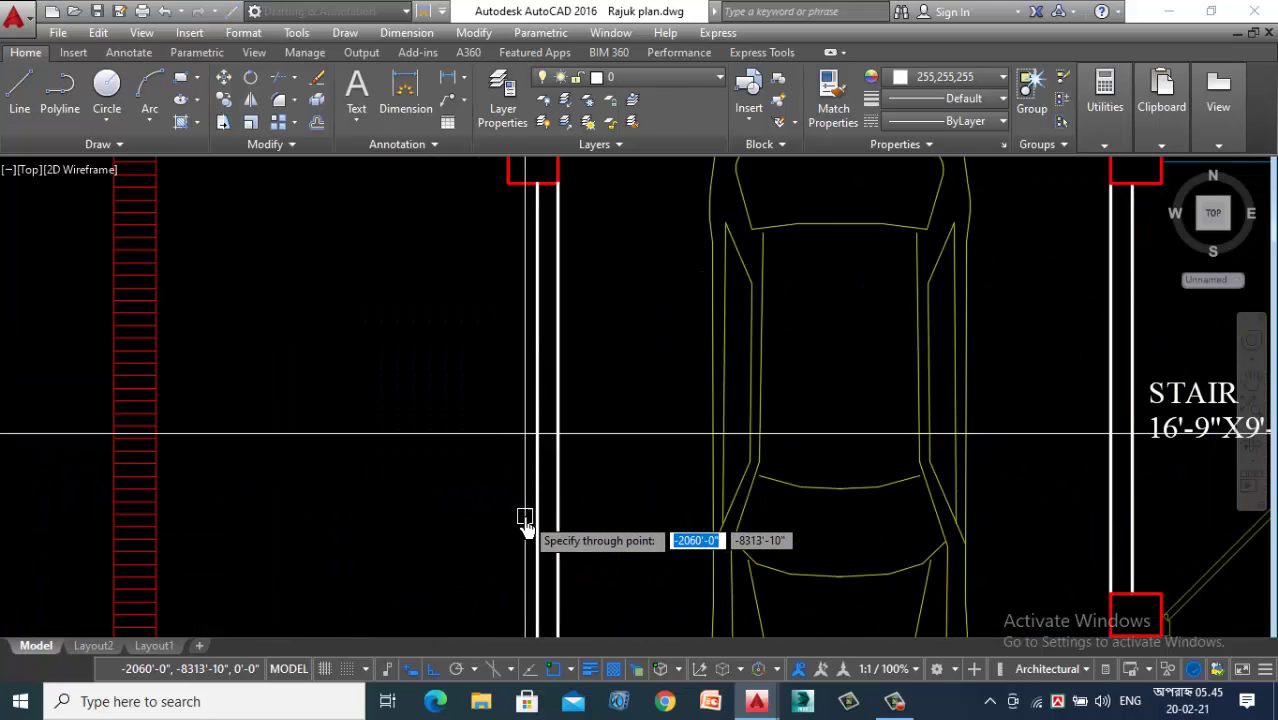
left_click(537, 433)
left_click(565, 441)
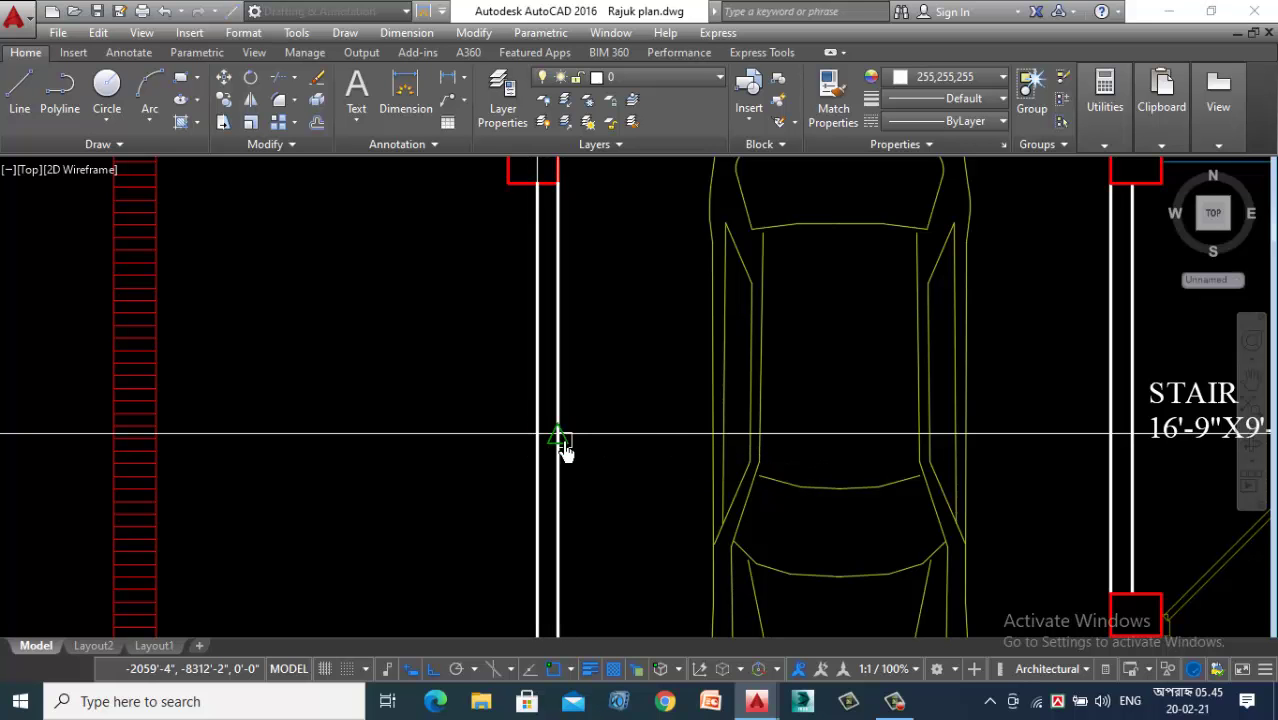
Step: Add vertical construction lines through both faces of the stair's west and east walls where the y1-y1 cut line crosses them
scroll(440, 355, "down", 7)
scroll(497, 372, "up", 8)
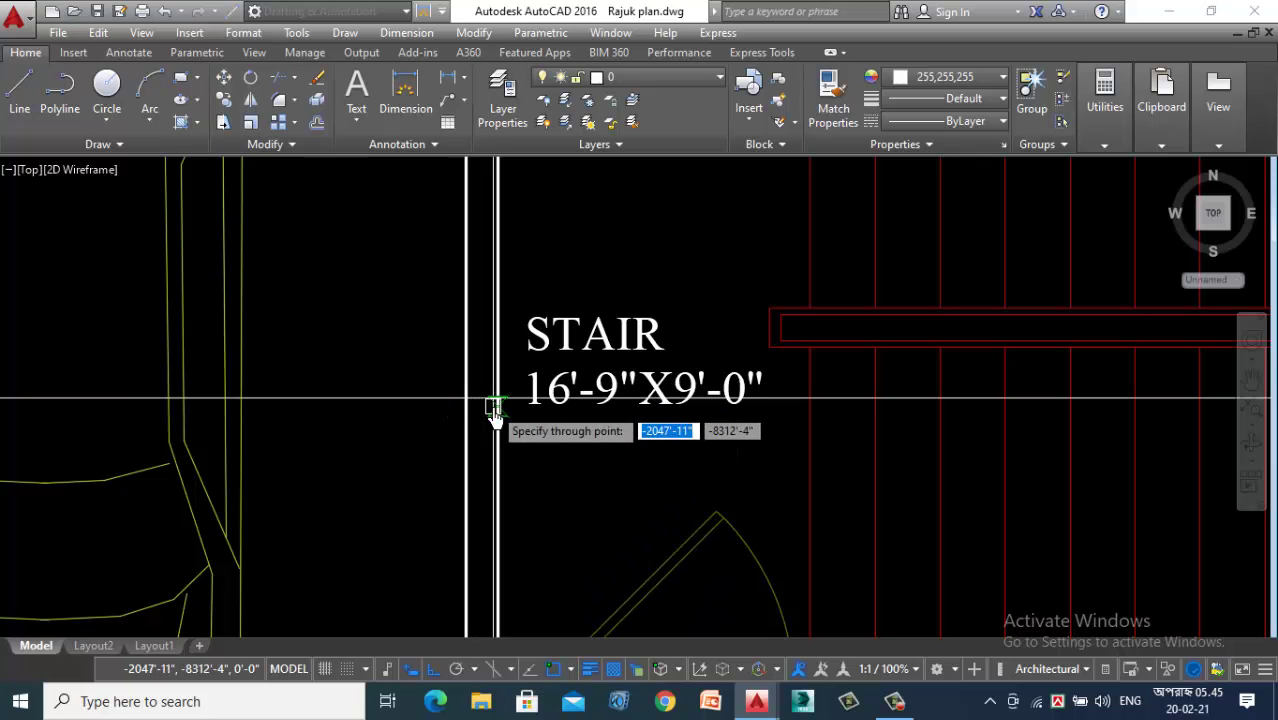
scroll(417, 392, "down", 7)
scroll(645, 400, "up", 3)
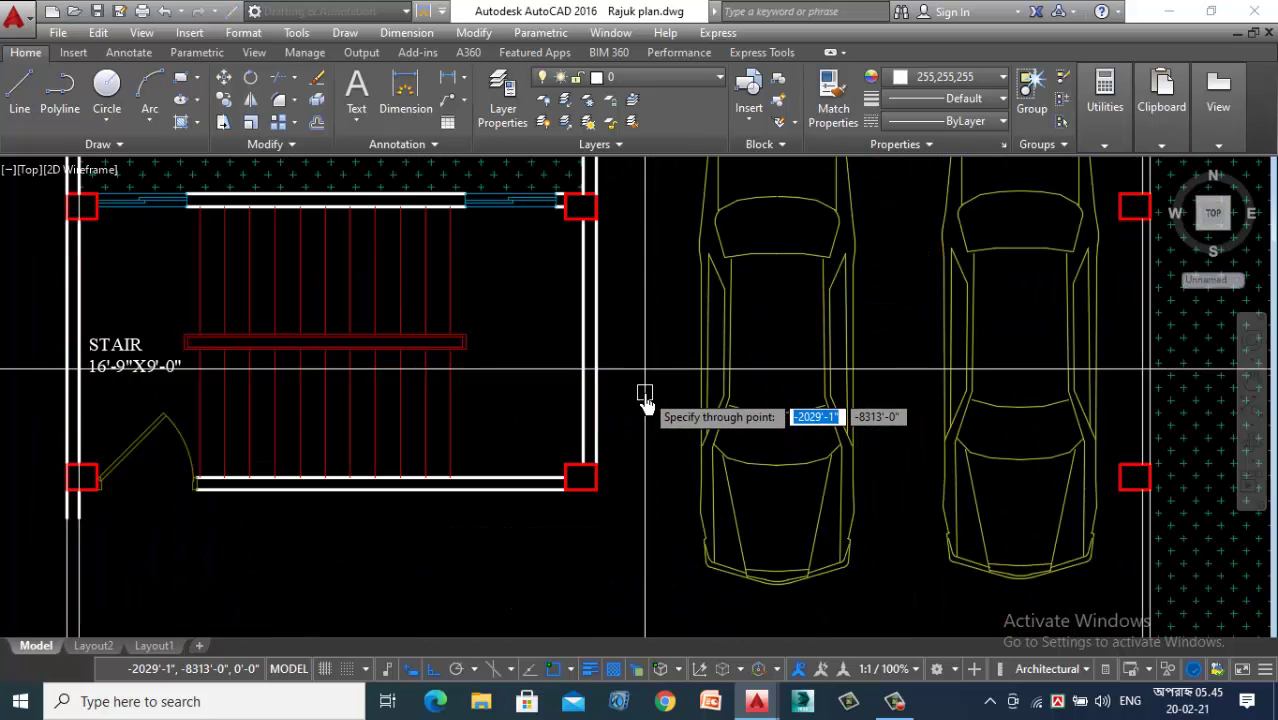
scroll(645, 400, "up", 4)
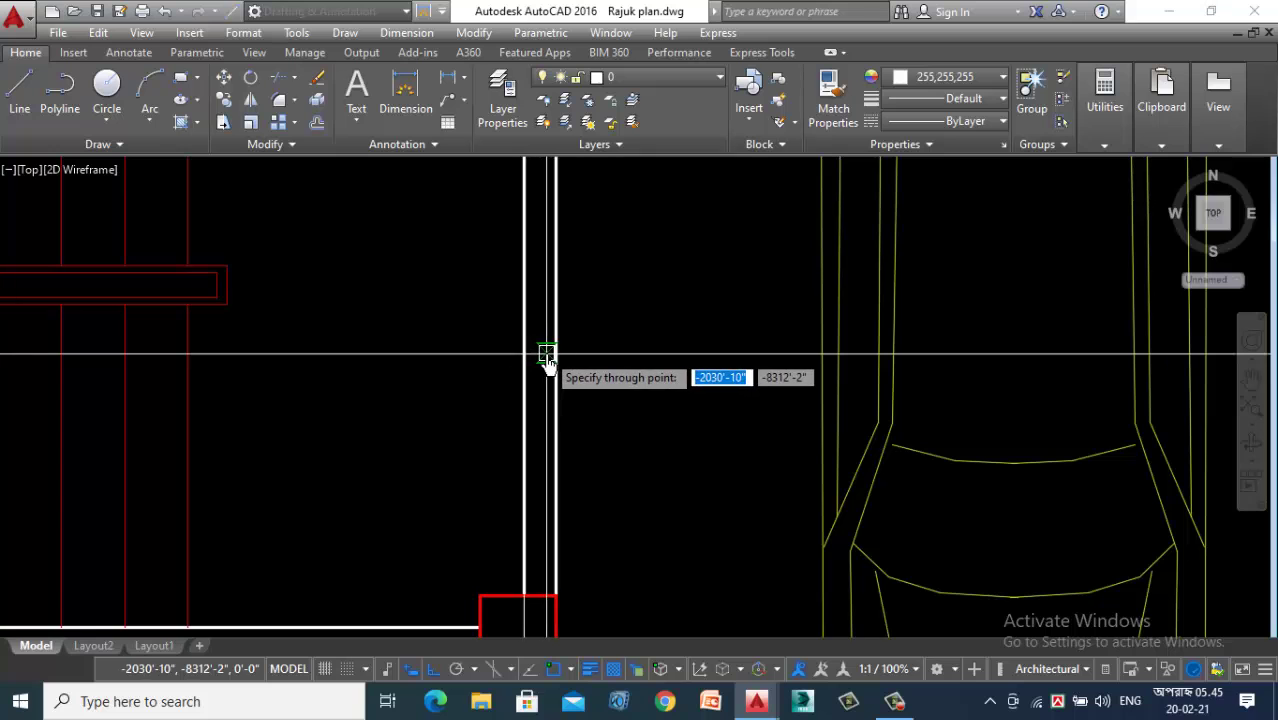
scroll(560, 385, "down", 3)
Step: Add vertical construction lines through both edges of the thin wall along the planted strip east of the parking, and end the construction lines
scroll(885, 380, "up", 5)
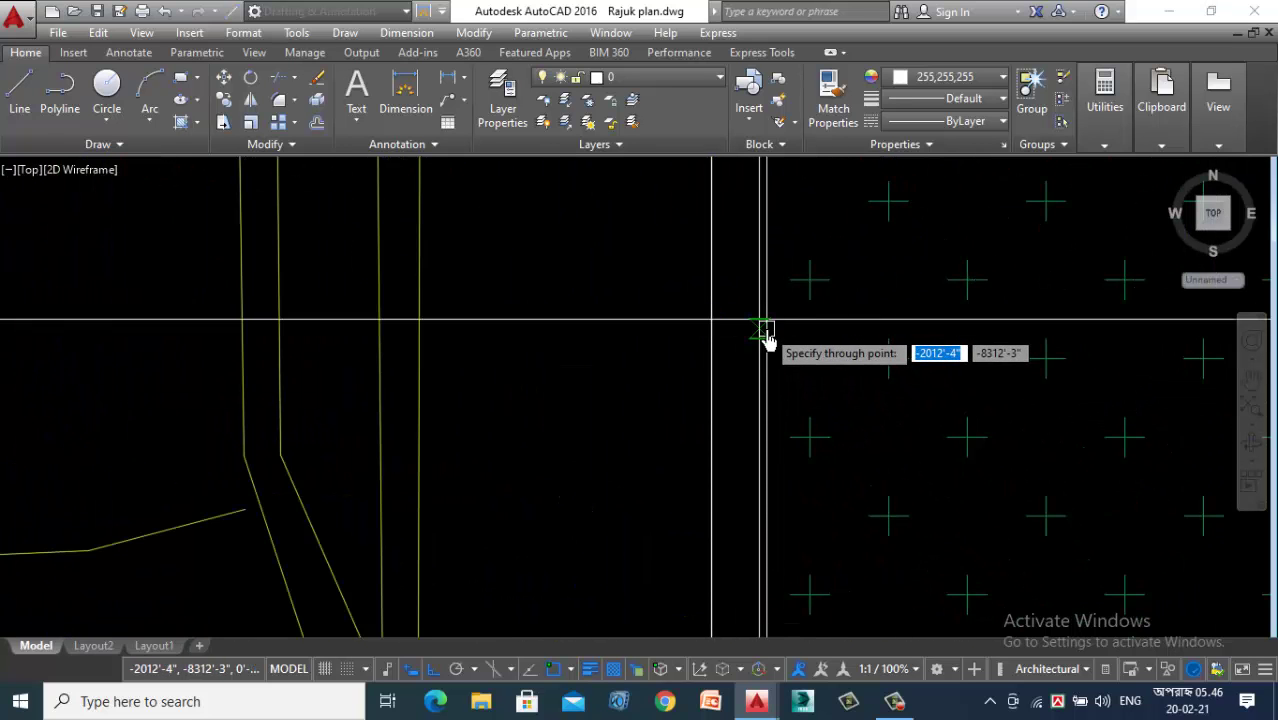
scroll(904, 400, "down", 4)
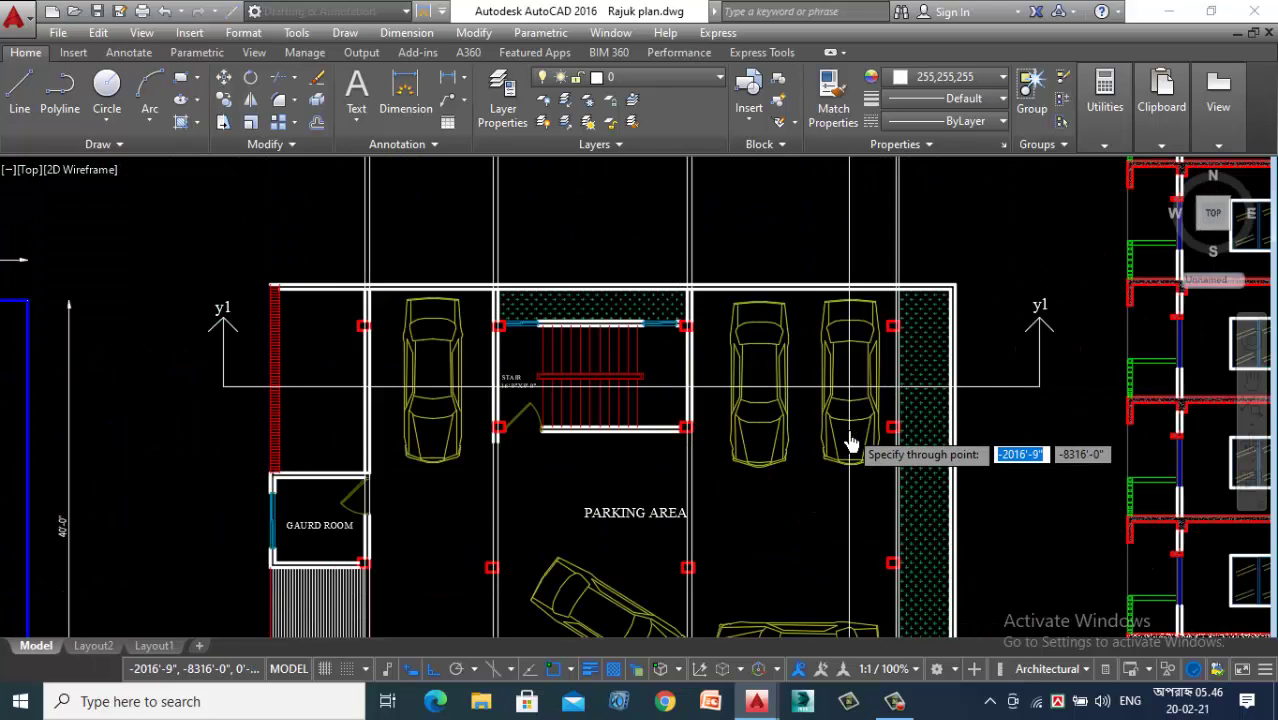
scroll(850, 443, "down", 4)
scroll(781, 290, "up", 2)
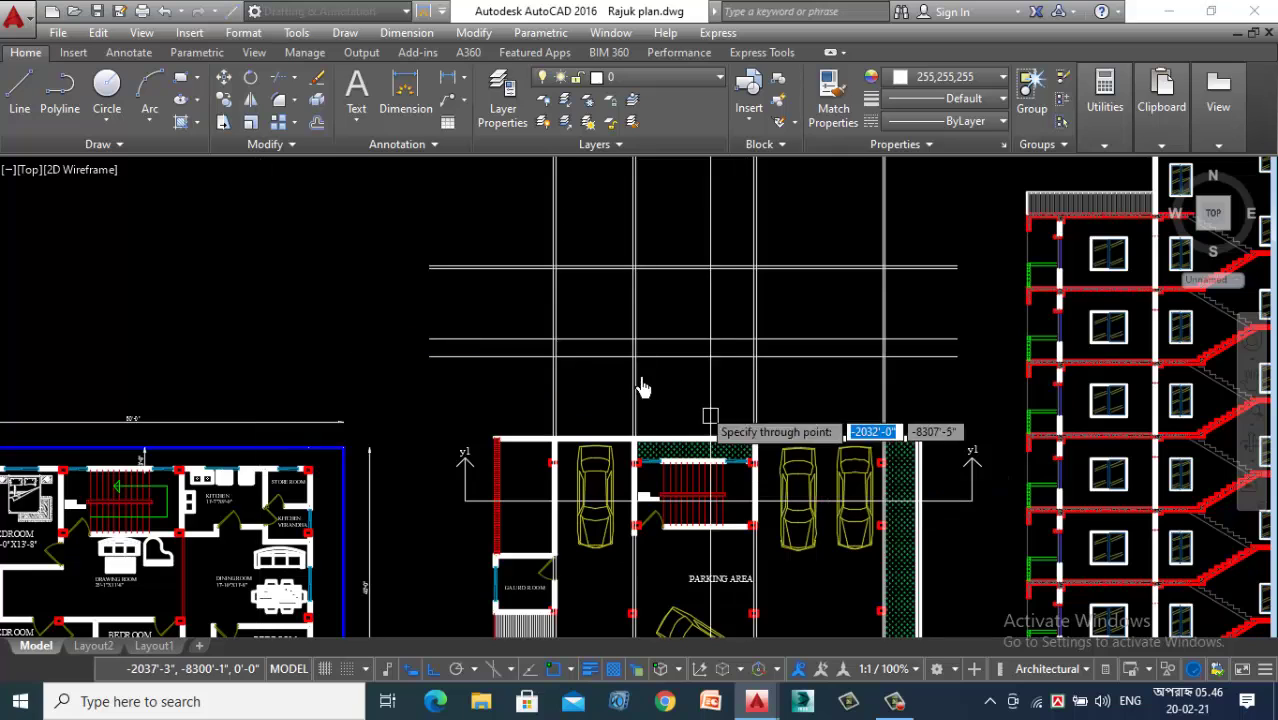
scroll(663, 372, "down", 2)
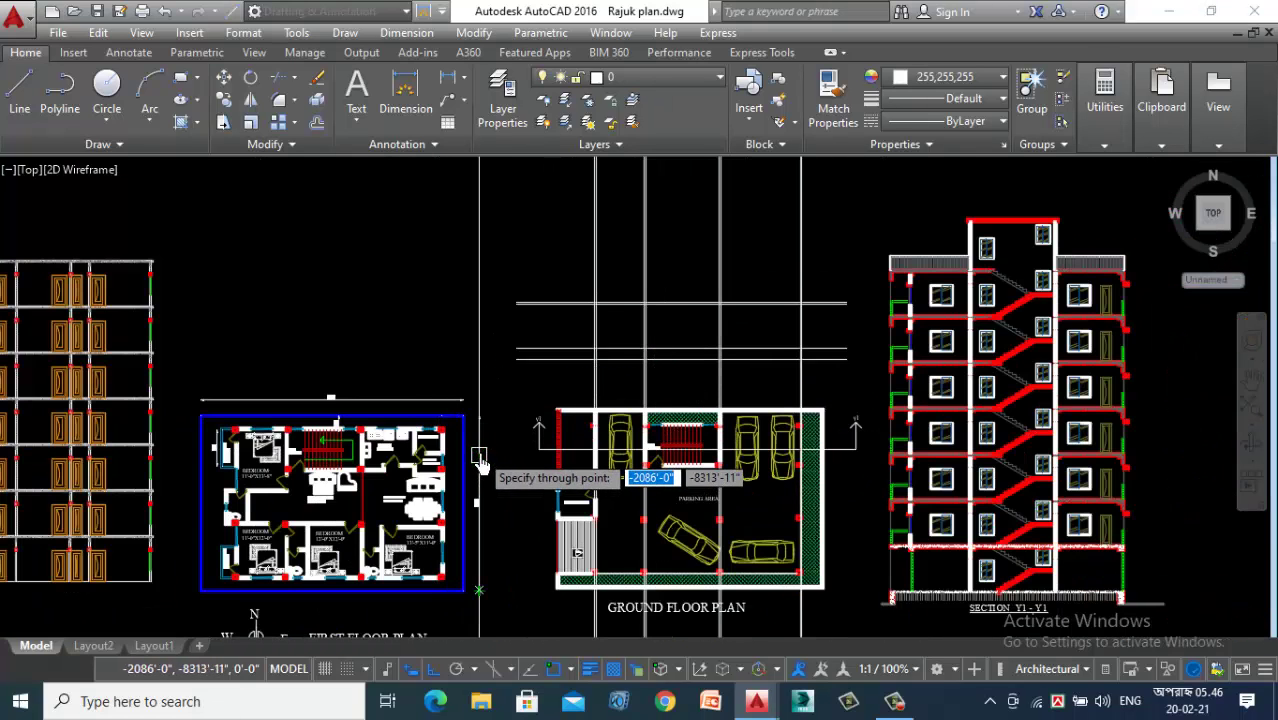
key("Escape")
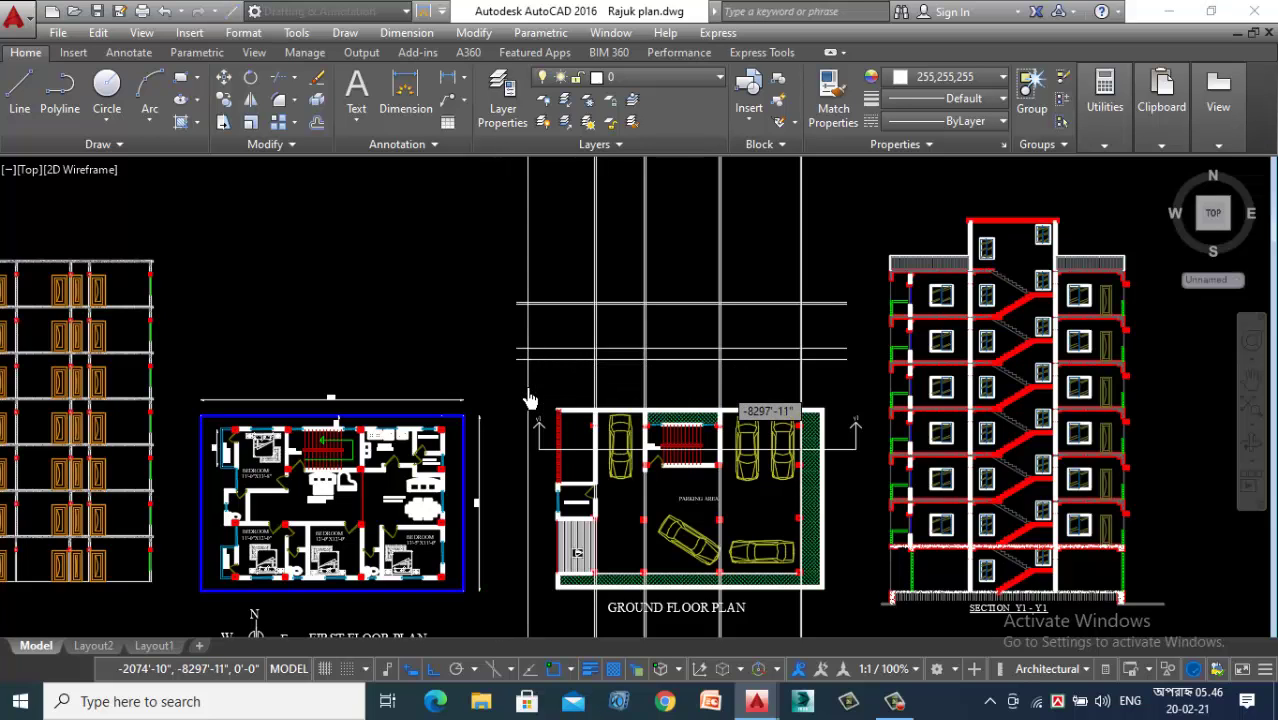
Step: Offset the easternmost vertical construction line 6" outward to the east, across the horizontal level lines
scroll(670, 288, "up", 2)
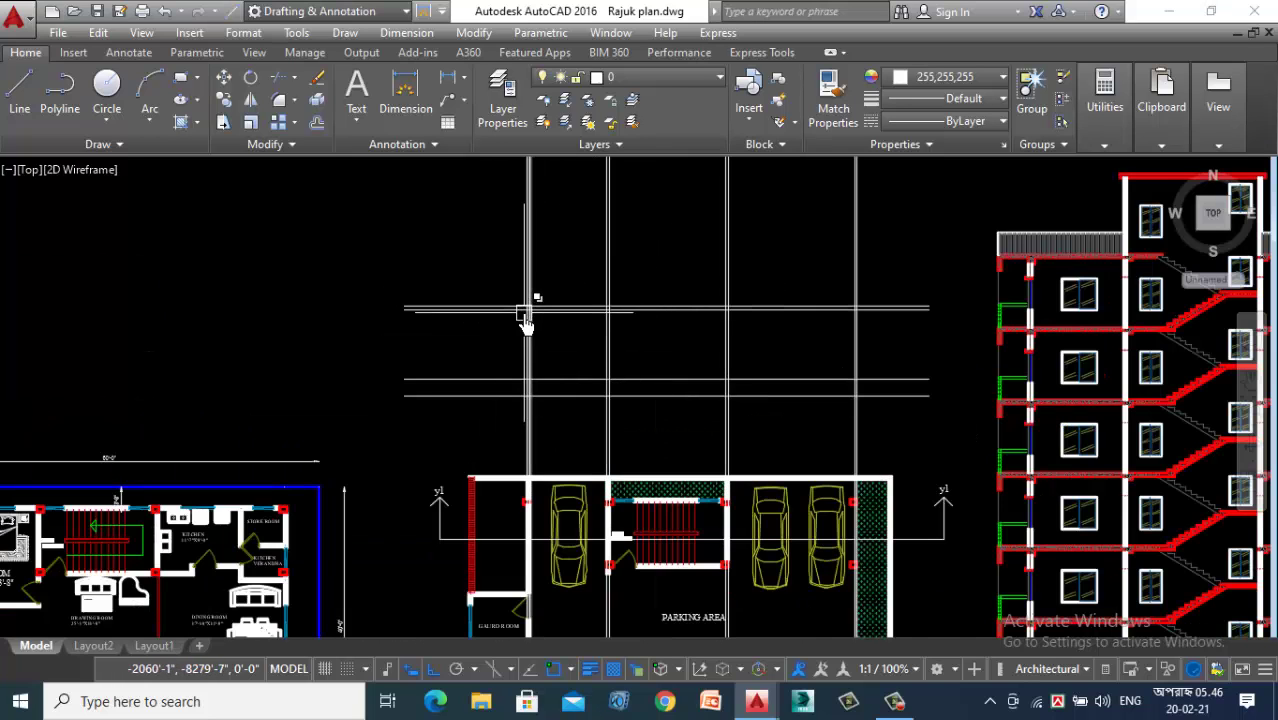
scroll(526, 325, "up", 2)
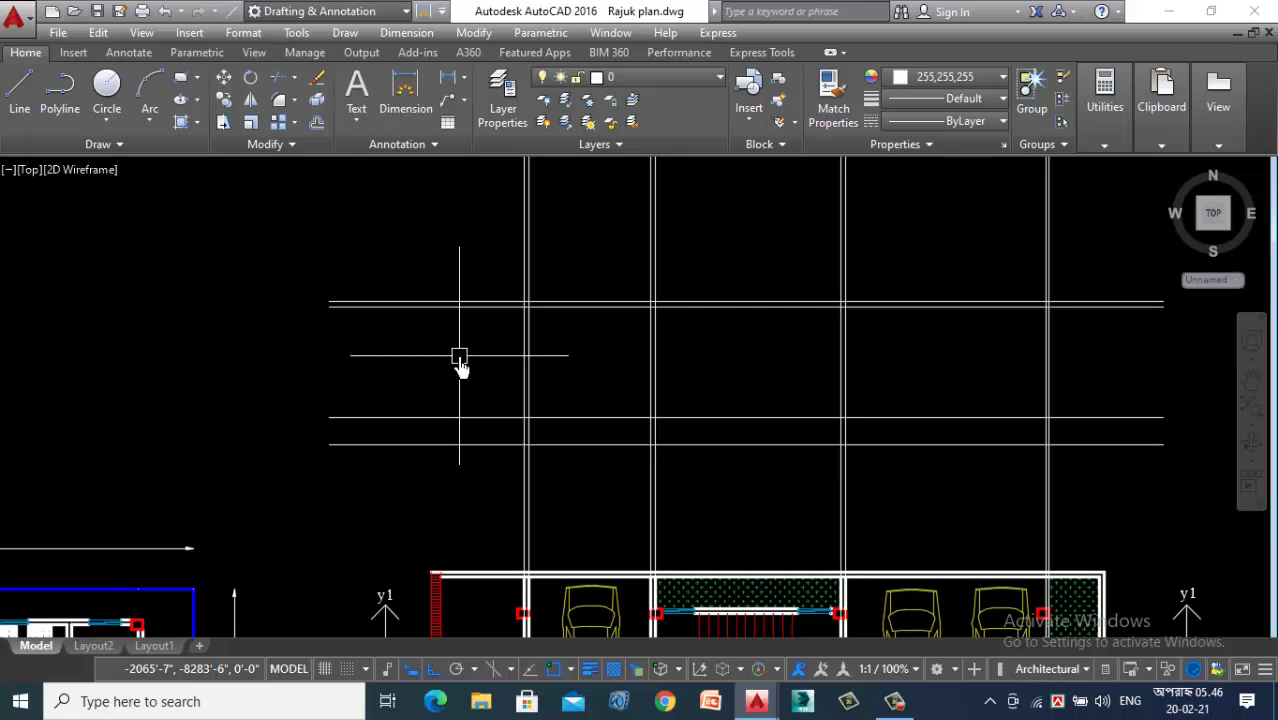
key("Return")
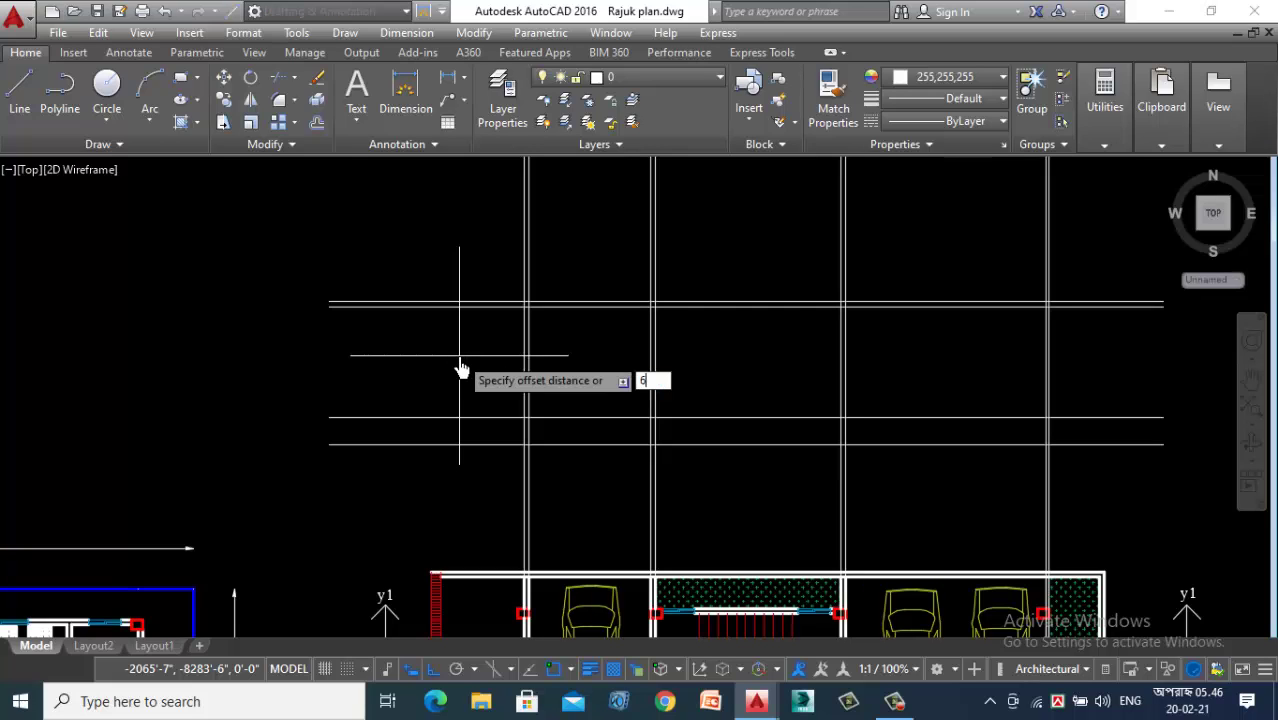
scroll(1050, 290, "up", 3)
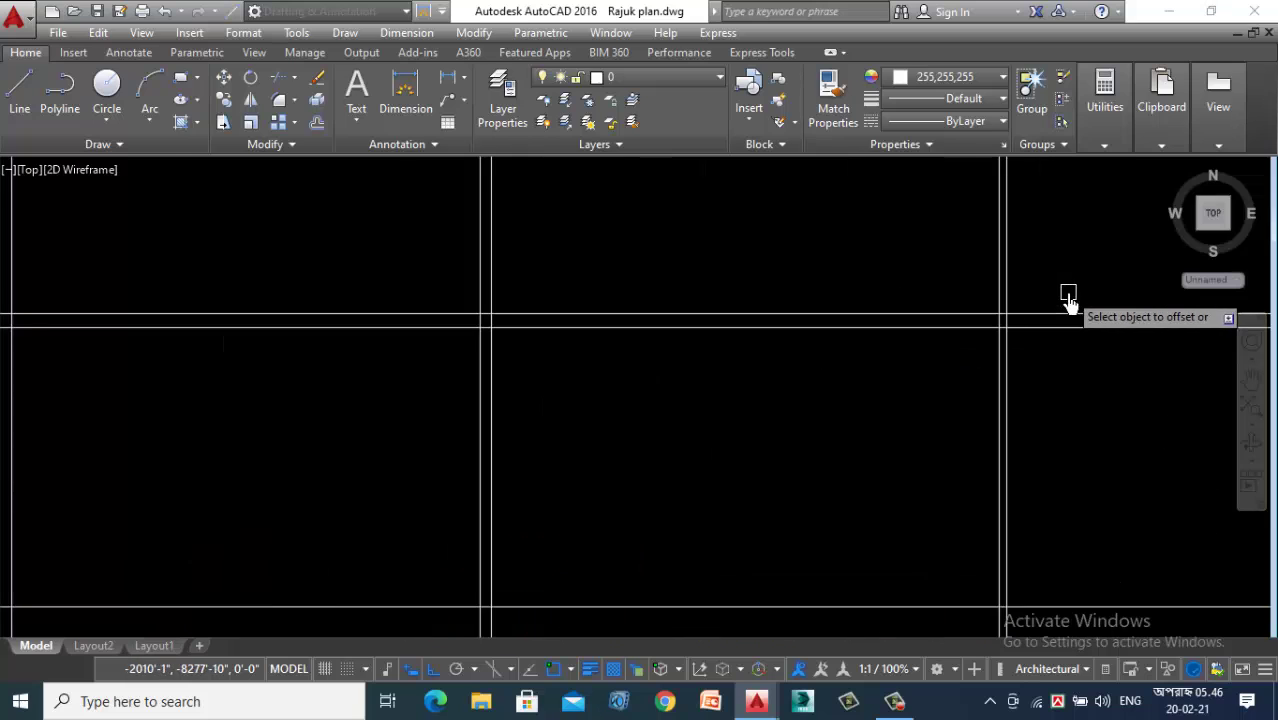
left_click(1009, 290)
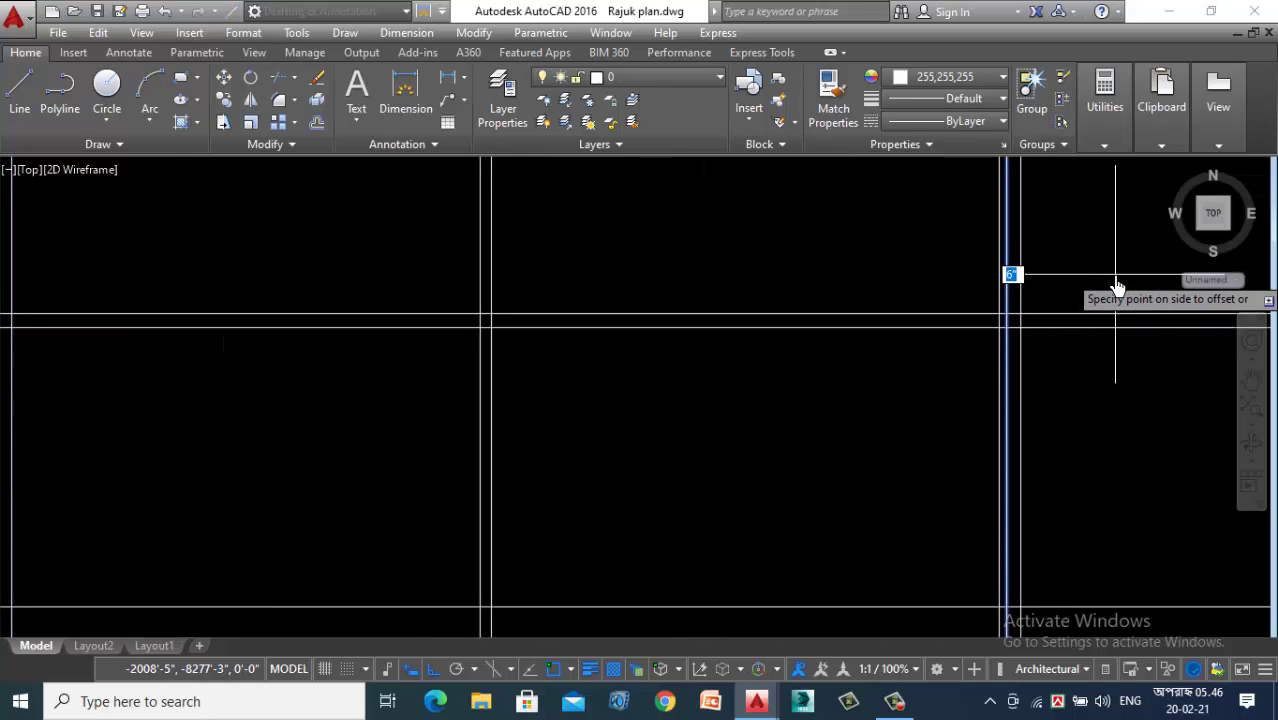
left_click(1120, 288)
scroll(1120, 282, "down", 5)
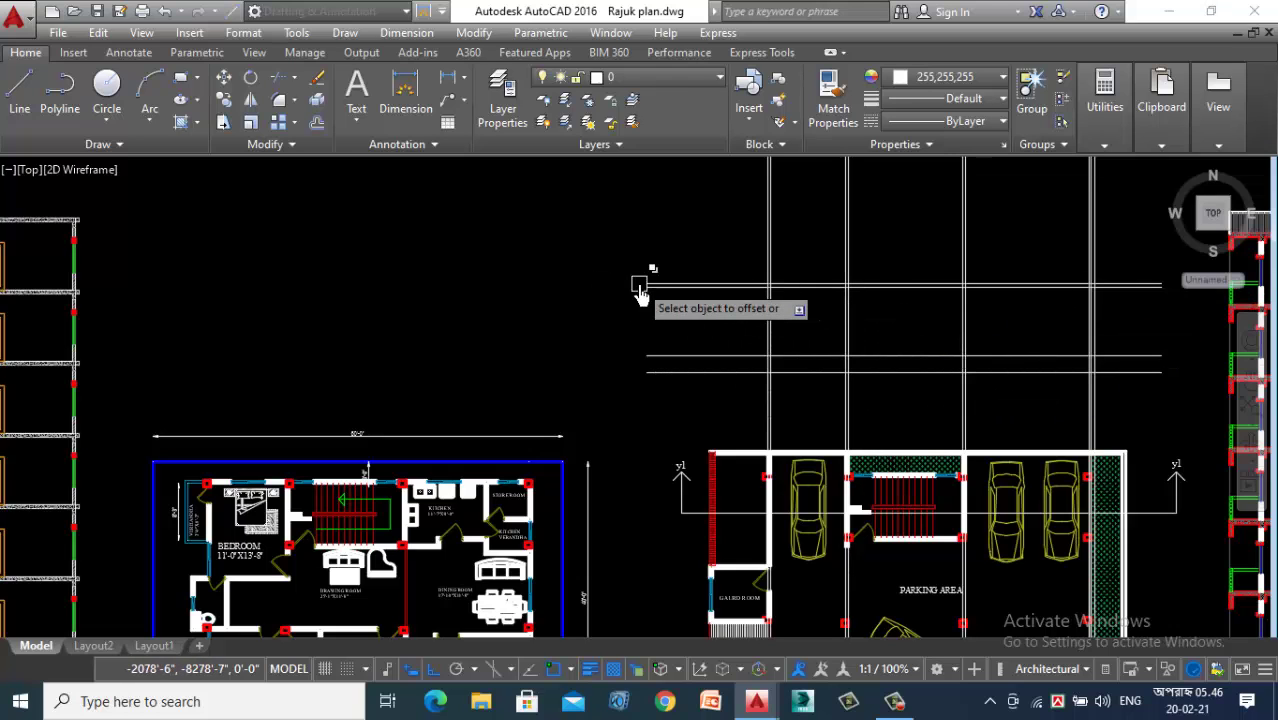
key("Escape")
Step: Examine the first floor plan, especially how the verandah beside the 11'-0"X12'-0" bedroom projects beyond the outer wall
scroll(640, 290, "down", 2)
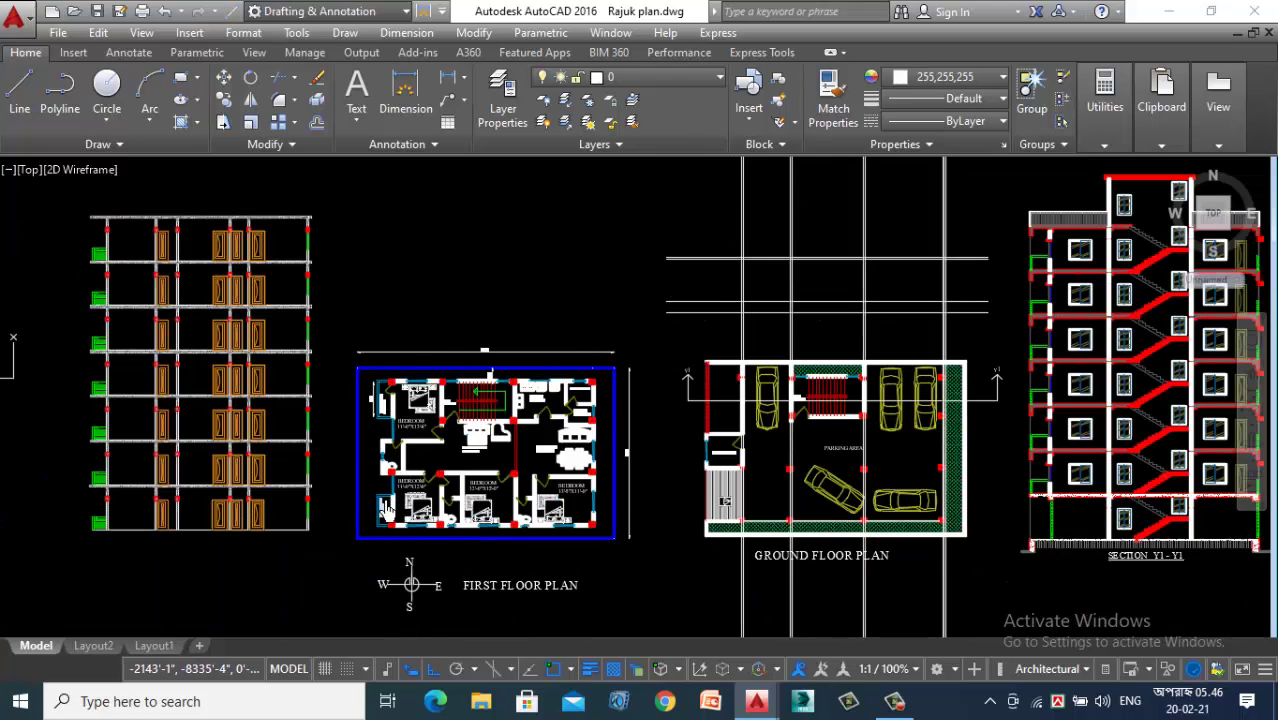
scroll(386, 510, "up", 2)
scroll(541, 322, "down", 2)
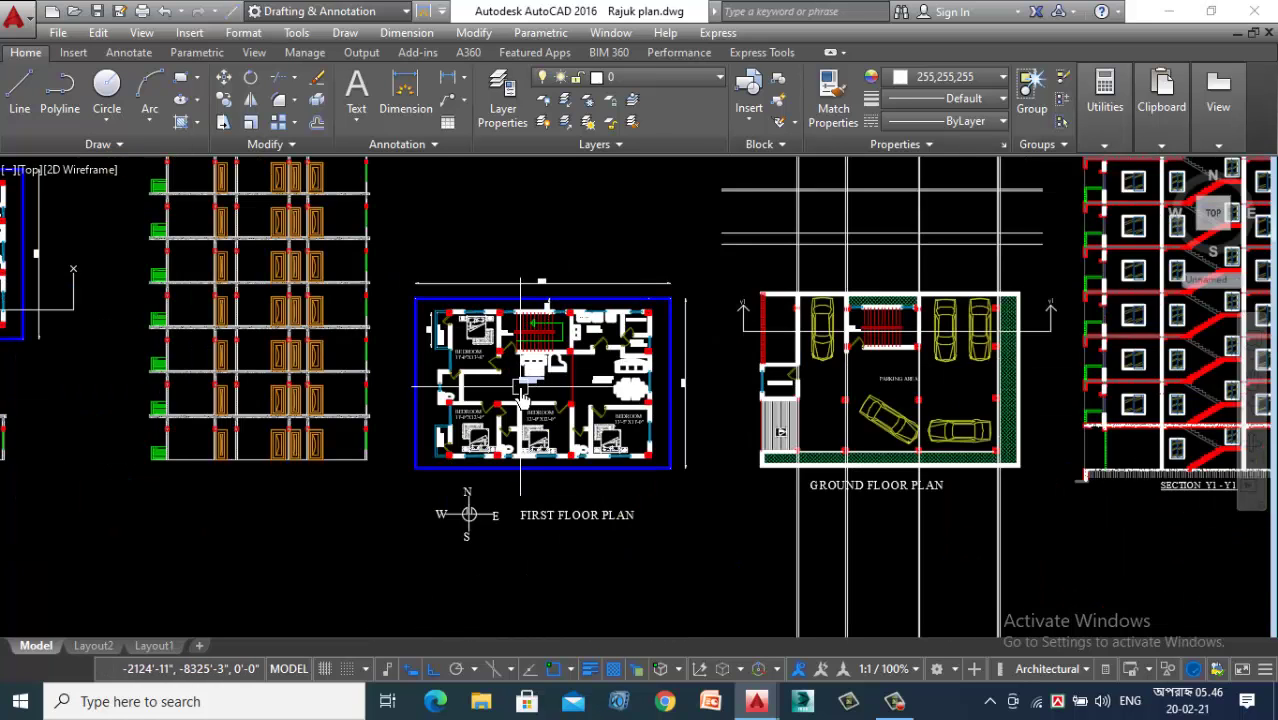
scroll(521, 398, "up", 2)
scroll(508, 414, "up", 2)
scroll(450, 408, "down", 2)
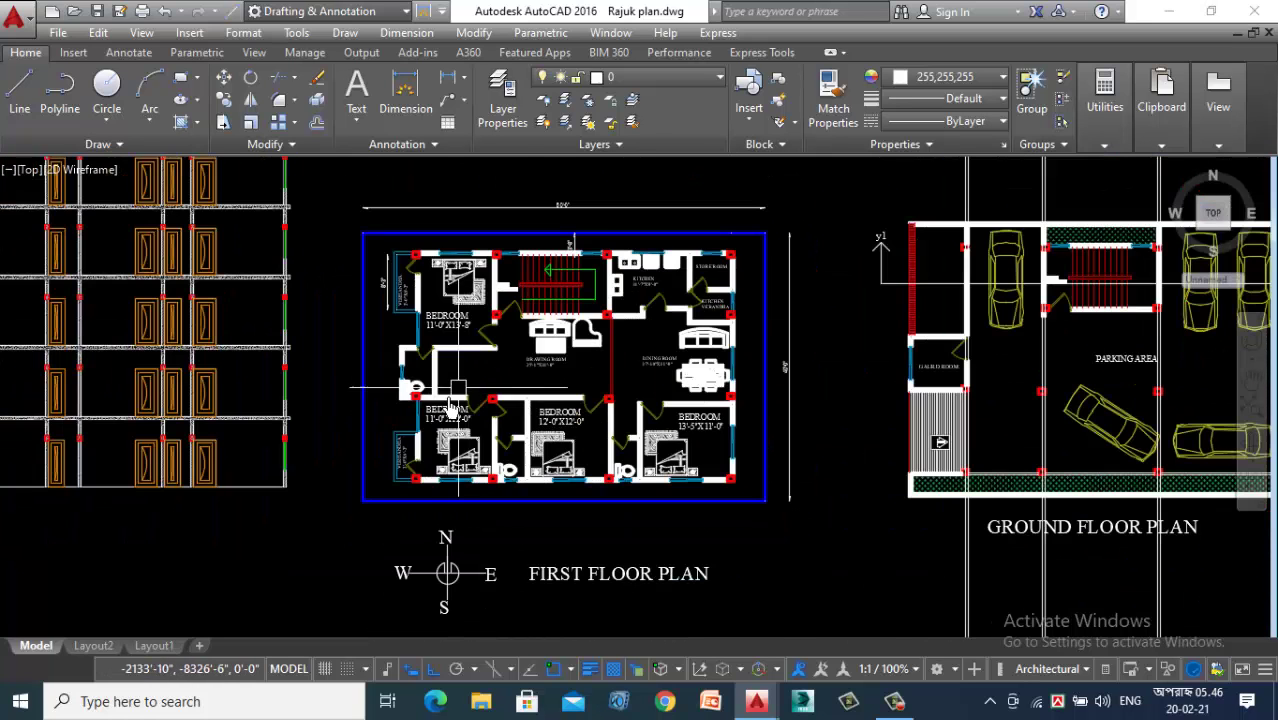
scroll(410, 525, "up", 3)
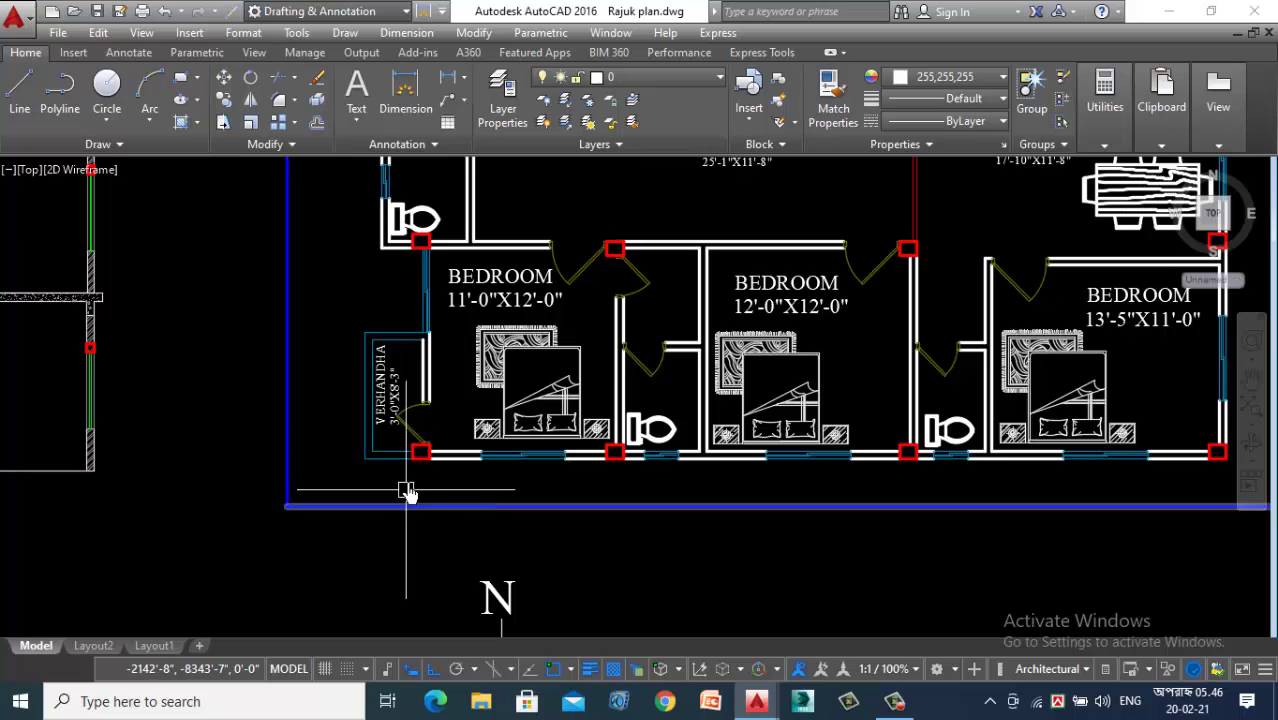
scroll(414, 480, "up", 2)
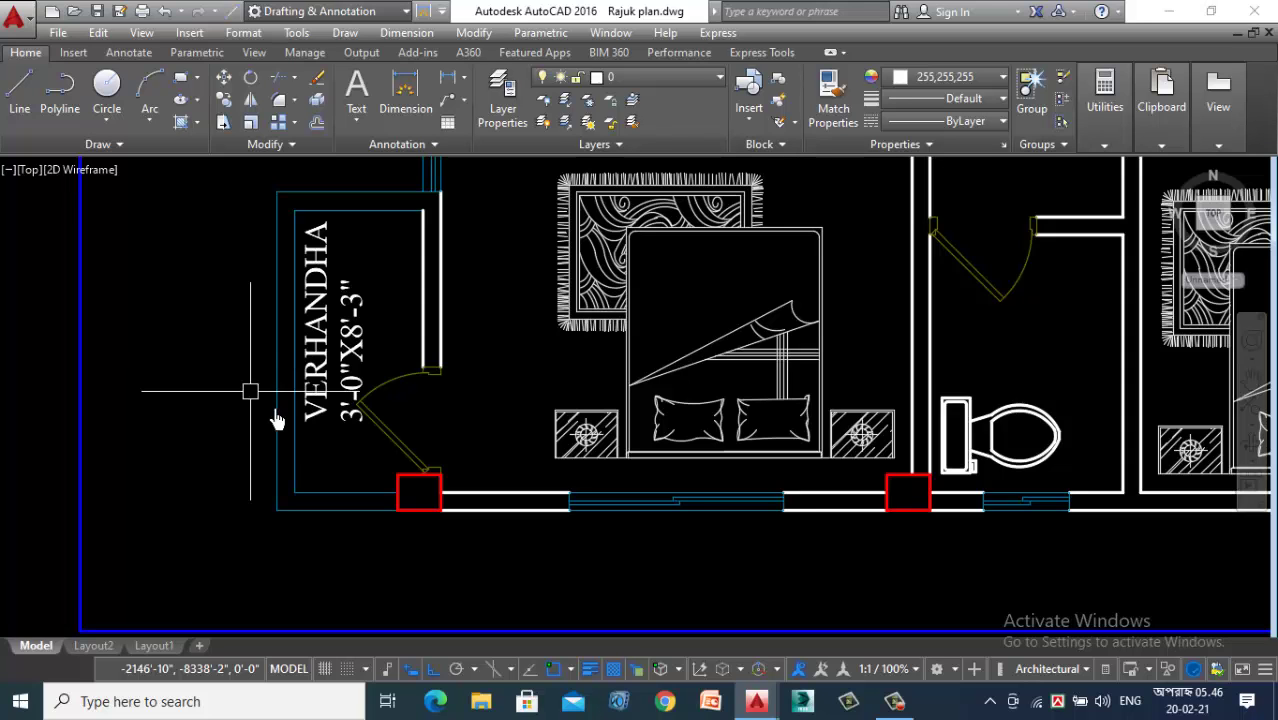
scroll(390, 475, "down", 5)
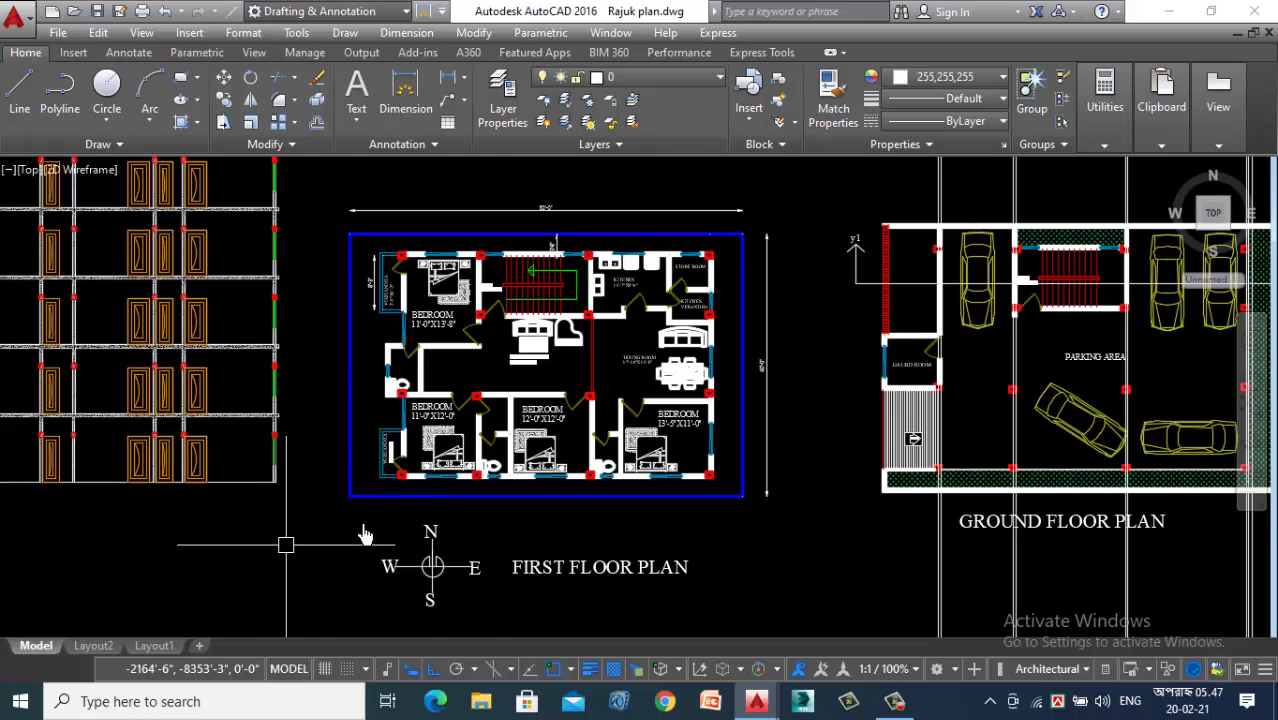
scroll(451, 491, "up", 4)
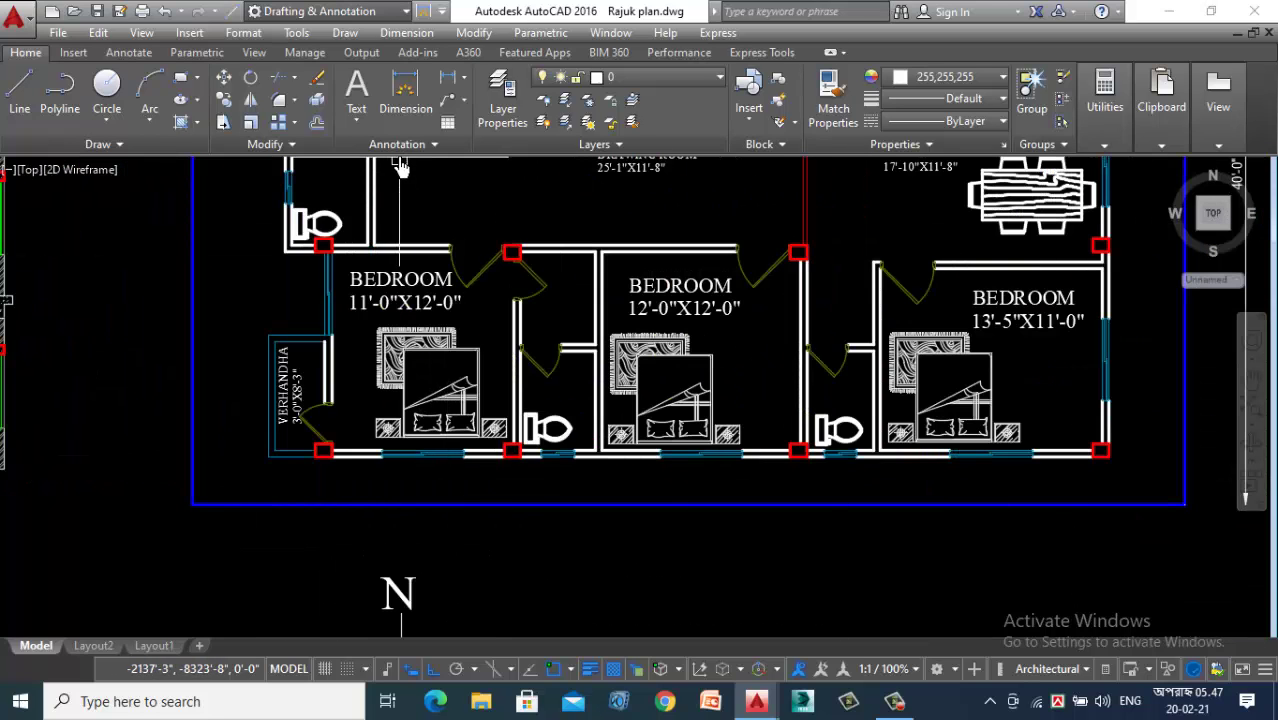
Step: Measure the verandah's projection from the outer face of the bedroom wall to its outer edge with a dimension
left_click(403, 96)
scroll(258, 398, "up", 2)
scroll(258, 398, "up", 2)
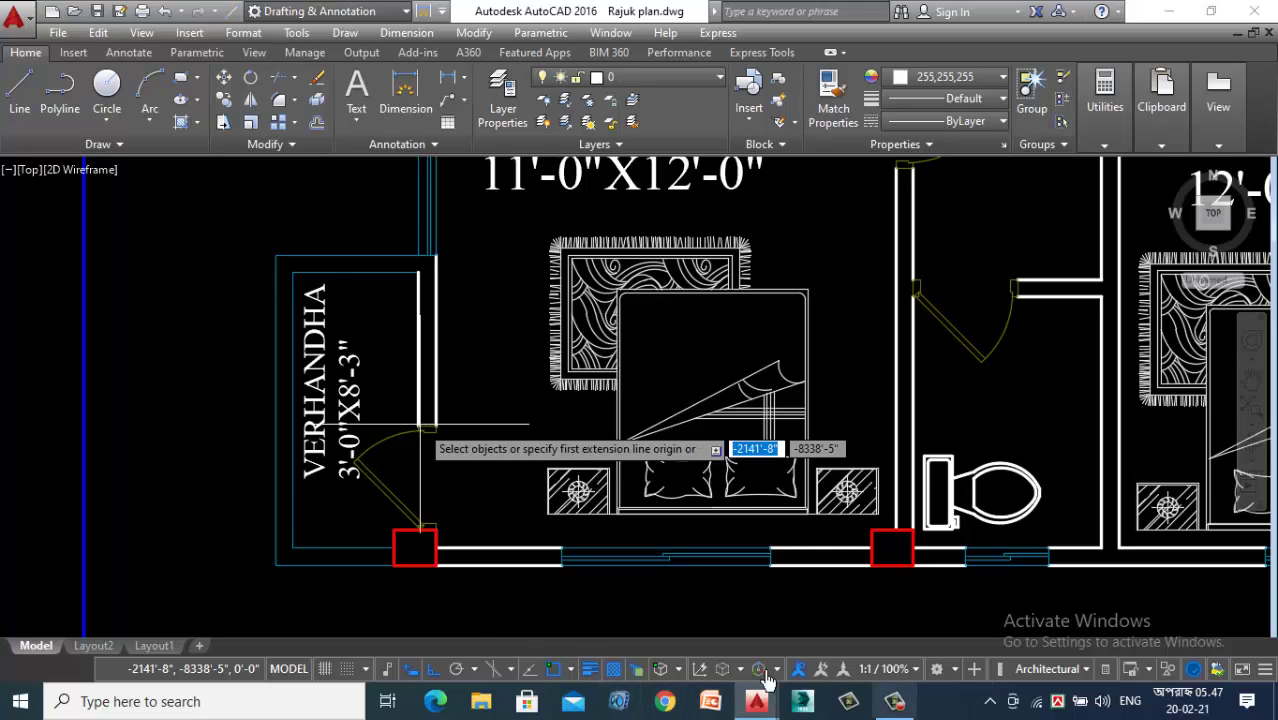
scroll(400, 540, "down", 2)
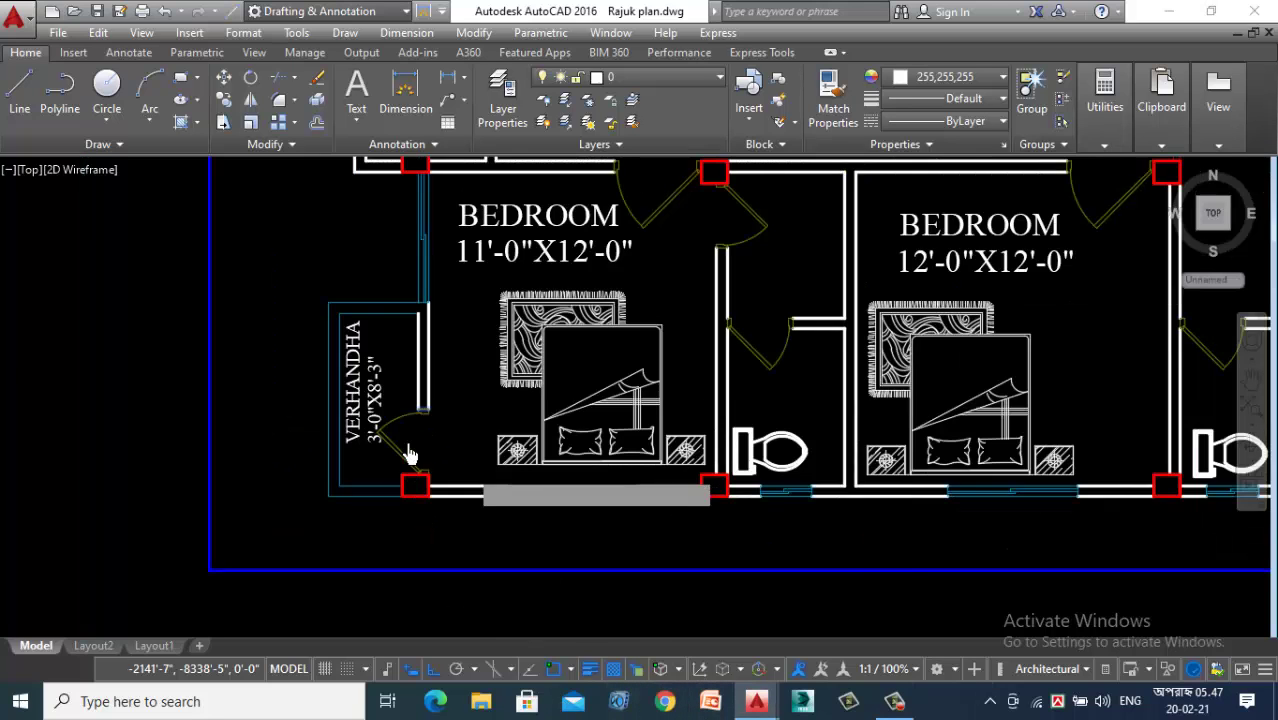
scroll(425, 430, "up", 4)
left_click(420, 440)
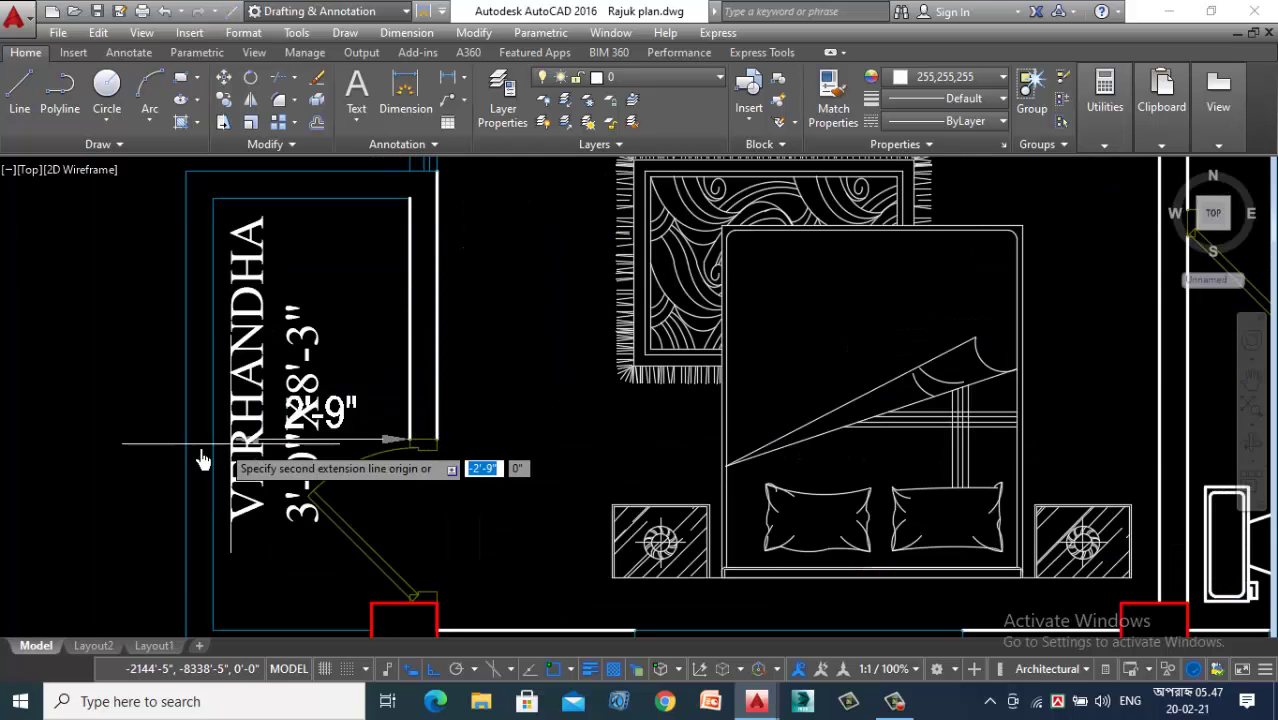
left_click(182, 447)
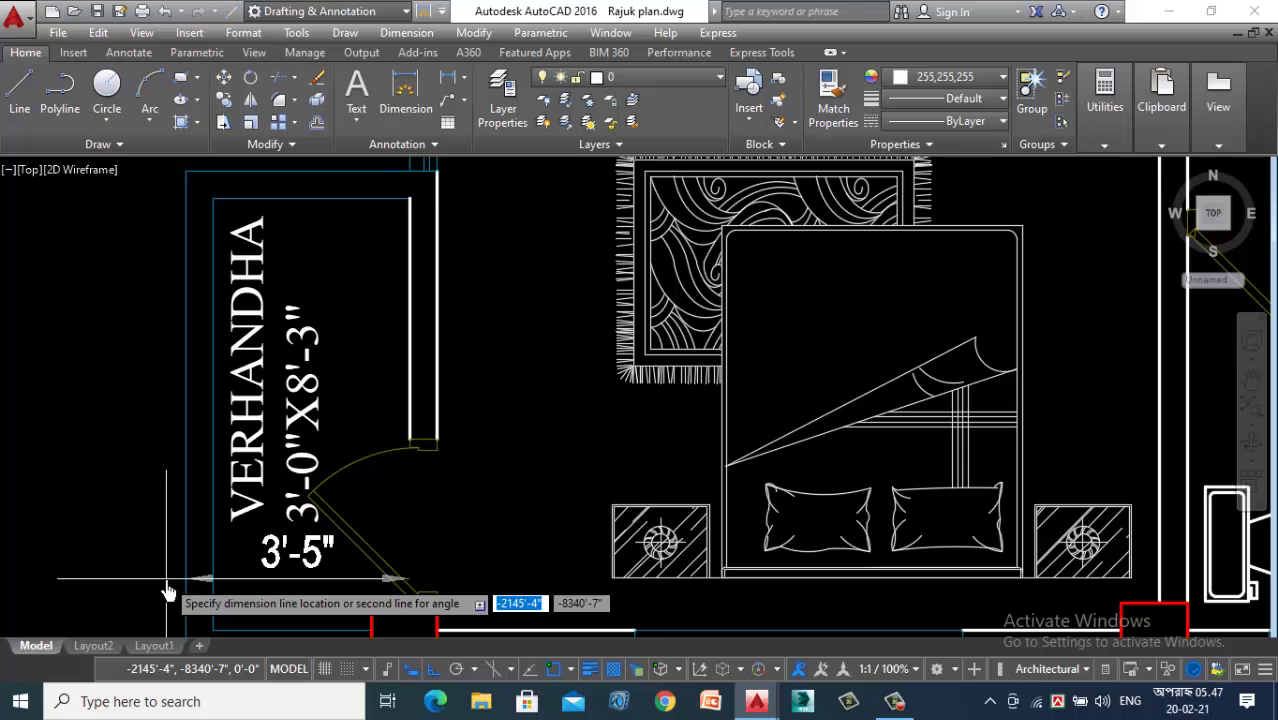
left_click(167, 592)
scroll(171, 574, "down", 5)
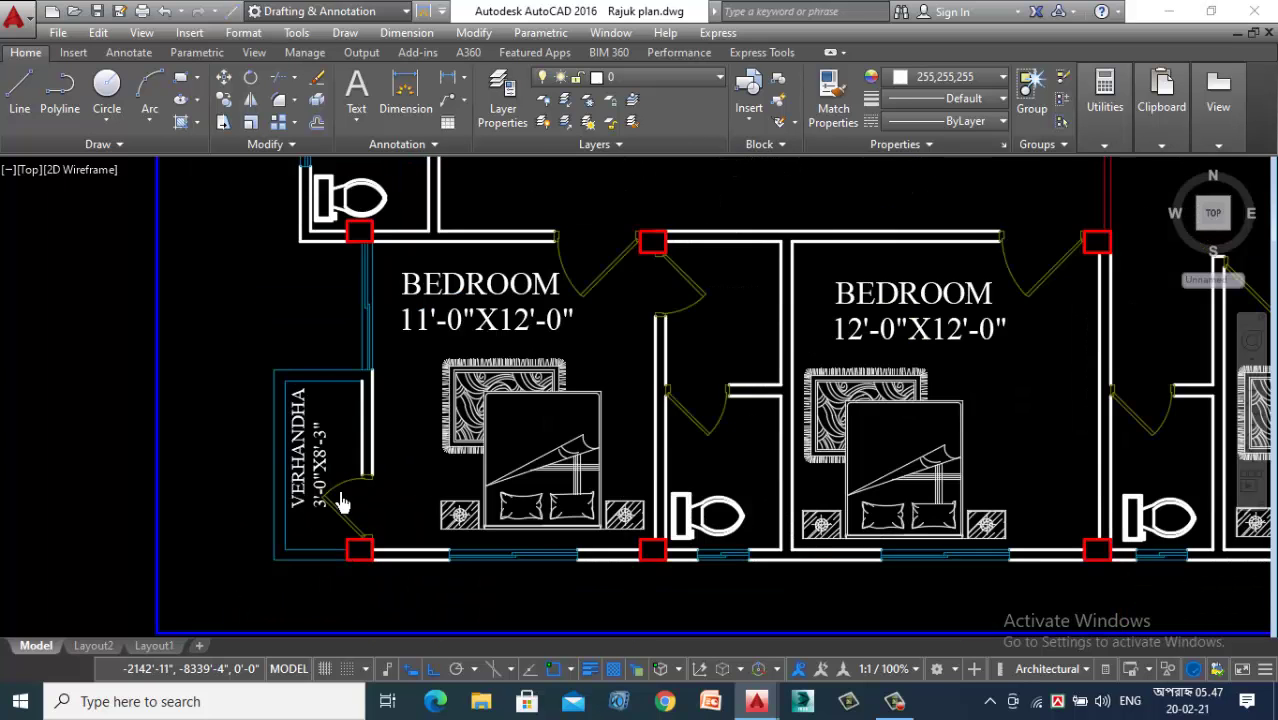
Step: Examine the crossings of the vertical construction lines and horizontal level lines against the finished Section Y1-Y1
scroll(578, 450, "down", 2)
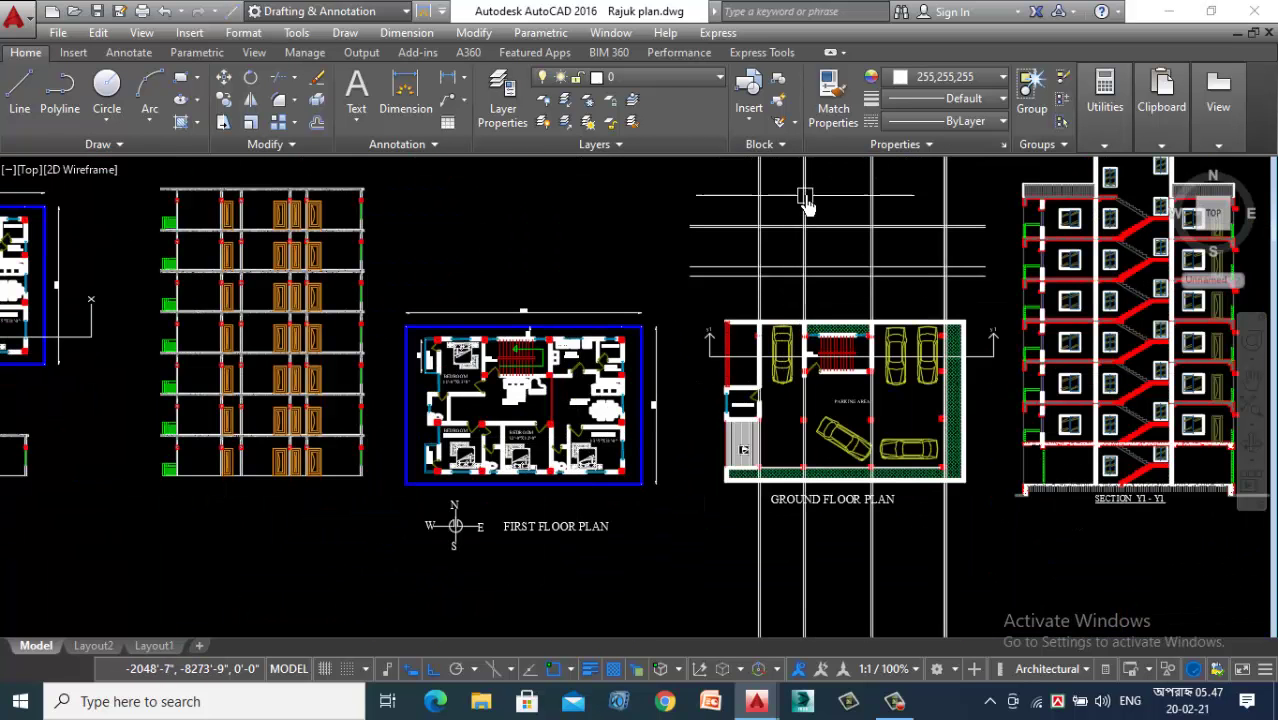
scroll(805, 197, "up", 5)
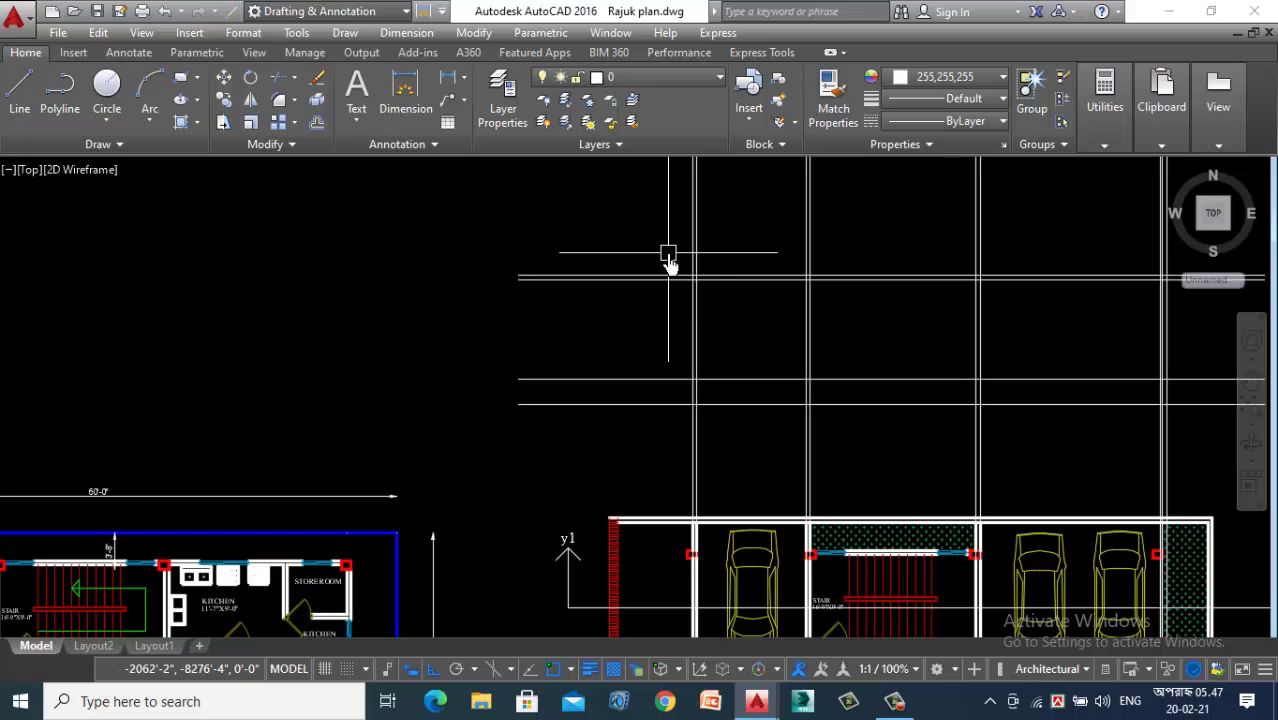
scroll(722, 262, "down", 4)
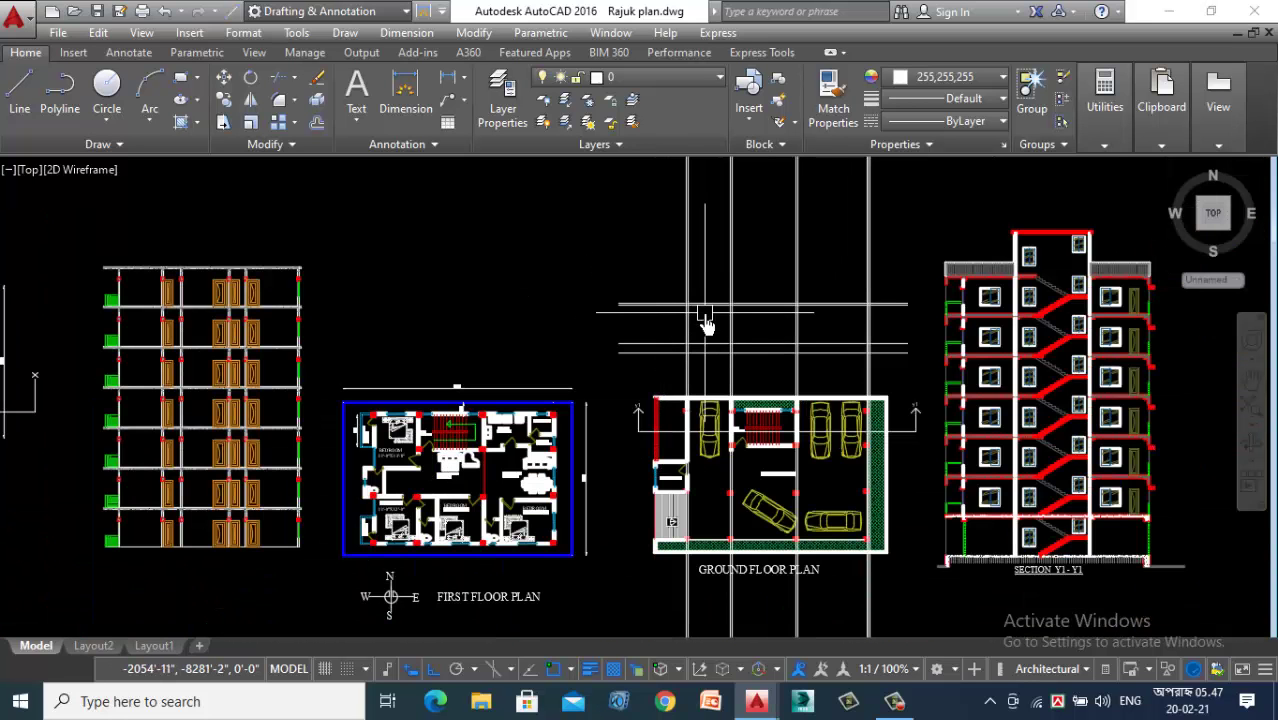
scroll(704, 316, "up", 6)
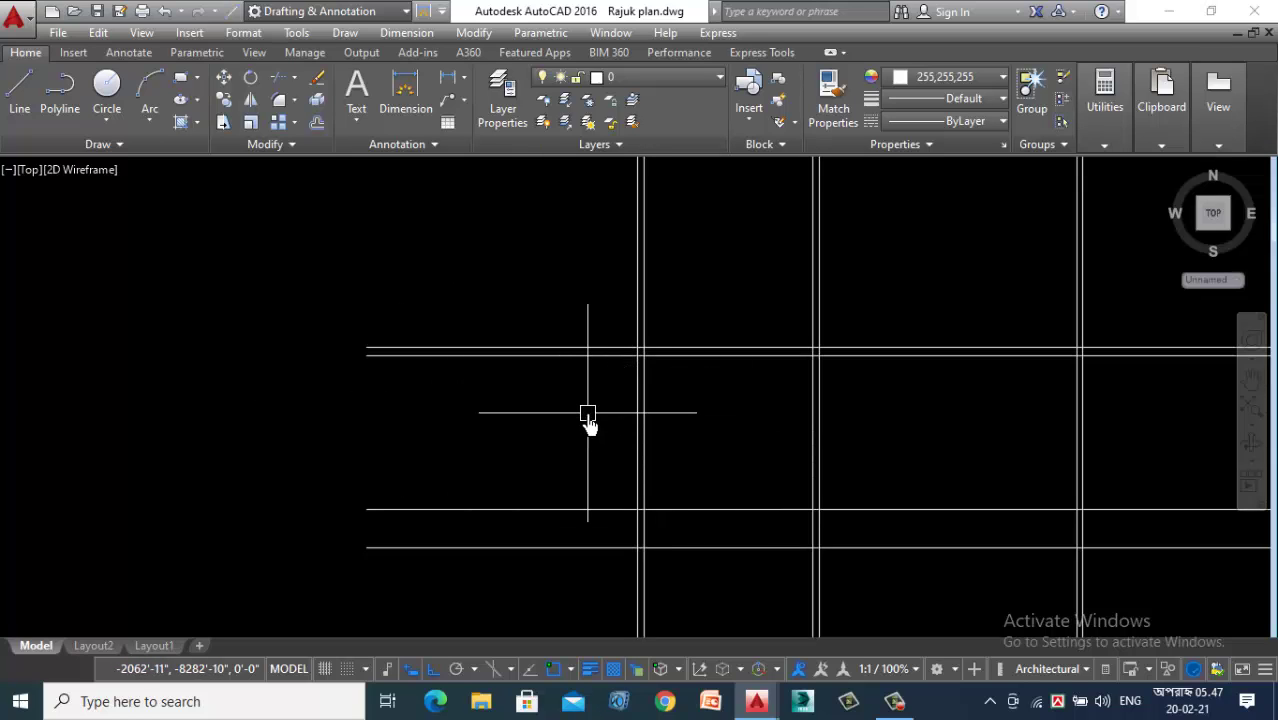
scroll(600, 400, "down", 5)
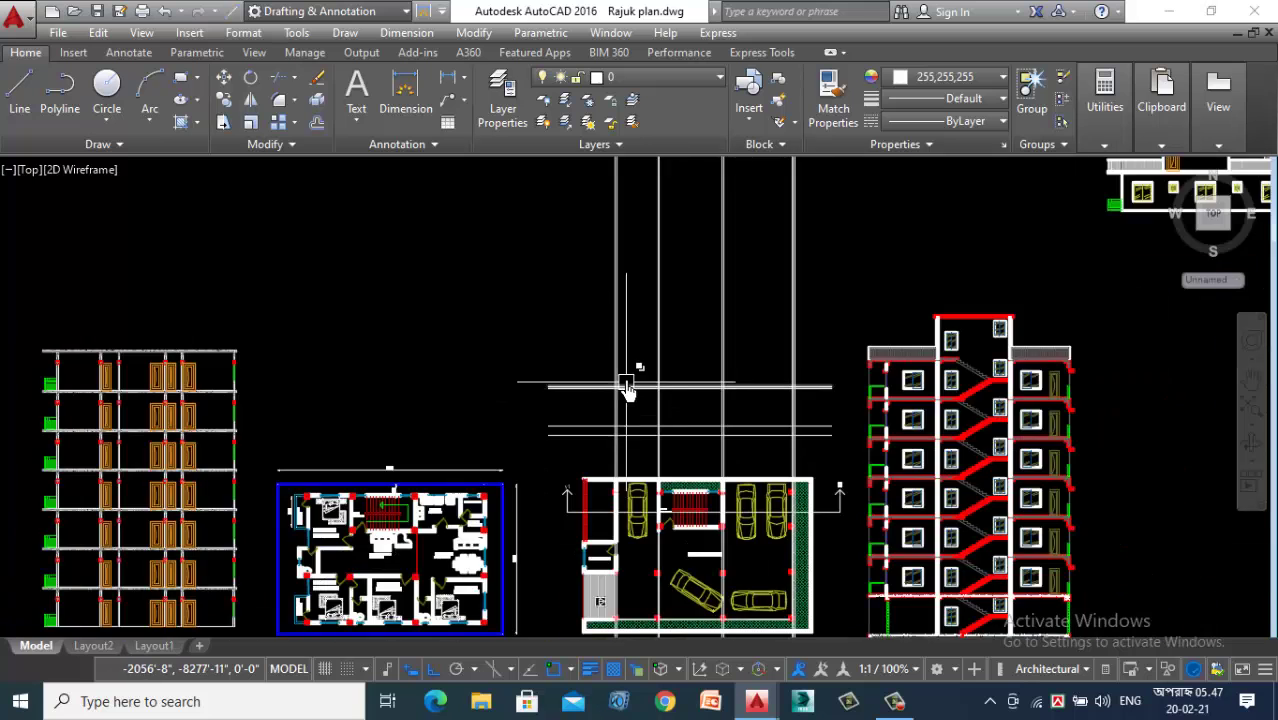
Step: Examine the verandah projection on the first floor plan and the ground floor plan's outer walls against the projected section lines
scroll(455, 514, "up", 3)
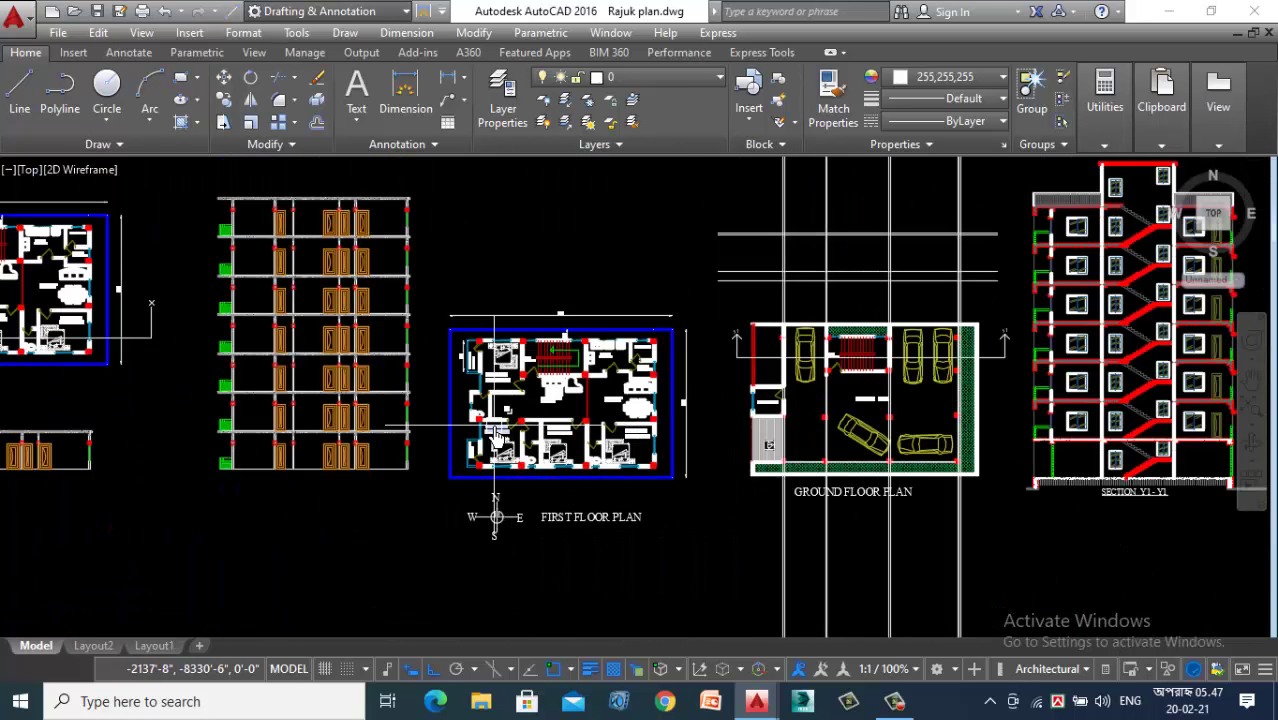
scroll(490, 438, "up", 2)
scroll(480, 475, "up", 4)
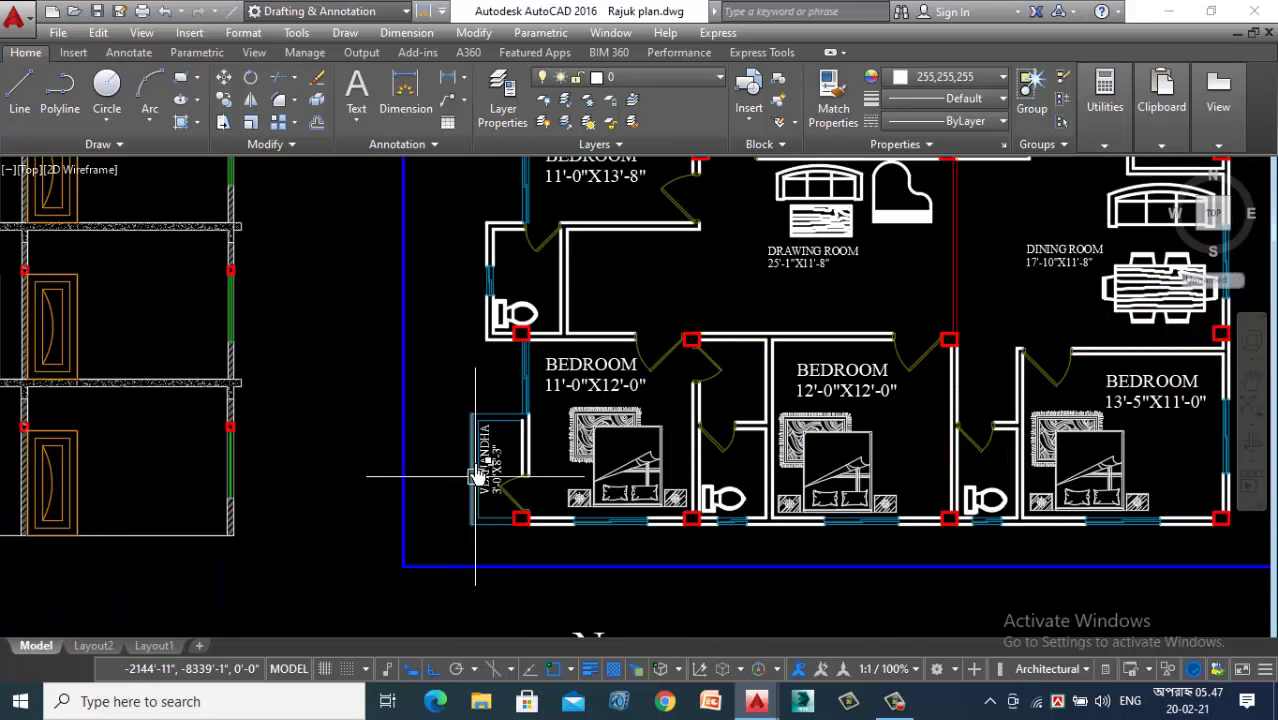
scroll(515, 498, "up", 2)
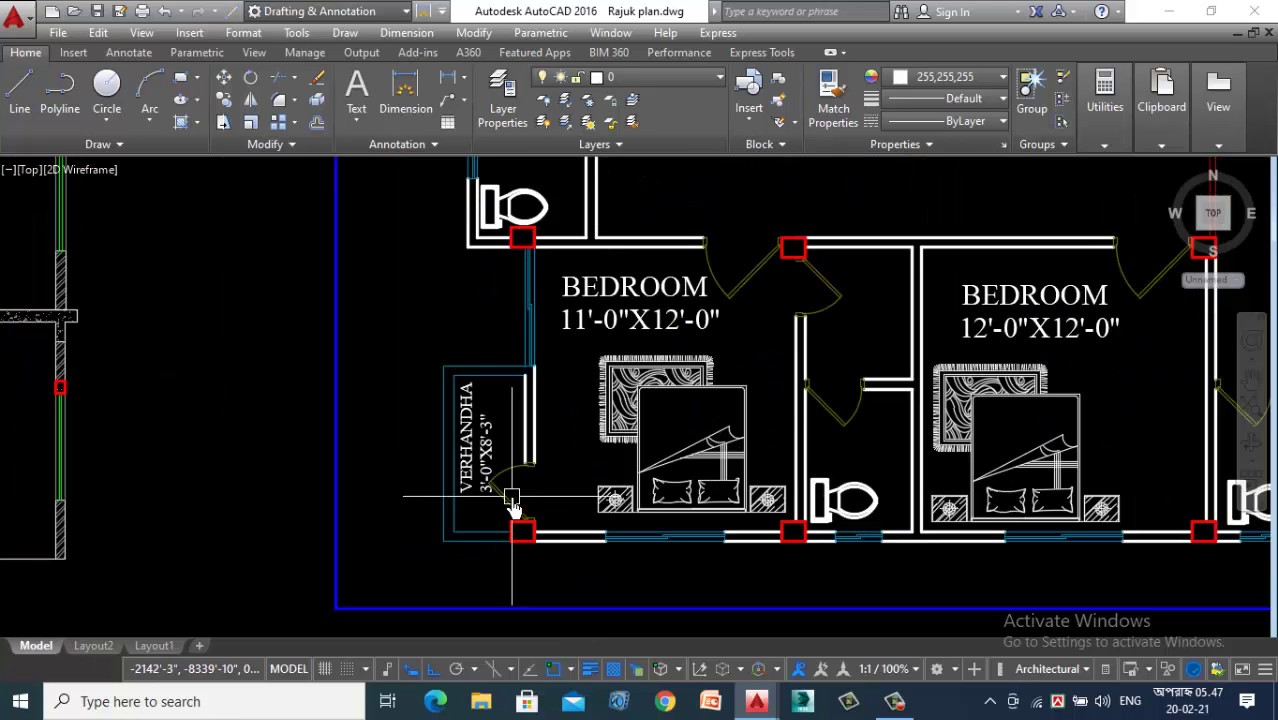
scroll(374, 425, "down", 4)
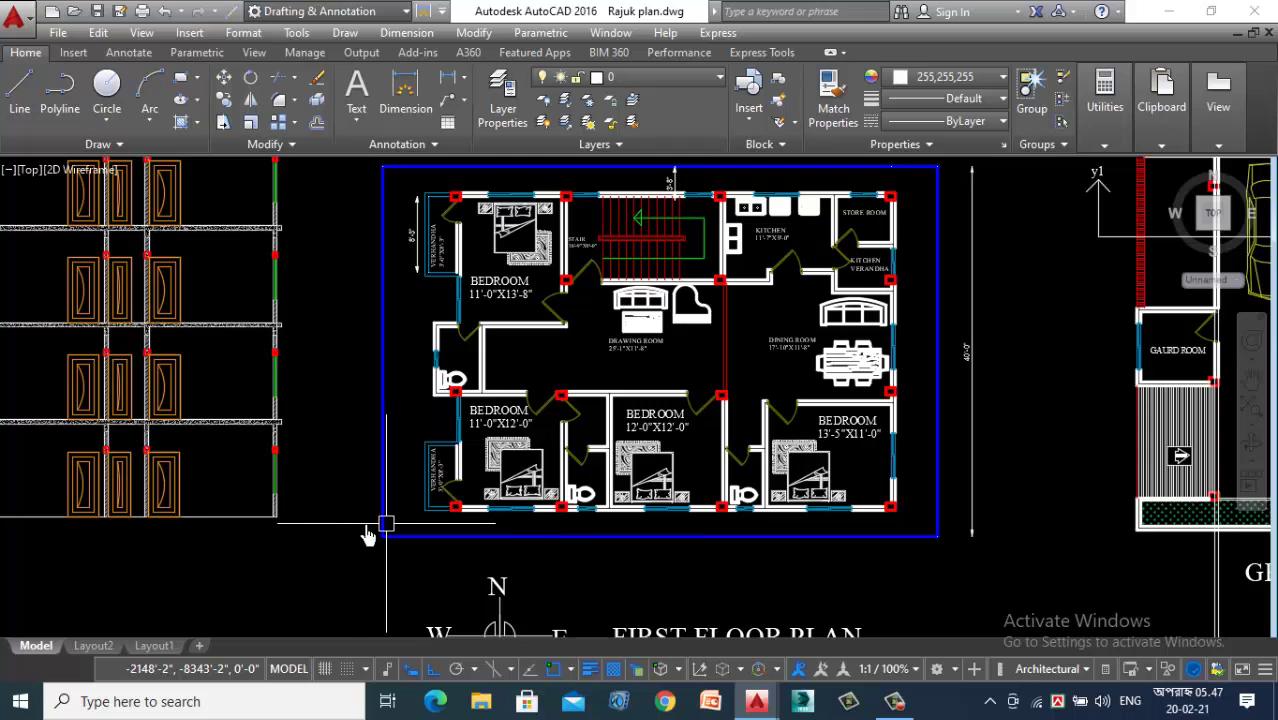
scroll(347, 527, "down", 2)
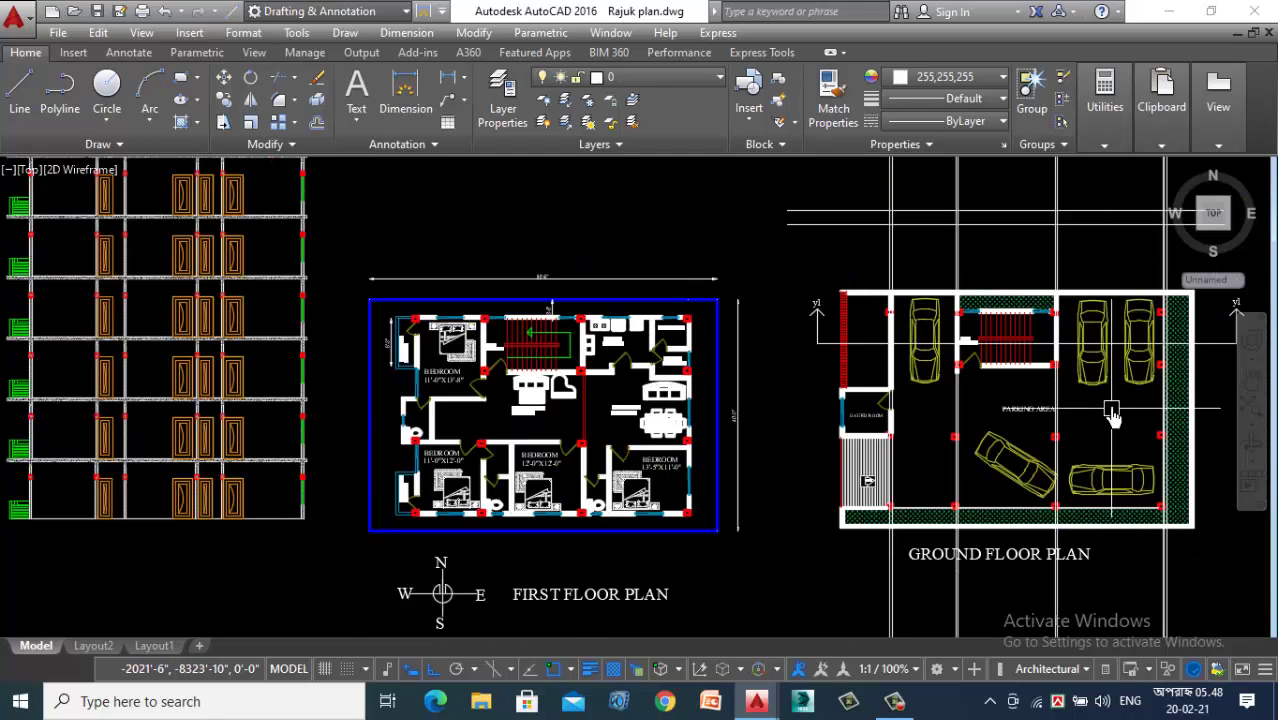
scroll(1212, 364, "up", 4)
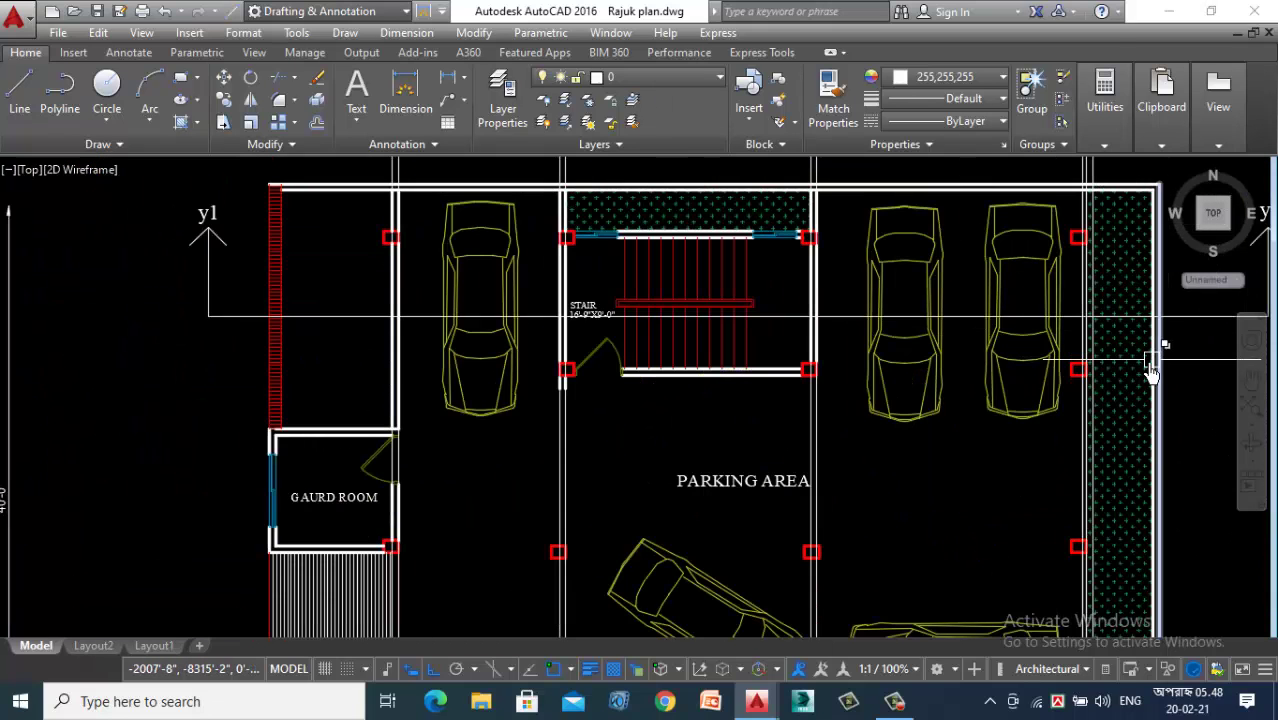
scroll(901, 428, "down", 3)
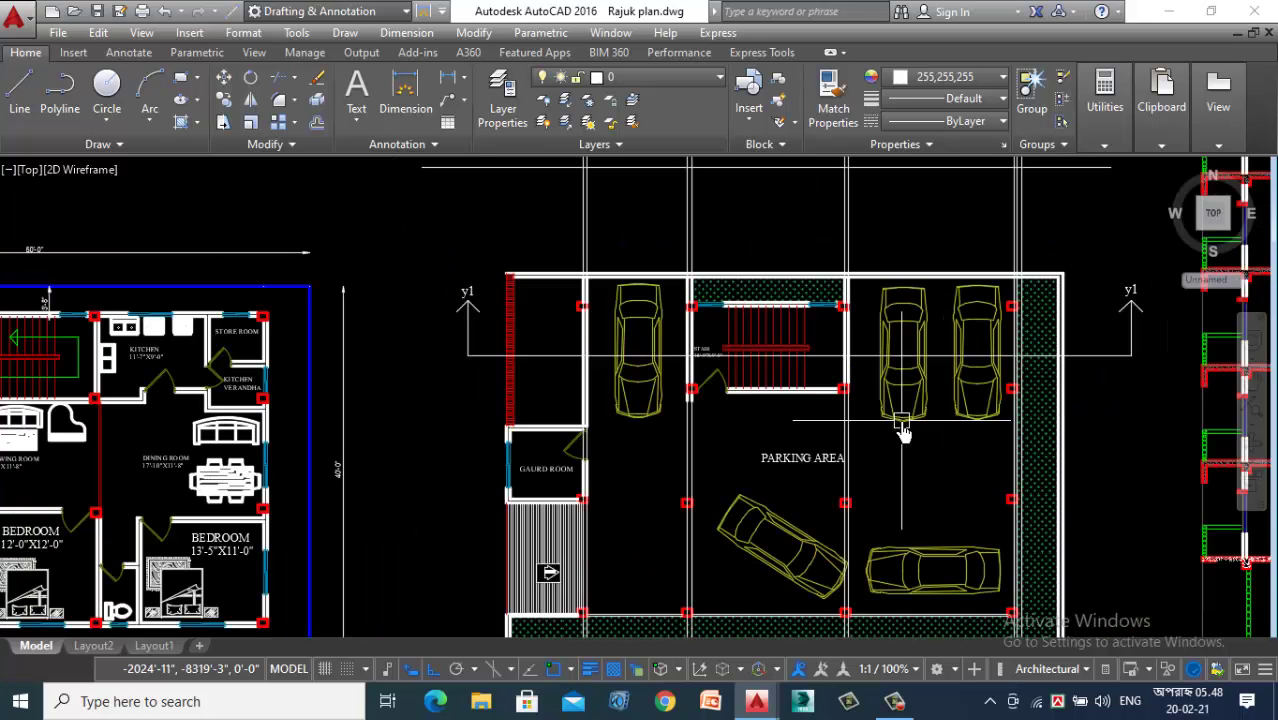
scroll(580, 228, "down", 2)
scroll(586, 212, "up", 2)
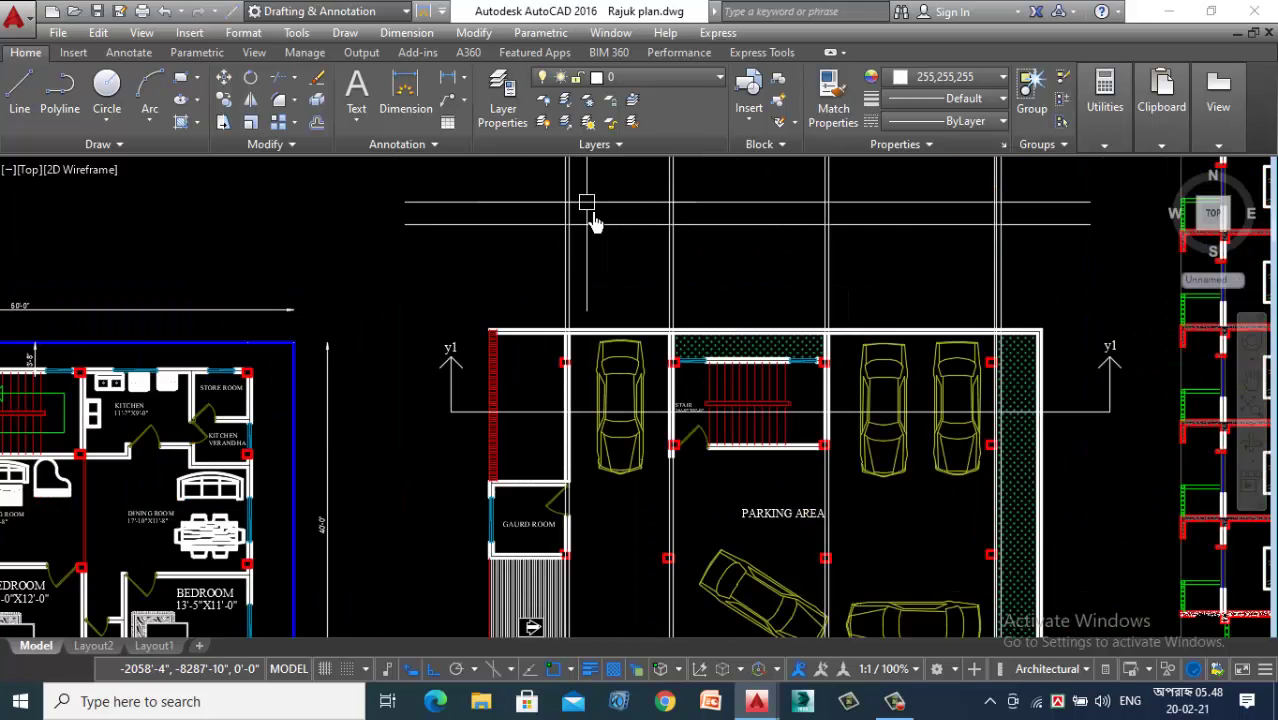
scroll(650, 271, "down", 2)
scroll(415, 508, "down", 2)
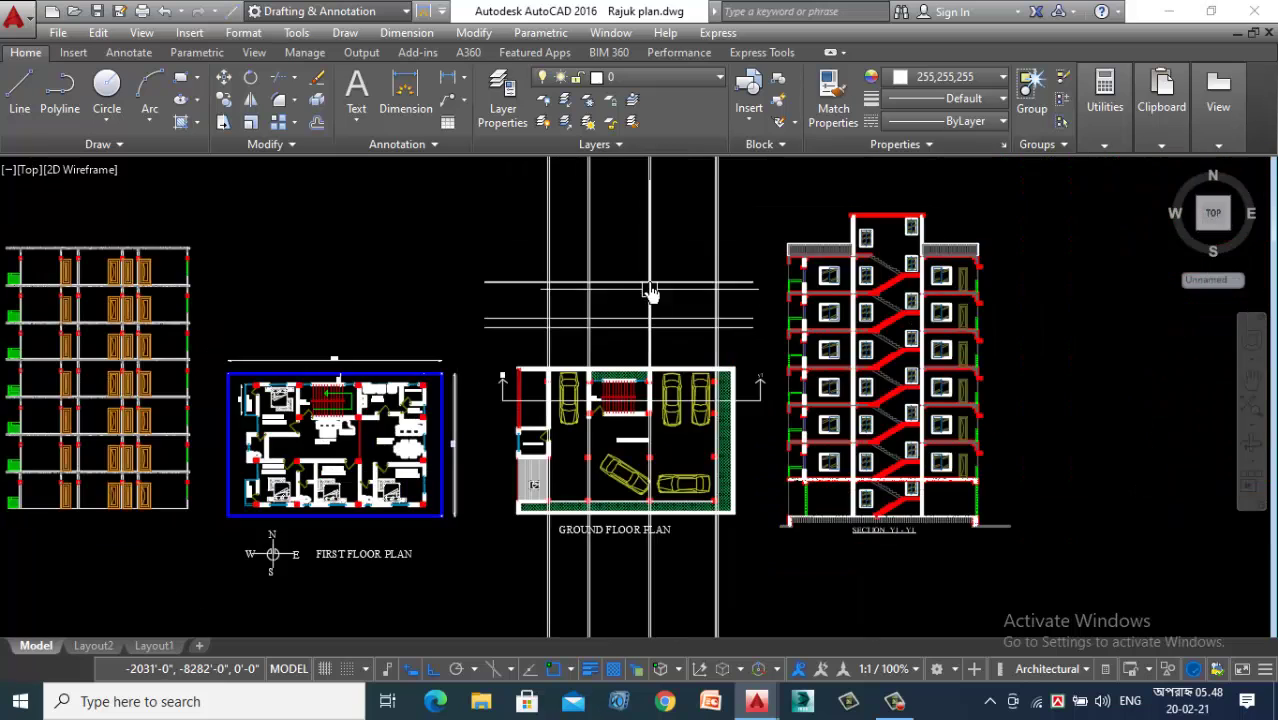
scroll(659, 277, "up", 4)
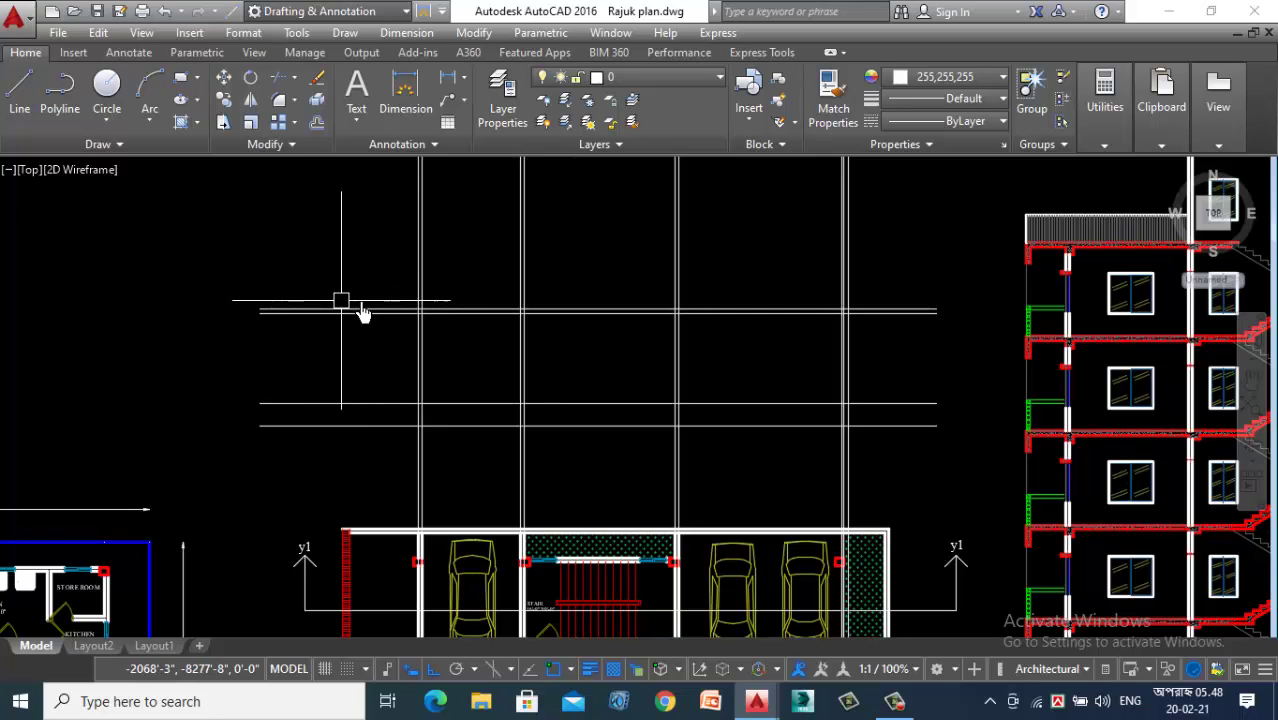
scroll(459, 302, "down", 2)
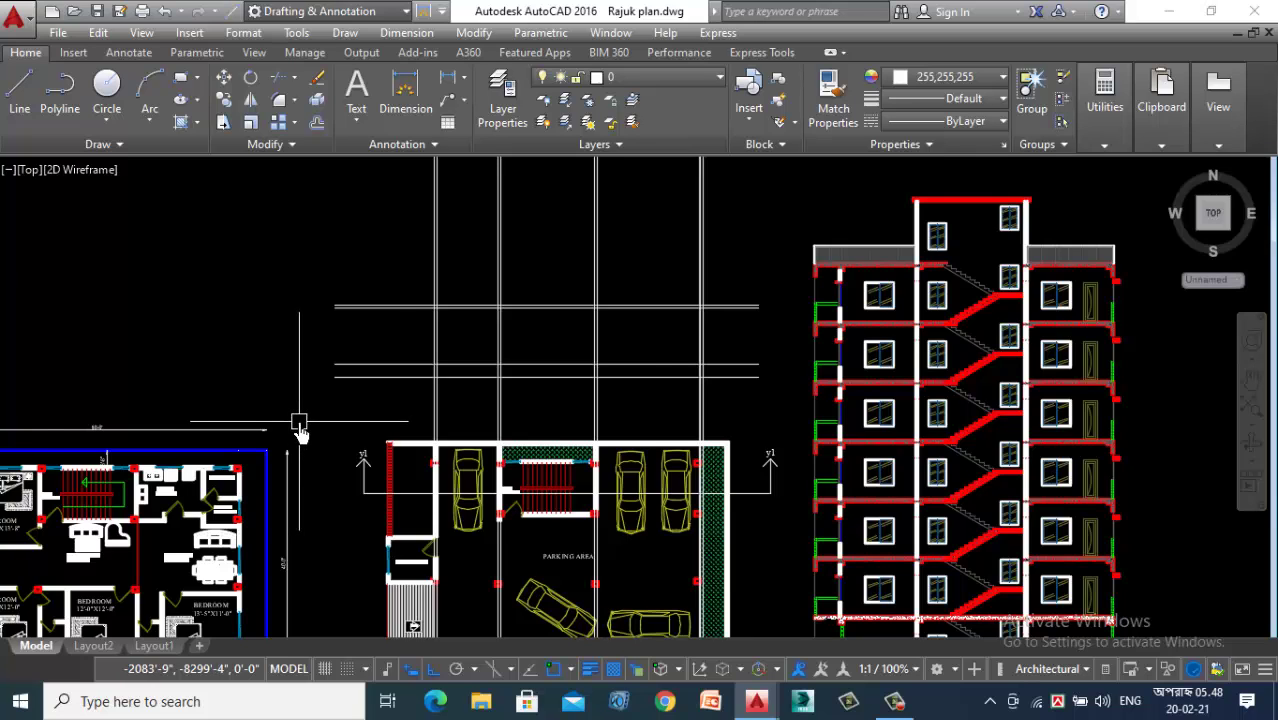
scroll(299, 424, "down", 2)
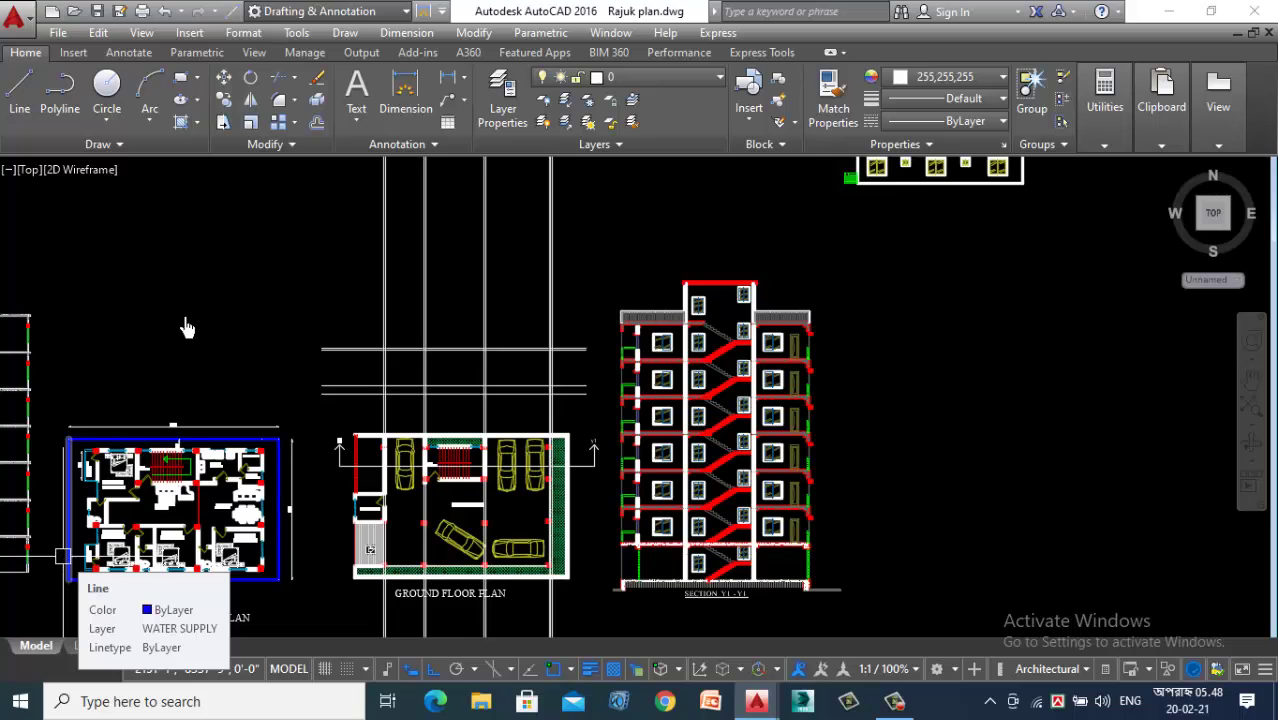
Step: Offset the outer line of the westernmost wall pair 3'-5" to the west for the verandah edge
scroll(360, 300, "up", 4)
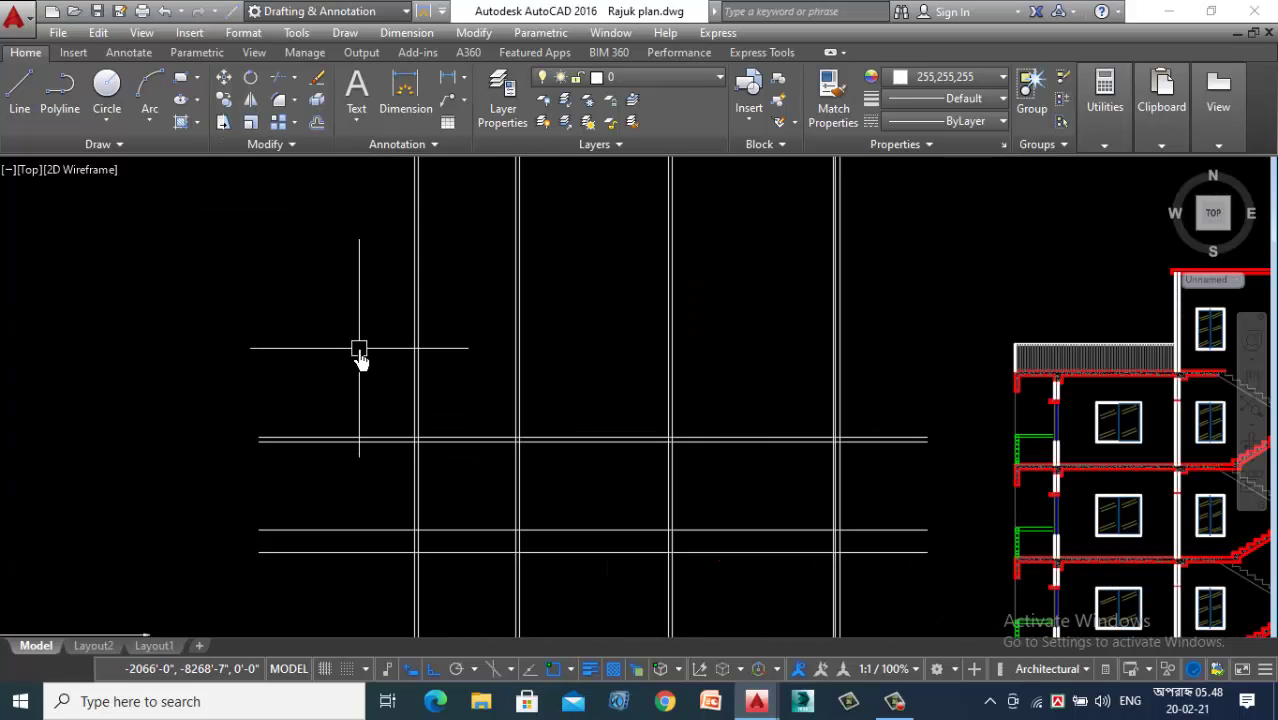
key("o")
key("Return")
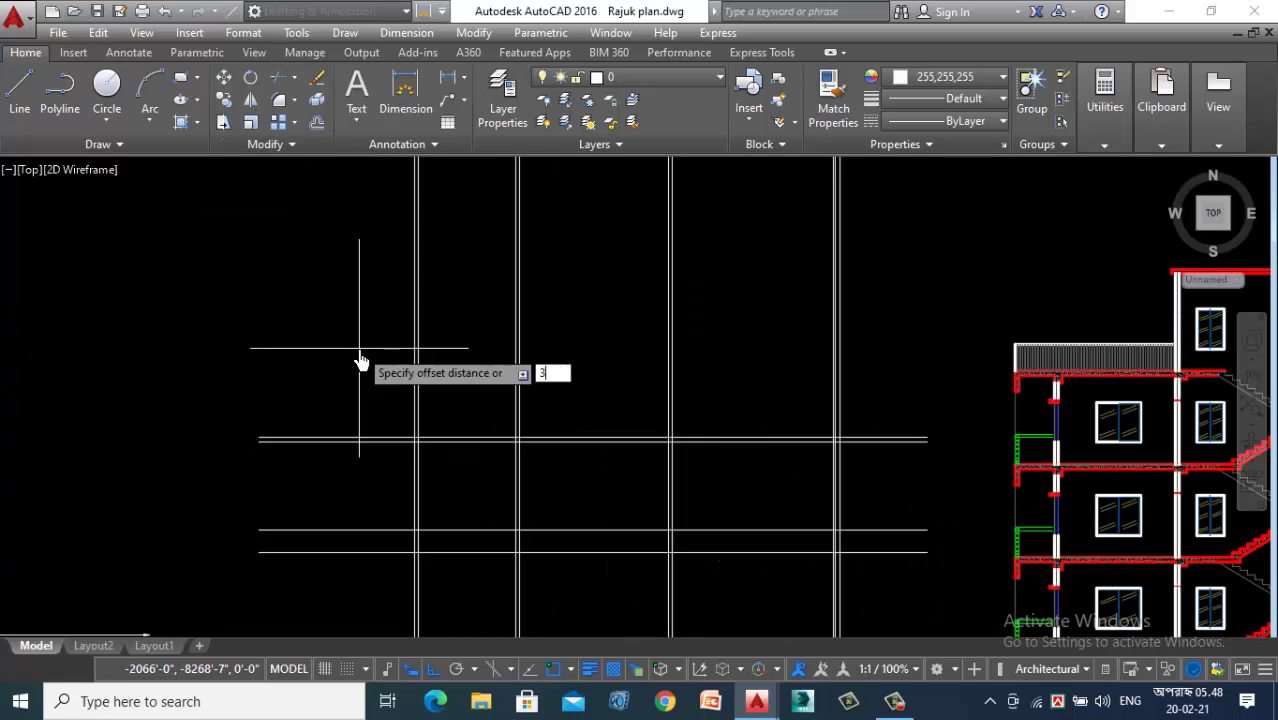
key("Return")
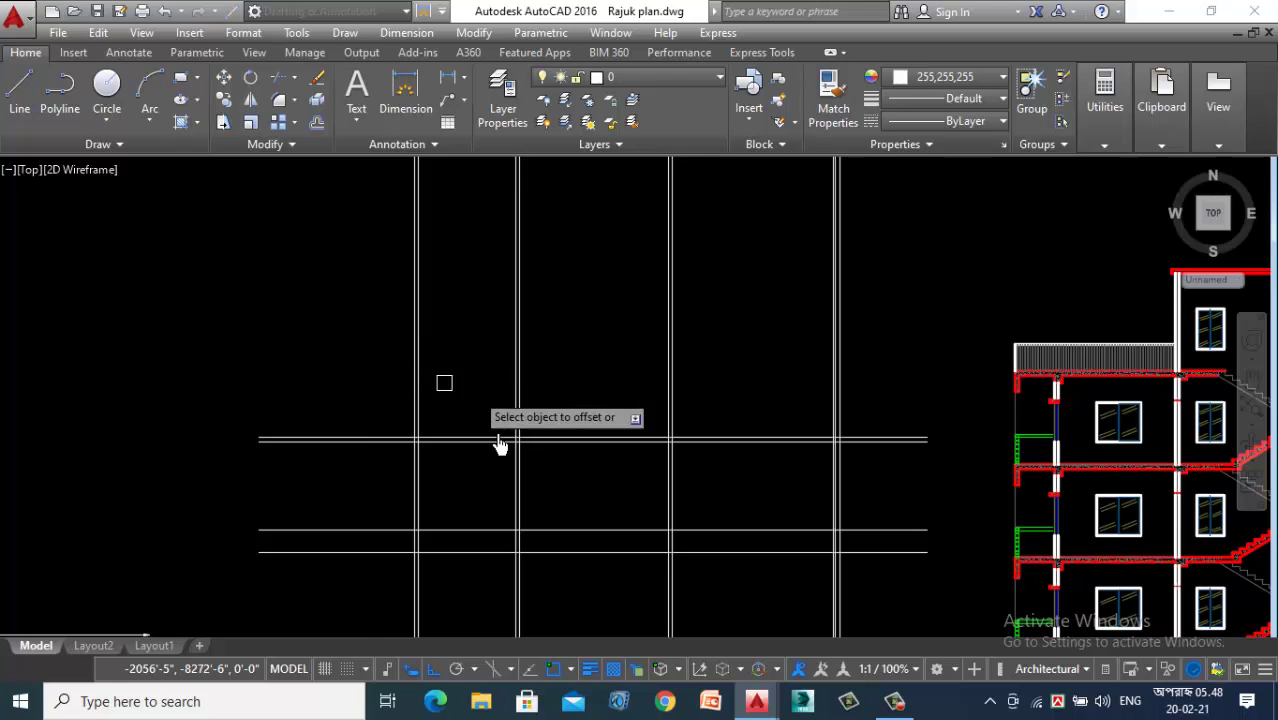
scroll(499, 440, "up", 5)
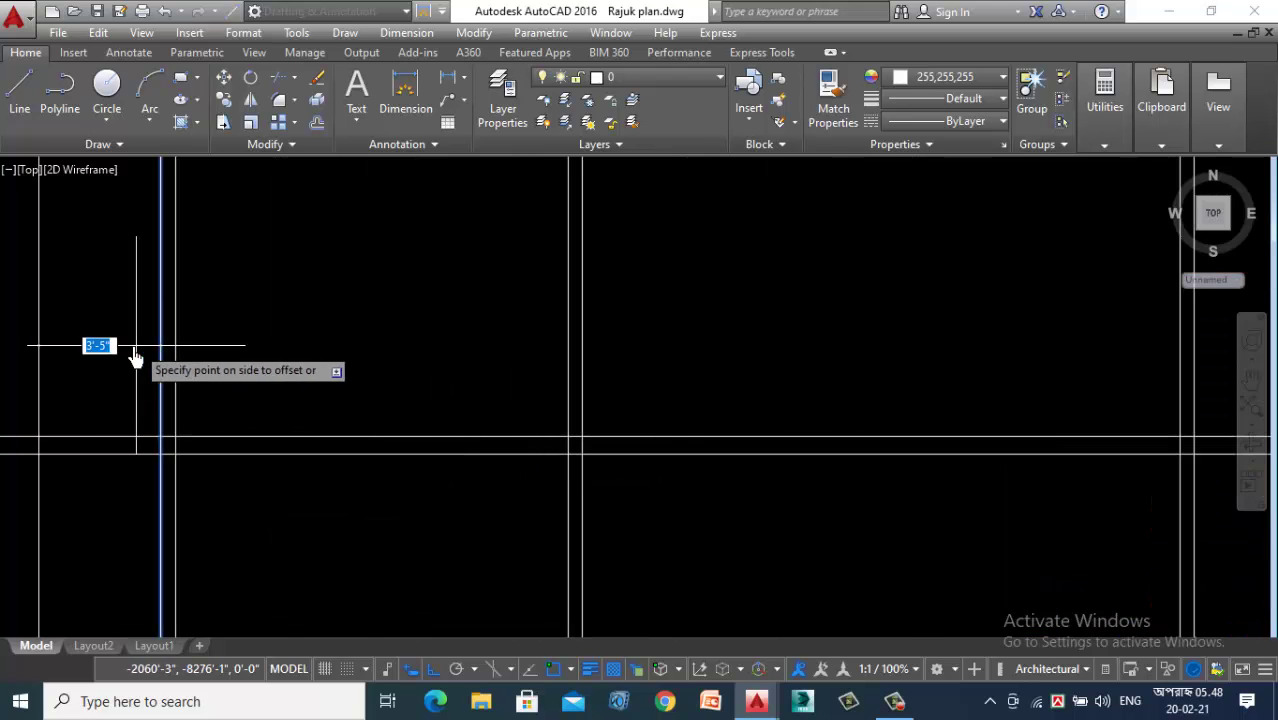
scroll(340, 335, "down", 4)
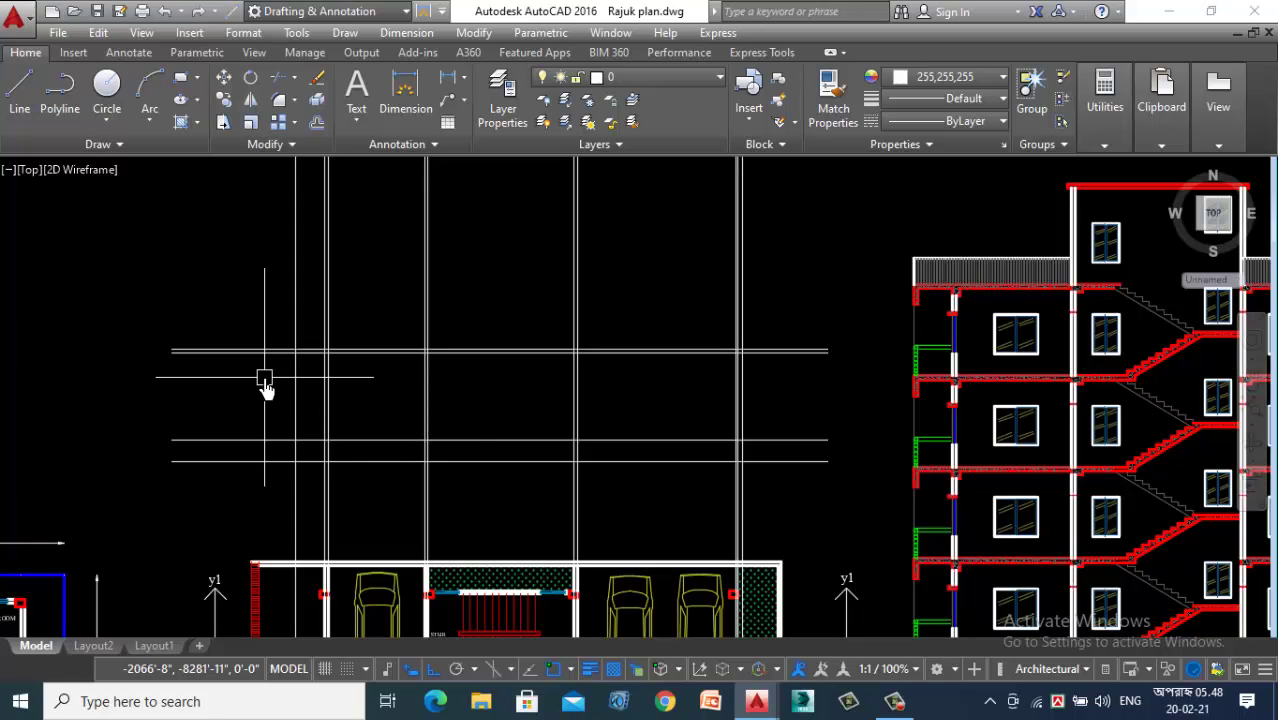
Step: Trim the easternmost vertical line above and below the upper pair of level lines, and cut off that pair's eastern overhang
key("Return")
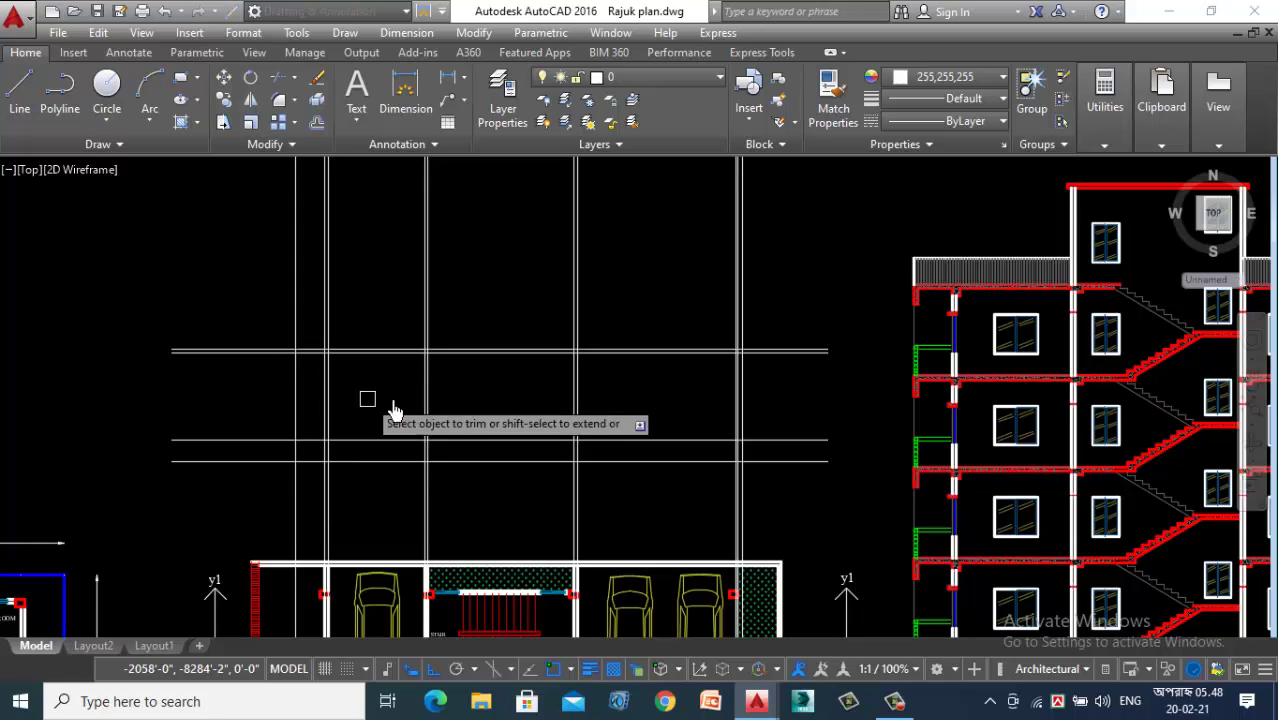
scroll(716, 320, "up", 3)
left_click(702, 322)
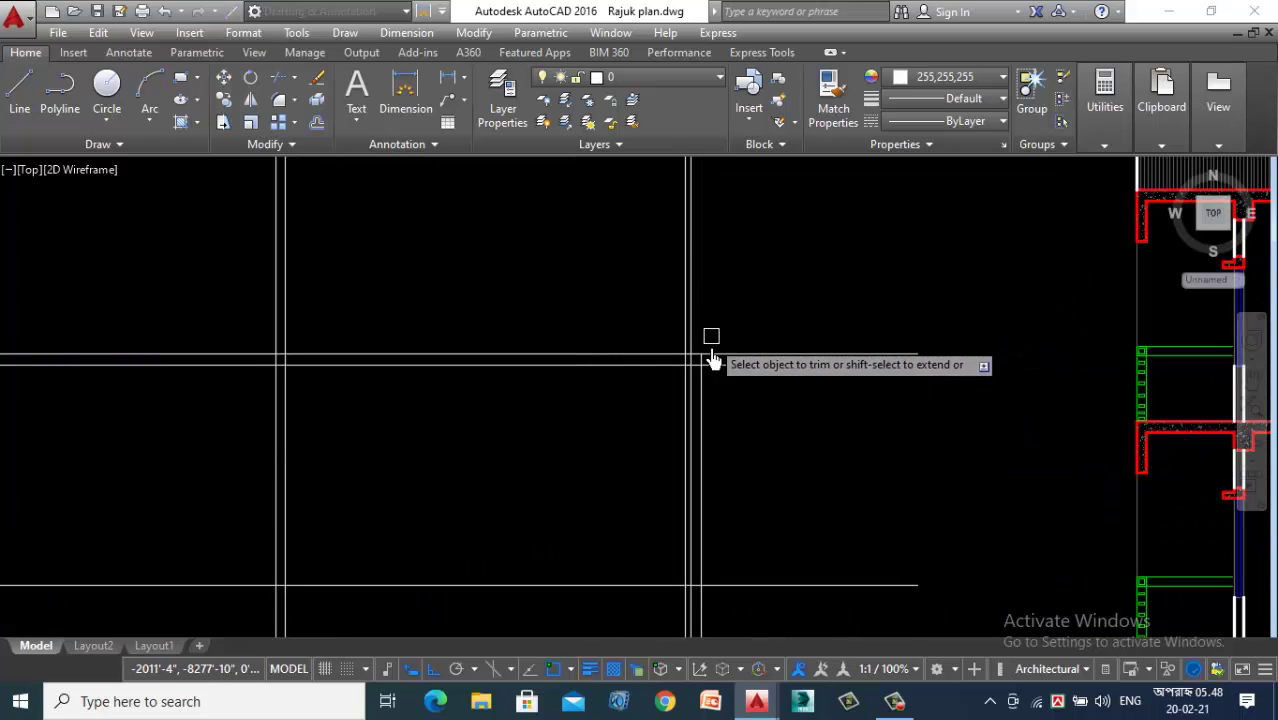
left_click(702, 426)
scroll(733, 427, "down", 2)
left_click(843, 331)
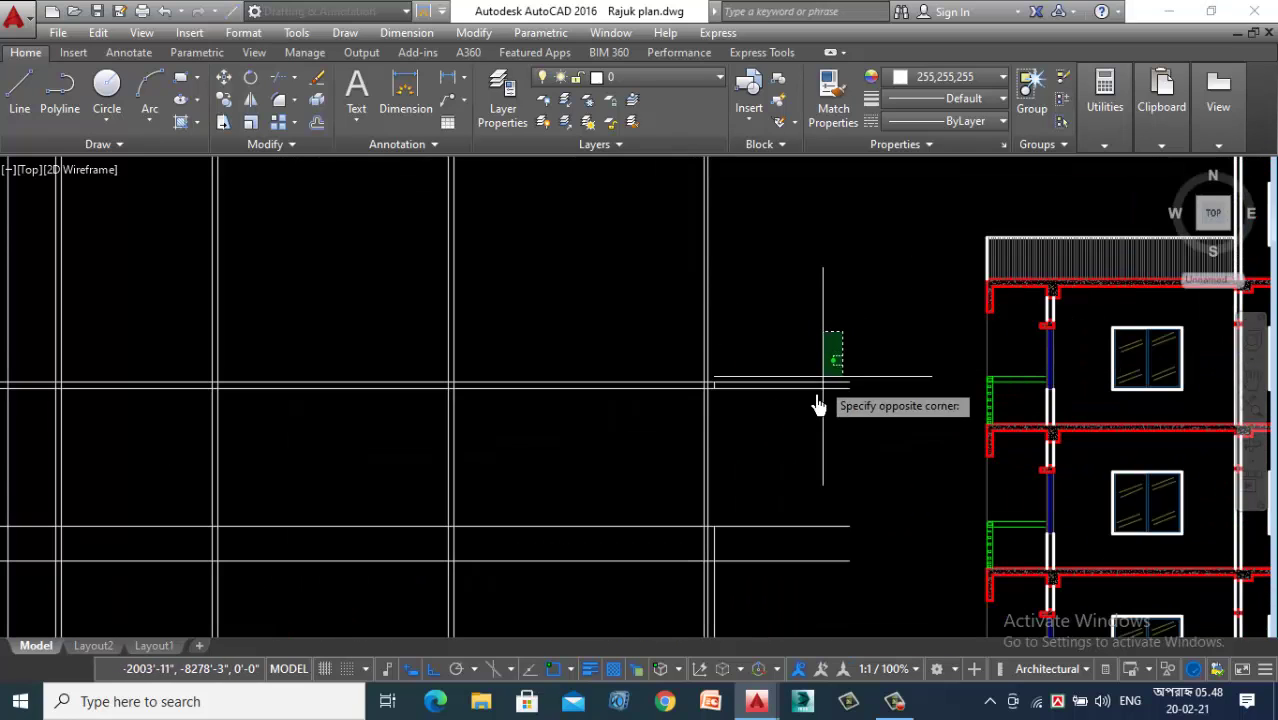
left_click(801, 431)
Step: Trim all remaining vertical lines above the uppermost level line
scroll(800, 433, "down", 4)
left_click(808, 325)
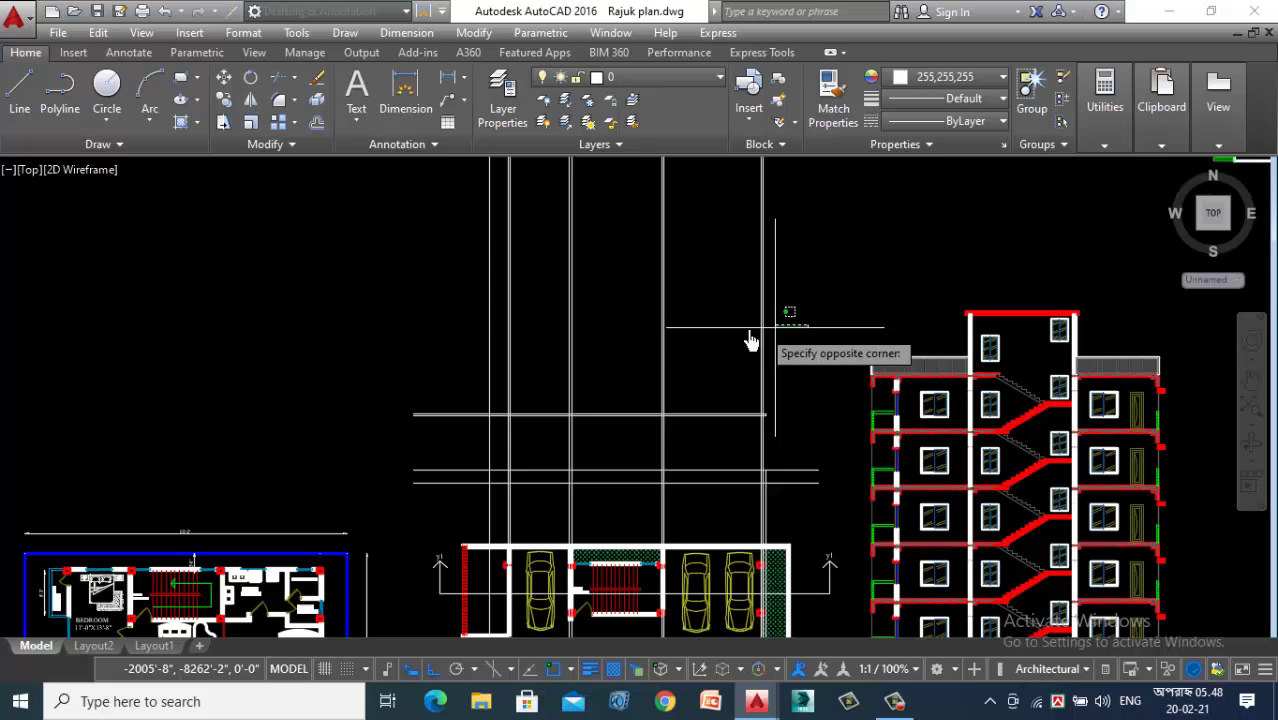
left_click(454, 371)
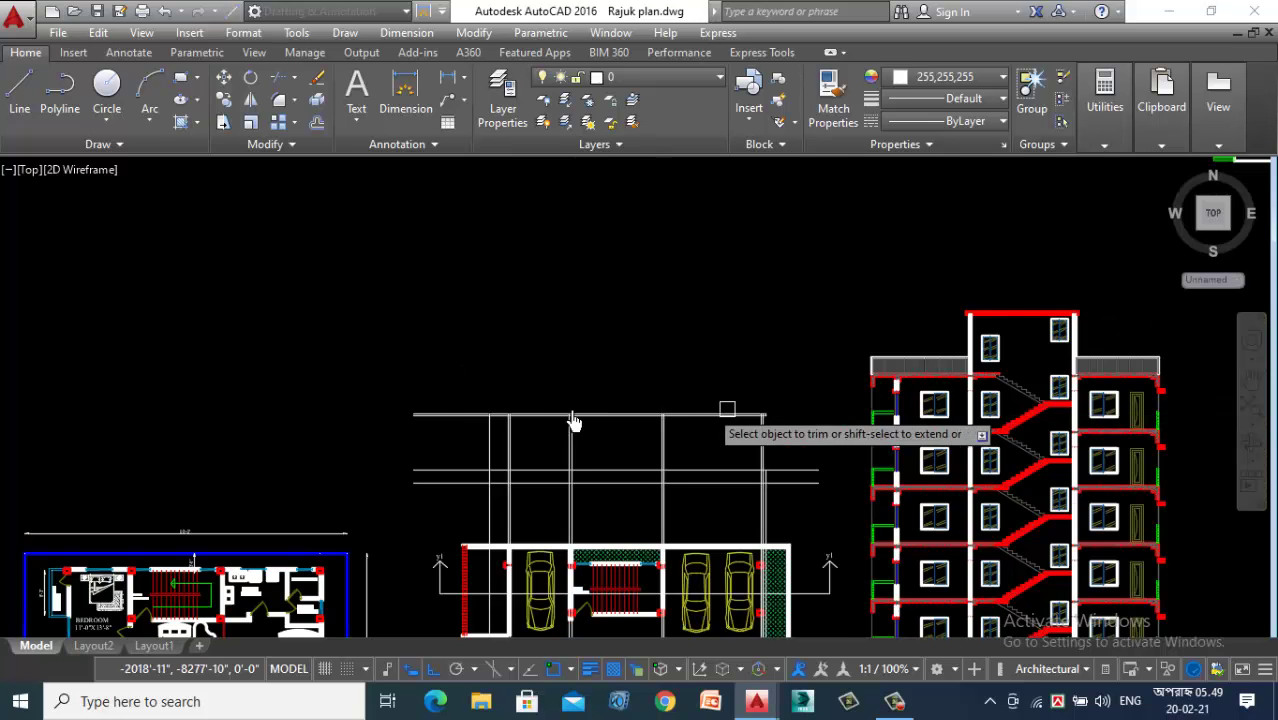
Step: Trim the upper pair of level lines where they overhang west of the verandah edge line
scroll(557, 398, "up", 3)
scroll(530, 404, "down", 1)
scroll(485, 308, "down", 3)
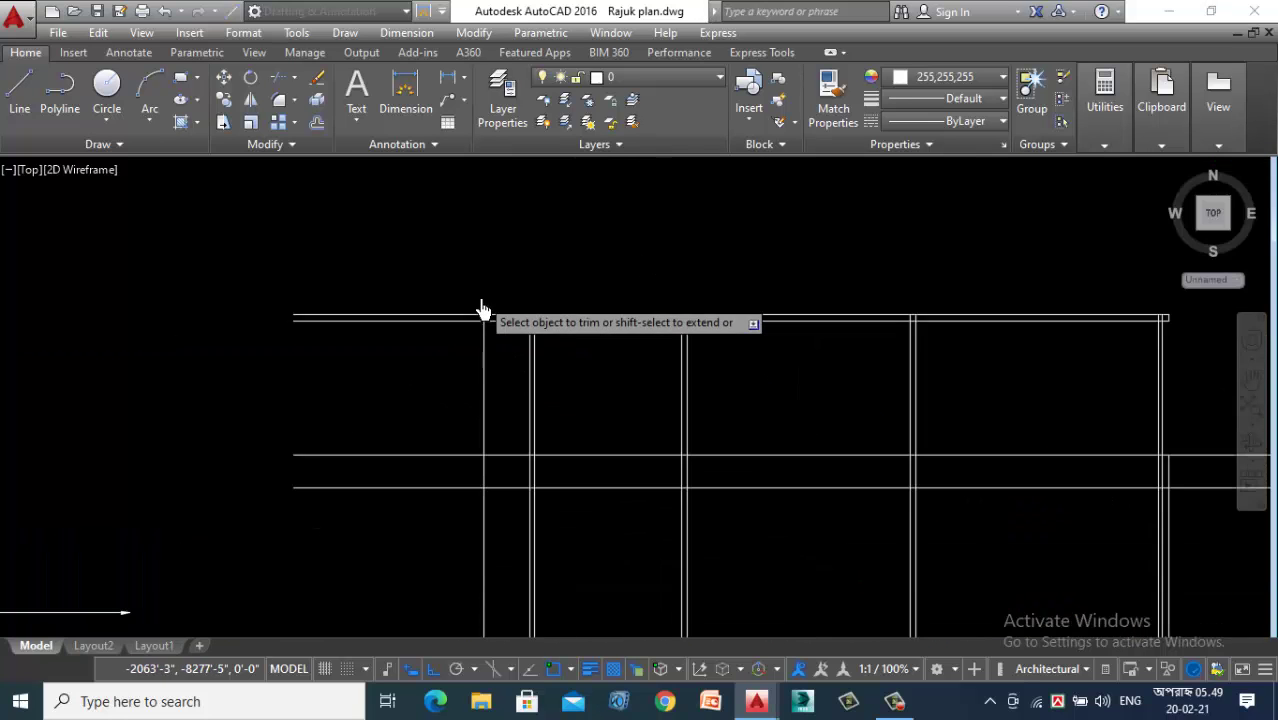
scroll(437, 362, "down", 3)
scroll(475, 284, "up", 3)
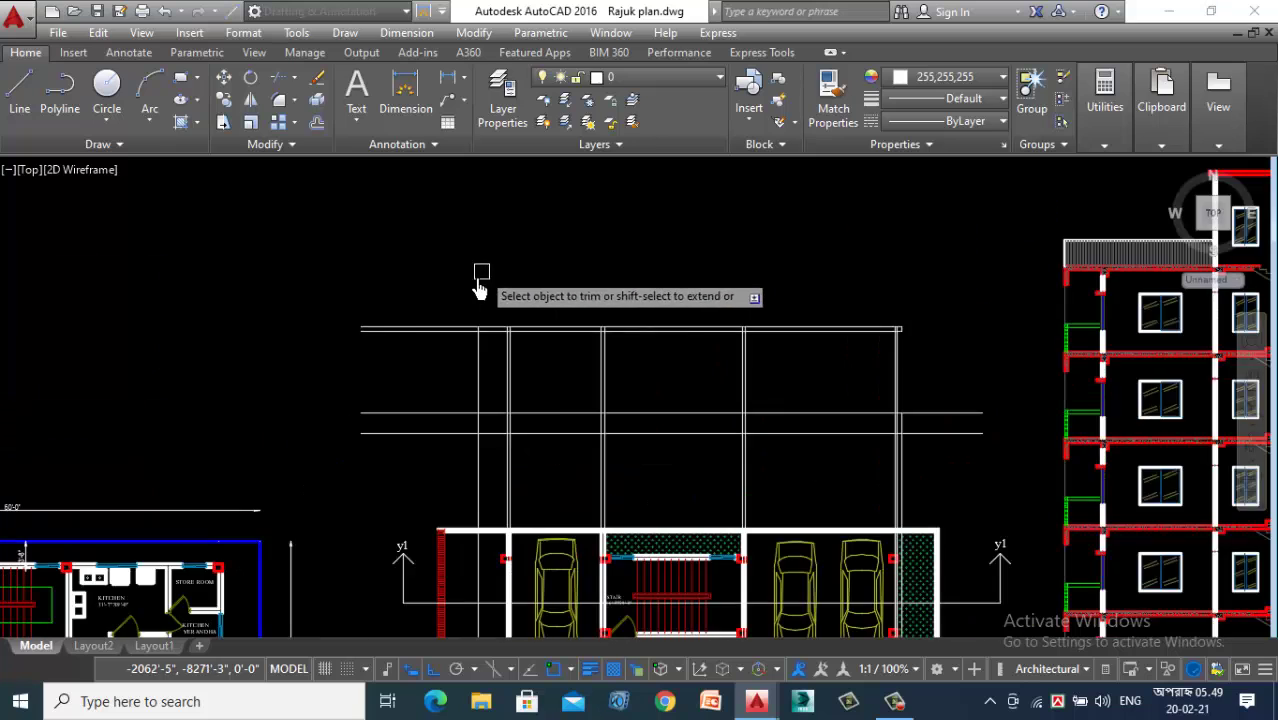
scroll(534, 337, "up", 3)
scroll(460, 370, "down", 2)
scroll(551, 351, "up", 3)
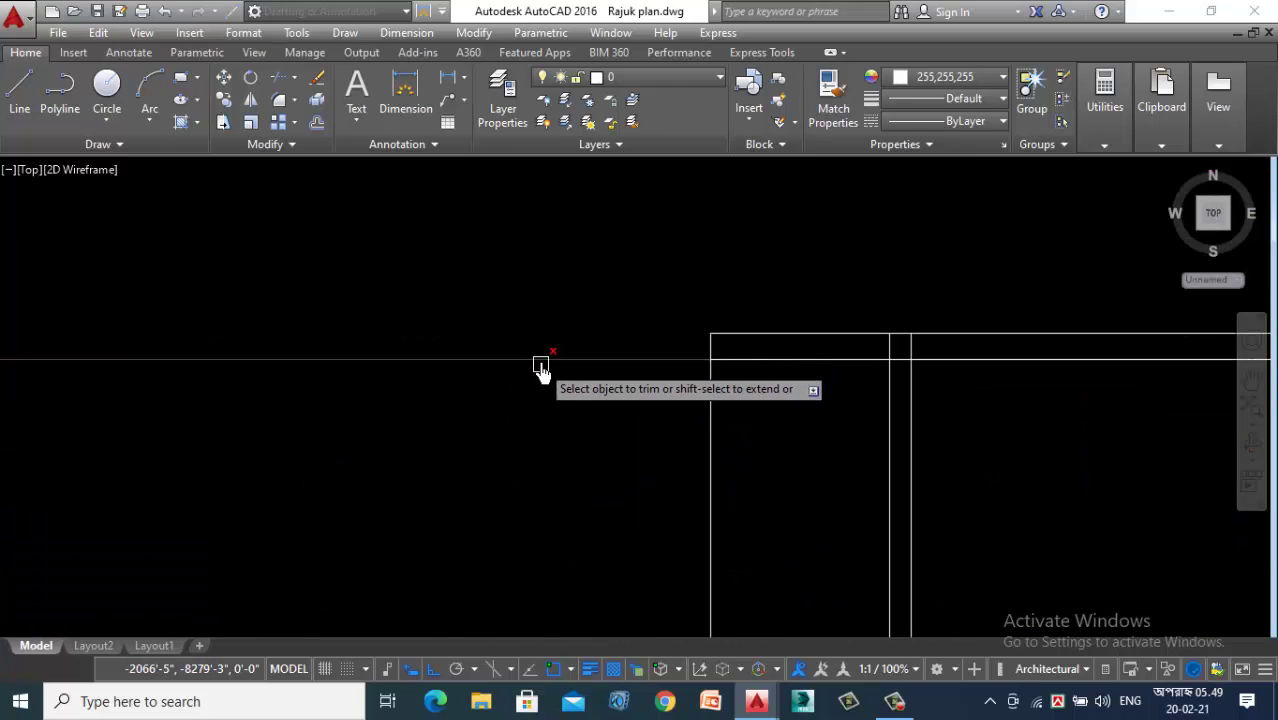
scroll(540, 366, "down", 3)
Step: Trim the wall lines inside the upper slab thickness at the easternmost wall and the next wall to its west
scroll(848, 380, "up", 4)
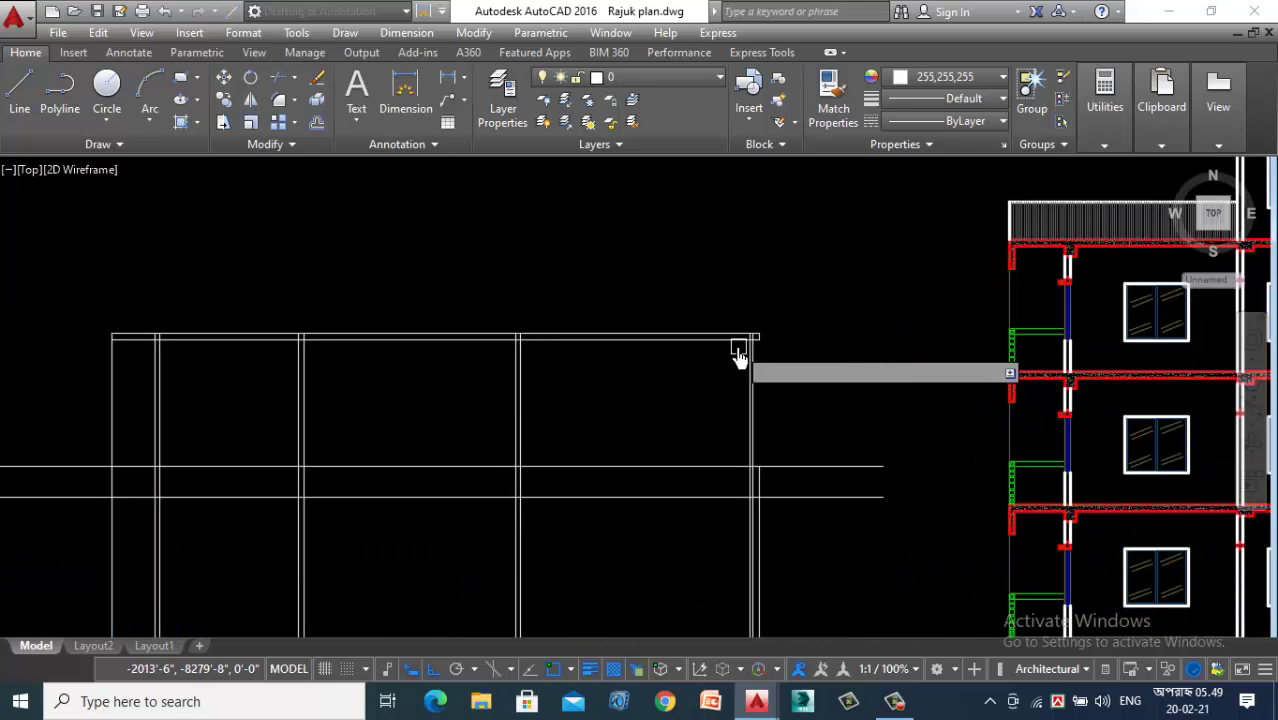
scroll(800, 385, "up", 4)
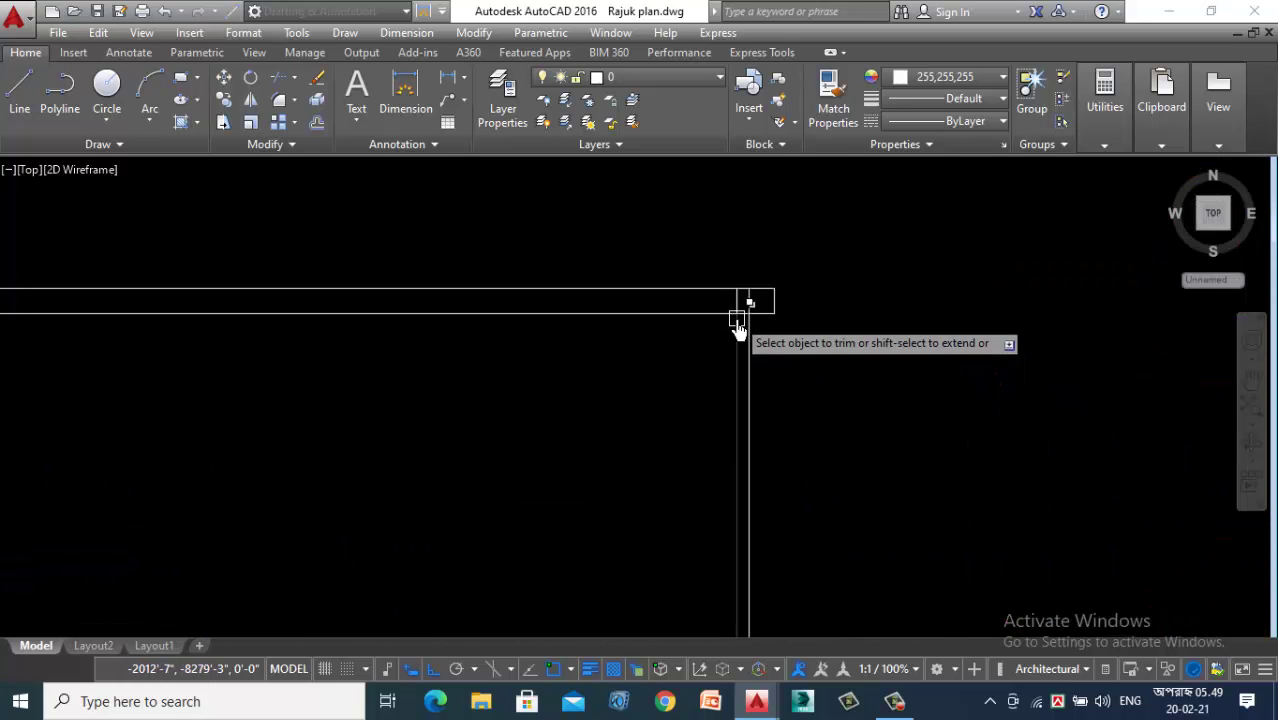
left_click(777, 270)
left_click(720, 291)
scroll(900, 360, "down", 5)
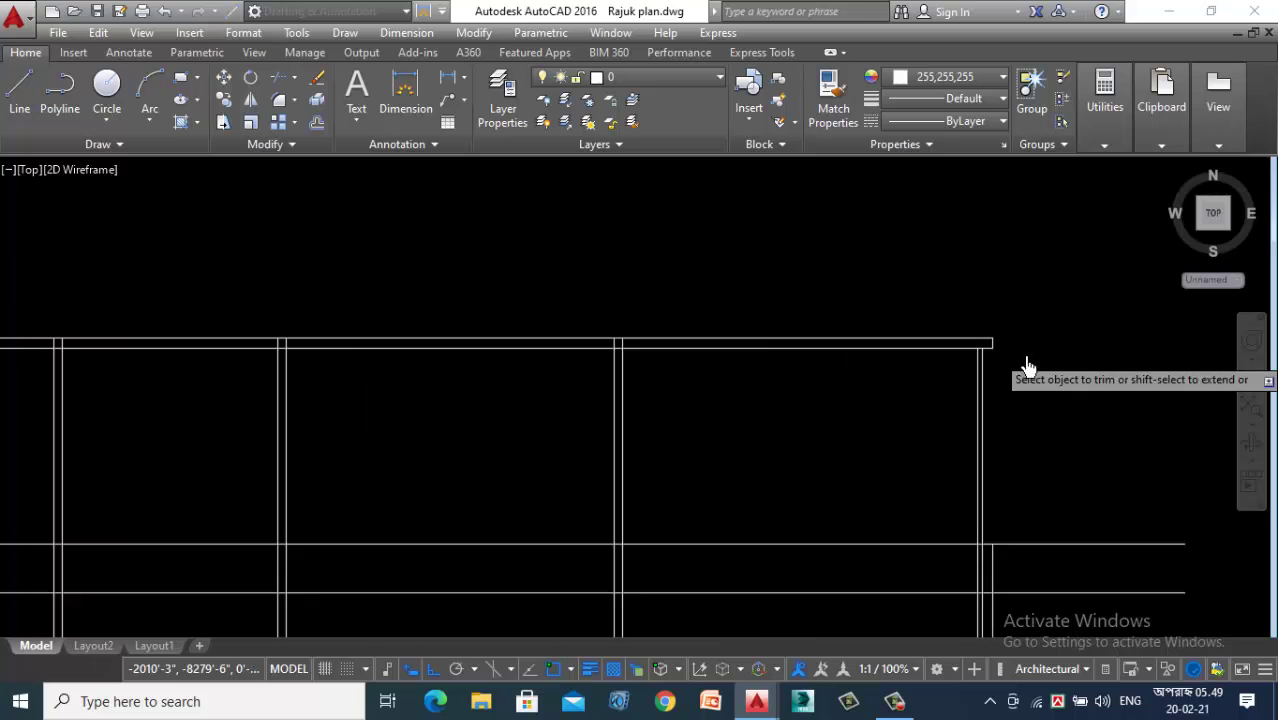
scroll(705, 350, "up", 5)
scroll(716, 372, "up", 3)
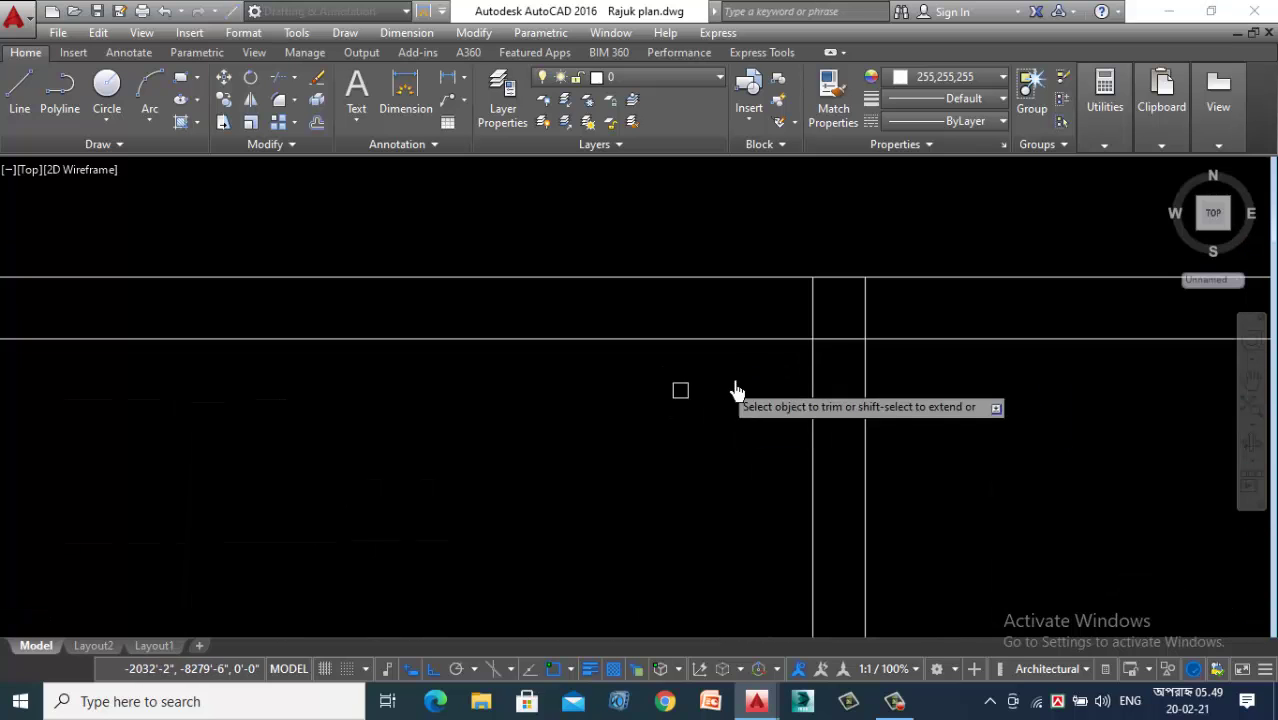
left_click(902, 310)
left_click(739, 328)
scroll(434, 449, "down", 5)
Step: Trim the wall lines inside the upper slab thickness at the two remaining western walls
scroll(362, 426, "up", 4)
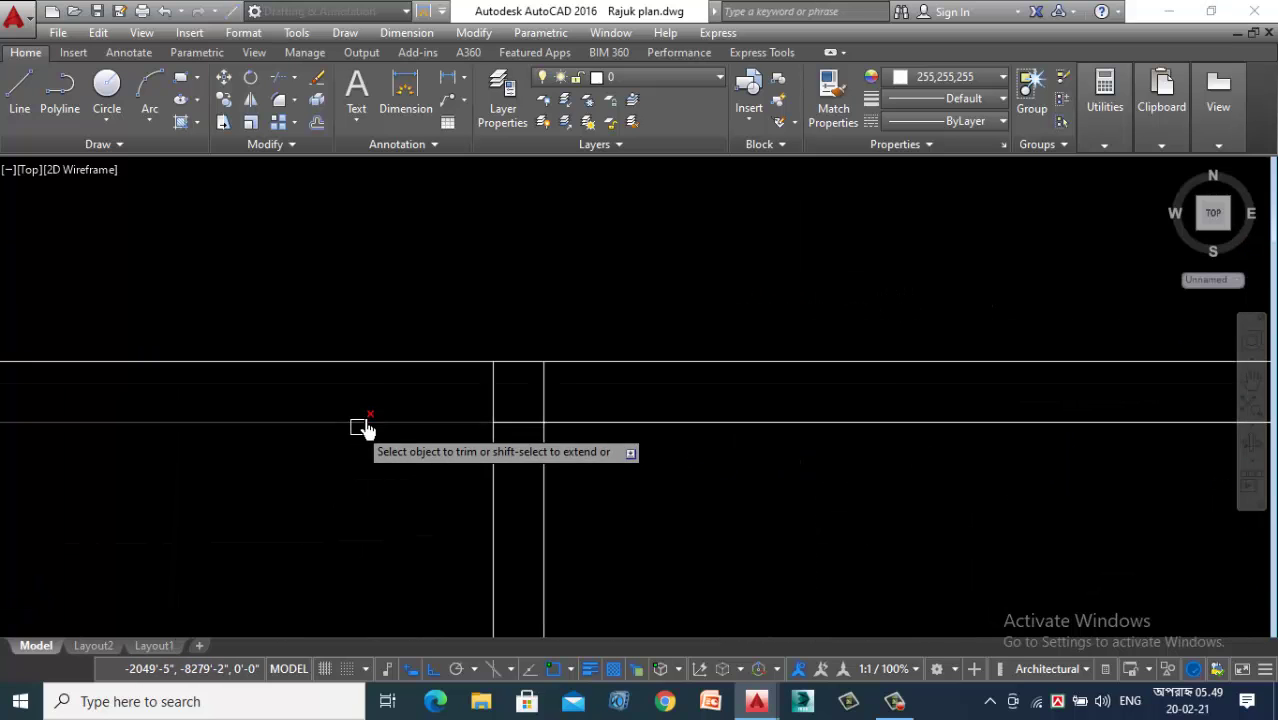
scroll(565, 406, "up", 4)
left_click(818, 378)
left_click(559, 414)
scroll(873, 399, "down", 5)
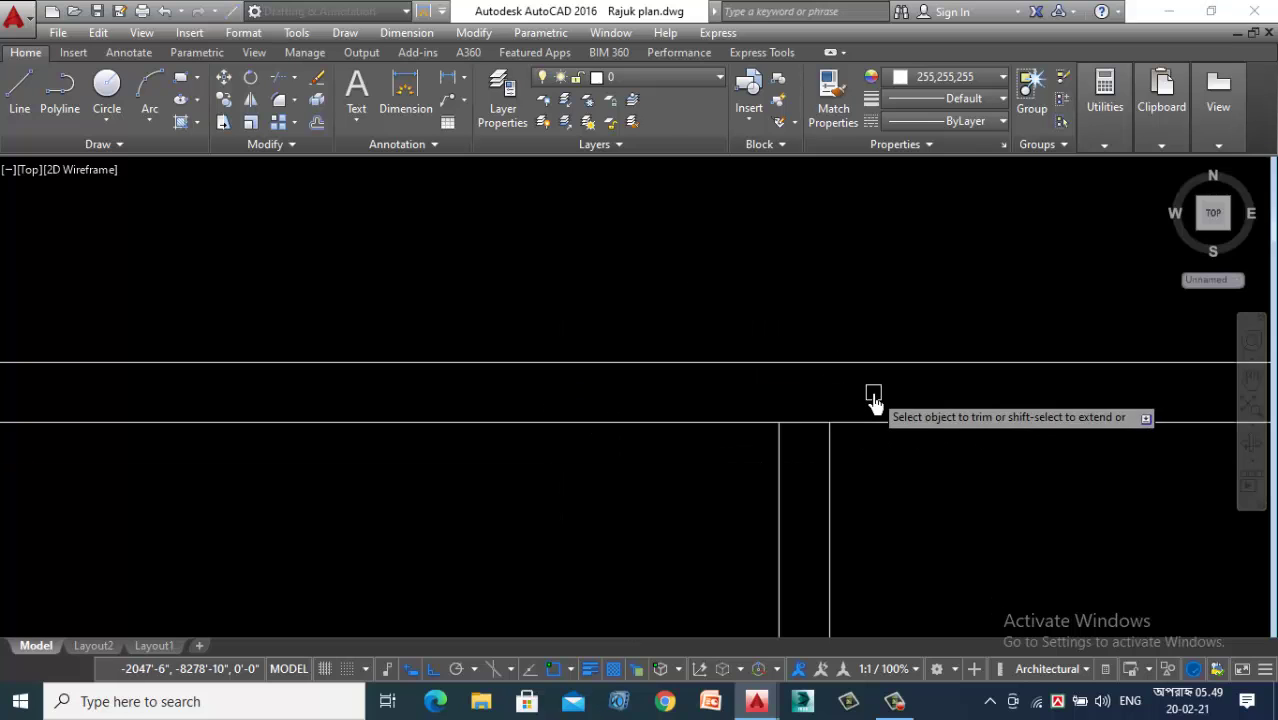
scroll(470, 405, "up", 3)
scroll(541, 395, "up", 4)
left_click(778, 384)
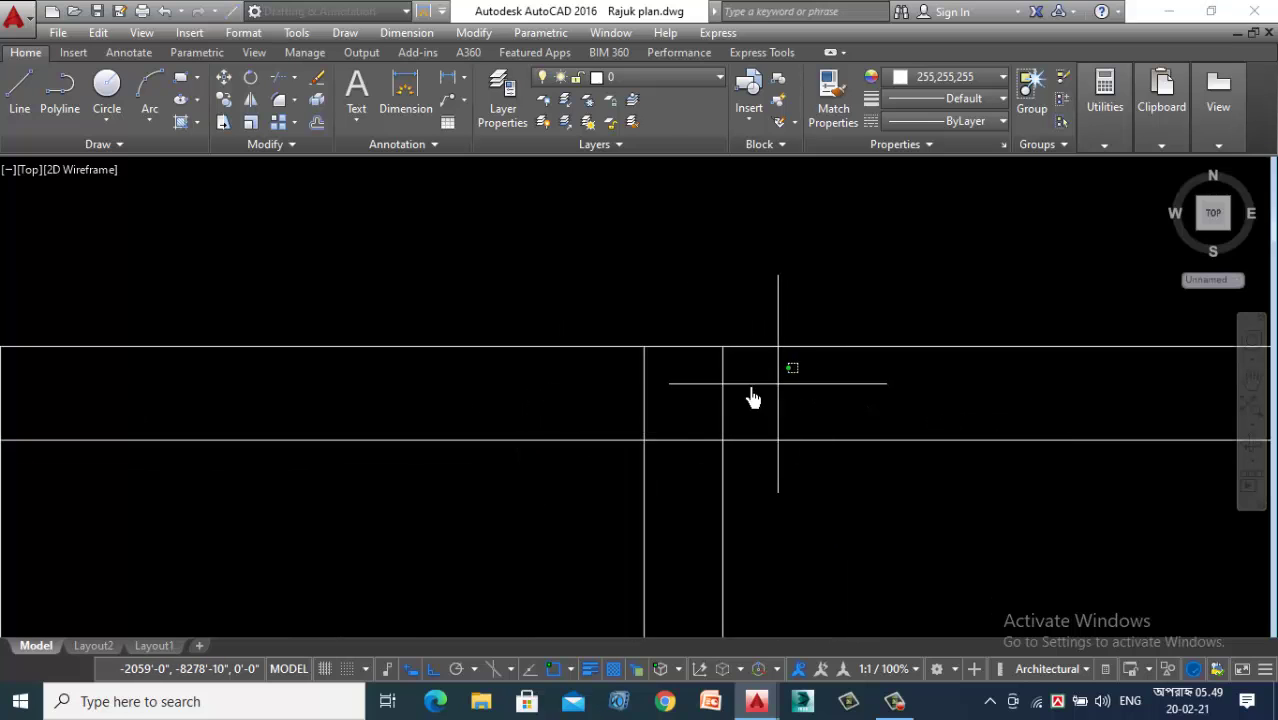
left_click(583, 427)
scroll(565, 373, "down", 6)
Step: Trim the easternmost line between the two lower level lines, and all vertical lines from the lowest level line down to the ground floor plan
scroll(567, 297, "down", 3)
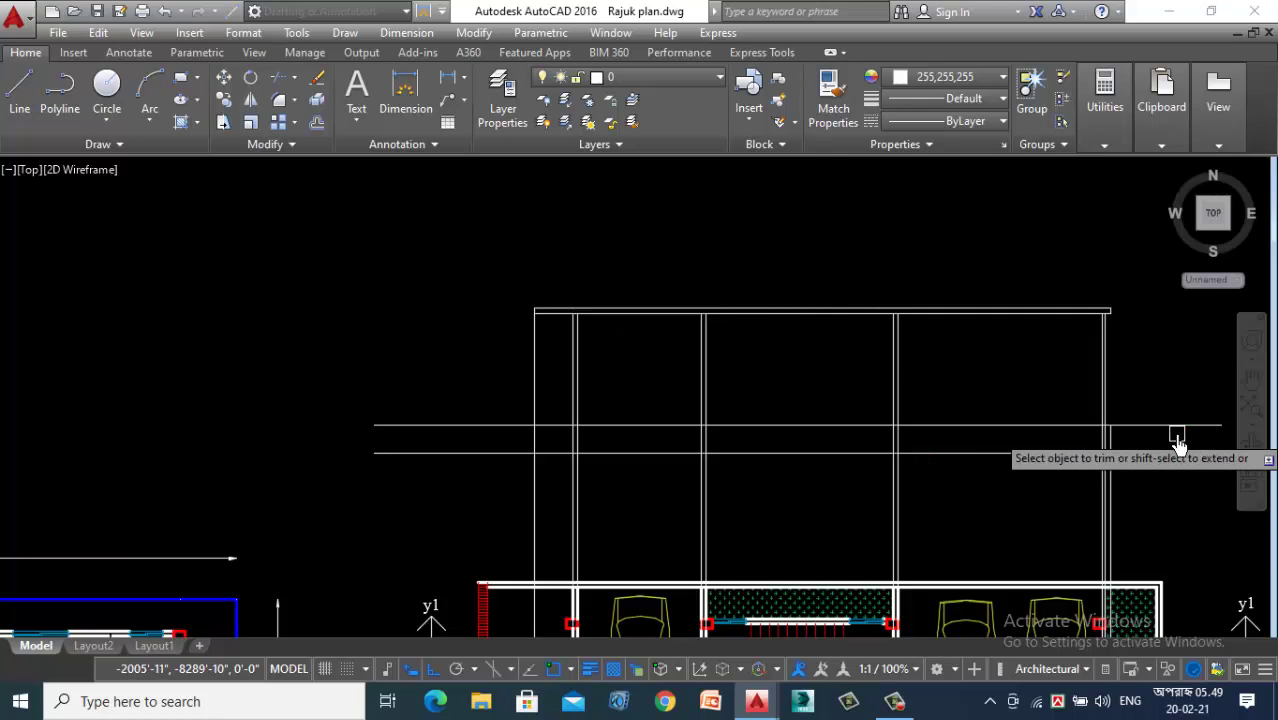
scroll(1105, 438, "up", 4)
scroll(1061, 434, "up", 1)
scroll(1041, 387, "down", 5)
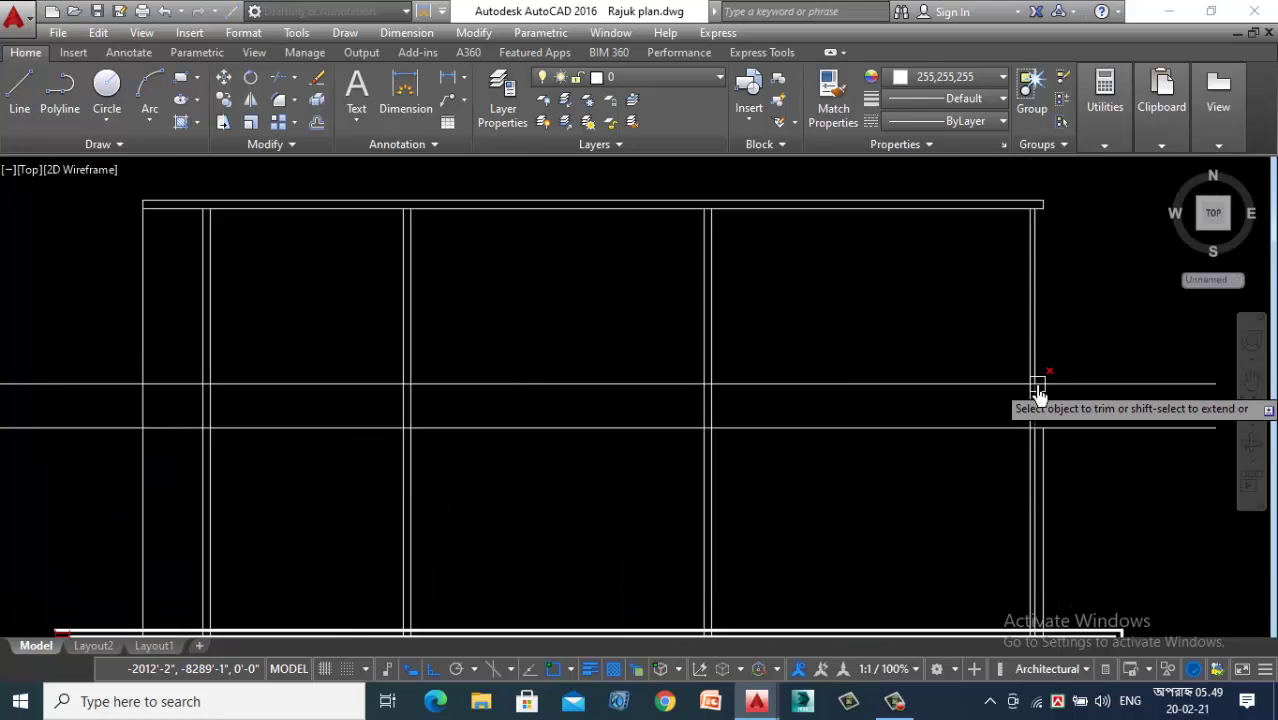
left_click(1110, 443)
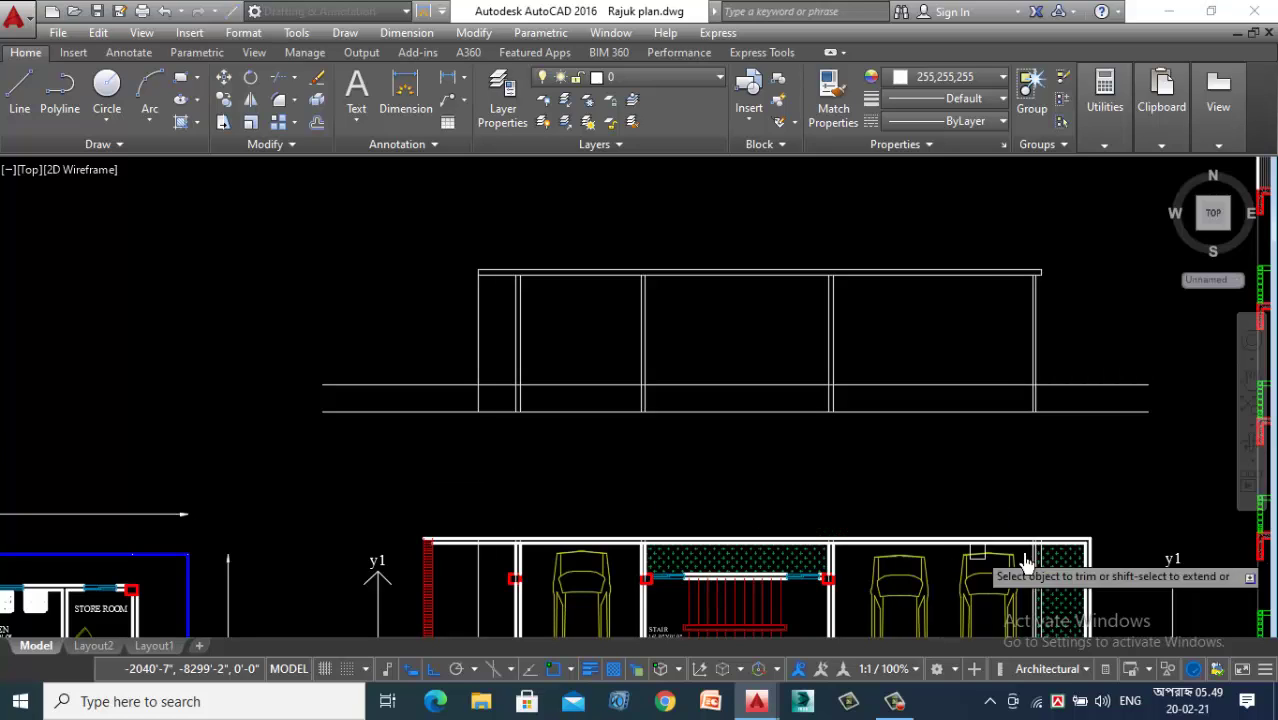
Step: Trim the plinth level line beyond the verandah edge and easternmost wall, and the two middle walls' lines below it
left_click(1131, 392)
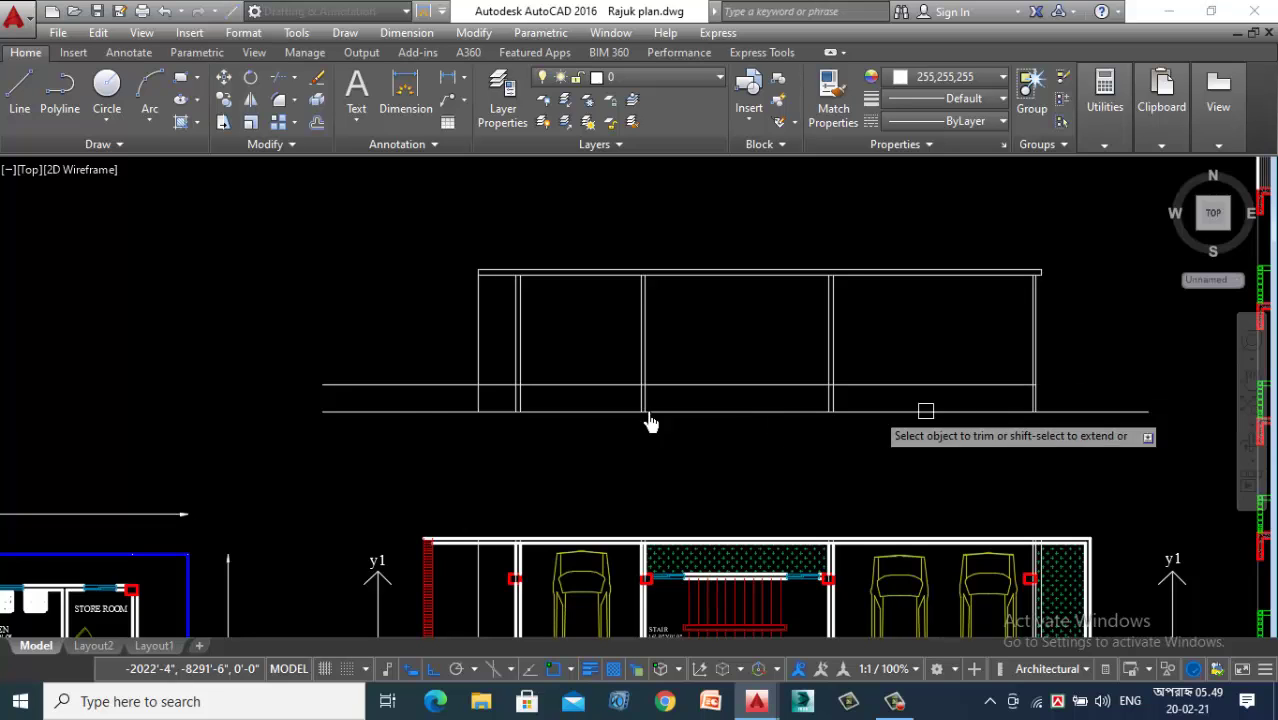
left_click(408, 387)
scroll(887, 400, "up", 4)
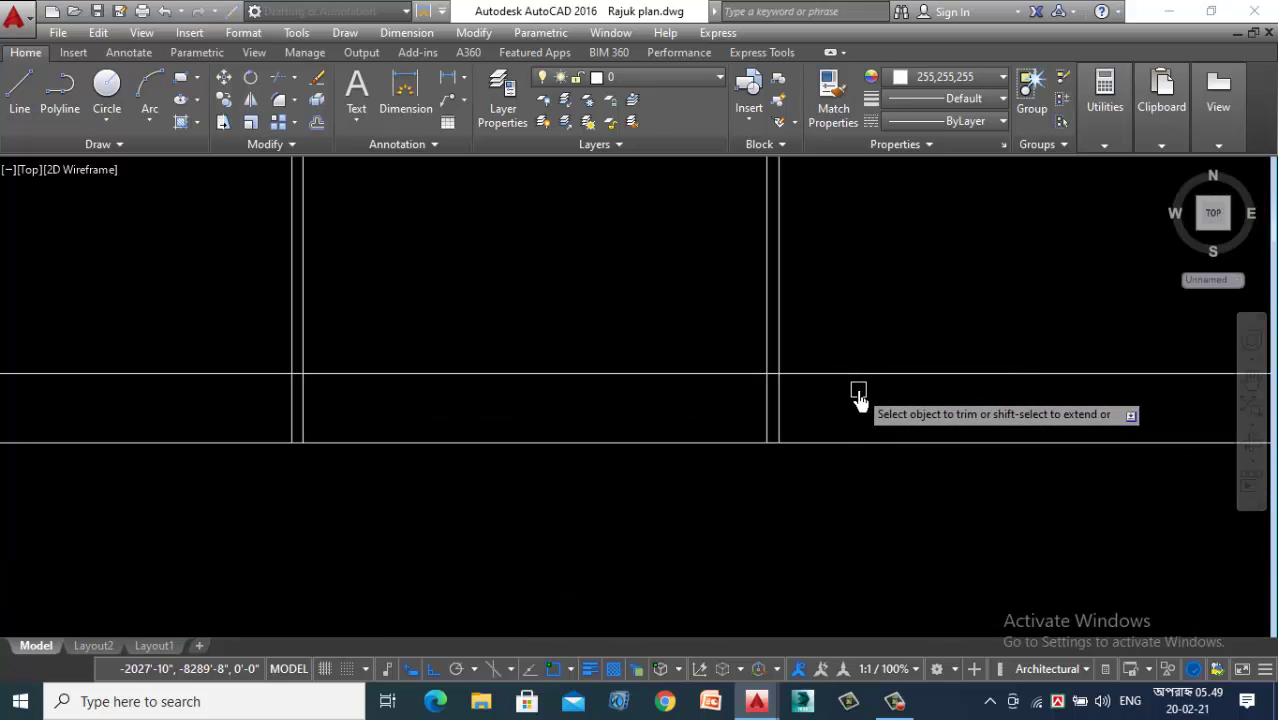
left_click(858, 390)
left_click(331, 437)
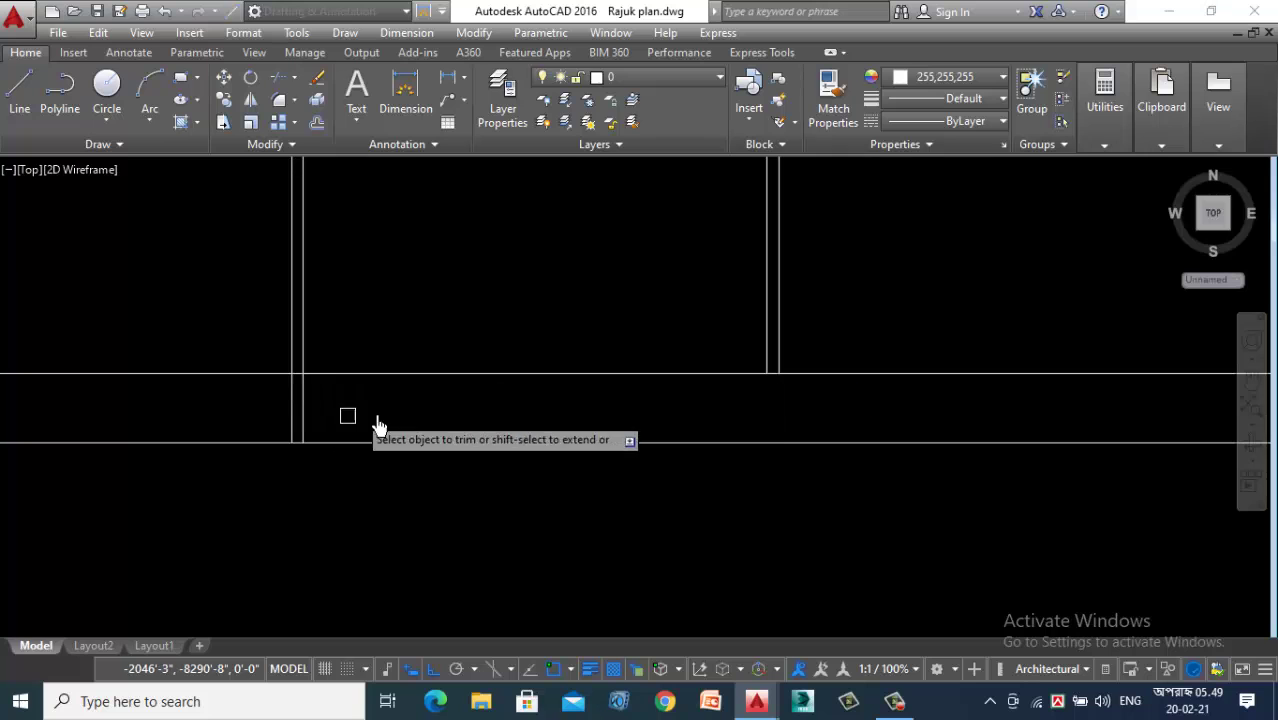
scroll(374, 422, "down", 5)
scroll(491, 422, "up", 2)
scroll(605, 424, "up", 4)
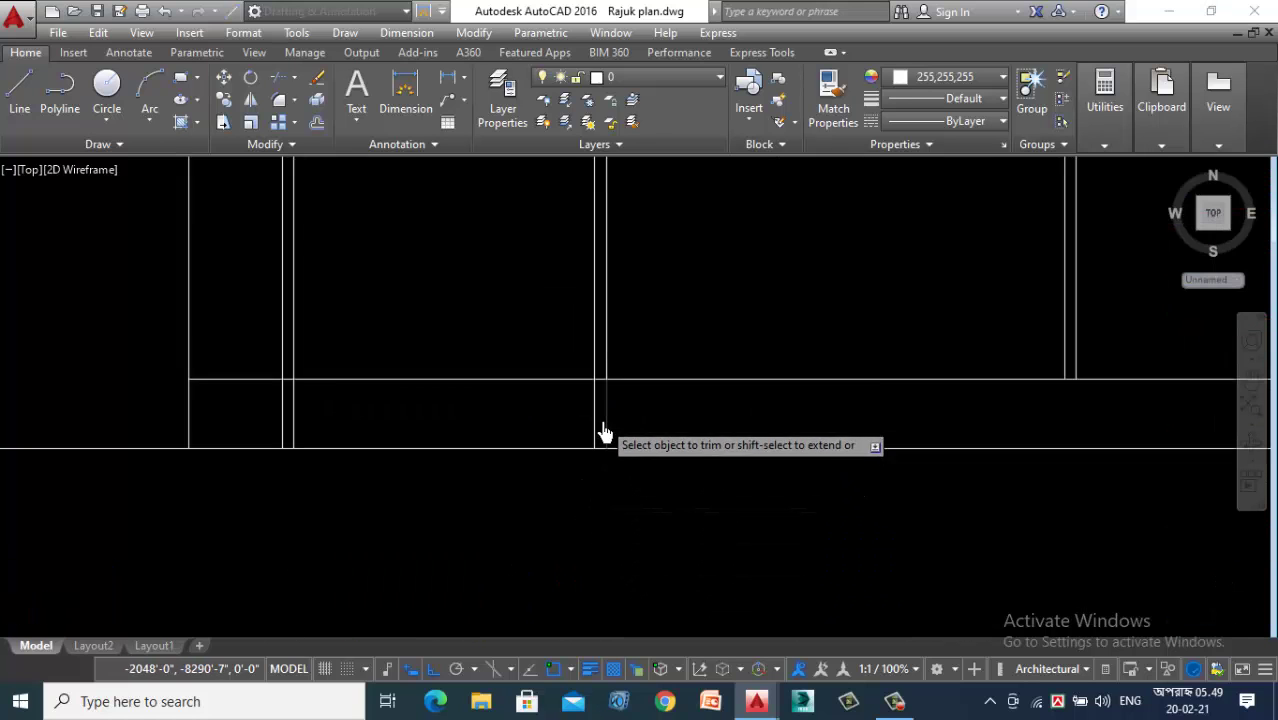
left_click(651, 391)
left_click(545, 407)
scroll(588, 423, "down", 4)
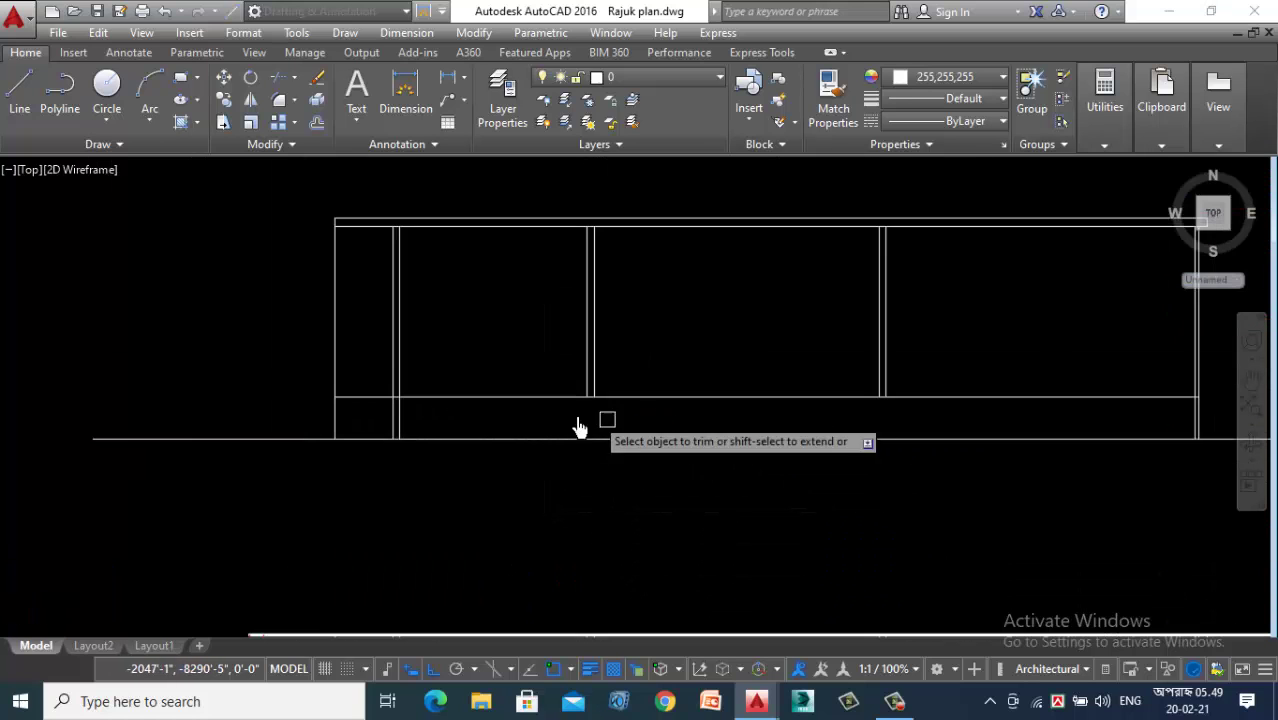
Step: Examine the base of the finished section Y1-Y1 and compare it with the new outline above the ground floor plan
scroll(400, 402, "up", 4)
scroll(421, 485, "down", 4)
scroll(421, 485, "down", 2)
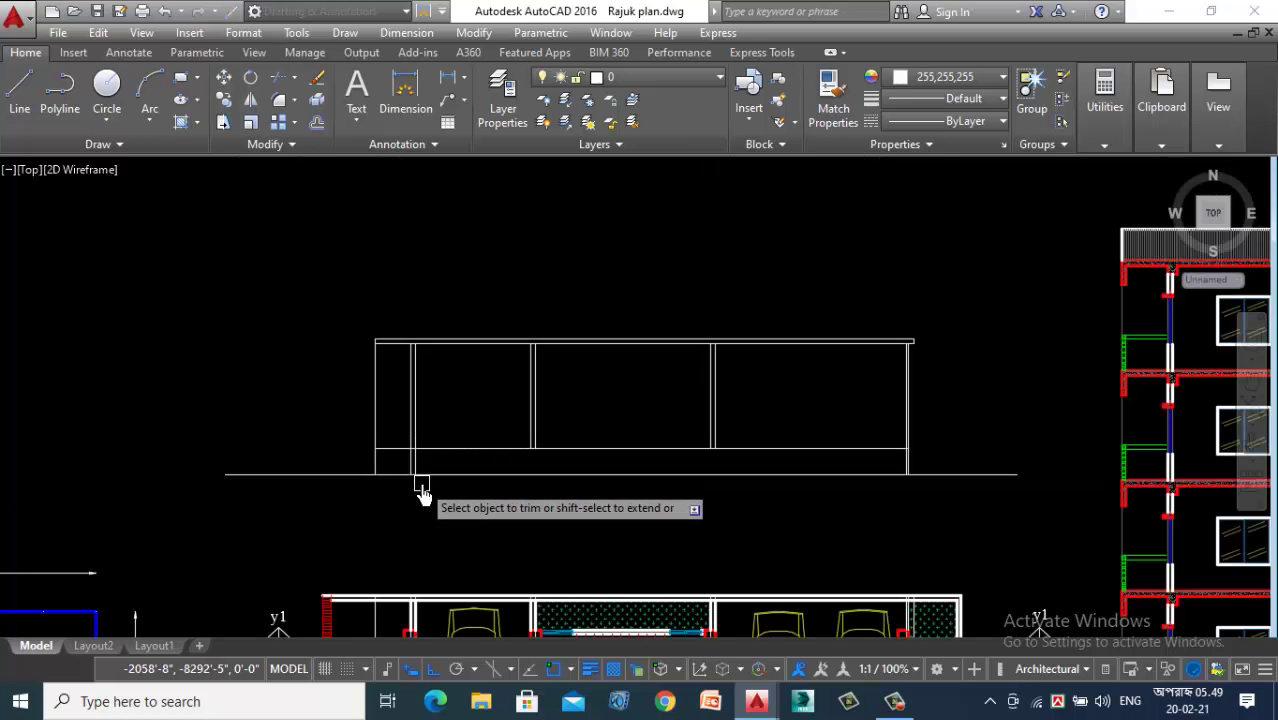
scroll(400, 480, "down", 5)
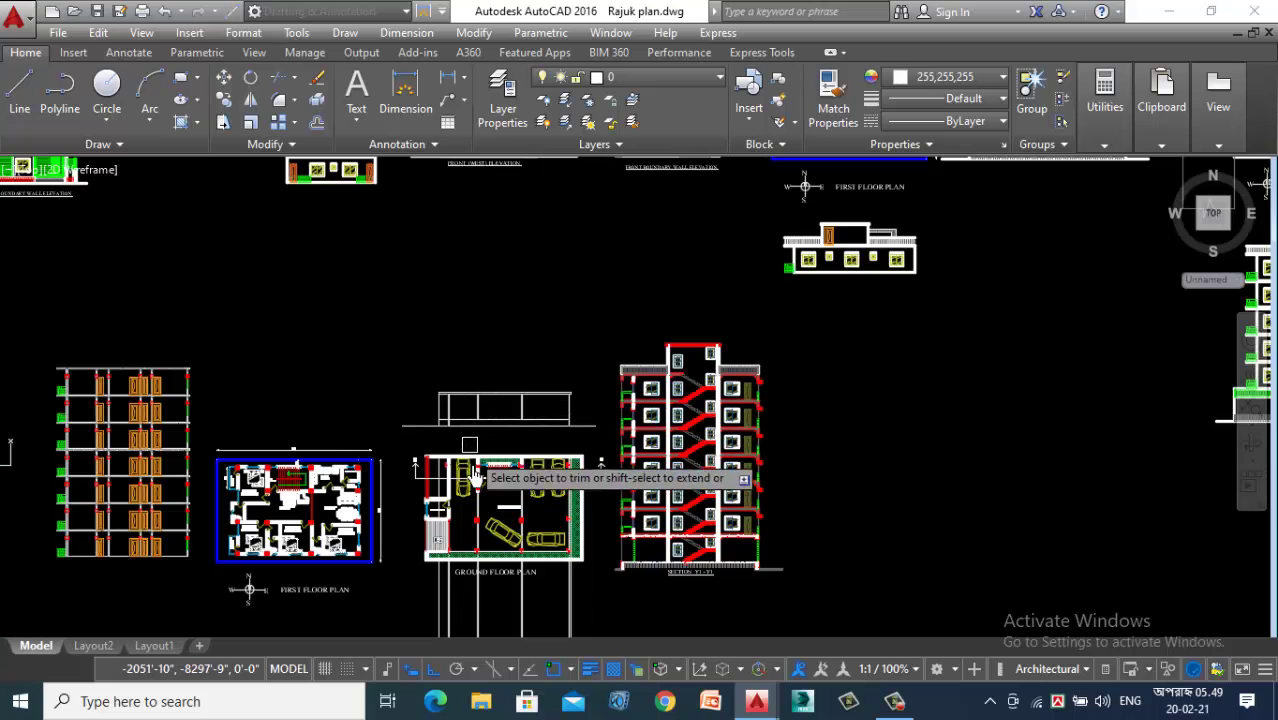
scroll(640, 615, "up", 4)
scroll(895, 500, "up", 2)
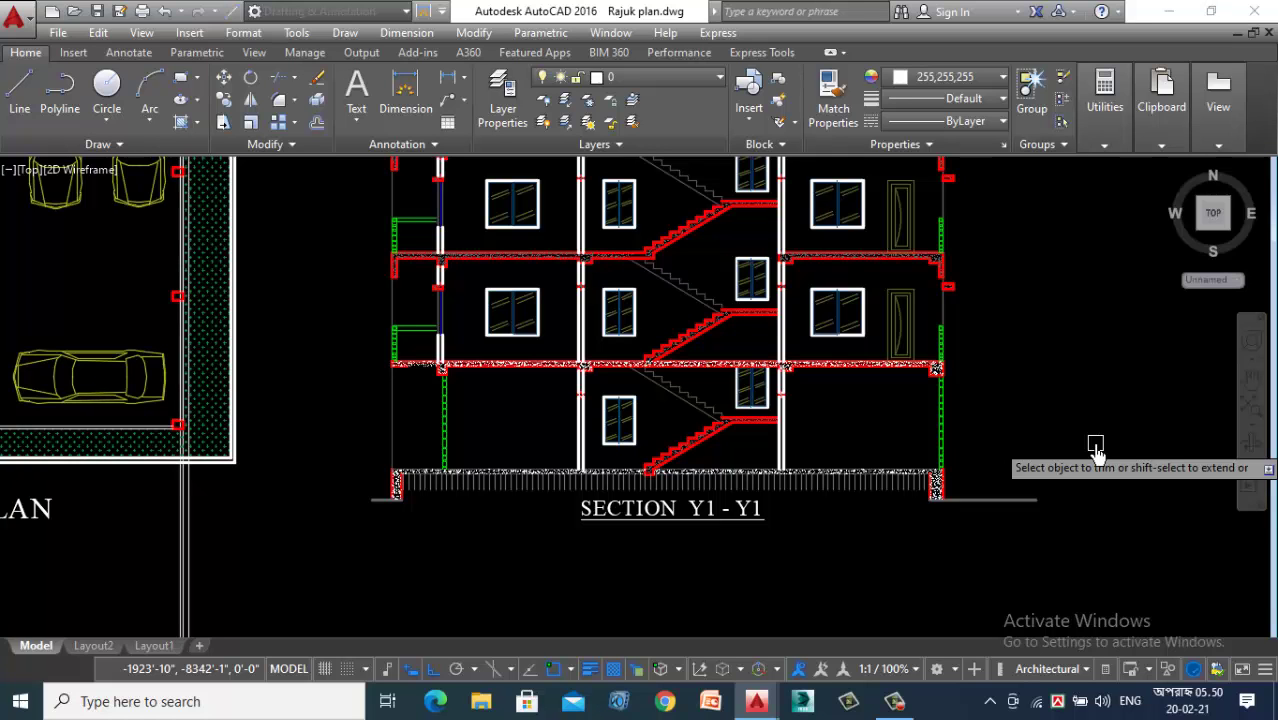
scroll(1096, 452, "down", 4)
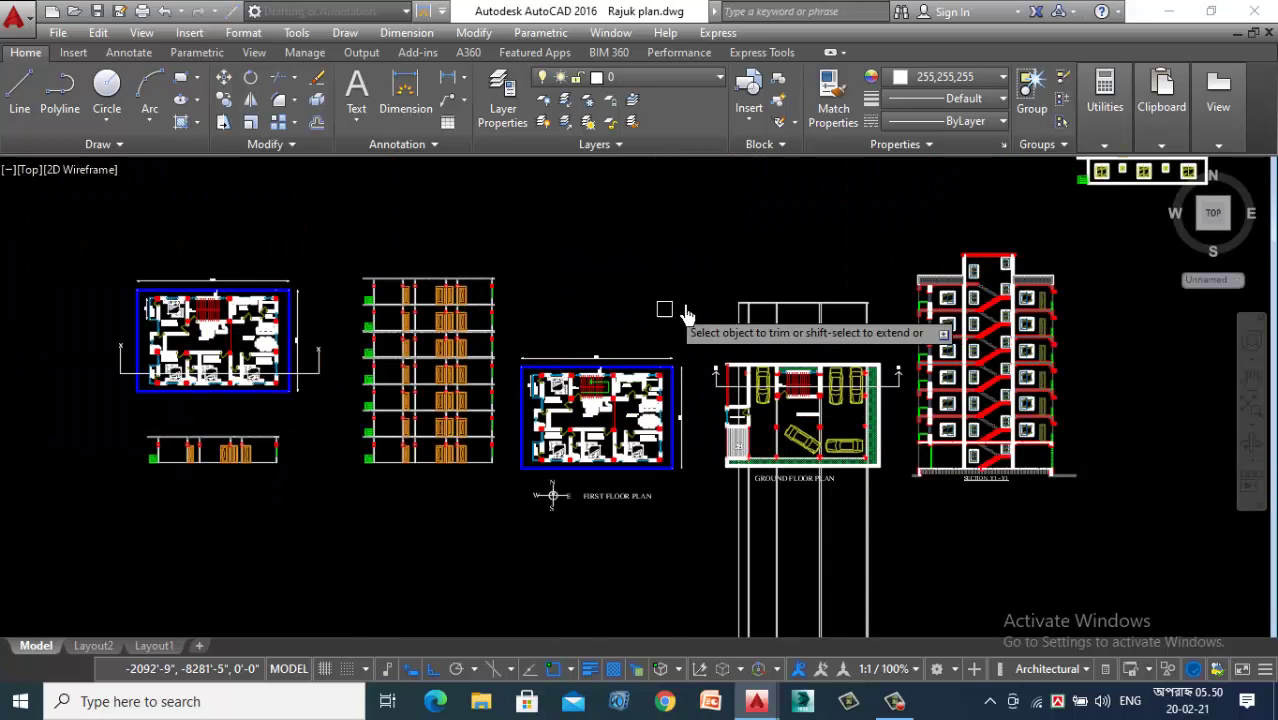
scroll(835, 375, "up", 3)
scroll(710, 270, "up", 2)
scroll(605, 317, "down", 4)
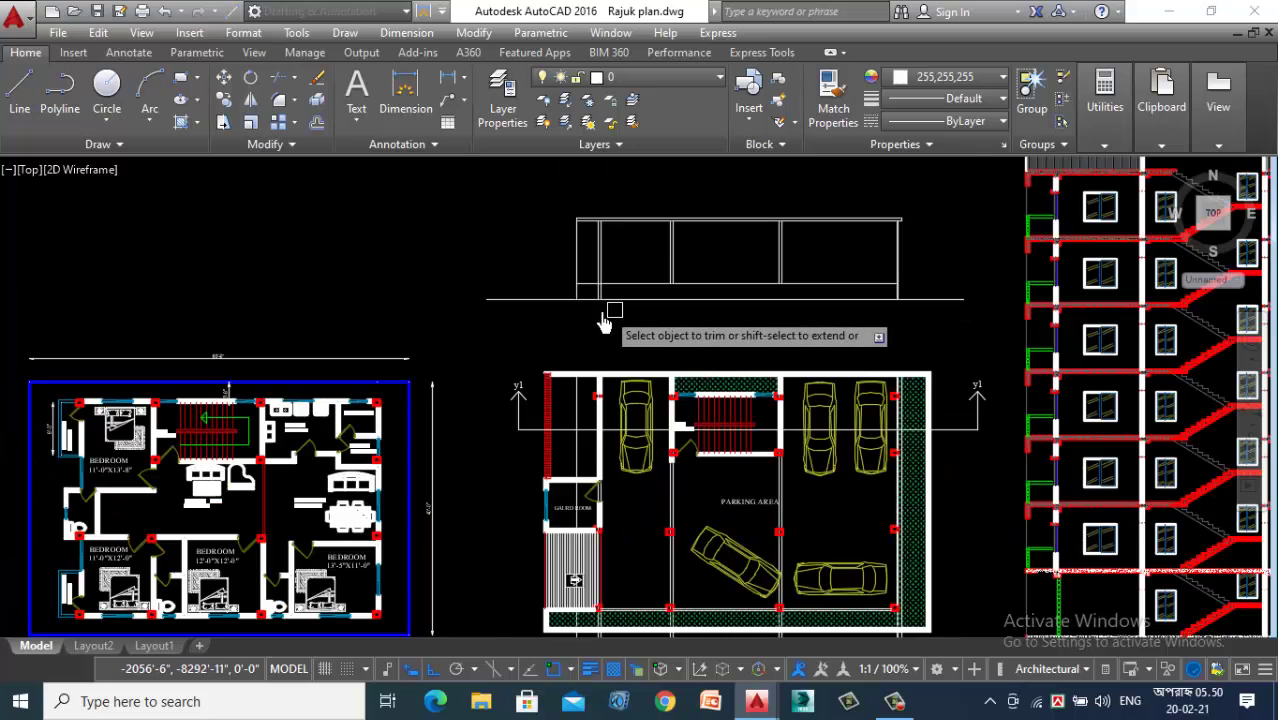
scroll(588, 312, "up", 4)
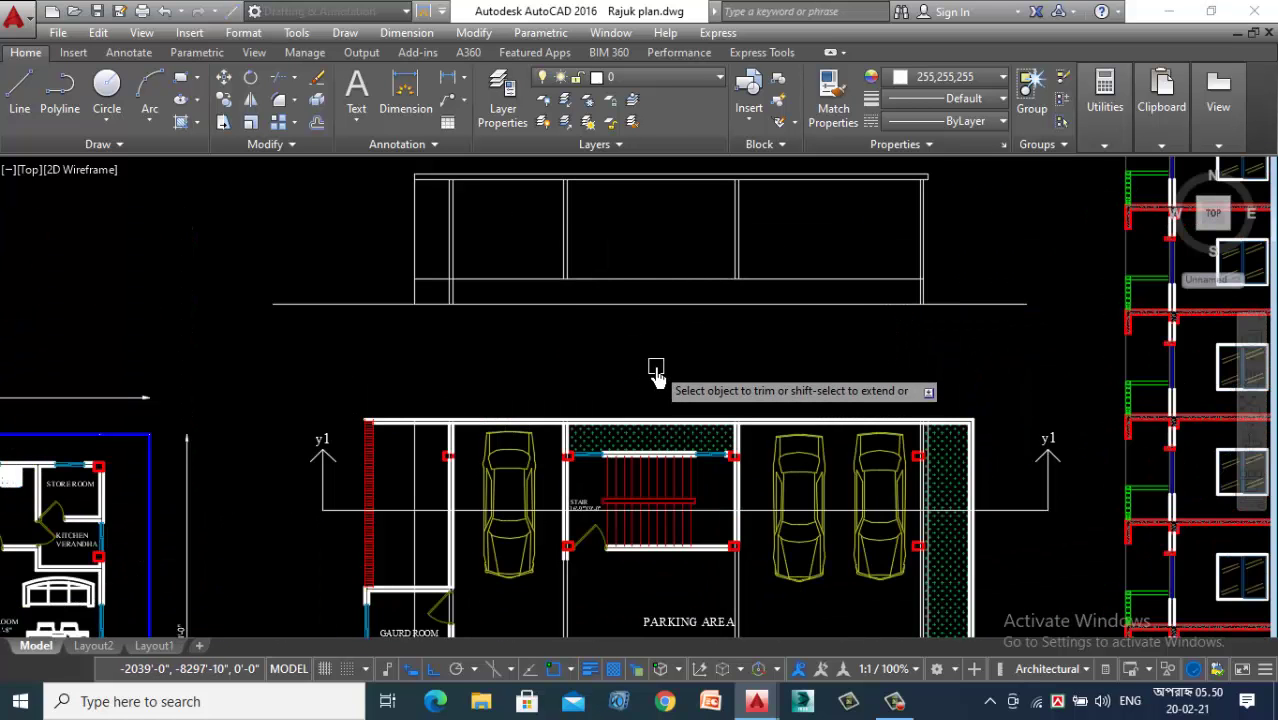
scroll(642, 330, "down", 2)
scroll(672, 345, "up", 2)
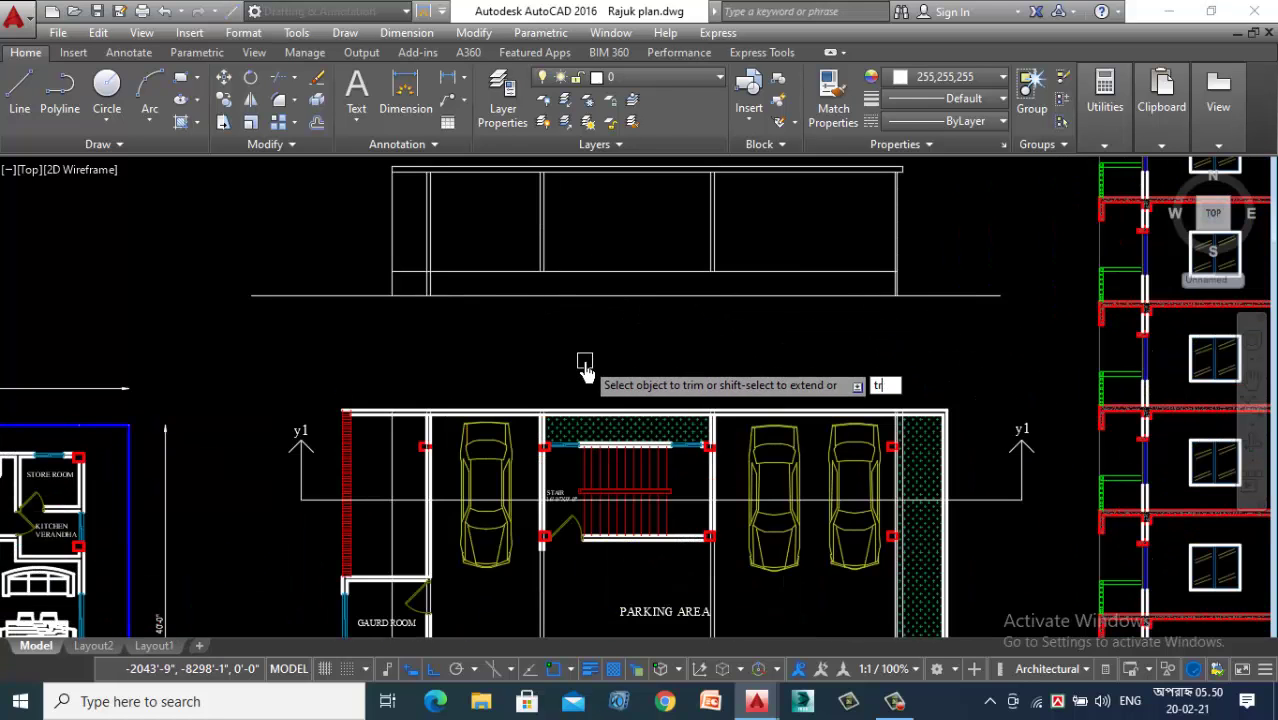
Step: Trim the lowest level line between the westernmost and easternmost walls of the new section
key("Escape")
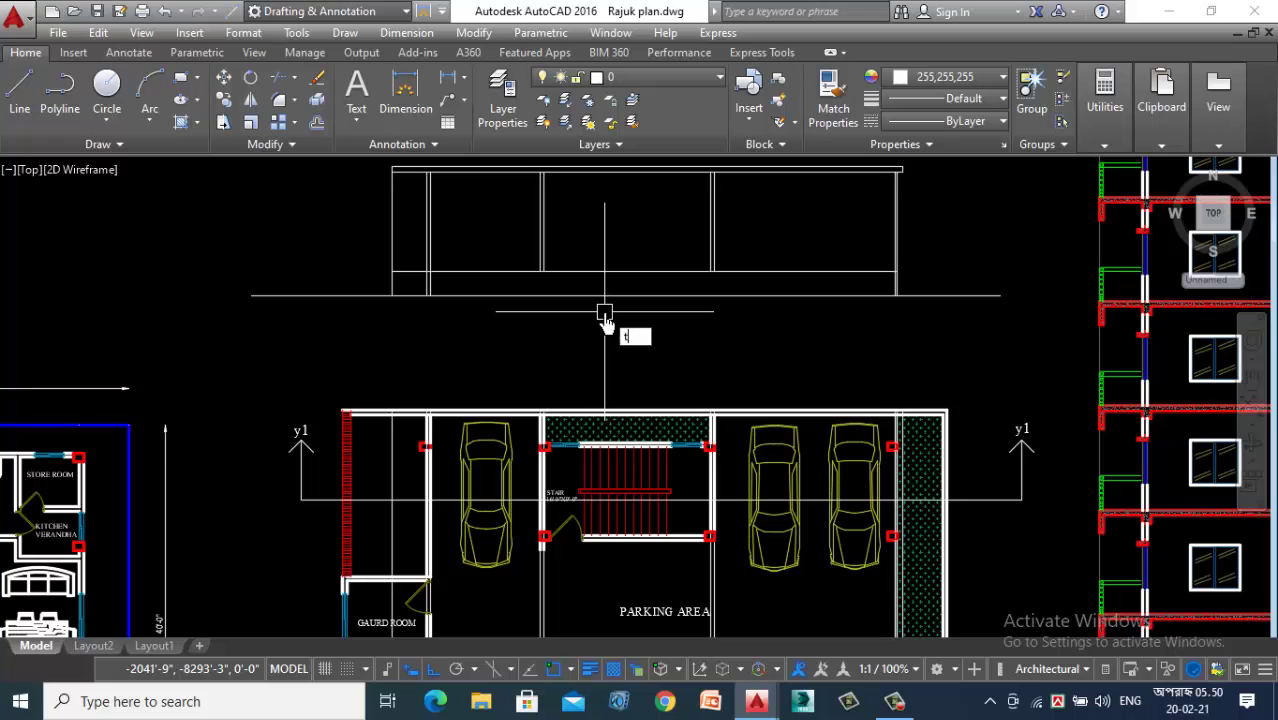
key("Return")
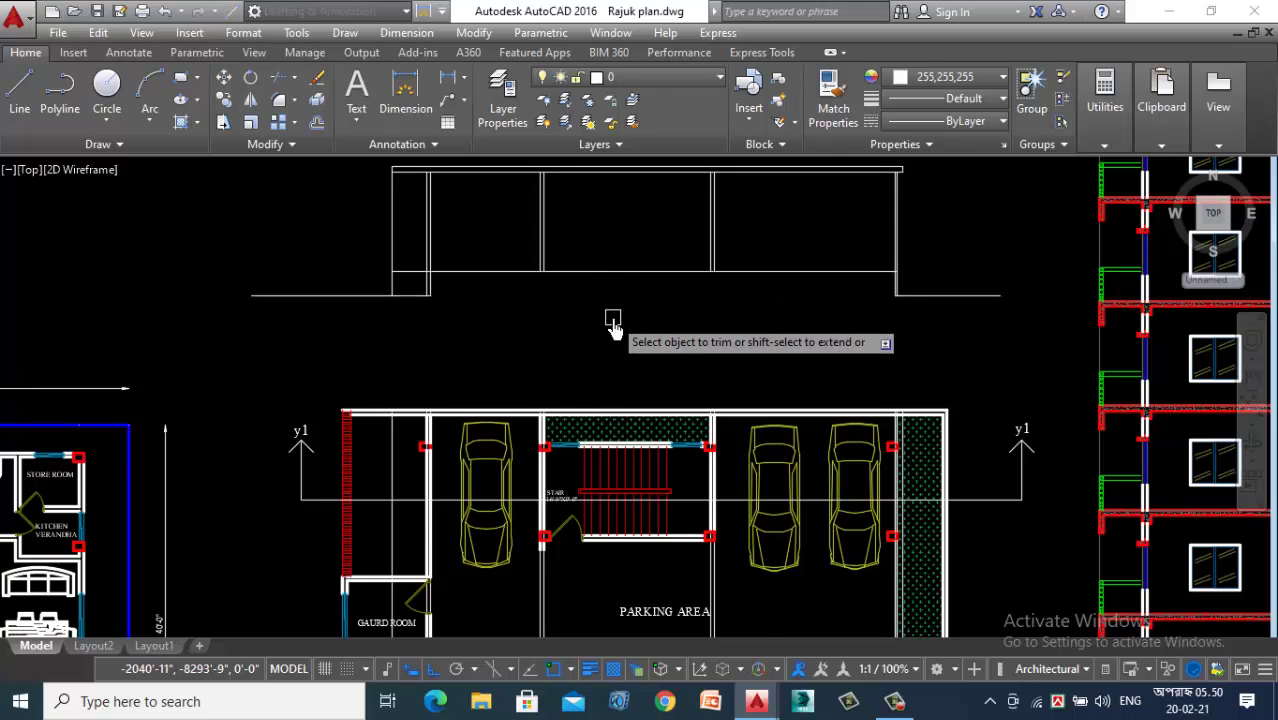
scroll(456, 282, "down", 3)
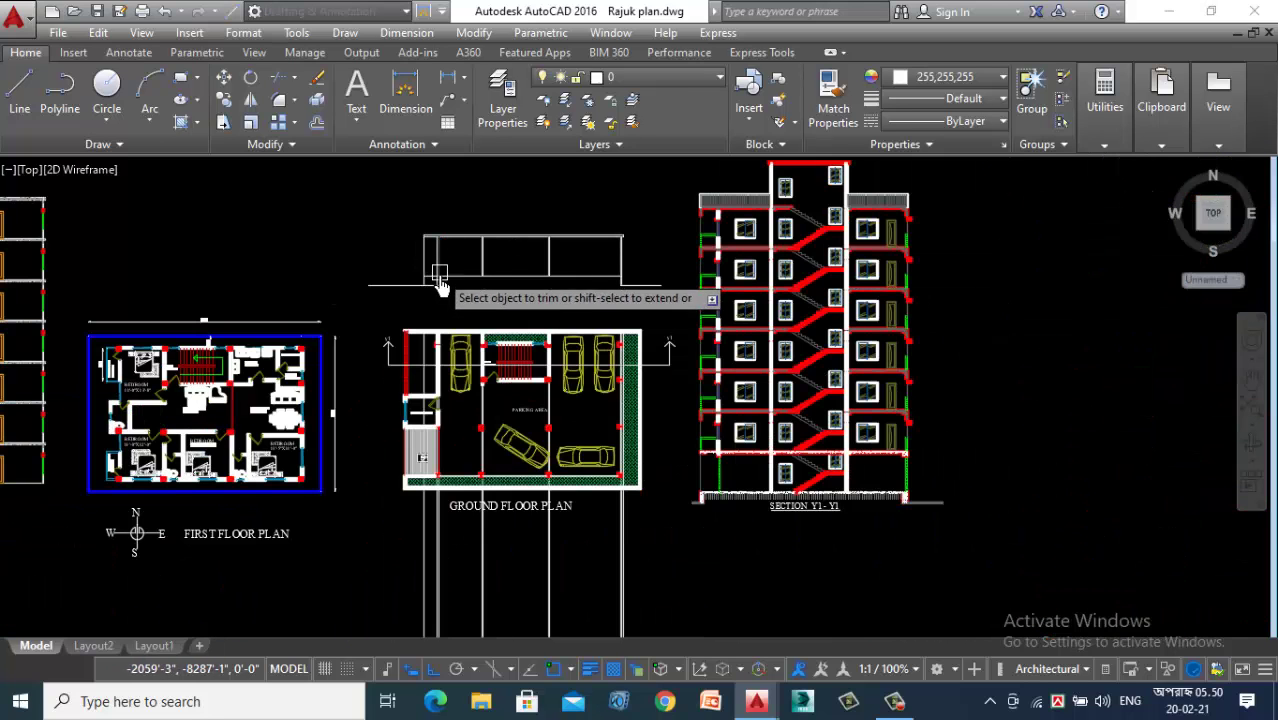
Step: Trim the plinth line west of the westernmost wall and the verandah edge line below the slab
scroll(400, 290, "up", 5)
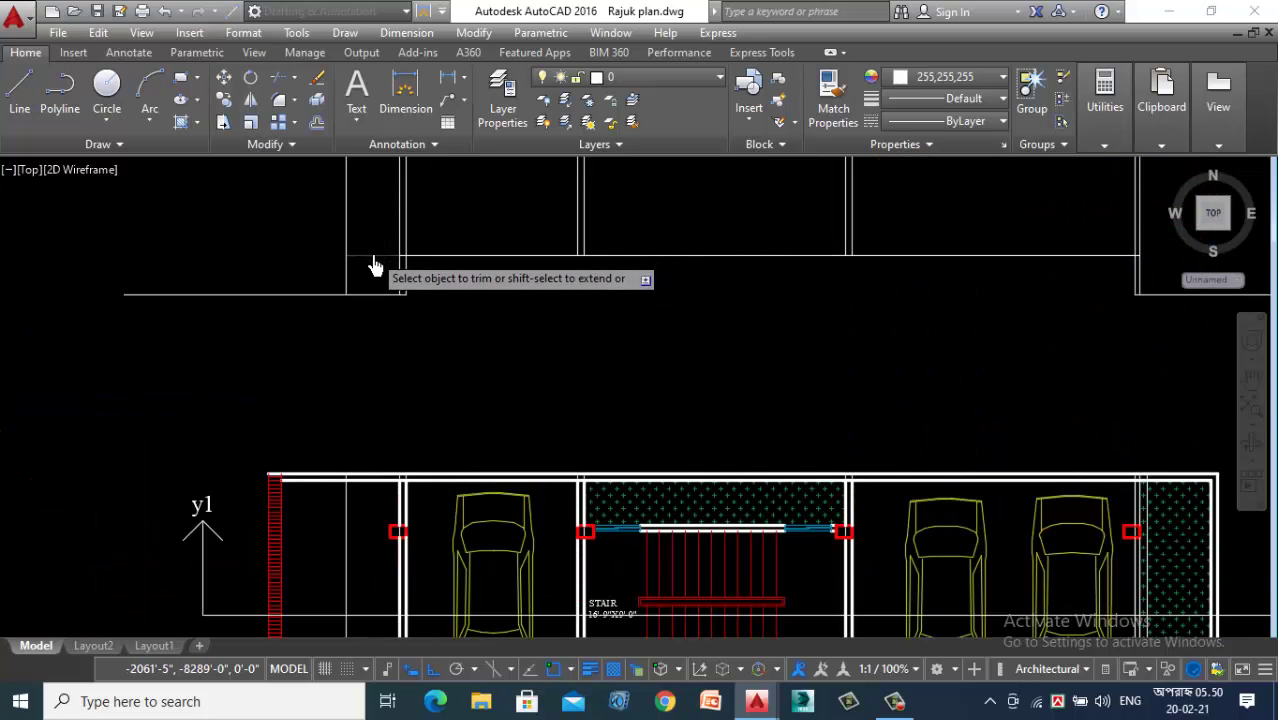
scroll(372, 282, "down", 2)
scroll(364, 300, "down", 1)
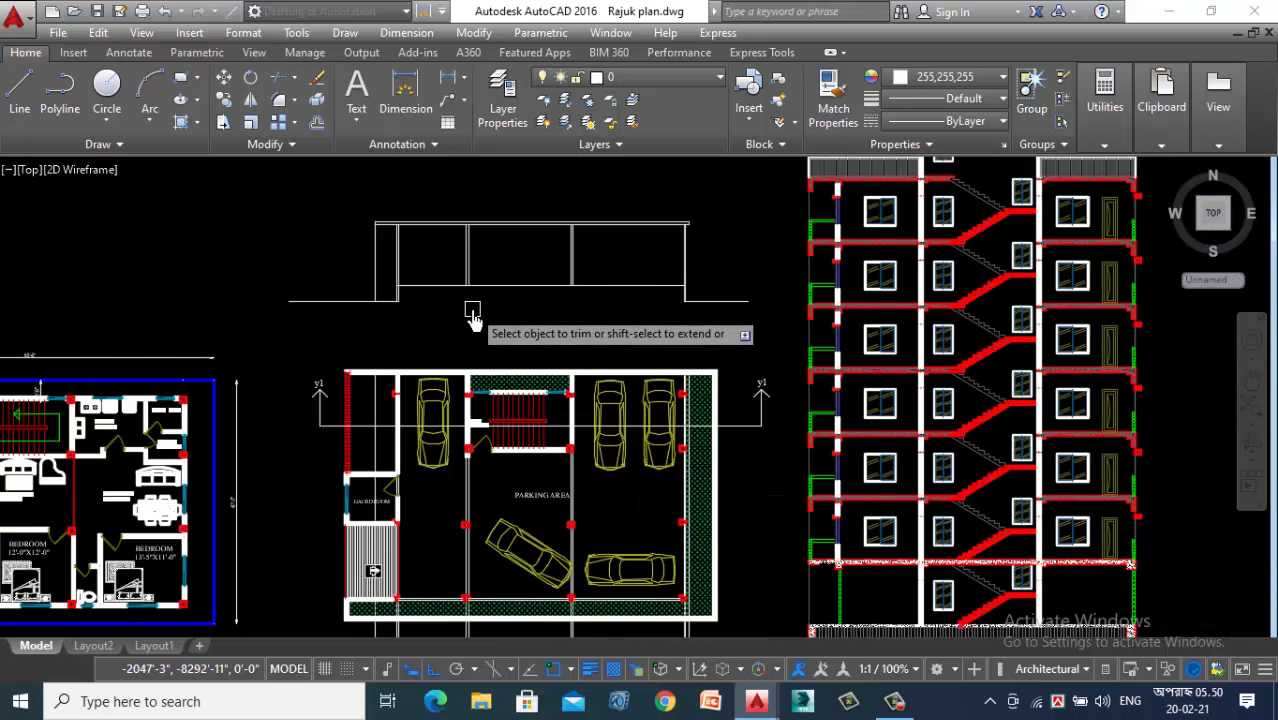
scroll(472, 314, "down", 2)
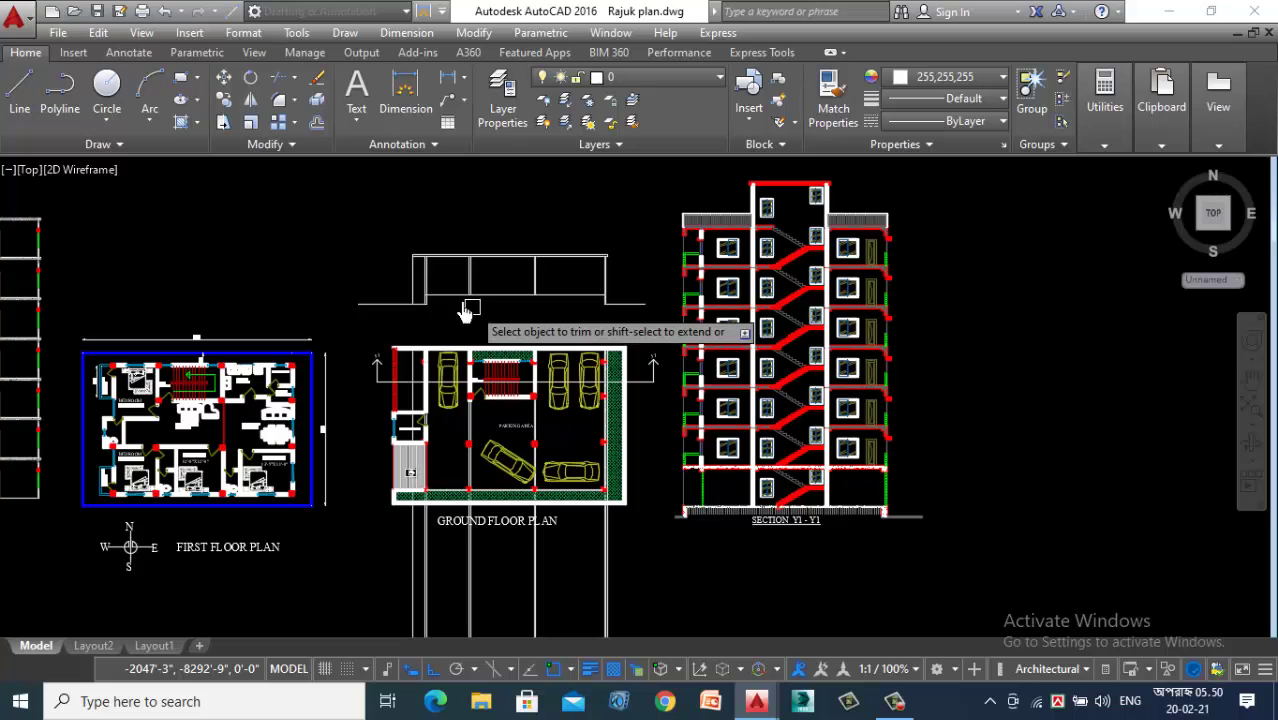
scroll(422, 280, "up", 4)
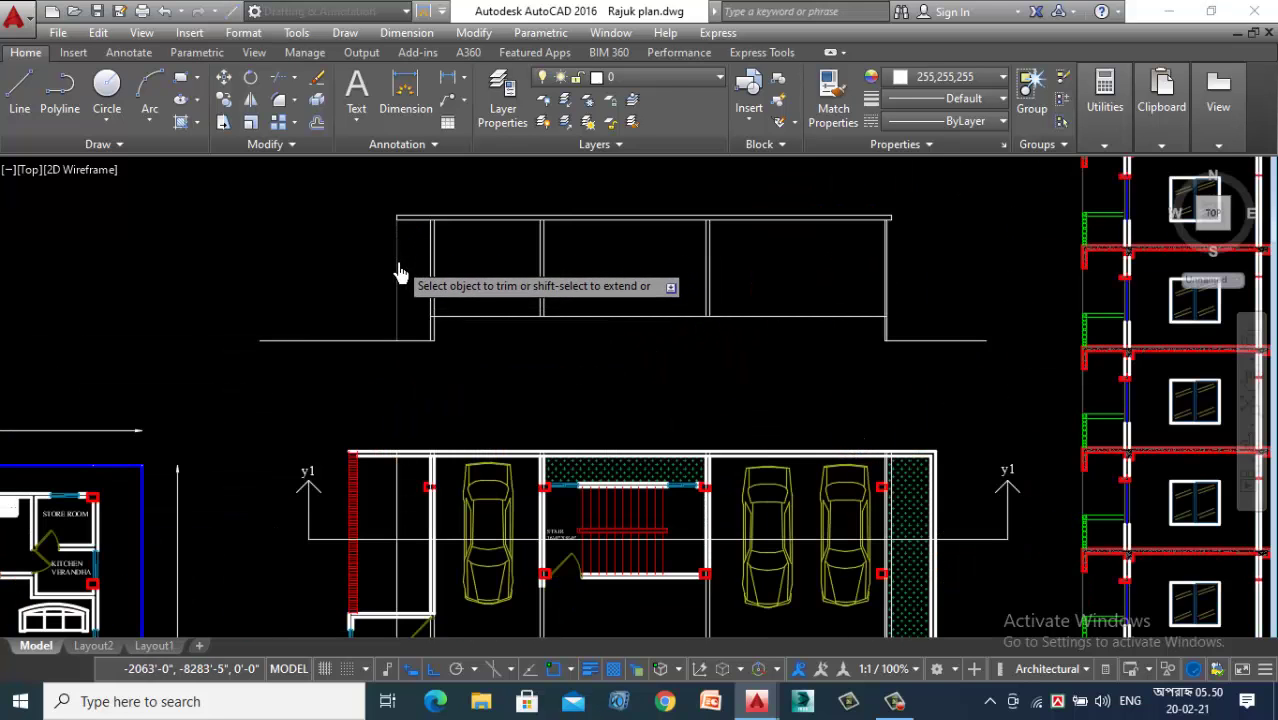
left_click(399, 274)
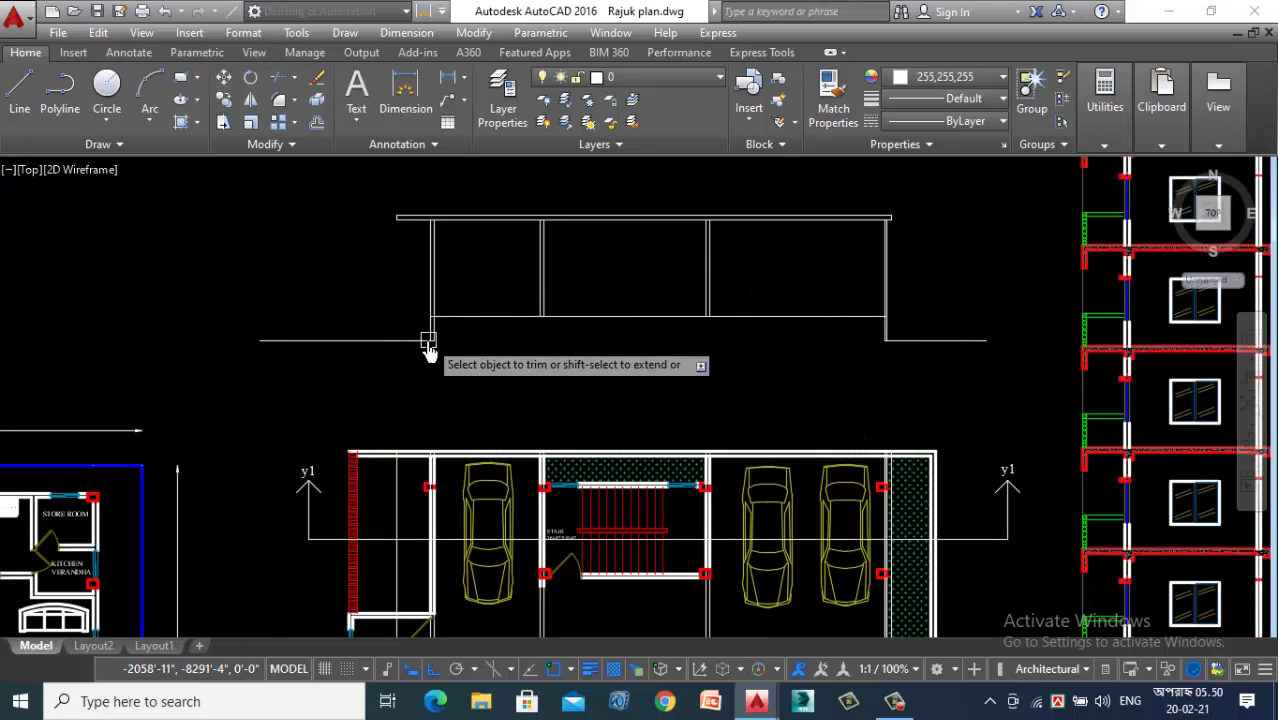
scroll(322, 300, "down", 2)
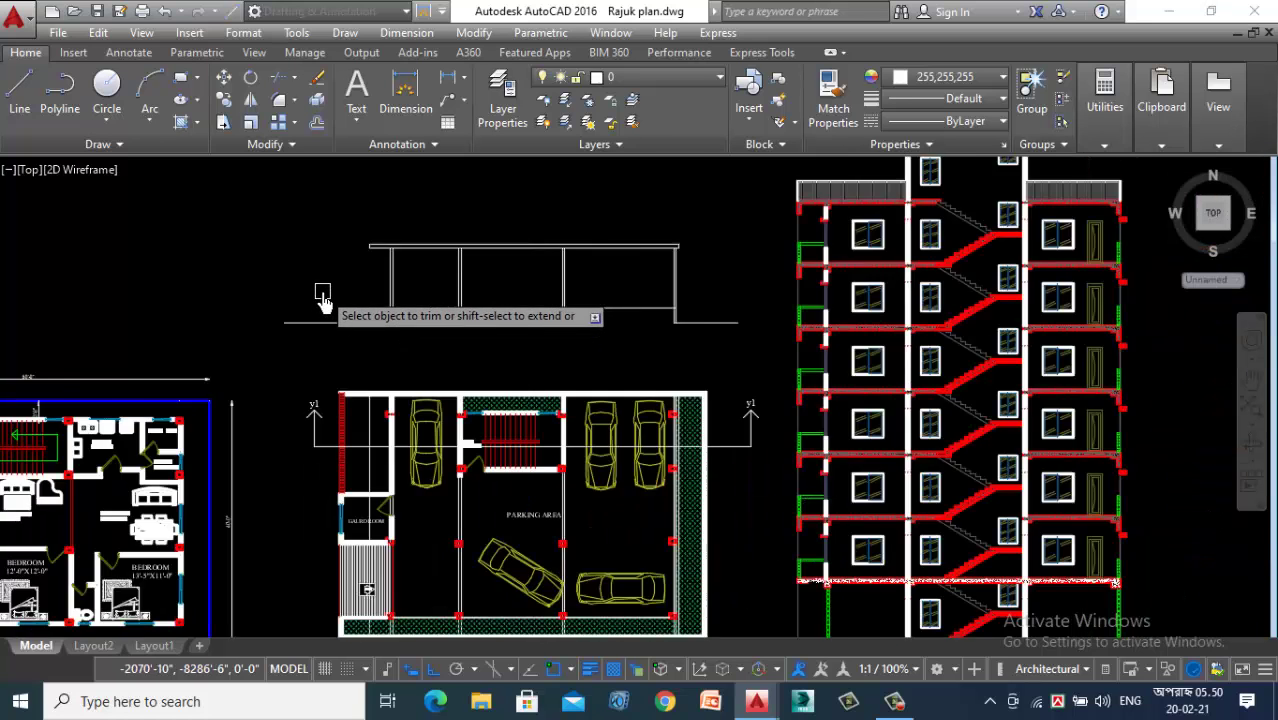
scroll(322, 298, "down", 3)
scroll(308, 294, "up", 3)
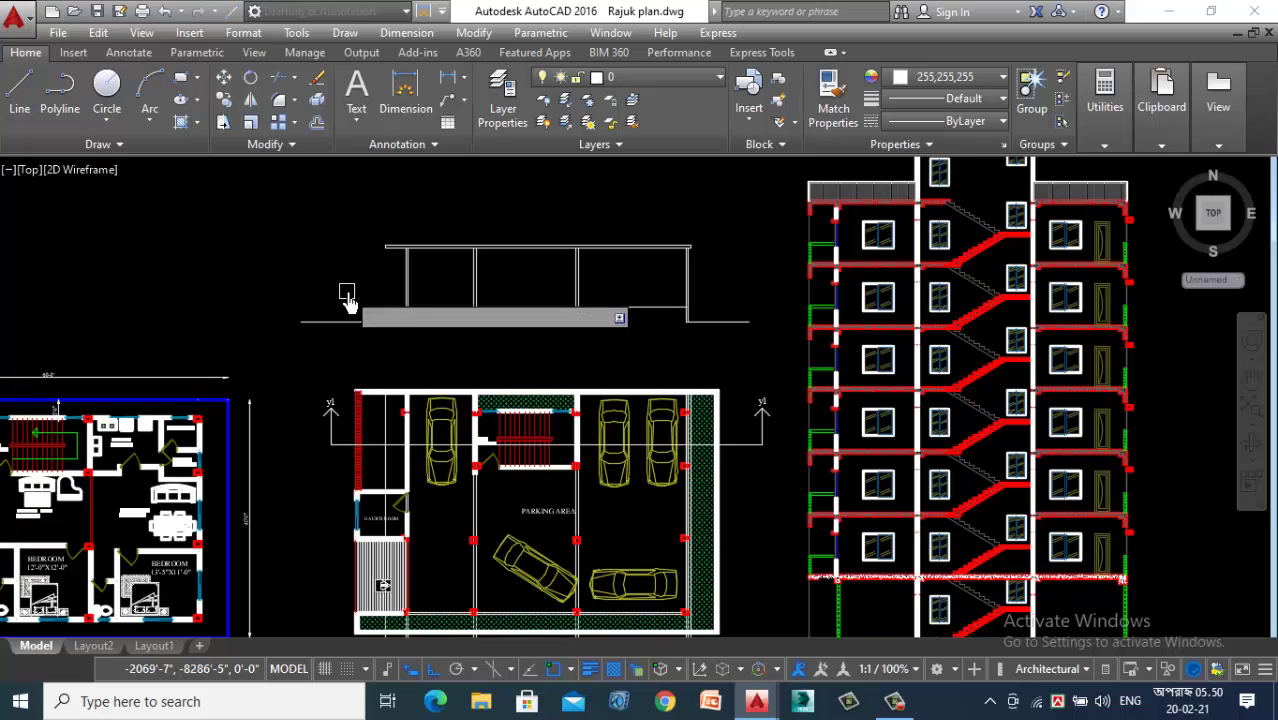
key("Escape")
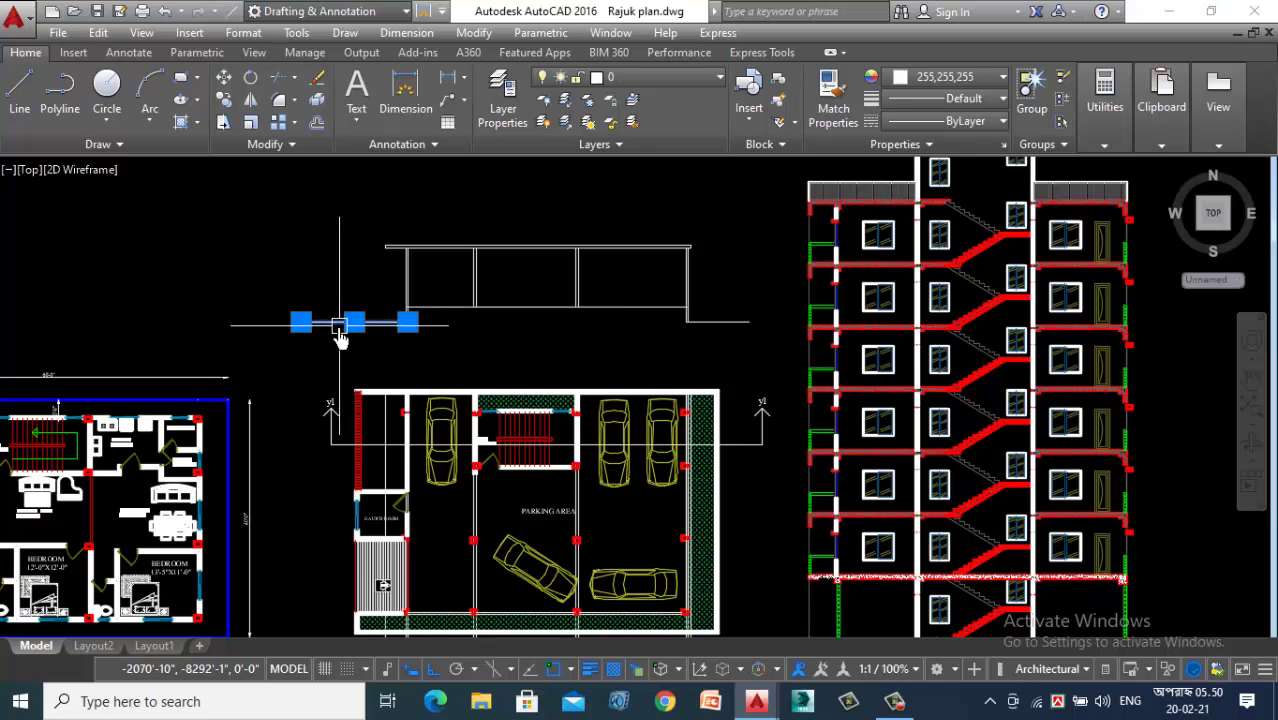
Step: Erase the ground line at the westernmost wall and move the shorter ground line from the easternmost wall into its place
scroll(770, 332, "up", 5)
left_click(512, 300)
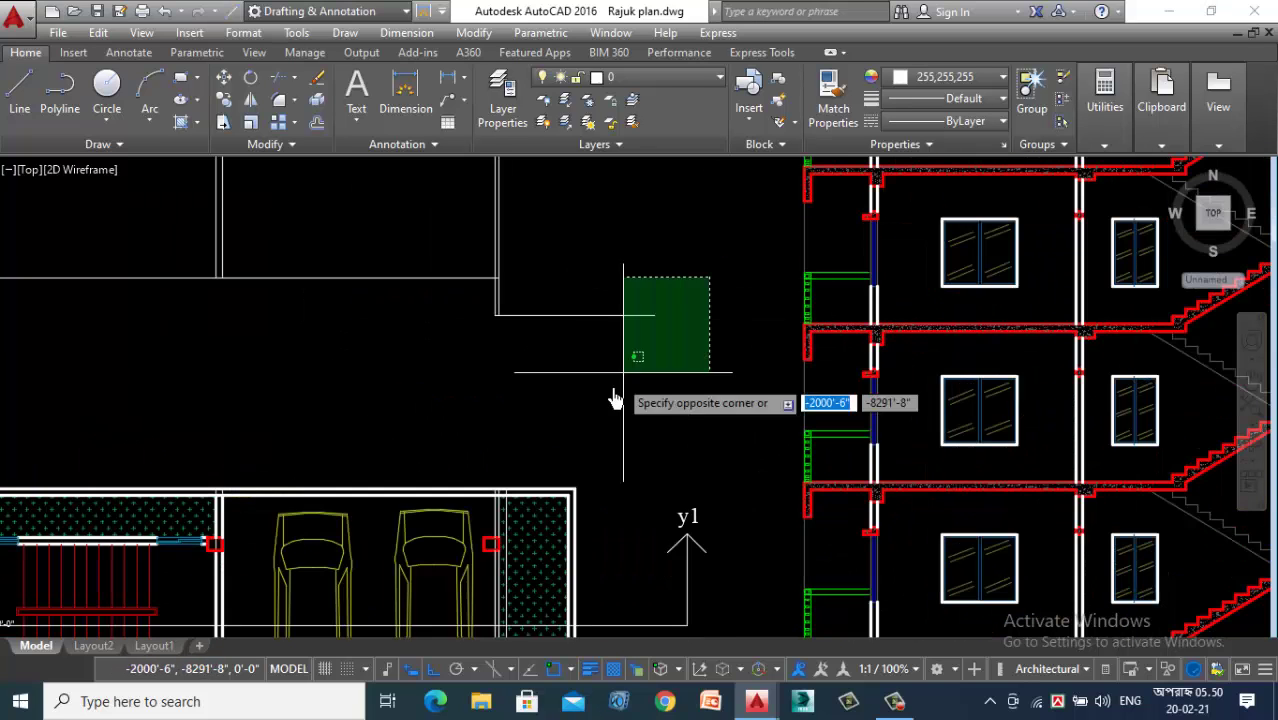
left_click(612, 402)
right_click(612, 402)
left_click(640, 360)
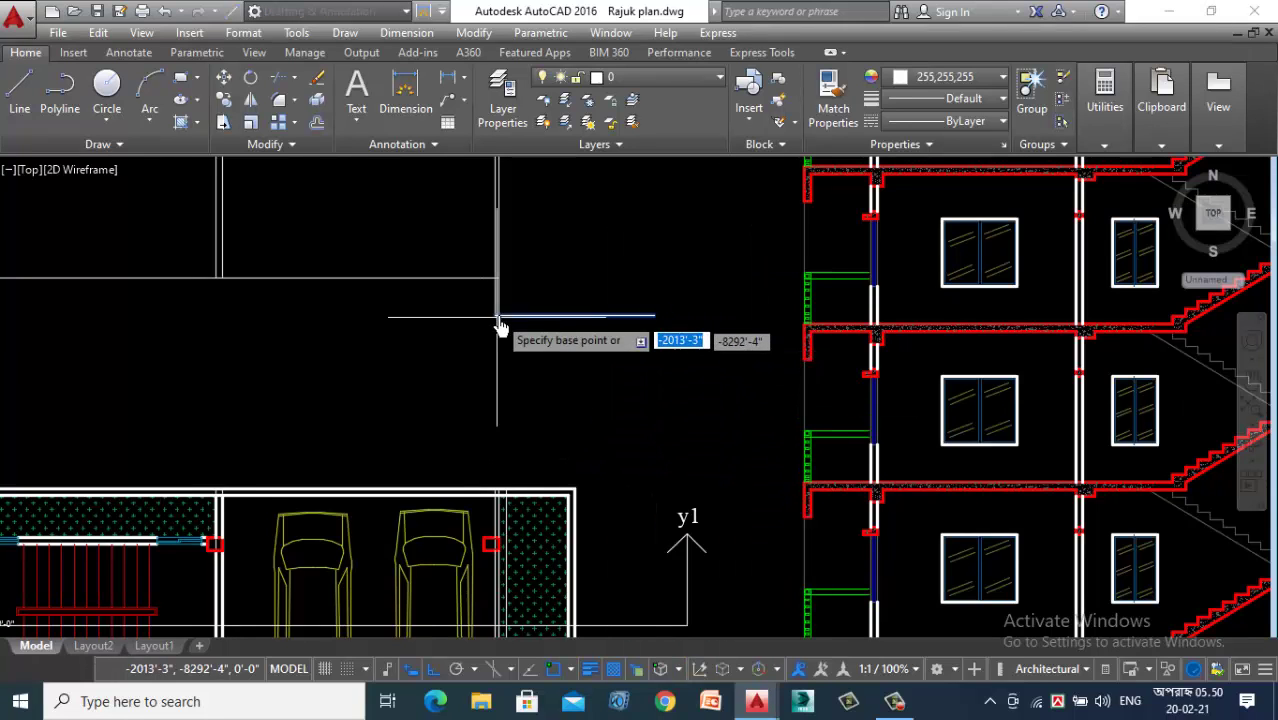
scroll(334, 348, "down", 5)
scroll(365, 337, "up", 6)
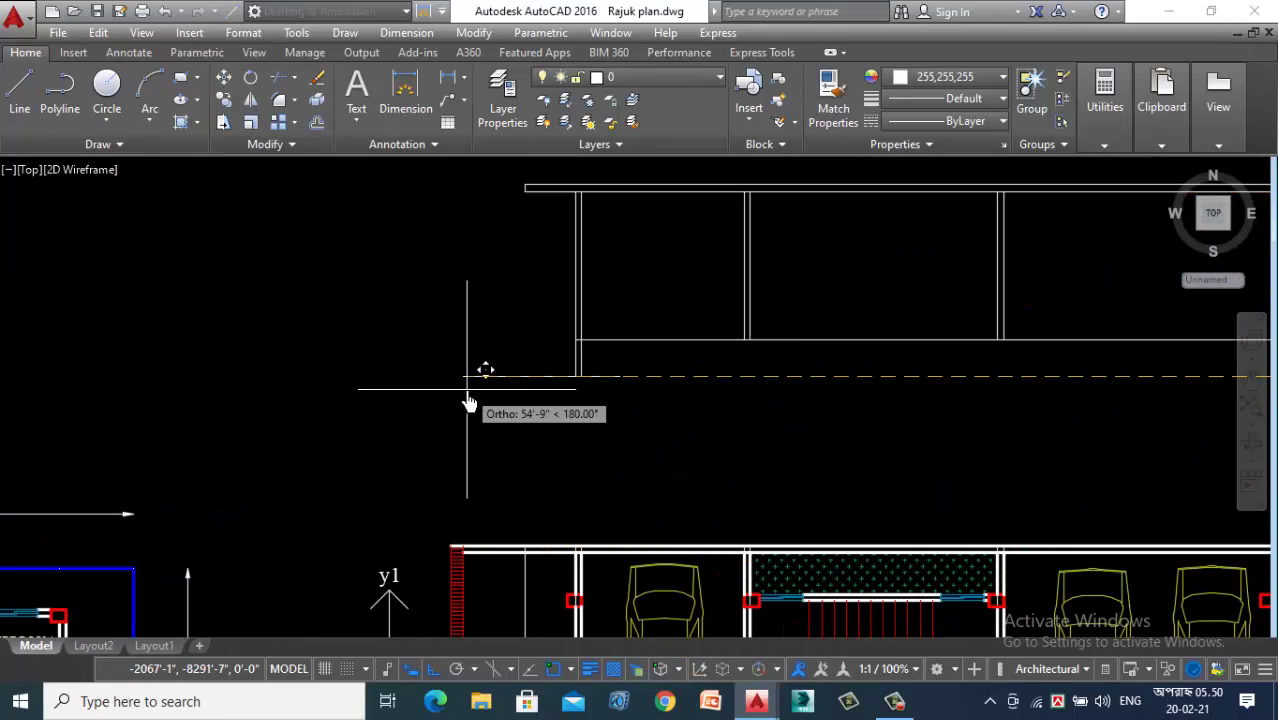
scroll(621, 377, "up", 4)
Step: Move the ground line so its east end meets the inner face of the westernmost wall
right_click(580, 418)
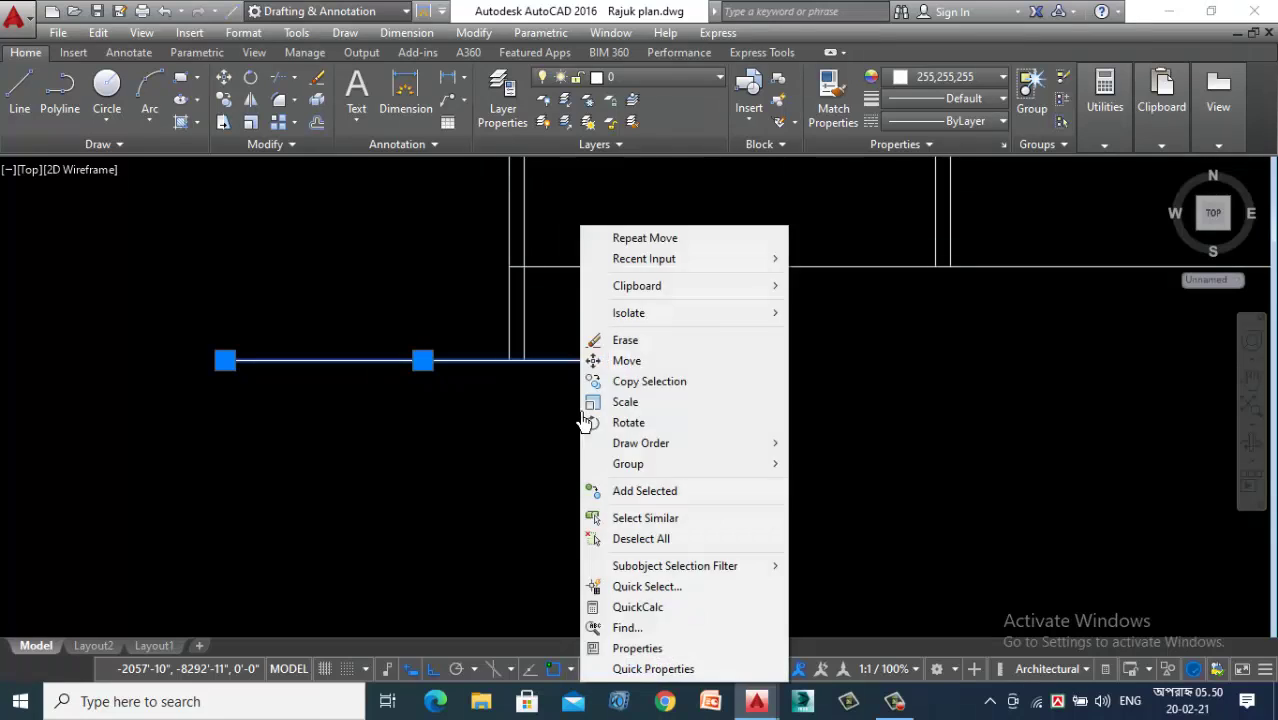
left_click(660, 362)
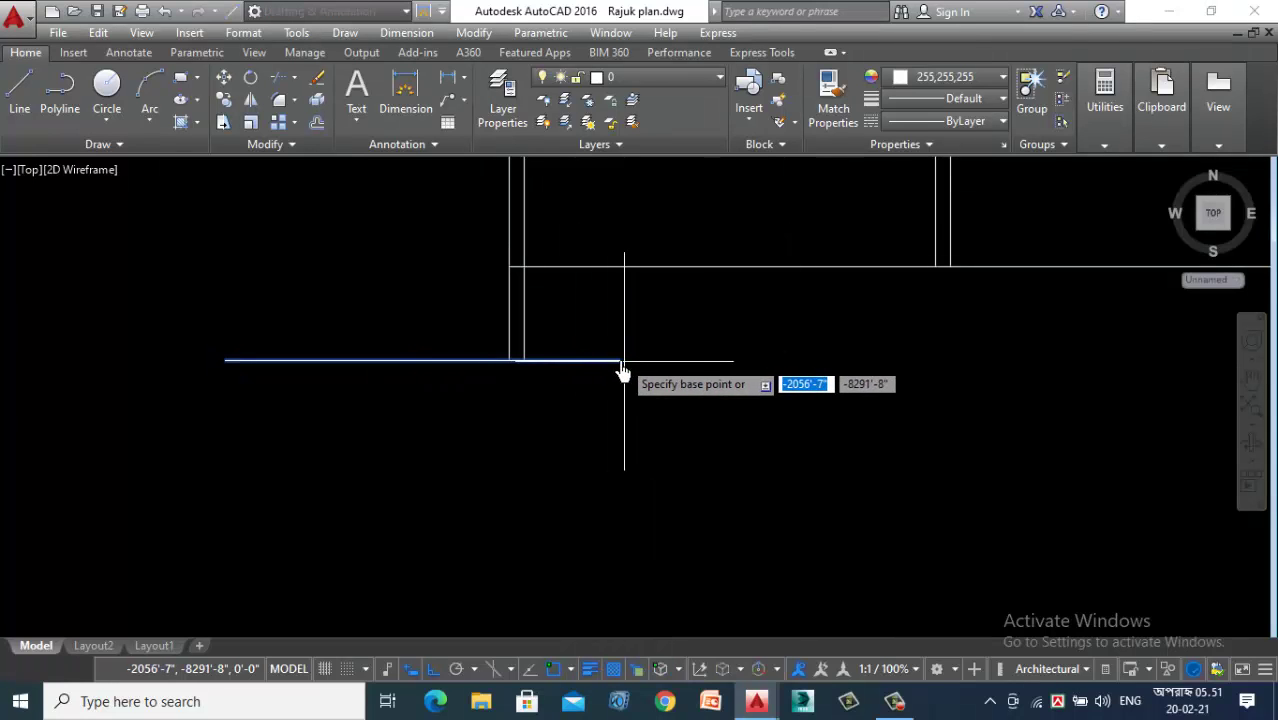
left_click(621, 364)
left_click(514, 374)
scroll(465, 438, "down", 3)
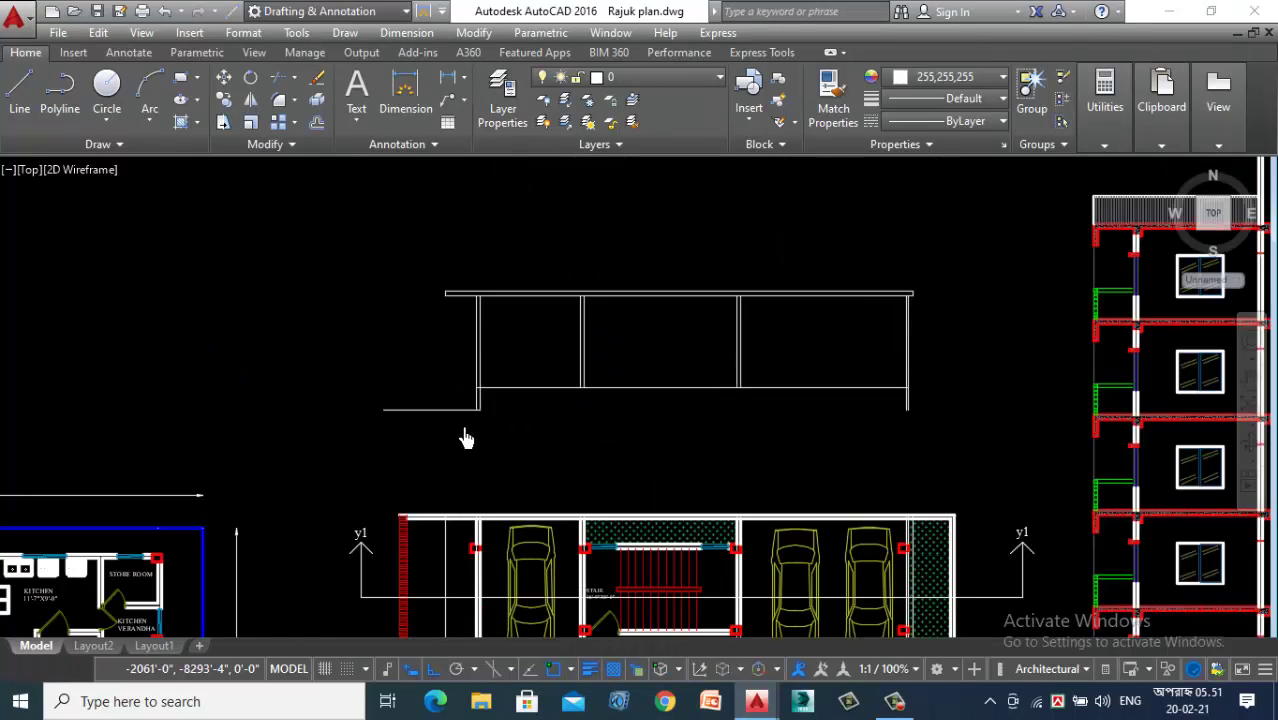
Step: Copy the ground line horizontally so its east end lies on the outer face of the easternmost wall
scroll(502, 265, "down", 4)
scroll(459, 354, "up", 6)
left_click(441, 327)
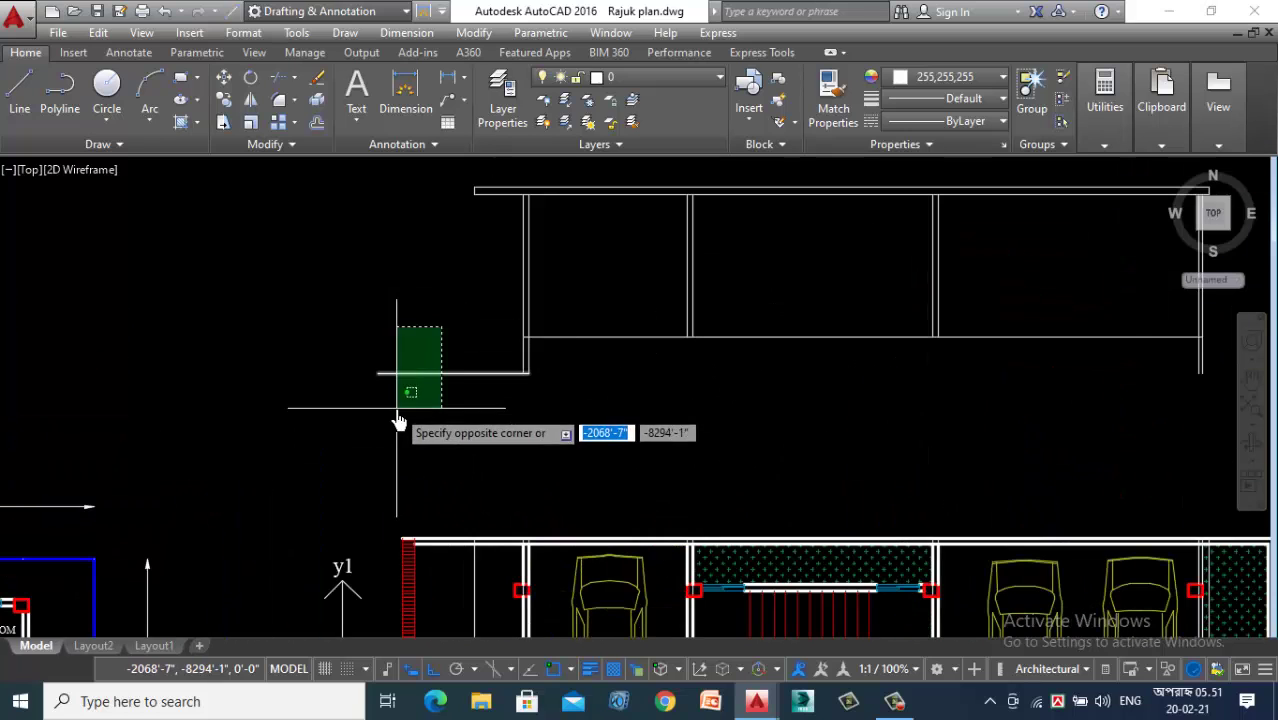
left_click(398, 420)
right_click(314, 300)
left_click(331, 370)
scroll(527, 390, "up", 3)
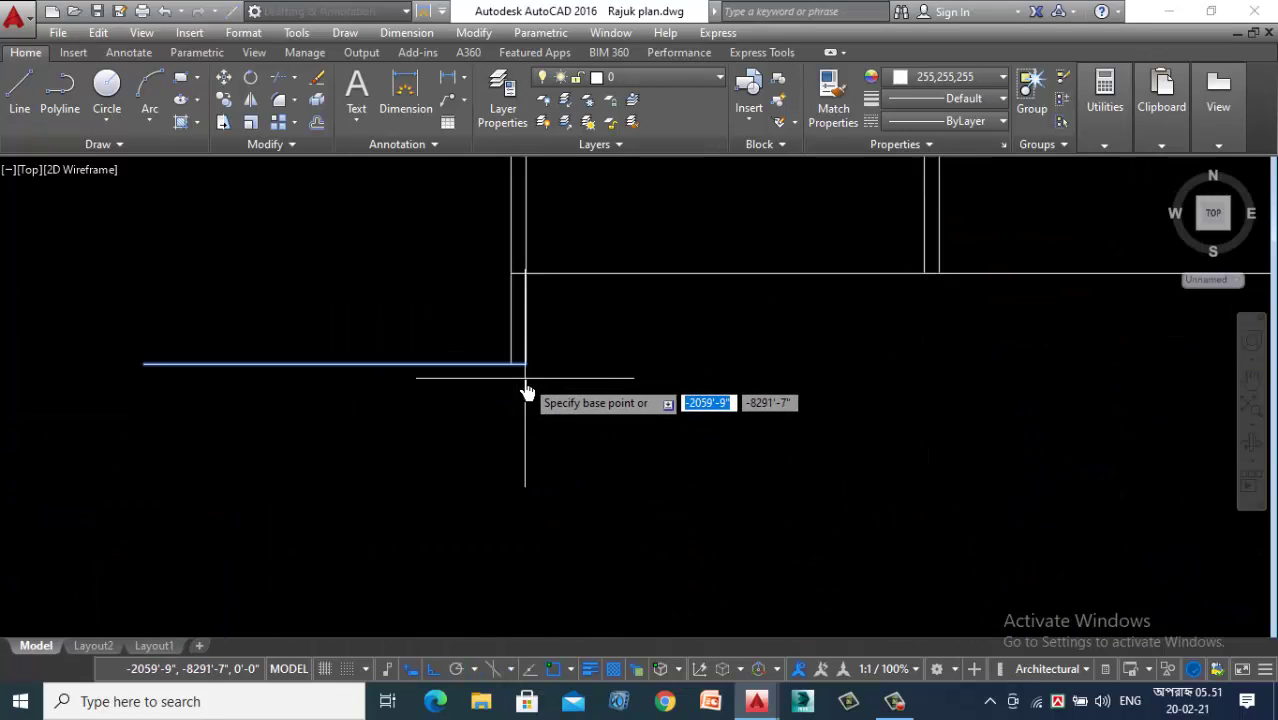
scroll(525, 375, "up", 2)
left_click(522, 355)
scroll(351, 471, "down", 5)
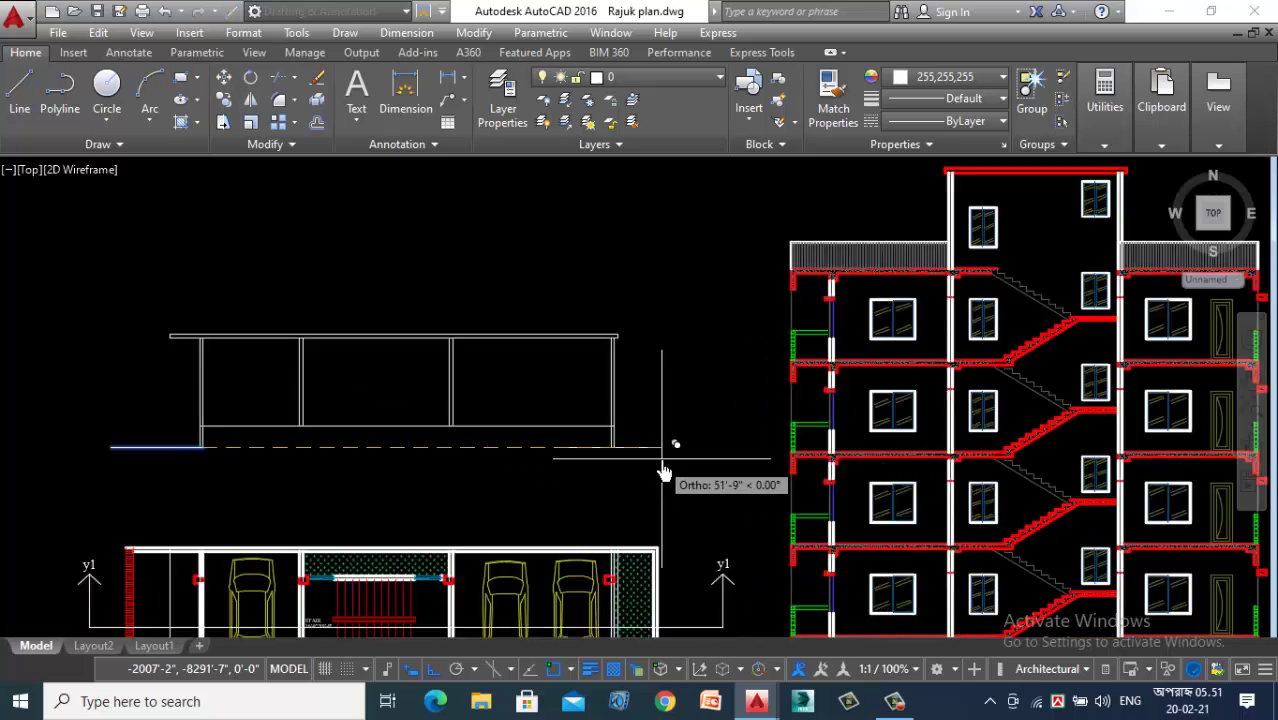
scroll(640, 460, "up", 4)
scroll(633, 538, "down", 2)
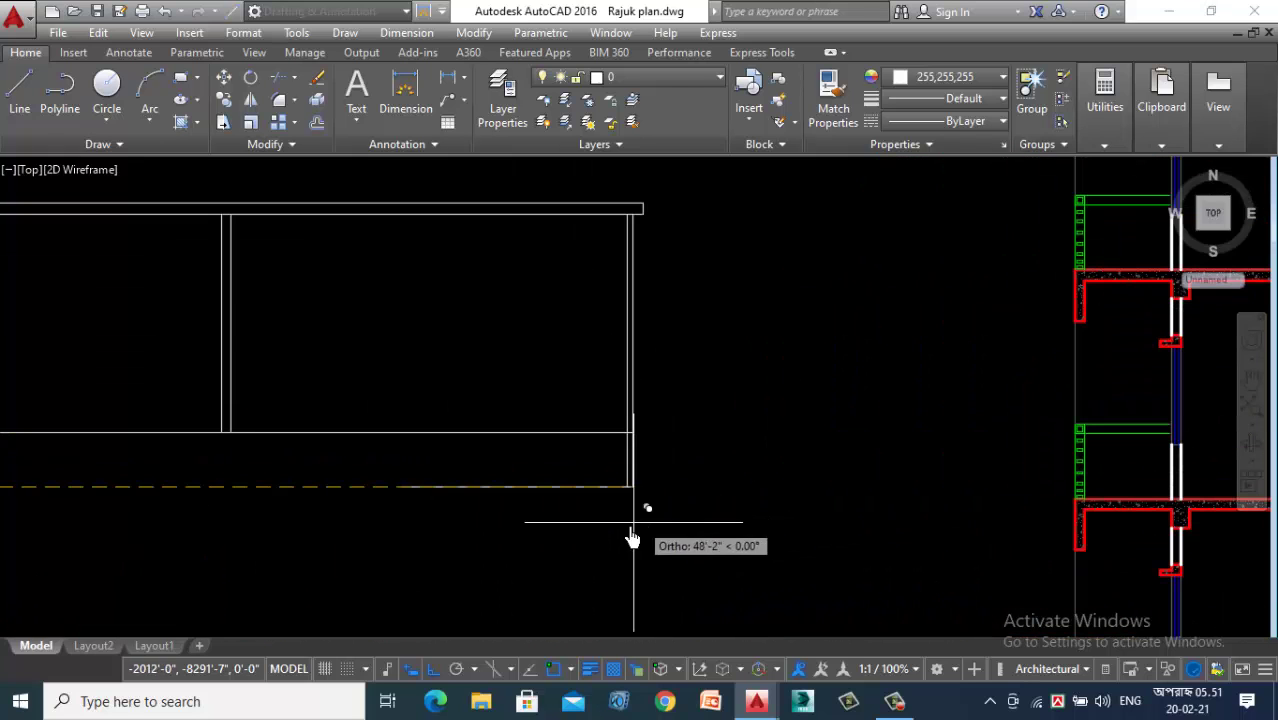
left_click(633, 526)
key("Escape")
Step: Move the copied ground line east so its west end meets the inner face of the easternmost wall
left_click(500, 488)
right_click(480, 526)
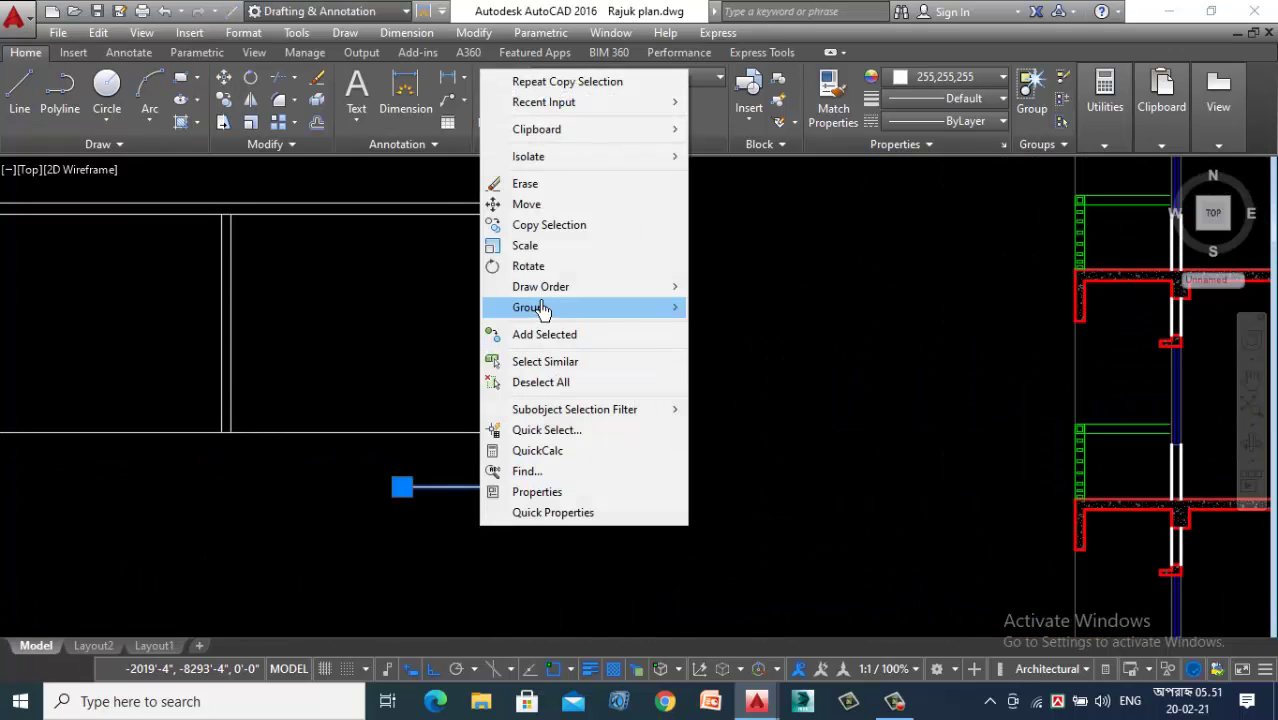
left_click(524, 204)
left_click(401, 487)
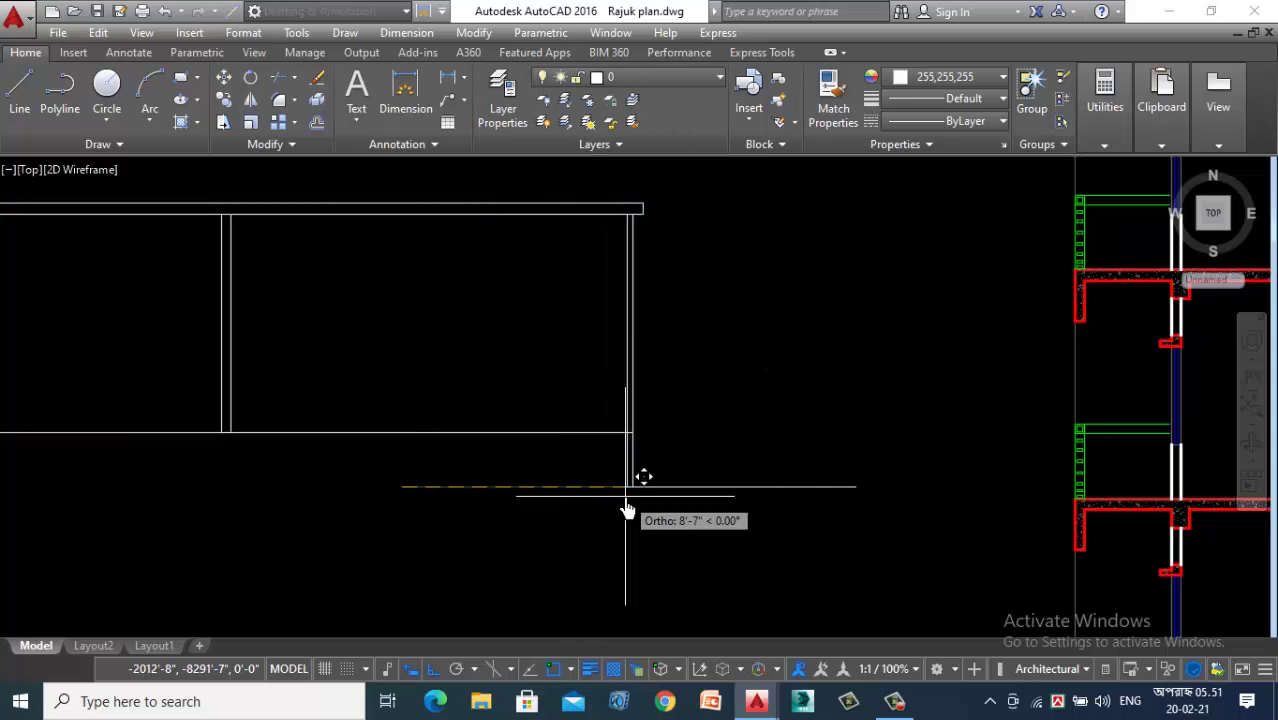
scroll(636, 497, "up", 3)
left_click(609, 477)
scroll(755, 508, "down", 6)
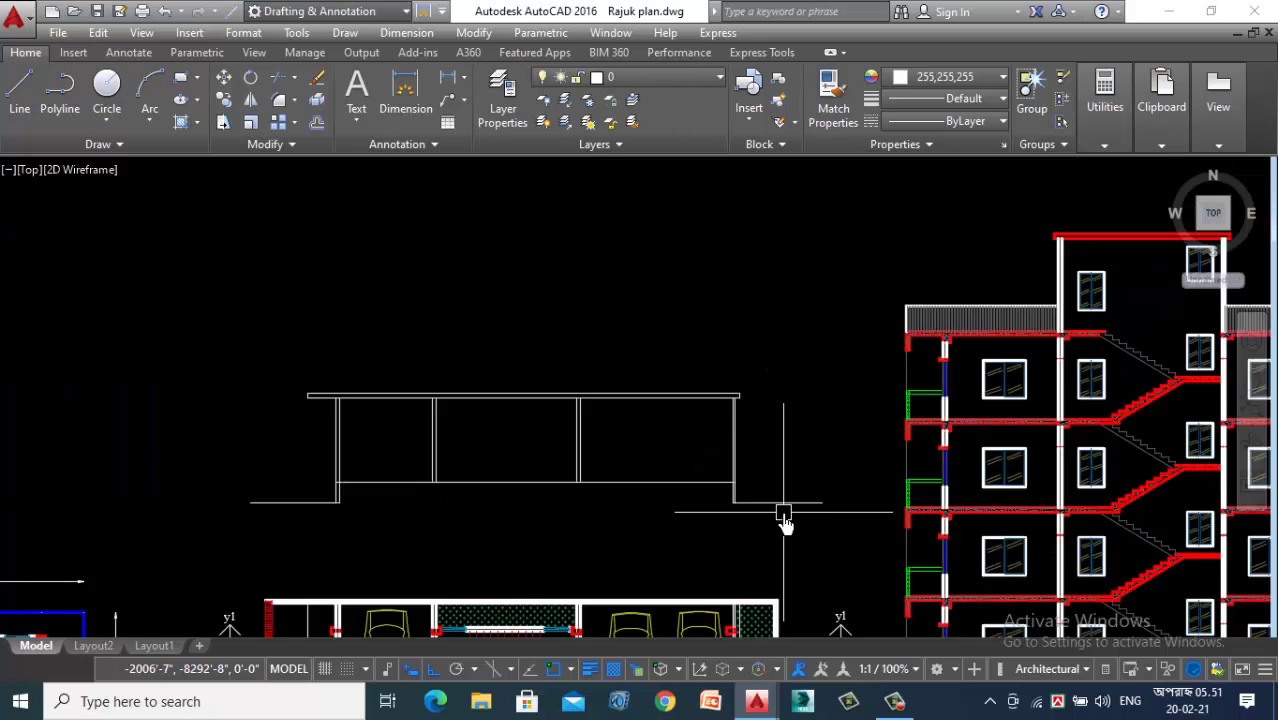
Step: Examine the section outline against the ground floor plan and the finished section beside it
scroll(755, 460, "down", 4)
scroll(627, 410, "up", 4)
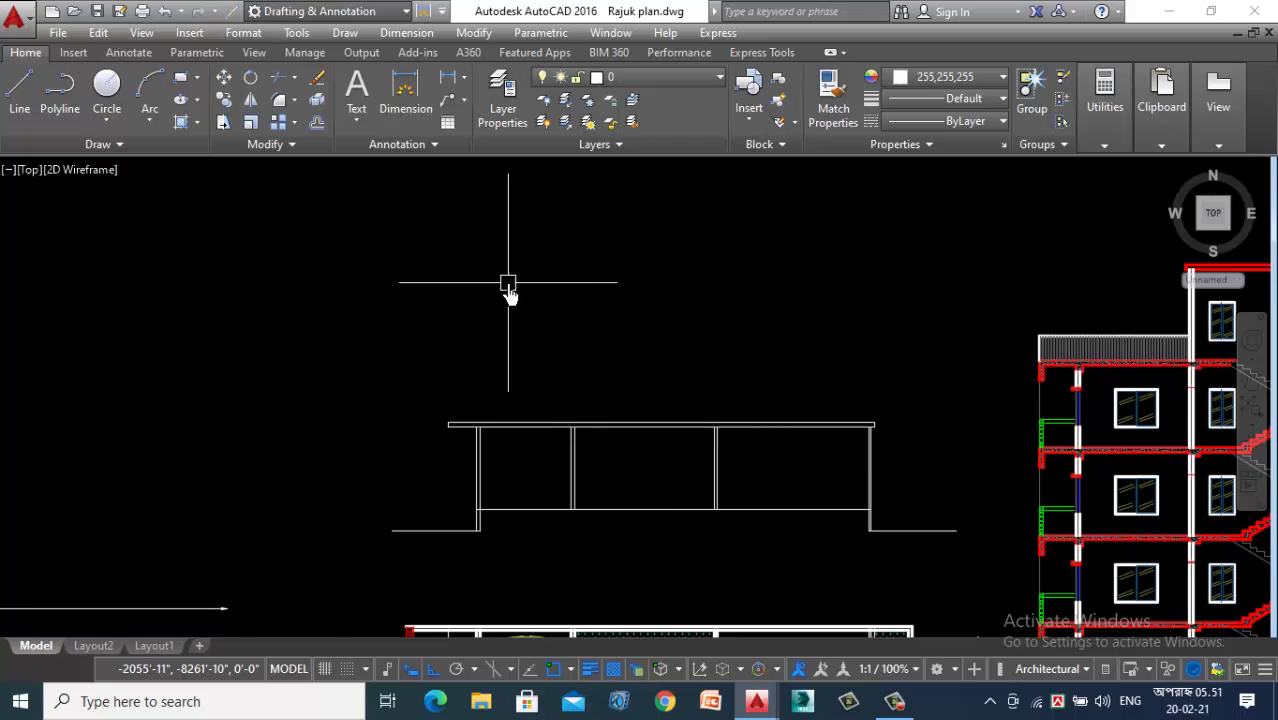
scroll(508, 284, "down", 2)
scroll(715, 423, "up", 2)
scroll(677, 470, "up", 2)
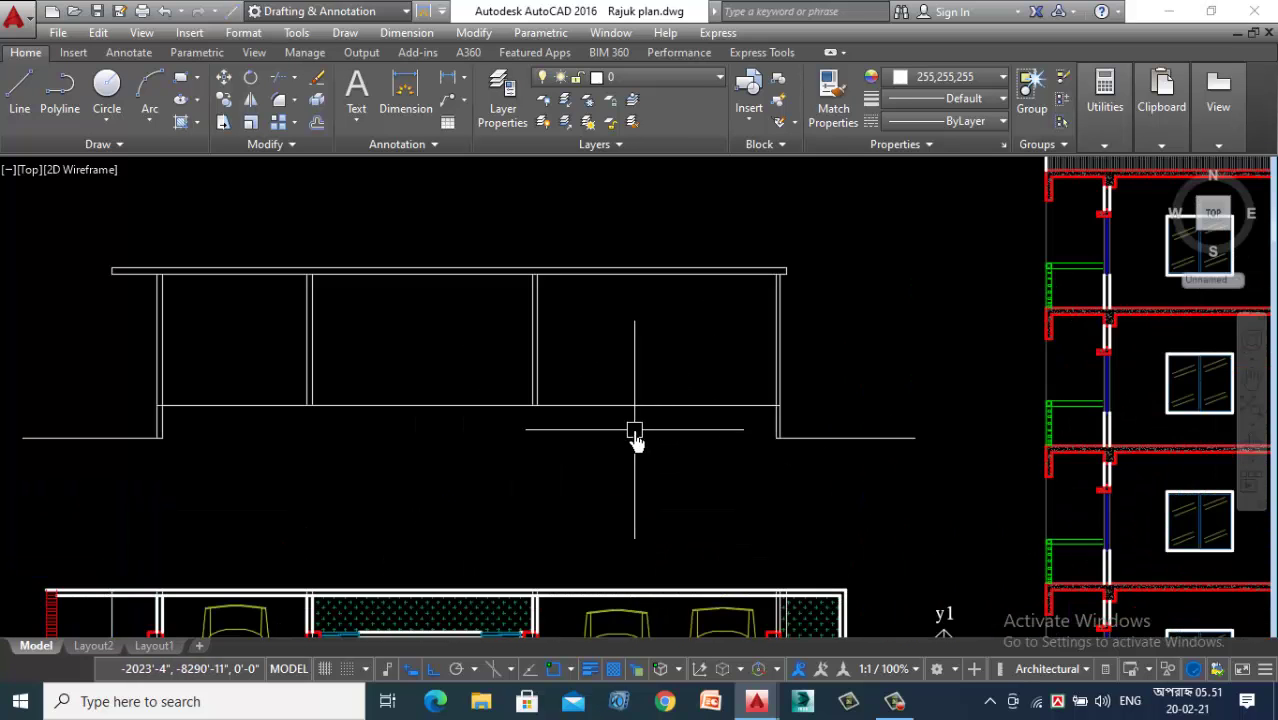
scroll(605, 354, "down", 4)
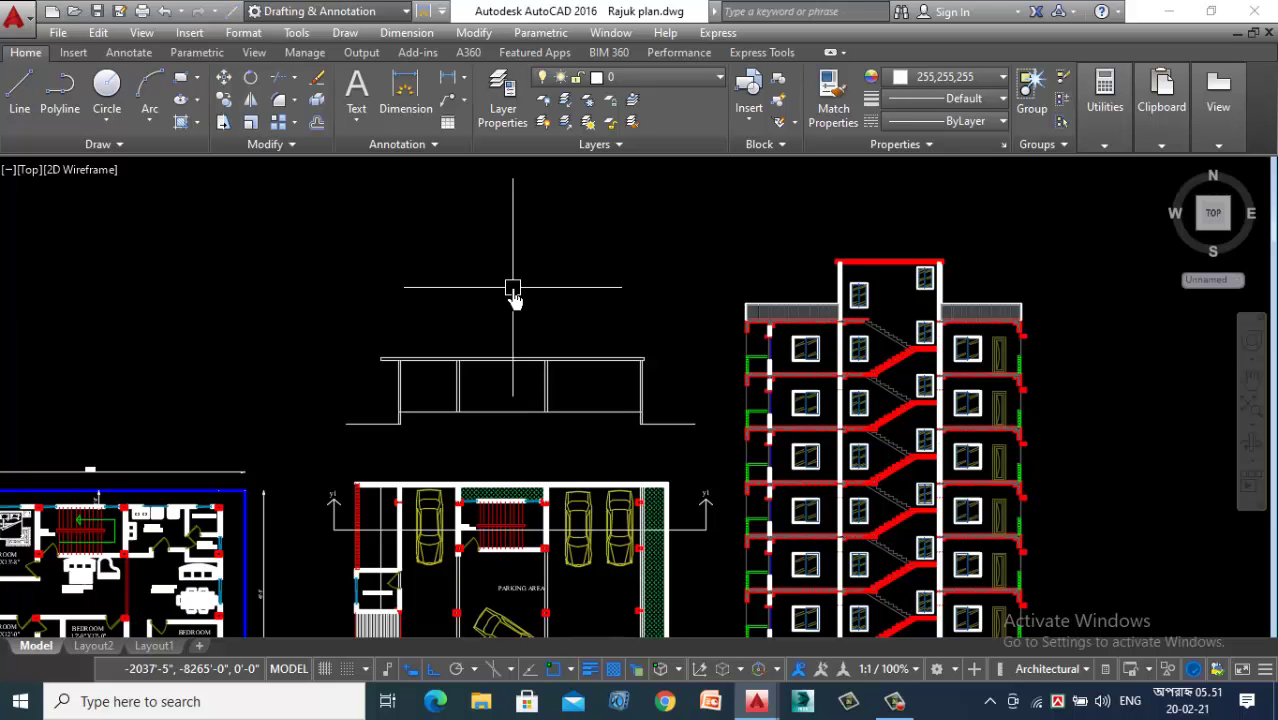
scroll(581, 452, "up", 2)
scroll(605, 404, "up", 2)
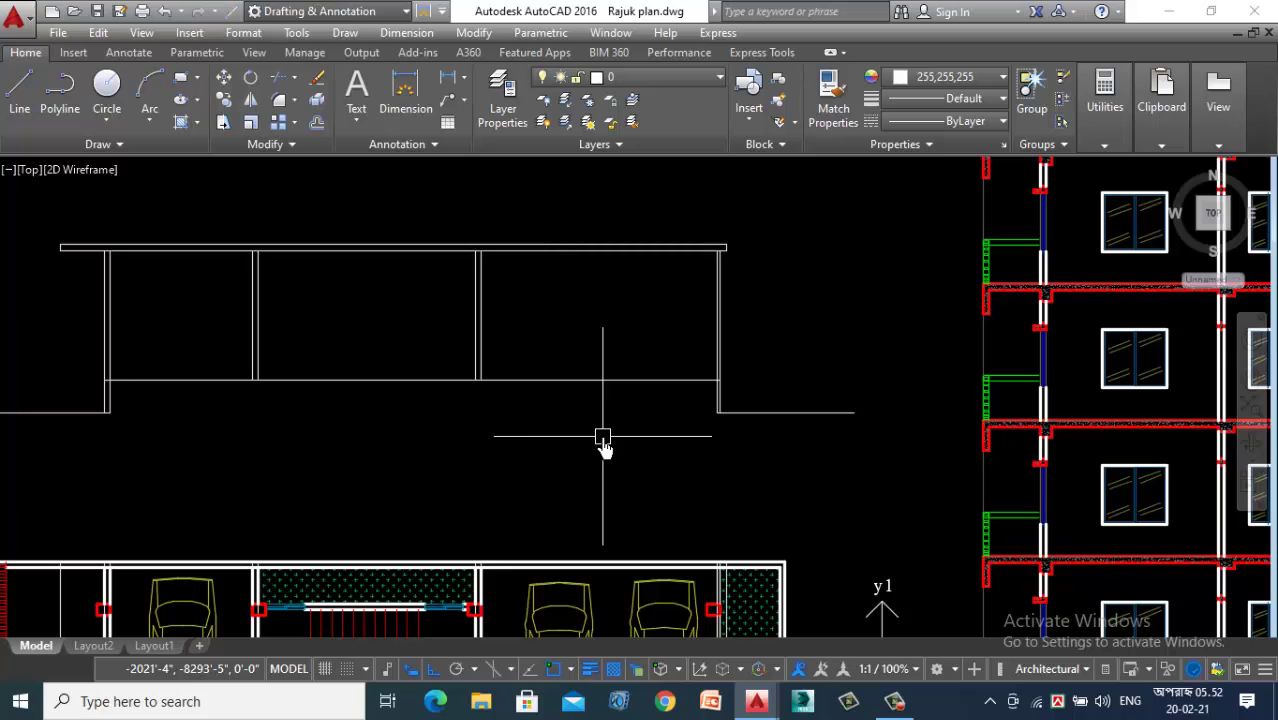
Step: Offset the section's plinth line 5" downward to form the floor slab thickness
key("Return")
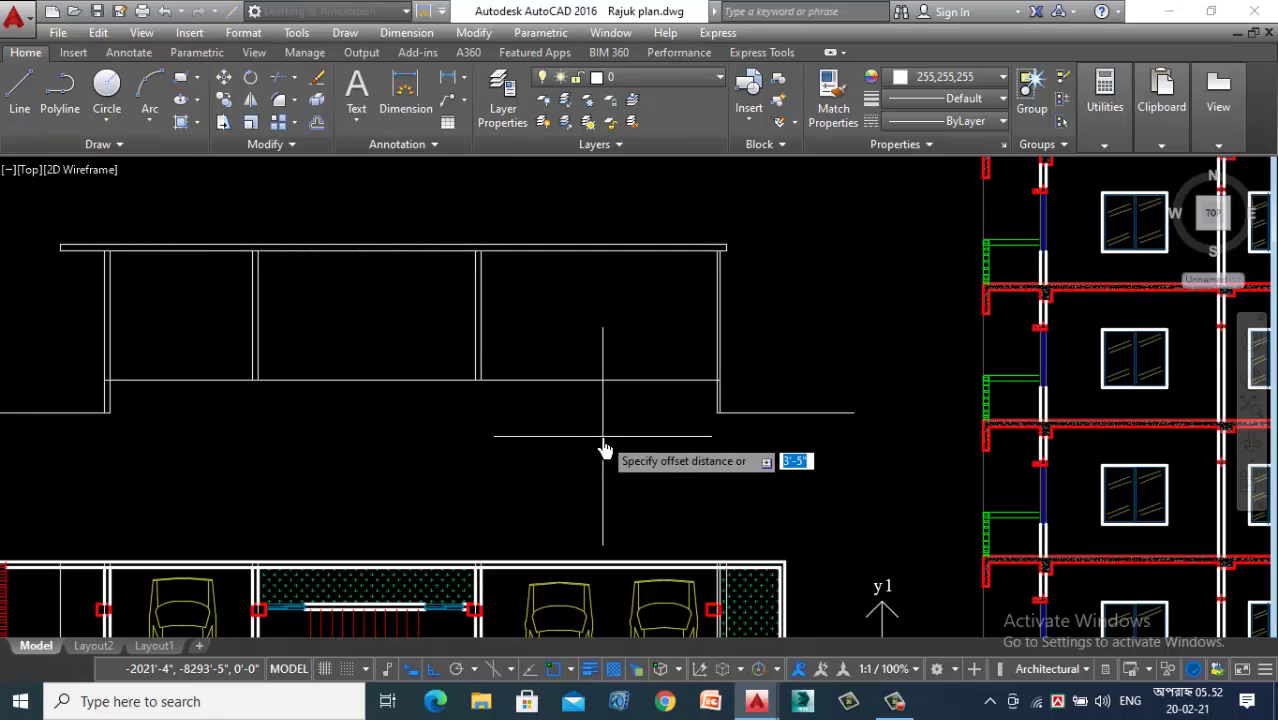
type("5")
key("Return")
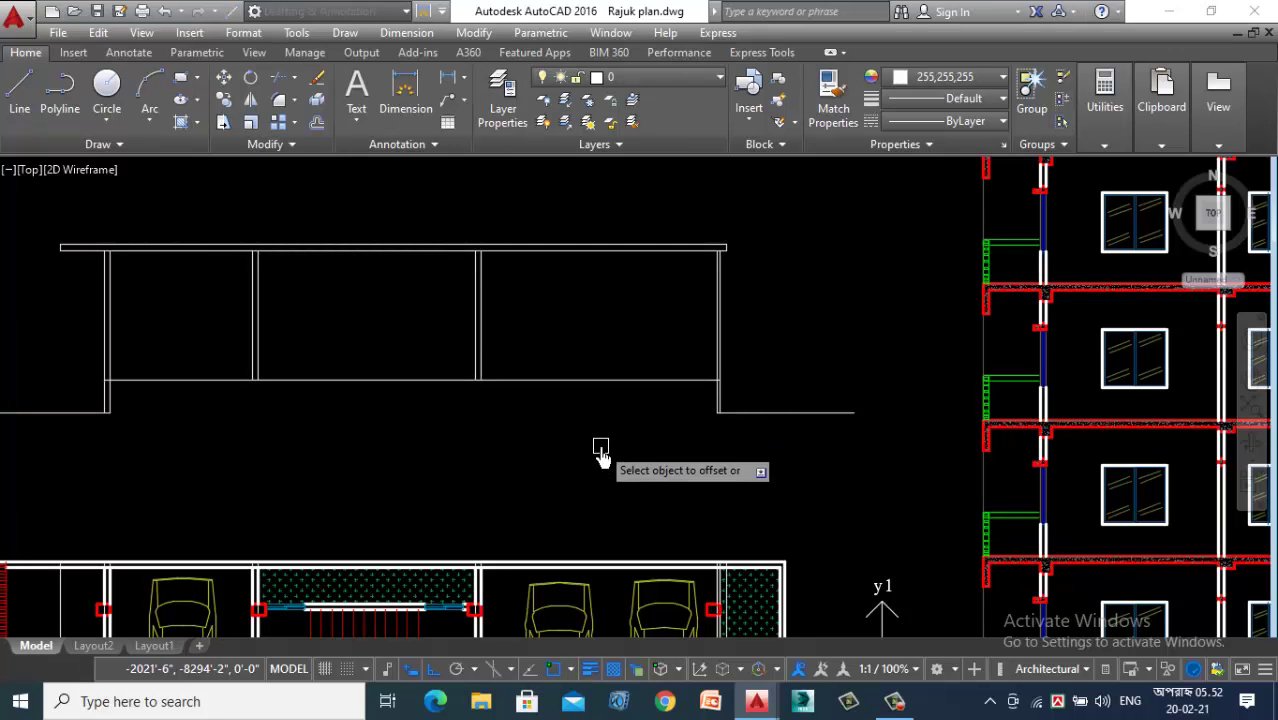
left_click(598, 381)
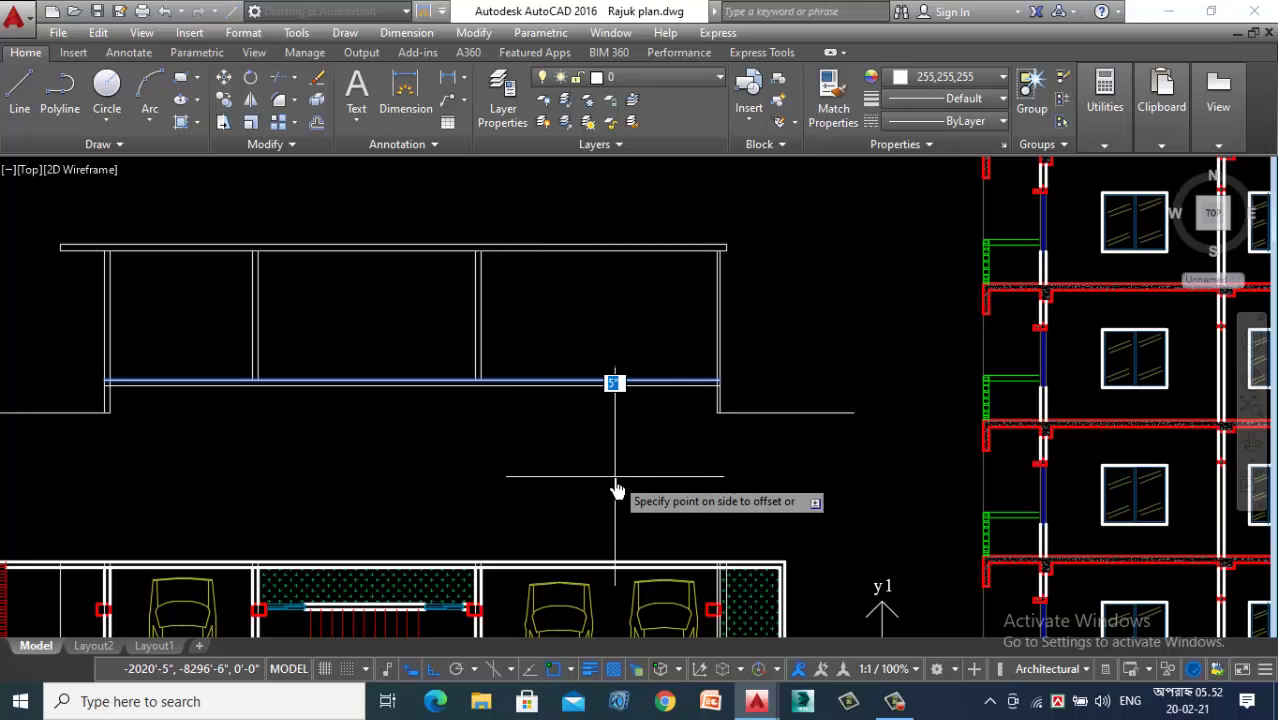
left_click(616, 490)
scroll(685, 388, "up", 2)
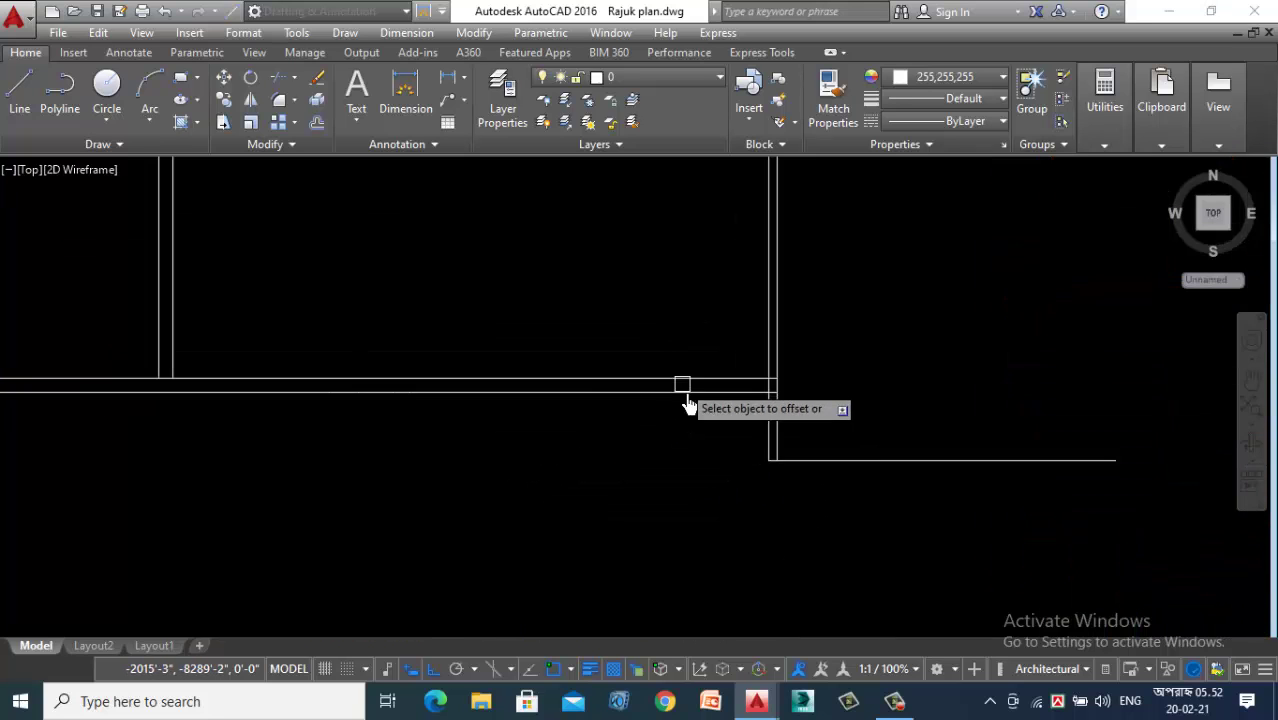
Step: Examine the base of the finished Section Y1-Y1 and compare it with the new section outline
scroll(727, 466, "down", 2)
scroll(696, 443, "down", 4)
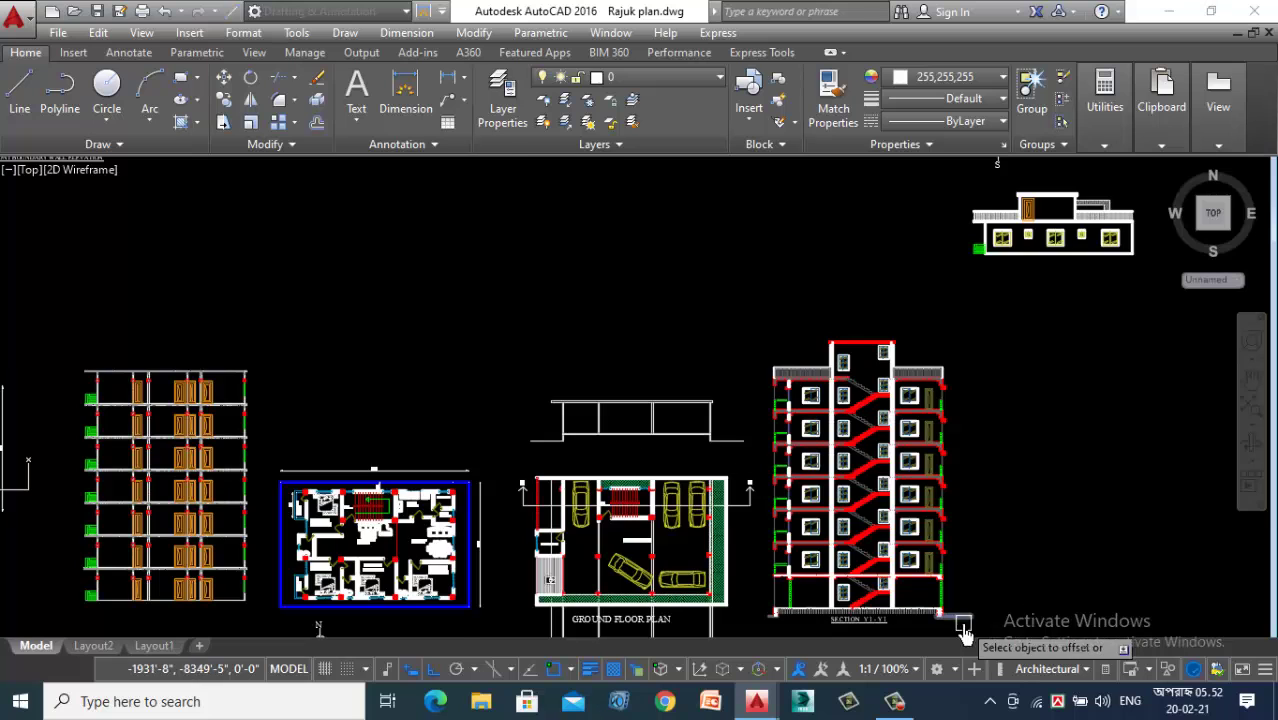
scroll(869, 625, "up", 5)
scroll(967, 526, "down", 4)
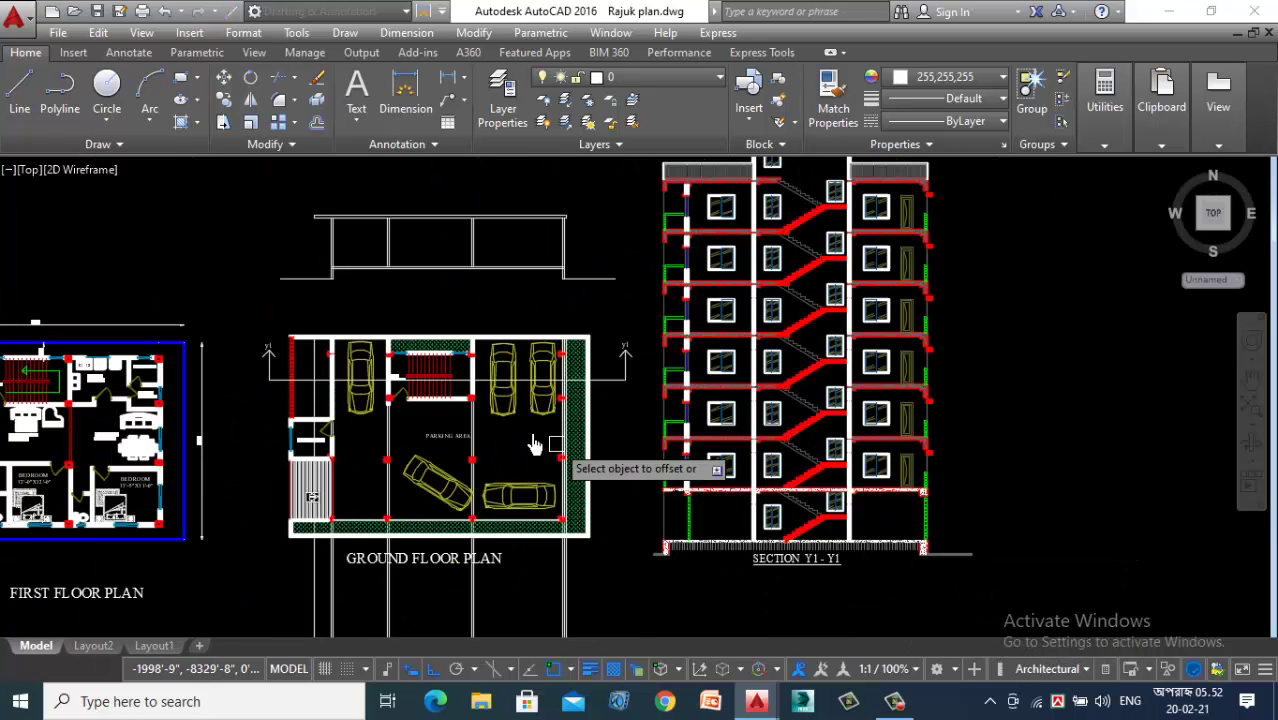
scroll(565, 467, "down", 2)
scroll(458, 324, "up", 4)
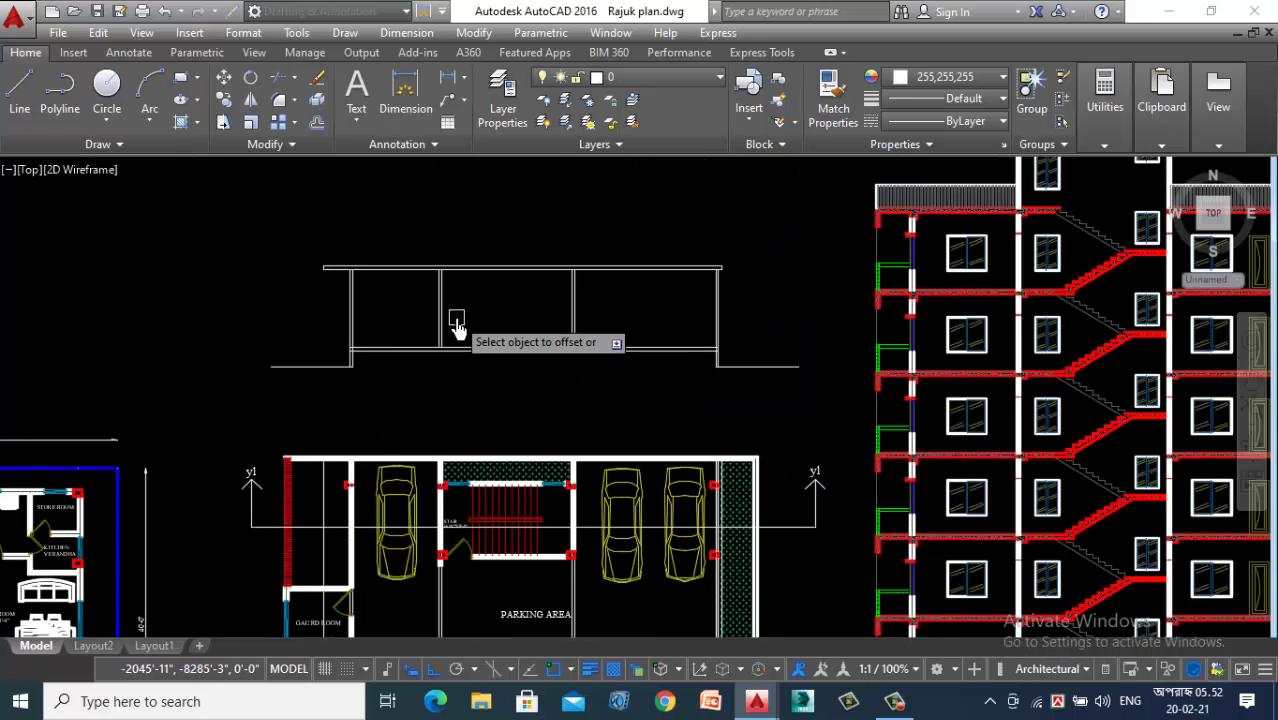
scroll(481, 398, "down", 2)
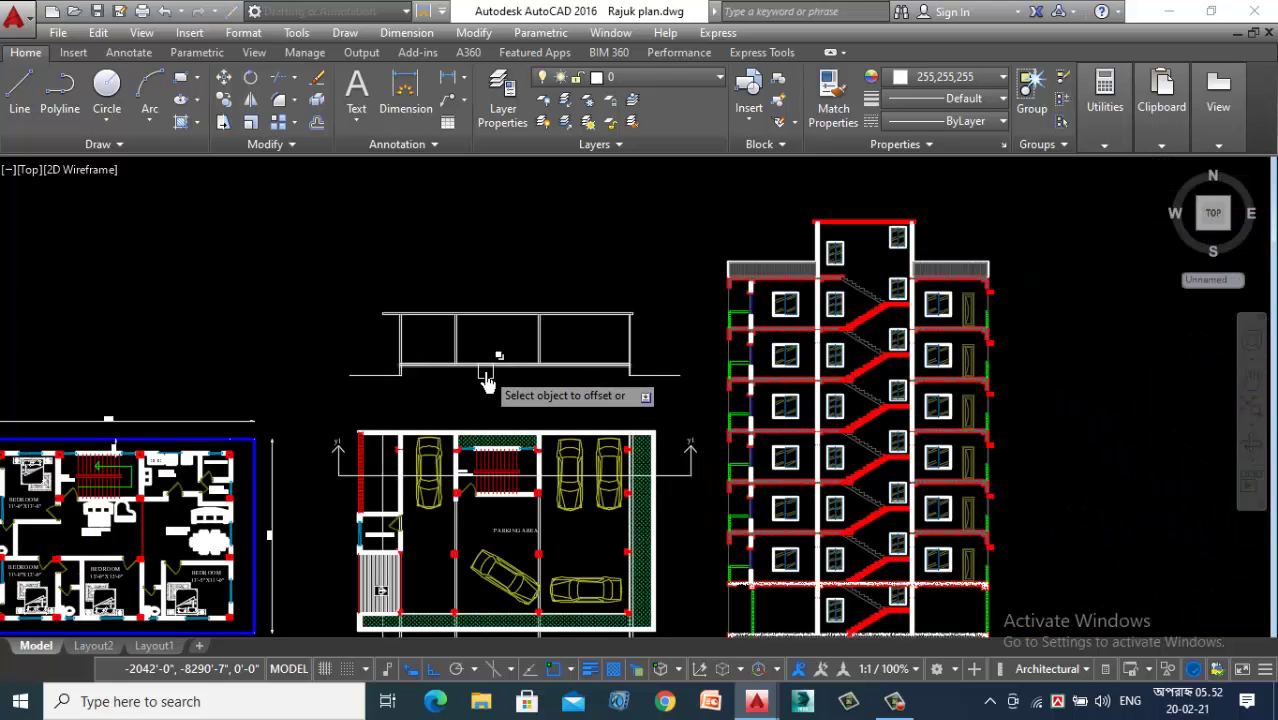
scroll(491, 368, "down", 2)
scroll(487, 373, "up", 2)
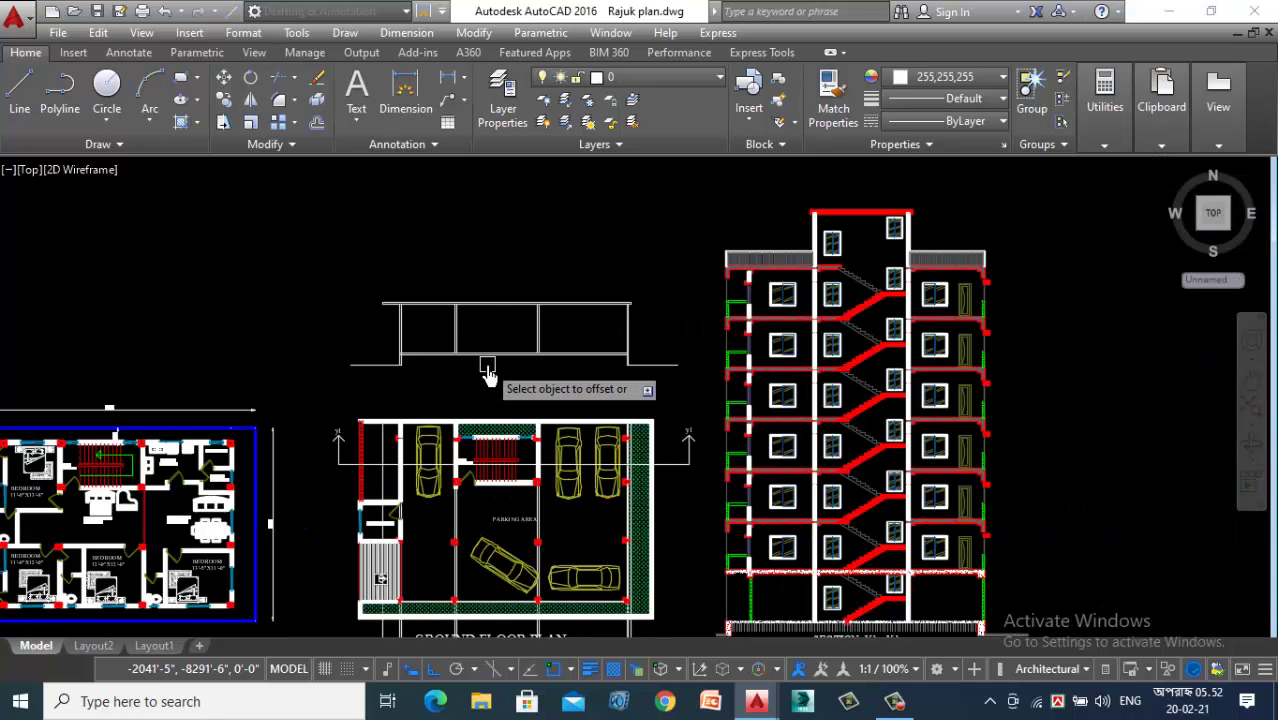
left_click(487, 364)
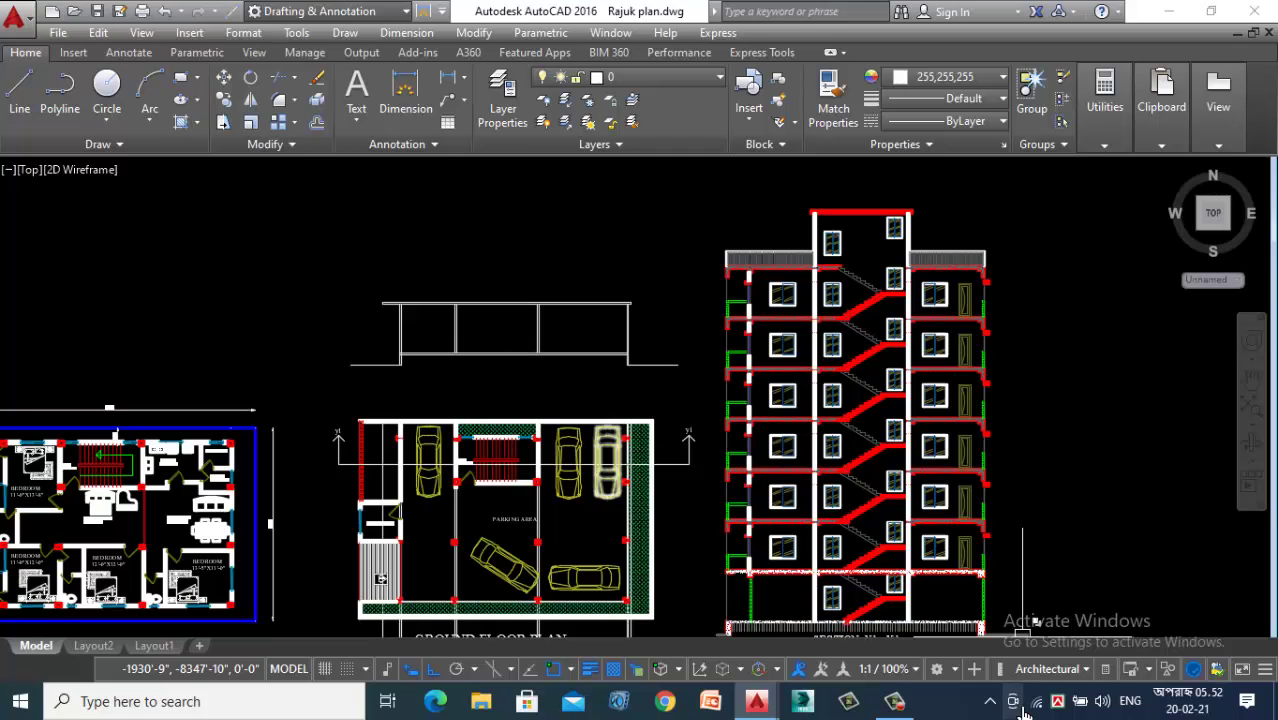
left_click(895, 703)
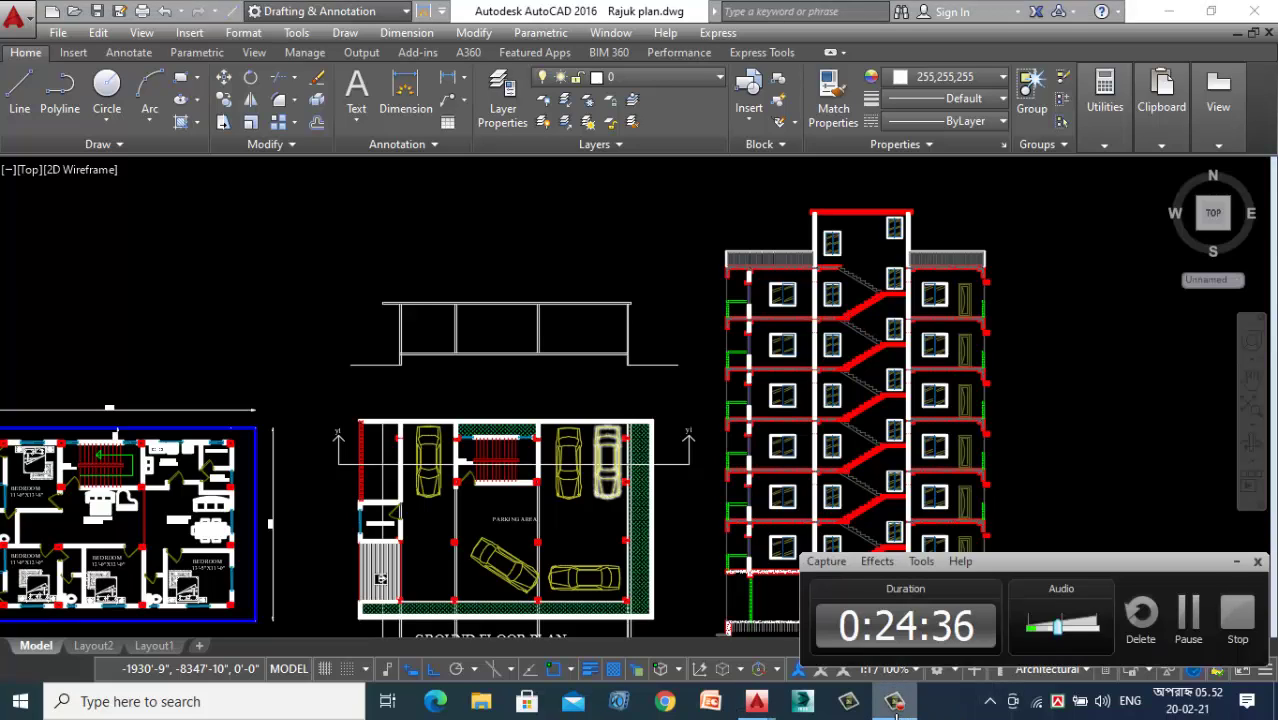
left_click(1237, 563)
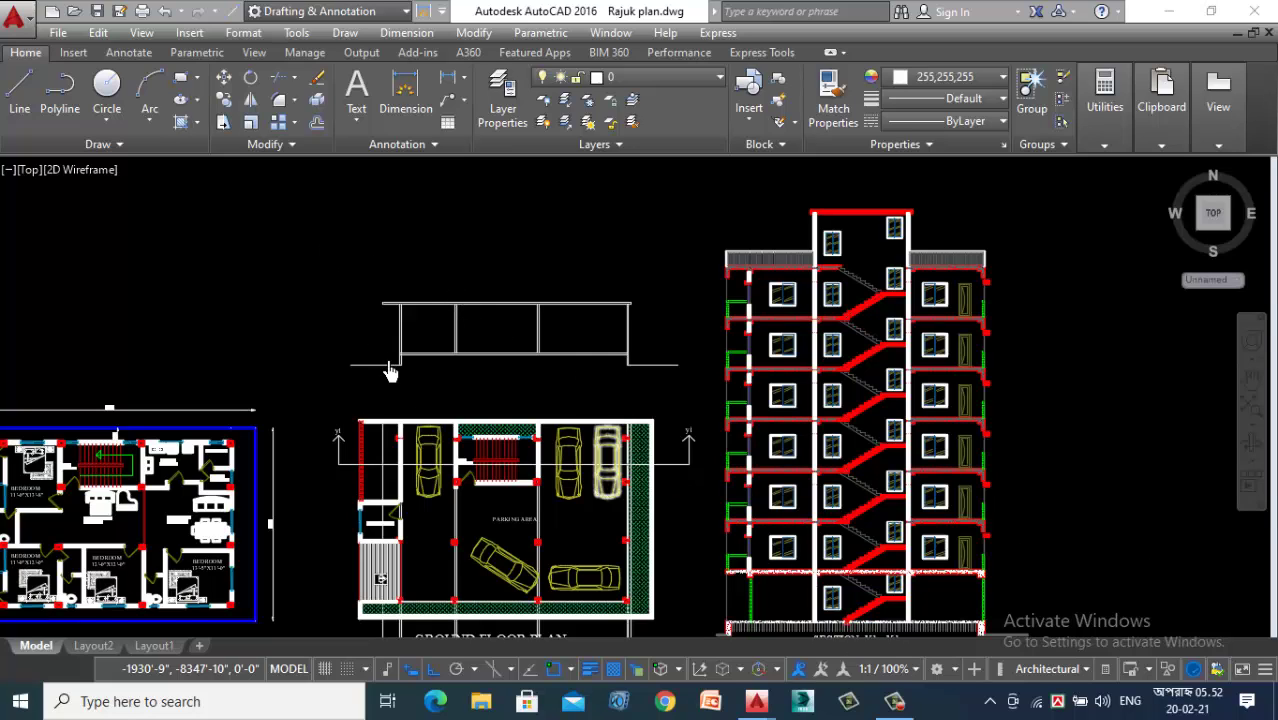
Step: Copy the green stair direction line with its arrowhead from the first floor plan's stair onto the ground floor plan's stair
scroll(428, 387, "down", 1)
scroll(463, 520, "up", 3)
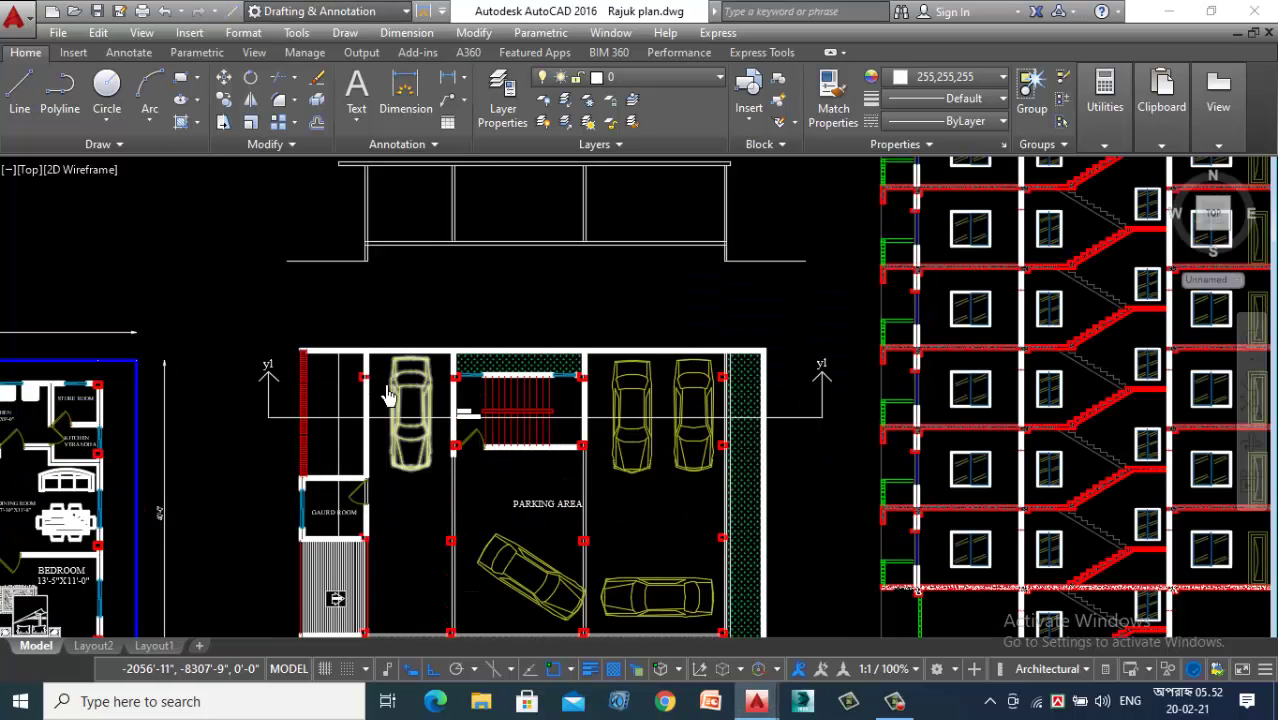
scroll(390, 386, "up", 2)
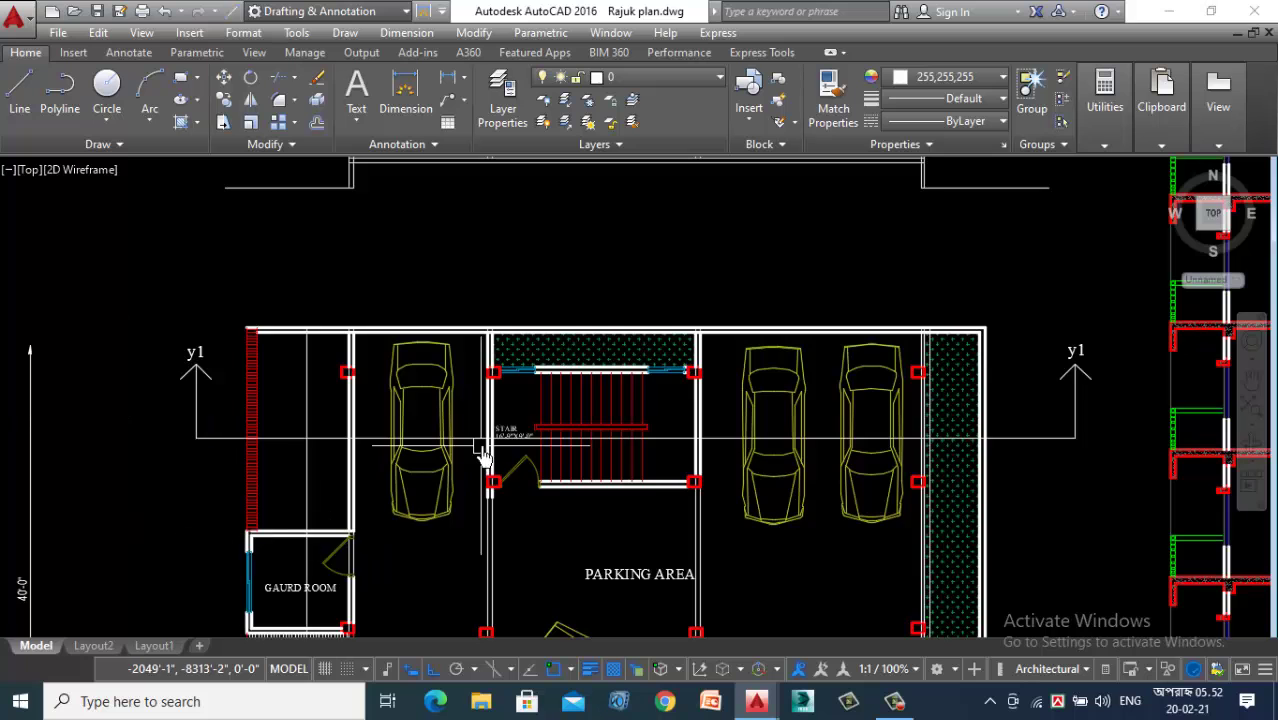
scroll(485, 442, "down", 5)
scroll(268, 448, "up", 5)
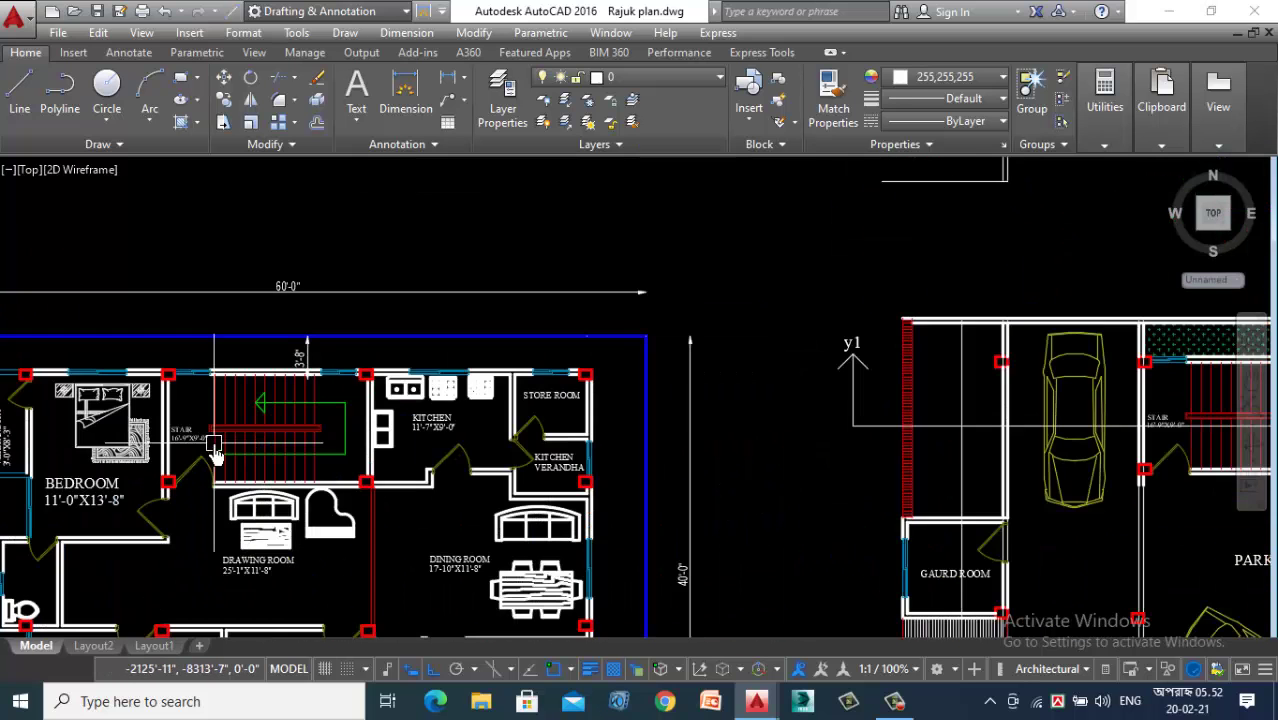
scroll(352, 418, "up", 4)
left_click(337, 388)
left_click(318, 425)
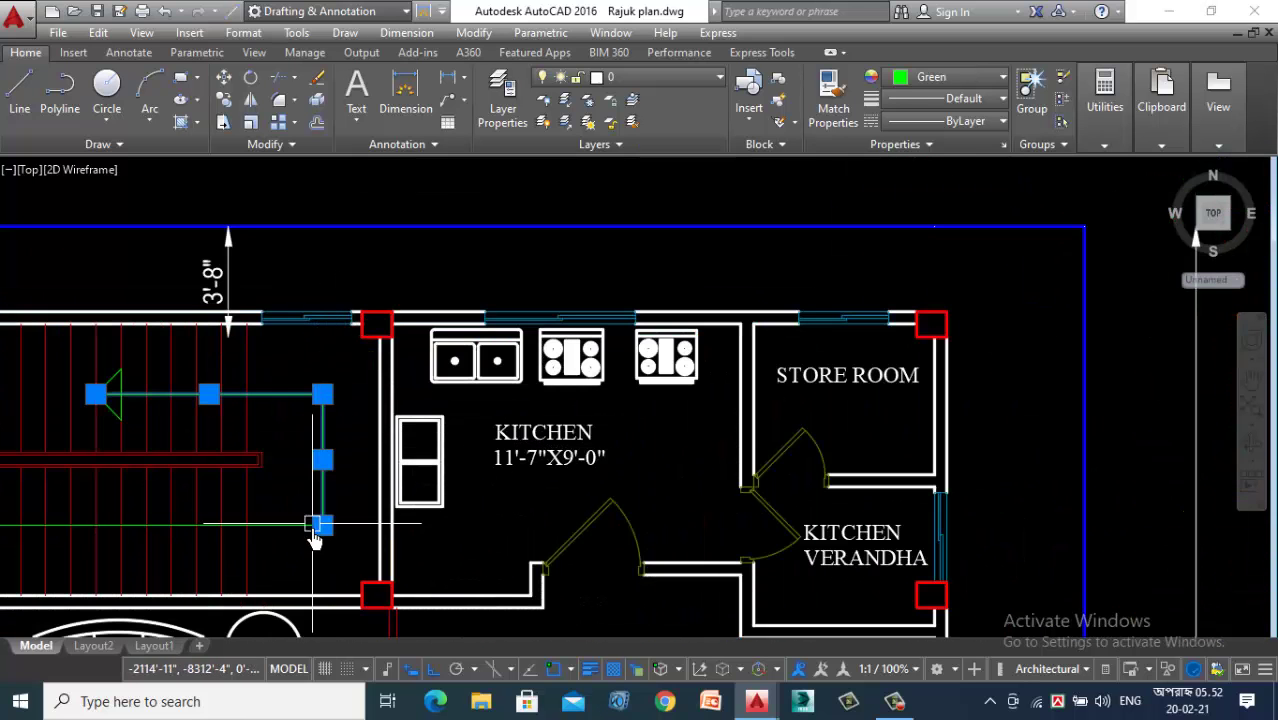
left_click(295, 524)
scroll(300, 560, "down", 2)
scroll(155, 550, "up", 4)
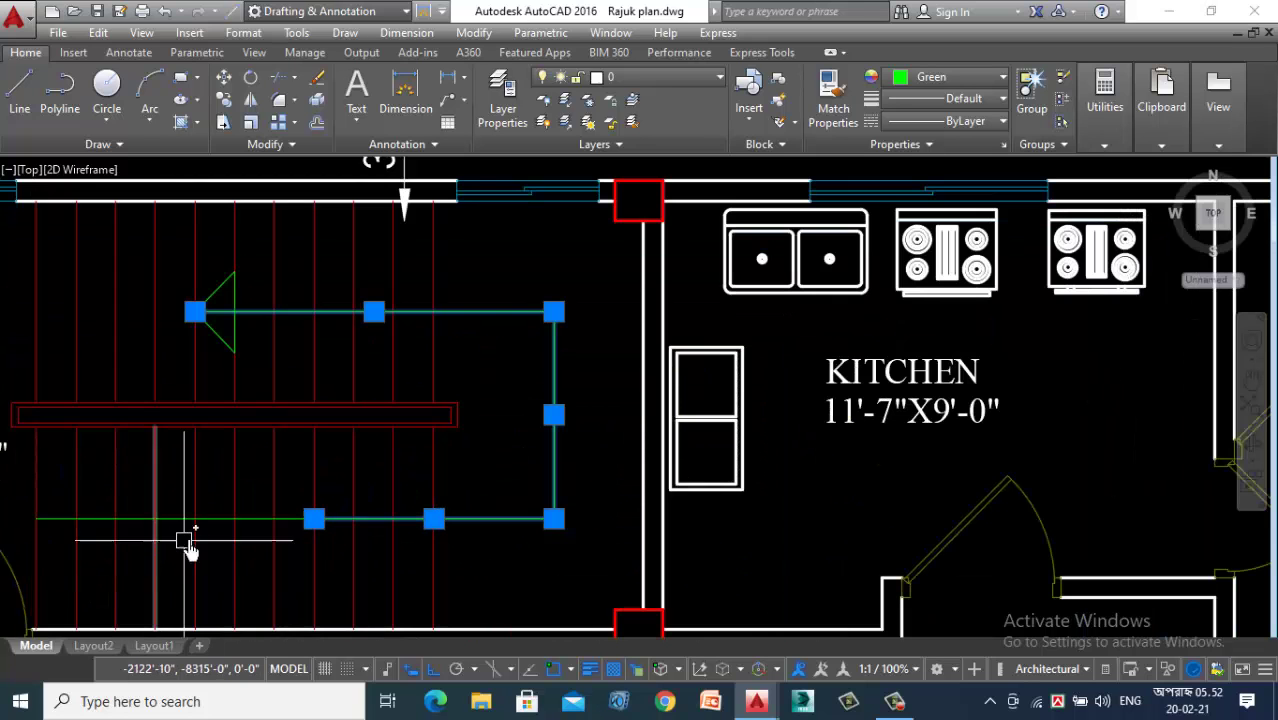
scroll(222, 280, "up", 5)
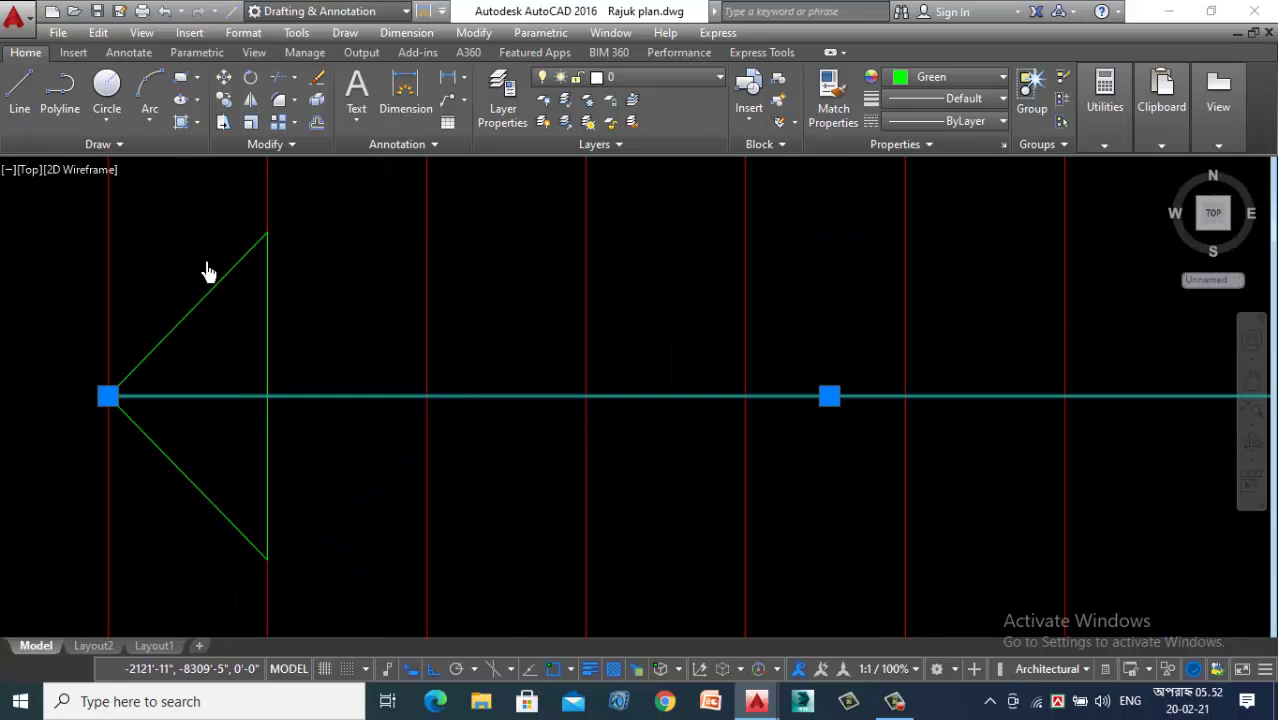
left_click(214, 249)
left_click(150, 458)
left_click(266, 323)
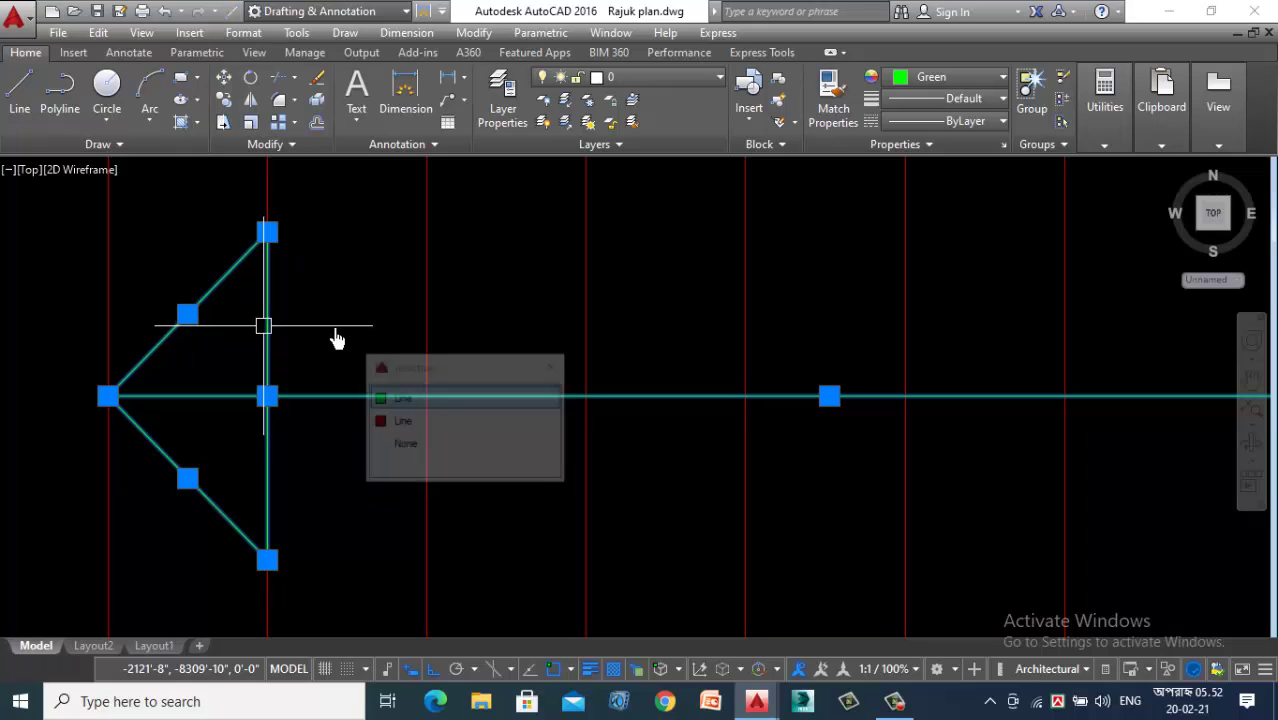
right_click(341, 300)
left_click(380, 408)
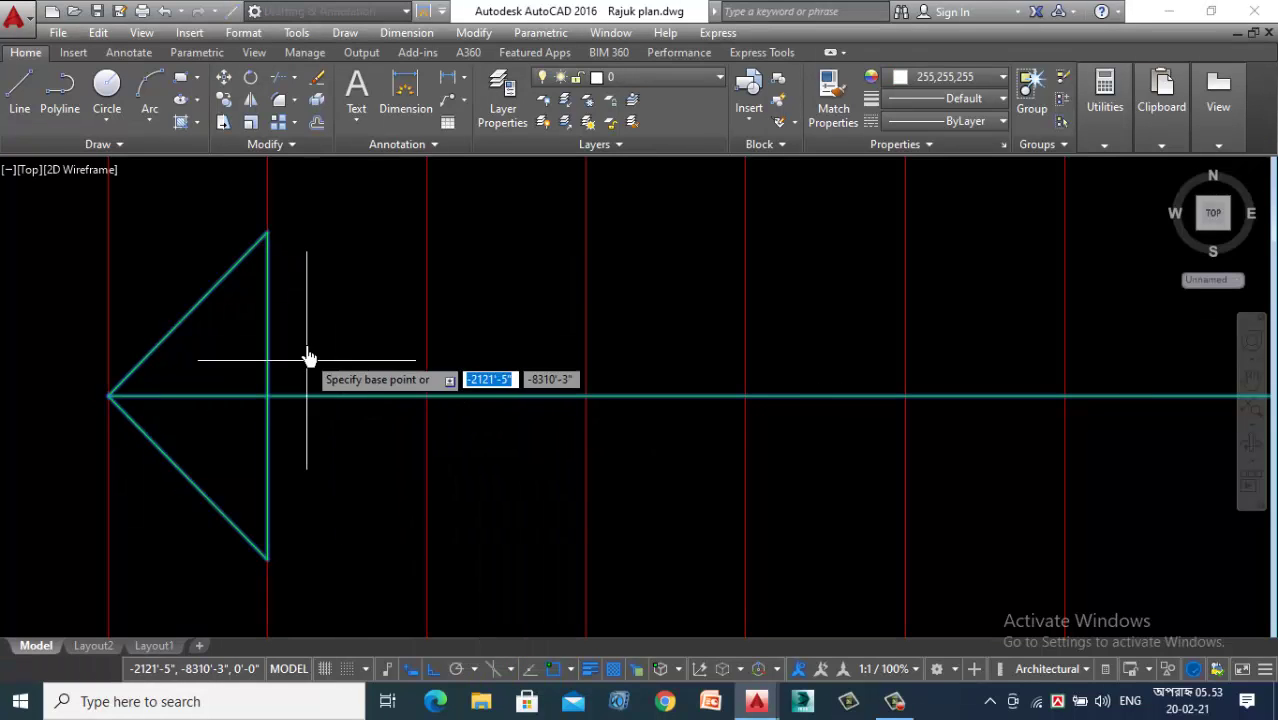
scroll(305, 360, "down", 5)
left_click(282, 557)
scroll(342, 499, "down", 6)
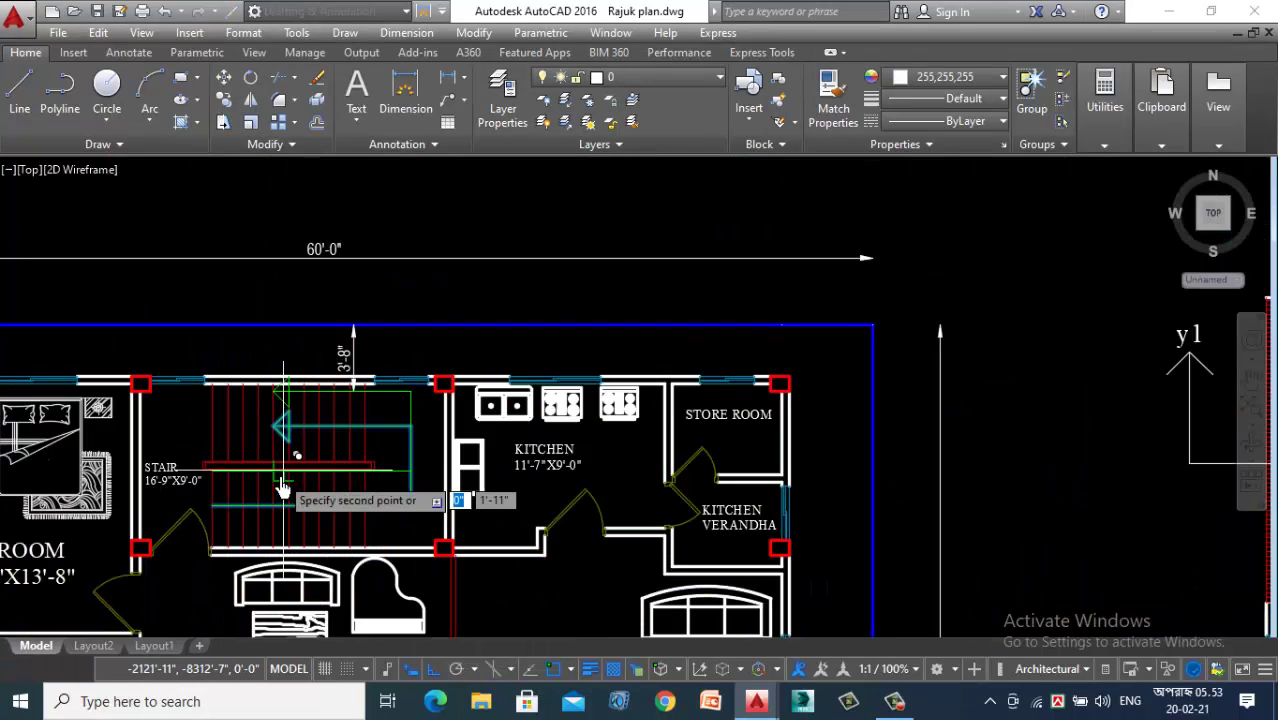
scroll(549, 508, "down", 2)
scroll(900, 495, "up", 7)
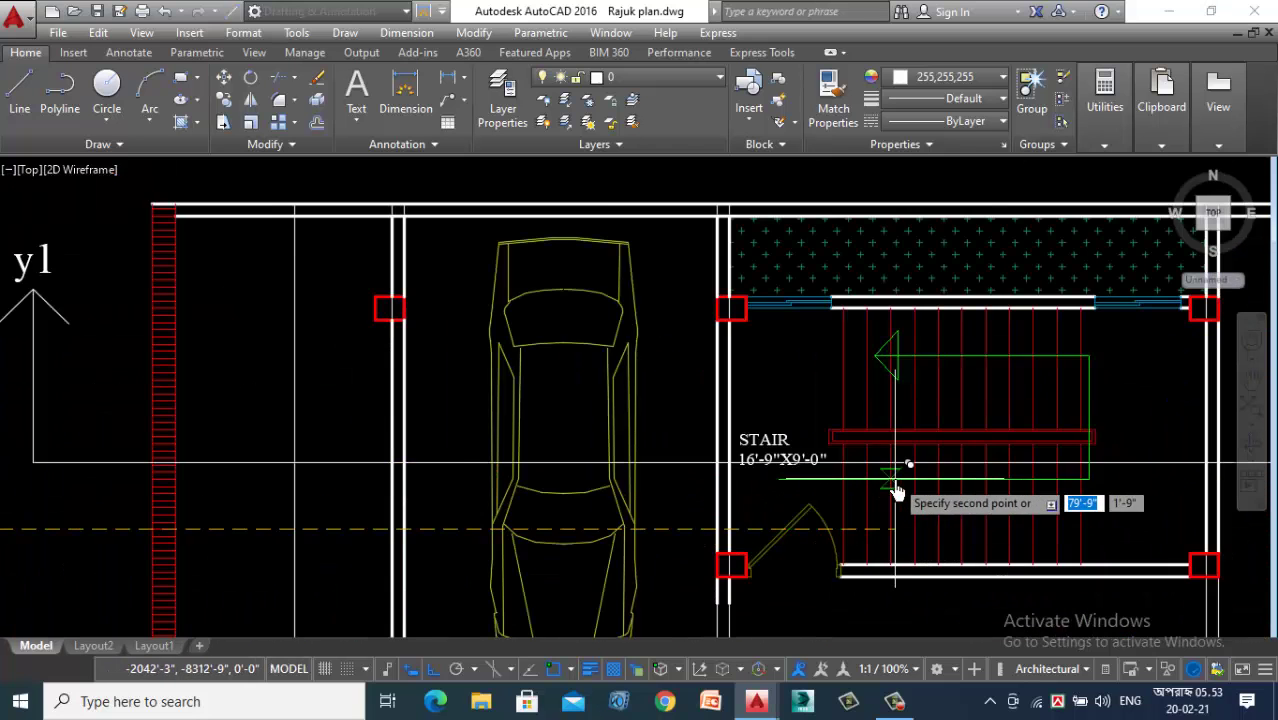
scroll(915, 480, "down", 2)
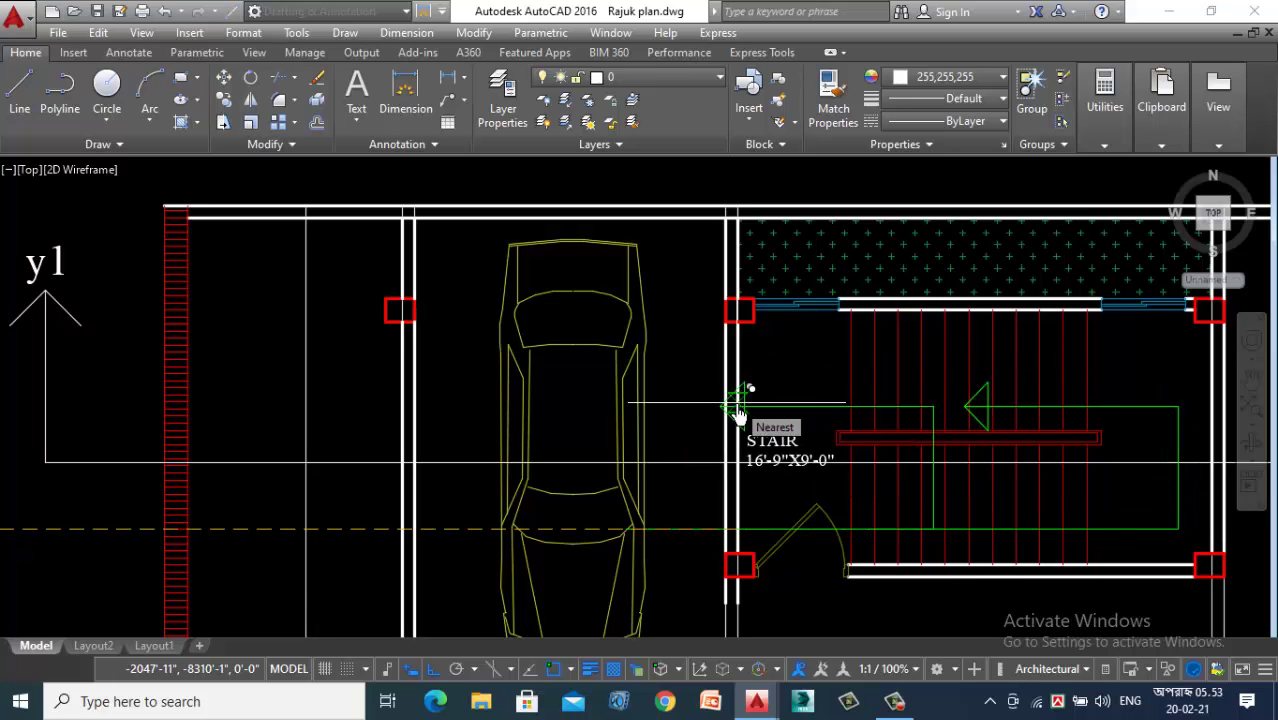
key("Escape")
Step: Examine the ground floor plan's stair and where the y1 section line cuts through it
scroll(743, 402, "down", 3)
scroll(780, 420, "up", 2)
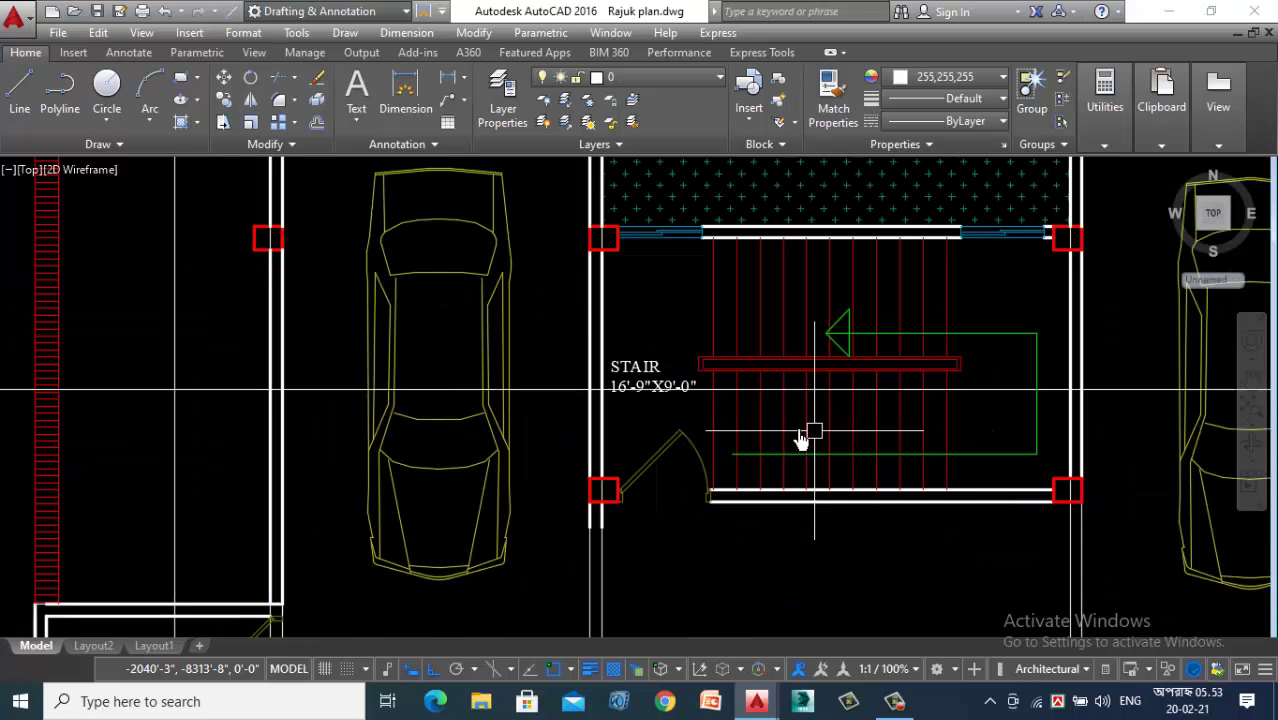
scroll(764, 428, "down", 1)
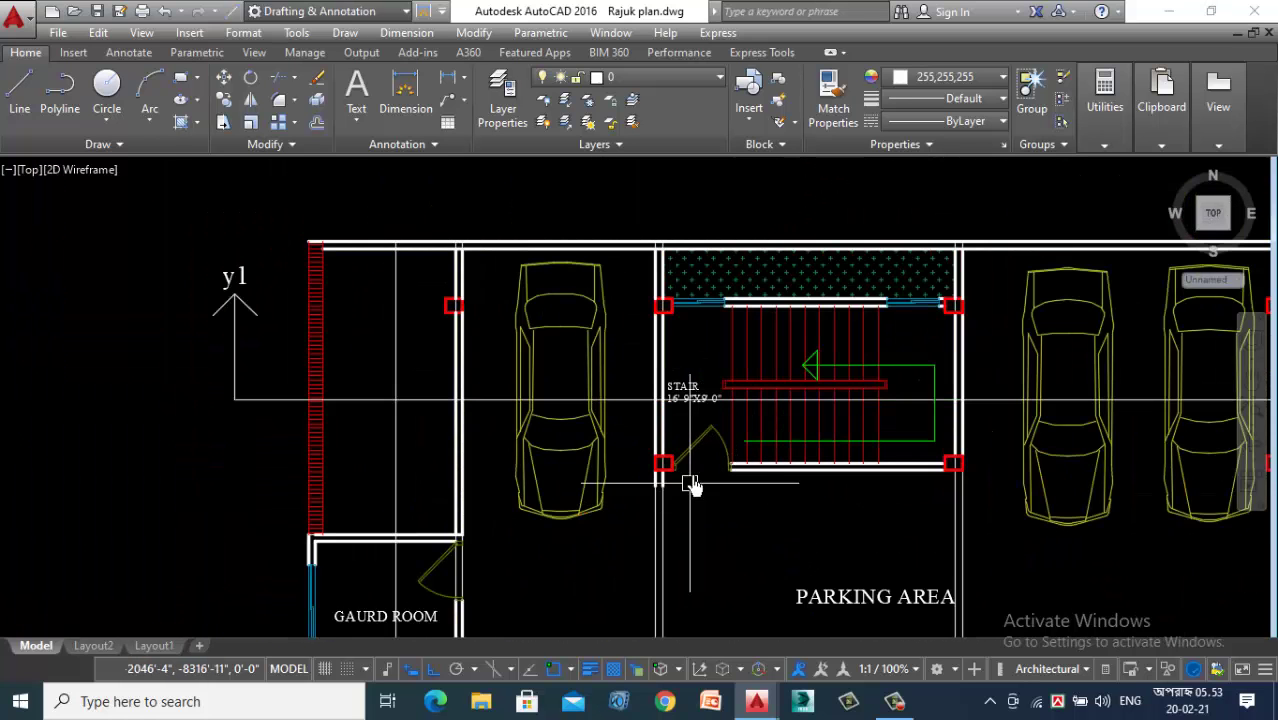
scroll(718, 483, "up", 3)
scroll(713, 456, "down", 3)
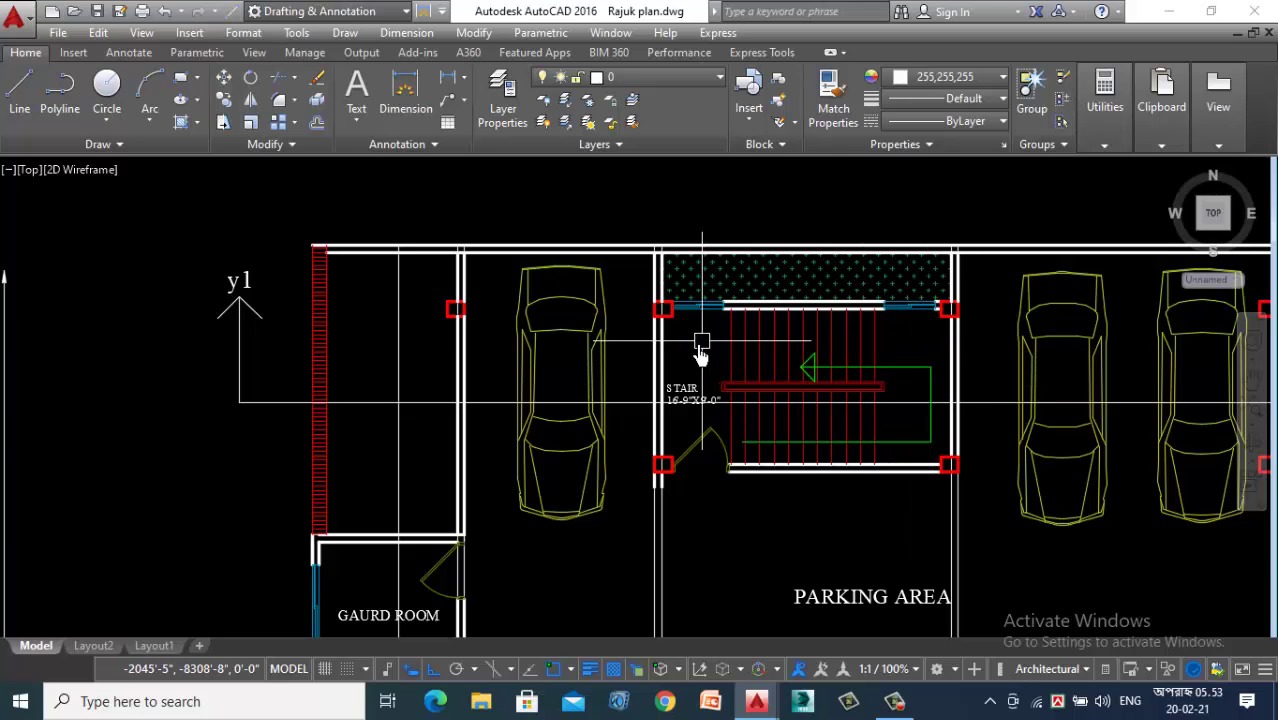
scroll(700, 352, "down", 5)
scroll(375, 435, "up", 1)
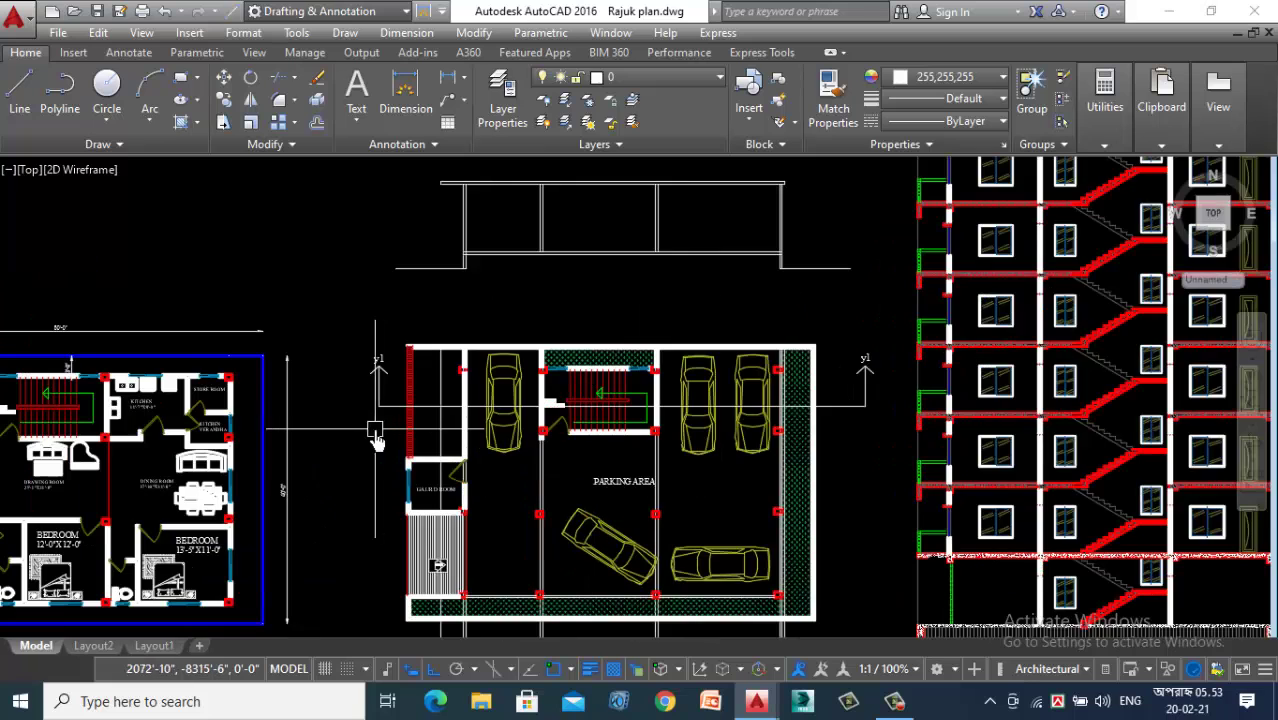
scroll(660, 424, "up", 2)
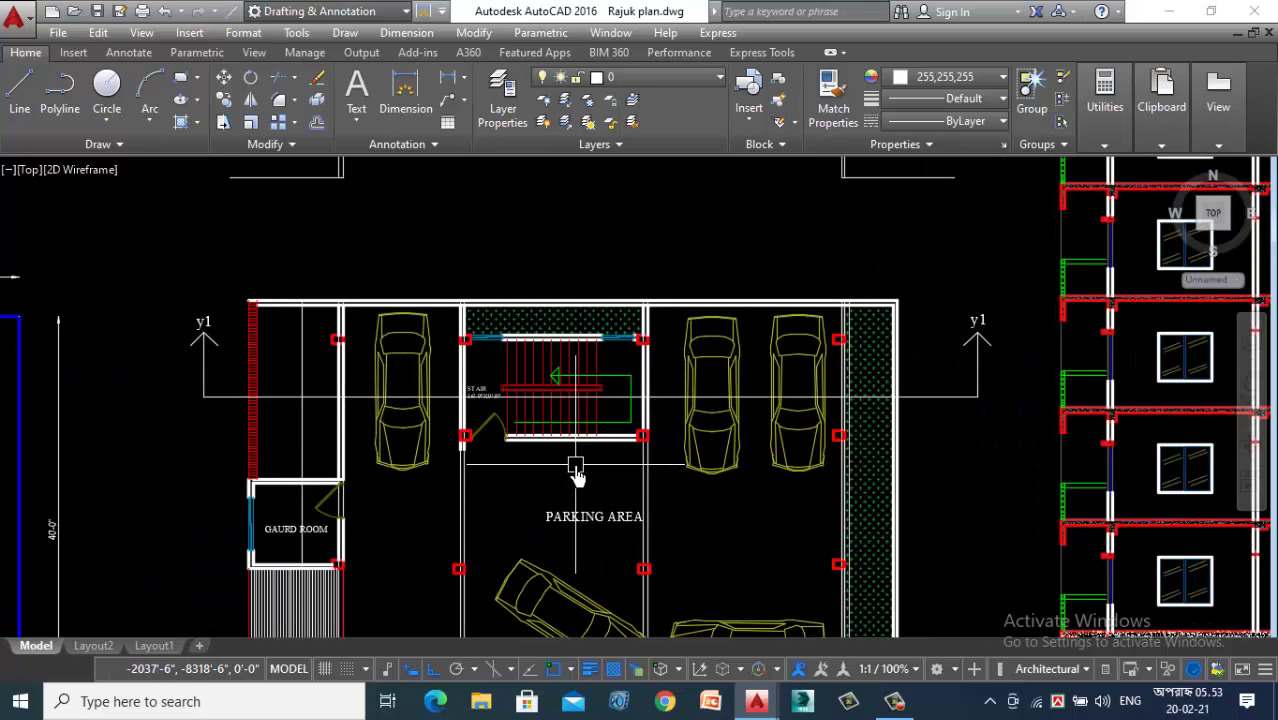
Step: Compare the ground floor plan's stair treads and direction line with the stair flights in the finished Section Y1-Y1
scroll(553, 370, "up", 4)
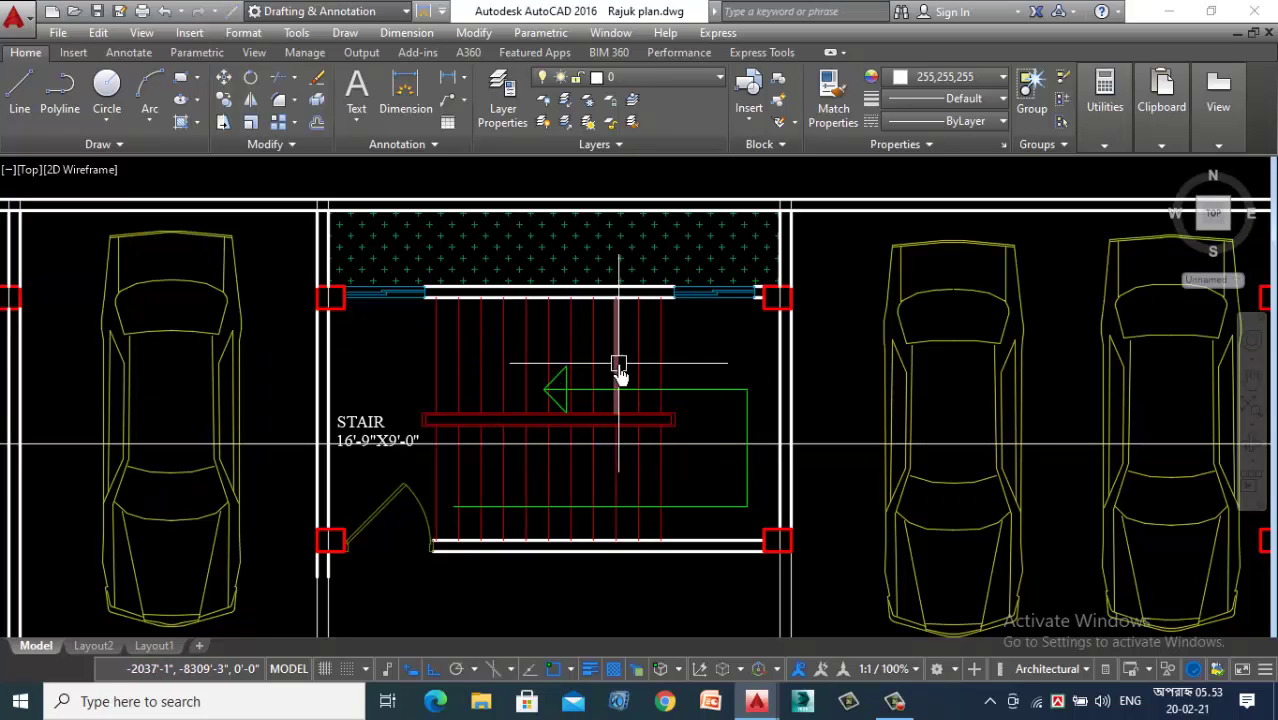
scroll(605, 390, "down", 3)
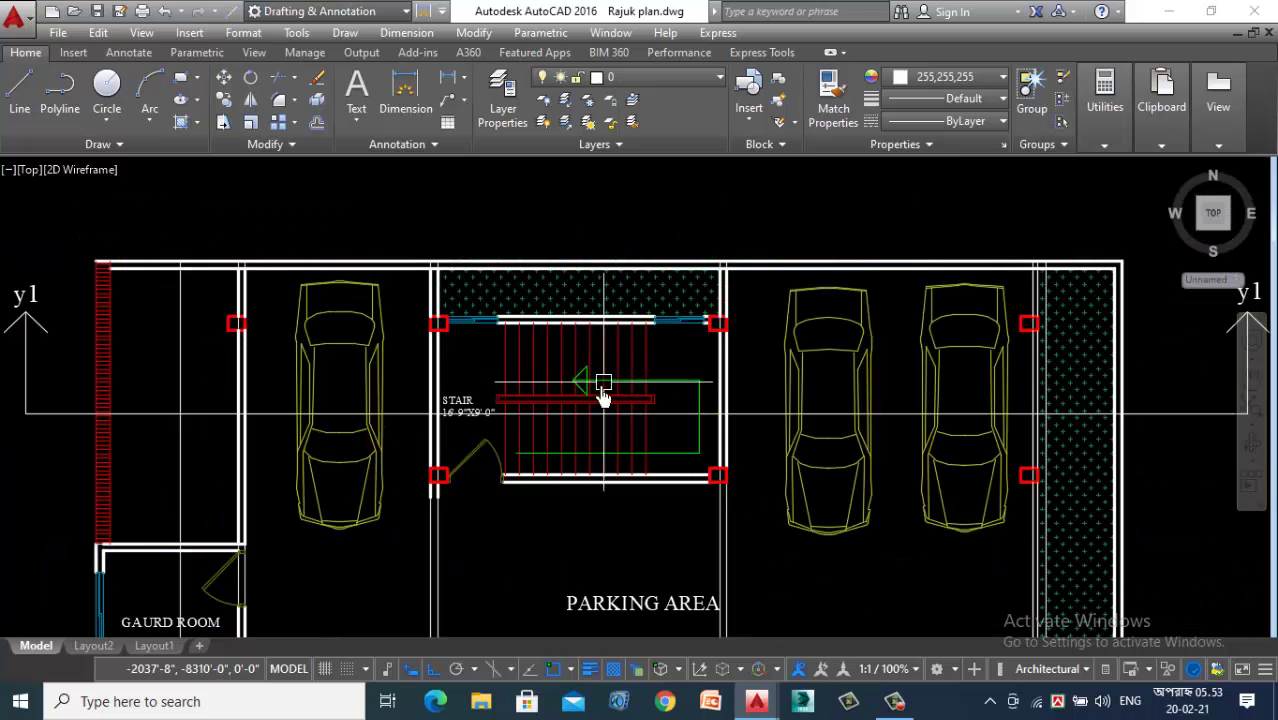
scroll(518, 412, "up", 3)
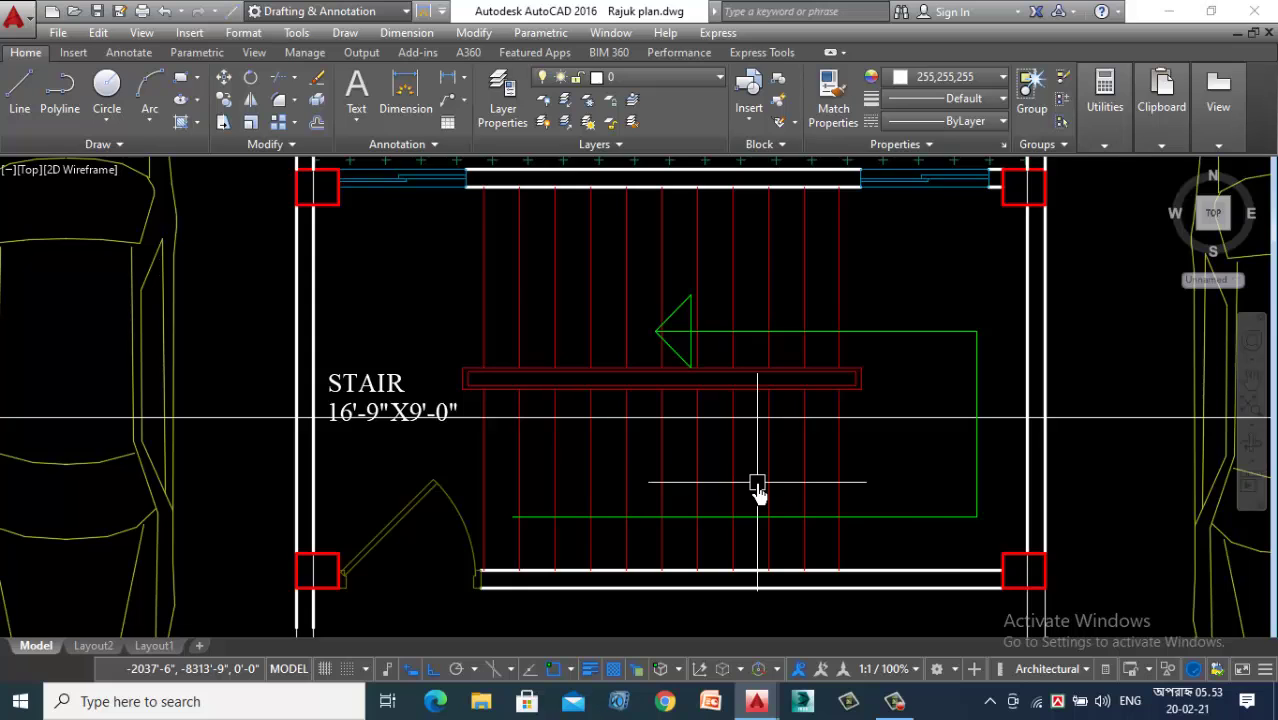
scroll(757, 484, "down", 2)
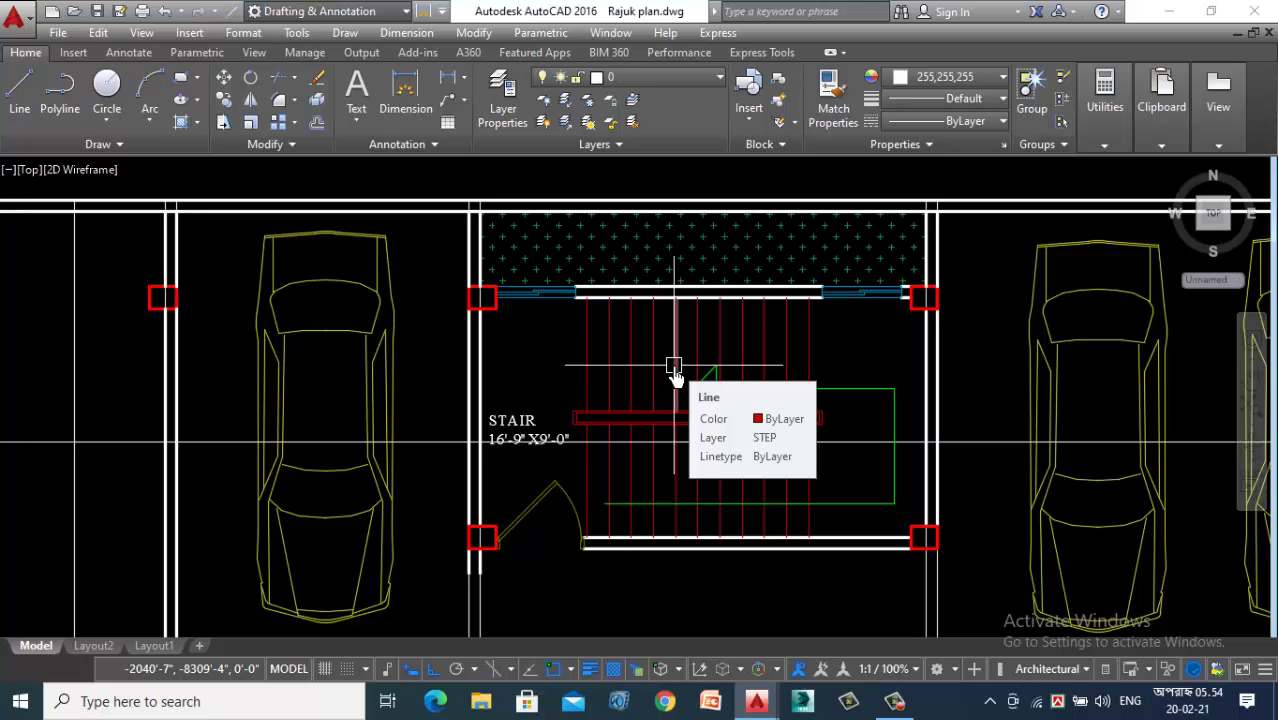
scroll(674, 372, "down", 6)
scroll(755, 425, "up", 5)
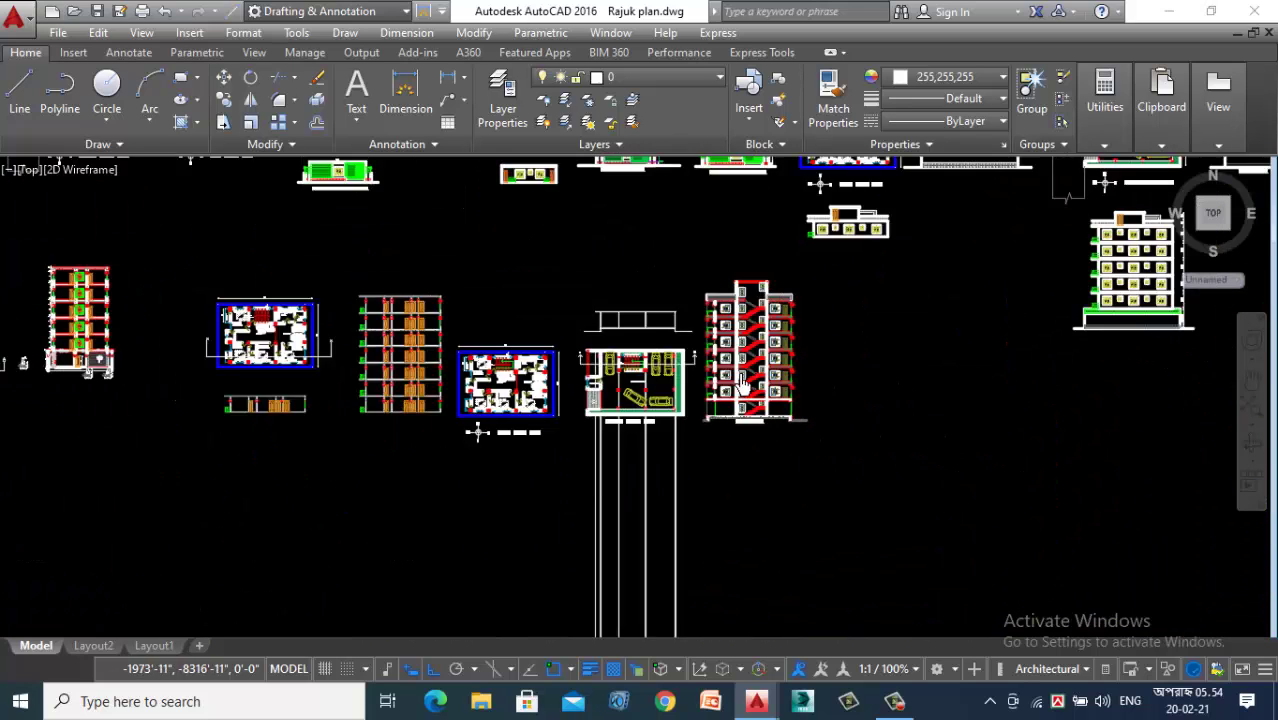
scroll(748, 372, "up", 1)
scroll(748, 372, "down", 1)
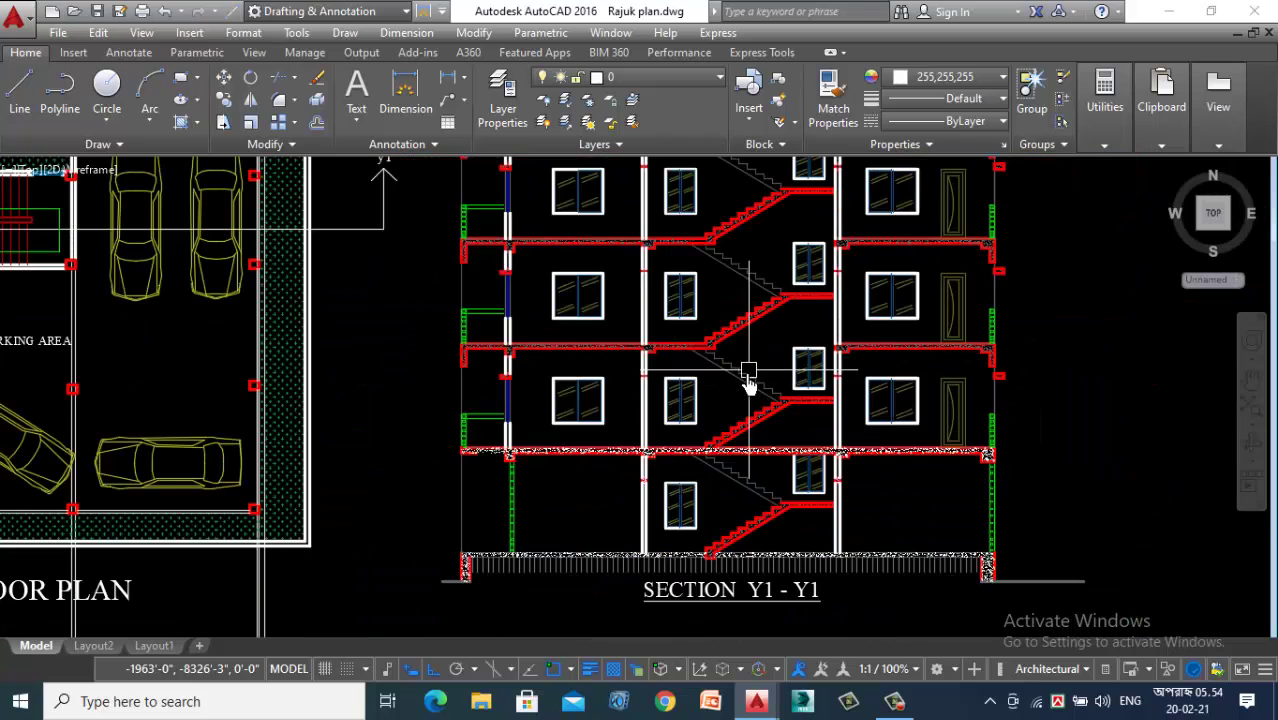
scroll(756, 546, "up", 2)
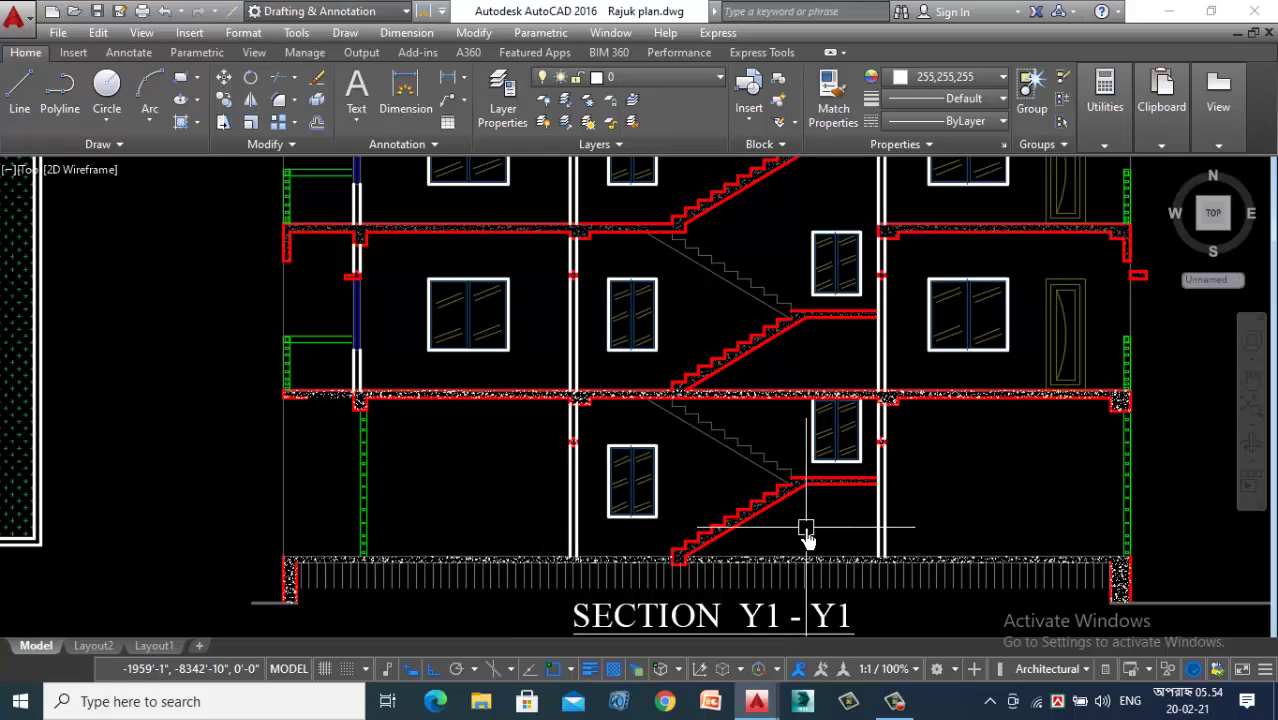
Step: Examine how the cut lower flight and the grey upper flight beyond it meet the slab and landing in the finished section
scroll(800, 520, "up", 5)
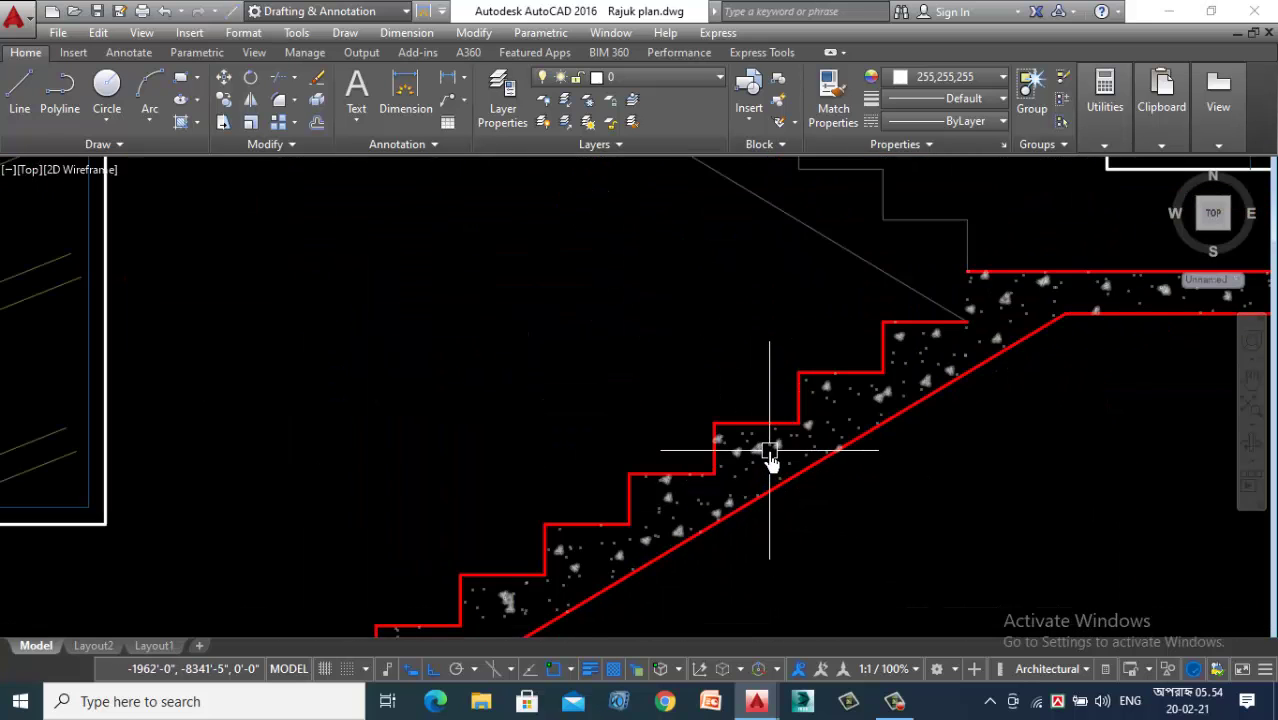
scroll(867, 502, "down", 6)
scroll(860, 460, "up", 4)
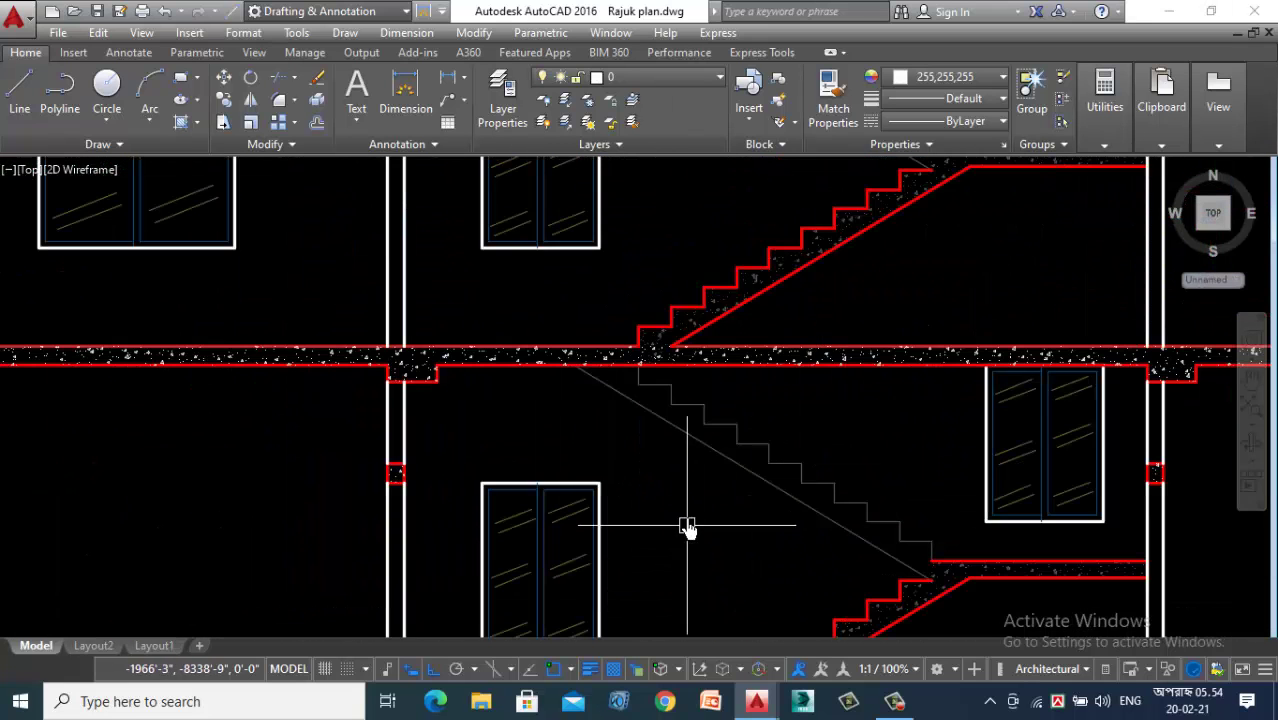
scroll(740, 448, "up", 3)
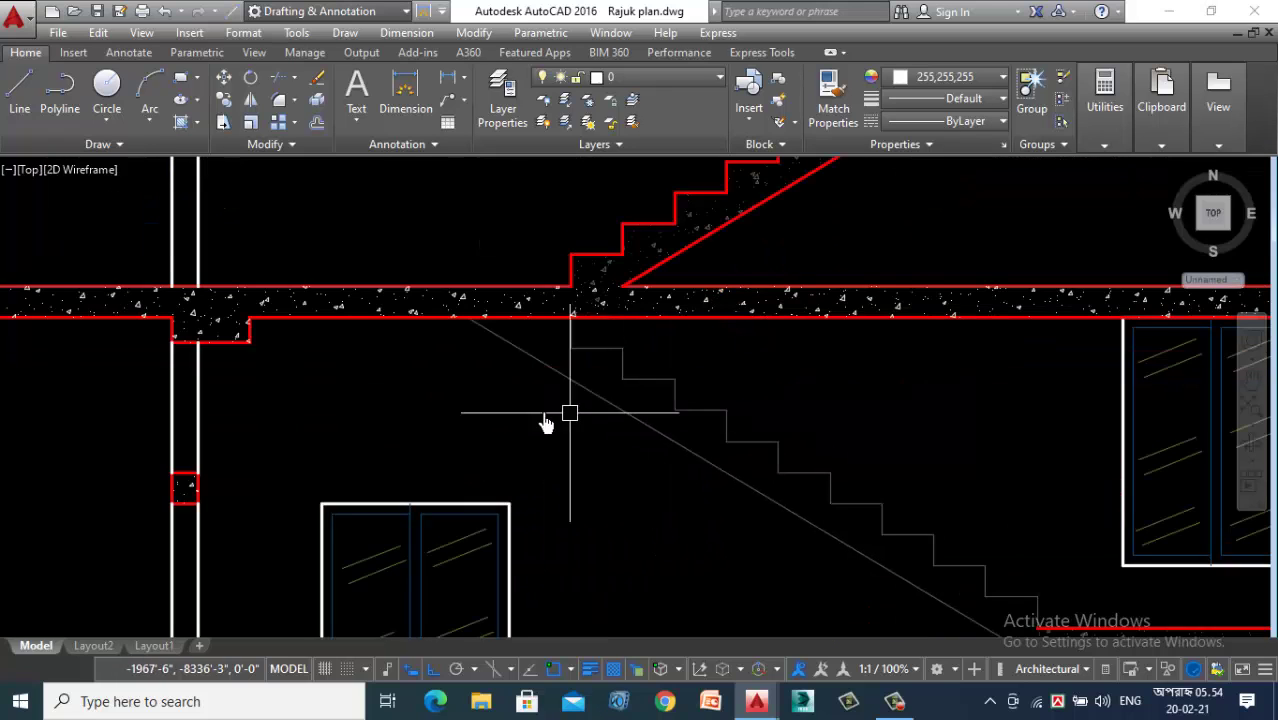
scroll(677, 400, "down", 2)
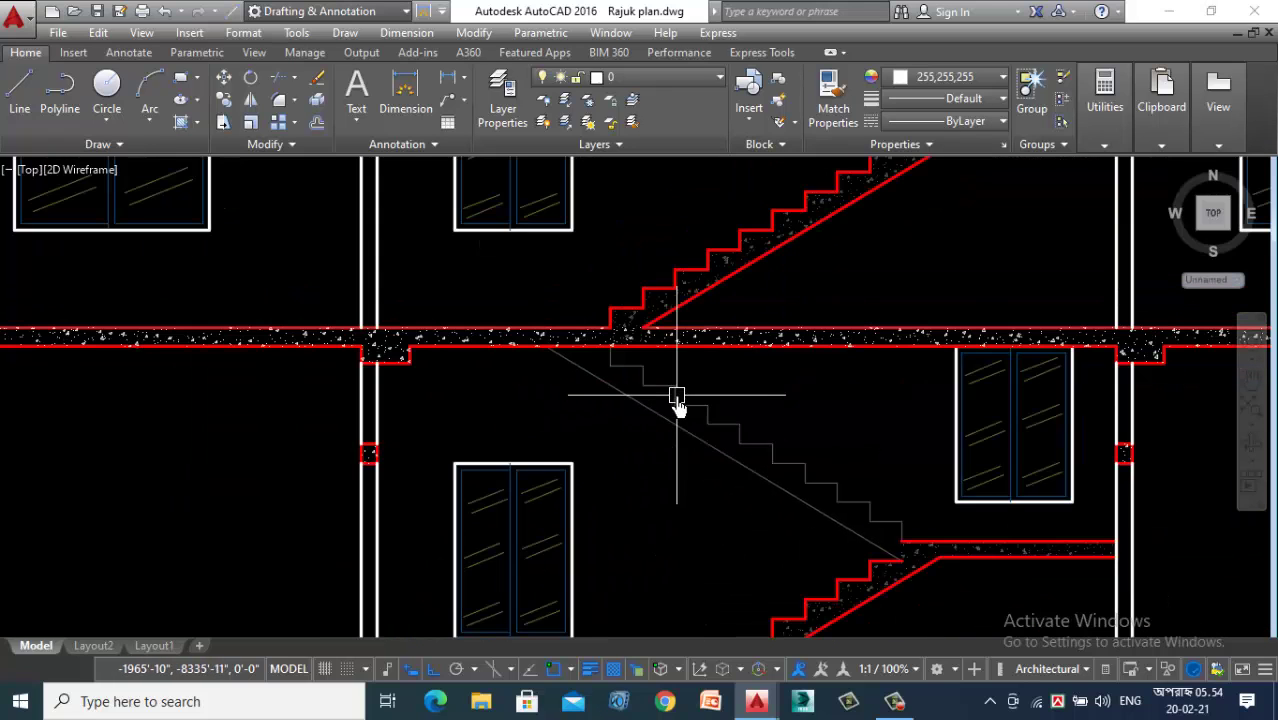
mouse_move(733, 464)
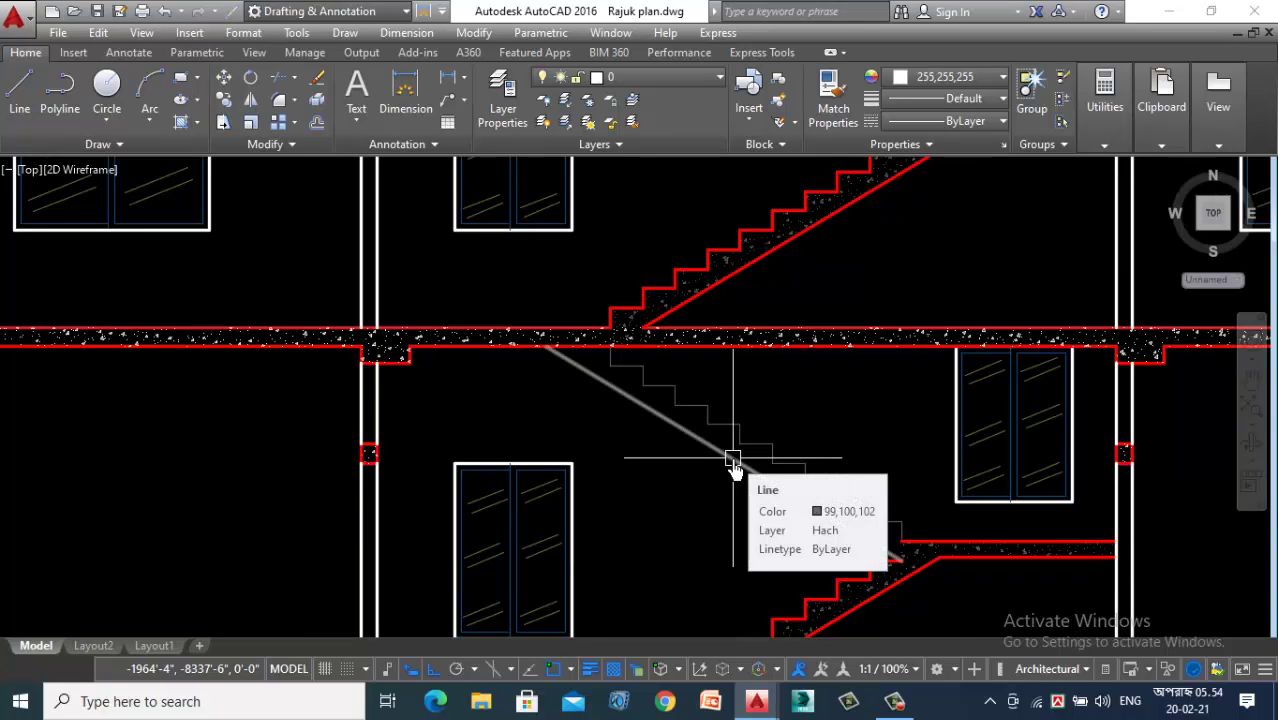
scroll(733, 464, "up", 2)
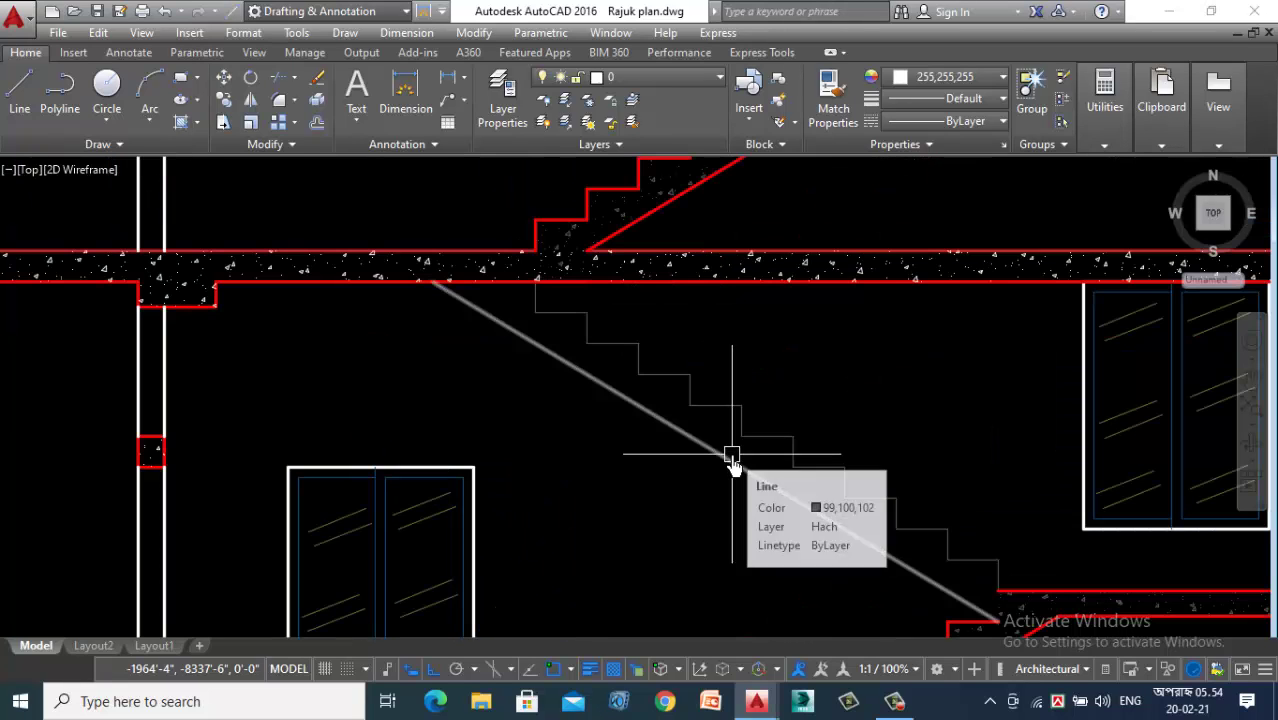
scroll(745, 455, "up", 2)
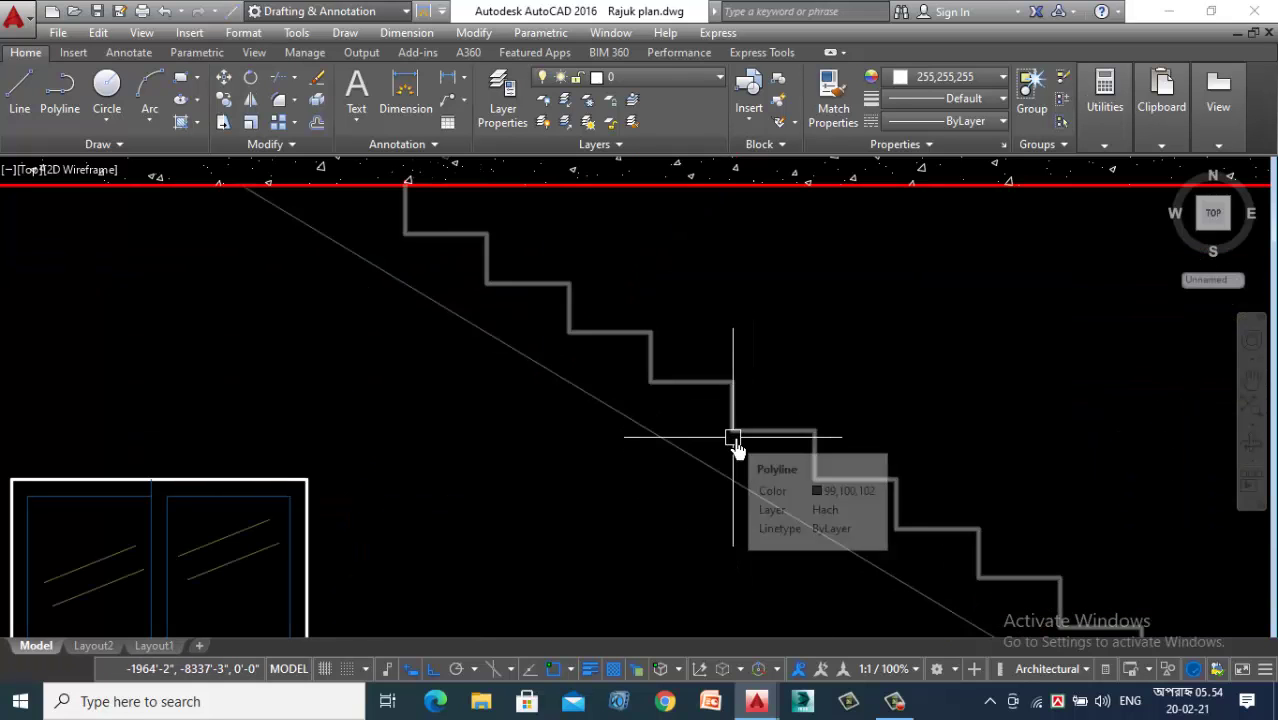
scroll(736, 445, "down", 5)
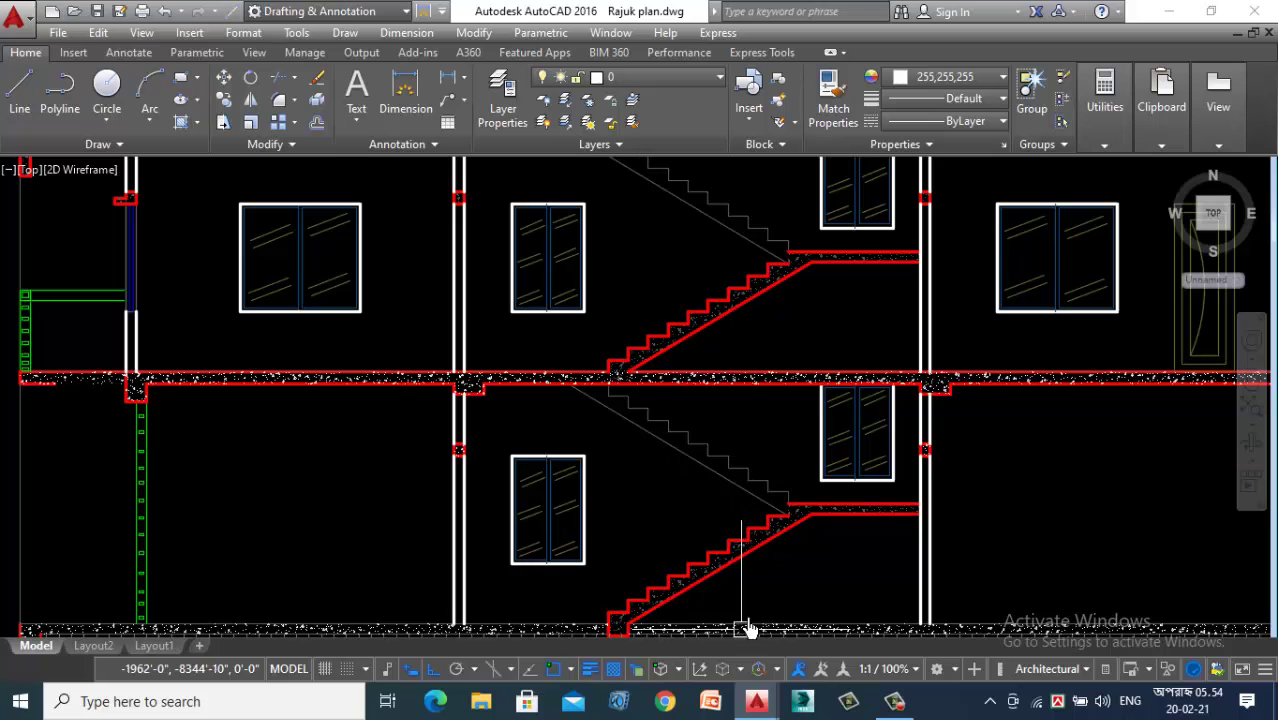
Step: Examine the ground floor's lower stair flight in the finished section, including its steps, sloping underside and mid-landing slab
scroll(733, 551, "up", 3)
scroll(733, 543, "up", 2)
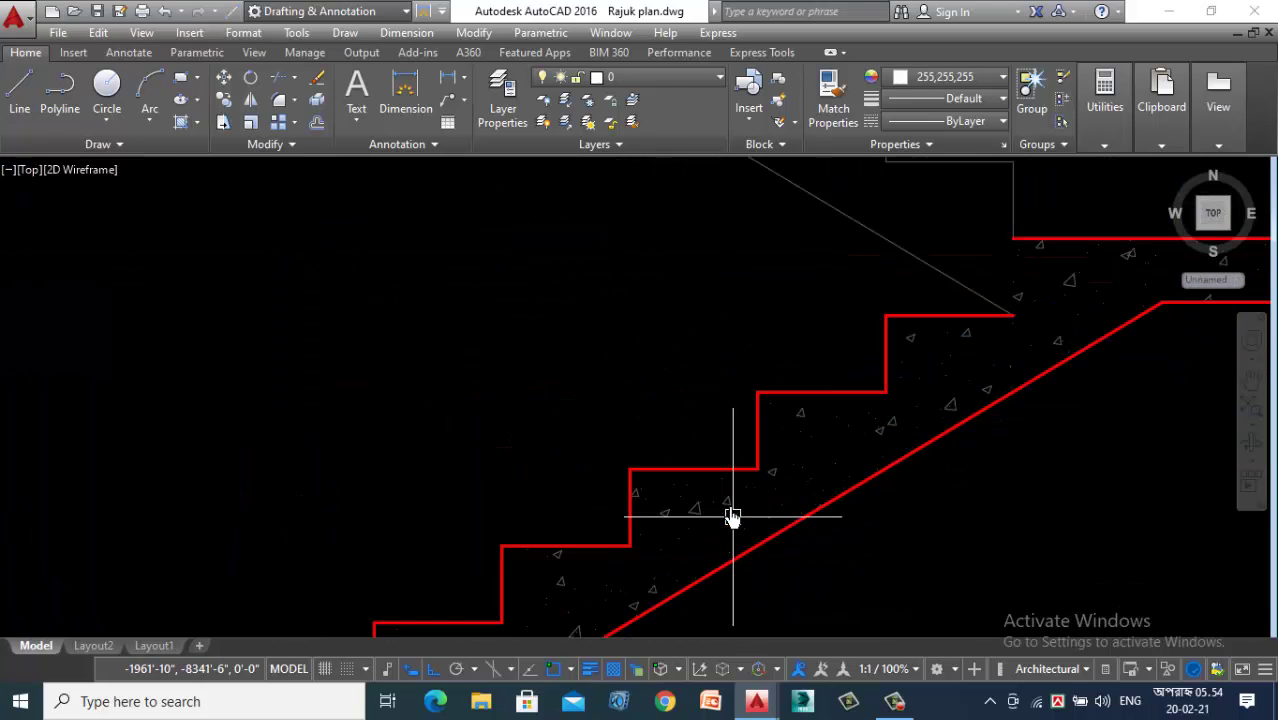
scroll(716, 510, "down", 4)
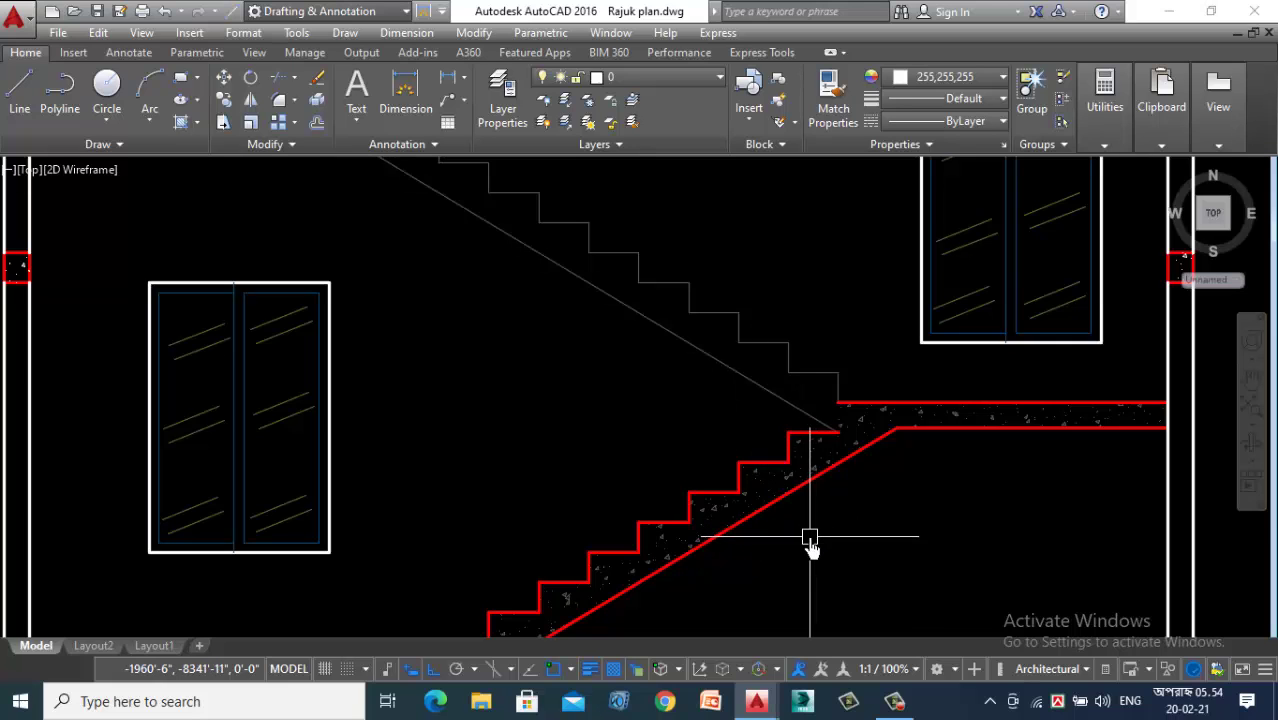
scroll(810, 540, "down", 4)
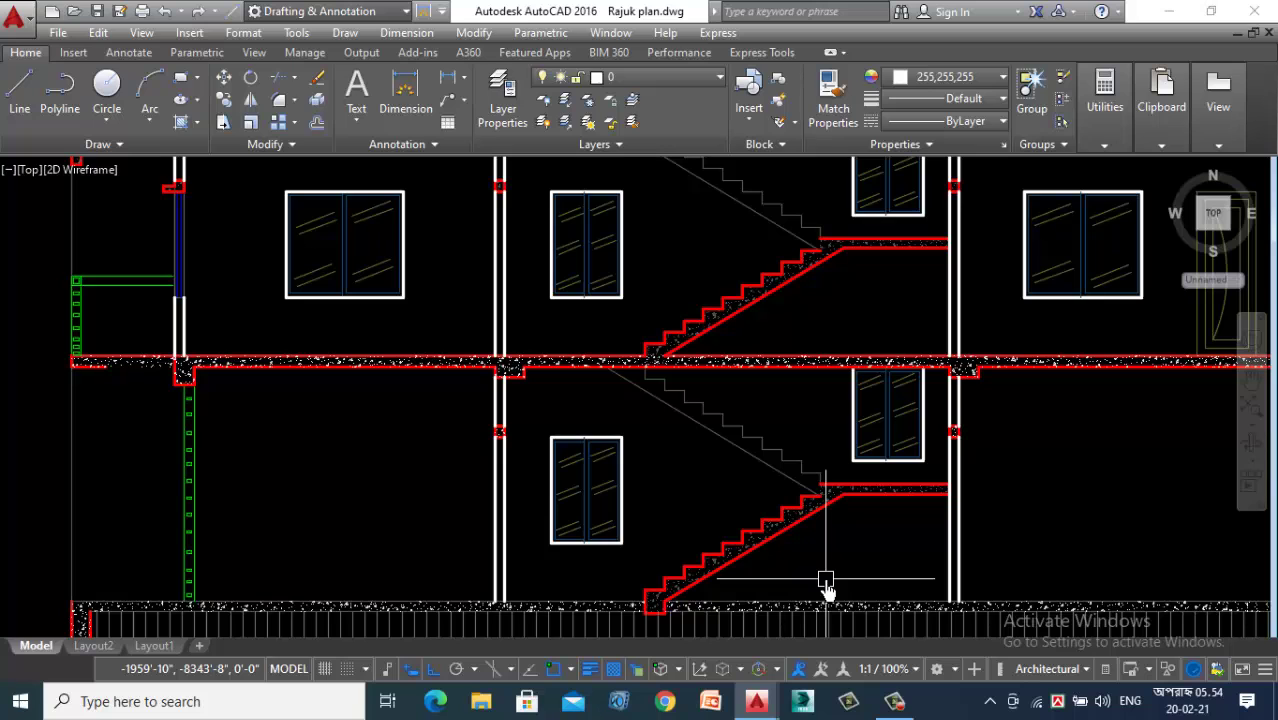
scroll(745, 525, "up", 3)
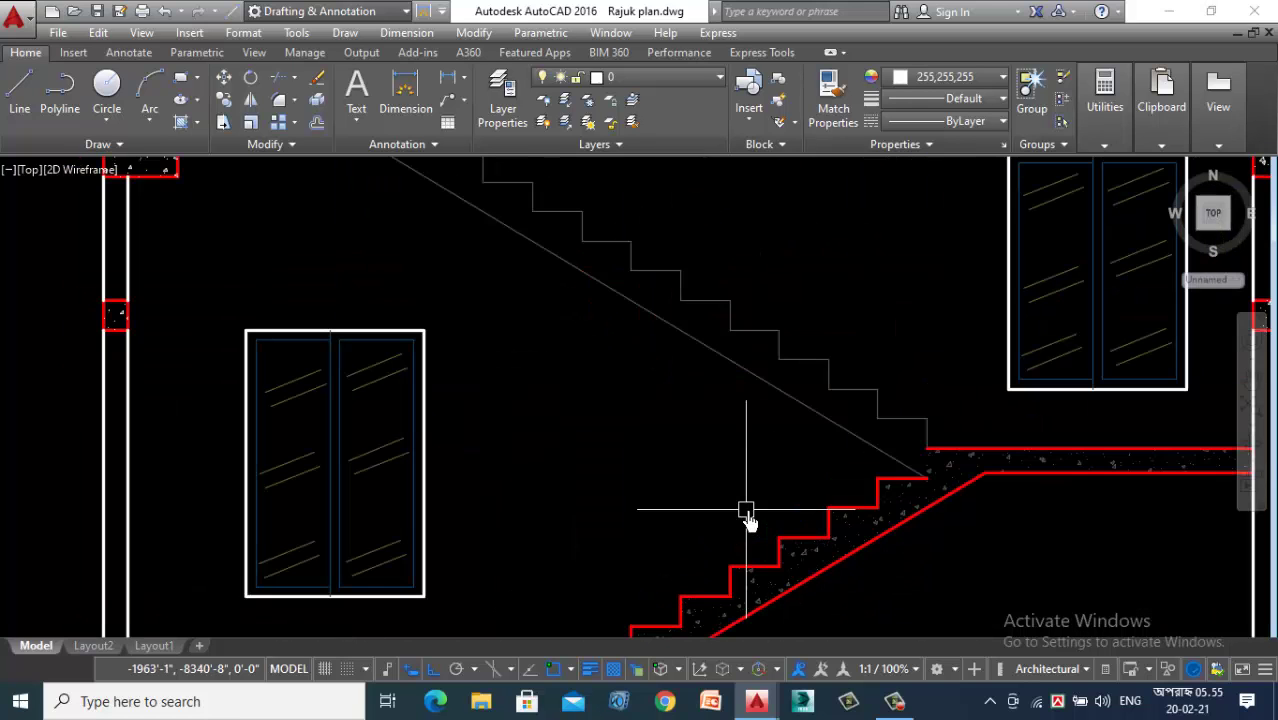
scroll(782, 551, "up", 3)
scroll(549, 435, "down", 2)
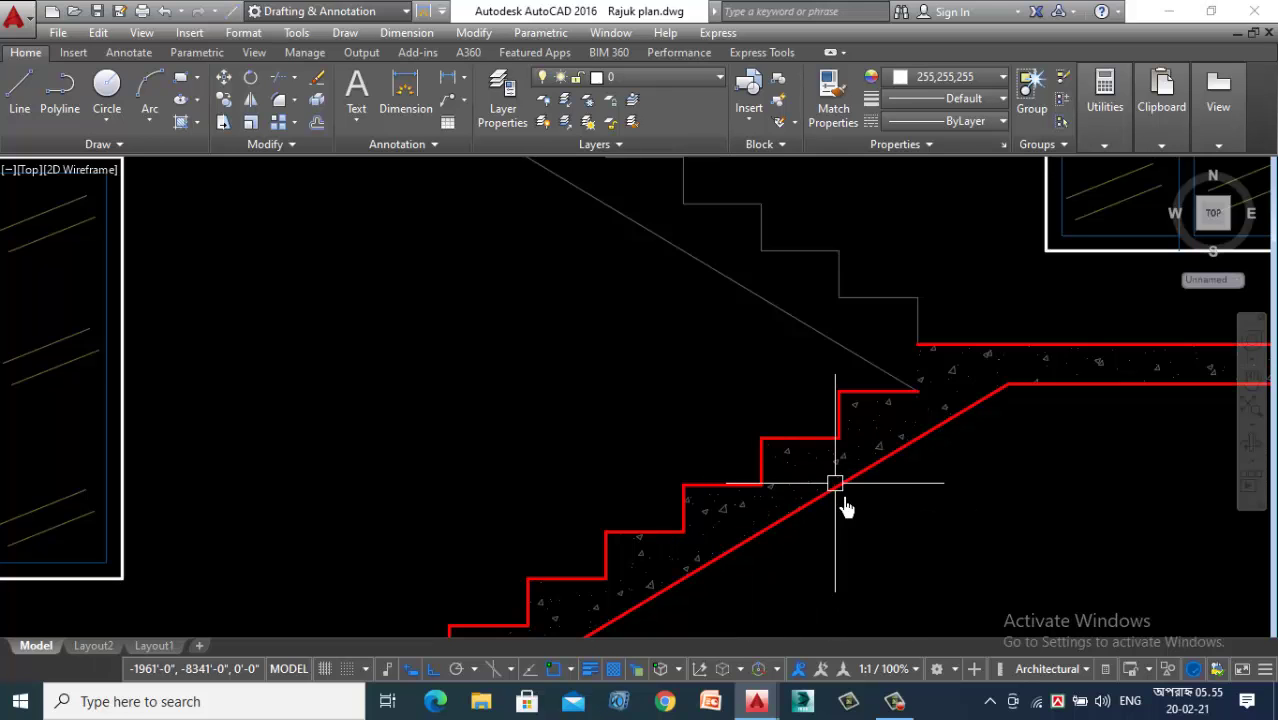
scroll(840, 490, "down", 4)
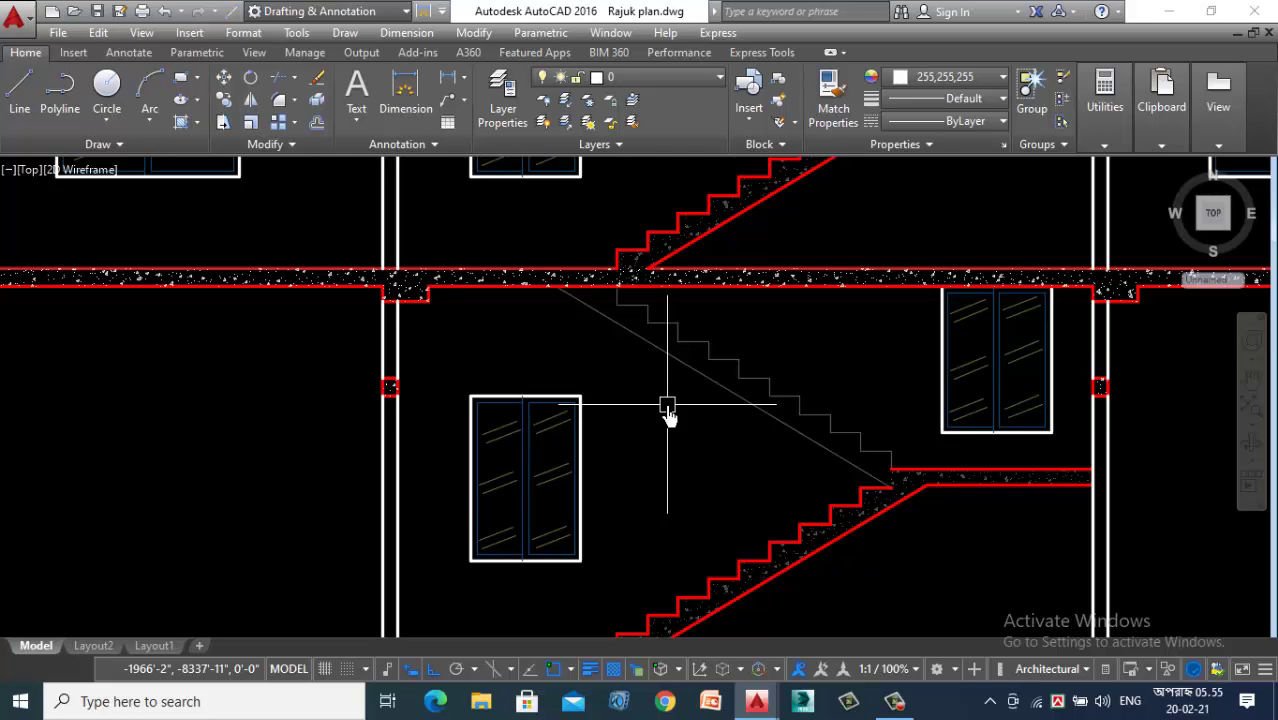
Step: Project vertical construction lines from the first and last risers of the ground floor plan's stair up through the new section
scroll(893, 459, "down", 6)
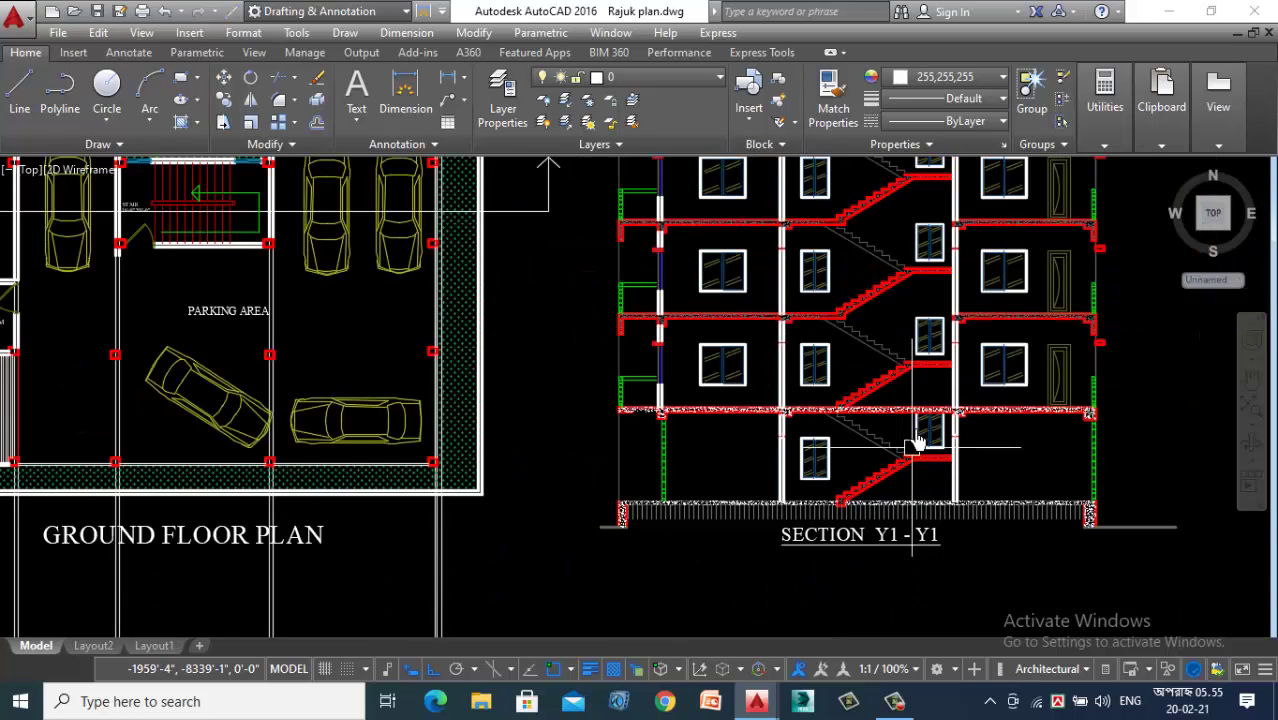
scroll(928, 405, "down", 2)
scroll(742, 337, "up", 5)
scroll(722, 357, "down", 2)
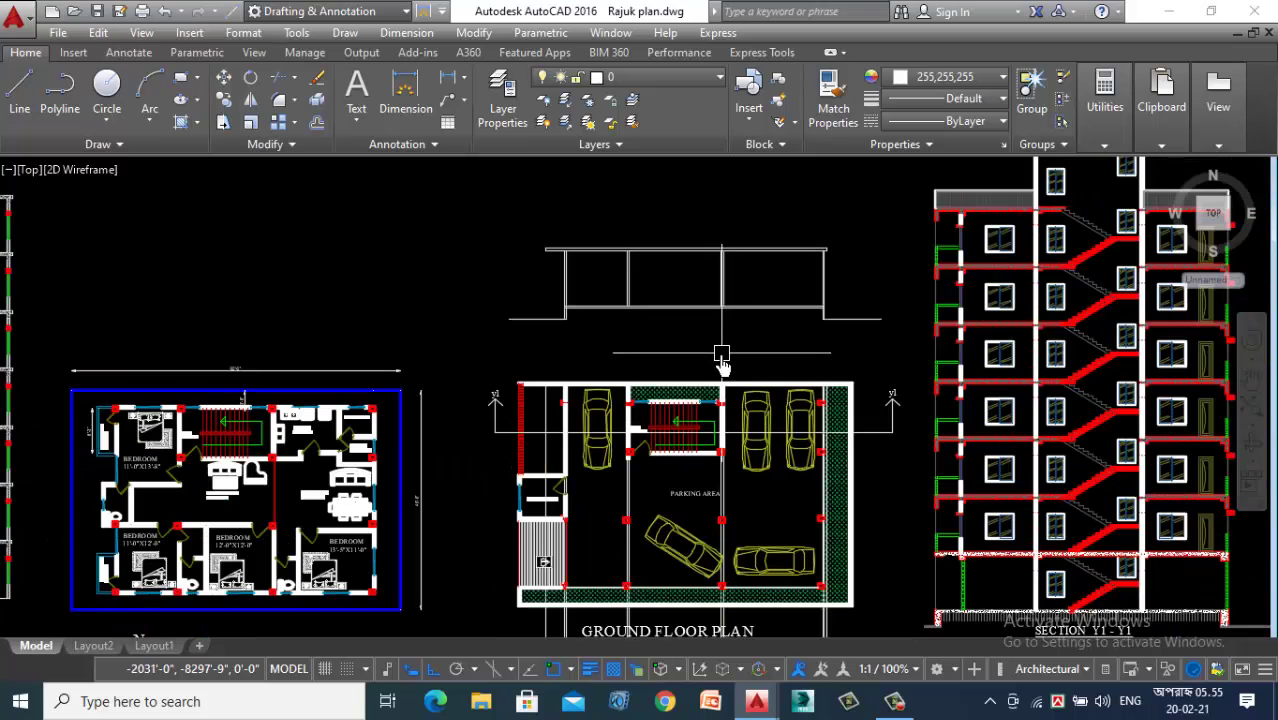
scroll(662, 470, "up", 2)
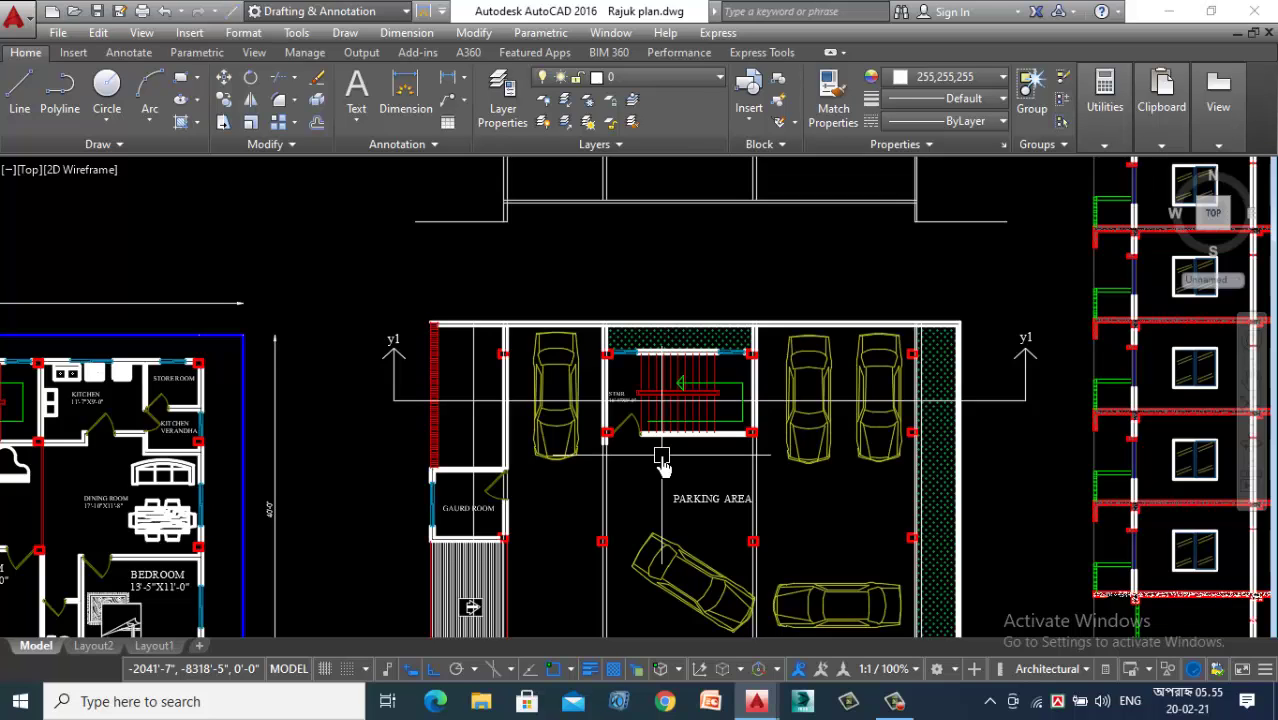
type("xl")
key("Return")
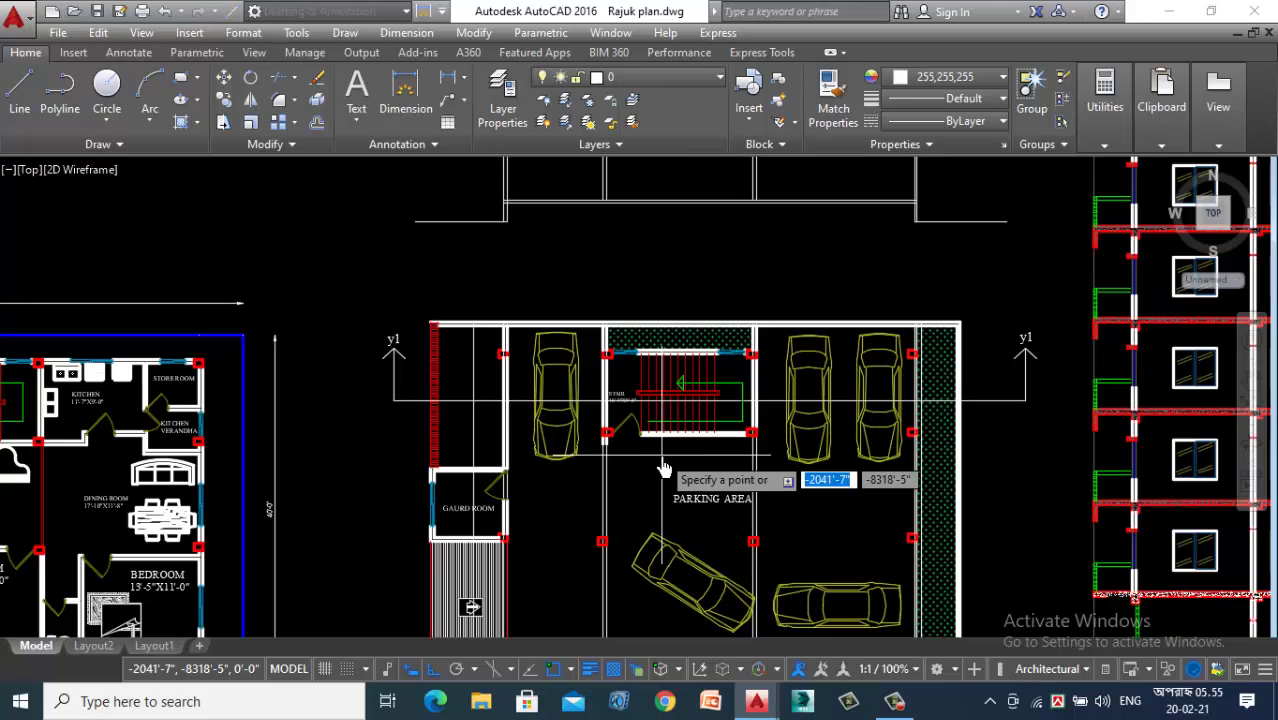
type("v")
key("Return")
scroll(640, 455, "up", 6)
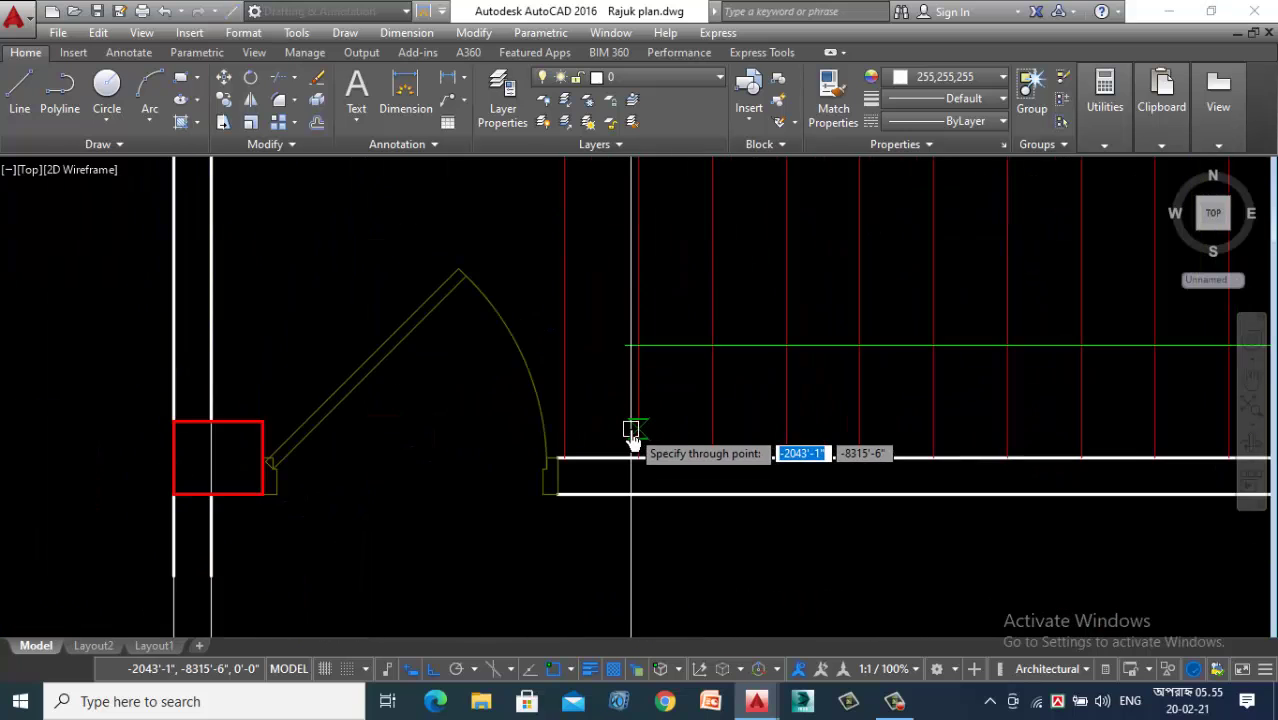
scroll(578, 464, "up", 4)
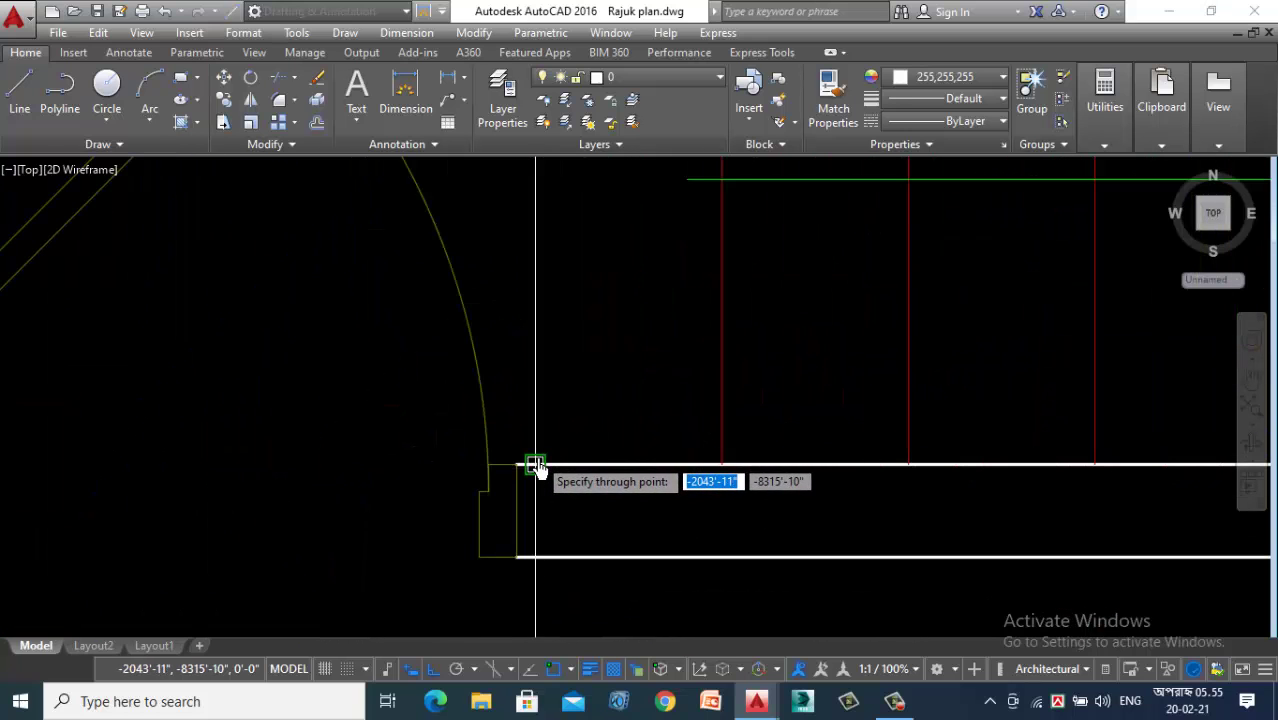
scroll(414, 491, "down", 5)
scroll(741, 479, "up", 2)
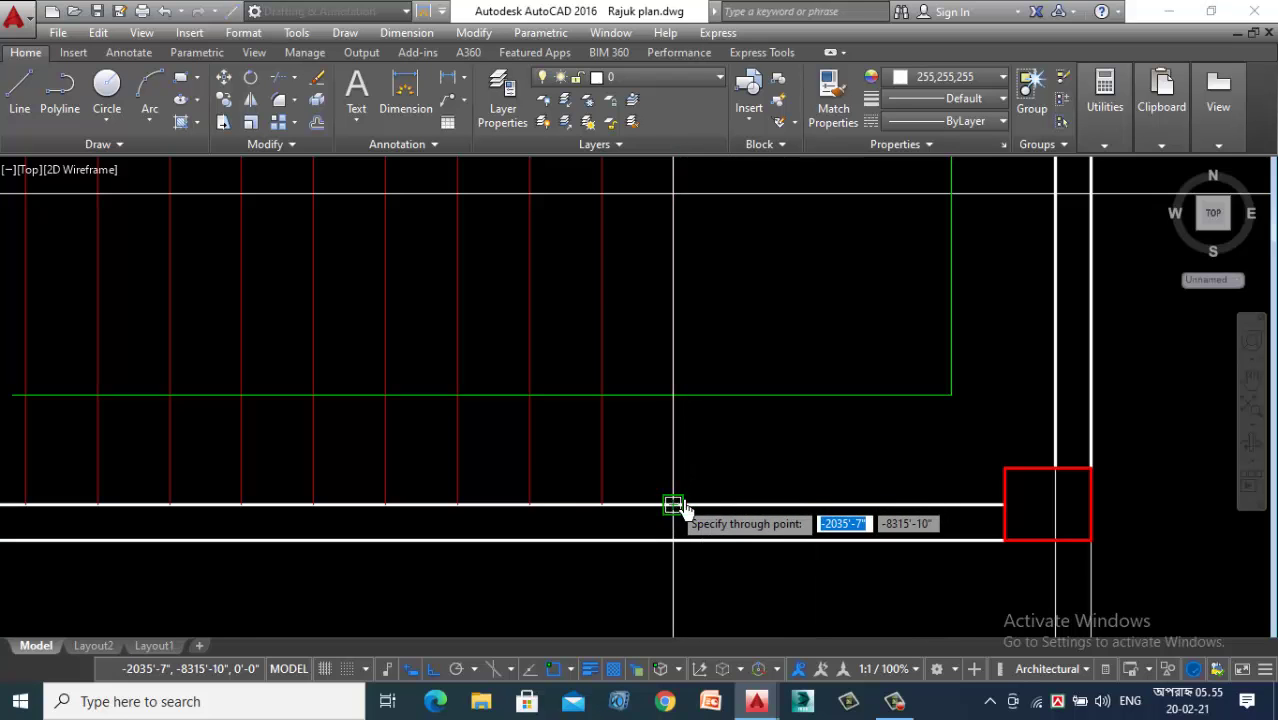
scroll(820, 500, "down", 2)
scroll(820, 500, "down", 4)
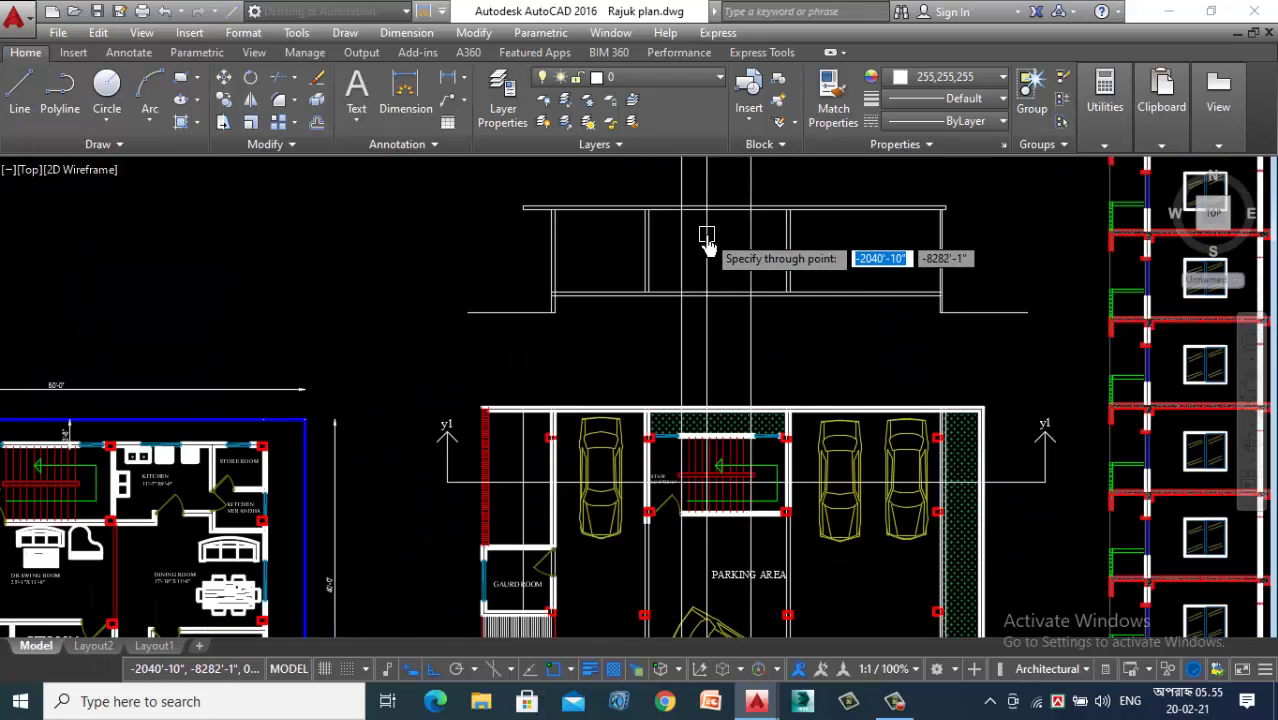
scroll(695, 328, "up", 5)
key("Escape")
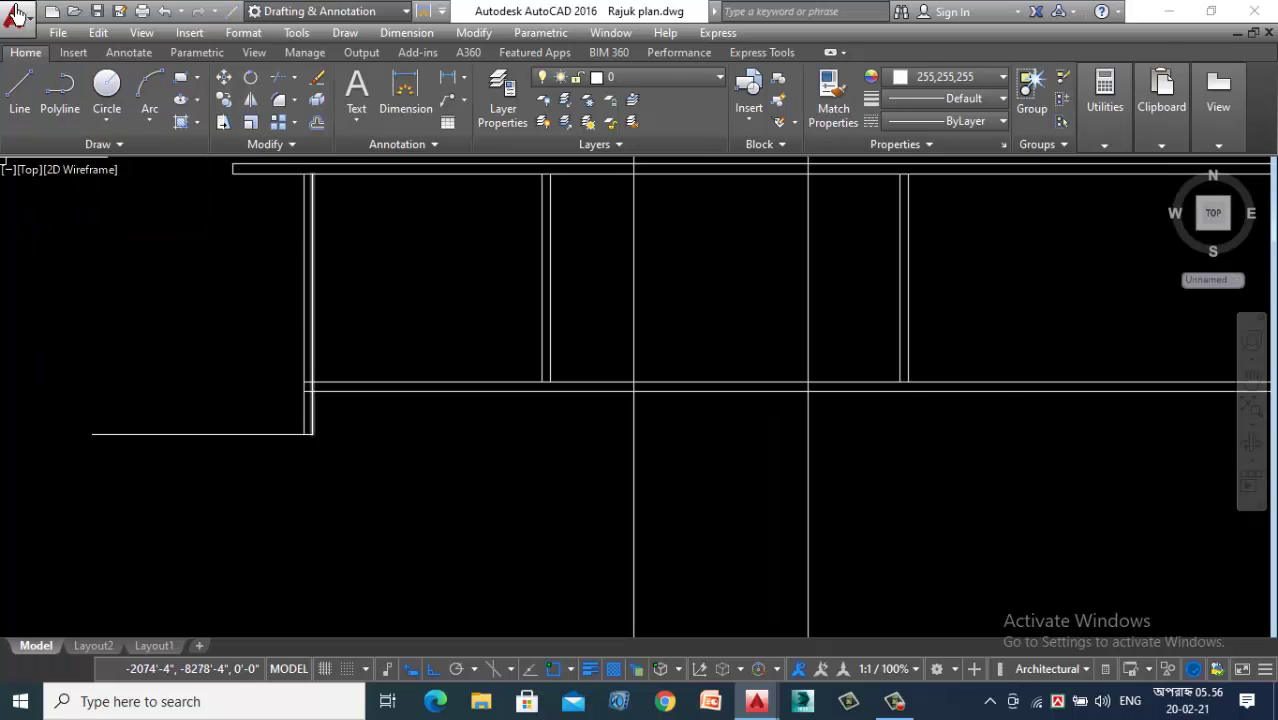
Step: Start the stair polyline where the first riser's construction line meets the top of the floor slab, with a 6" riser and 10" tread
left_click(55, 132)
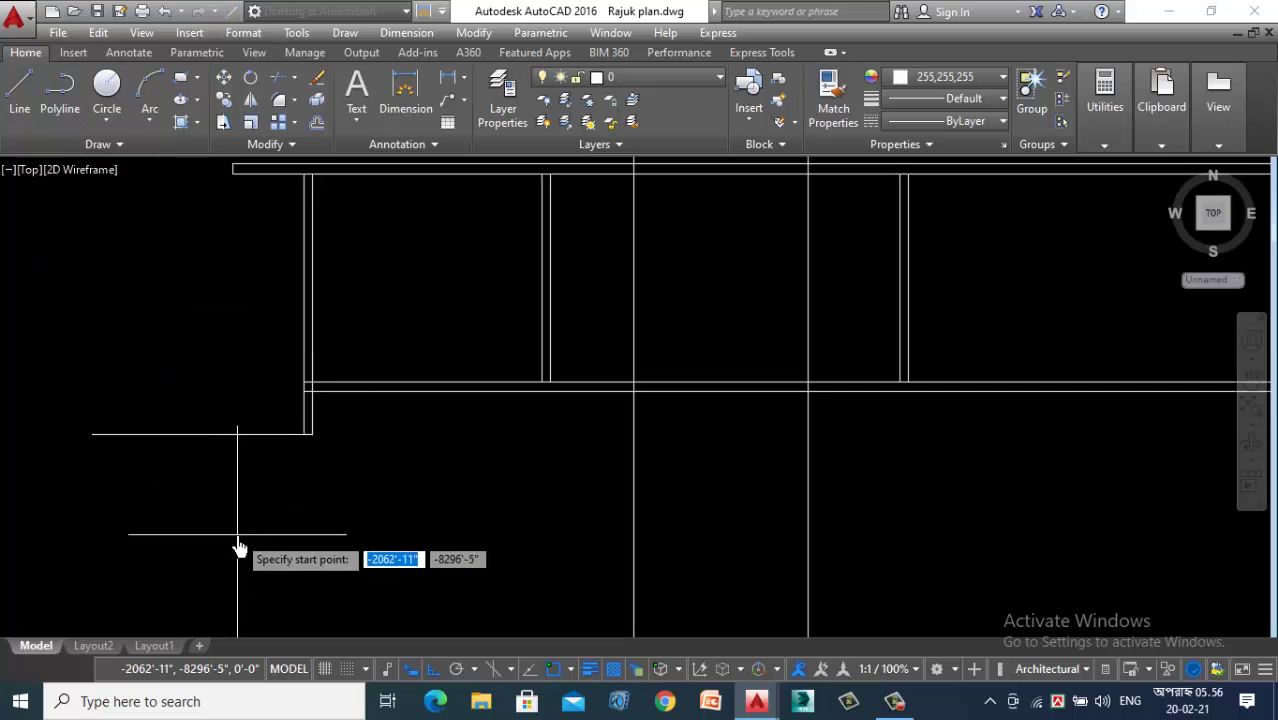
scroll(662, 358, "up", 2)
scroll(496, 559, "down", 3)
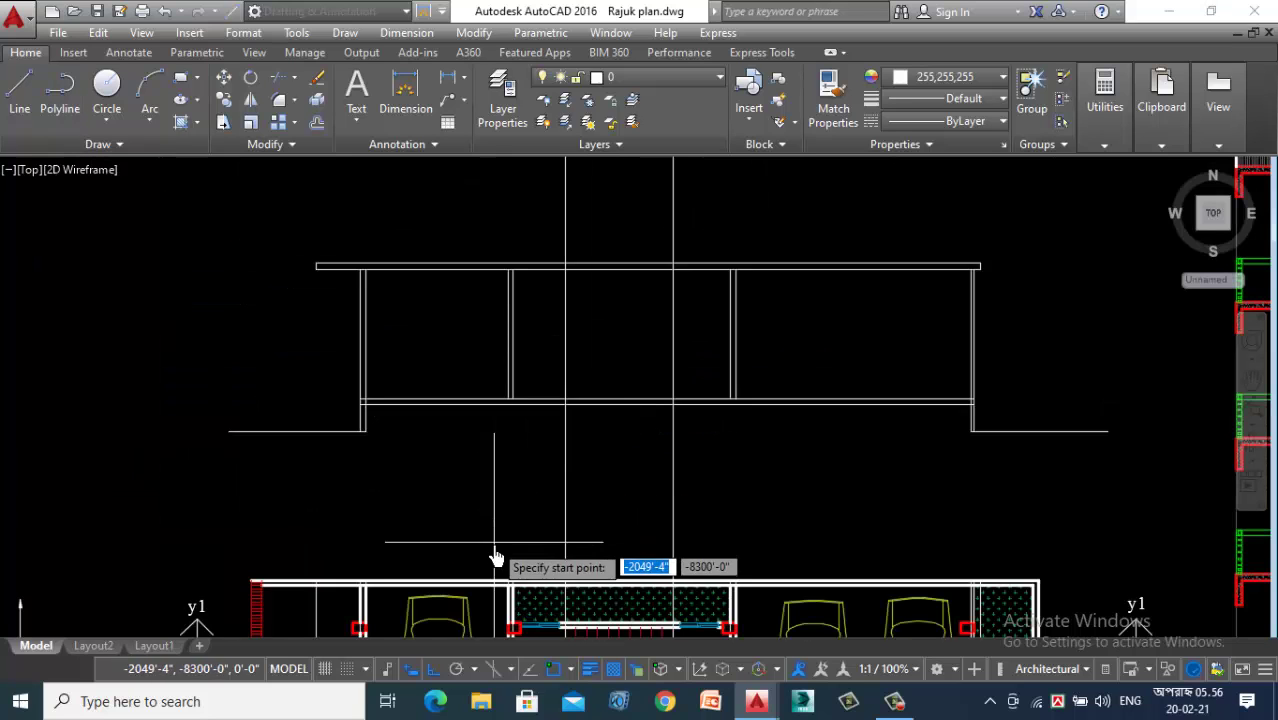
scroll(559, 399, "up", 5)
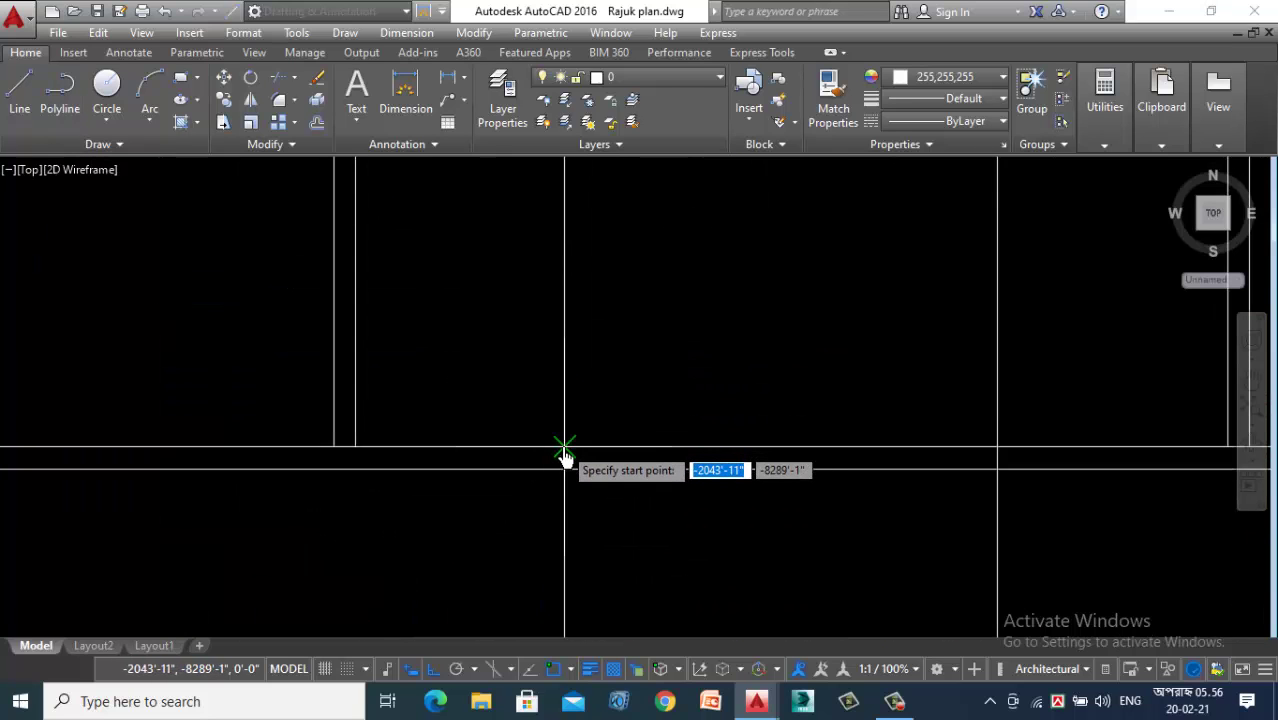
left_click(564, 452)
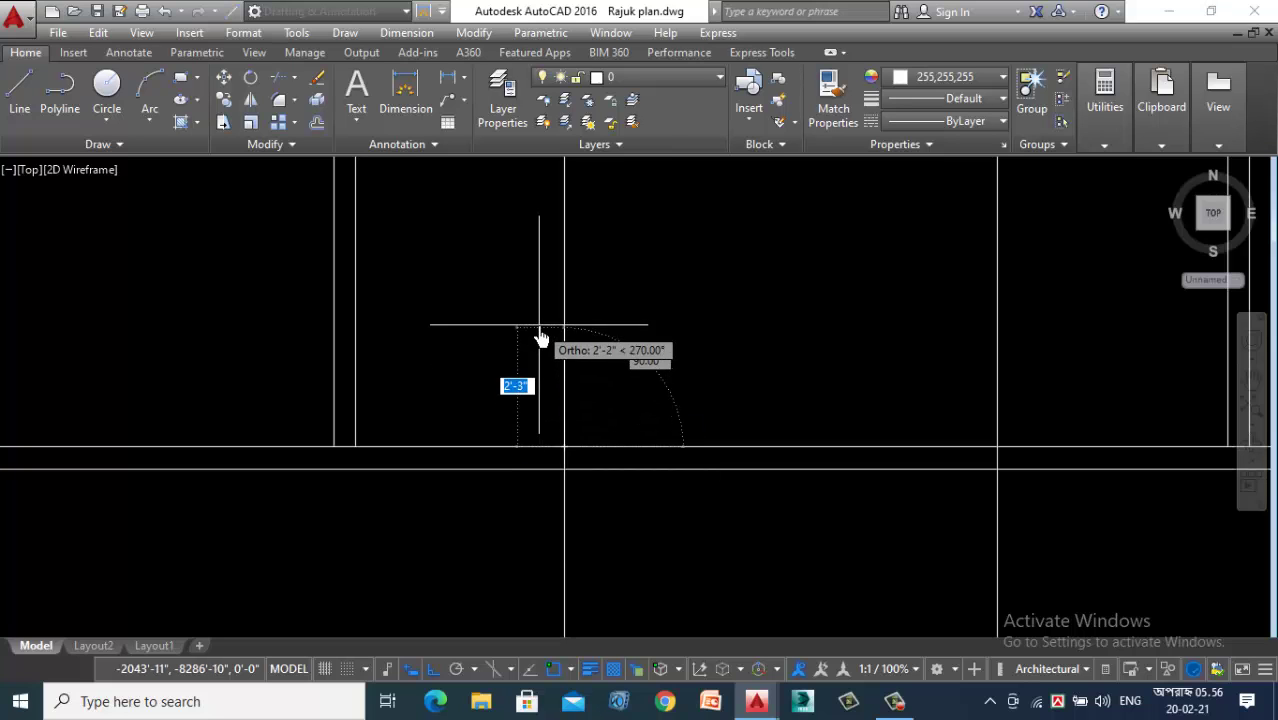
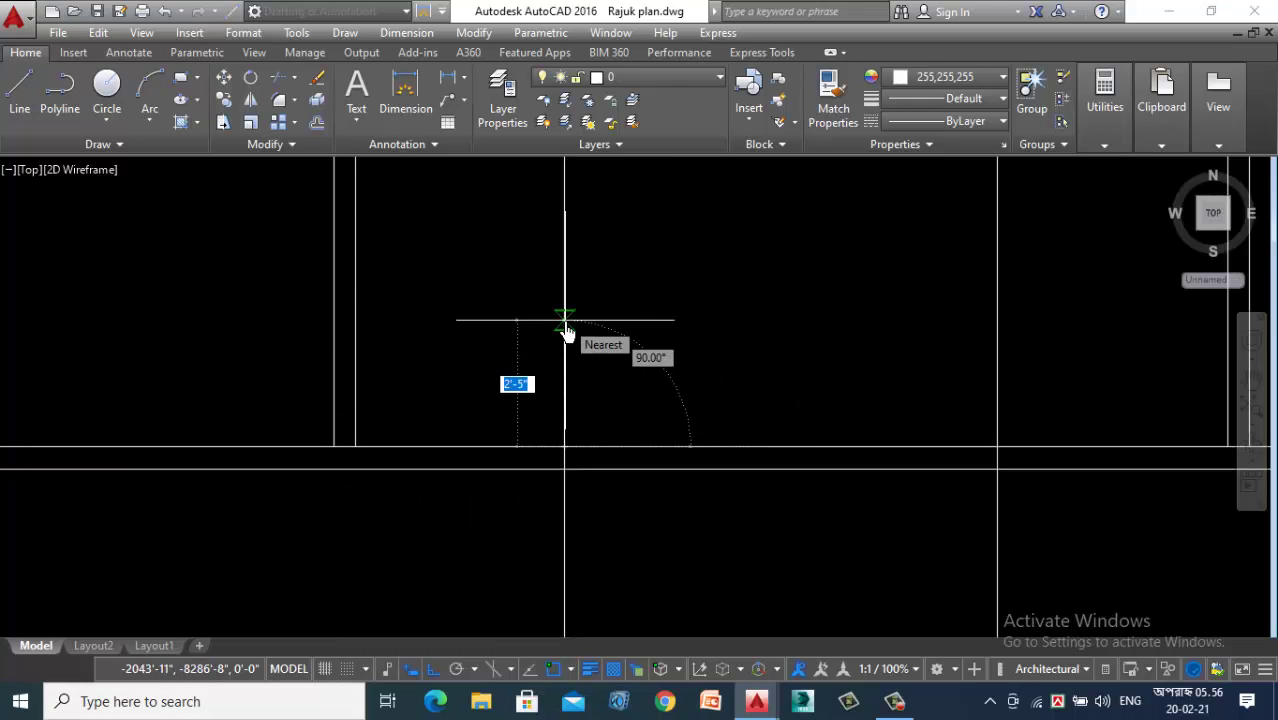
type("6")
key("Return")
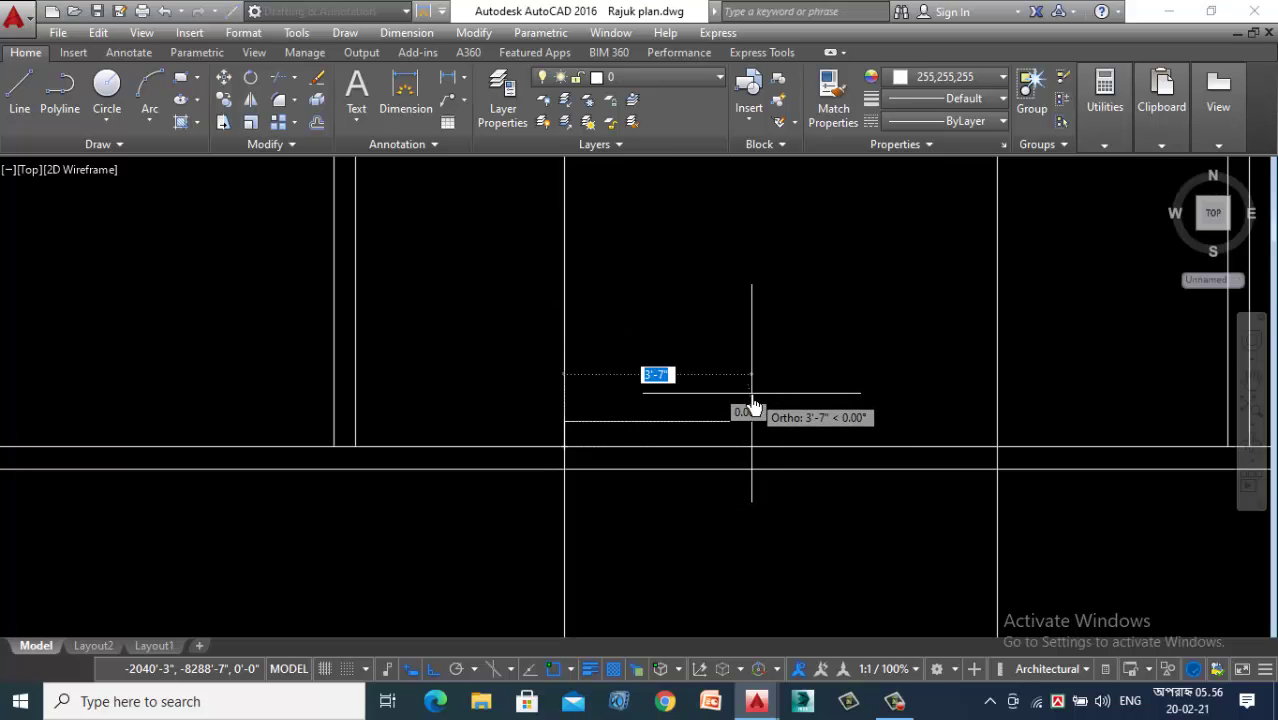
type("10")
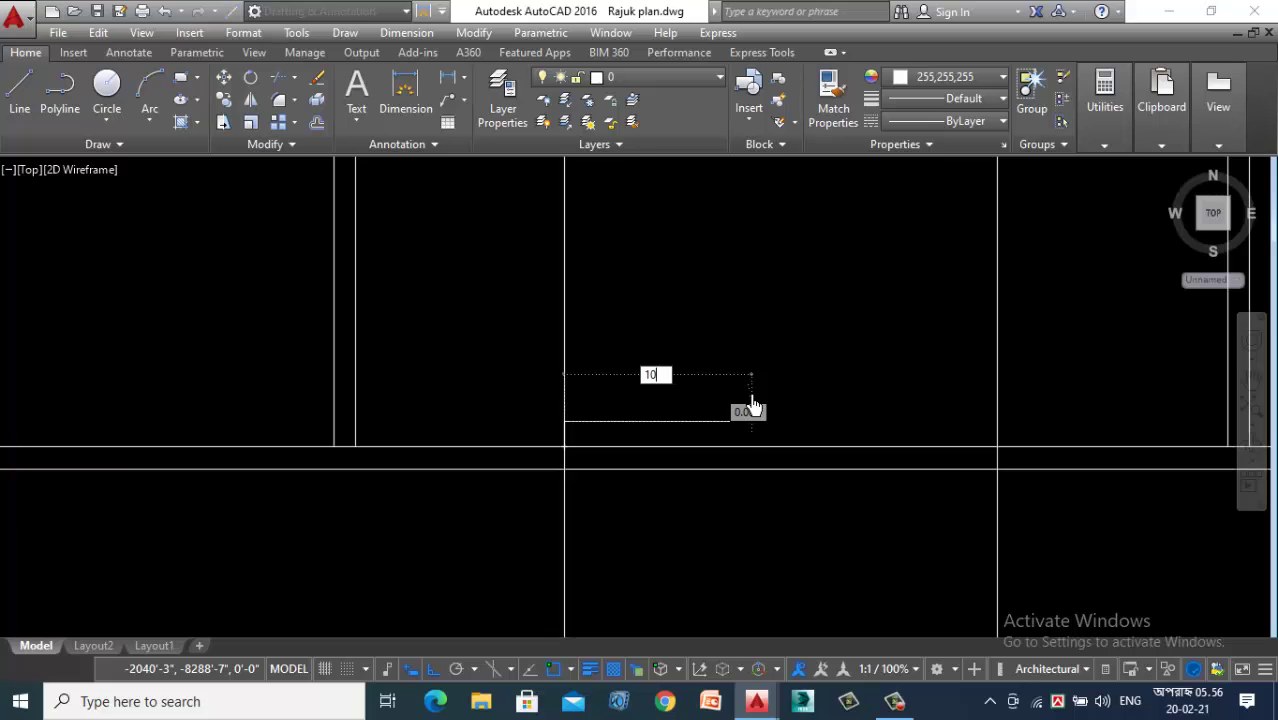
key("Return")
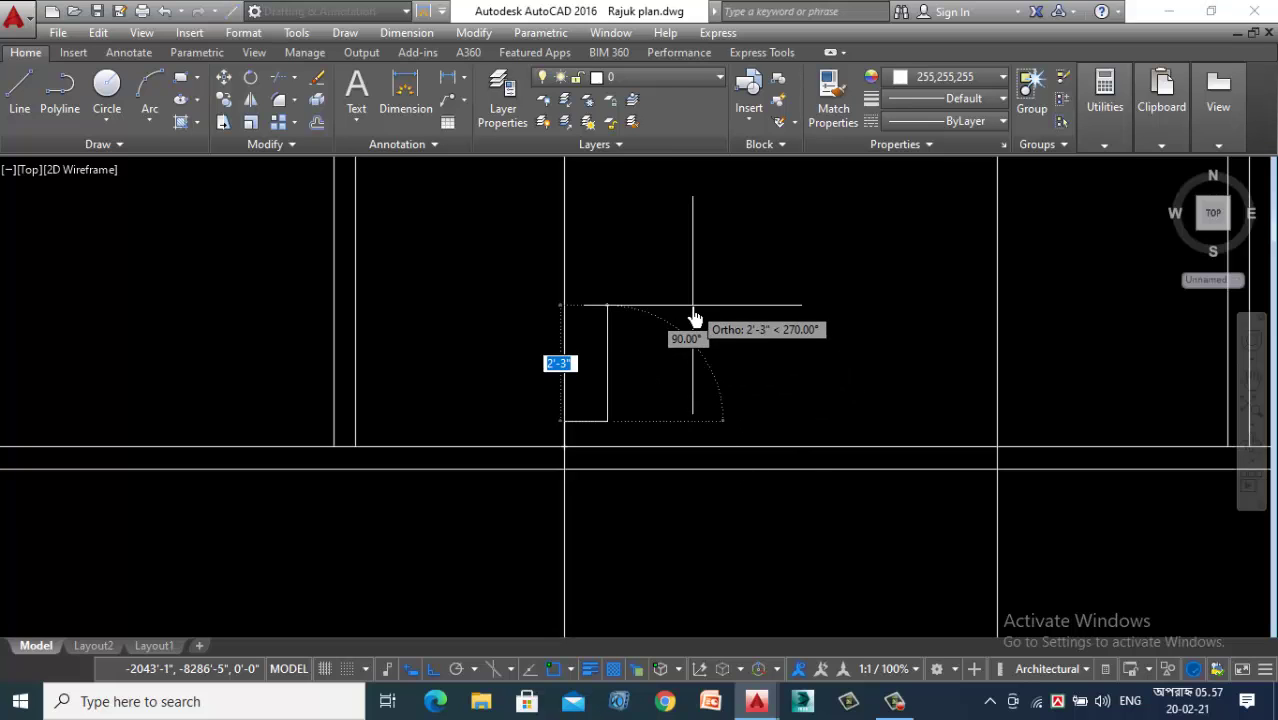
Step: Continue the stair polyline upward with the second, third and fourth steps, each with a 6" riser and 10" tread
type("6")
key("Return")
type("1")
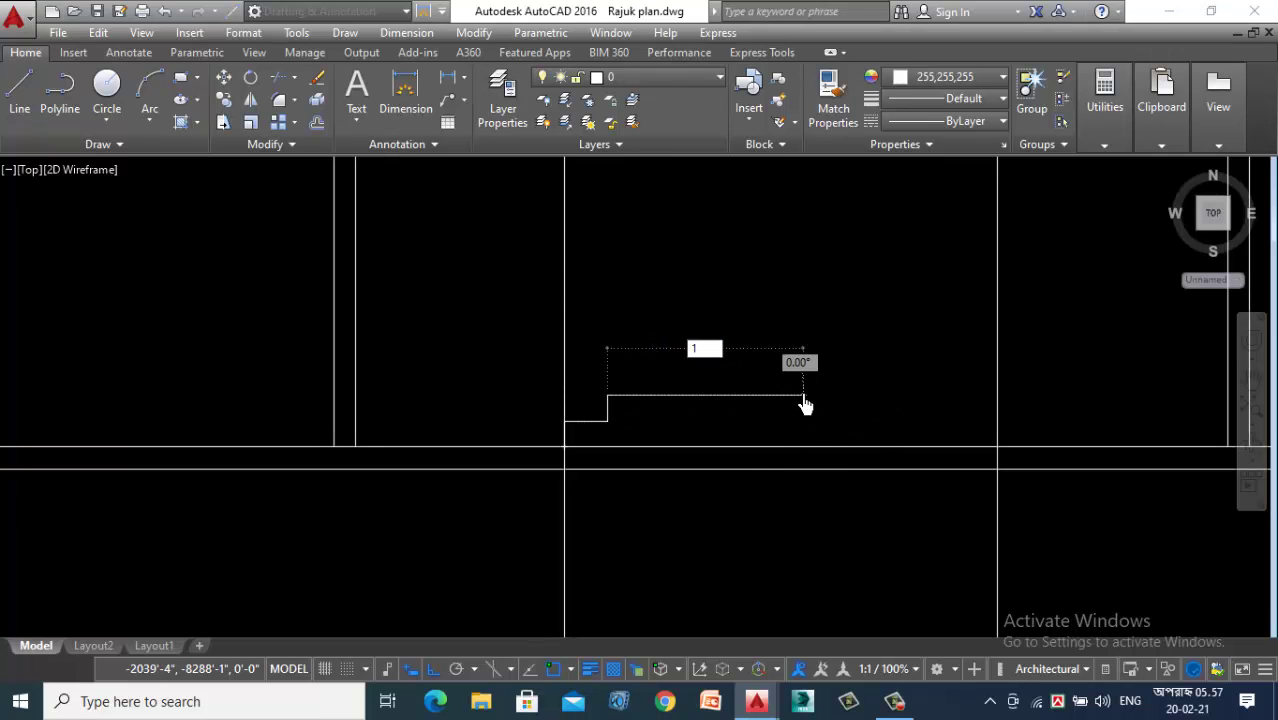
type("0")
key("Return")
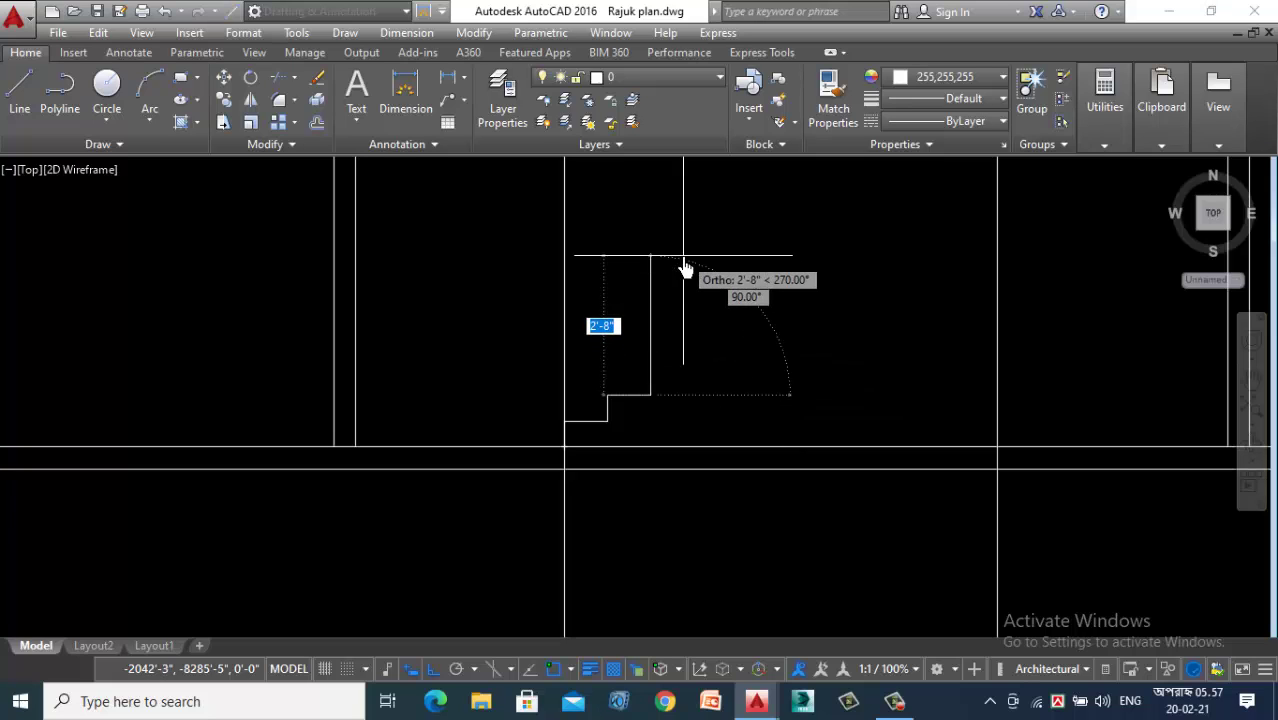
type("6")
key("Return")
type("10")
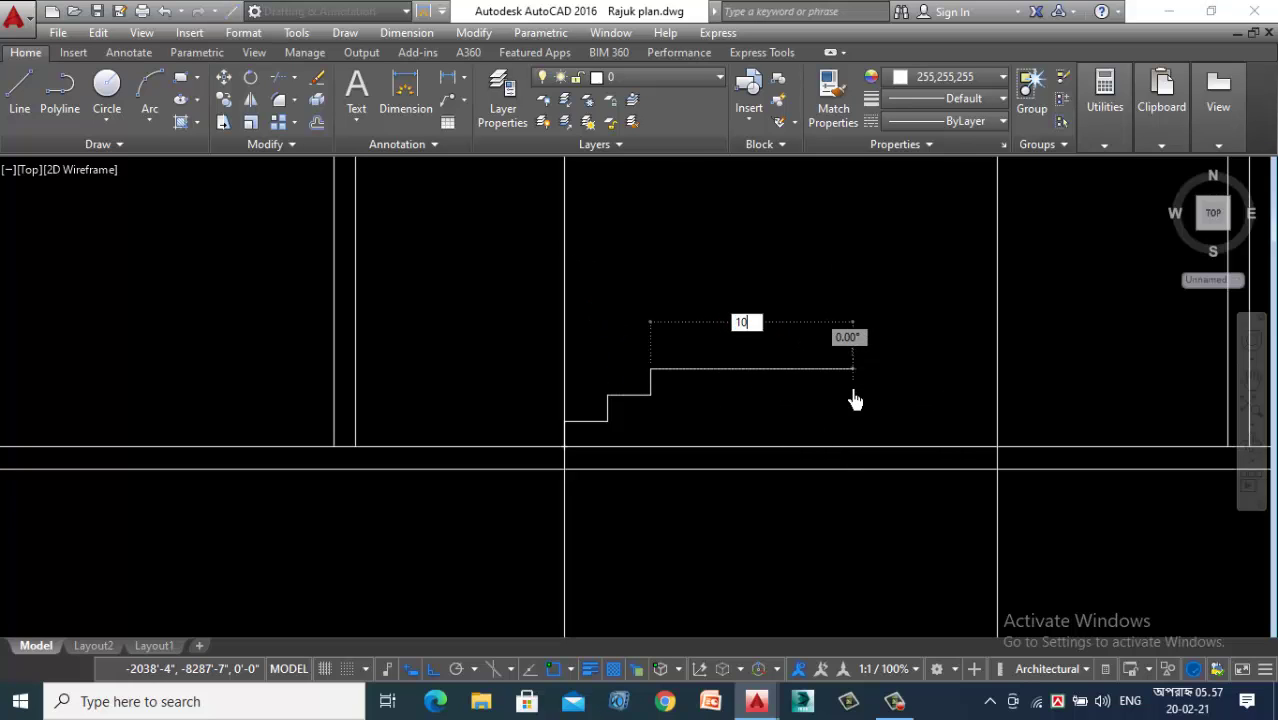
key("Return")
type("6")
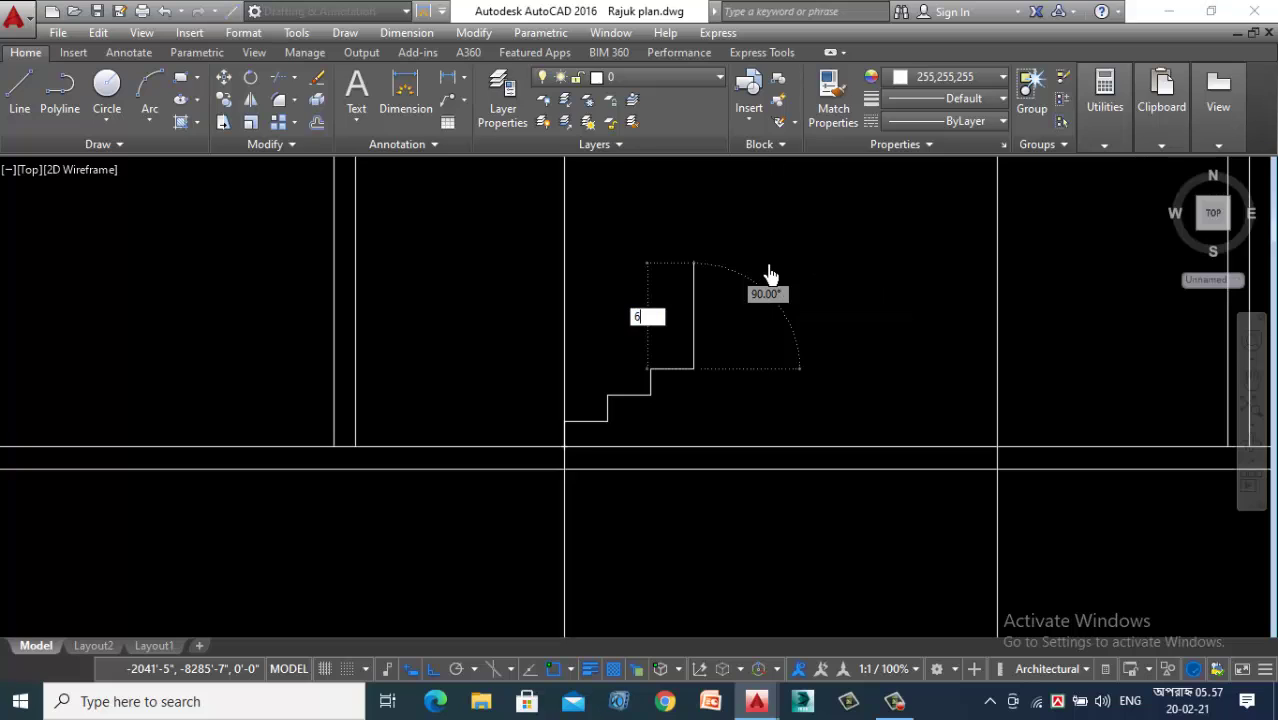
key("Return")
type("10")
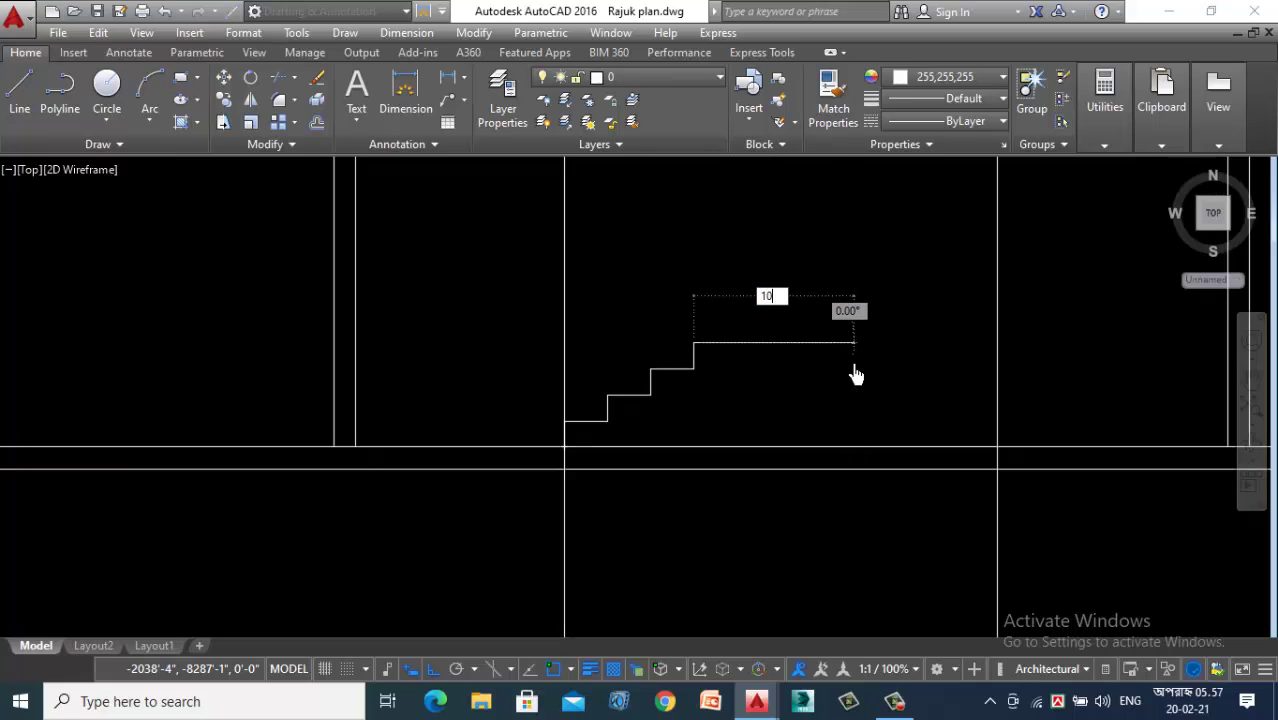
key("Return")
Step: Add the fifth, sixth and seventh steps to the stair polyline with 6" risers and 10" treads
type("6")
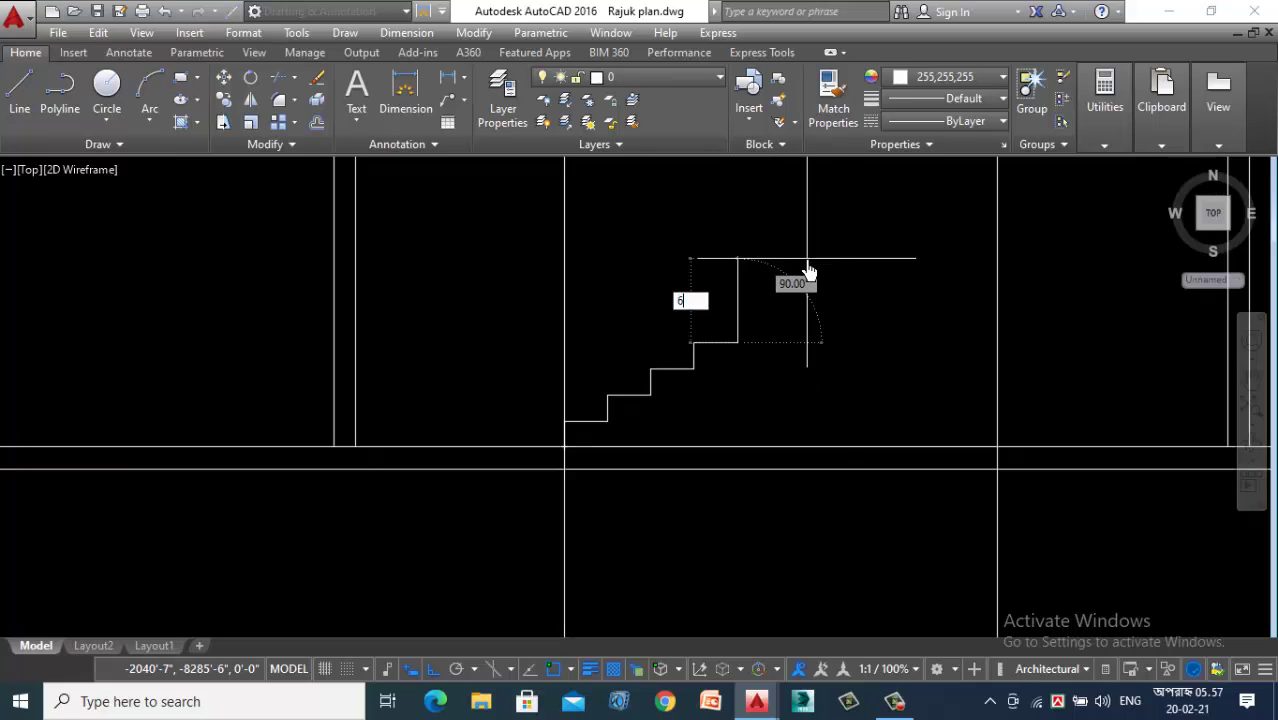
key("Return")
type("1")
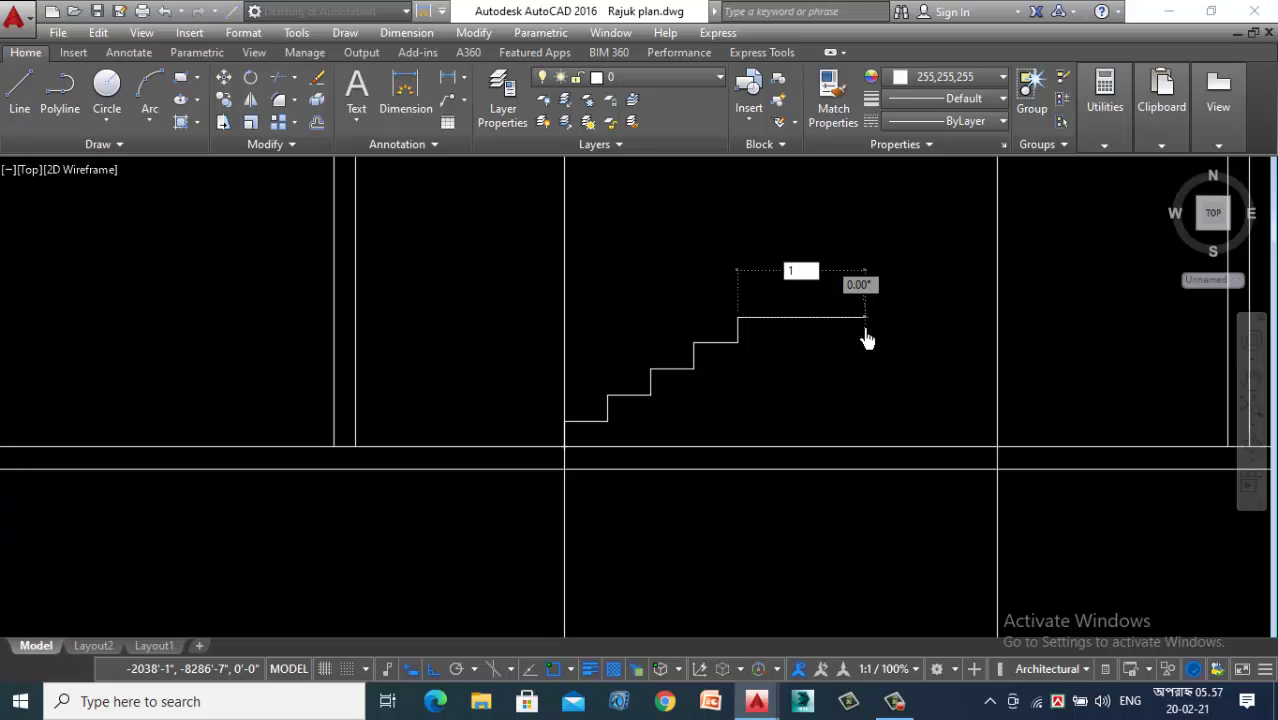
type("0")
key("Return")
type("6")
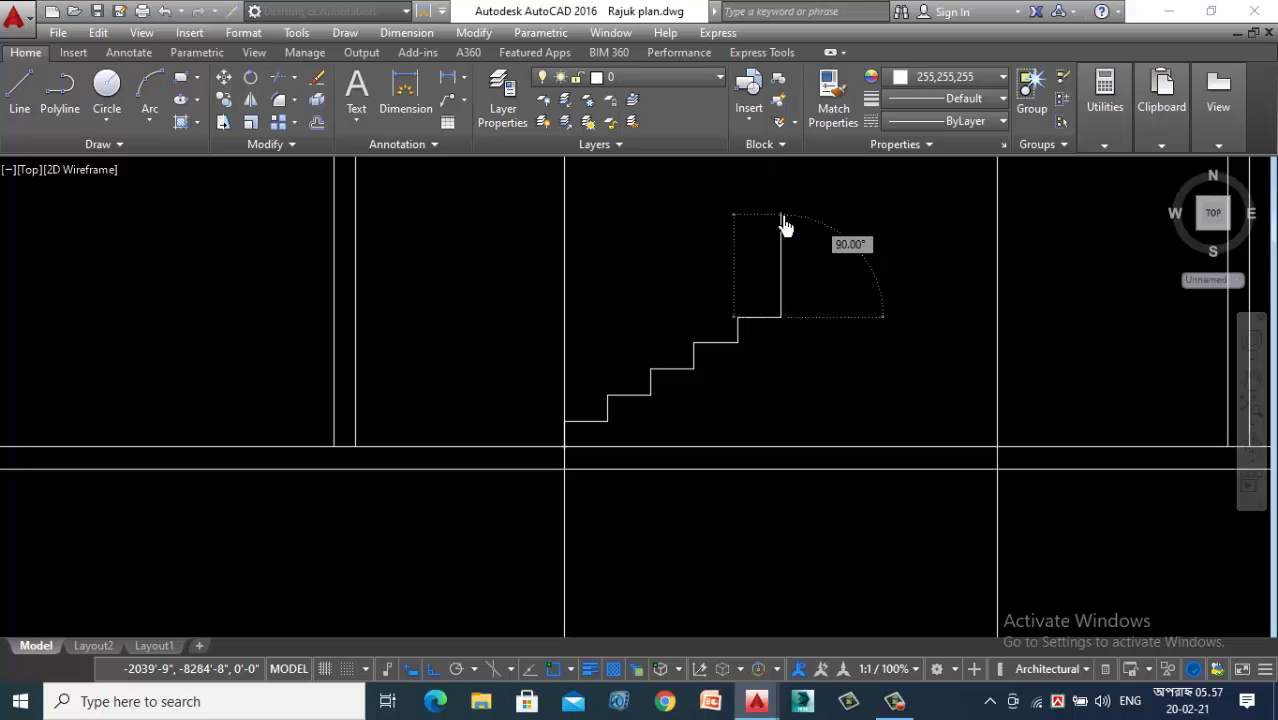
key("Return")
type("1")
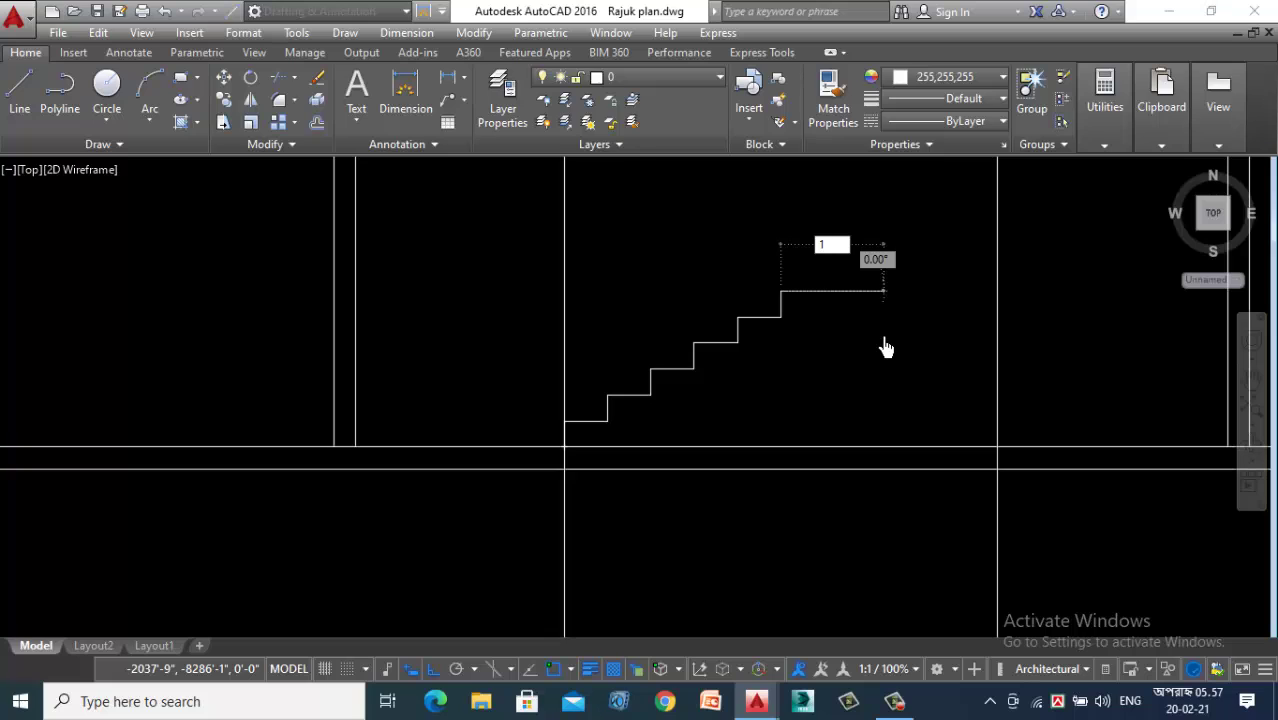
type("'-0")
key("Return")
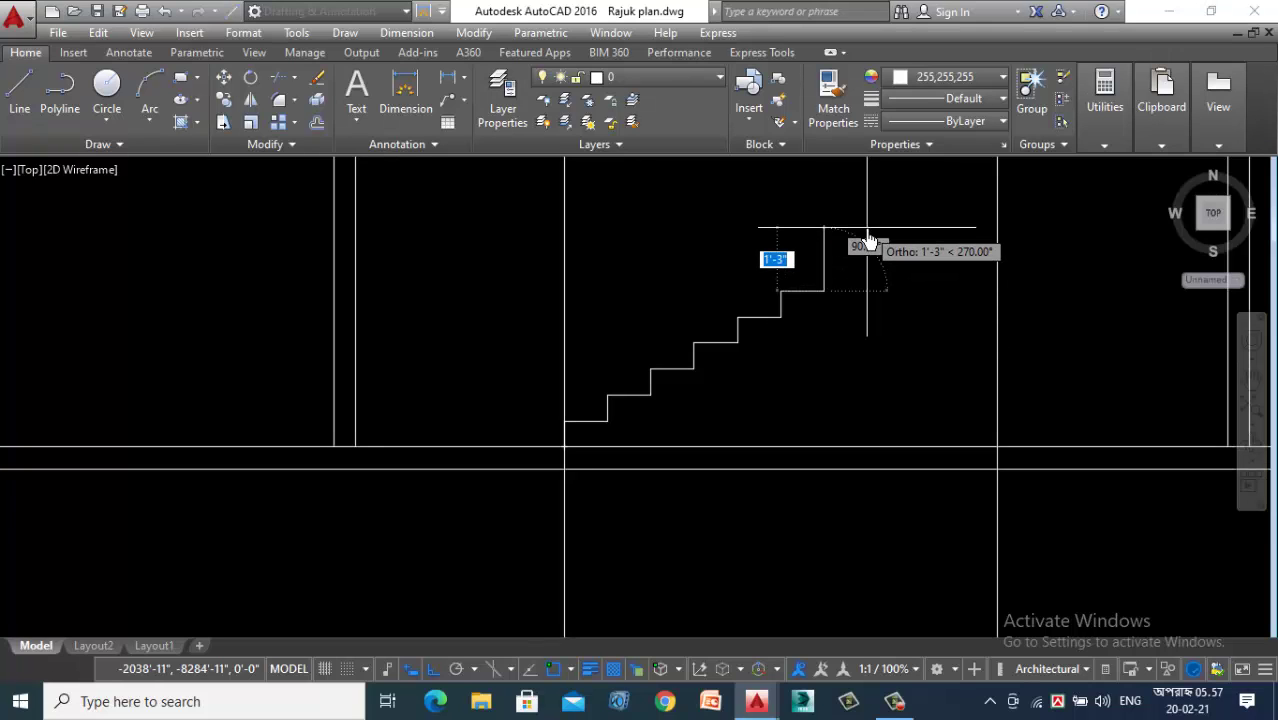
type("6")
key("Return")
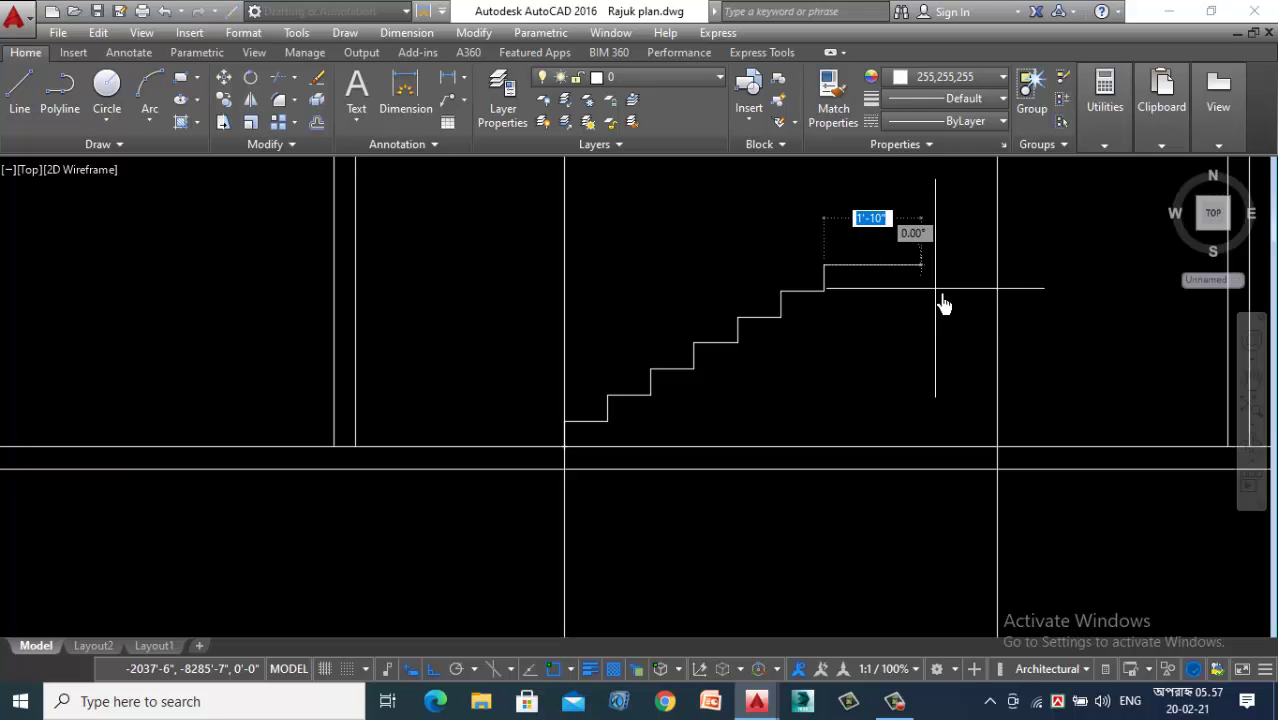
type("10")
key("Return")
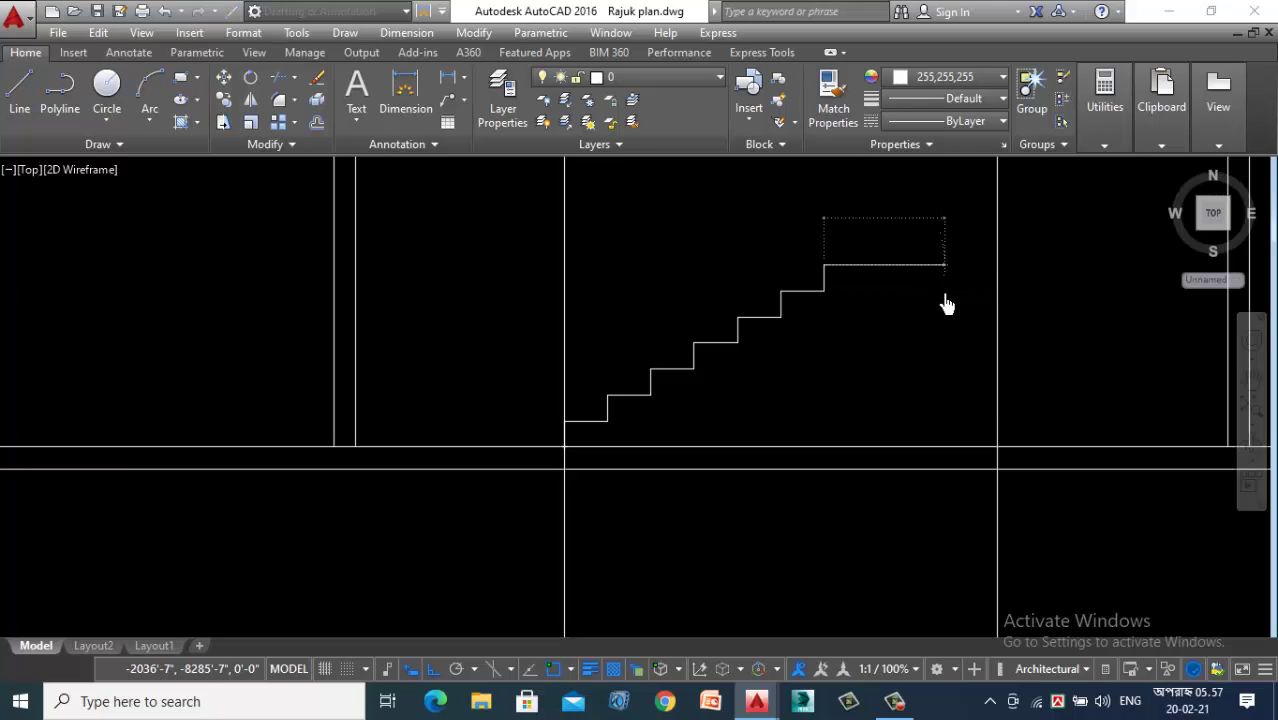
Step: Complete the flight with three more steps of 6" riser and 10" tread, ending with a 6" riser on the second construction line
scroll(864, 348, "down", 2)
scroll(869, 228, "up", 2)
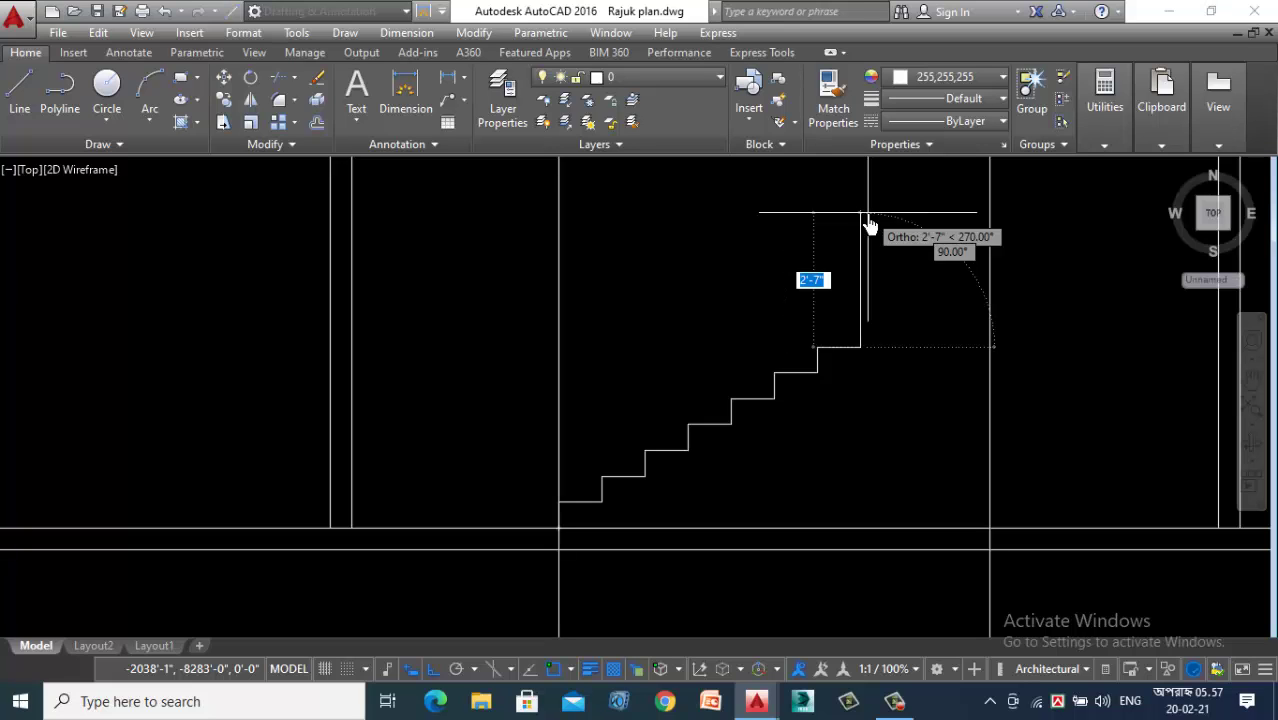
type("6")
key("Return")
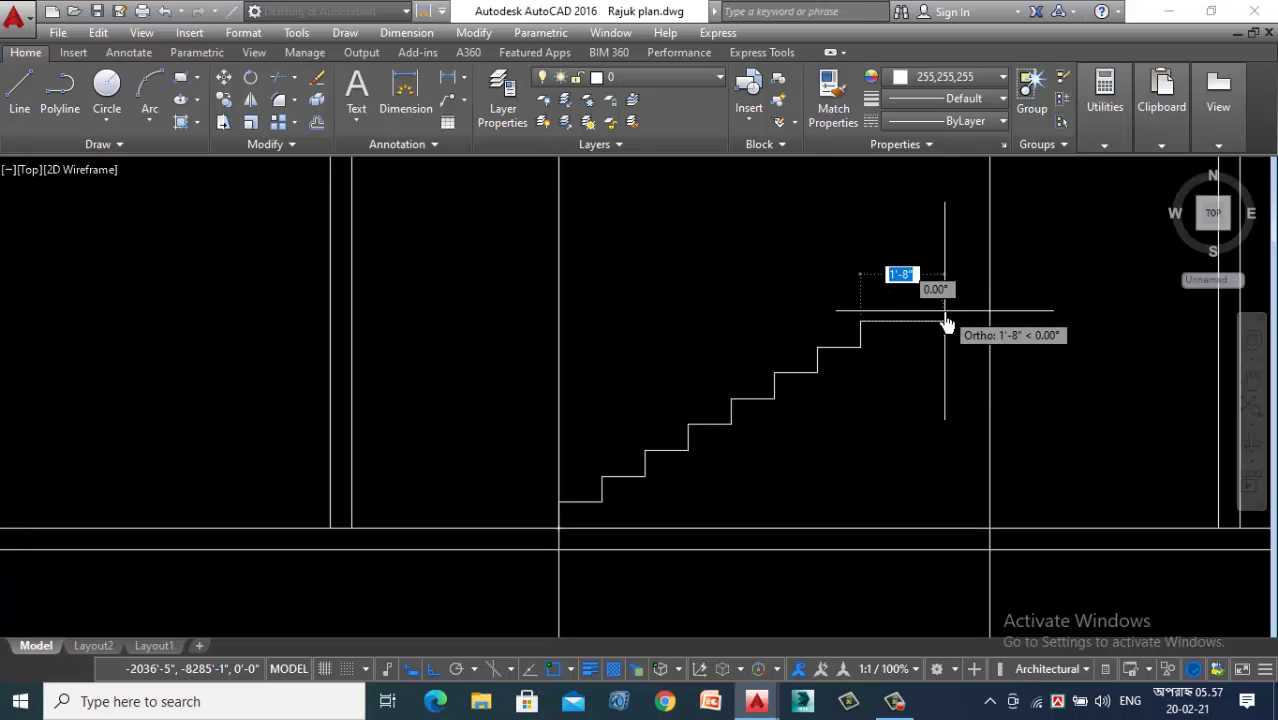
type("10")
key("Return")
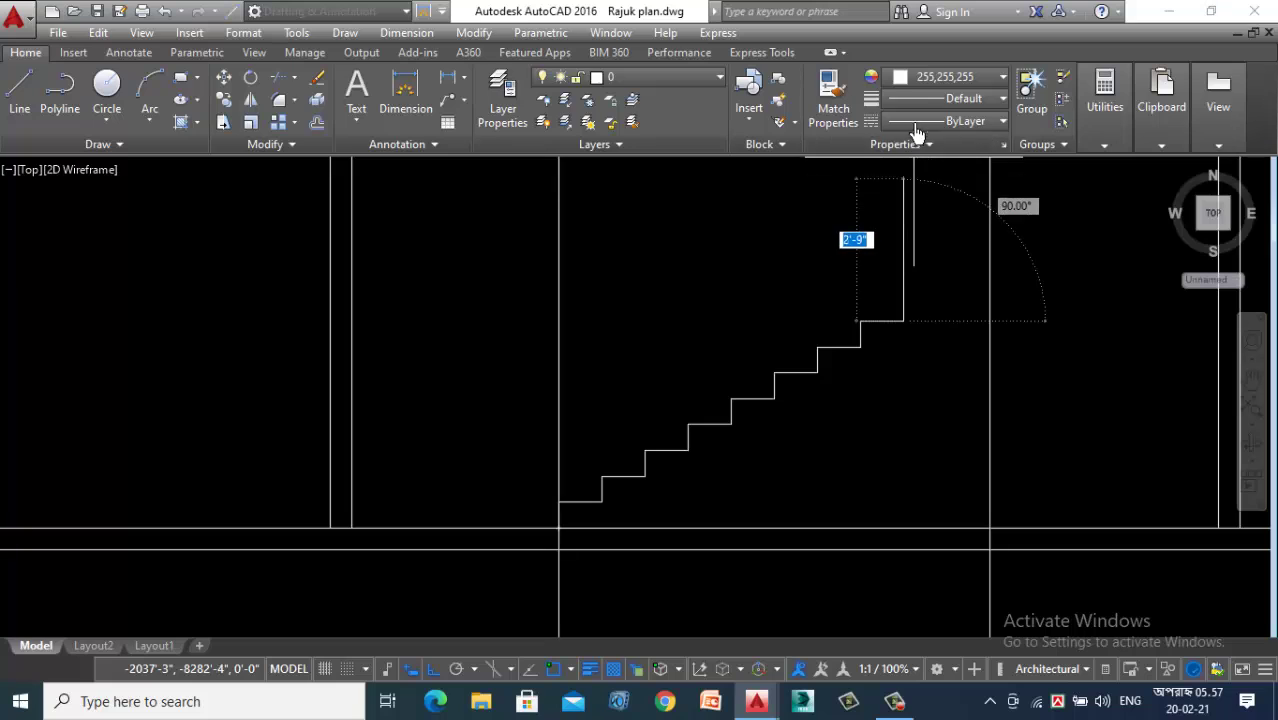
type("6")
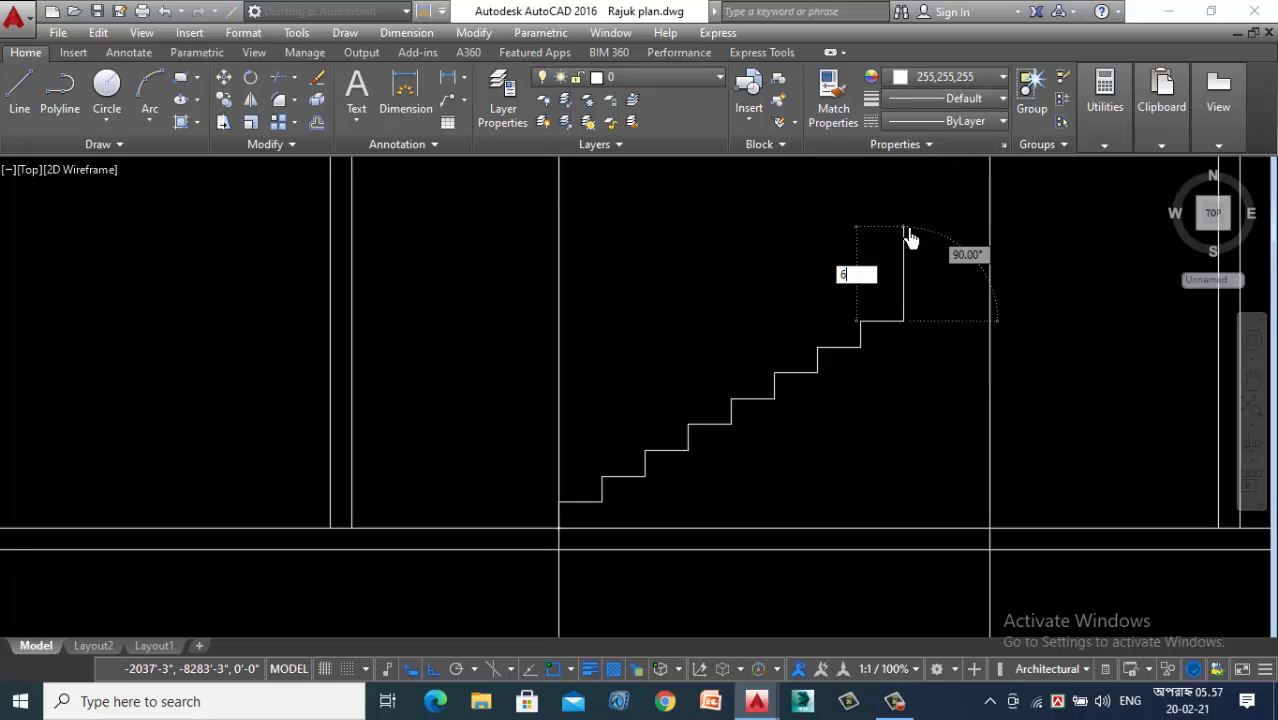
key("Return")
type("1")
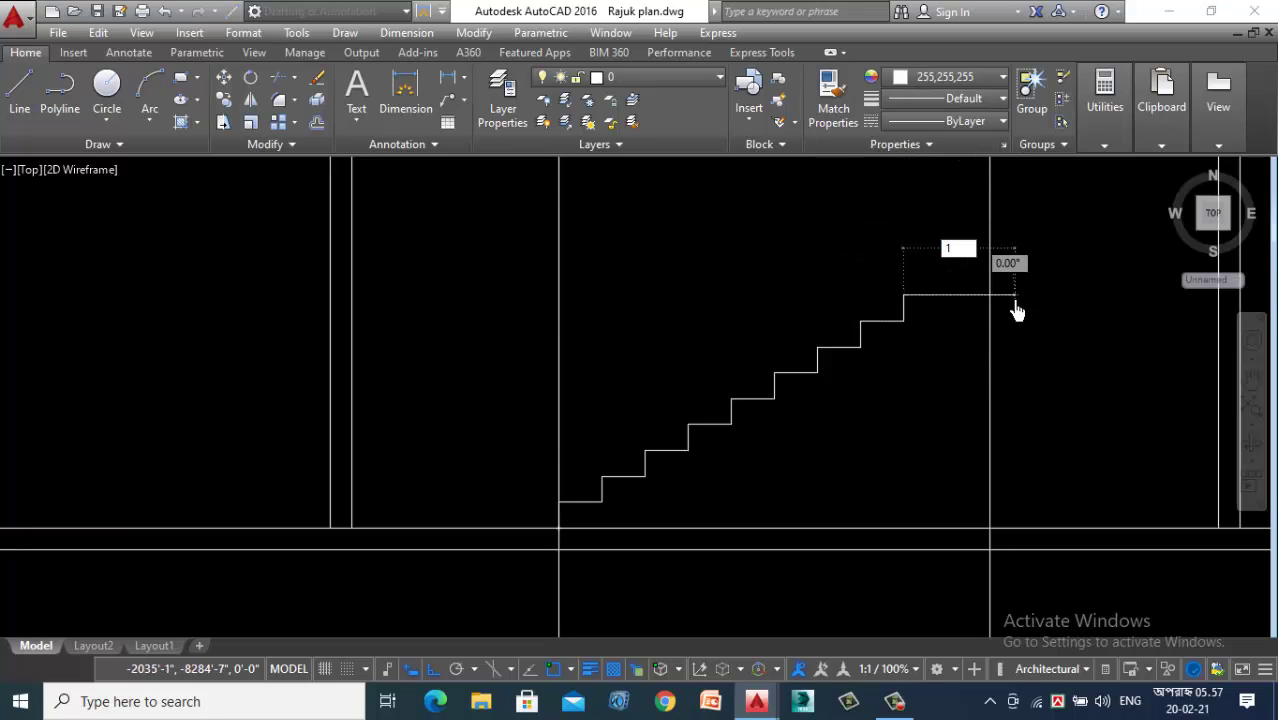
key("Return")
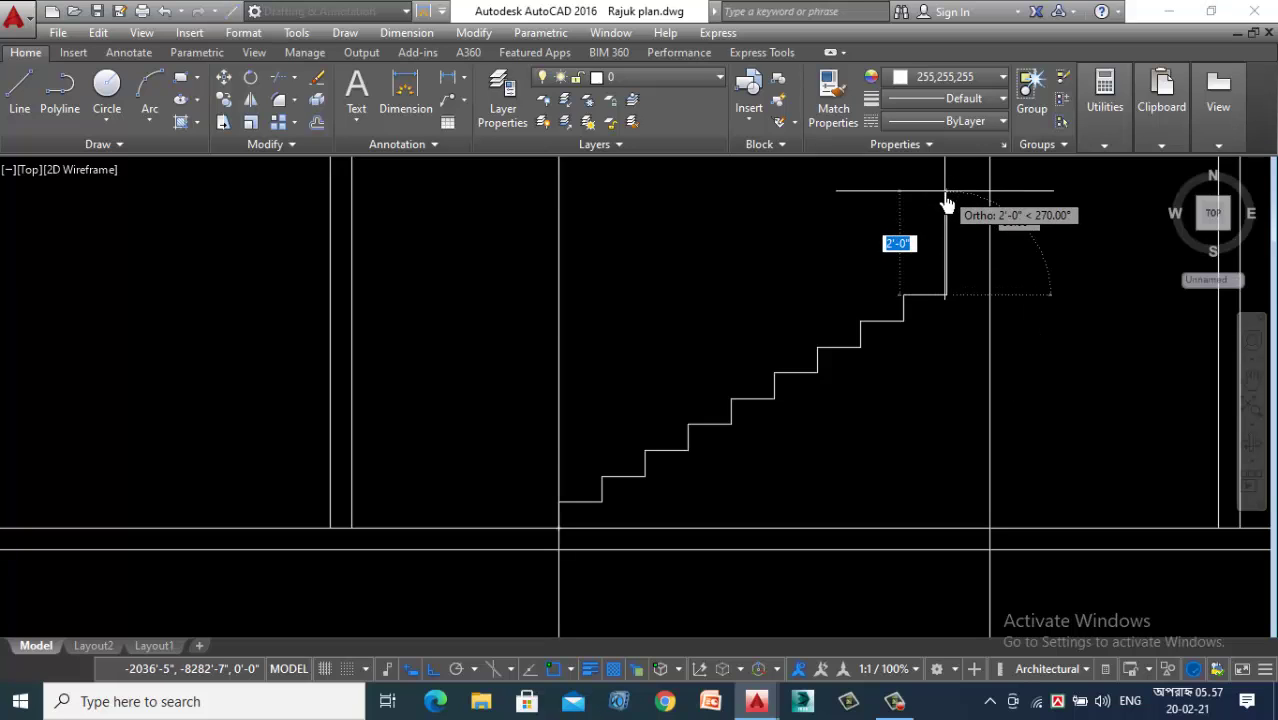
type("6")
key("Return")
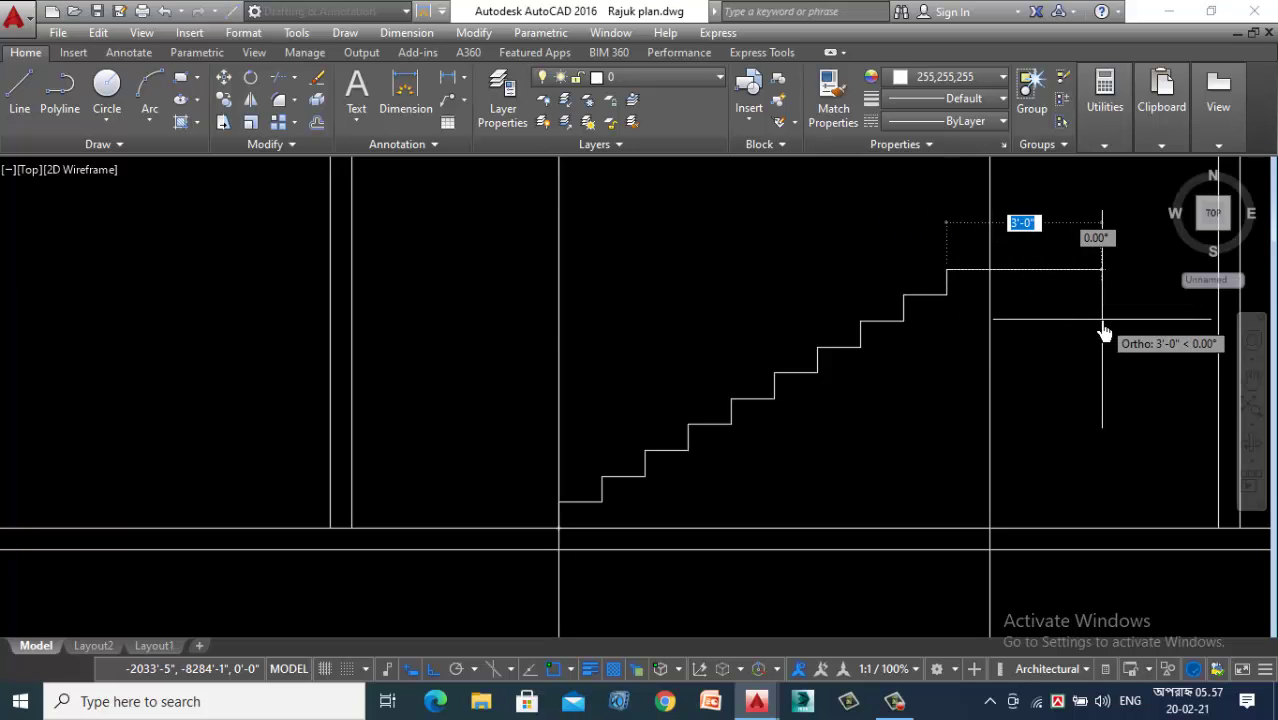
type("1")
key("Return")
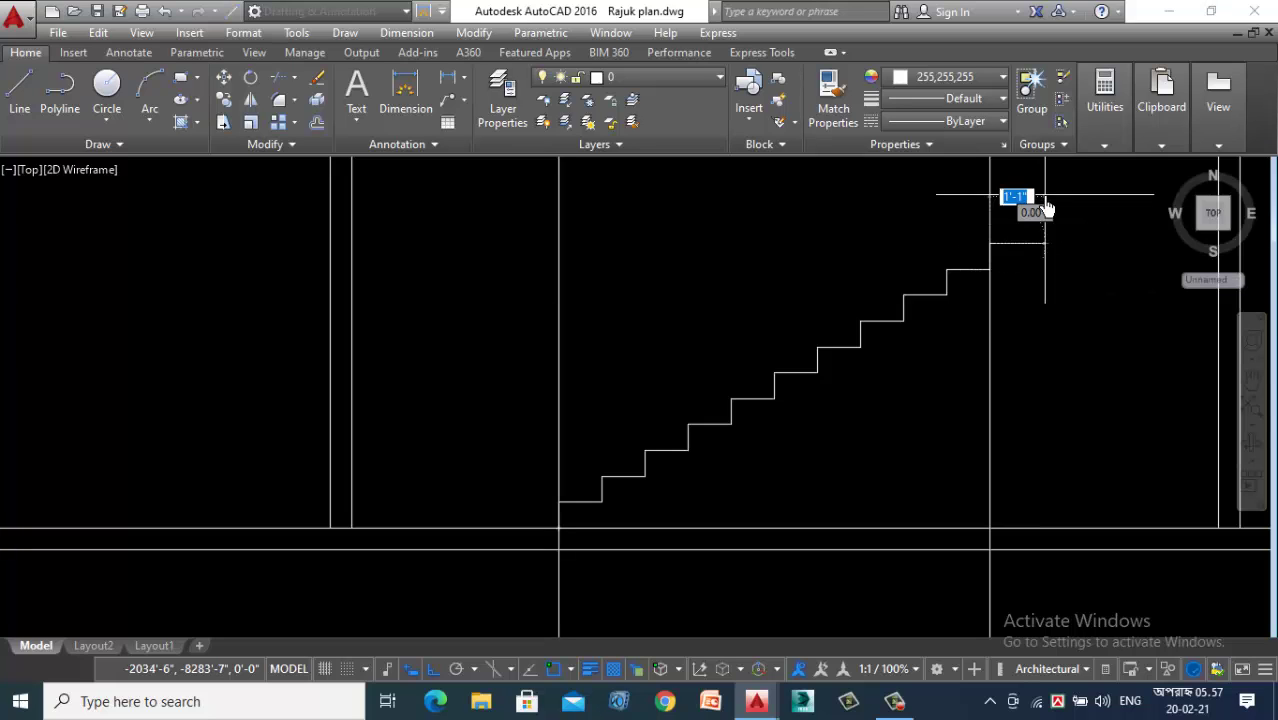
key("Escape")
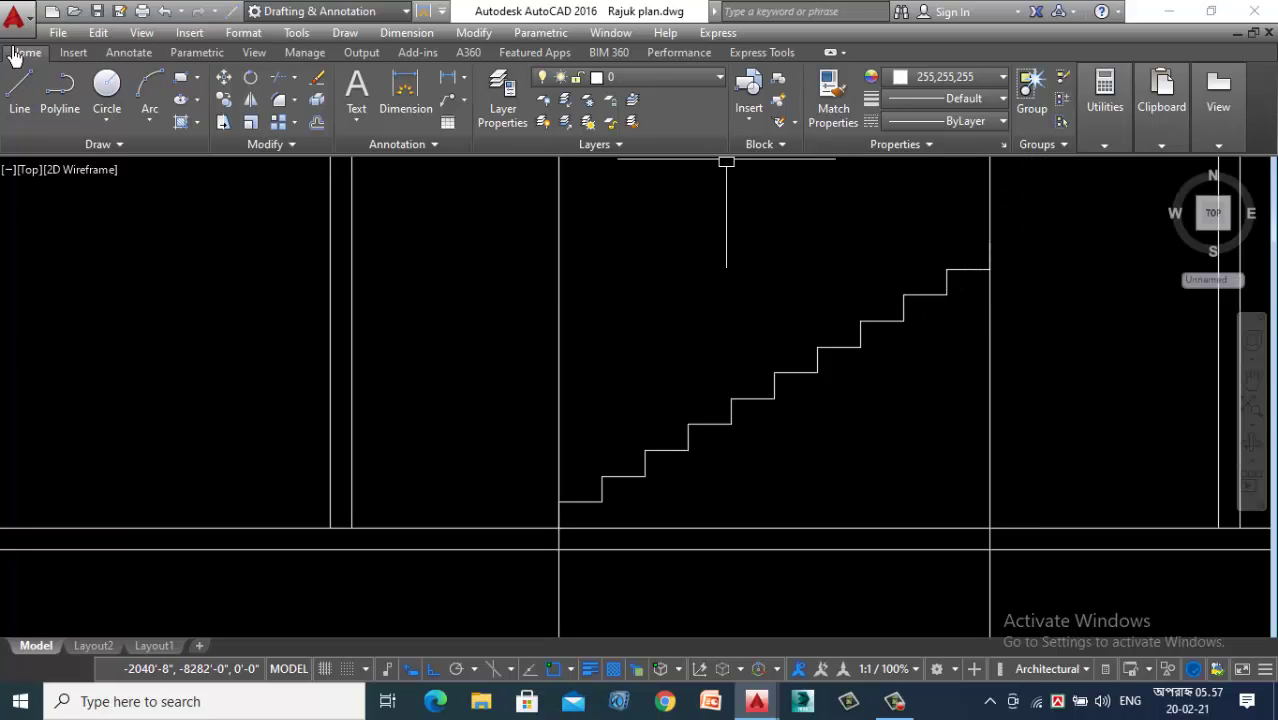
Step: Draw the mid-landing's top line horizontally from the flight's last riser to the far face of the stair wall, about 4'-10" long
left_click(17, 100)
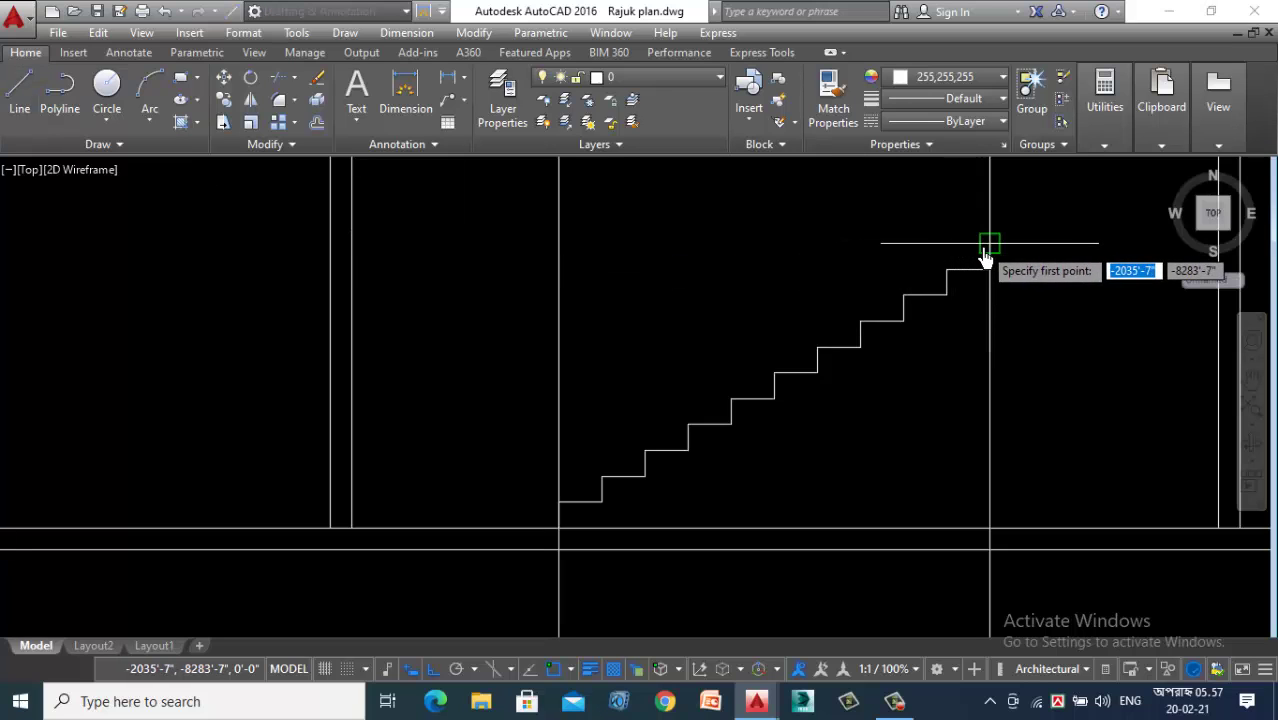
left_click(986, 251)
scroll(797, 340, "down", 3)
scroll(986, 318, "up", 4)
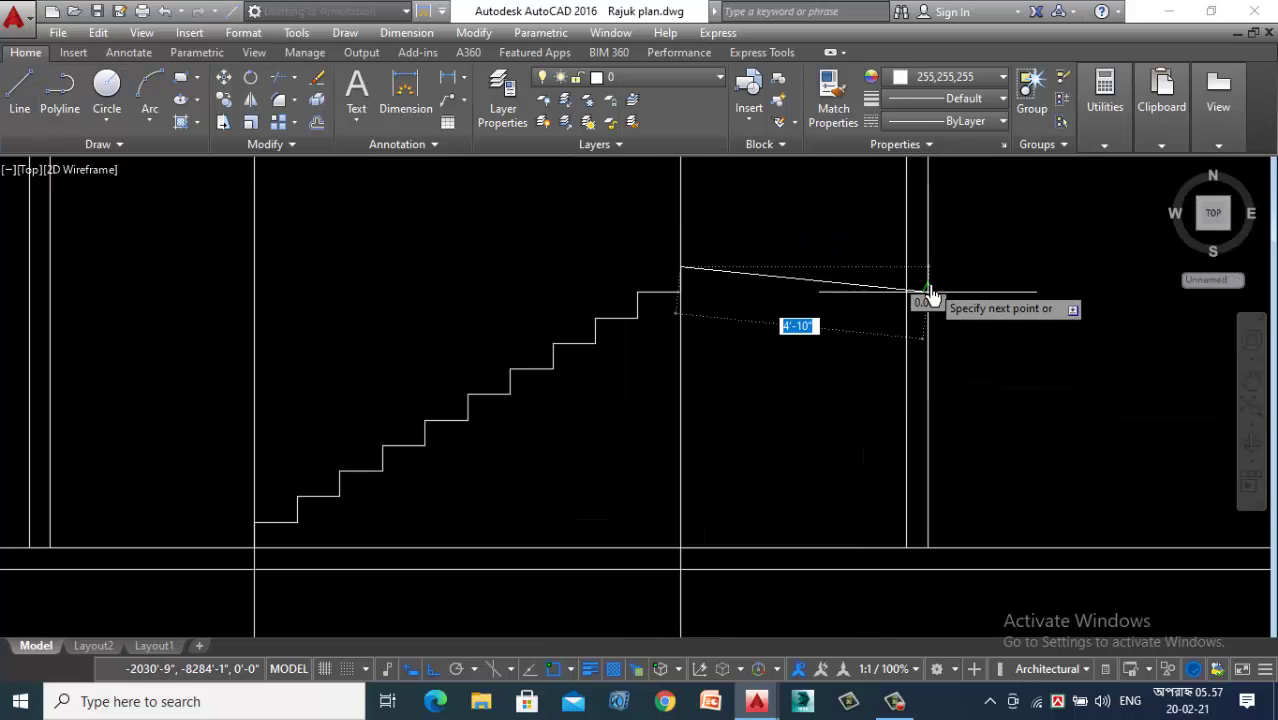
left_click(928, 268)
key("Escape")
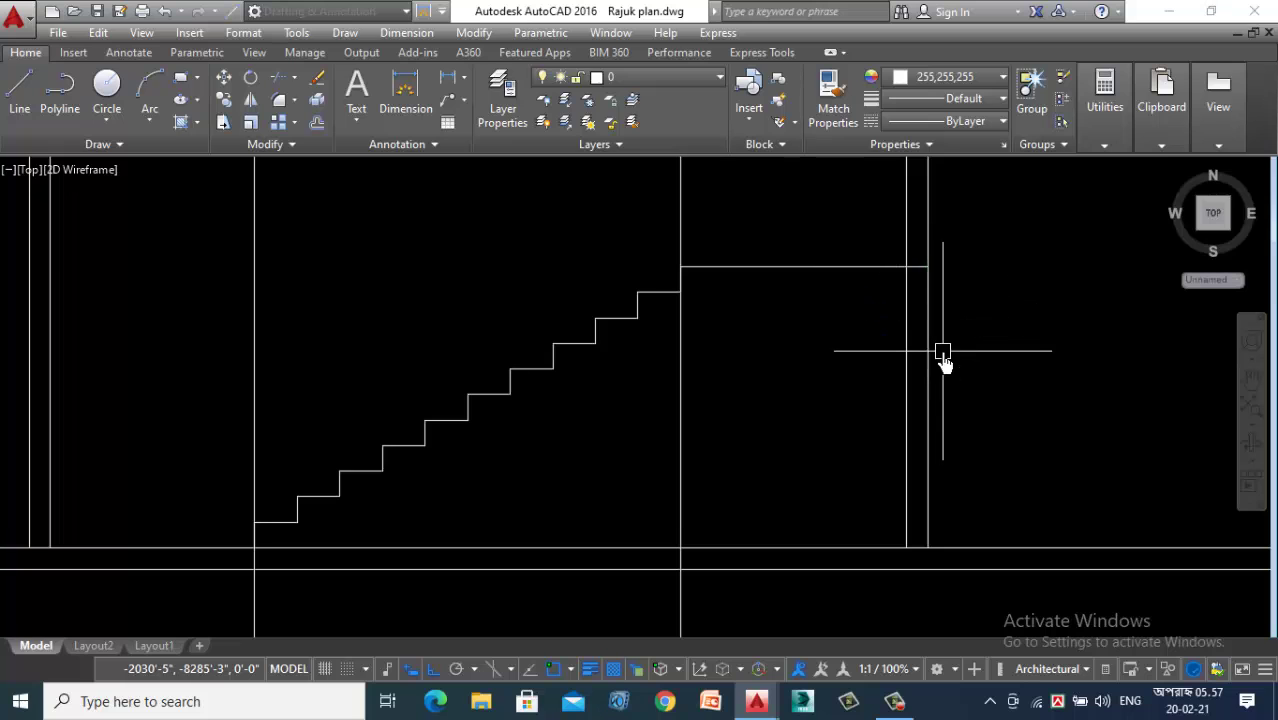
scroll(935, 340, "down", 4)
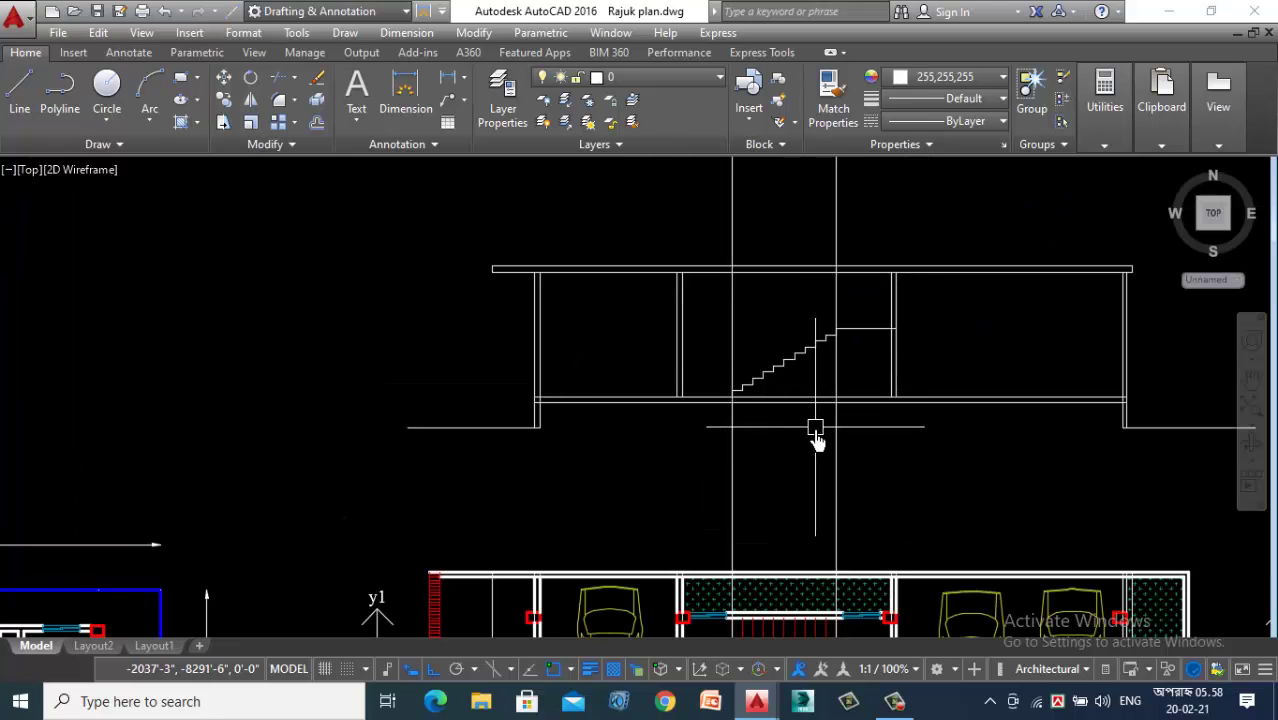
scroll(782, 445, "up", 2)
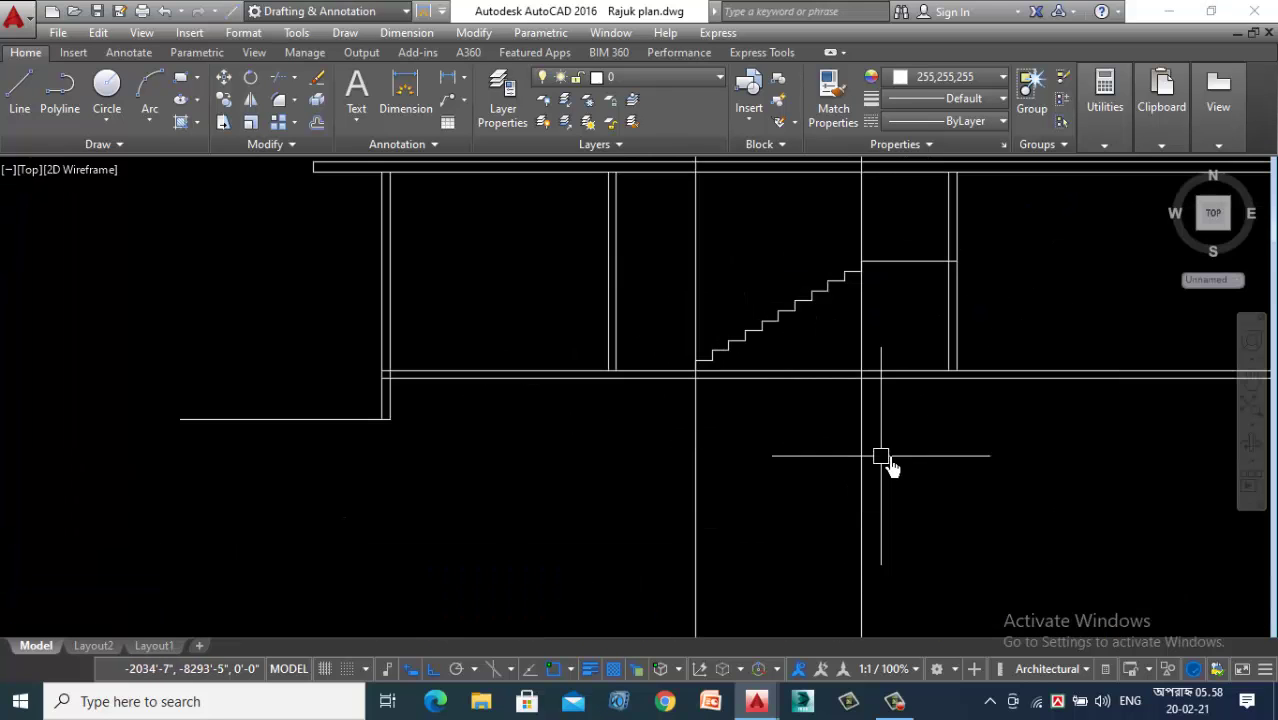
left_click(931, 449)
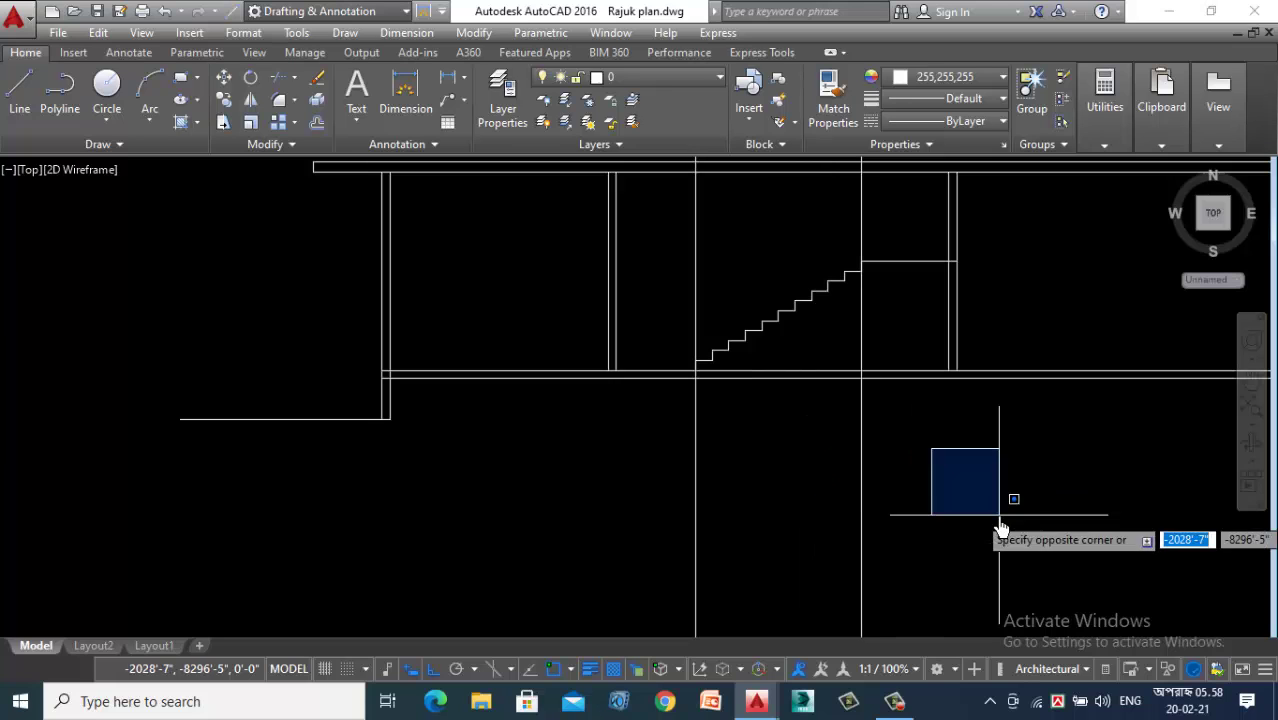
Step: Mirror the lower stair flight upward about a horizontal axis at mid-landing level, keeping the original flight
scroll(858, 285, "up", 5)
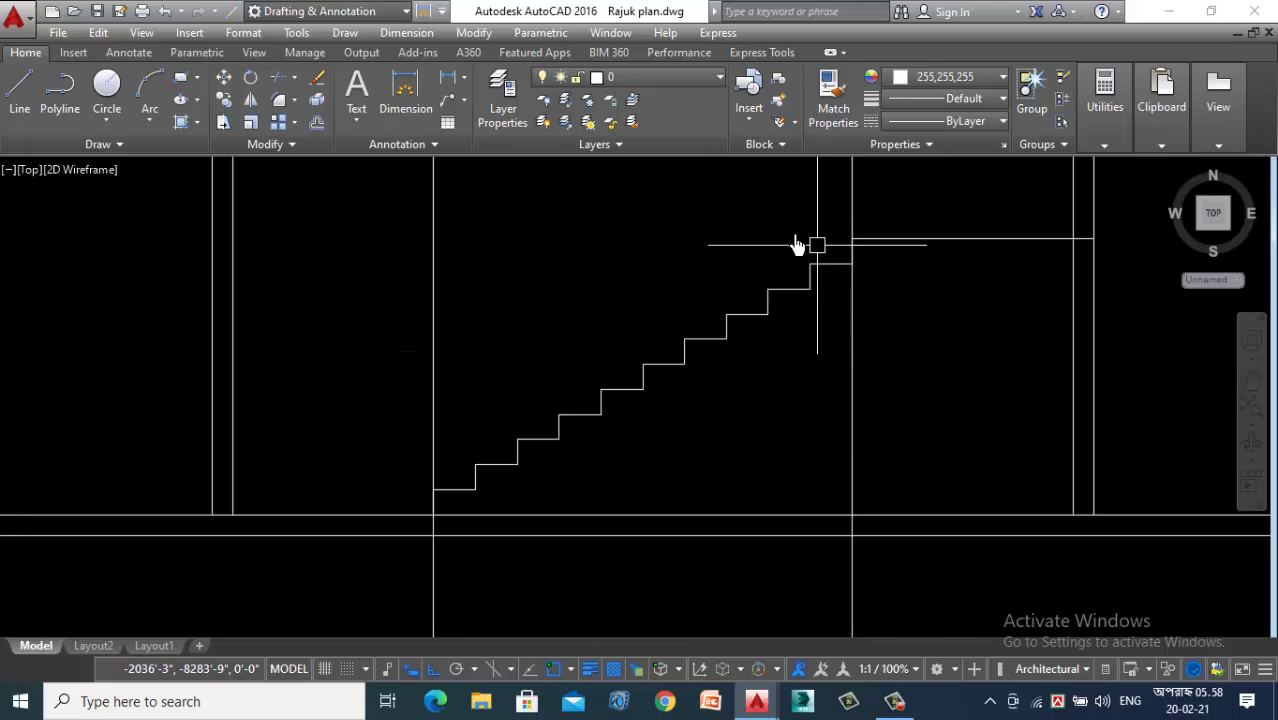
left_click(722, 362)
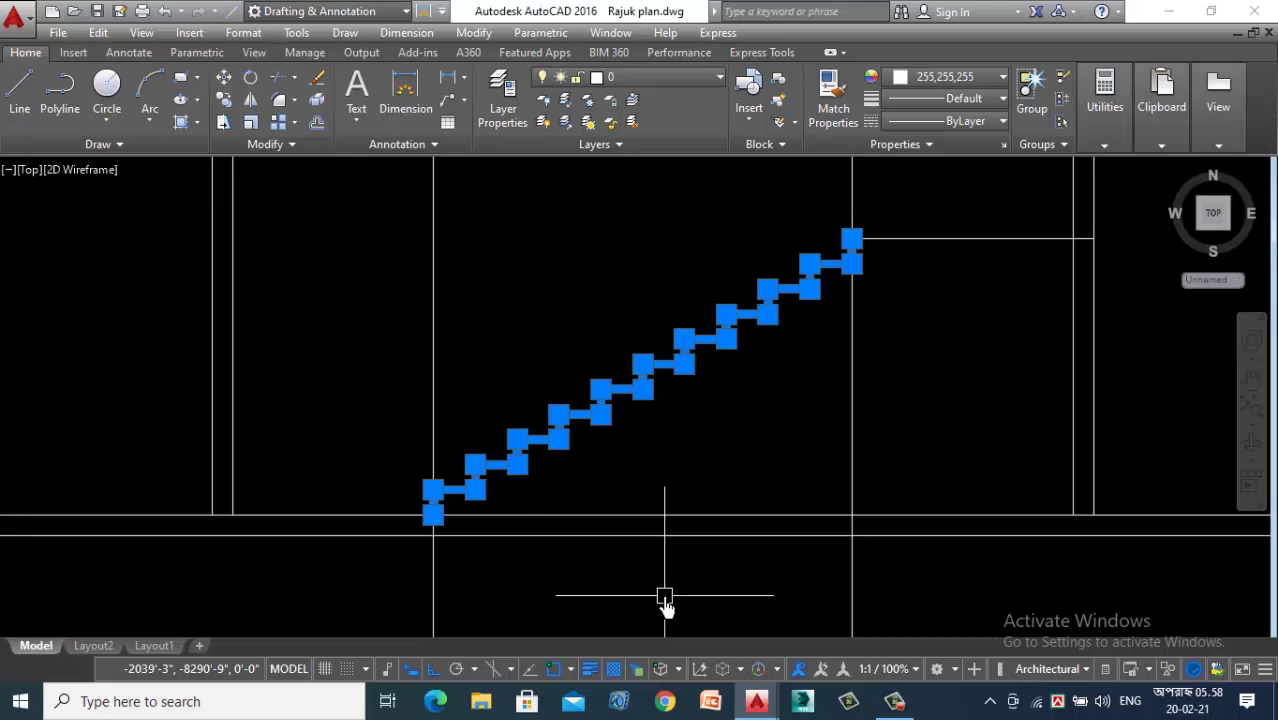
left_click(250, 100)
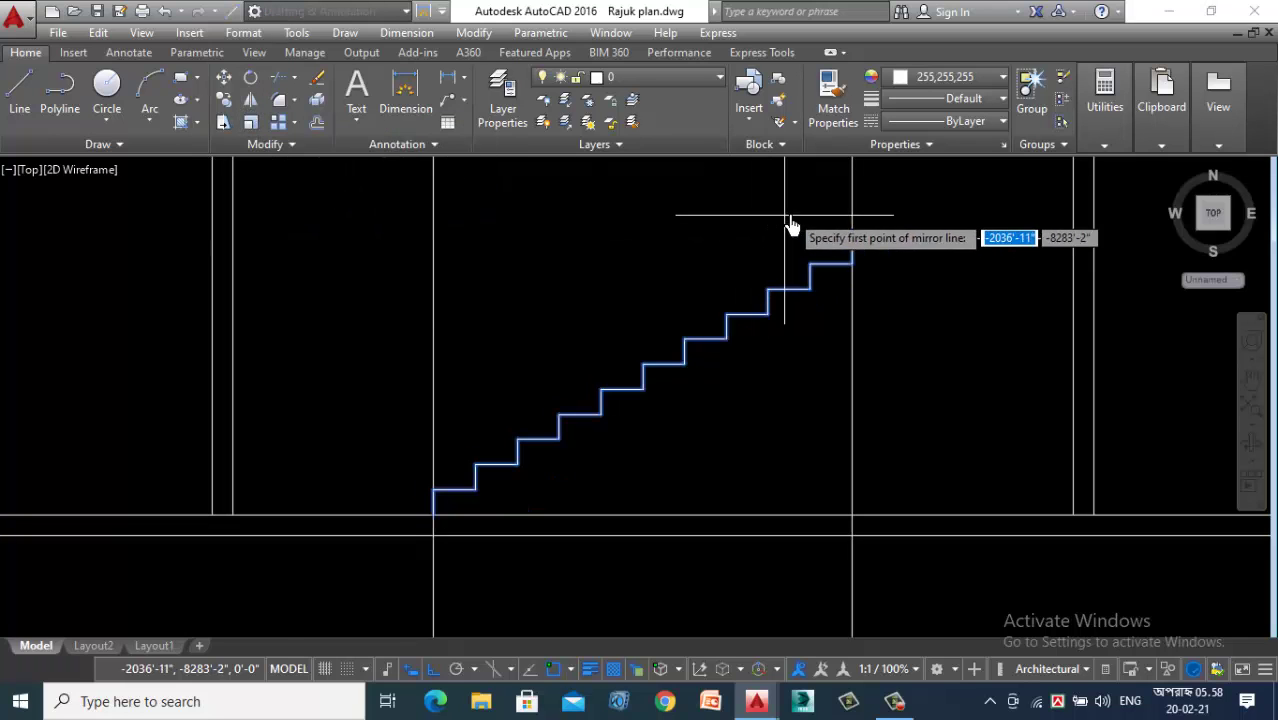
scroll(896, 282, "up", 3)
scroll(936, 360, "down", 3)
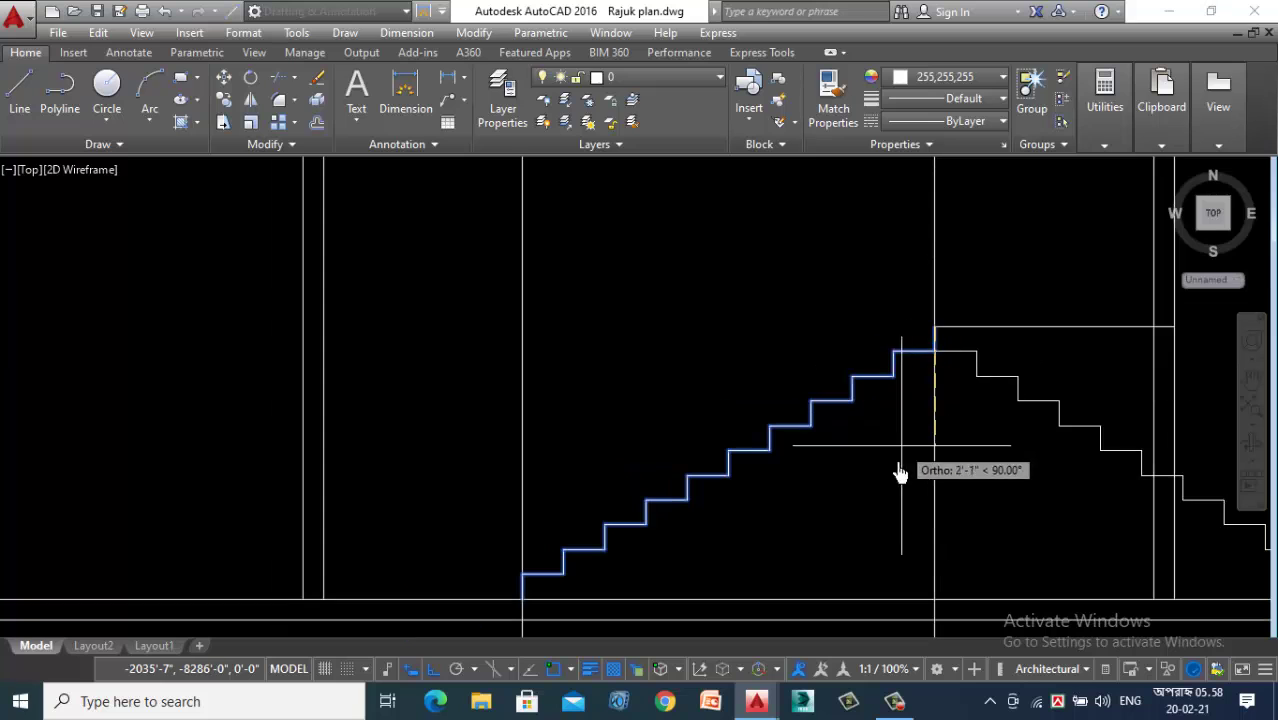
scroll(822, 305, "down", 3)
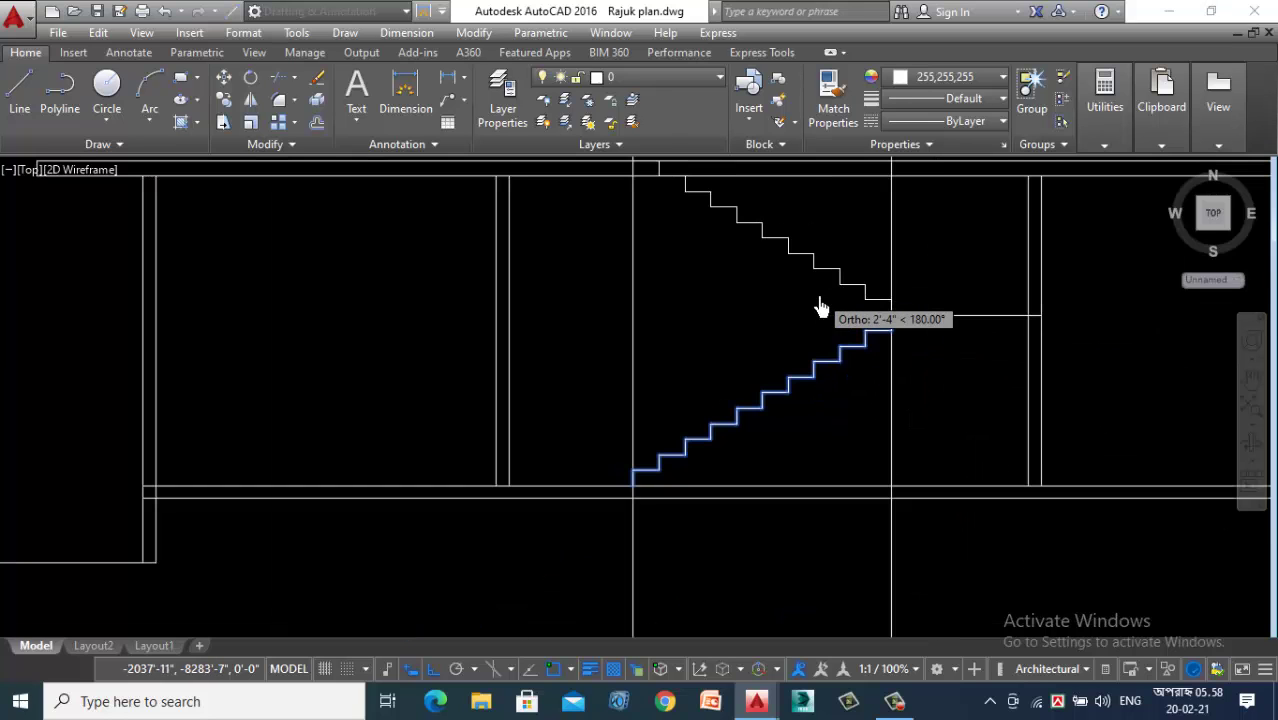
left_click(819, 298)
left_click(864, 364)
scroll(799, 379, "down", 2)
scroll(776, 294, "up", 2)
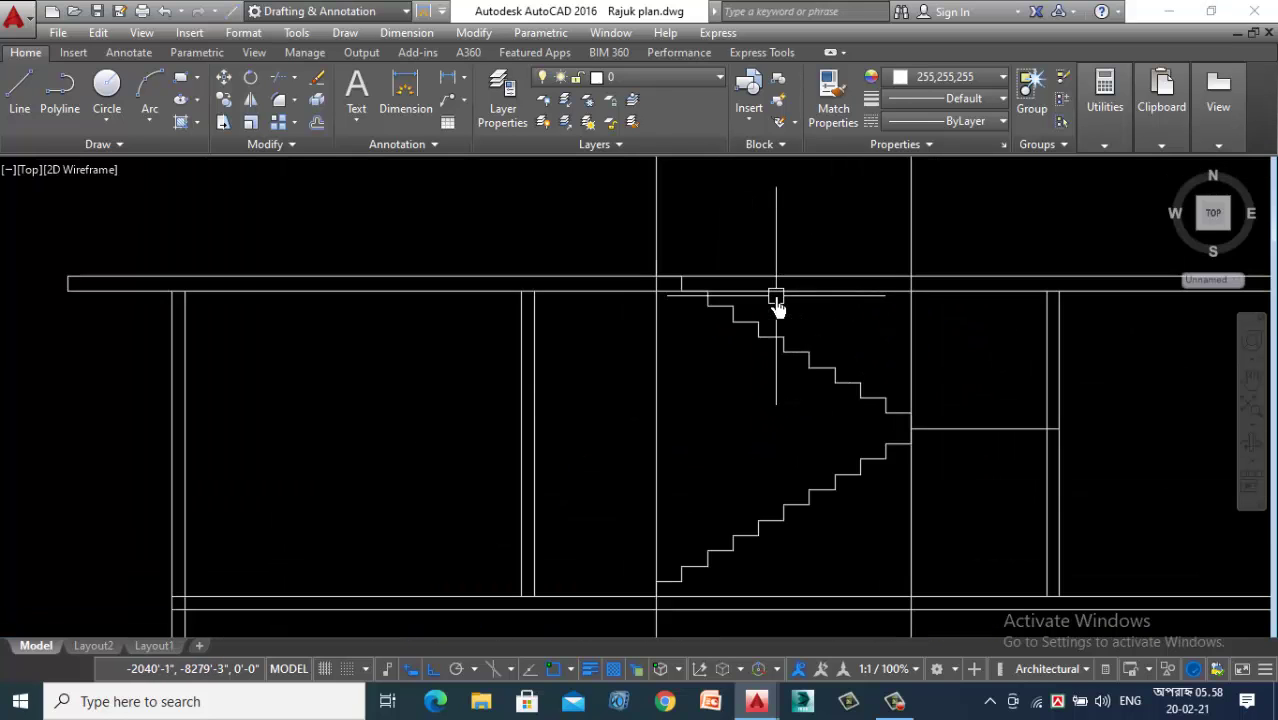
Step: Delete the two long vertical construction lines running through the stair flights
scroll(655, 360, "up", 2)
scroll(612, 295, "down", 4)
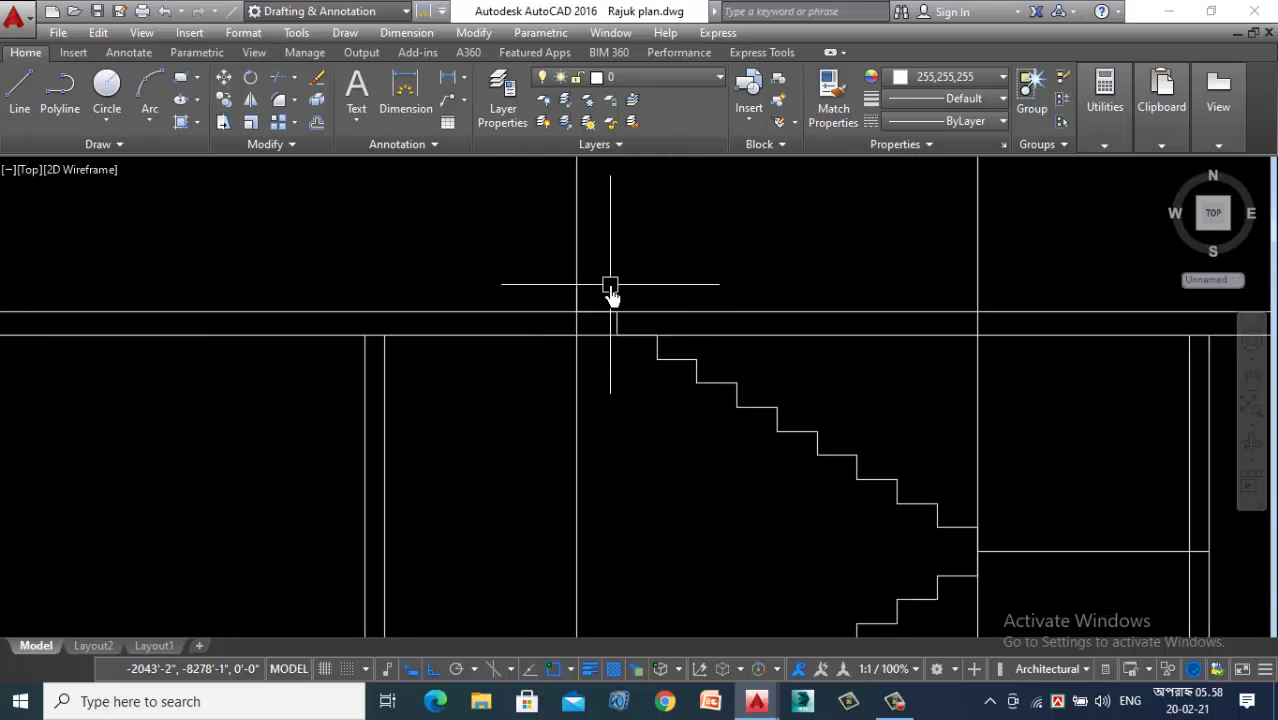
scroll(656, 380, "down", 4)
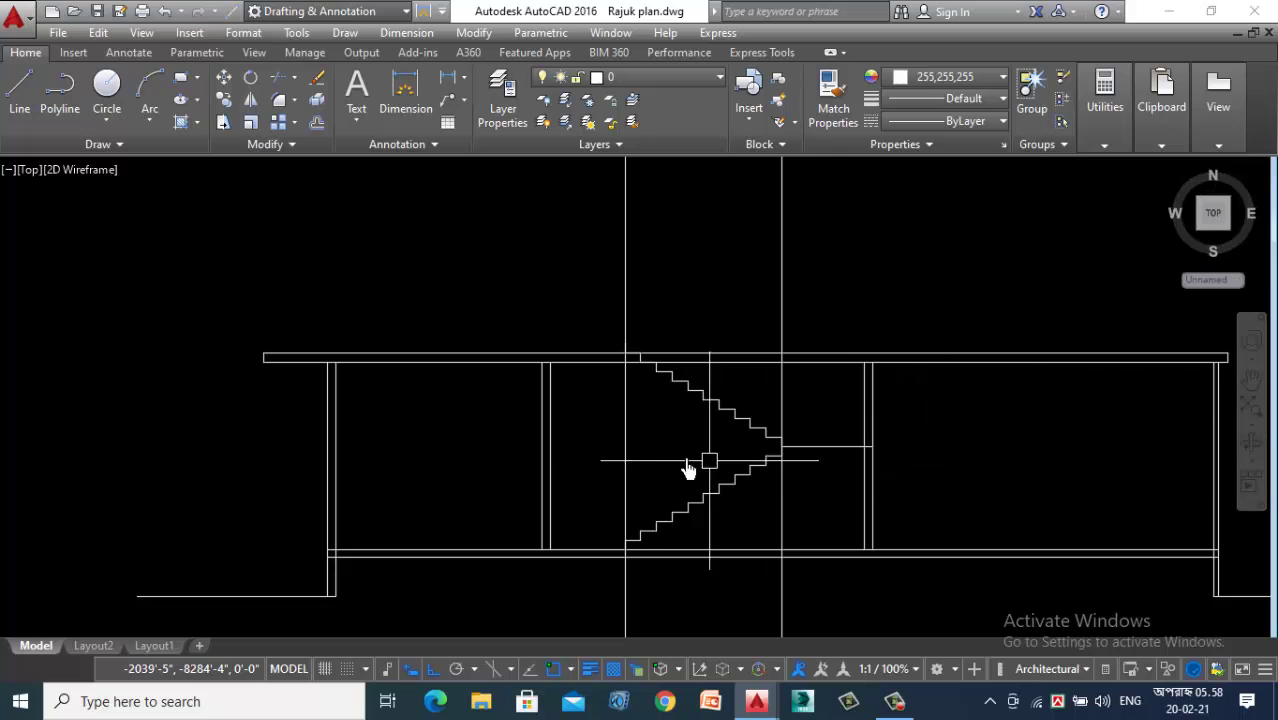
scroll(689, 438, "down", 2)
scroll(593, 392, "up", 5)
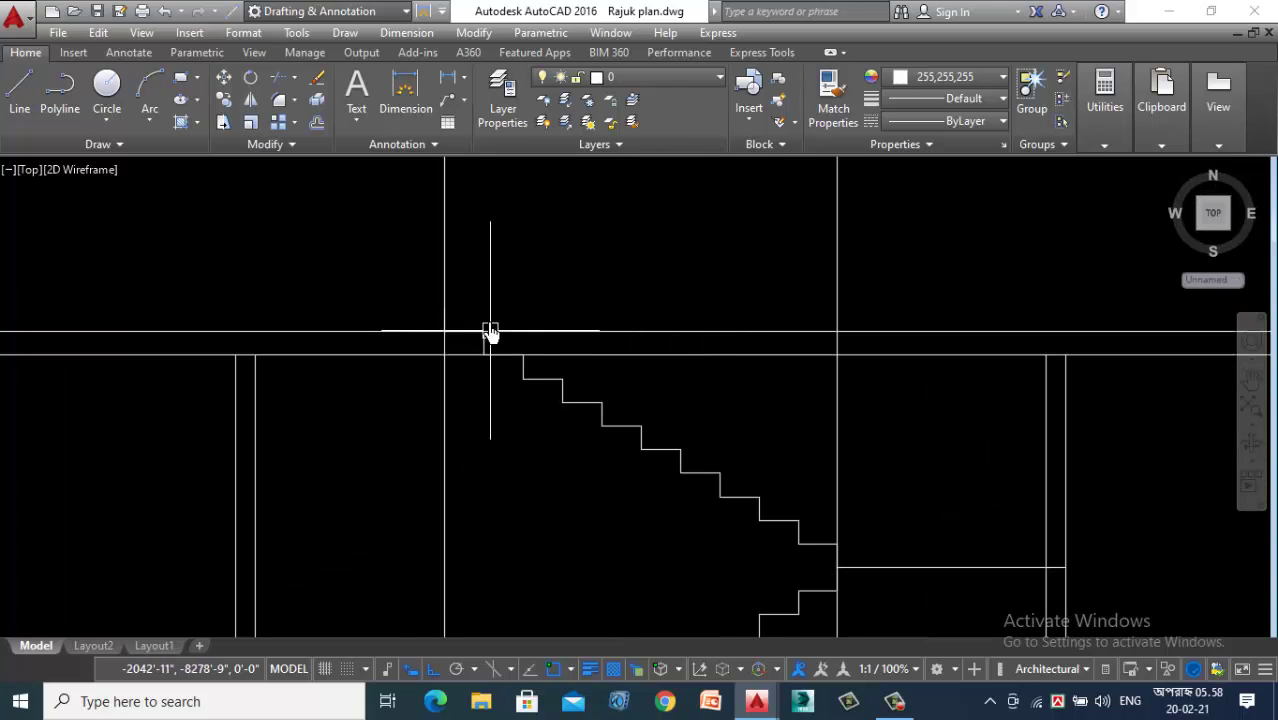
scroll(522, 402, "down", 5)
scroll(548, 404, "up", 4)
scroll(640, 395, "down", 3)
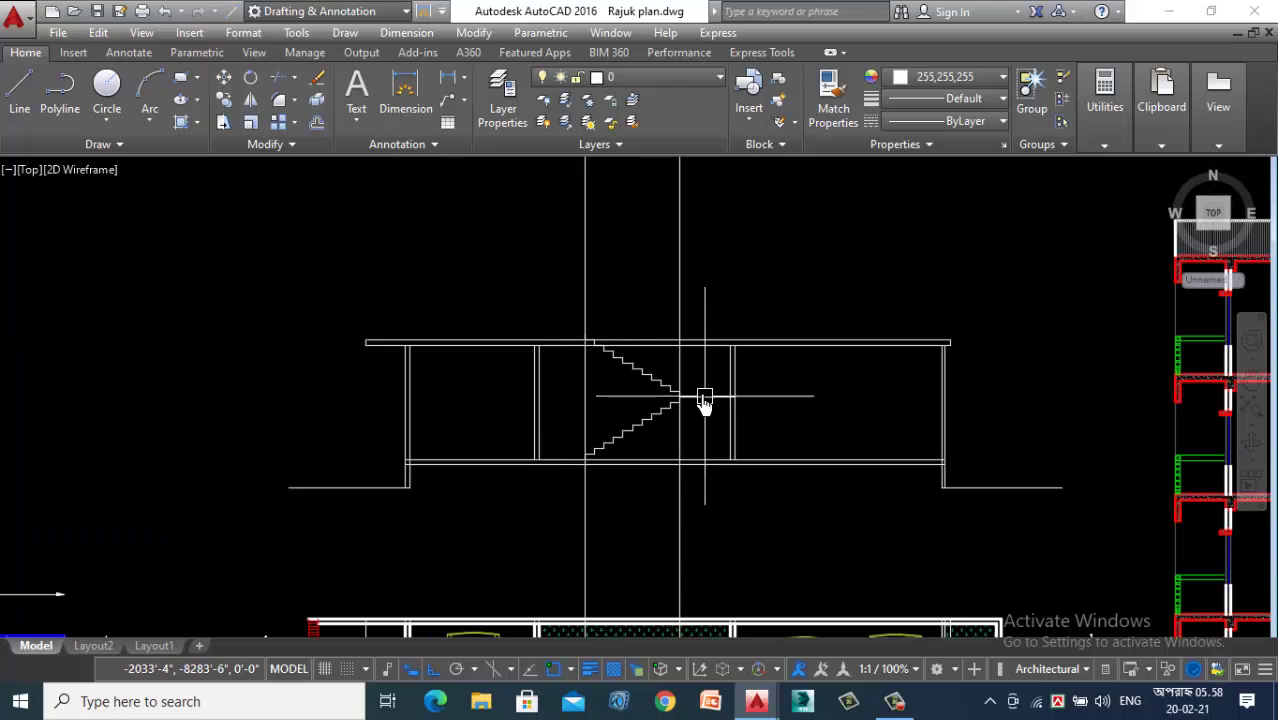
left_click(740, 232)
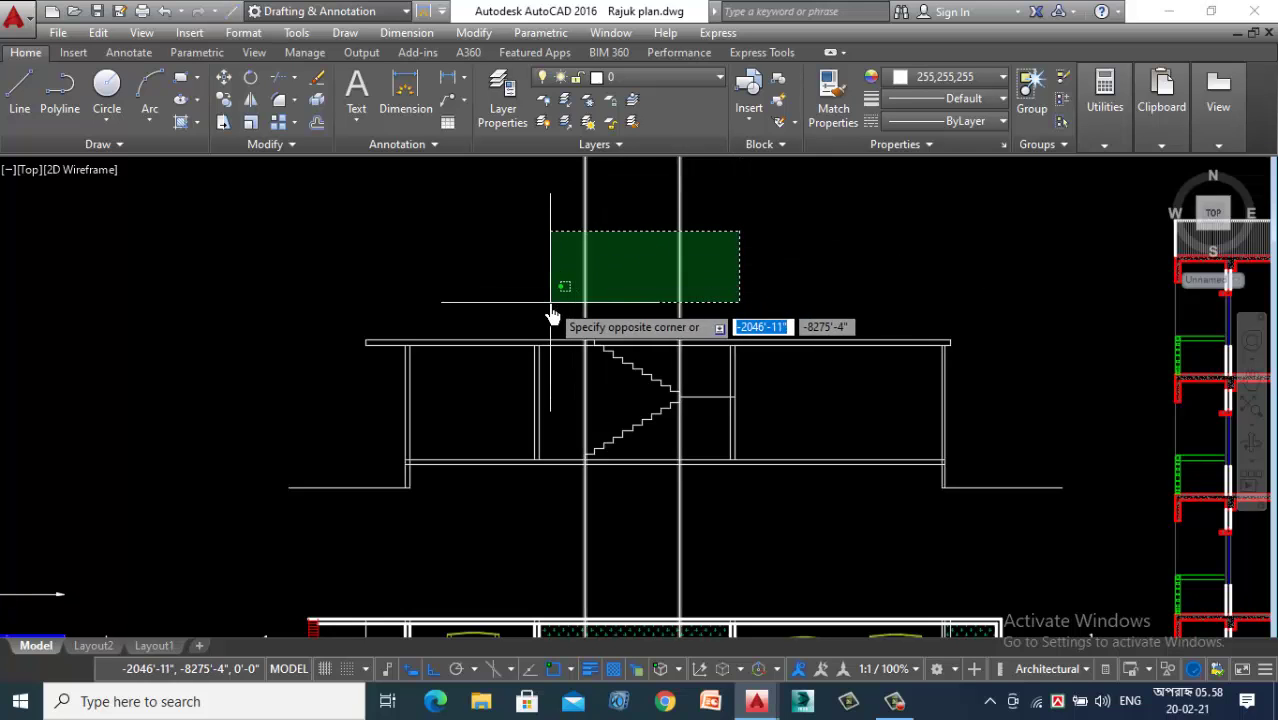
left_click(550, 302)
key("Delete")
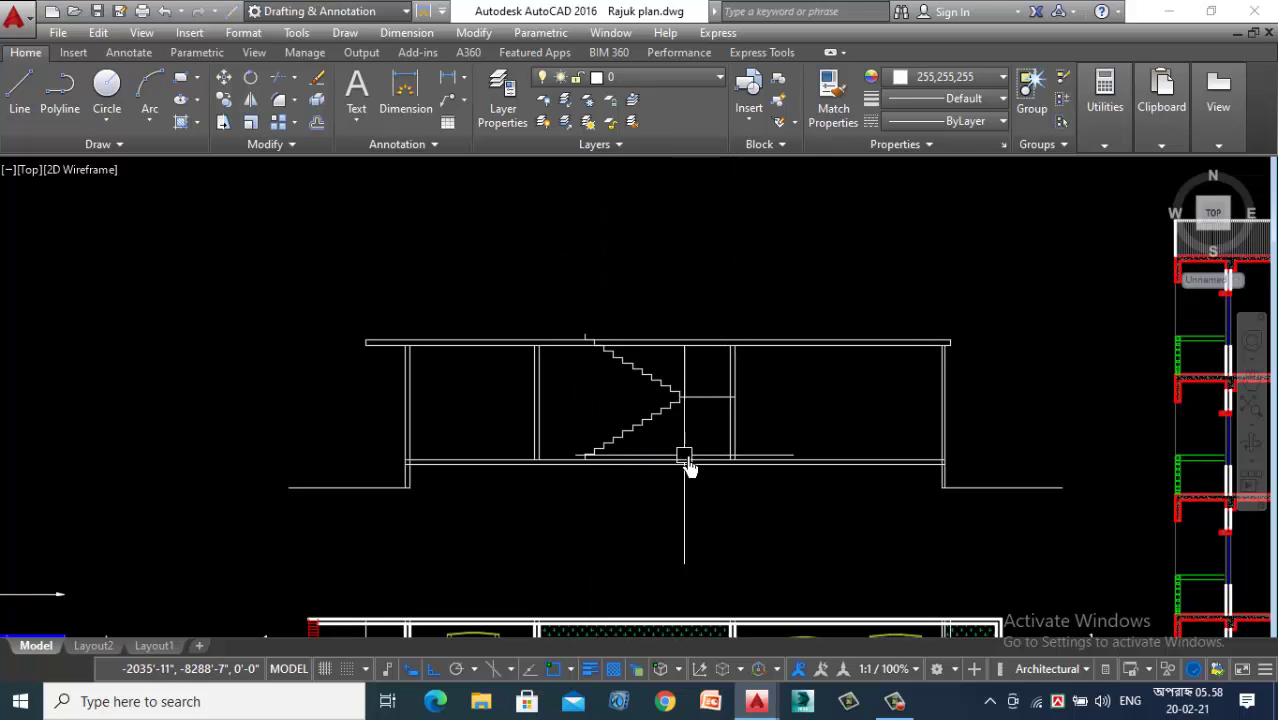
Step: Explode the upper stair flight and delete its surplus riser above the roof slab
scroll(536, 320, "up", 8)
scroll(536, 310, "up", 3)
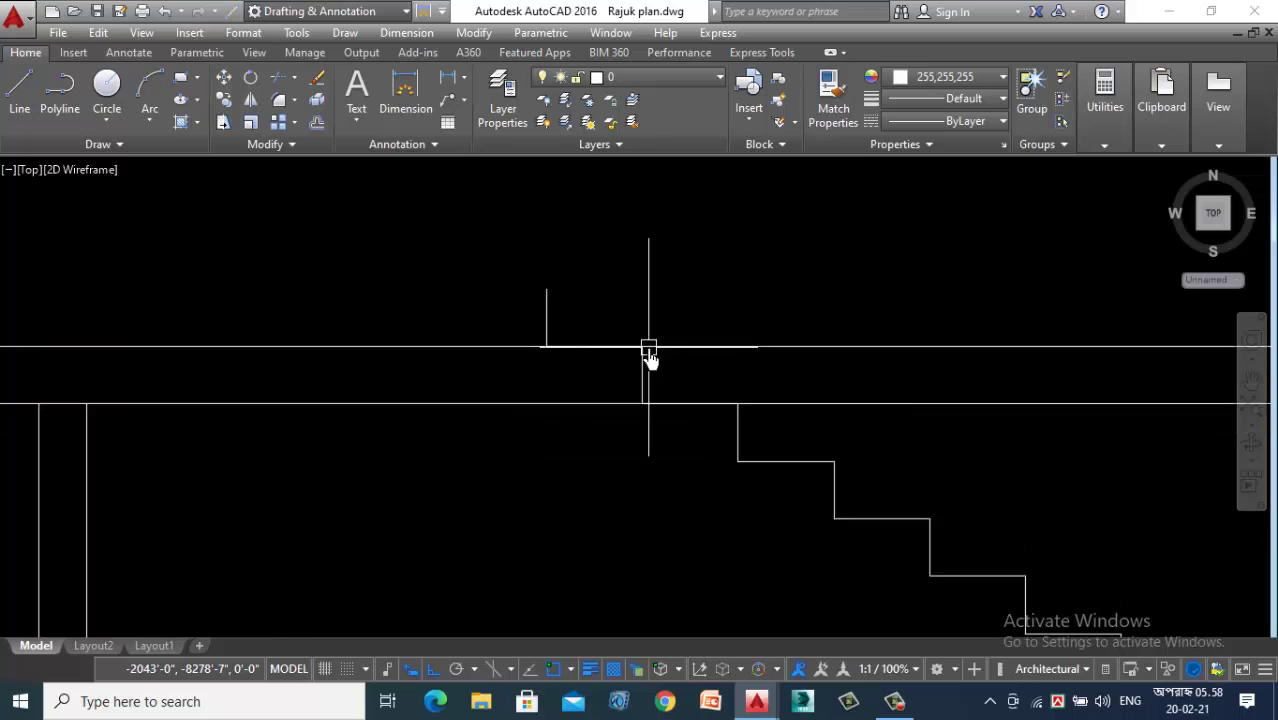
scroll(440, 282, "up", 2)
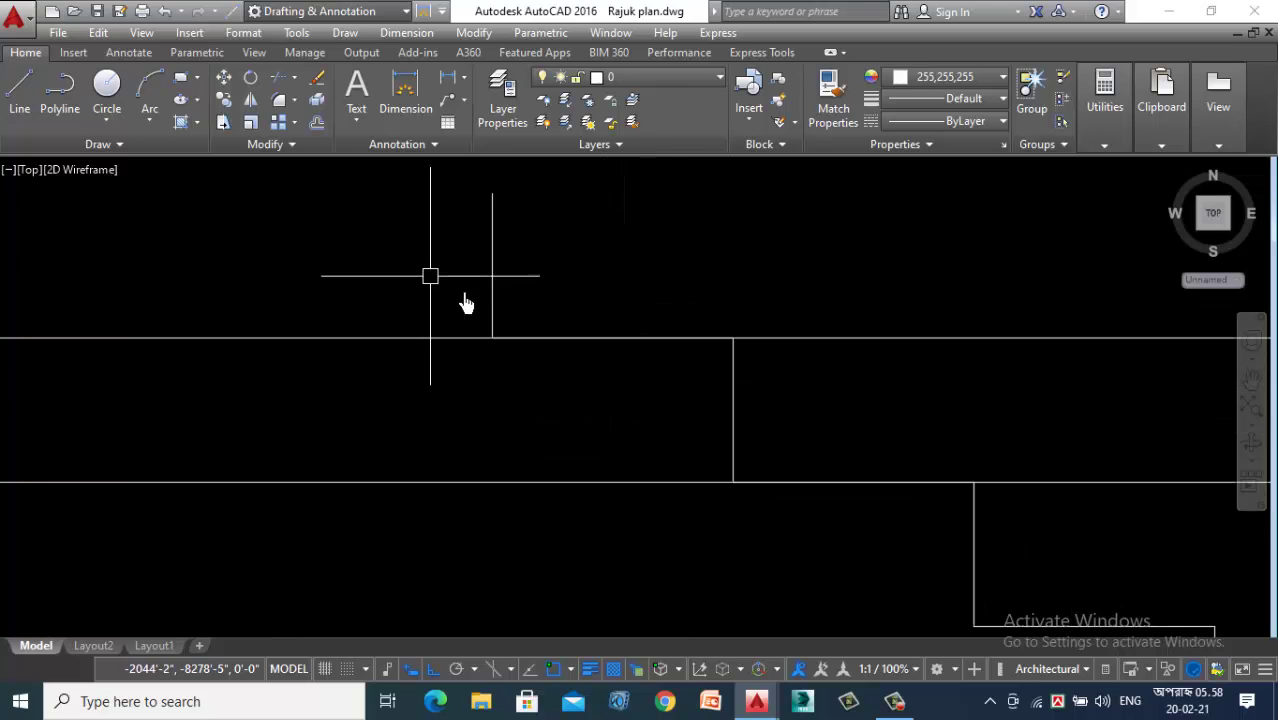
scroll(571, 331, "up", 6)
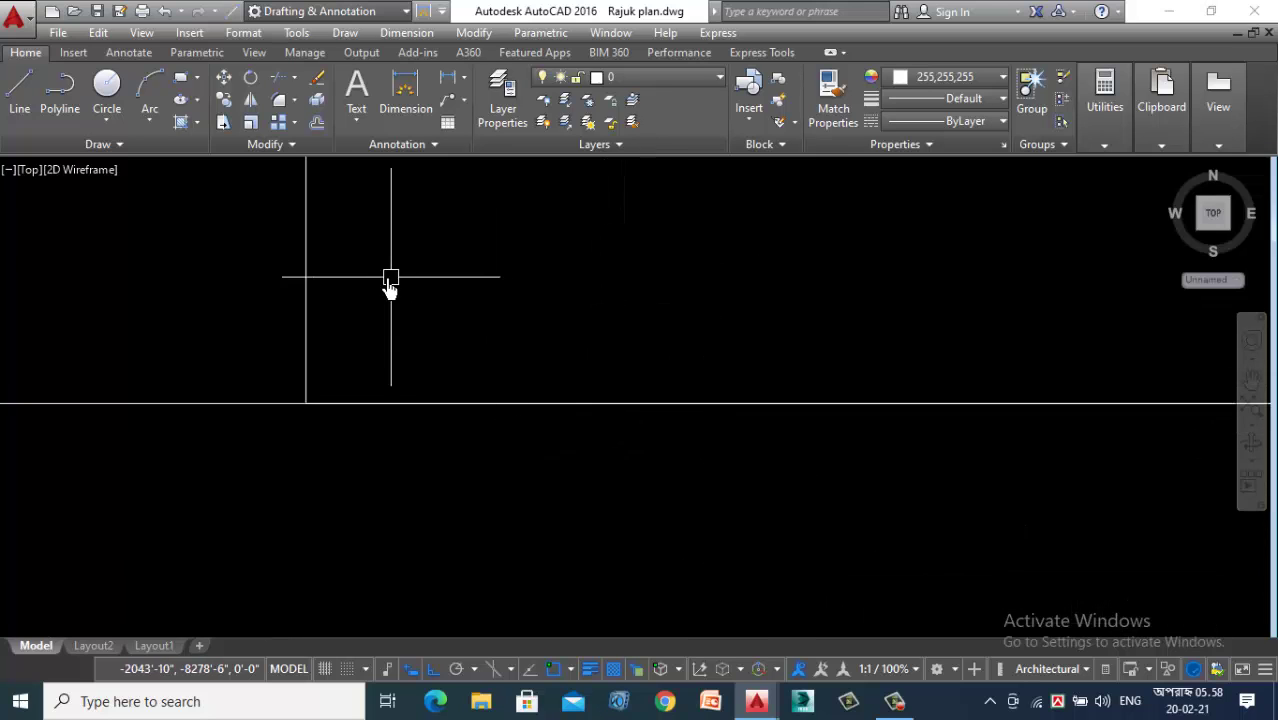
scroll(516, 268, "down", 4)
left_click(448, 245)
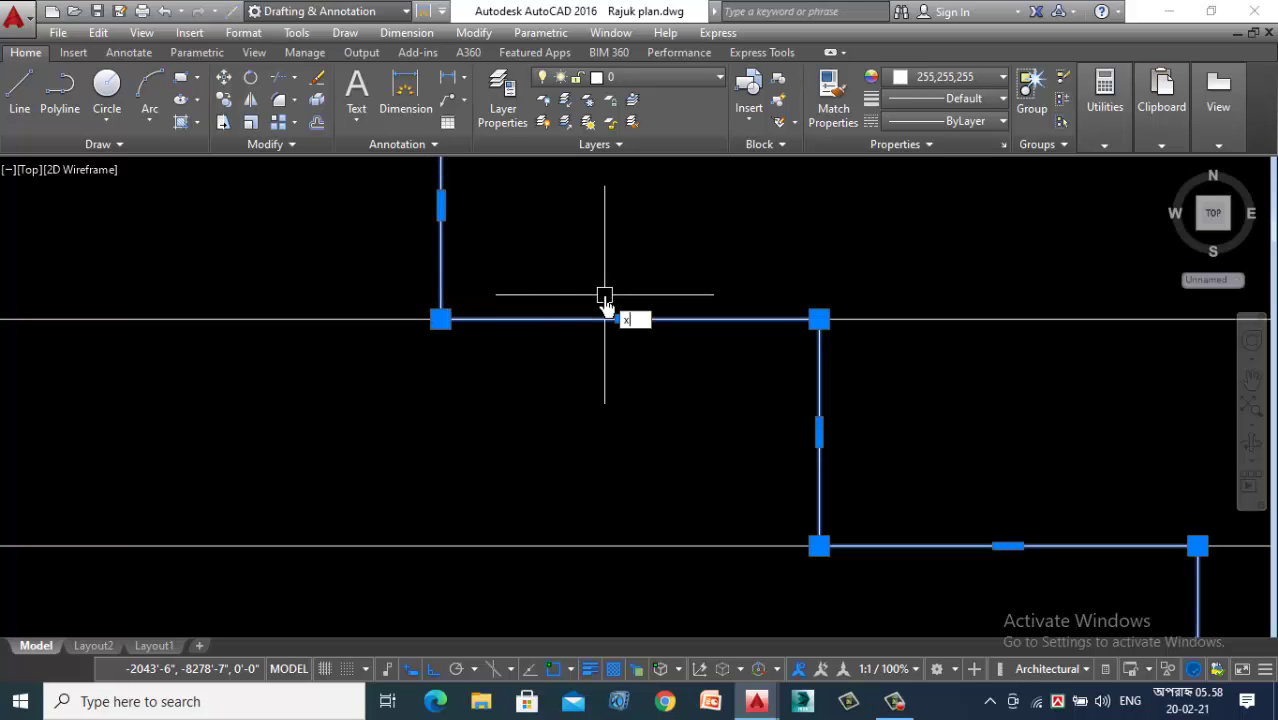
key("Return")
key("Delete")
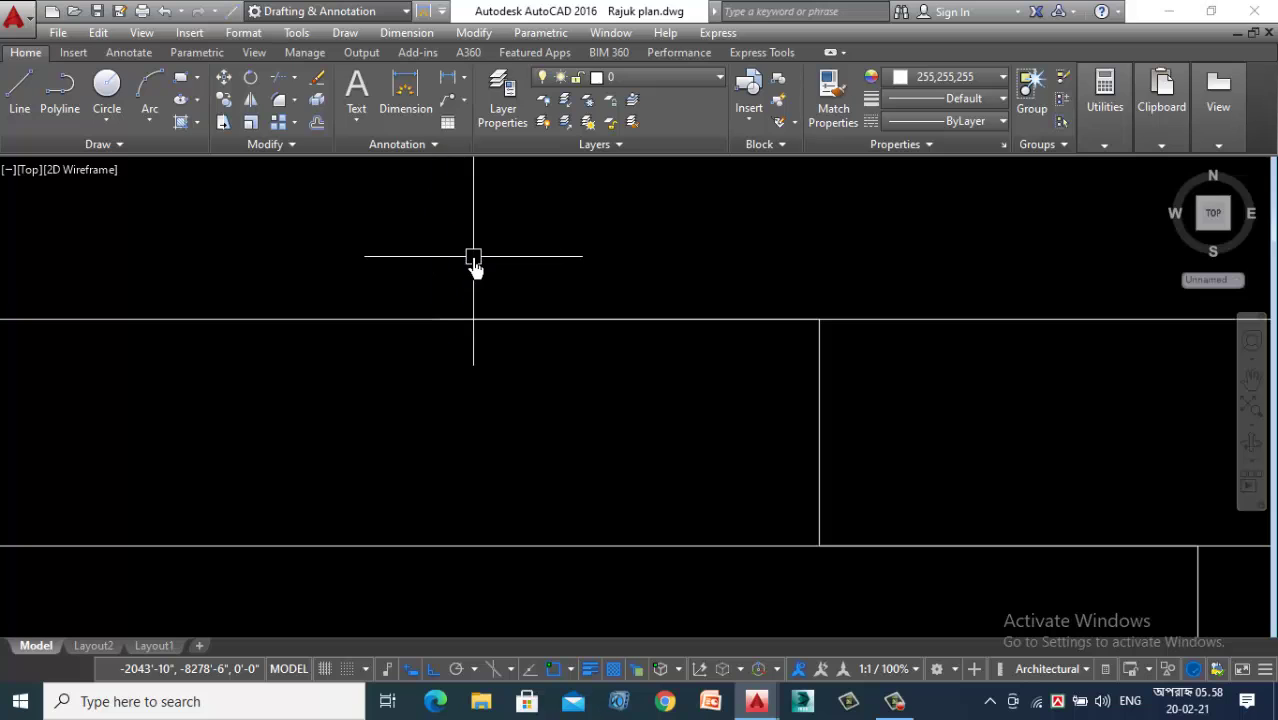
left_click(625, 320)
key("Escape")
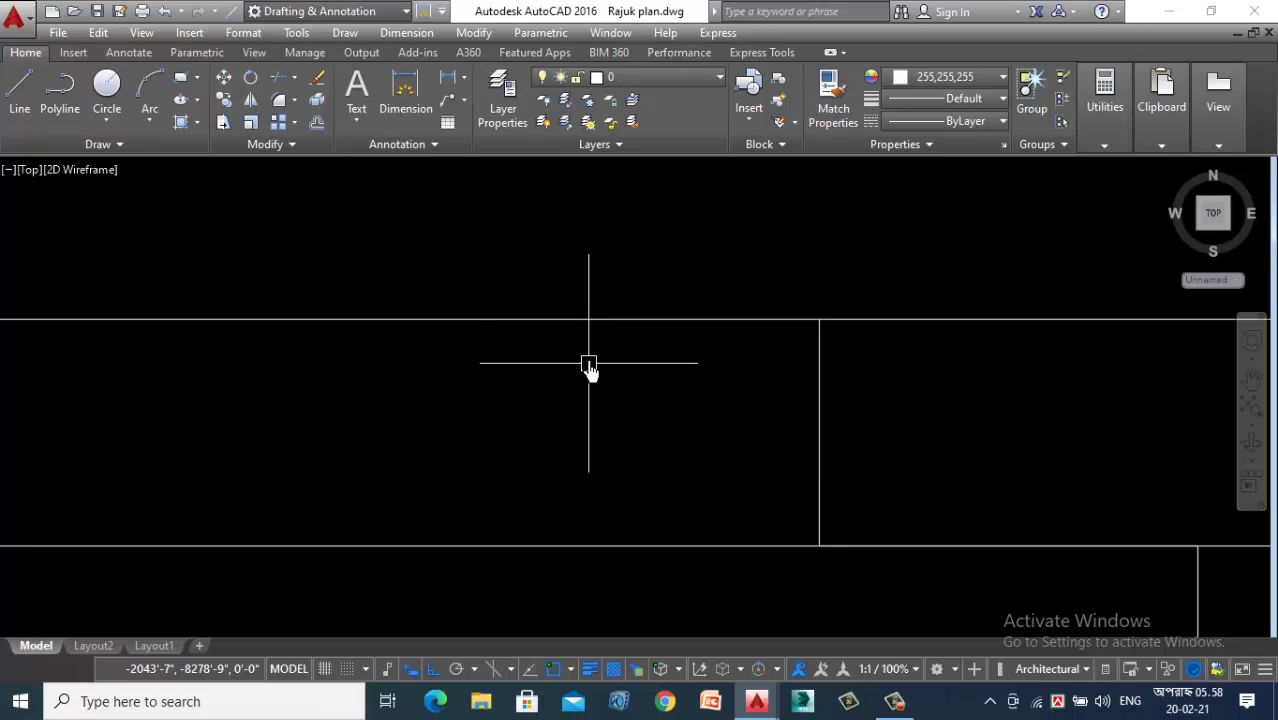
scroll(632, 362, "down", 3)
scroll(640, 362, "down", 2)
scroll(660, 362, "up", 2)
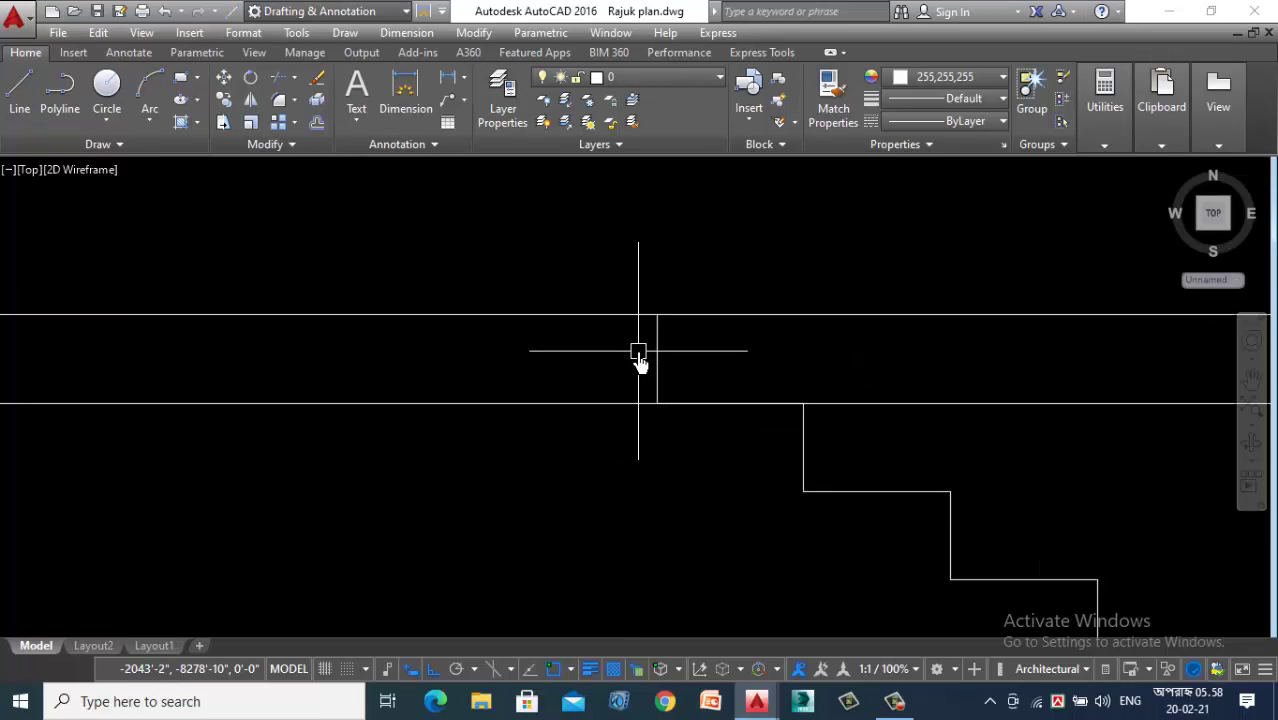
scroll(638, 356, "down", 3)
left_click(639, 352)
left_click(862, 540)
scroll(651, 400, "up", 3)
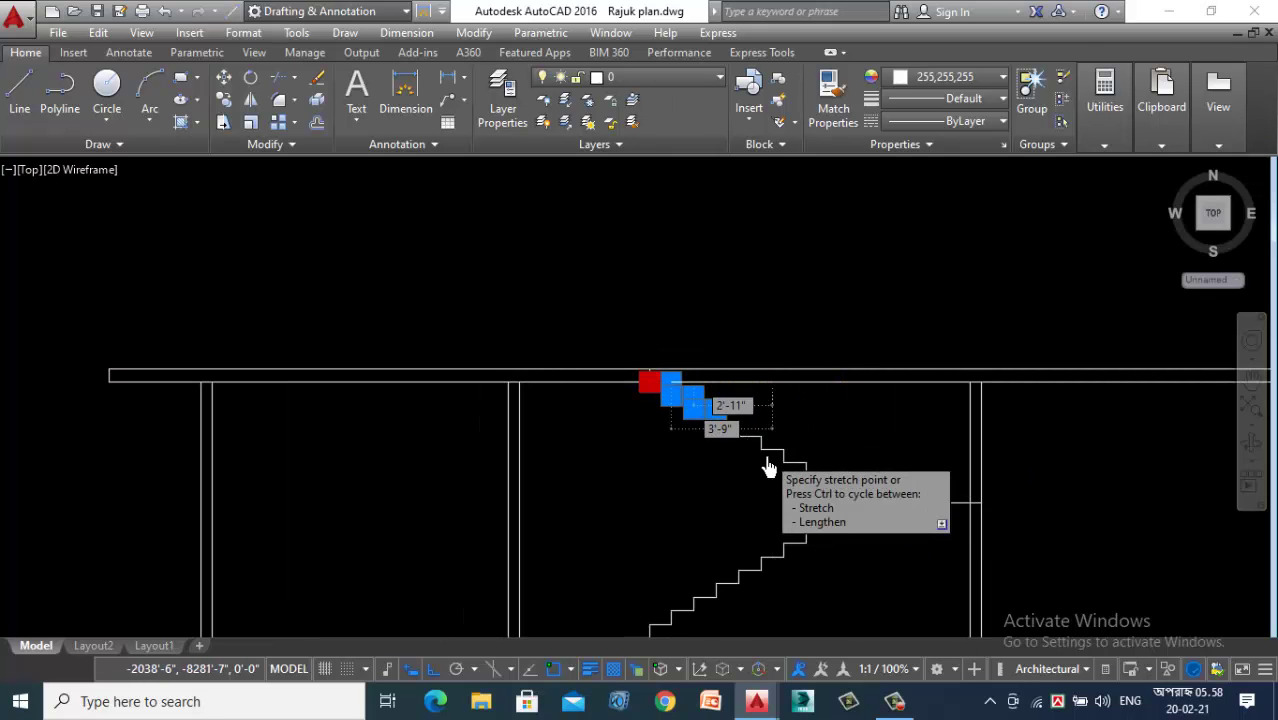
key("Escape")
key("Escape")
scroll(600, 435, "down", 3)
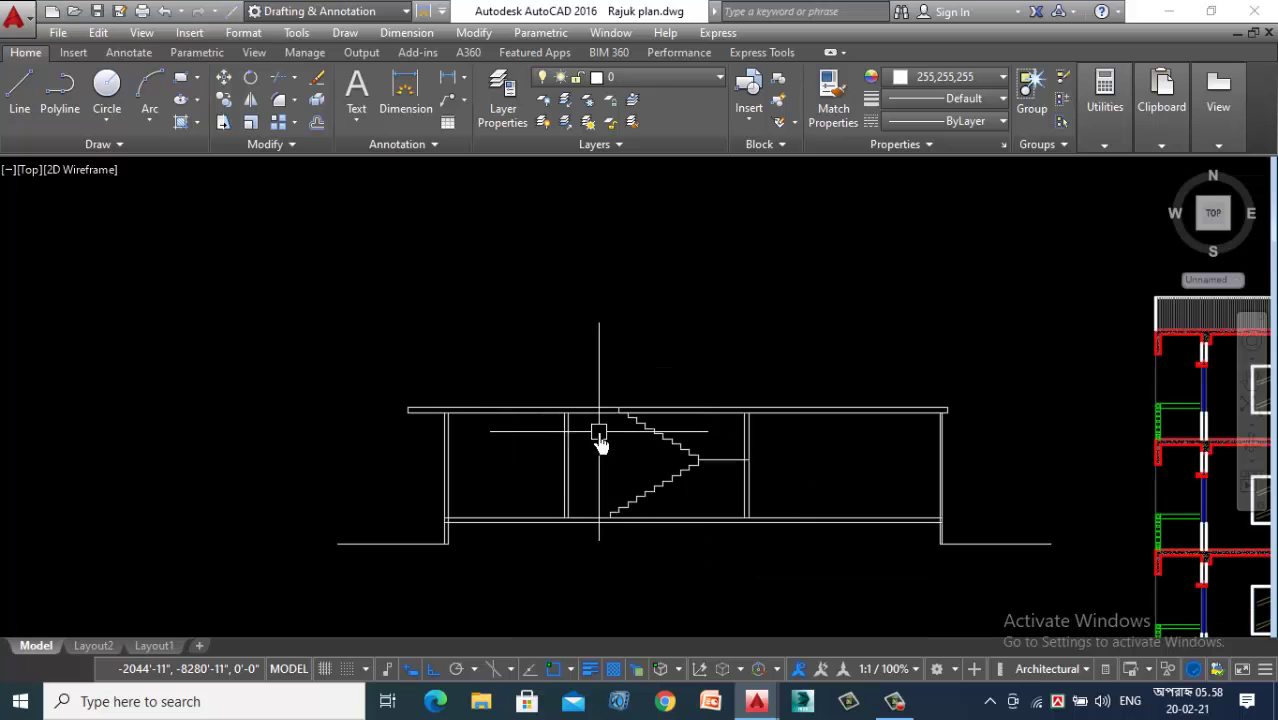
Step: Offset the mid-landing's top line 4" downward to give the landing slab its thickness
scroll(690, 490, "up", 3)
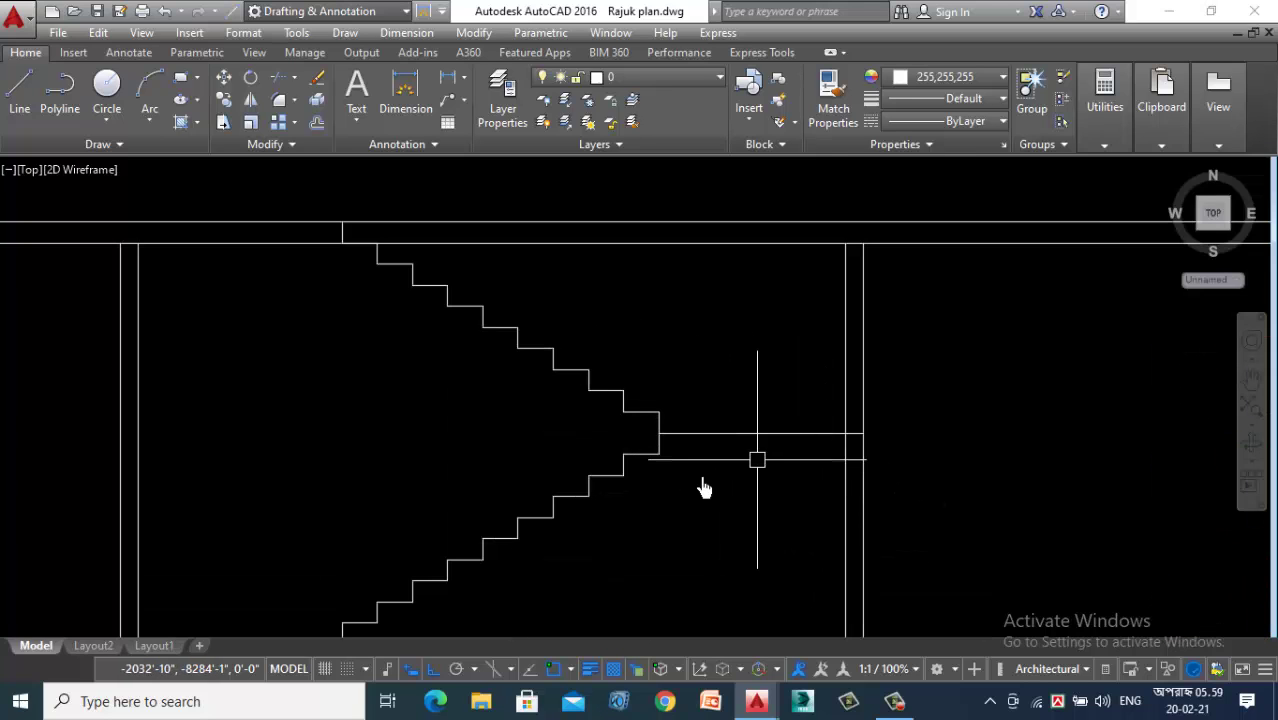
scroll(580, 400, "down", 2)
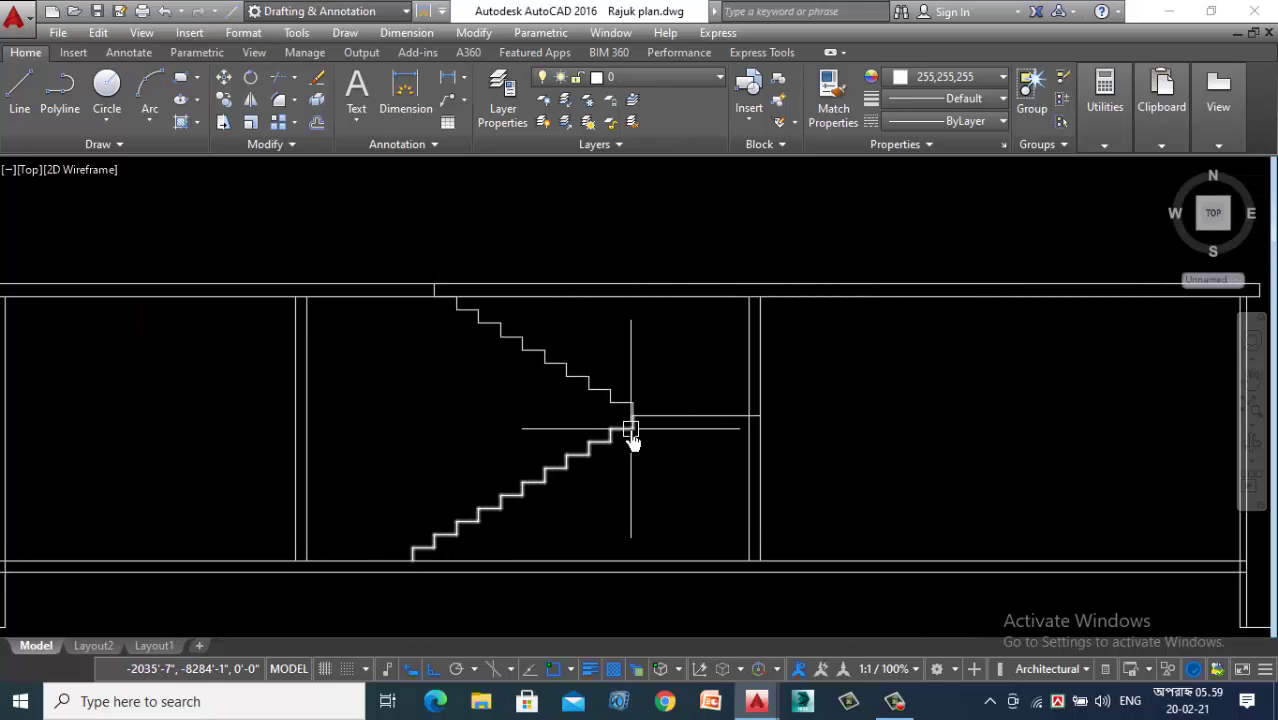
scroll(672, 415, "up", 2)
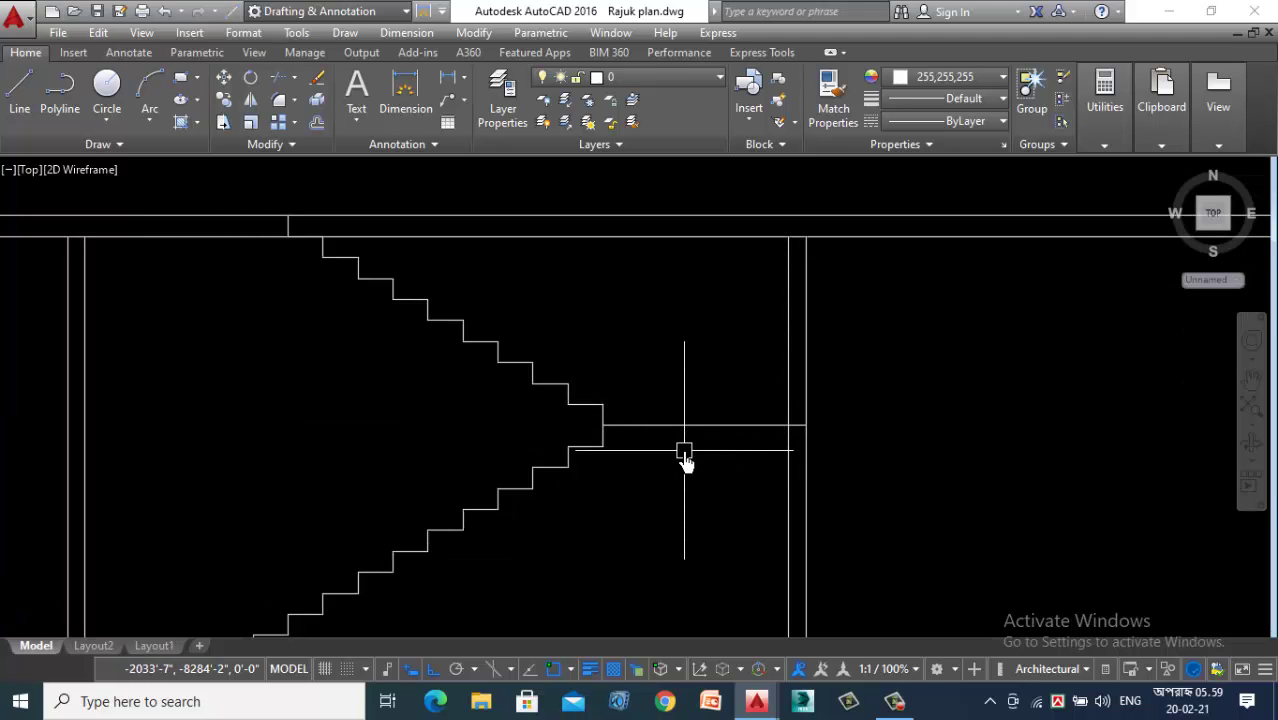
scroll(698, 438, "up", 2)
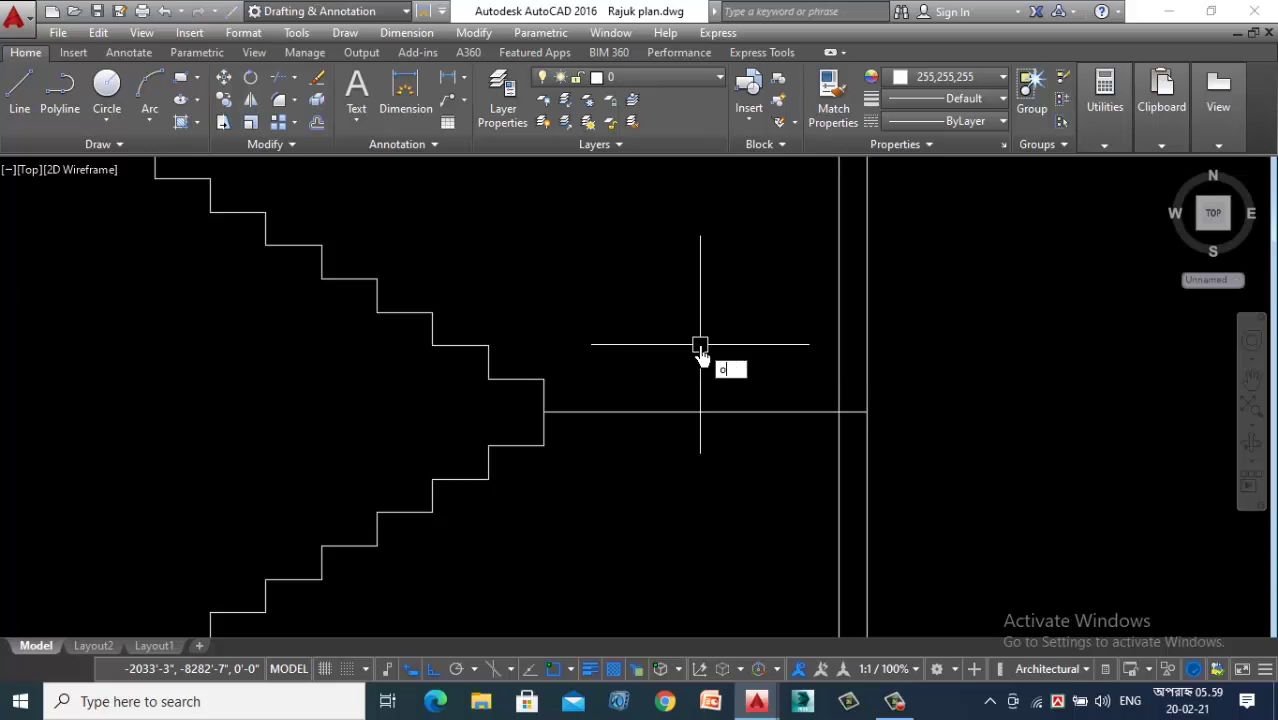
key("Return")
left_click(700, 412)
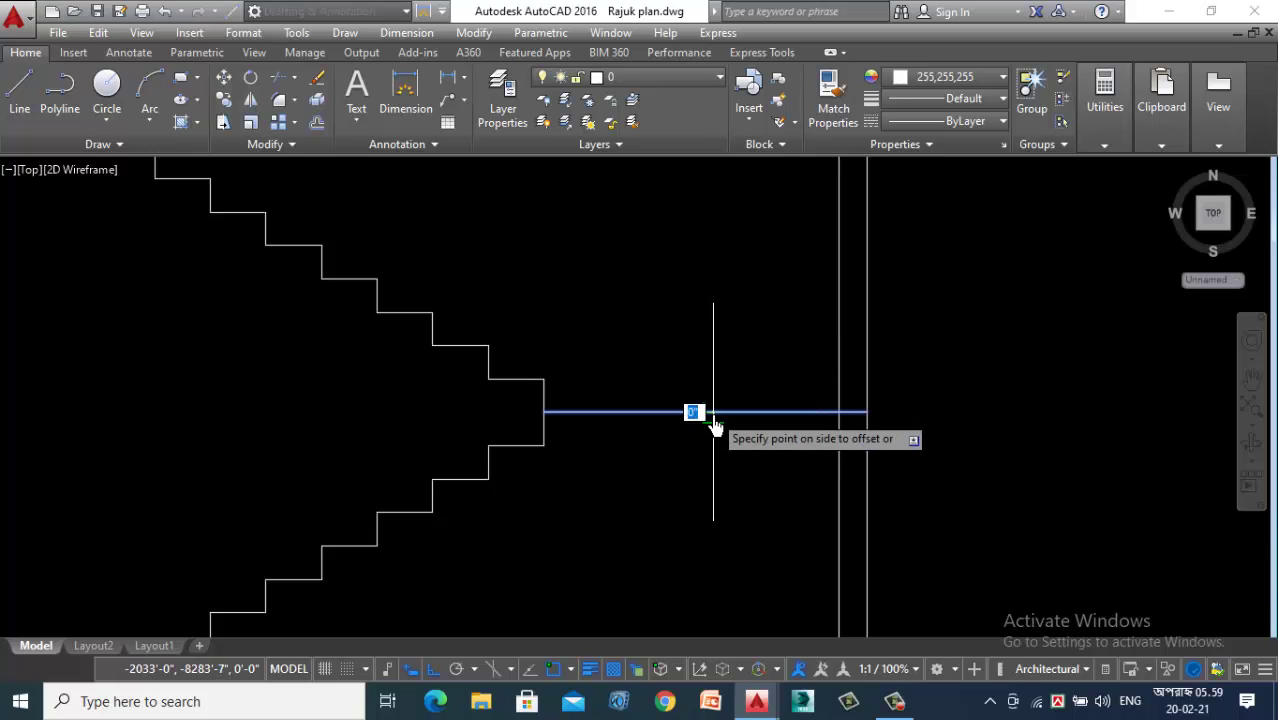
left_click(713, 491)
scroll(760, 287, "down", 4)
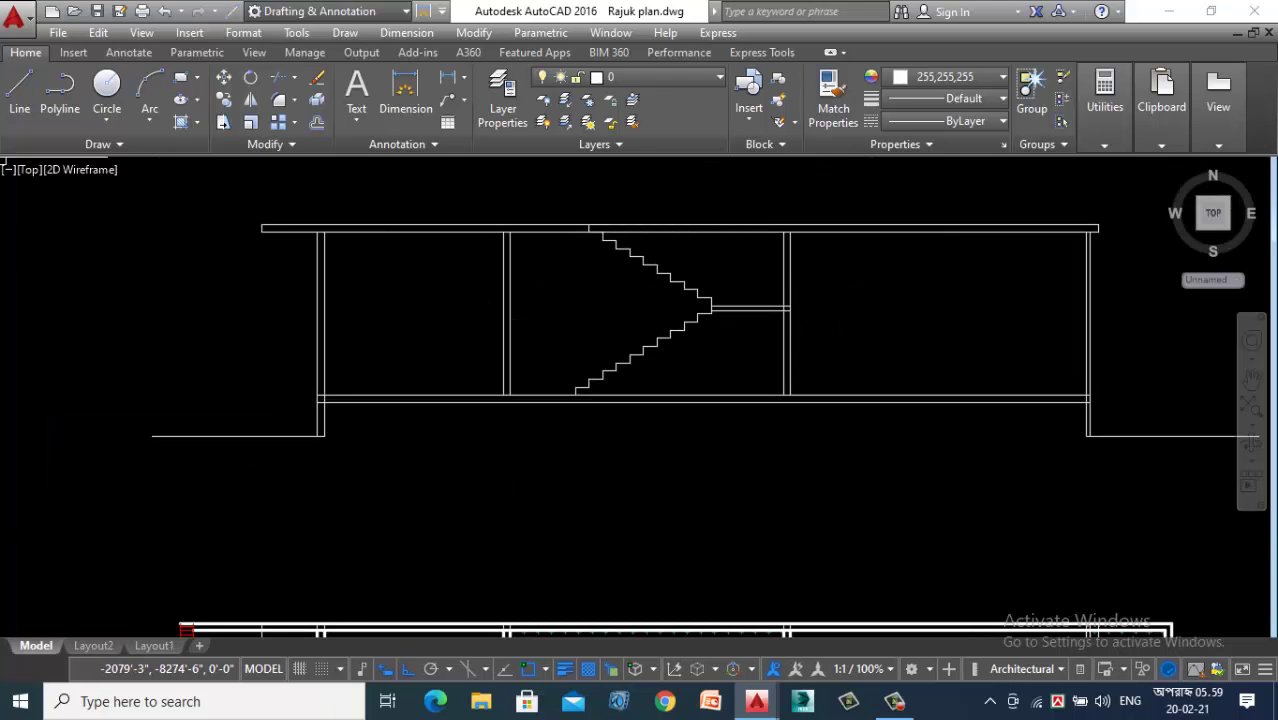
Step: Draw a sloping line through the lower flight's inner step corners, from the foot of the third riser to the foot of the second-last riser
left_click(20, 95)
scroll(699, 405, "up", 3)
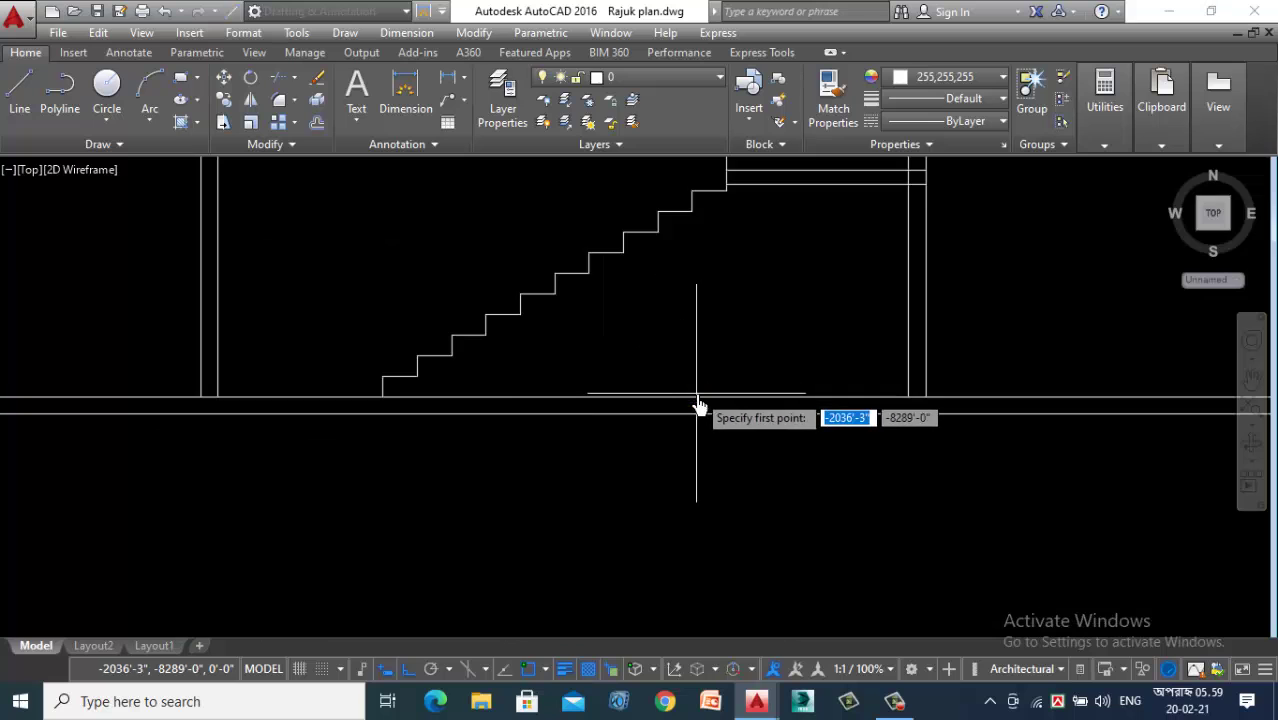
scroll(487, 357, "up", 2)
scroll(486, 345, "up", 2)
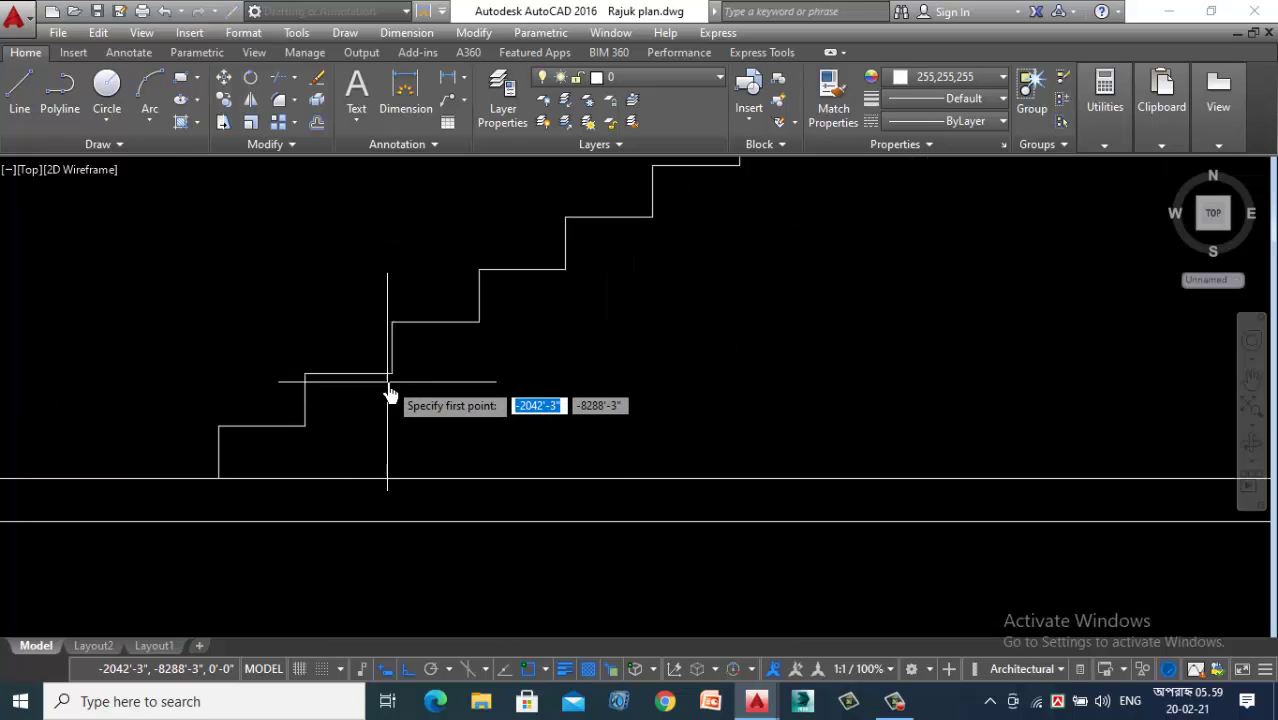
left_click(391, 376)
scroll(457, 415, "down", 4)
left_click(668, 257)
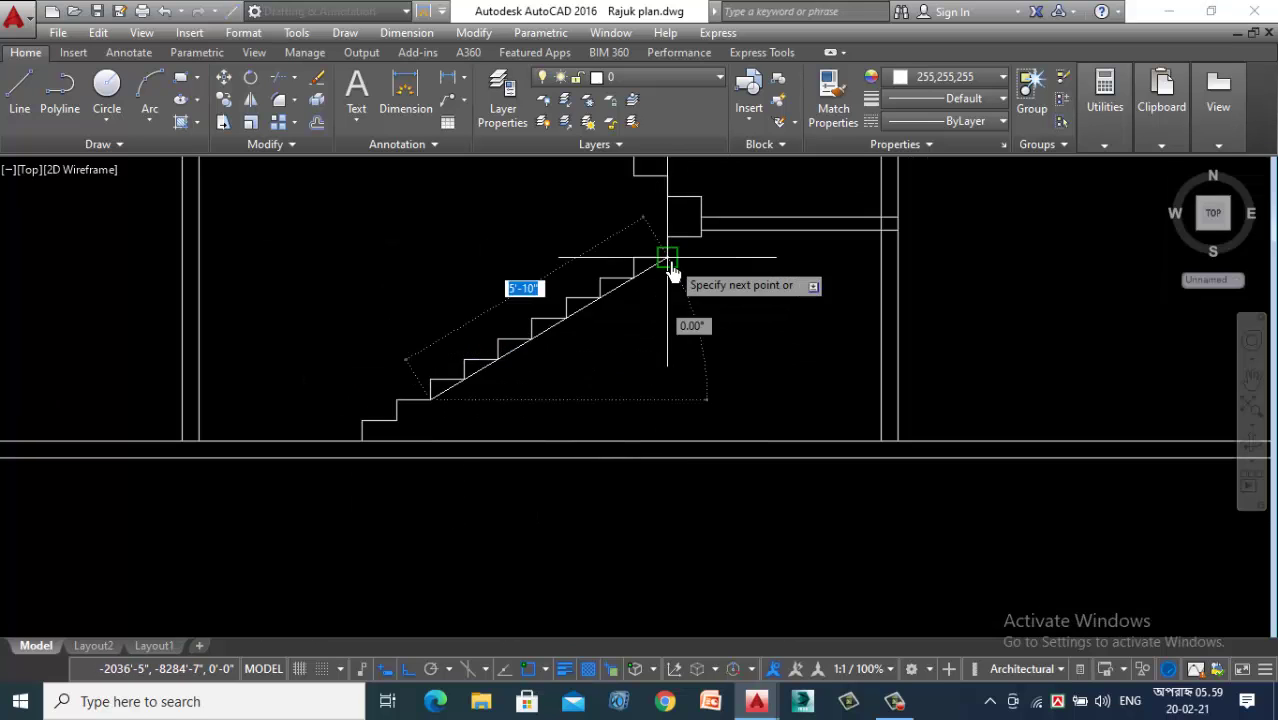
key("Escape")
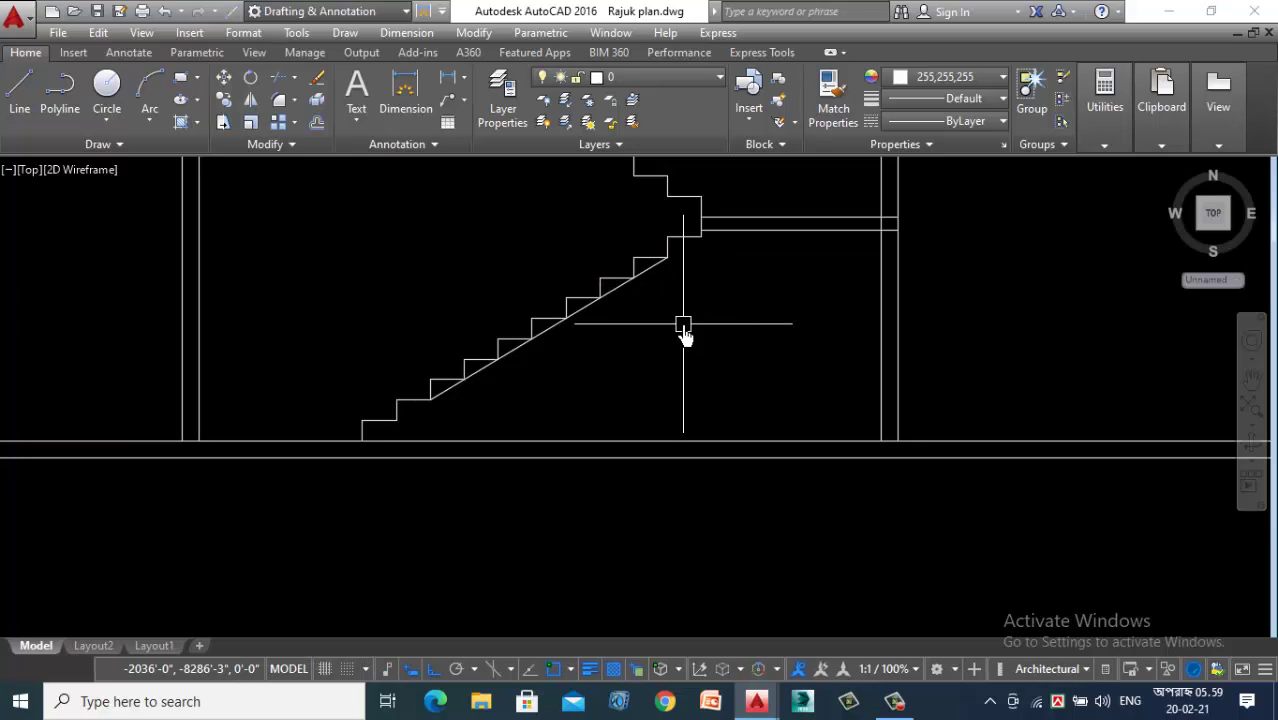
Step: Offset the lower flight's sloping line 4" downward to form the underside of the stair waist slab
type("o")
key("Return")
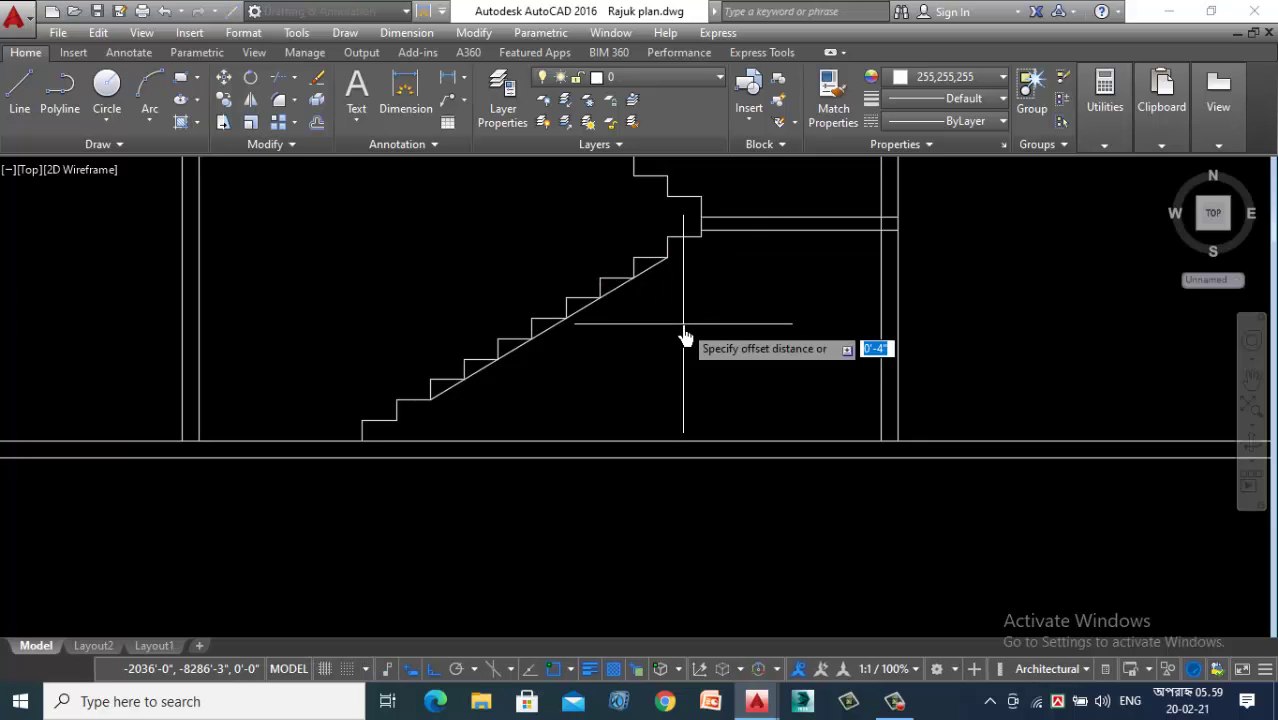
type("4")
key("Return")
scroll(548, 322, "up", 2)
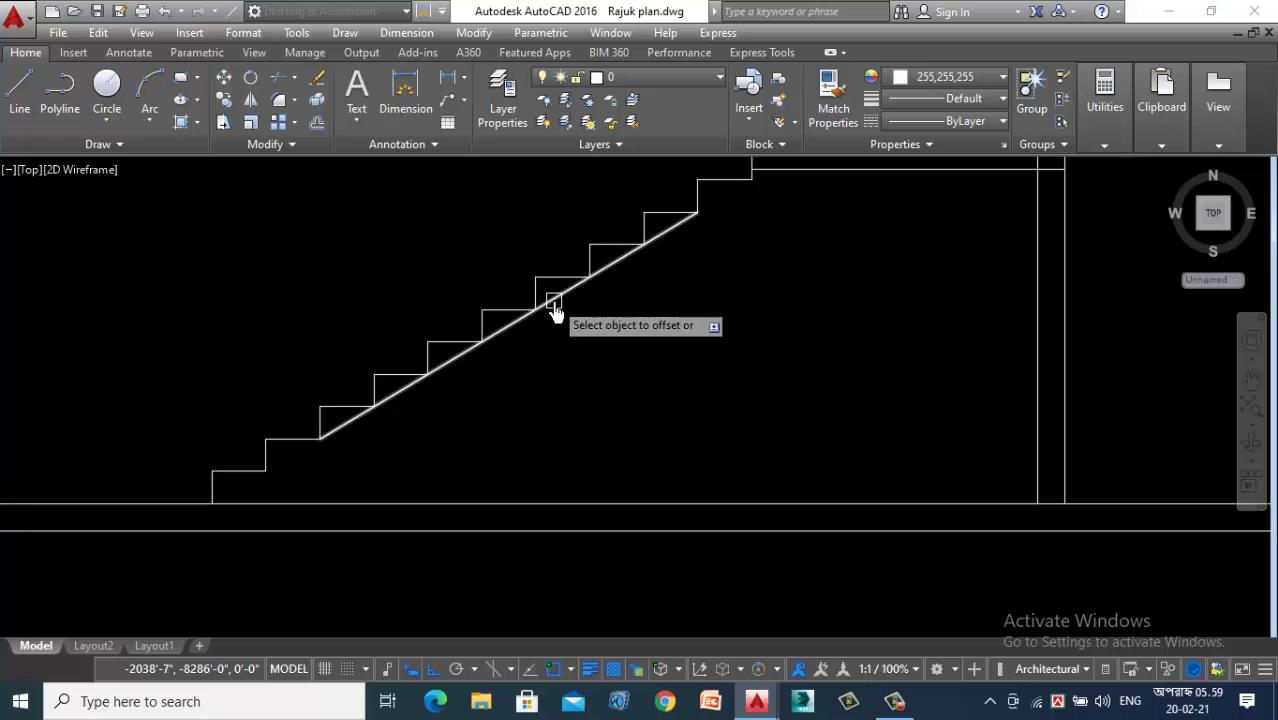
left_click(553, 314)
left_click(642, 352)
key("Escape")
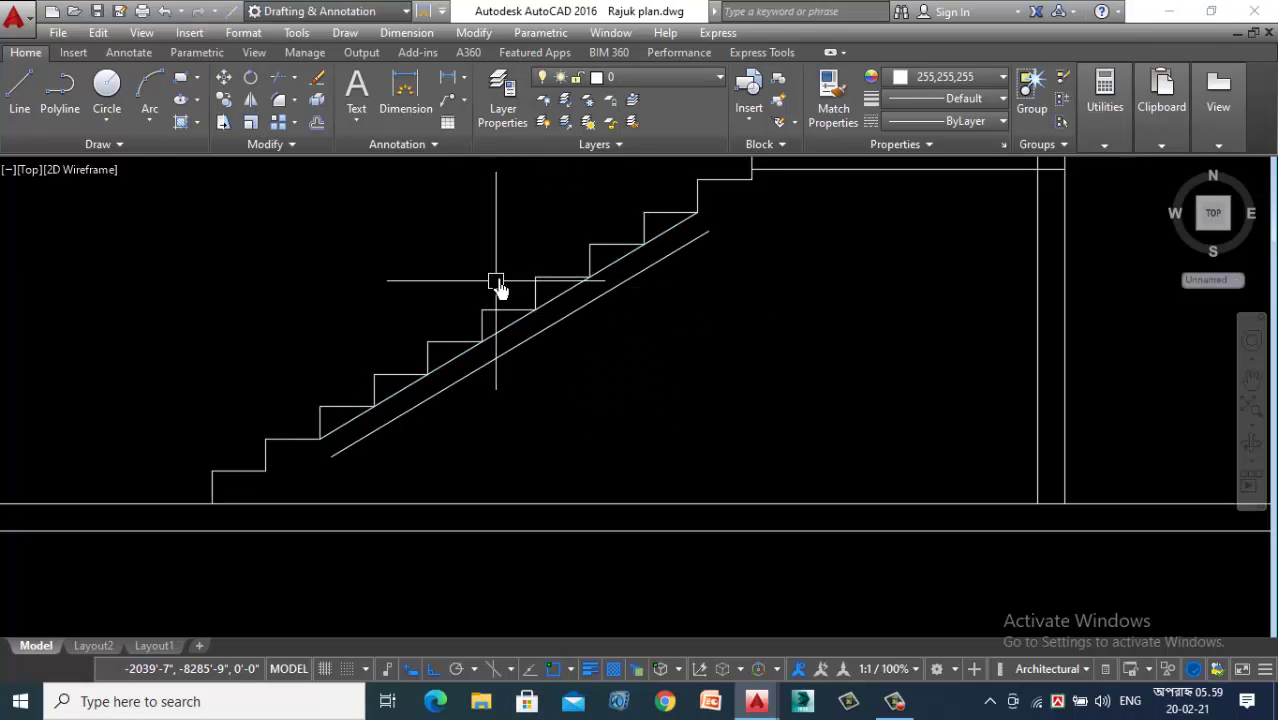
scroll(530, 306, "up", 2)
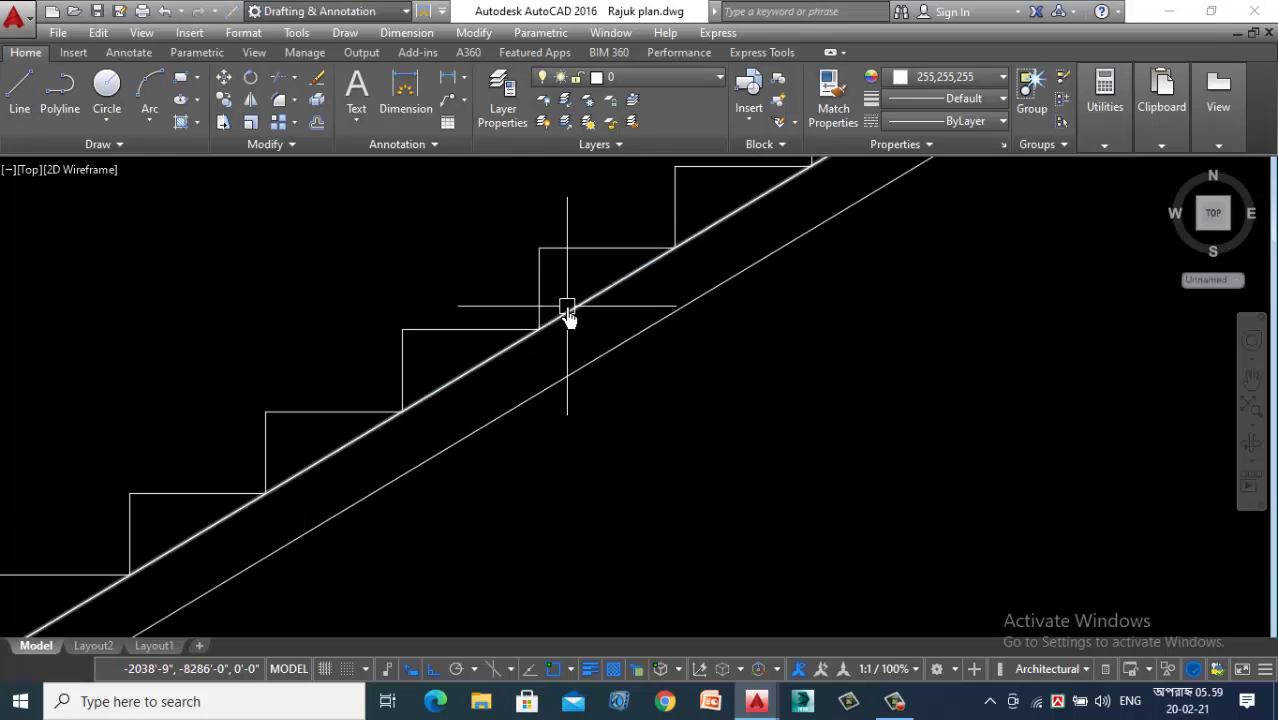
Step: Extend the lower flight's waist-slab underside line up to the mid-landing slab's underside and down to the floor line
left_click(562, 316)
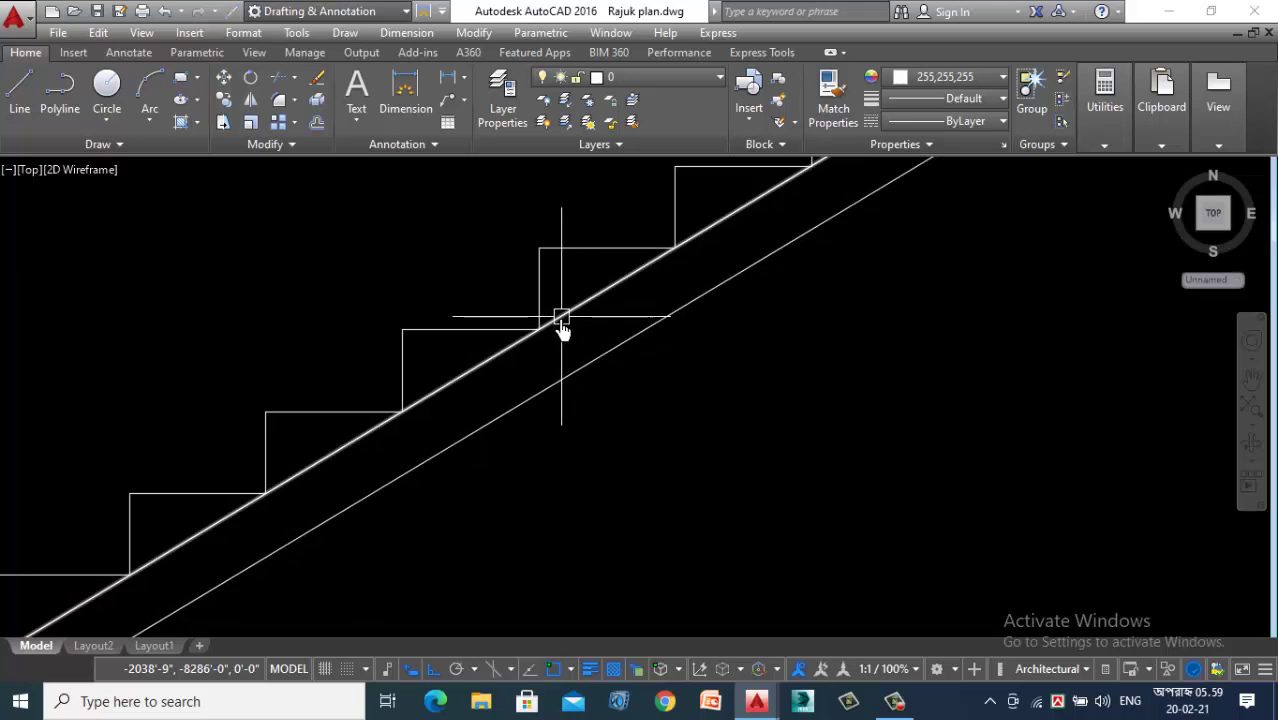
scroll(748, 420, "down", 2)
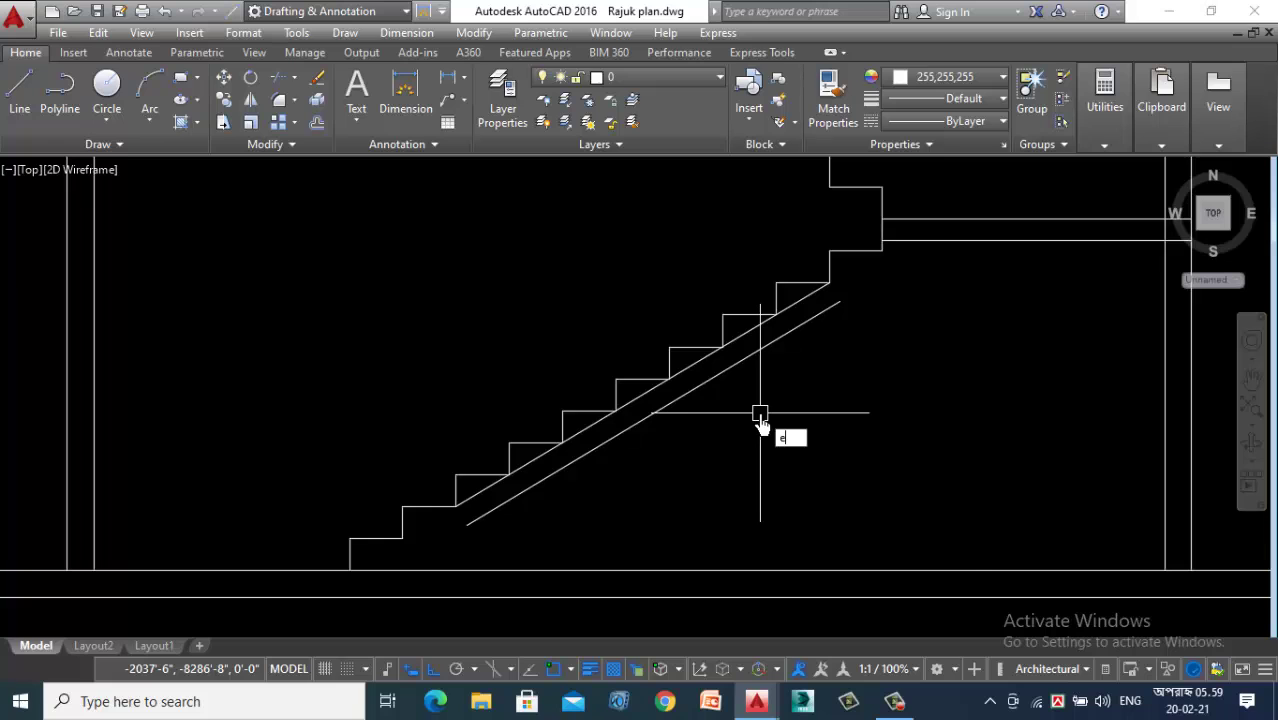
type("x")
key("Return")
key("Return")
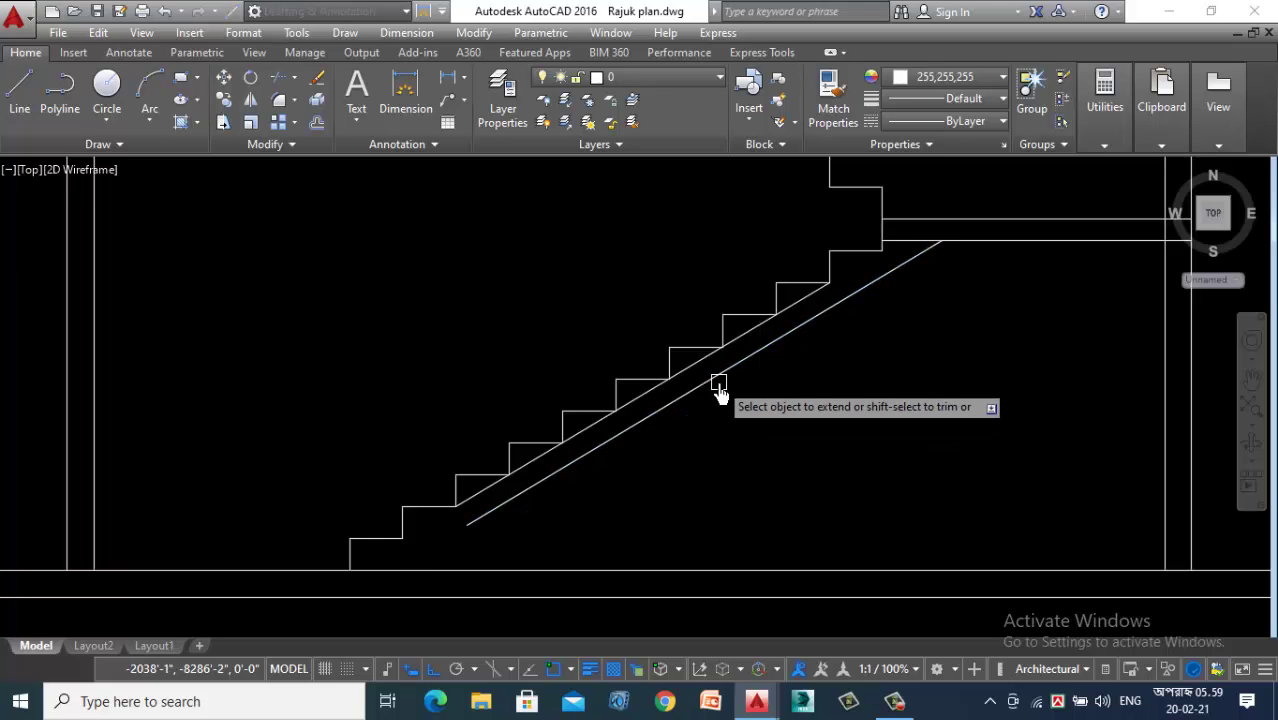
left_click(673, 405)
scroll(795, 447, "down", 2)
key("Escape")
scroll(640, 381, "down", 3)
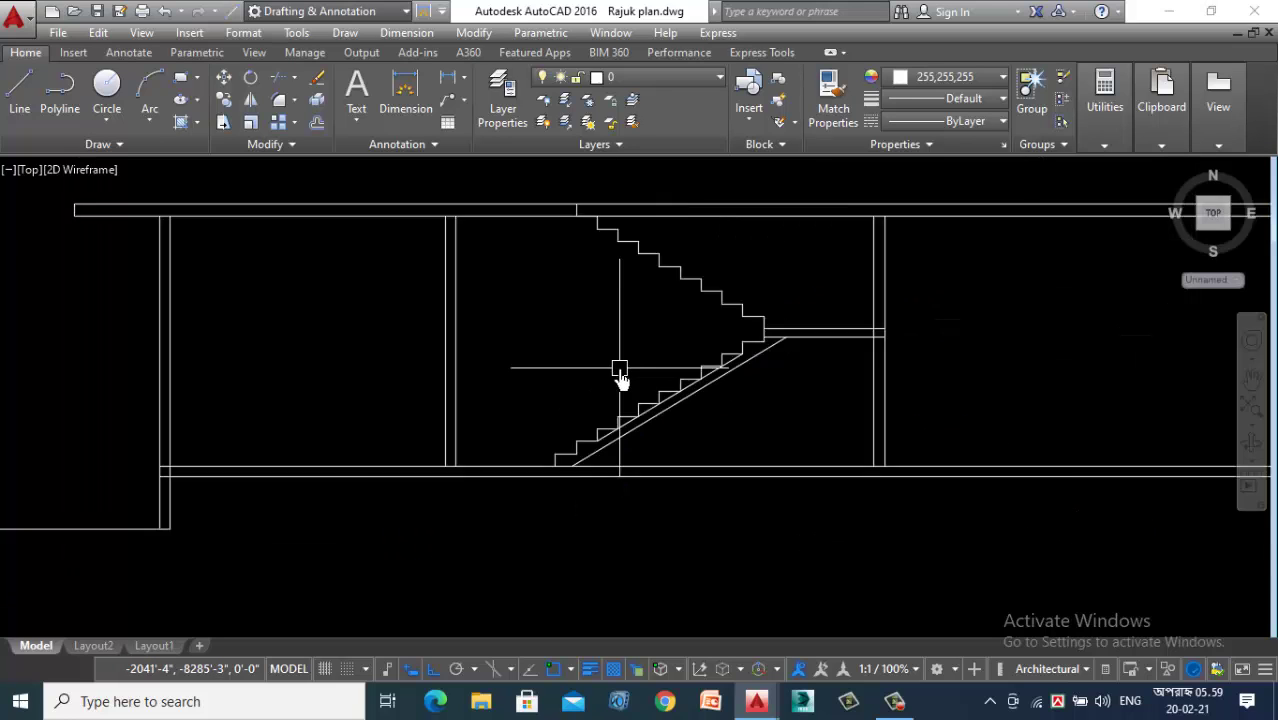
scroll(608, 309, "down", 1)
Step: Delete the sloping guide line running through the lower flight's inner step corners
scroll(662, 446, "up", 7)
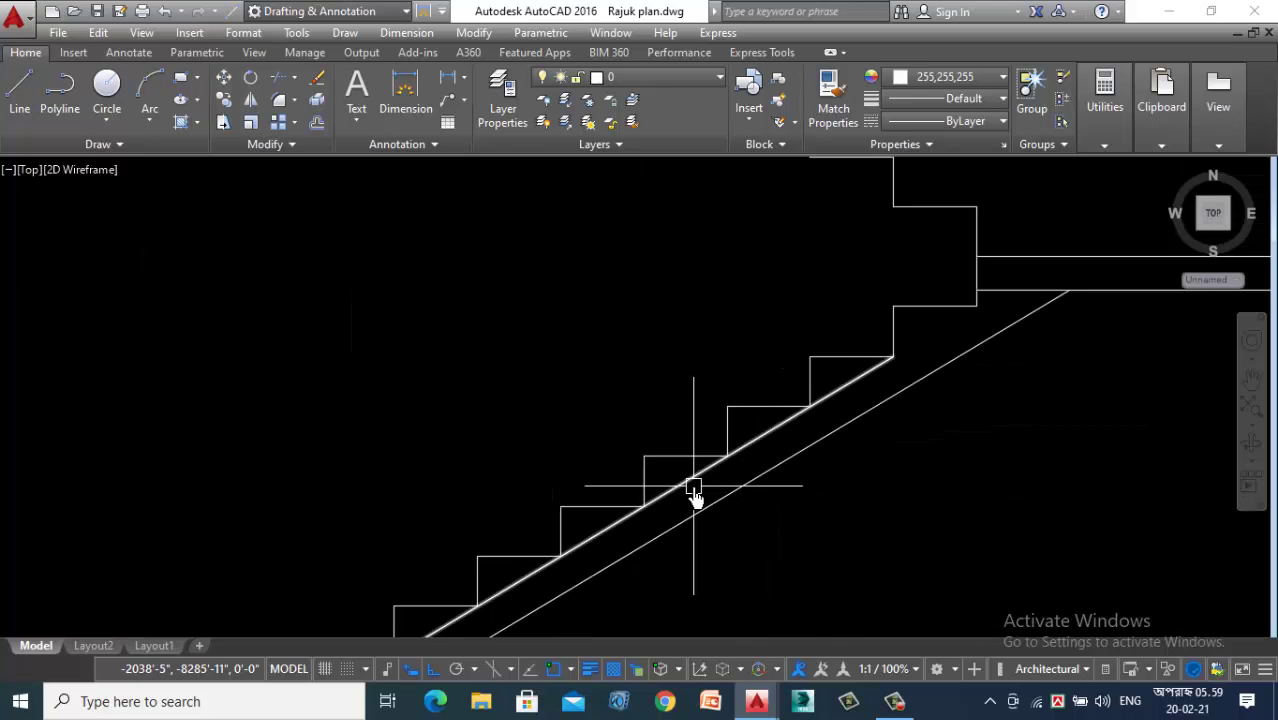
left_click(693, 488)
key("Delete")
scroll(648, 362, "down", 5)
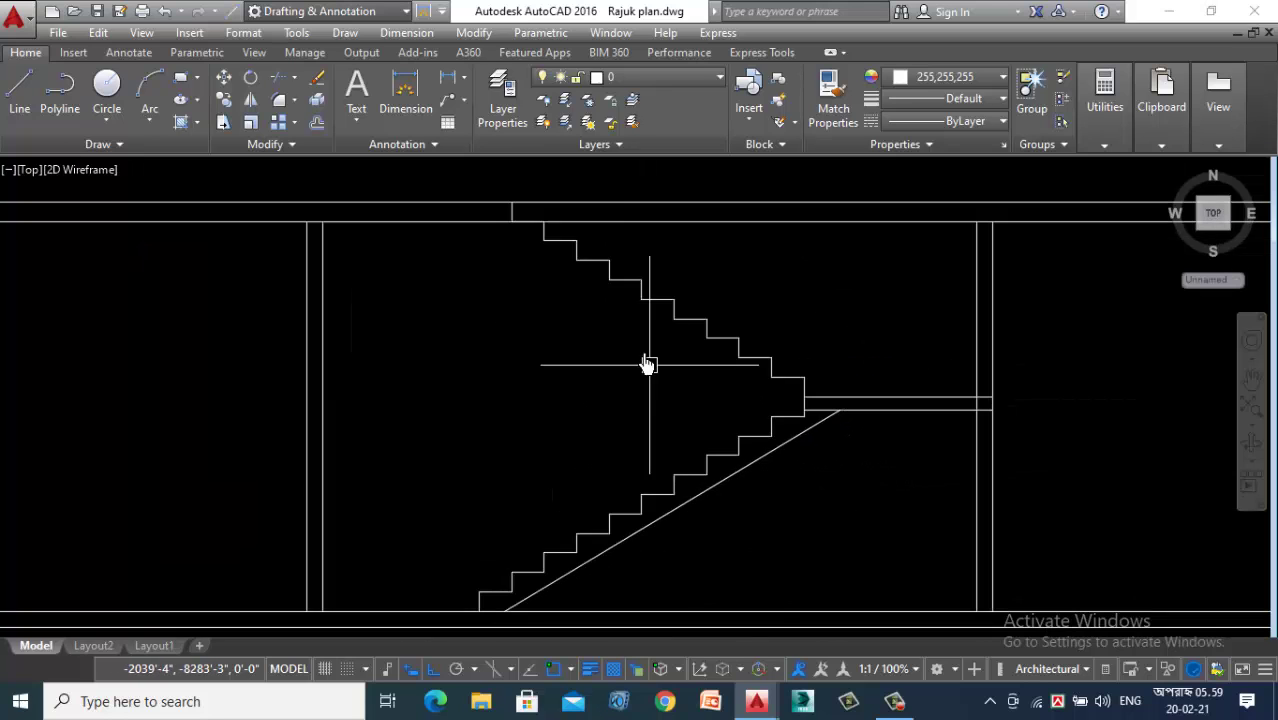
Step: Draw a sloping line through the upper flight's inner step corners, from the foot of the top riser to the foot of the second-lowest riser
scroll(593, 285, "up", 3)
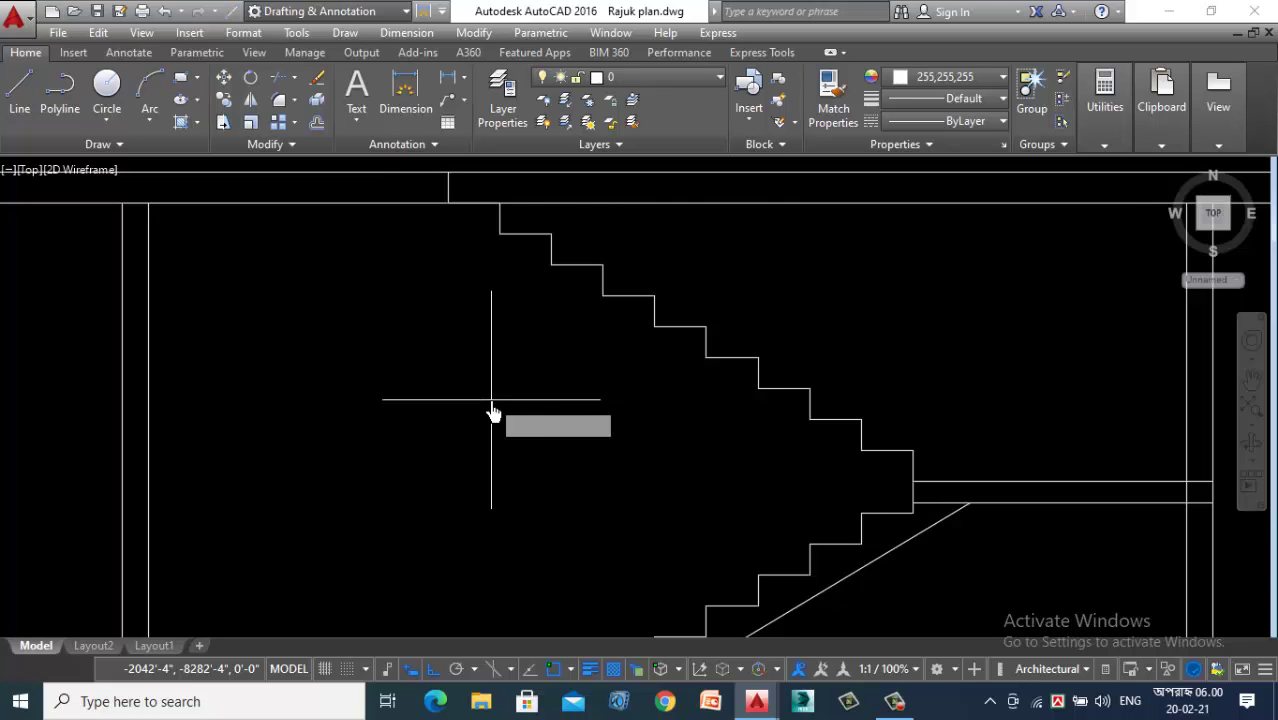
type("l")
key("Return")
left_click(500, 234)
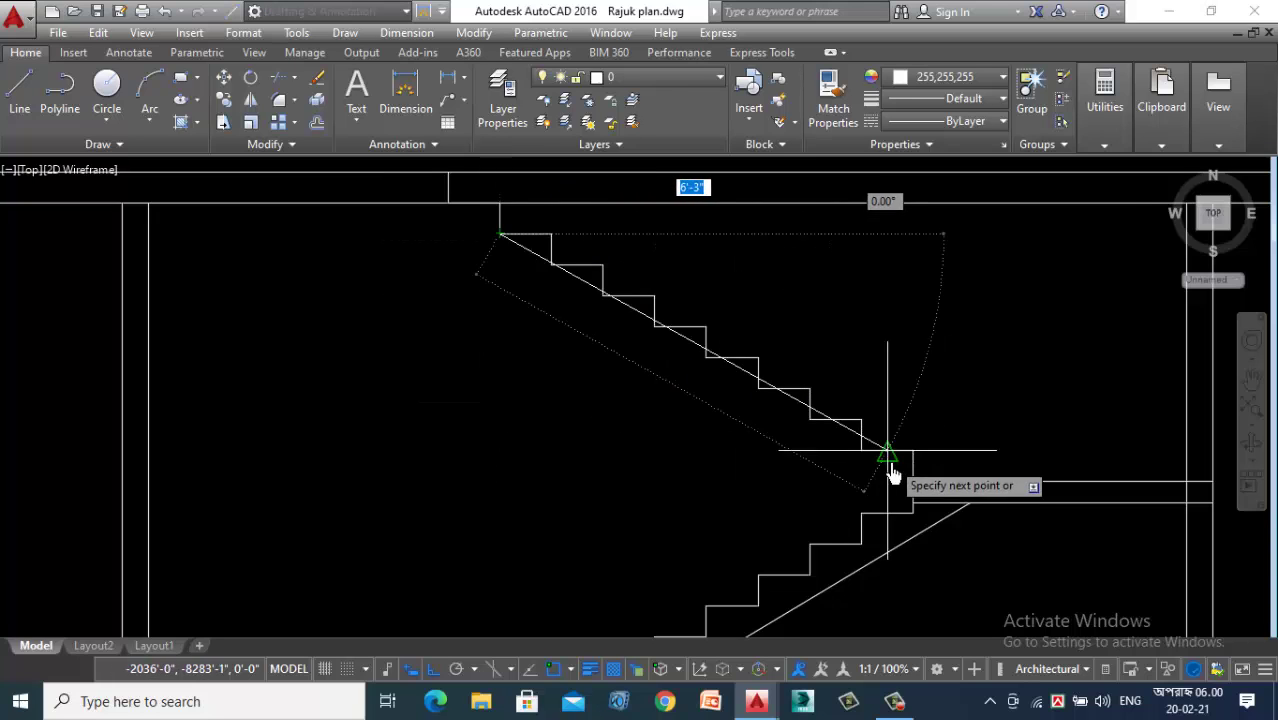
left_click(862, 450)
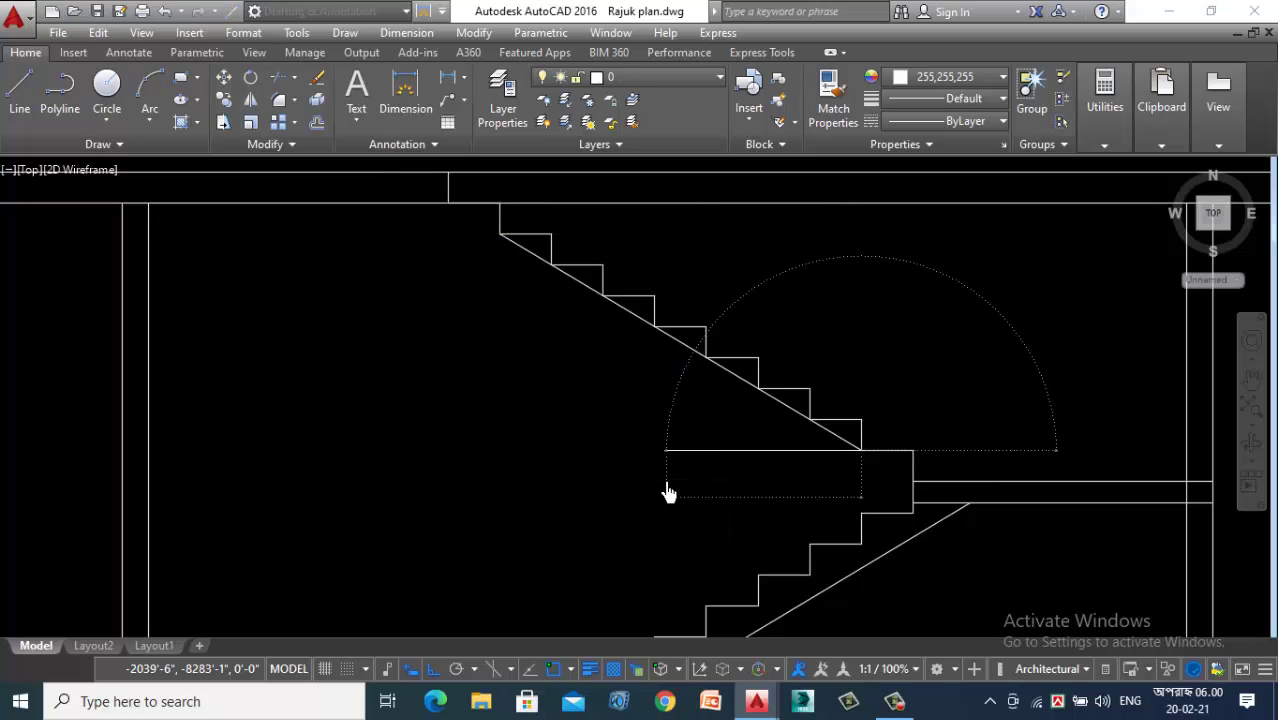
key("Escape")
Step: Offset the upper flight's sloping line 4" downward for the waist underside and delete the original guide line
type("o")
key("Return")
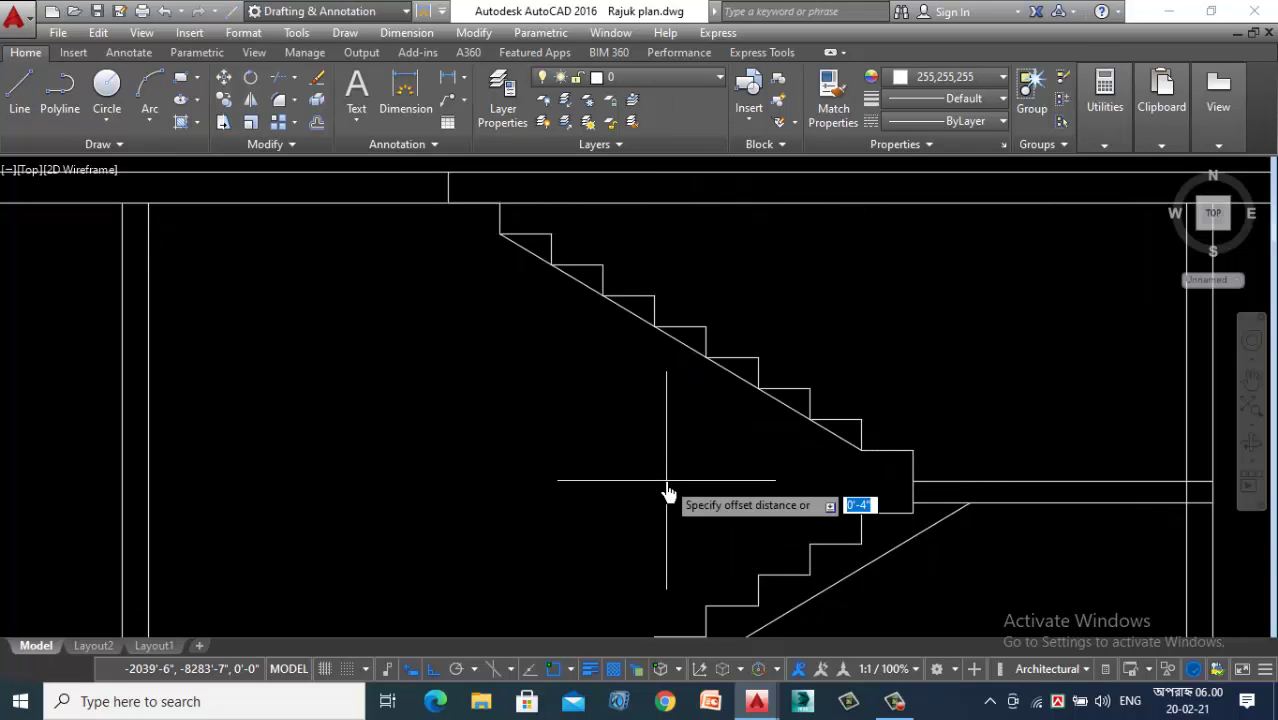
key("Return")
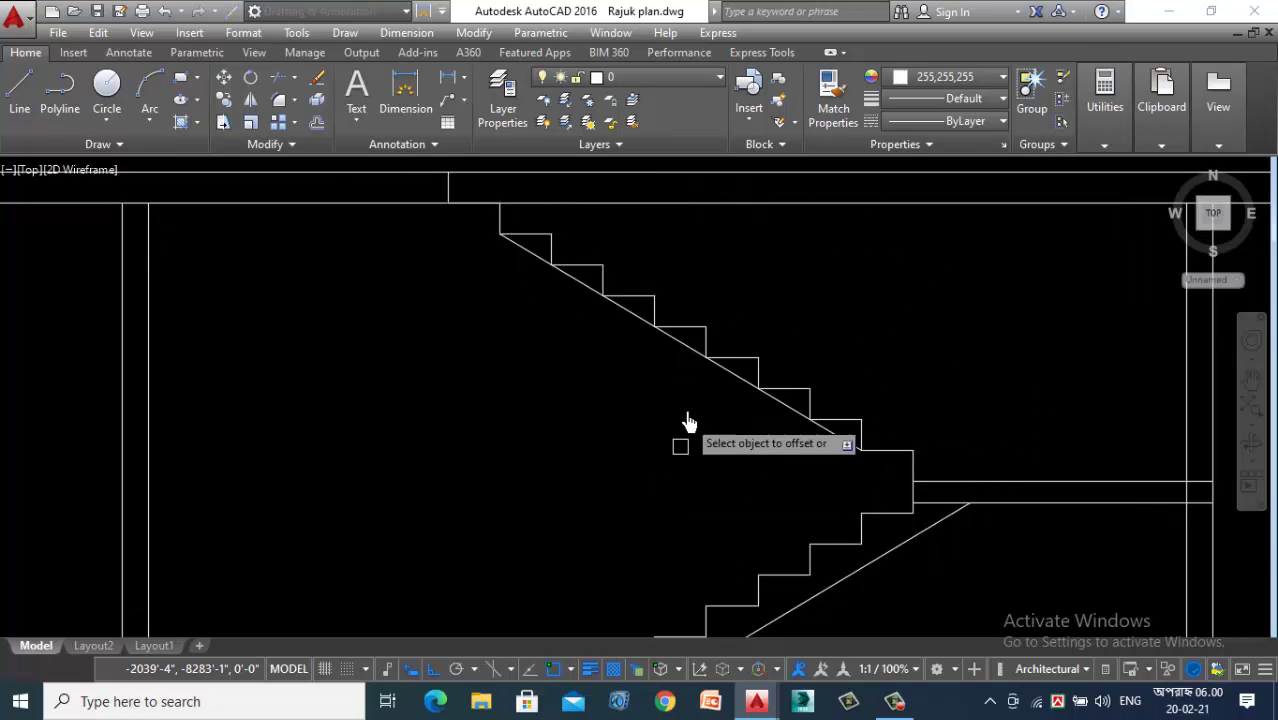
scroll(685, 357, "up", 4)
left_click(685, 355)
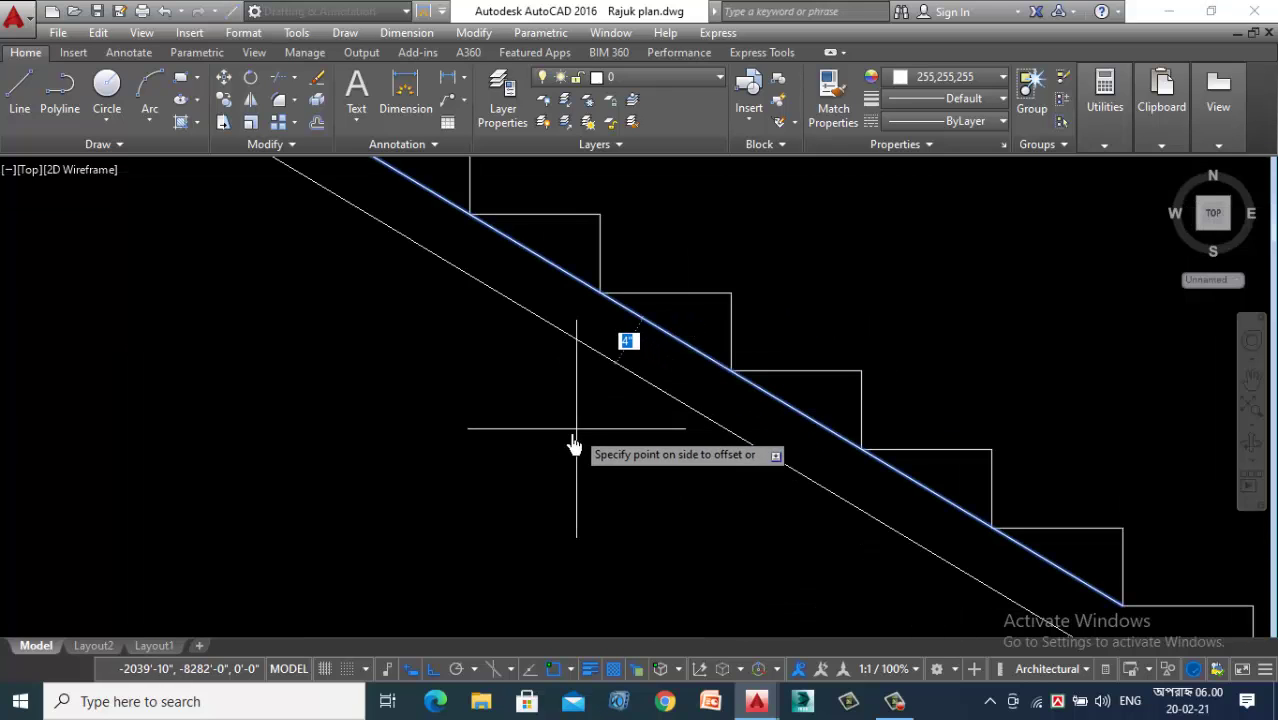
left_click(537, 470)
key("Return")
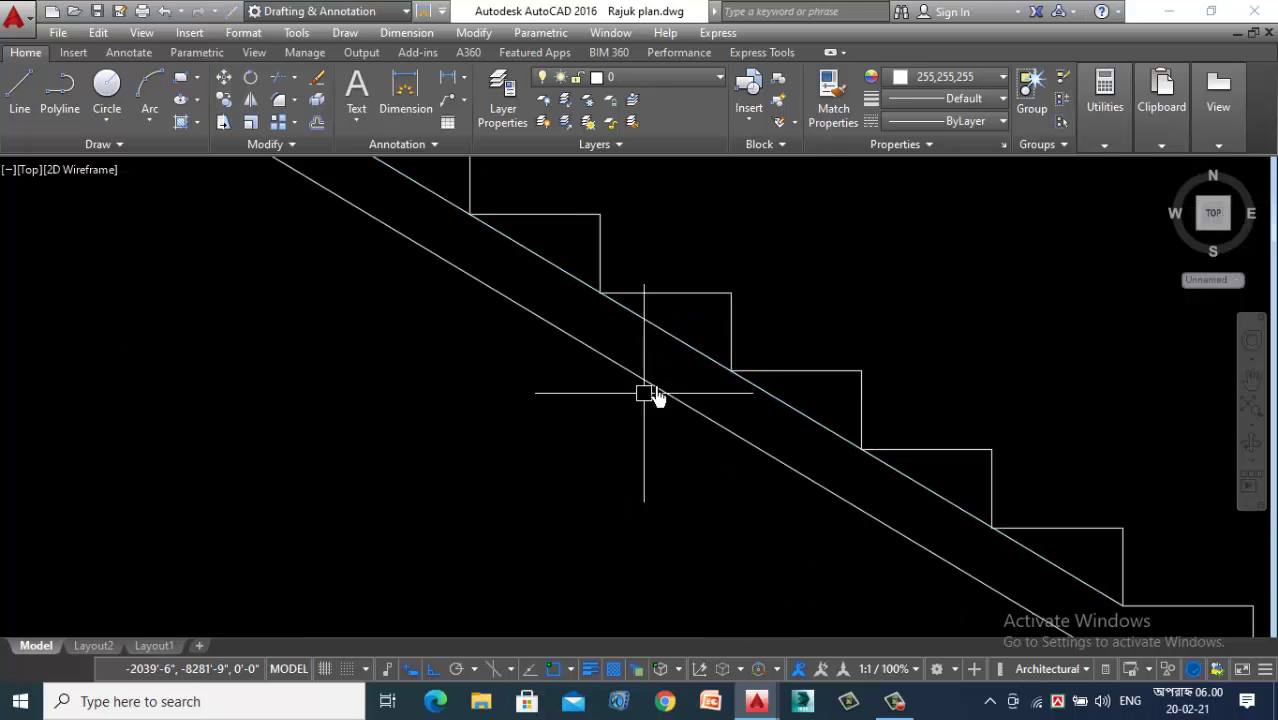
left_click(690, 354)
key("Delete")
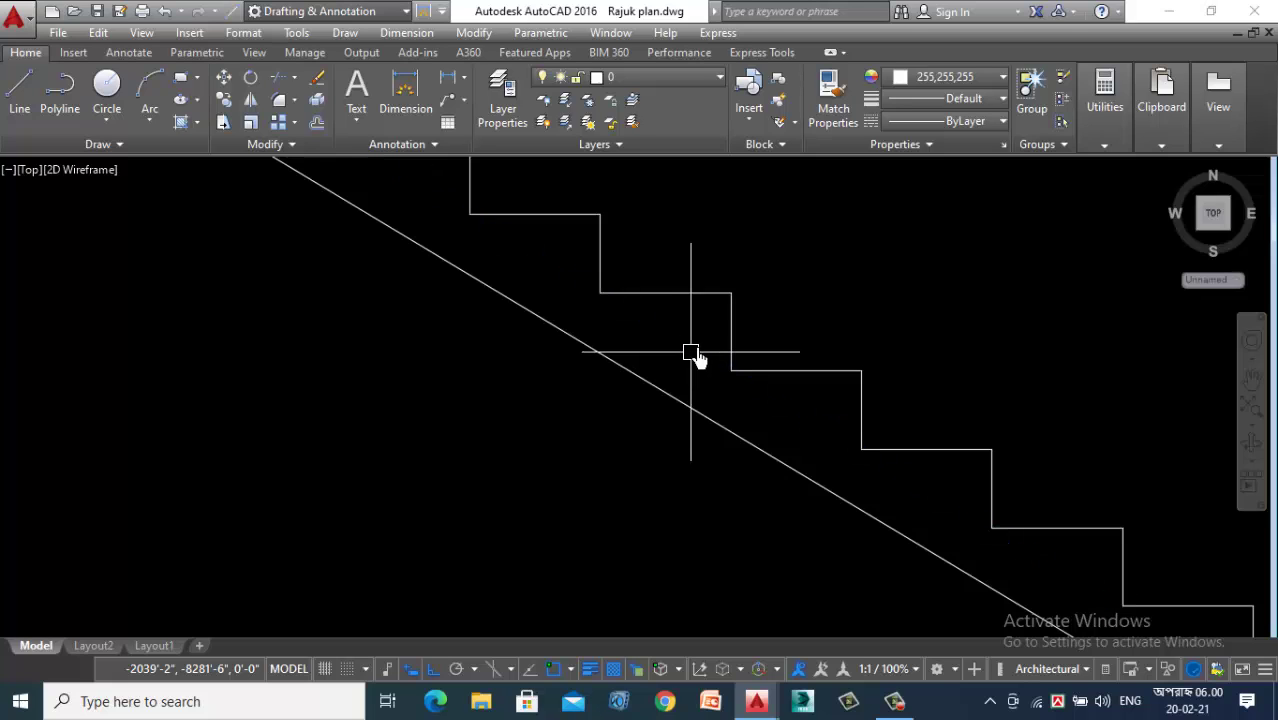
Step: Extend the upper flight's waist underside line to the roof slab's underside and to the riser at the mid-landing
scroll(570, 397, "down", 3)
type("x")
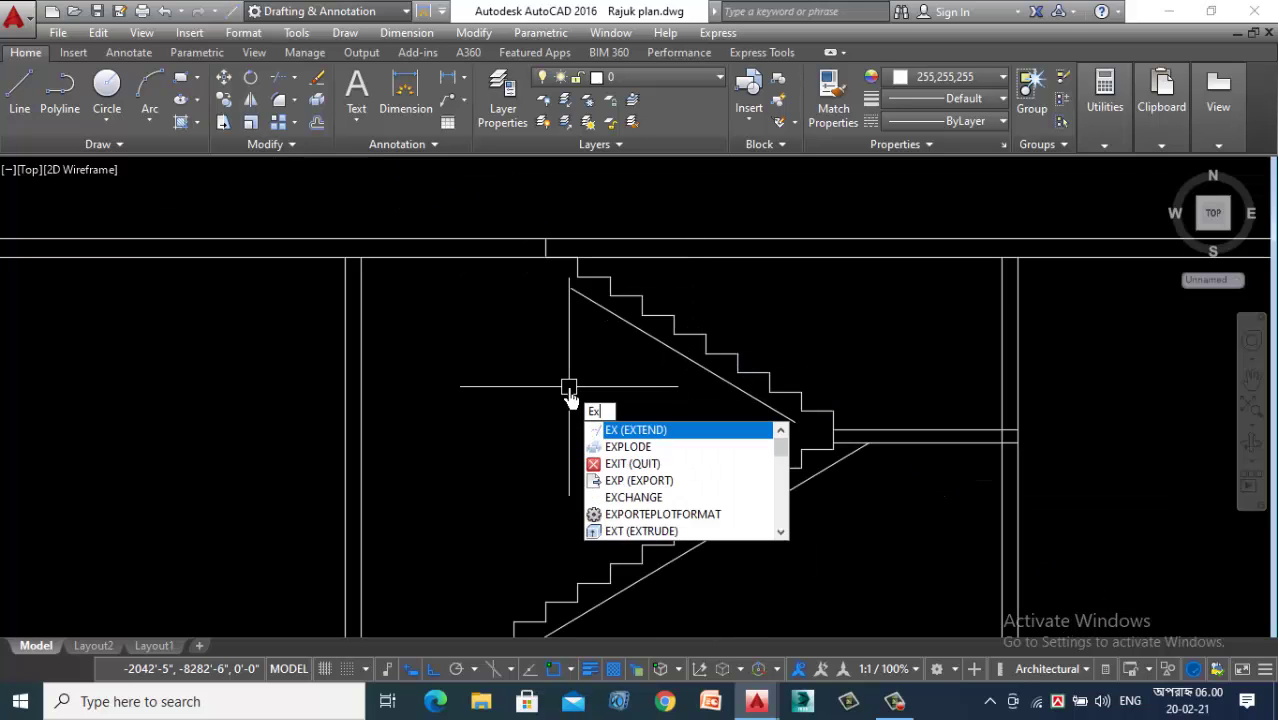
key("Return")
key("Return")
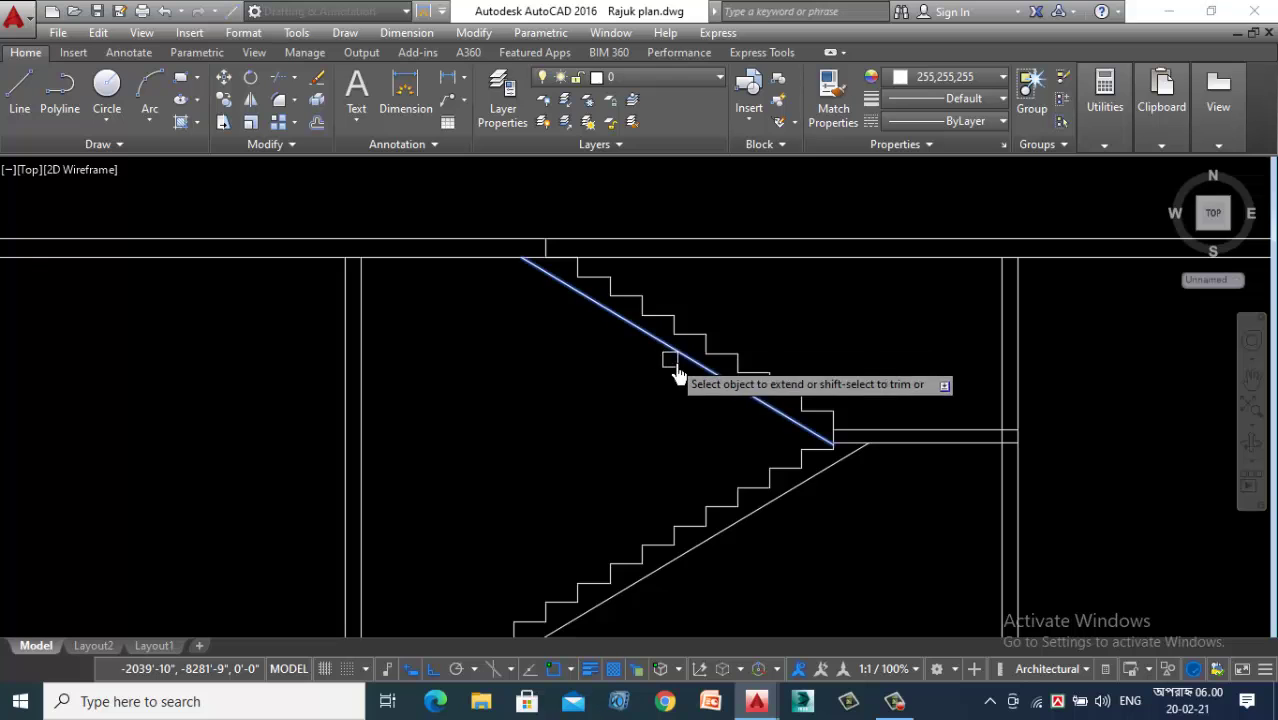
left_click(686, 362)
scroll(662, 397, "down", 2)
scroll(707, 451, "down", 2)
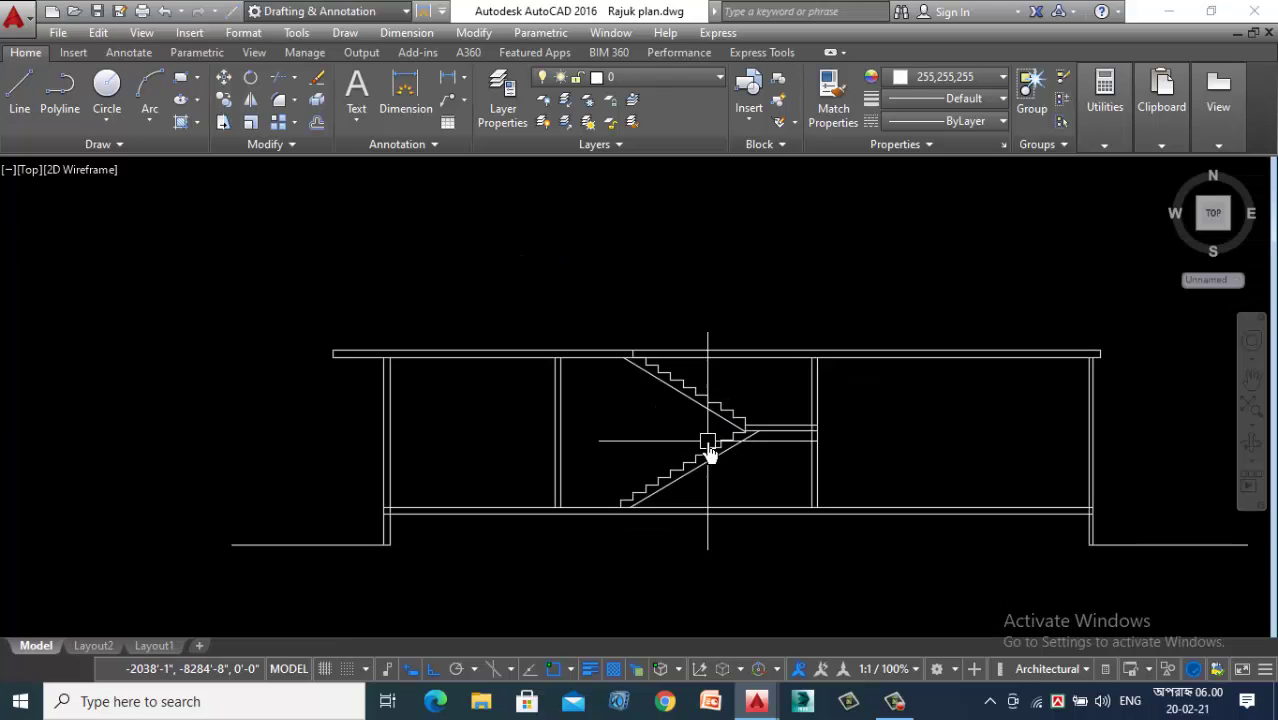
Step: Draw a beam outline 6" deep and 10" wide below the floor line, starting at the foot of the lower waist line
scroll(605, 528, "up", 4)
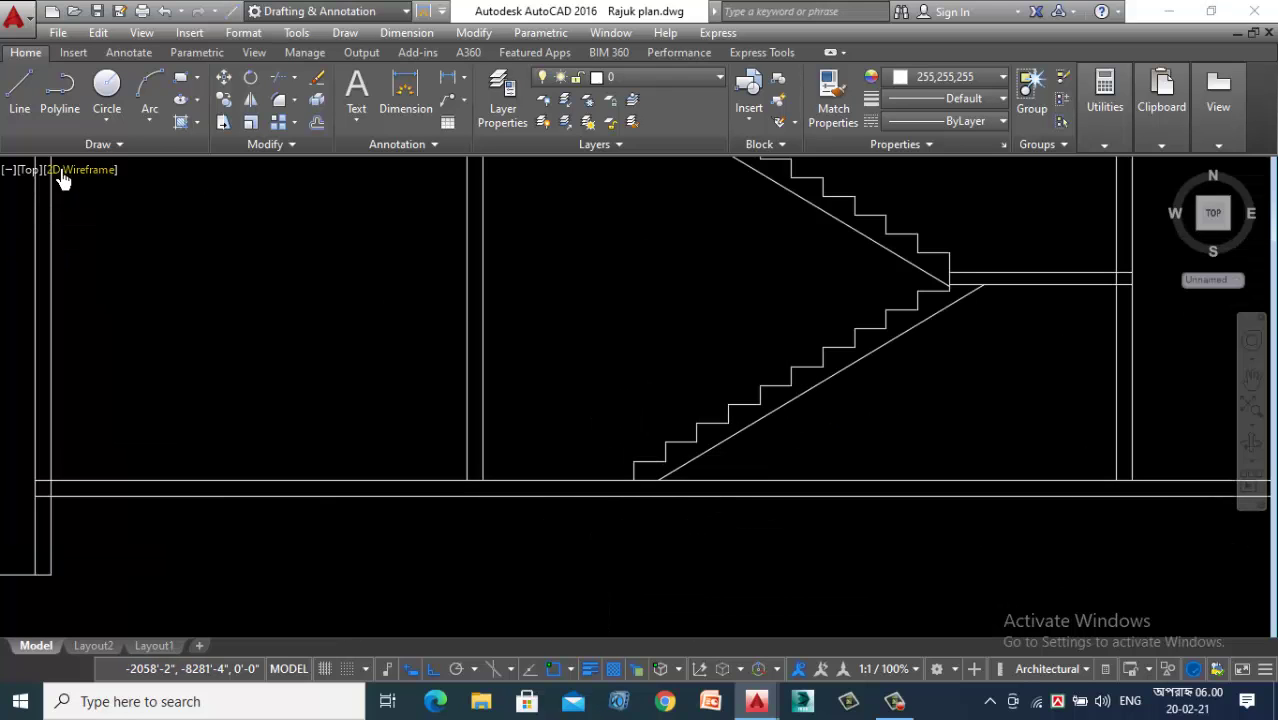
left_click(20, 122)
scroll(624, 498, "up", 2)
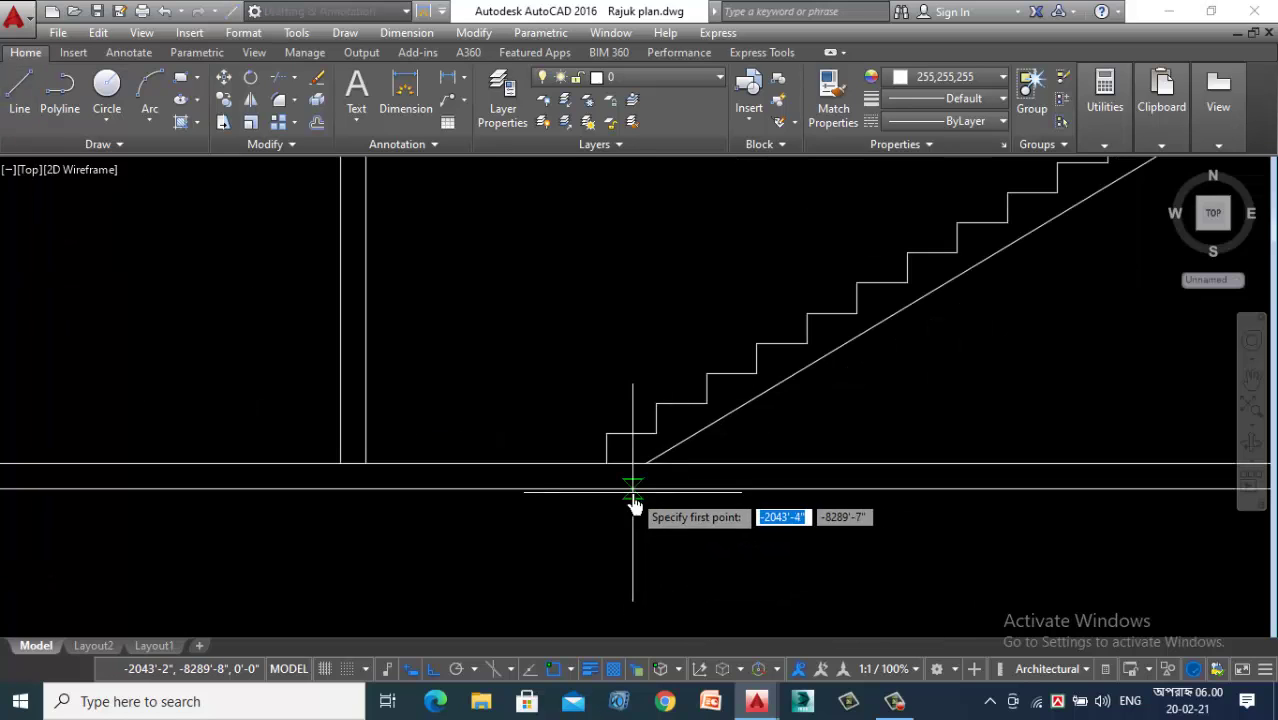
left_click(648, 465)
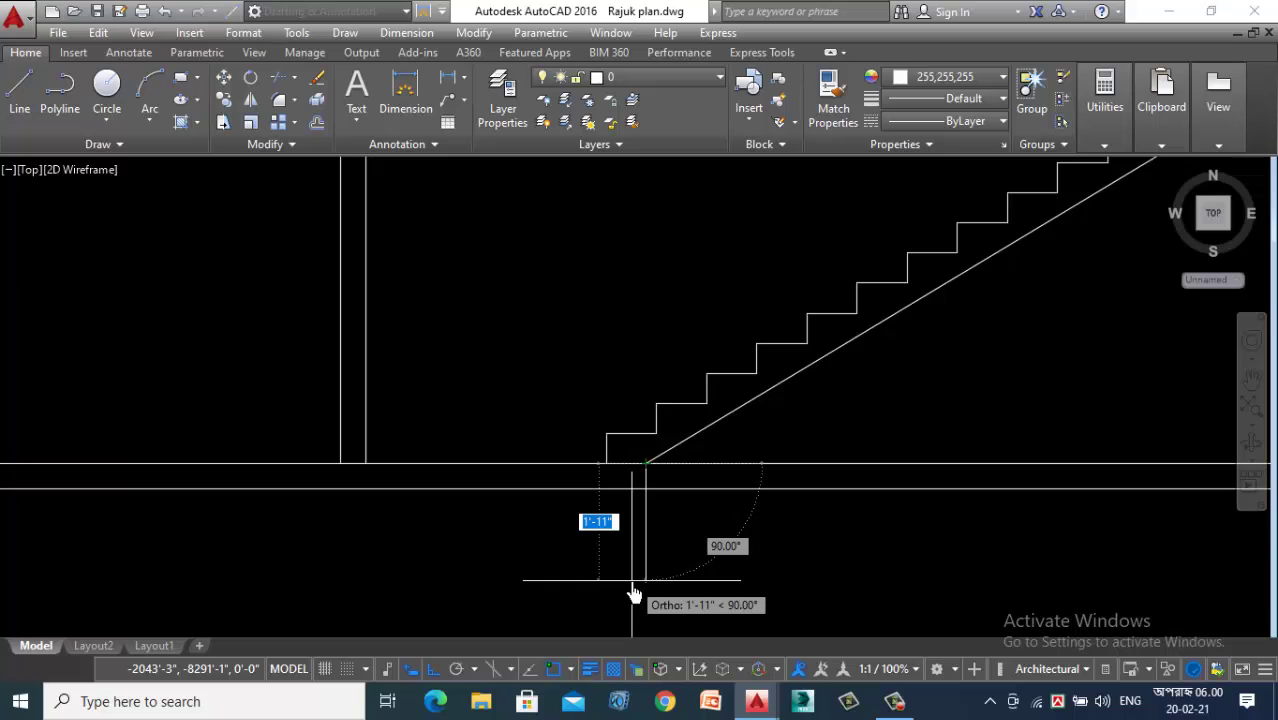
type("6")
key("Return")
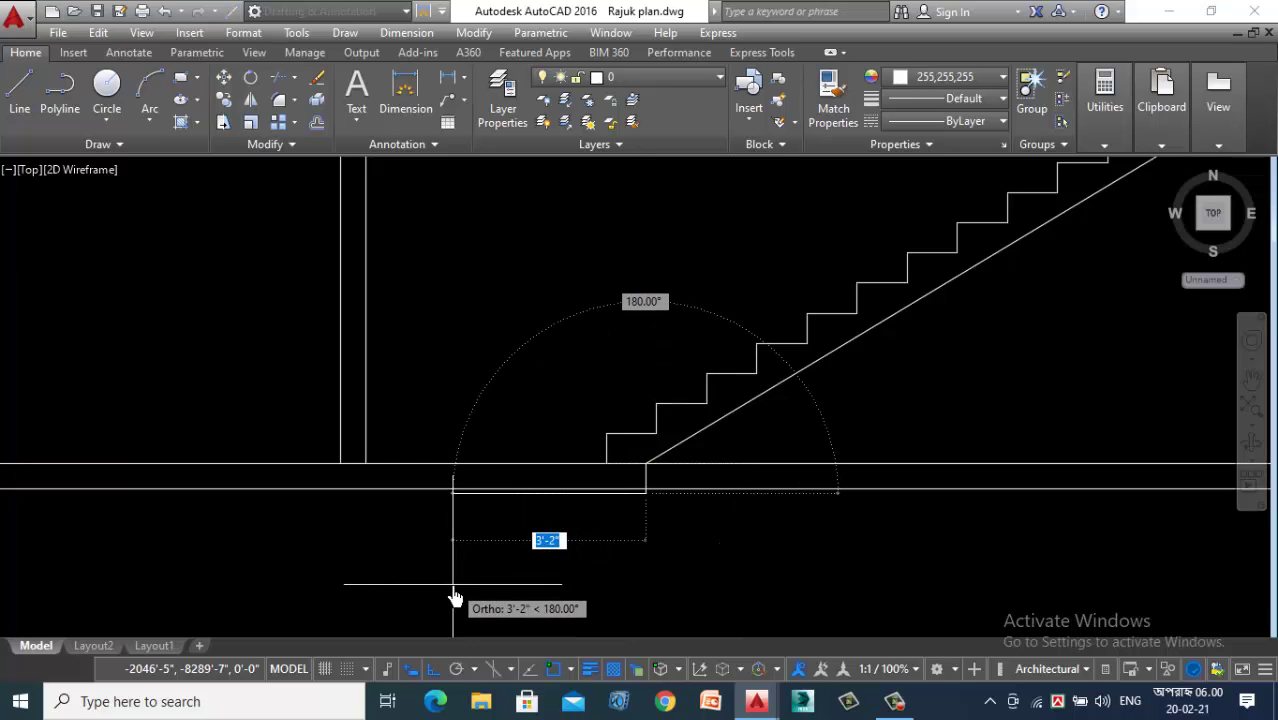
type("1")
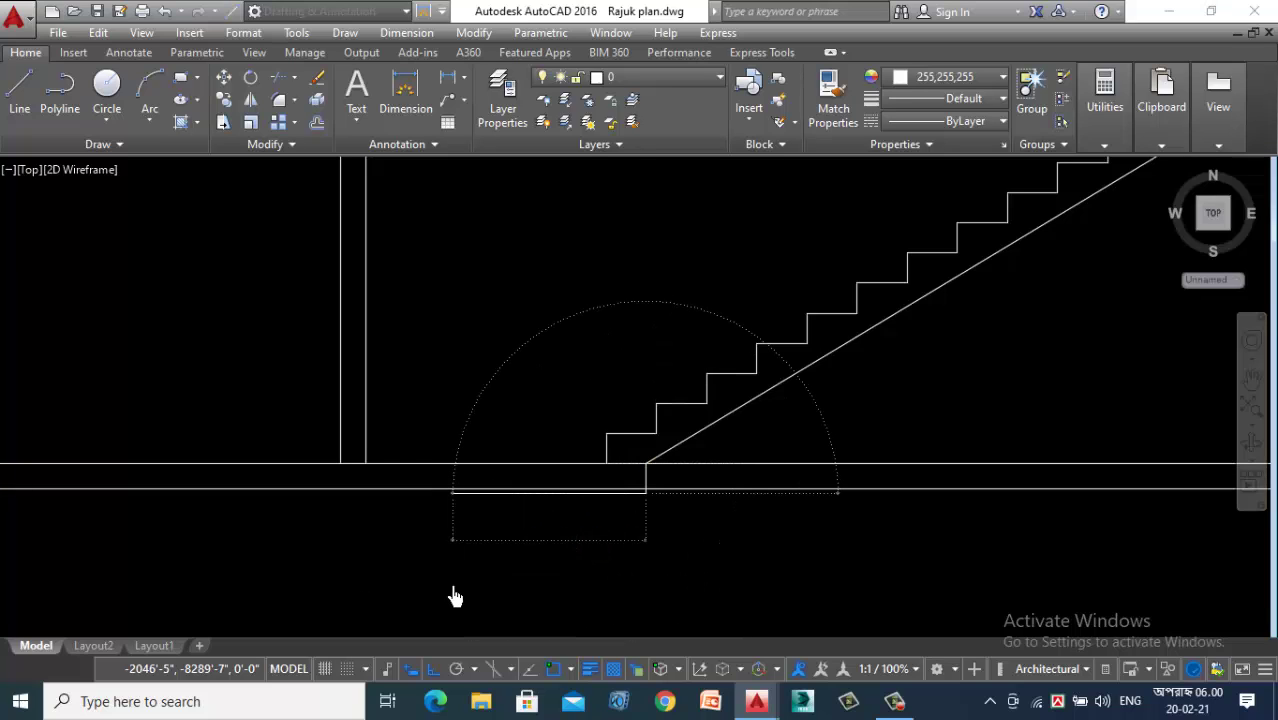
key("Return")
scroll(576, 409, "up", 3)
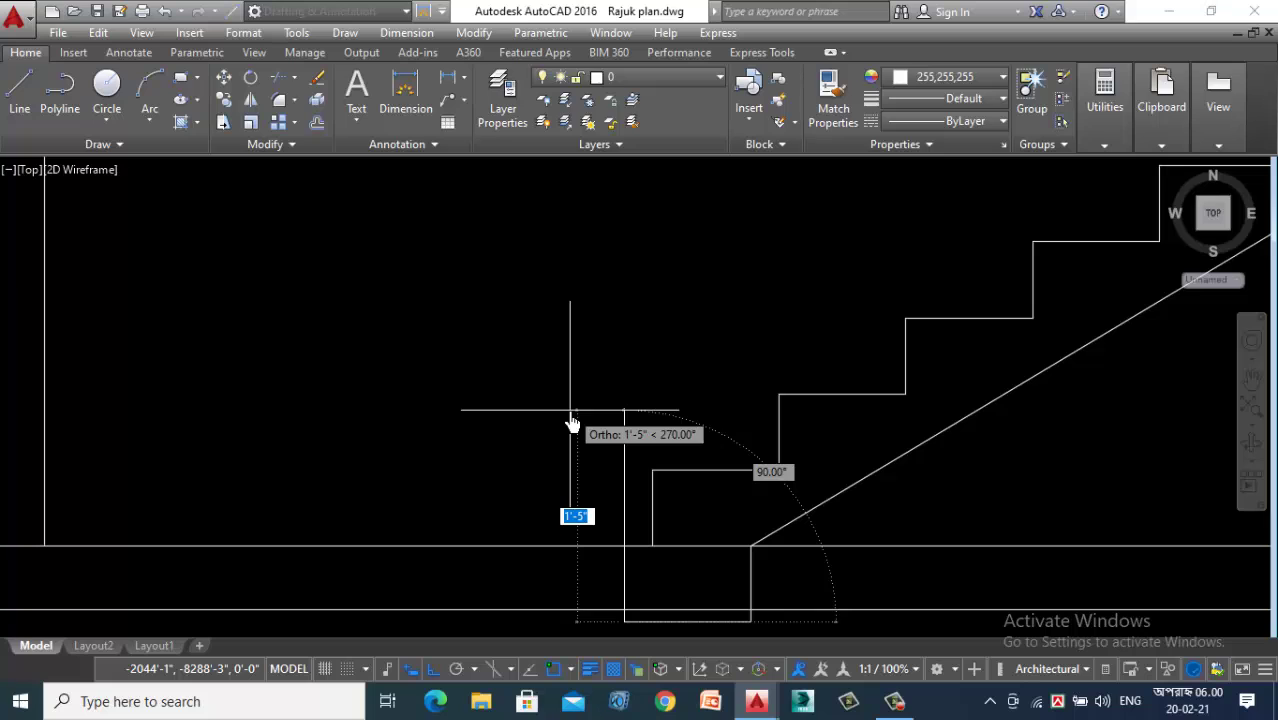
type("6")
key("Return")
key("Escape")
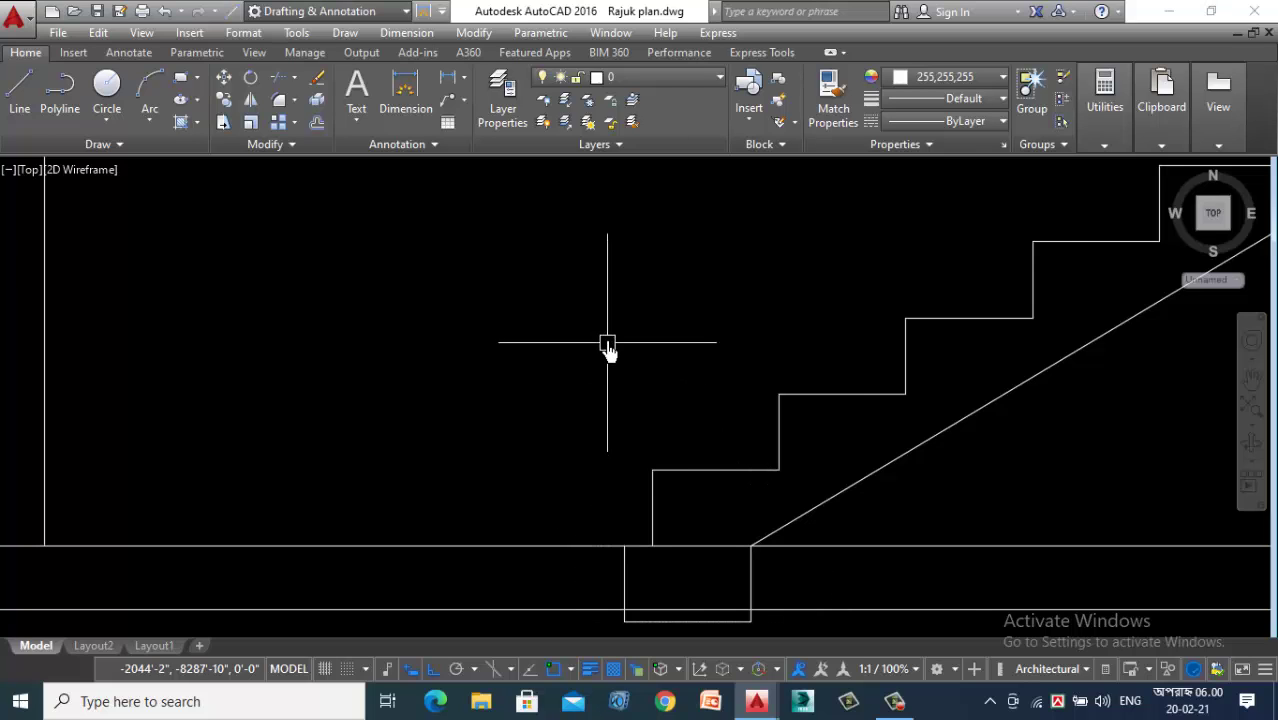
Step: Trim the floor slab's bottom line inside the beam outline under the lower flight
scroll(608, 341, "down", 2)
type("tr")
key("Return")
key("Return")
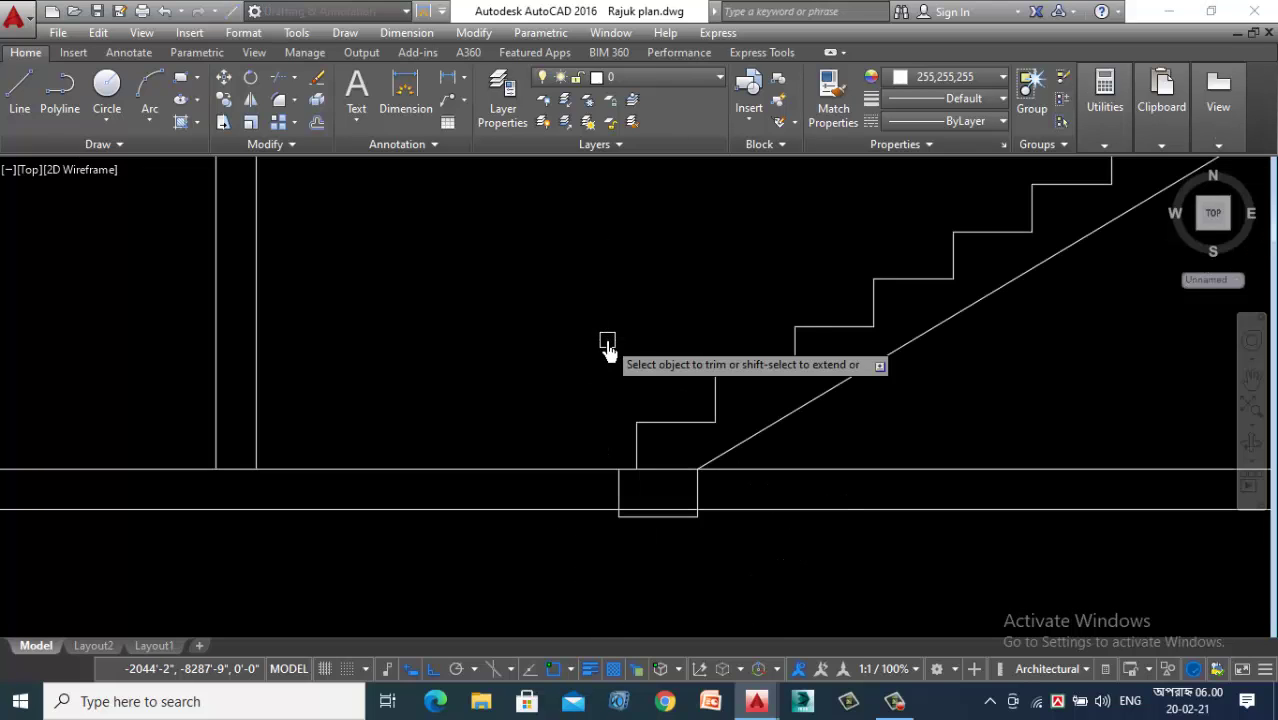
scroll(639, 525, "up", 3)
scroll(670, 458, "down", 4)
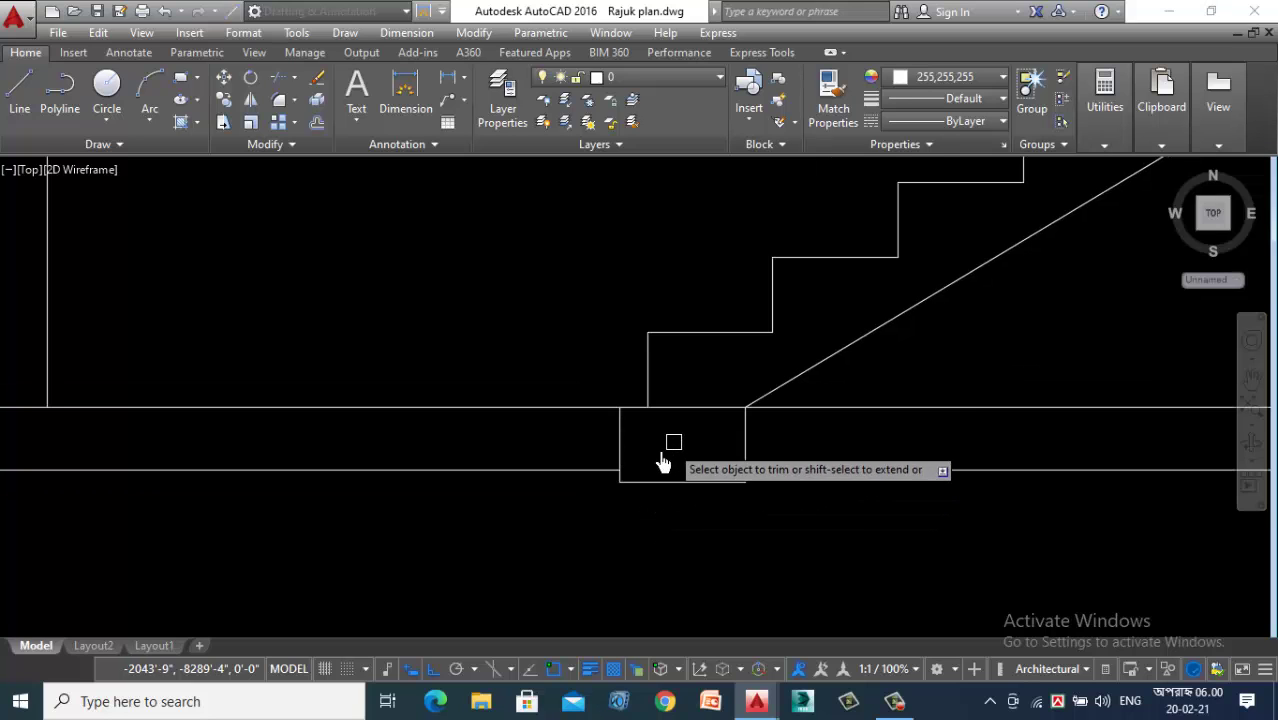
scroll(688, 462, "up", 3)
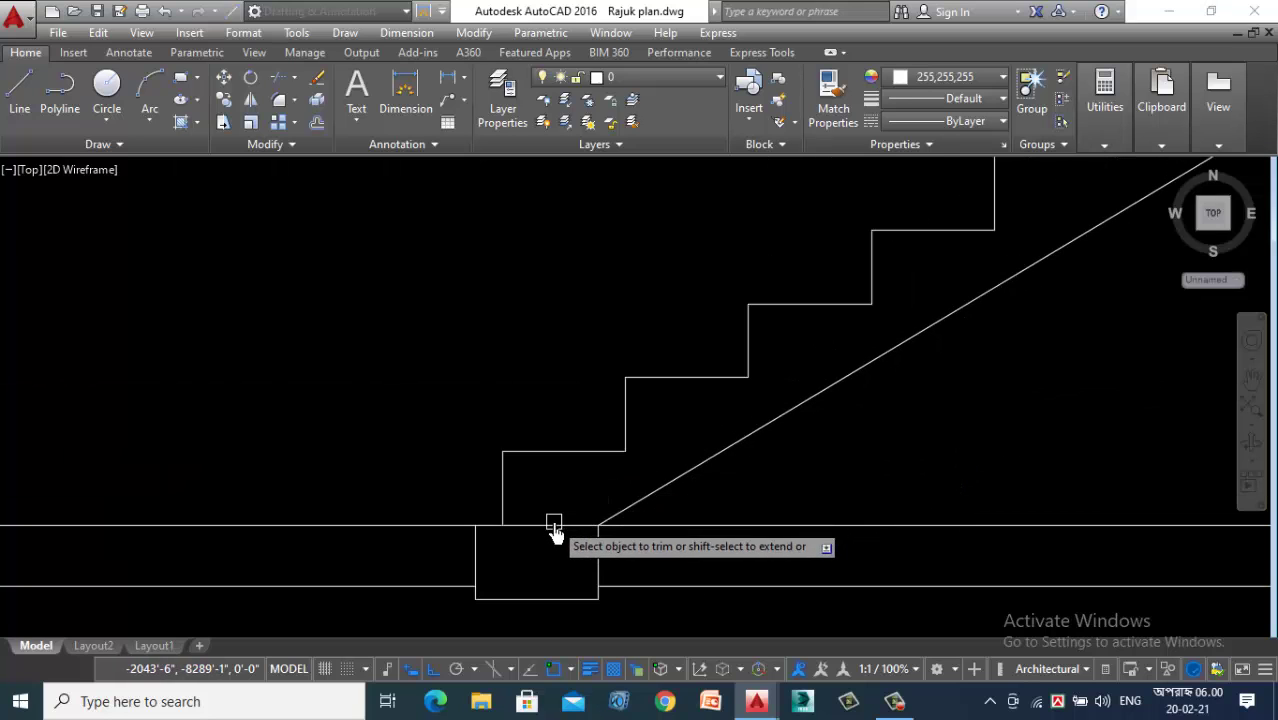
Step: Trim the floor line between the first riser and the foot of the lower waist line, following the reference section Y1-Y1
scroll(576, 386, "down", 6)
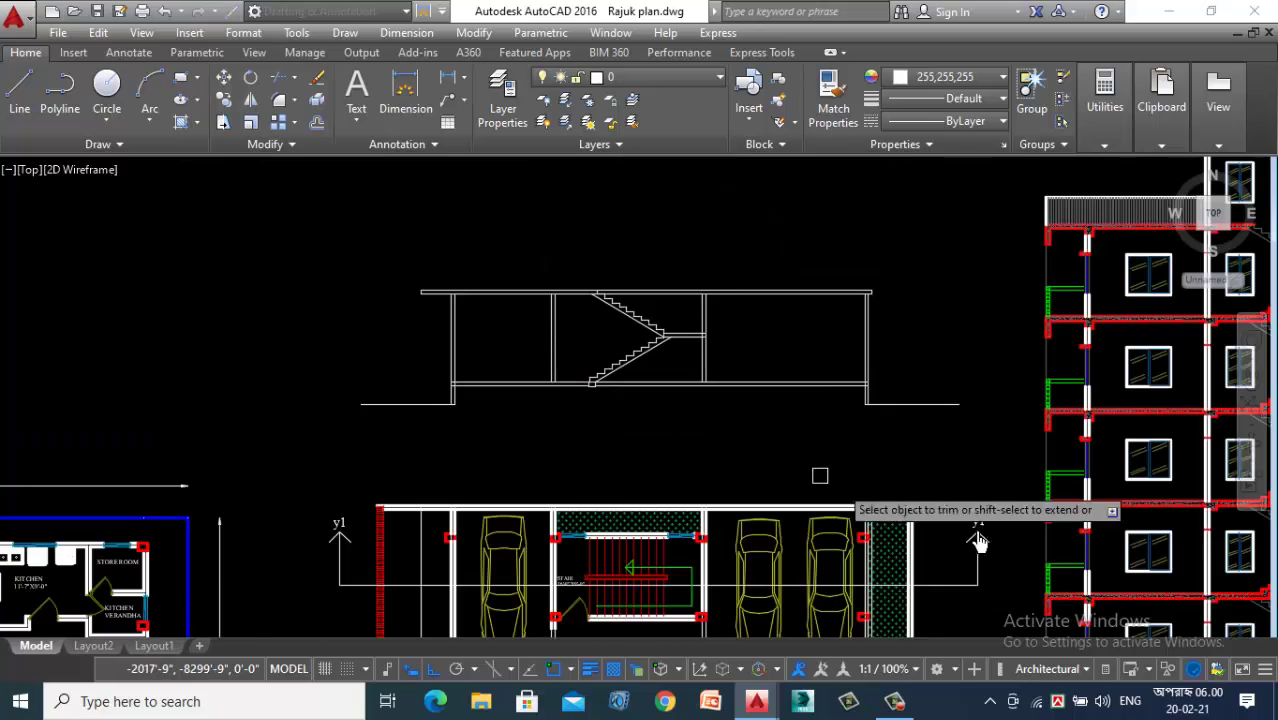
scroll(1065, 597, "up", 4)
scroll(408, 414, "down", 5)
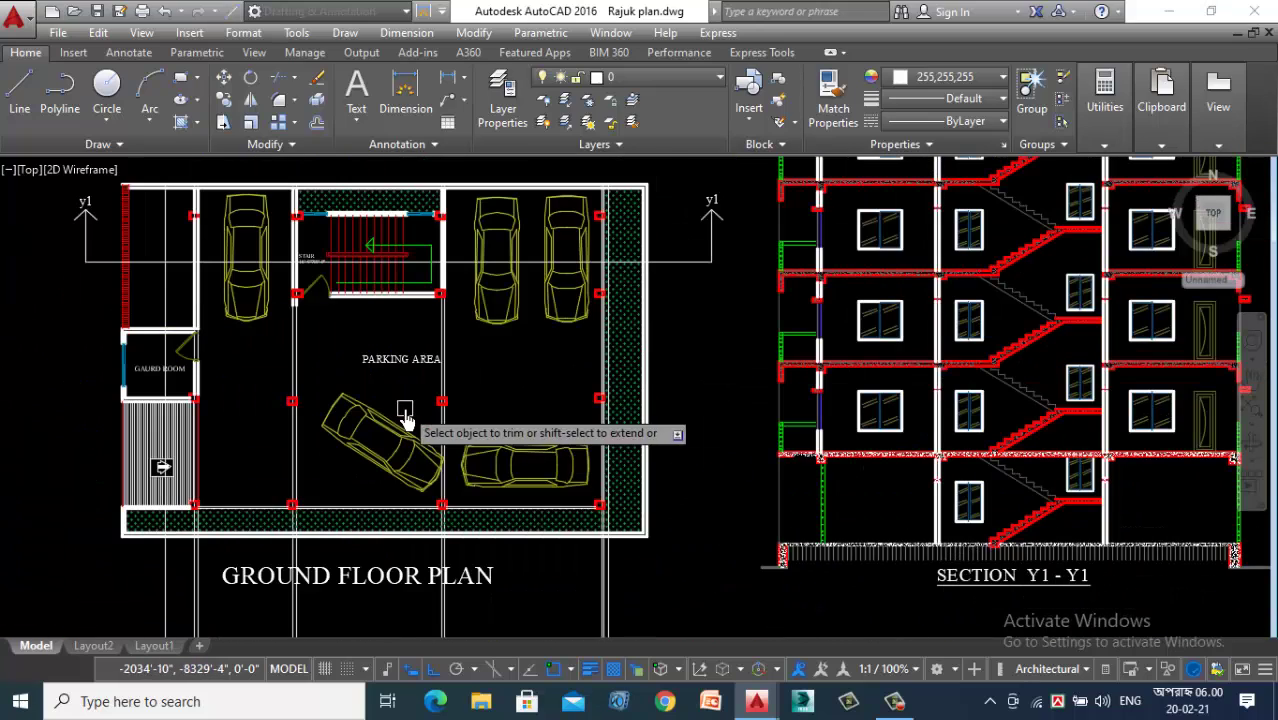
scroll(386, 408, "up", 4)
scroll(385, 408, "up", 4)
scroll(442, 342, "up", 2)
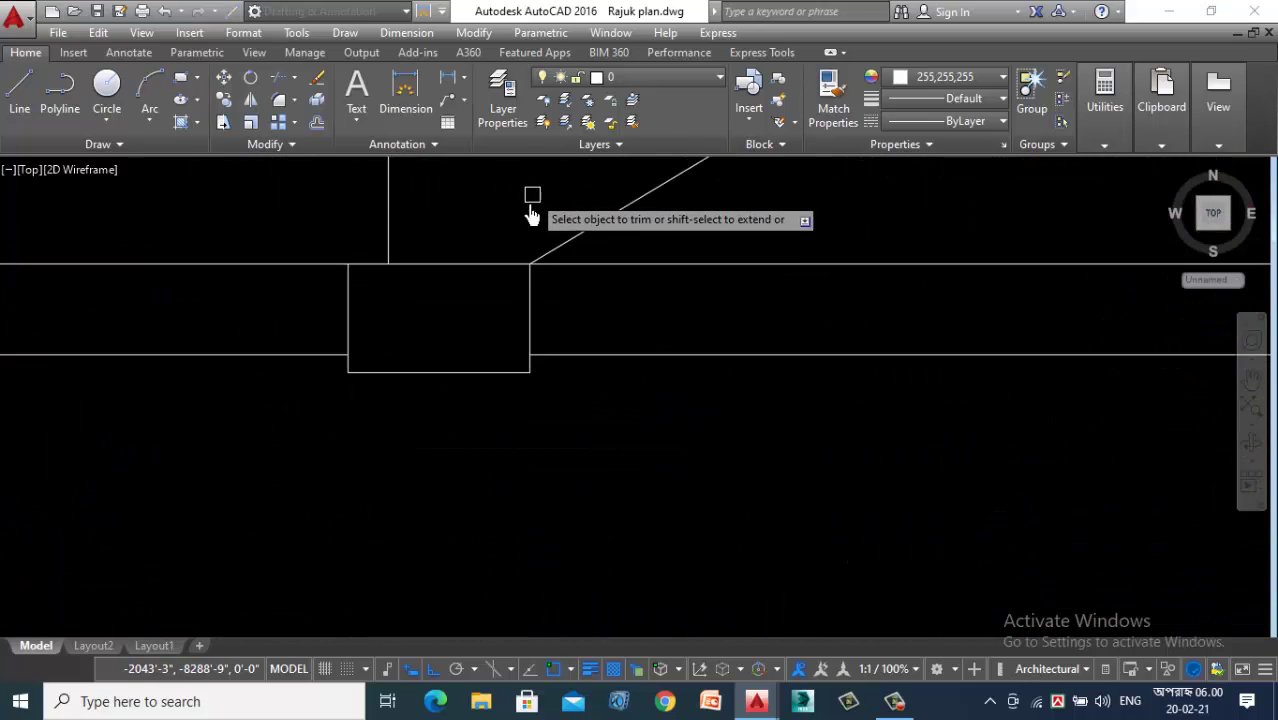
scroll(542, 512, "down", 5)
scroll(545, 442, "up", 5)
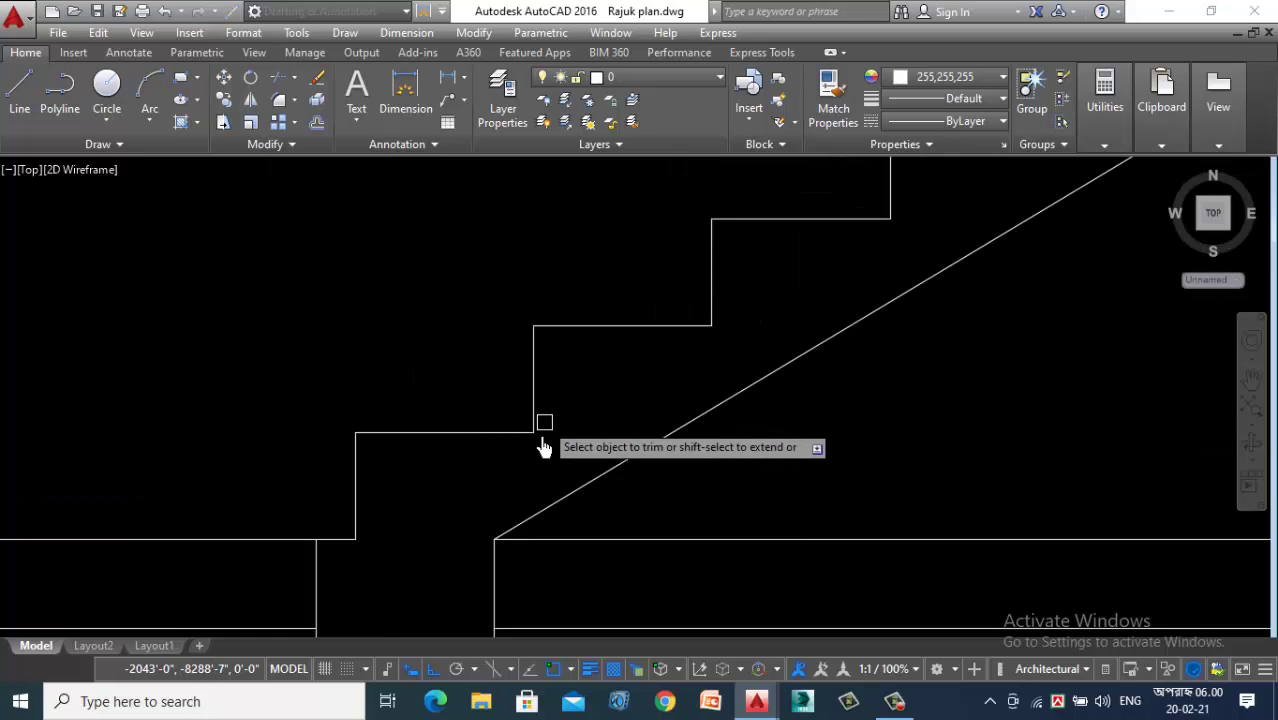
Step: Move the upper flight's waist underside line down so its lower end meets the bottom corner of the riser at the mid-landing
scroll(522, 537, "down", 5)
scroll(542, 536, "up", 2)
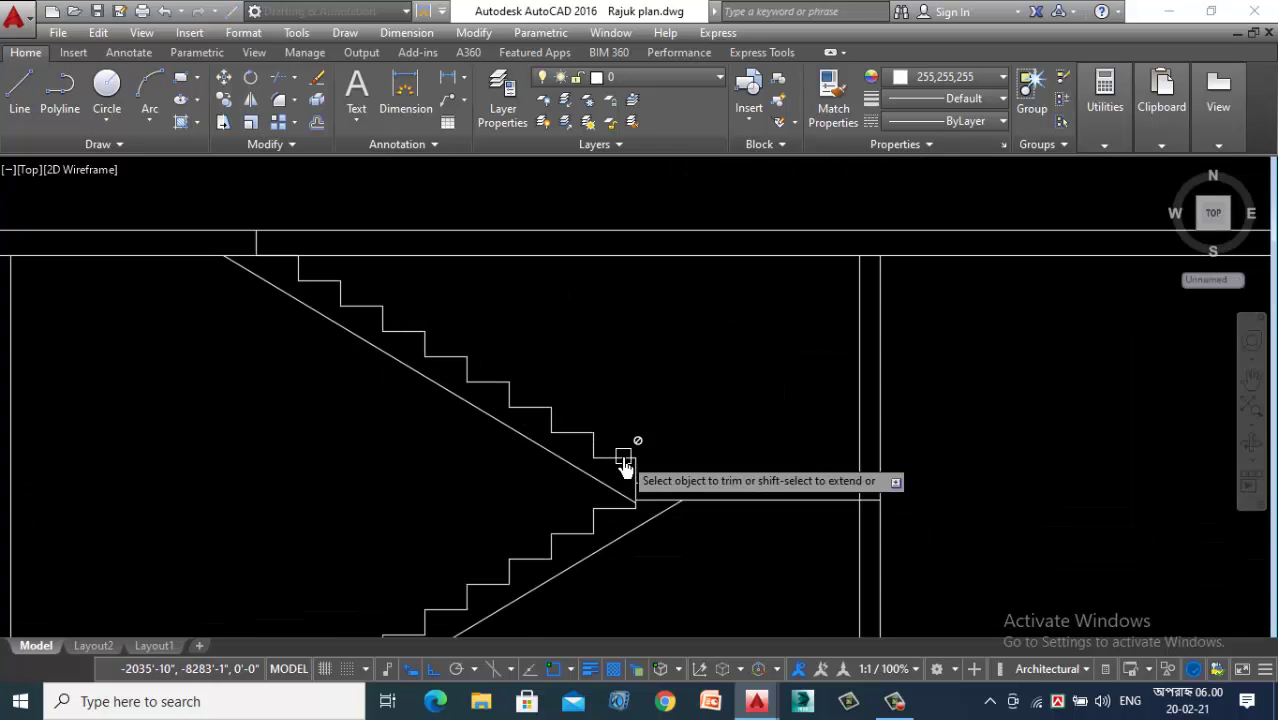
scroll(605, 465, "up", 4)
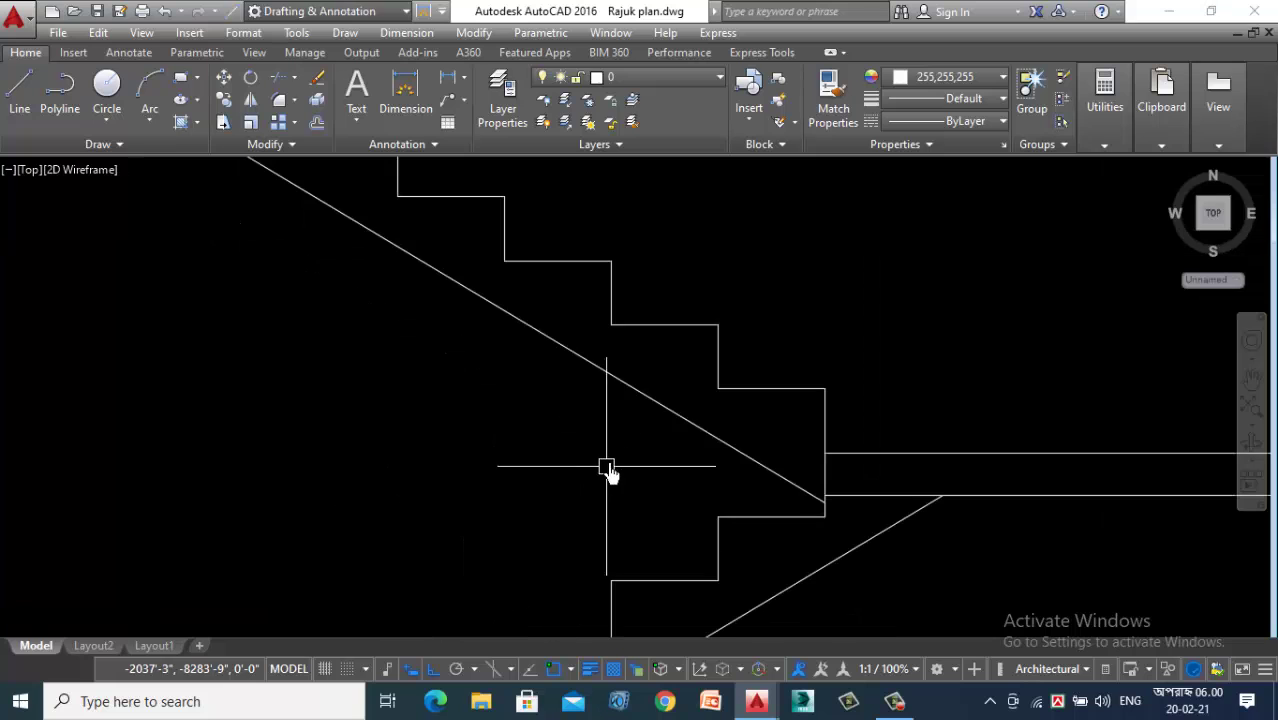
left_click(645, 364)
left_click(568, 440)
right_click(457, 432)
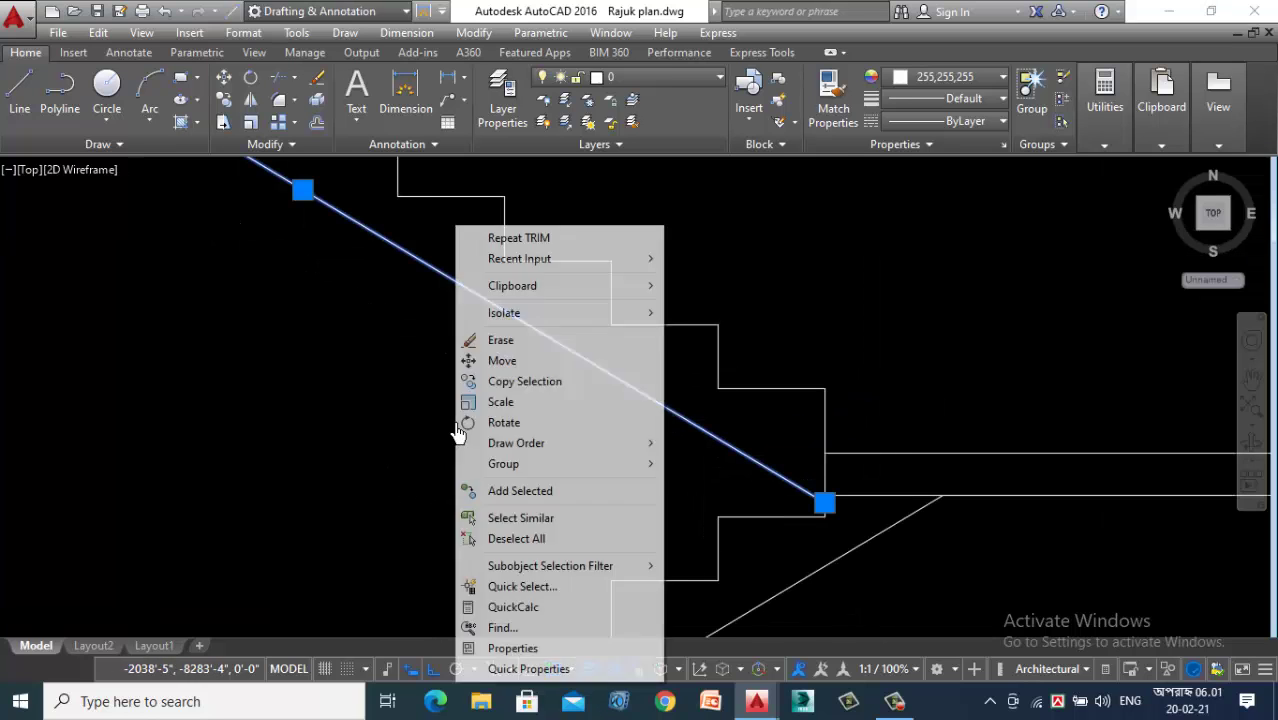
left_click(502, 360)
scroll(830, 505, "up", 2)
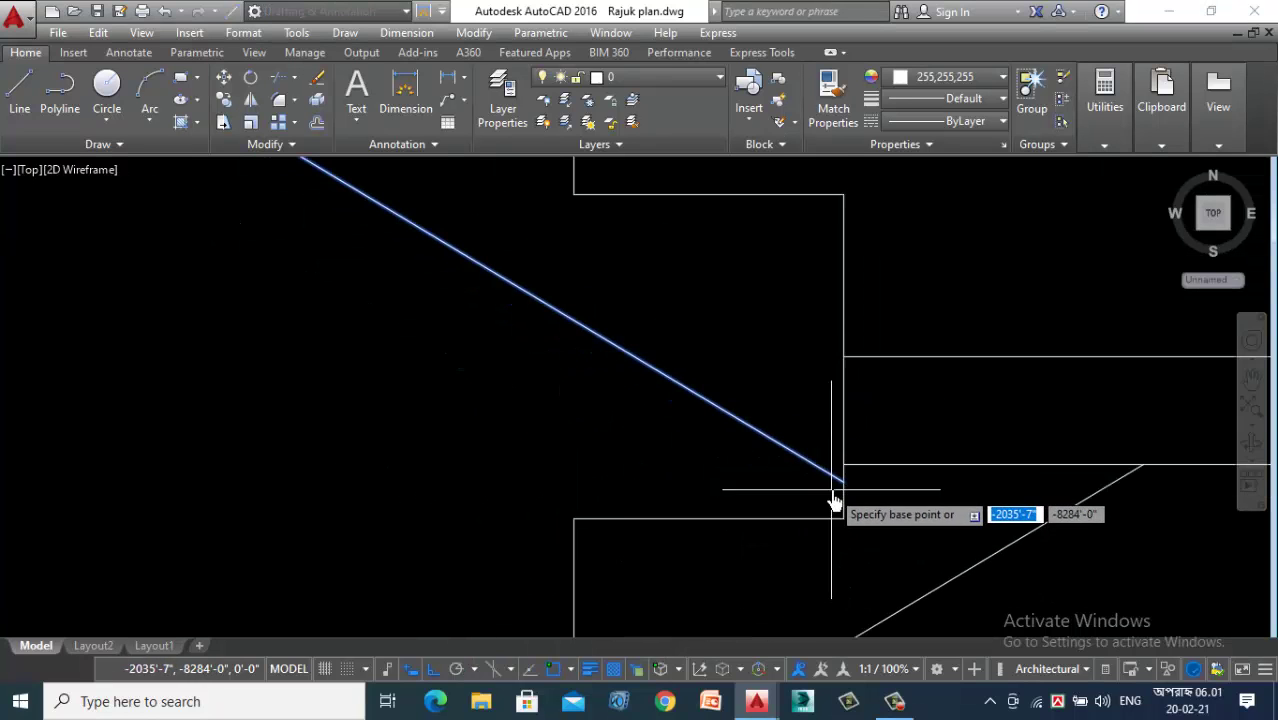
left_click(843, 519)
left_click(843, 519)
scroll(868, 558, "down", 5)
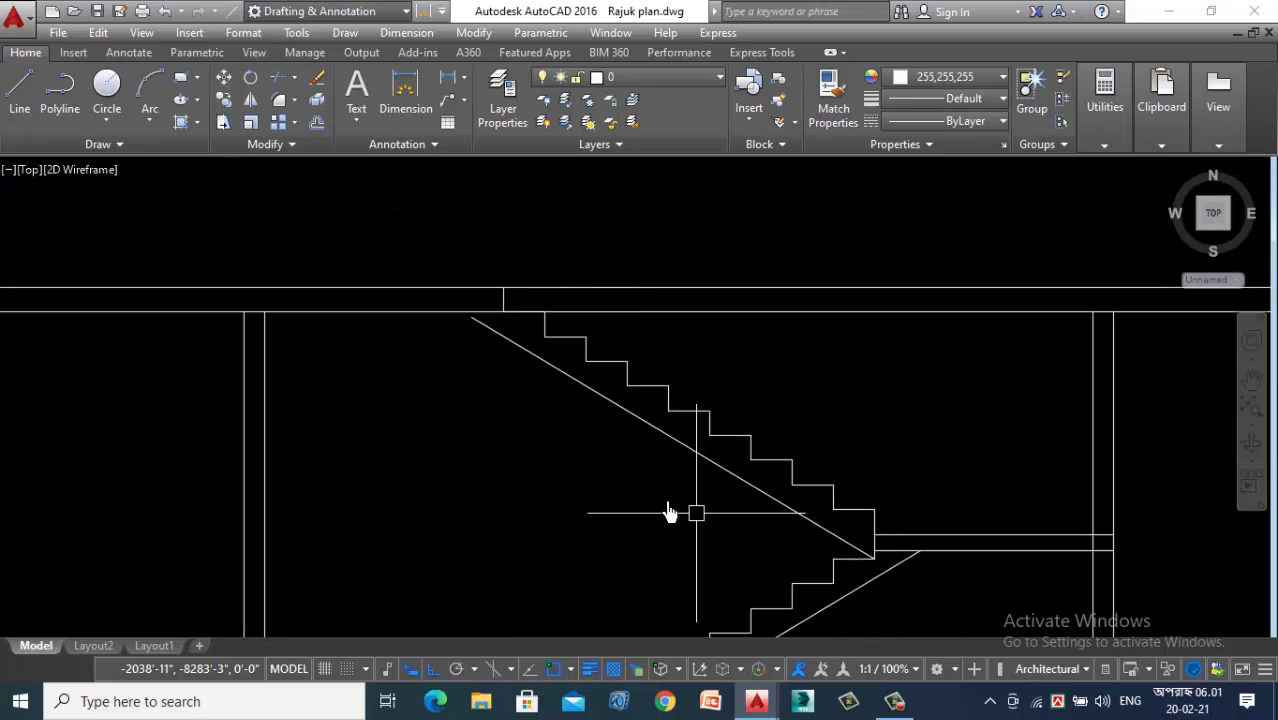
Step: Extend the upper end of the moved waist line to the roof slab's underside
type("ex")
key("Return")
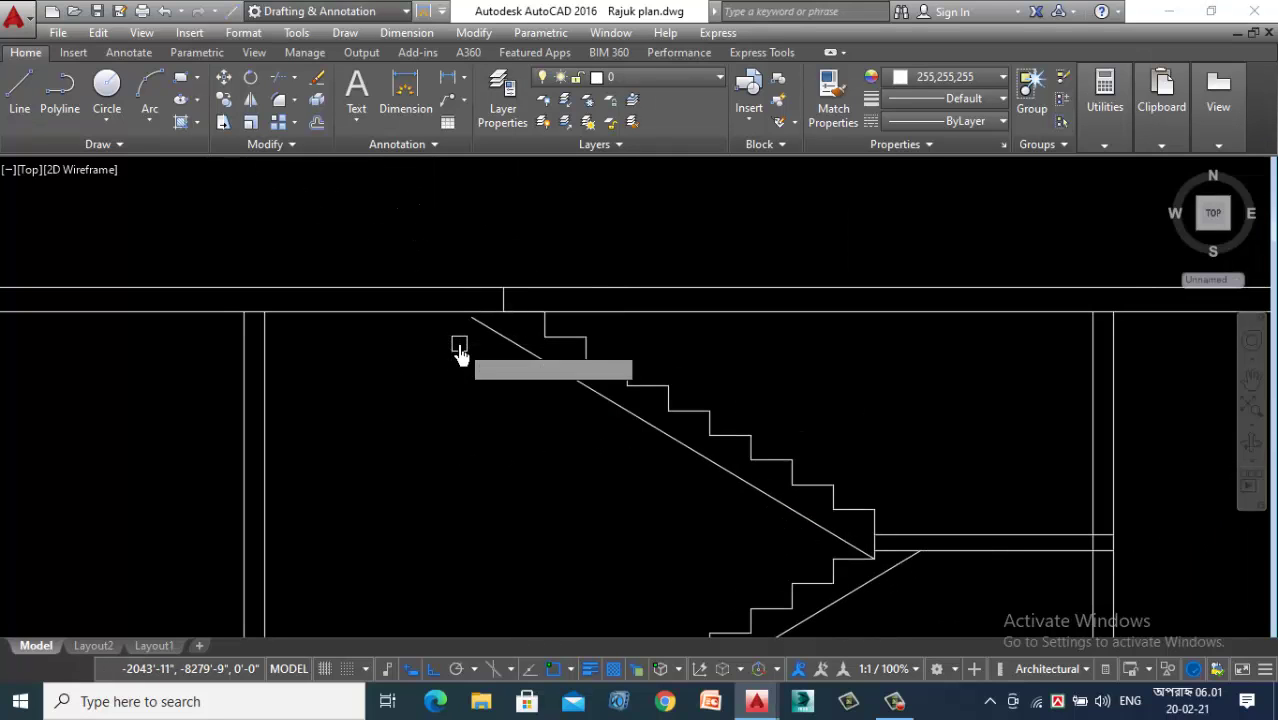
key("Return")
left_click(505, 340)
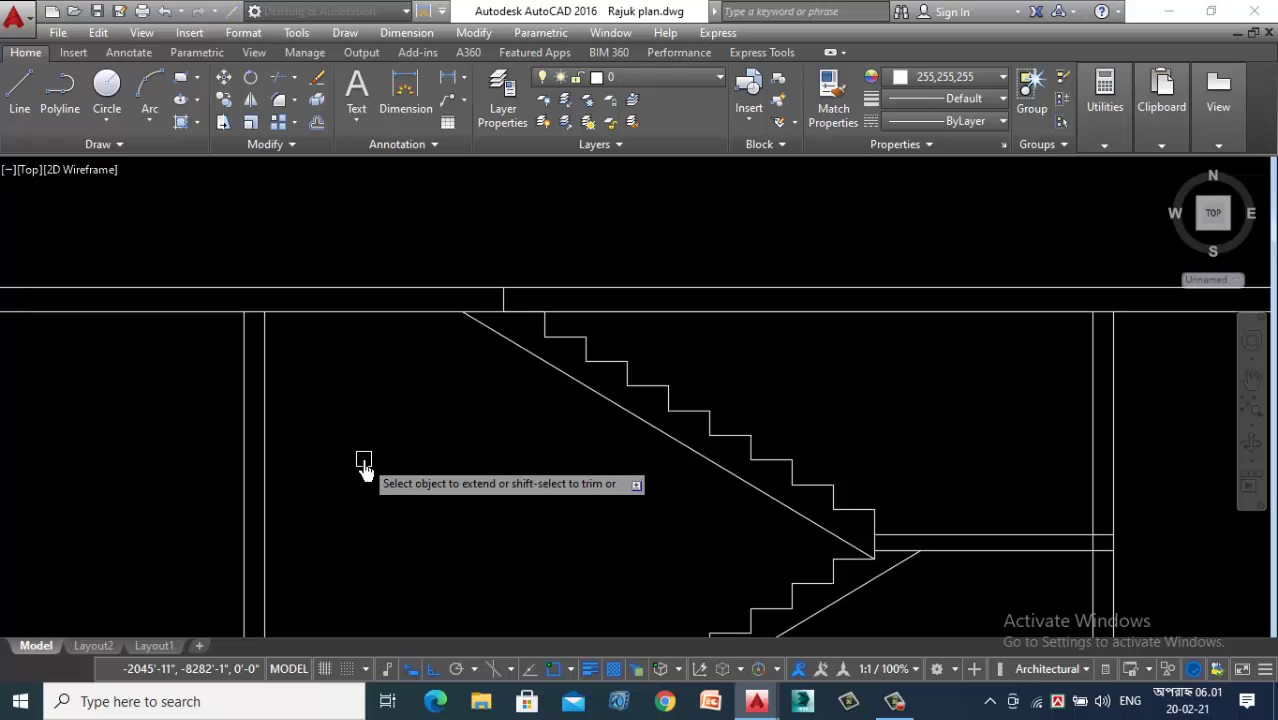
scroll(496, 290, "up", 3)
scroll(540, 340, "down", 5)
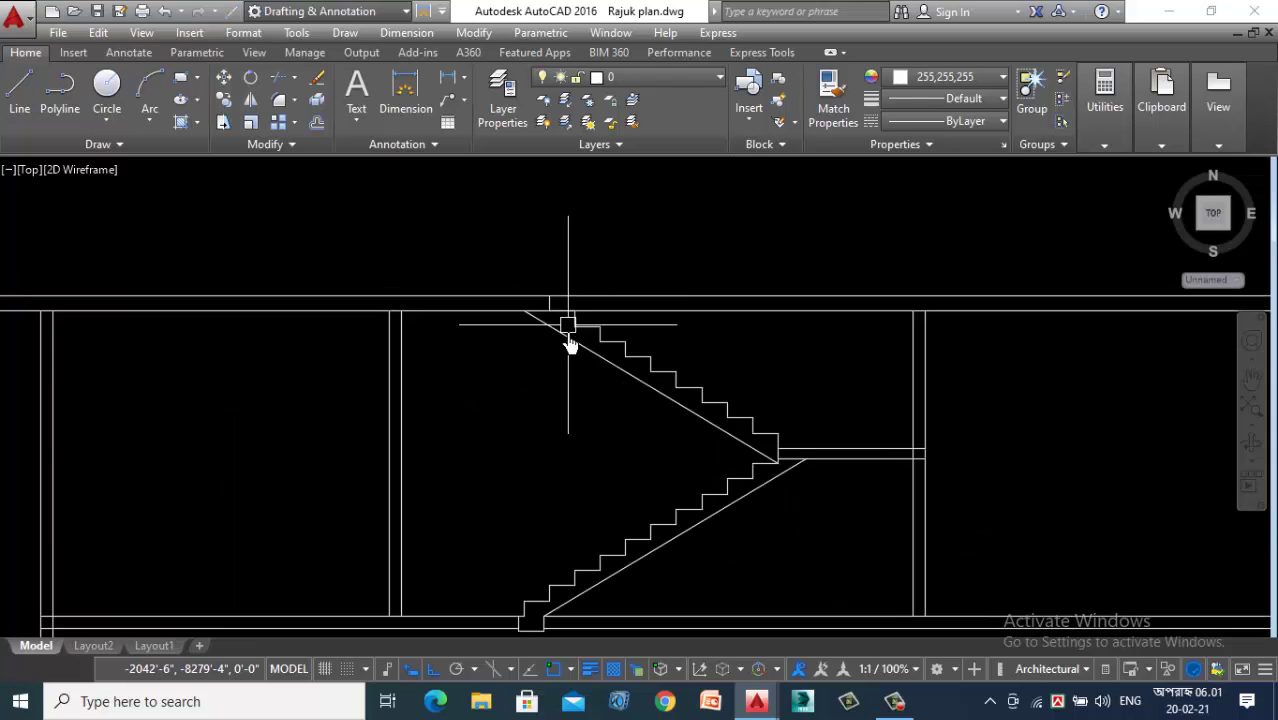
Step: Extend both lines of the wall beside the mid-landing up to the top of the roof slab
scroll(535, 410, "down", 2)
scroll(520, 320, "down", 2)
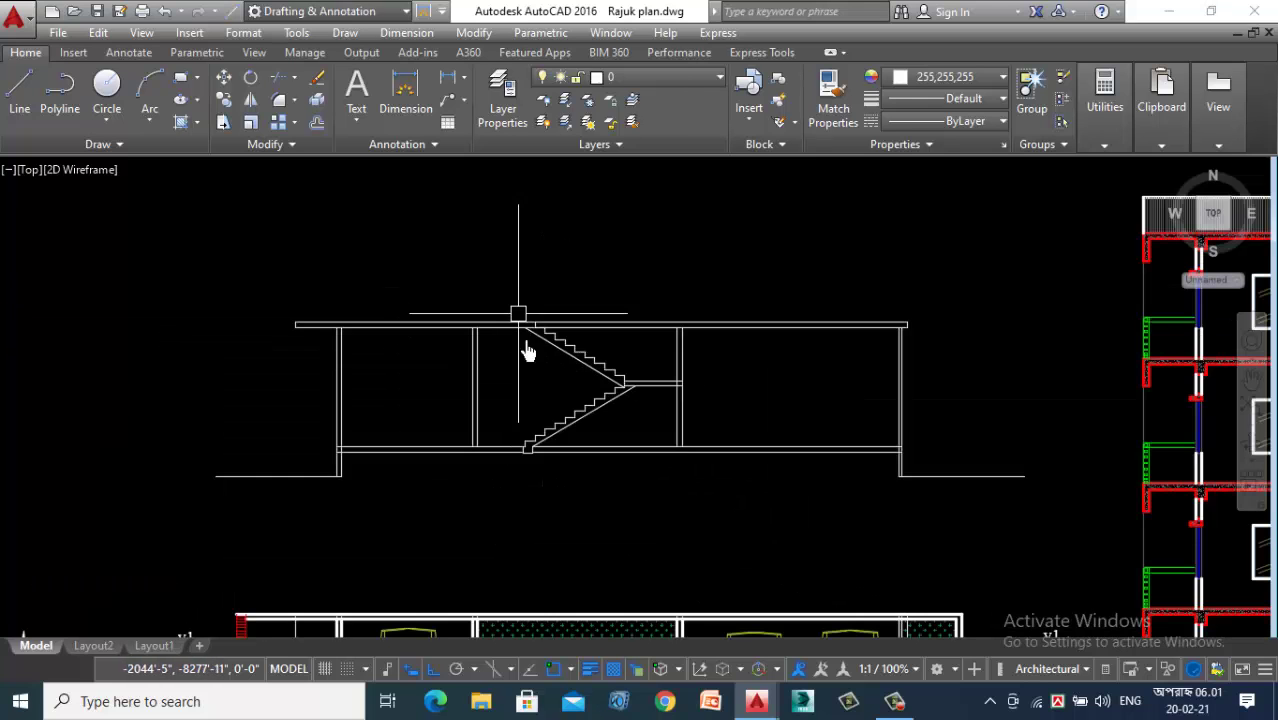
scroll(638, 360, "up", 2)
scroll(575, 335, "down", 3)
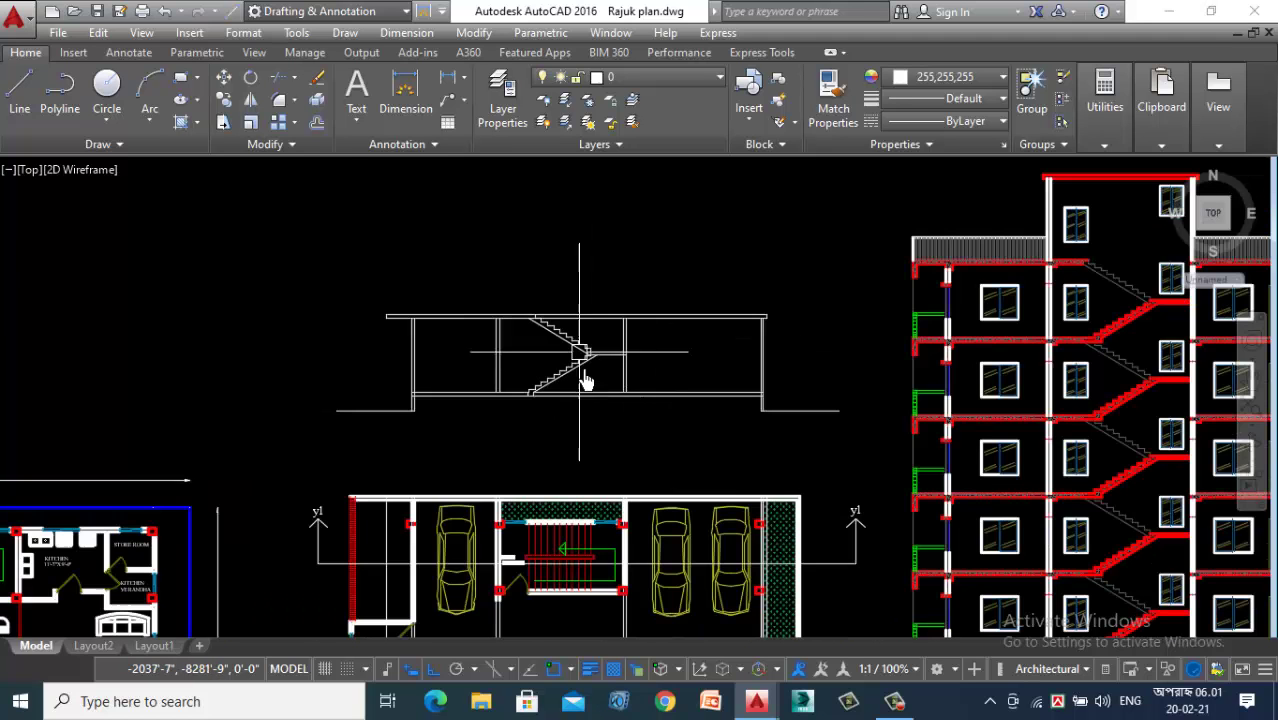
scroll(619, 432, "down", 2)
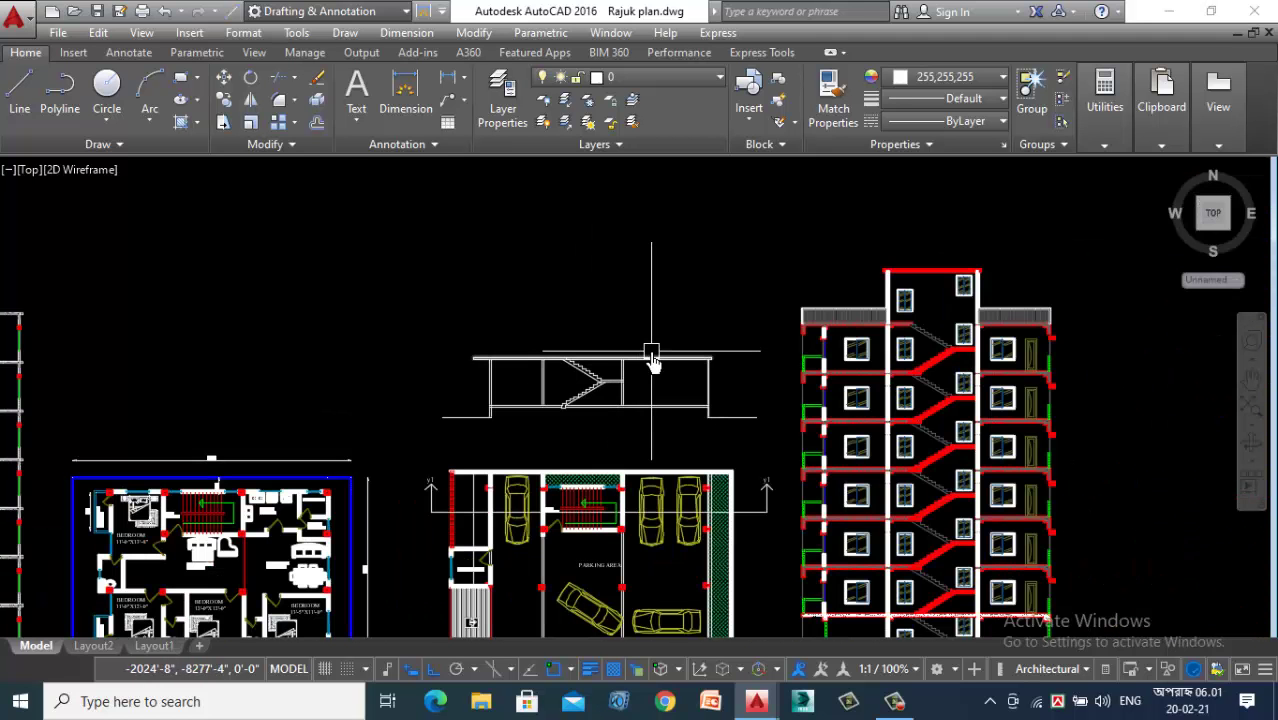
scroll(660, 400, "up", 4)
scroll(575, 330, "up", 4)
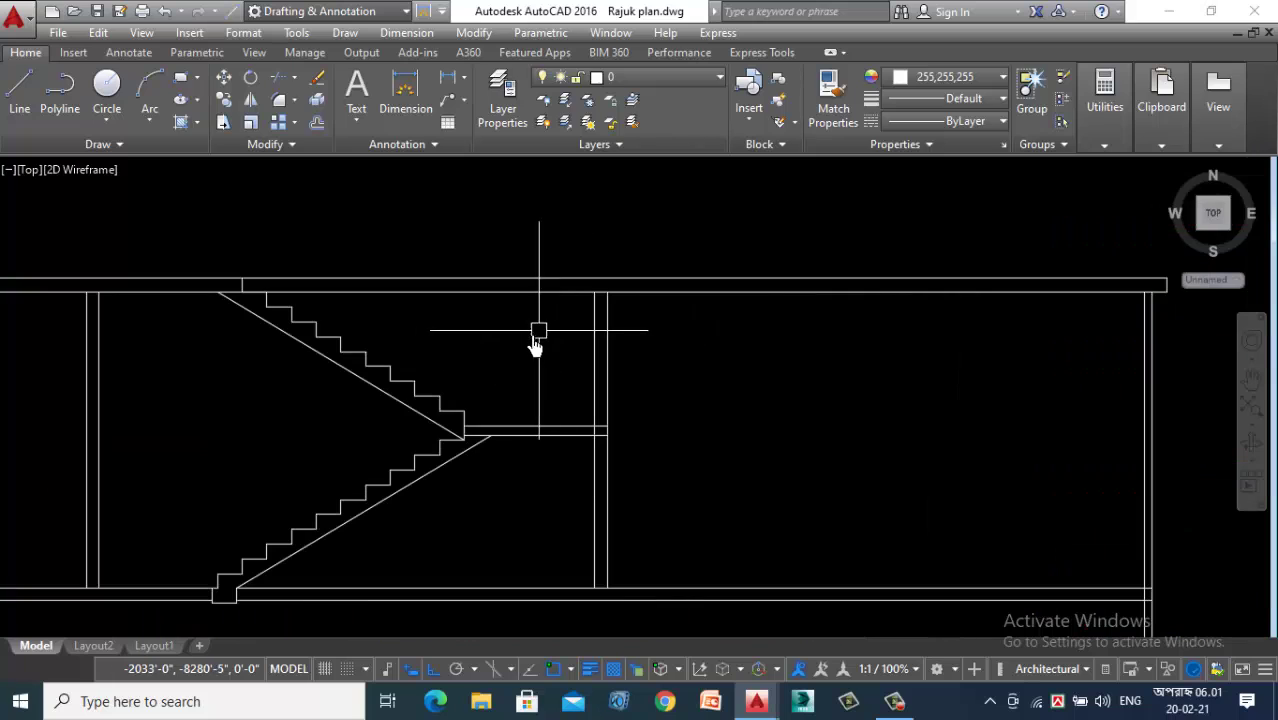
type("x")
key("Return")
key("Return")
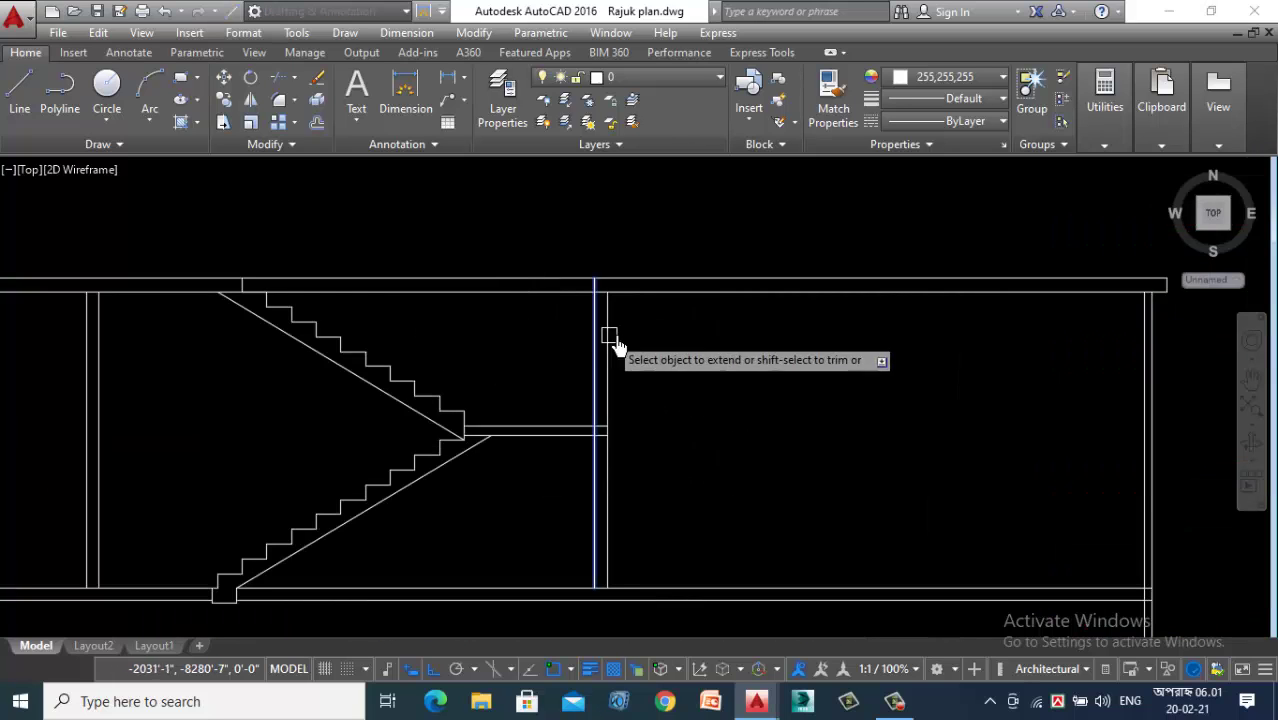
left_click(650, 327)
left_click(588, 365)
key("Return")
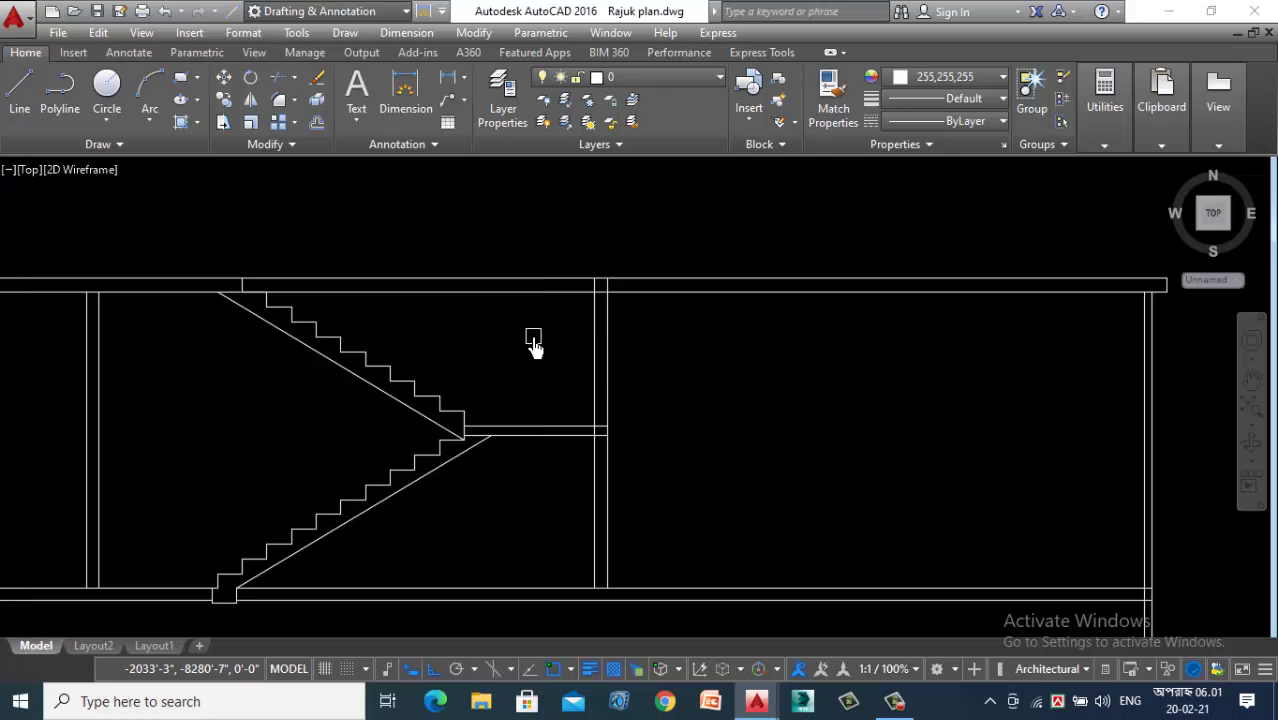
Step: Trim the roof slab's top and bottom lines over the stair opening, between the upper flight's edge and the landing-side wall
type("tr")
key("Return")
key("Return")
left_click(513, 253)
left_click(501, 330)
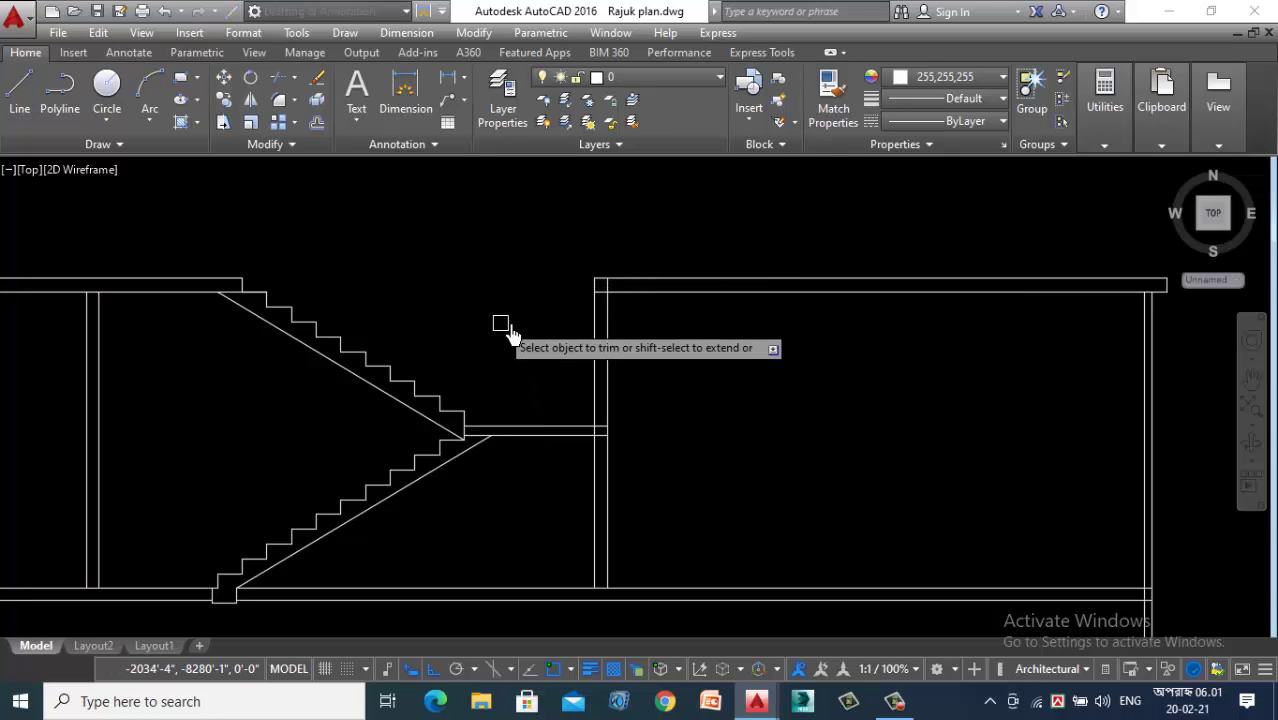
Step: Examine the new section against the ground floor plan, focusing on the stair room and the windows in its back wall
scroll(500, 322, "down", 4)
scroll(640, 392, "down", 2)
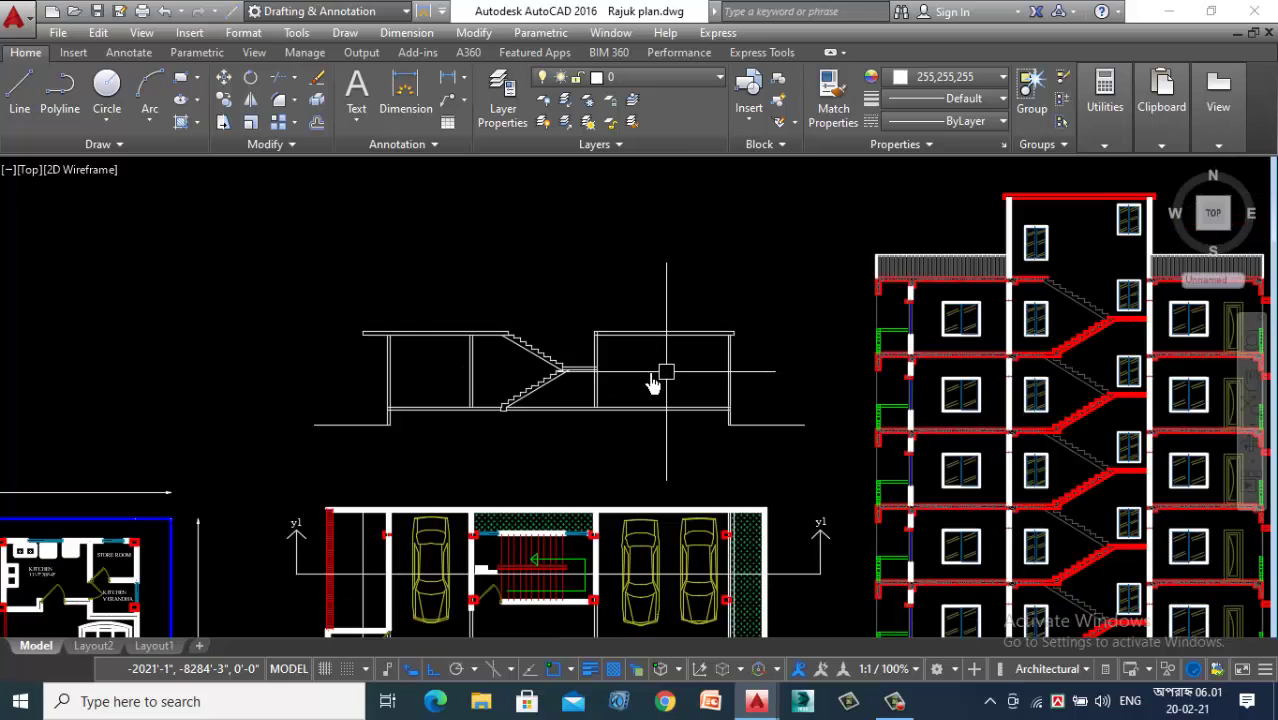
scroll(494, 386, "up", 1)
scroll(498, 388, "down", 1)
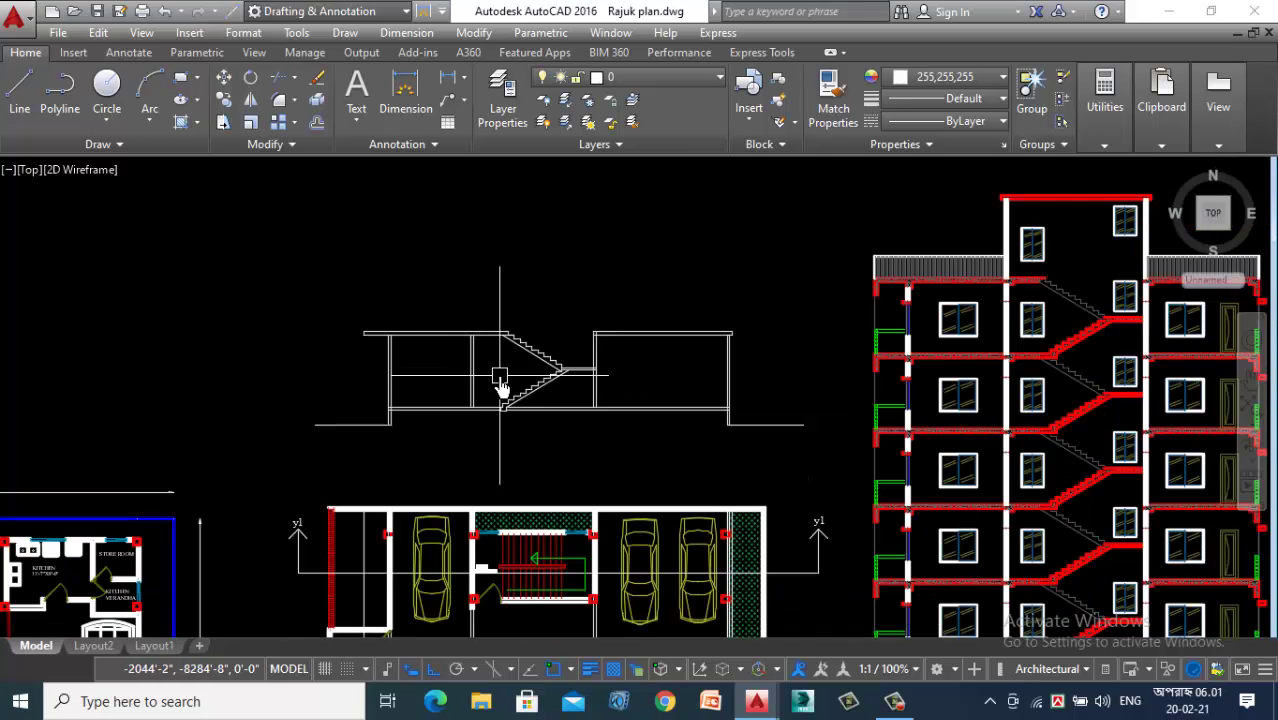
scroll(510, 398, "down", 2)
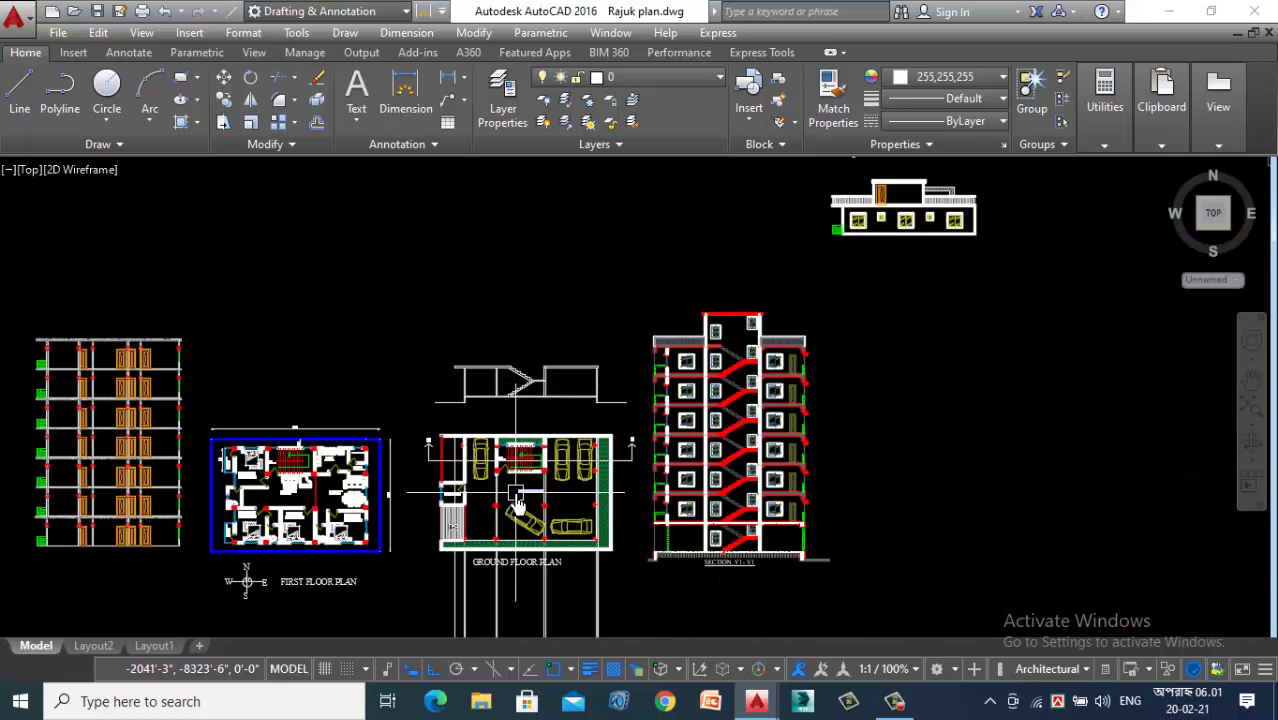
scroll(516, 503, "up", 4)
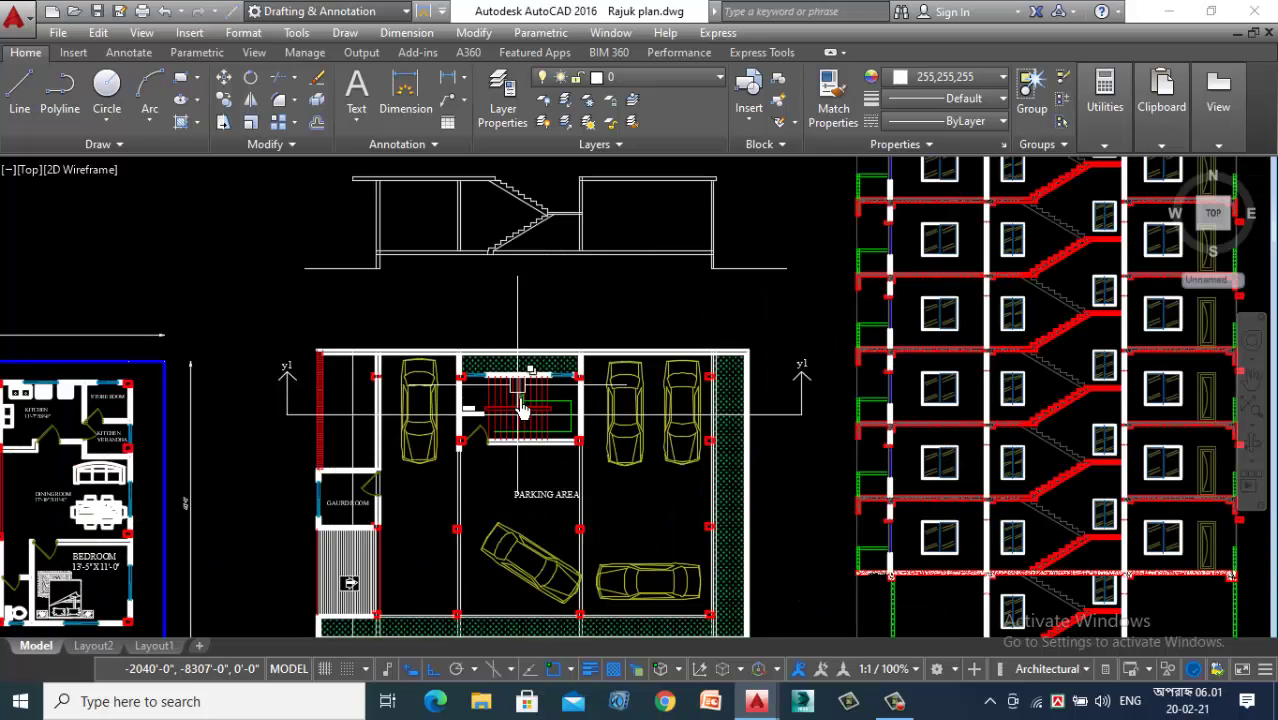
scroll(518, 410, "up", 2)
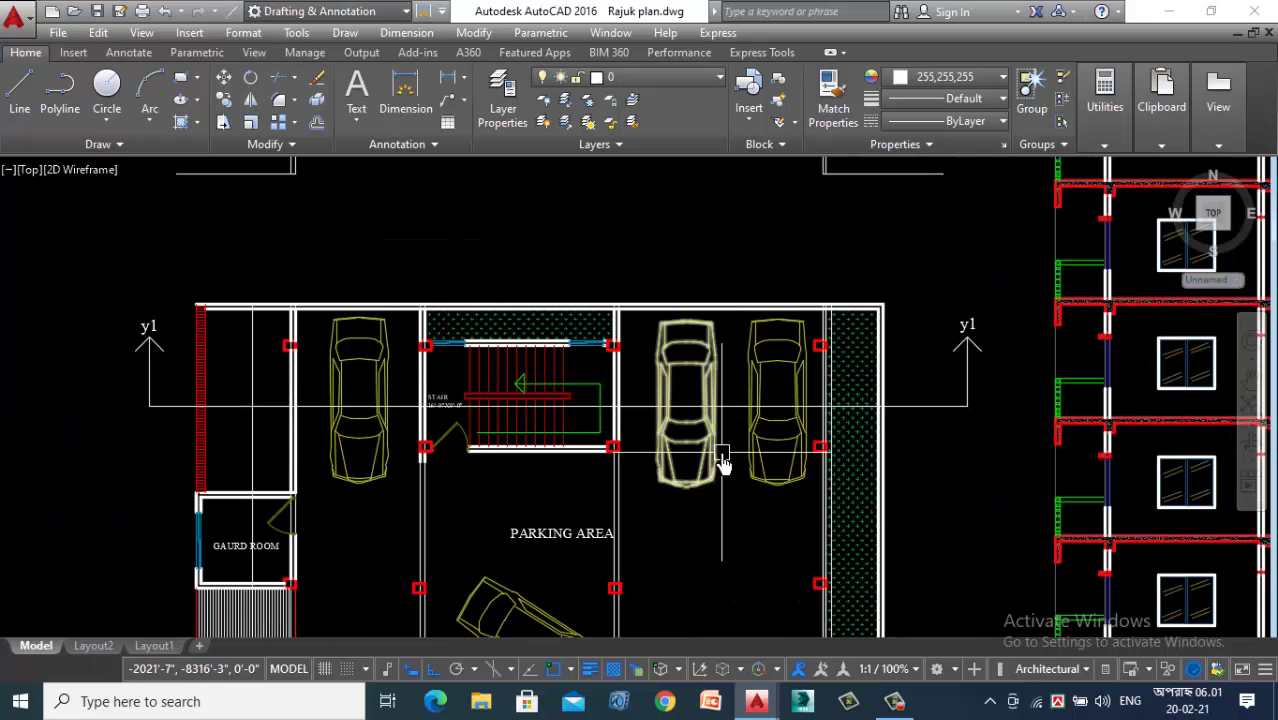
scroll(390, 400, "down", 2)
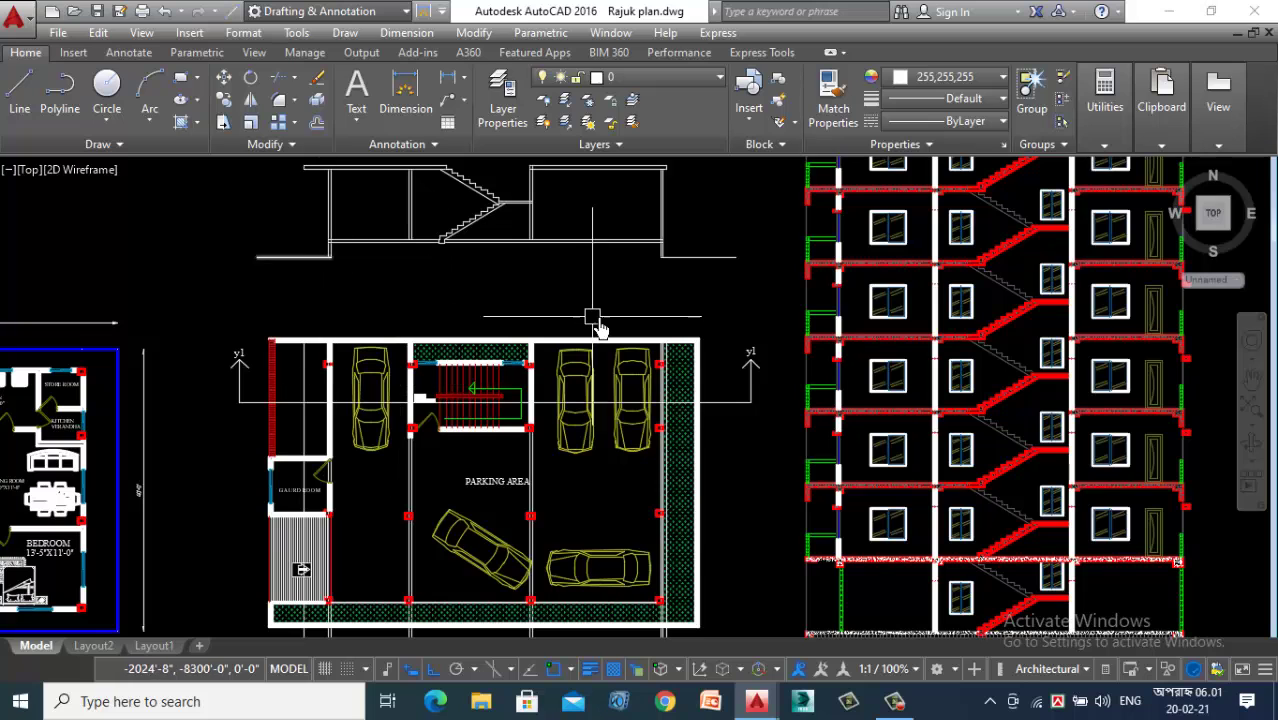
scroll(478, 427, "up", 2)
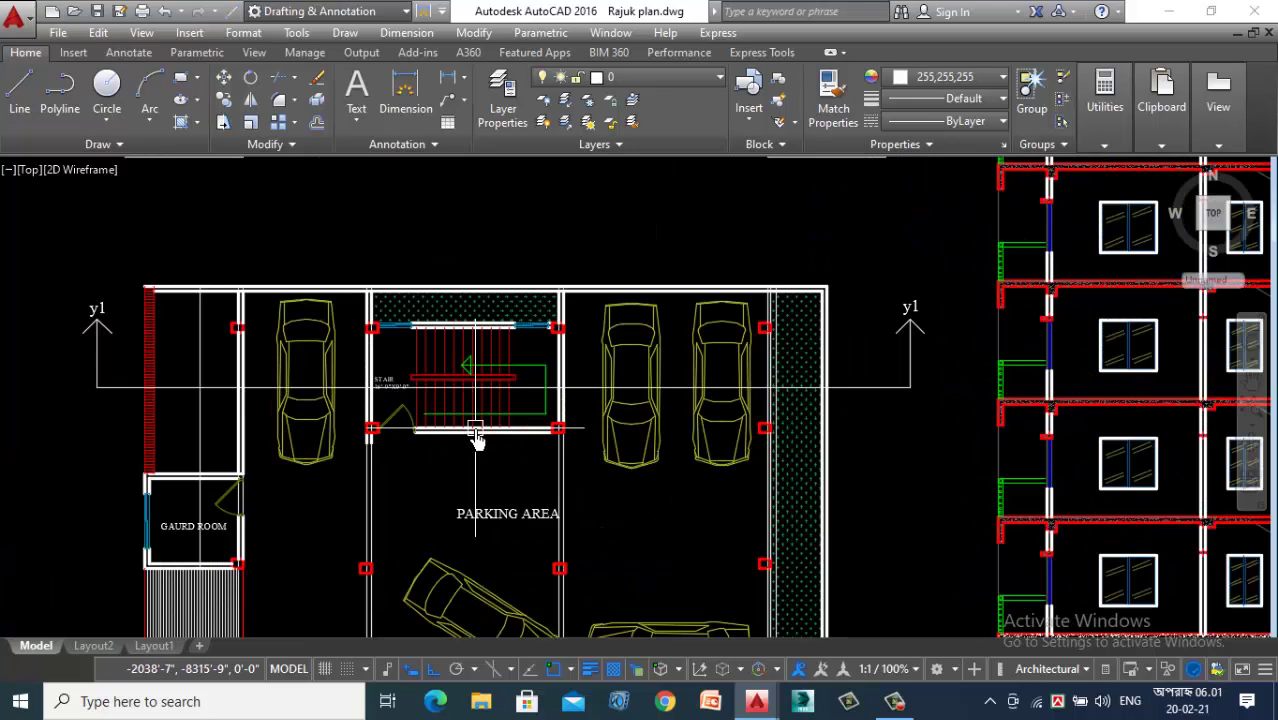
scroll(364, 354, "up", 3)
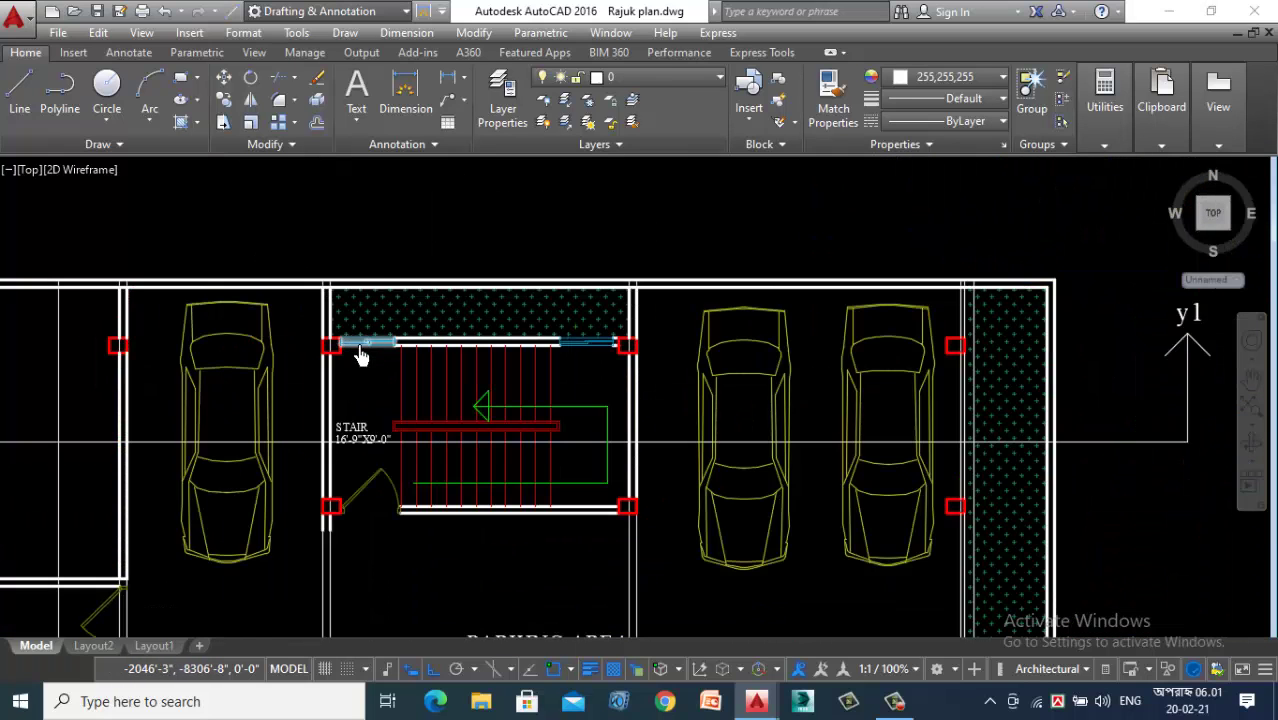
scroll(374, 358, "down", 2)
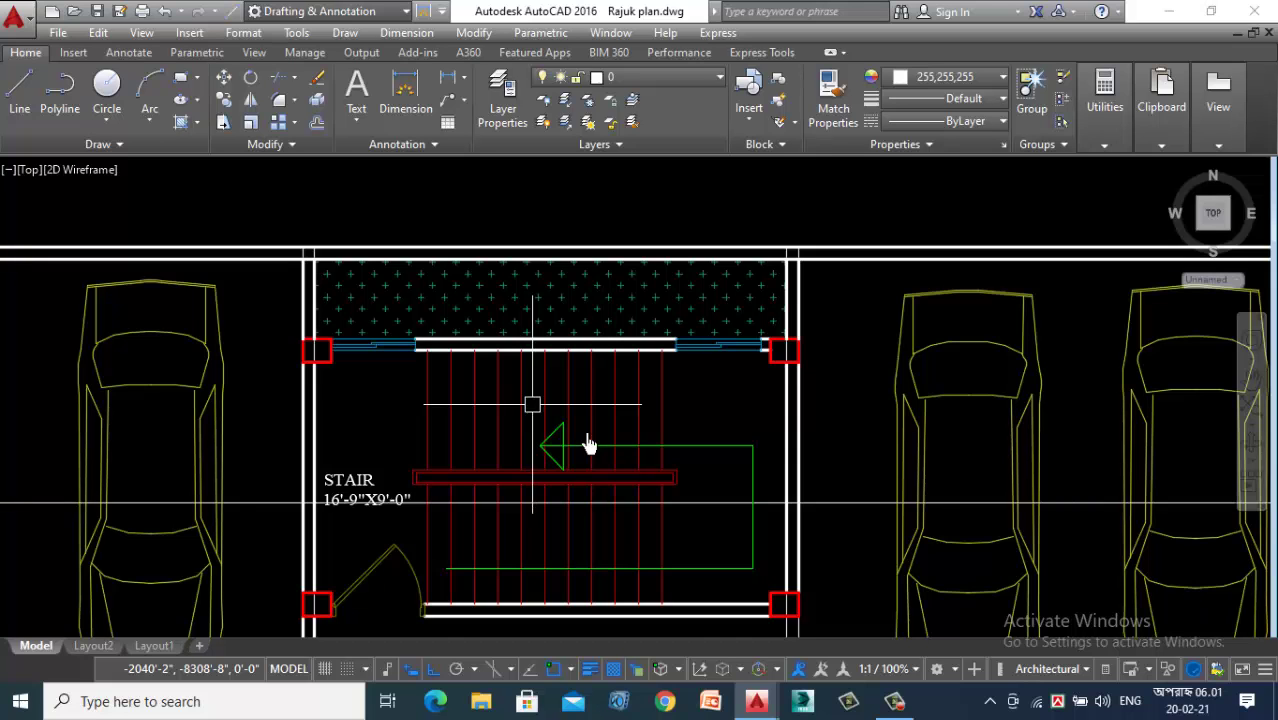
scroll(589, 445, "down", 3)
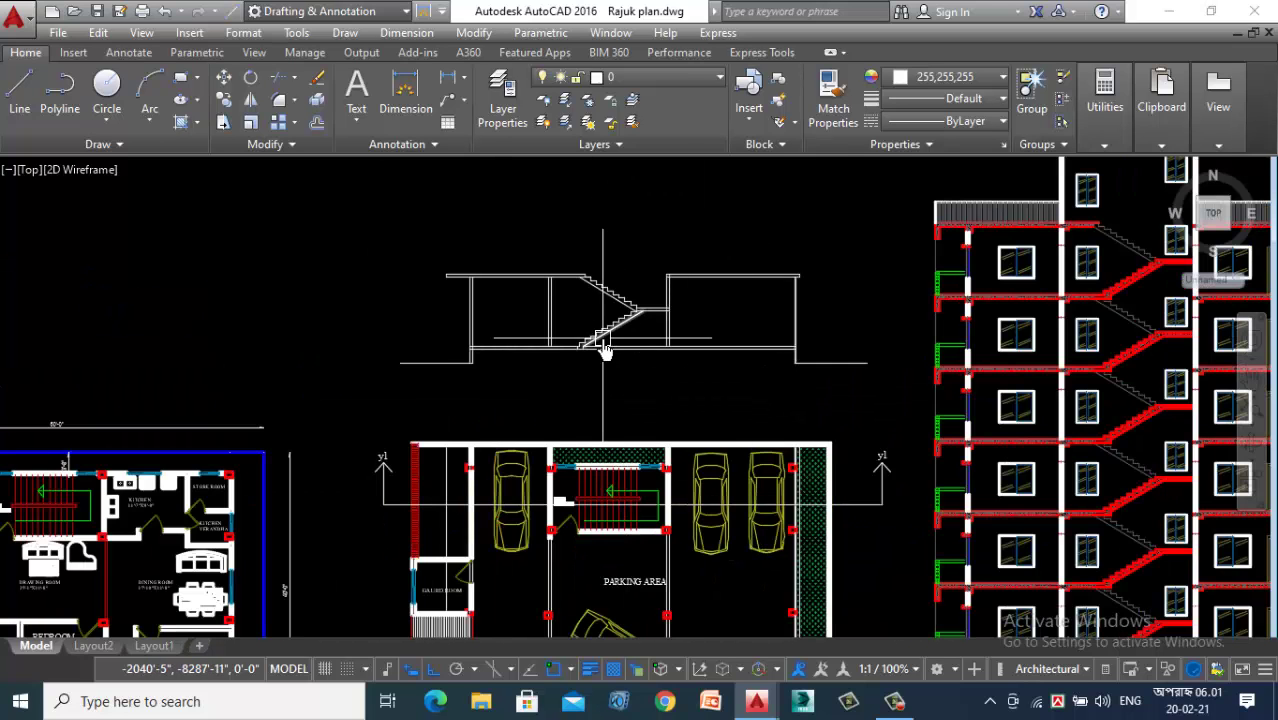
scroll(604, 350, "up", 1)
scroll(639, 320, "down", 1)
scroll(602, 305, "up", 3)
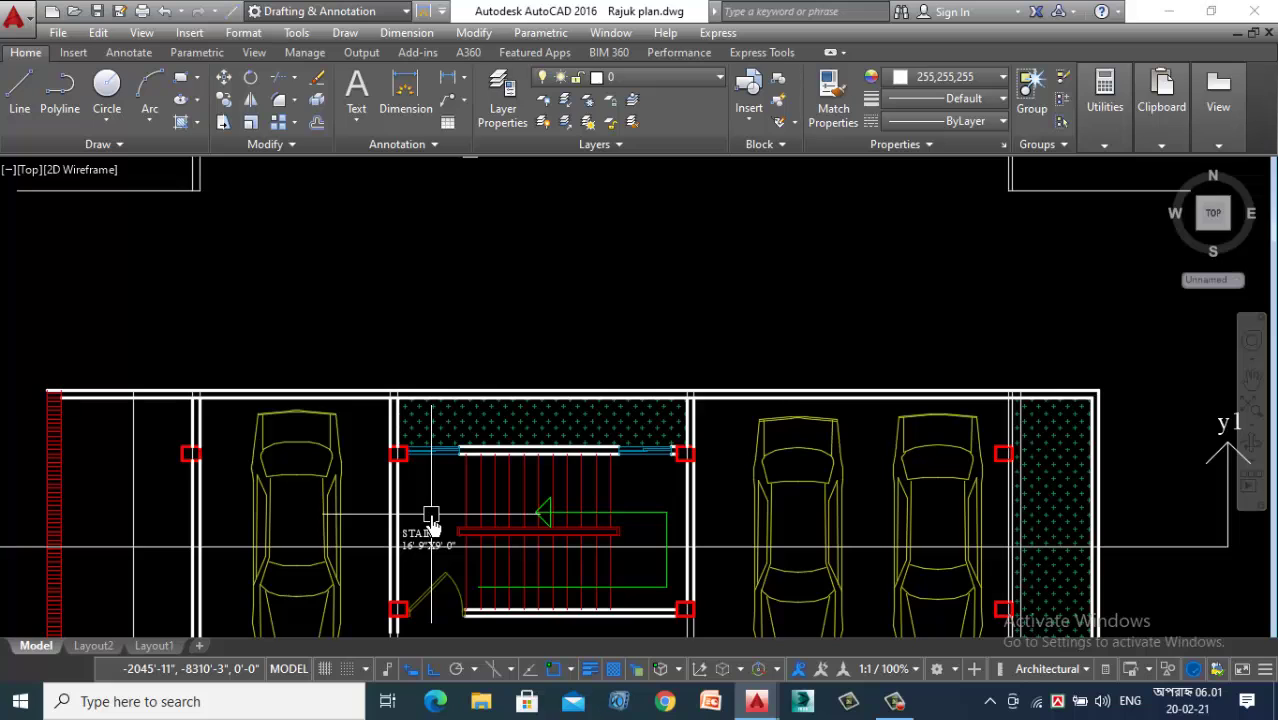
scroll(431, 458, "up", 4)
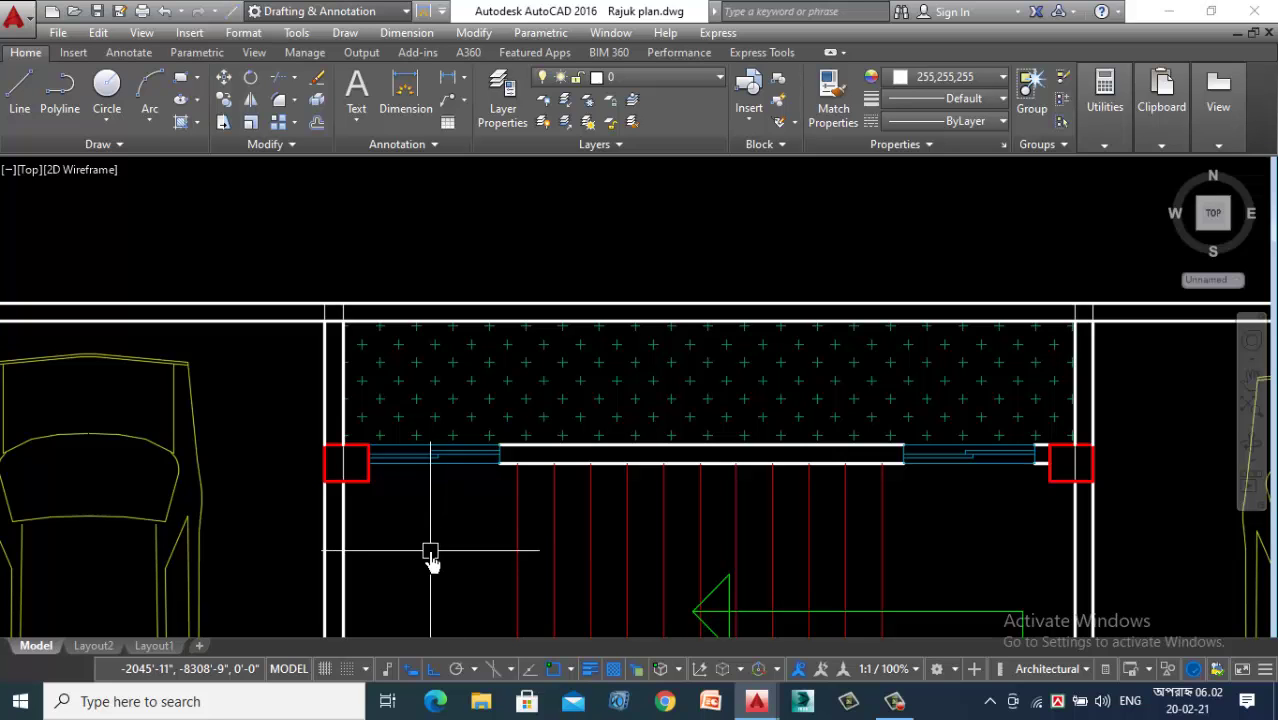
Step: Draw vertical construction lines through both ends of the left window in the stair room's back wall on the ground floor plan
type("l")
key("Return")
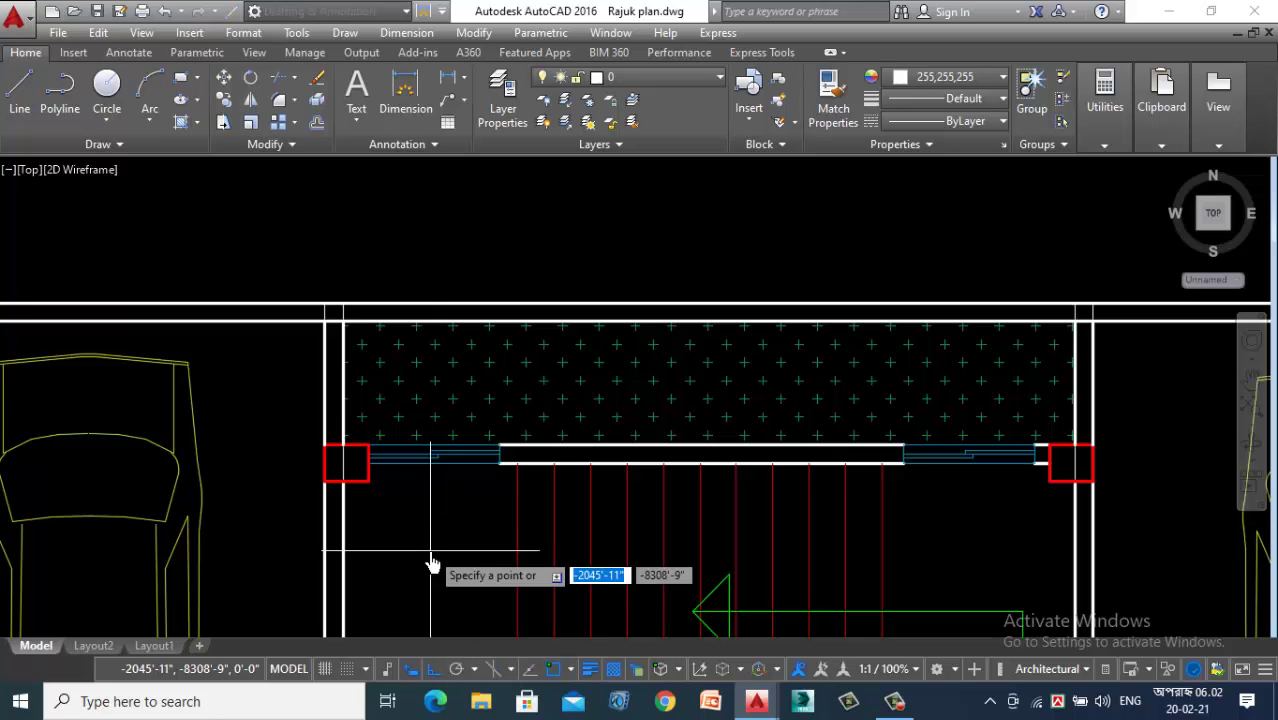
left_click(428, 551)
scroll(398, 470, "up", 8)
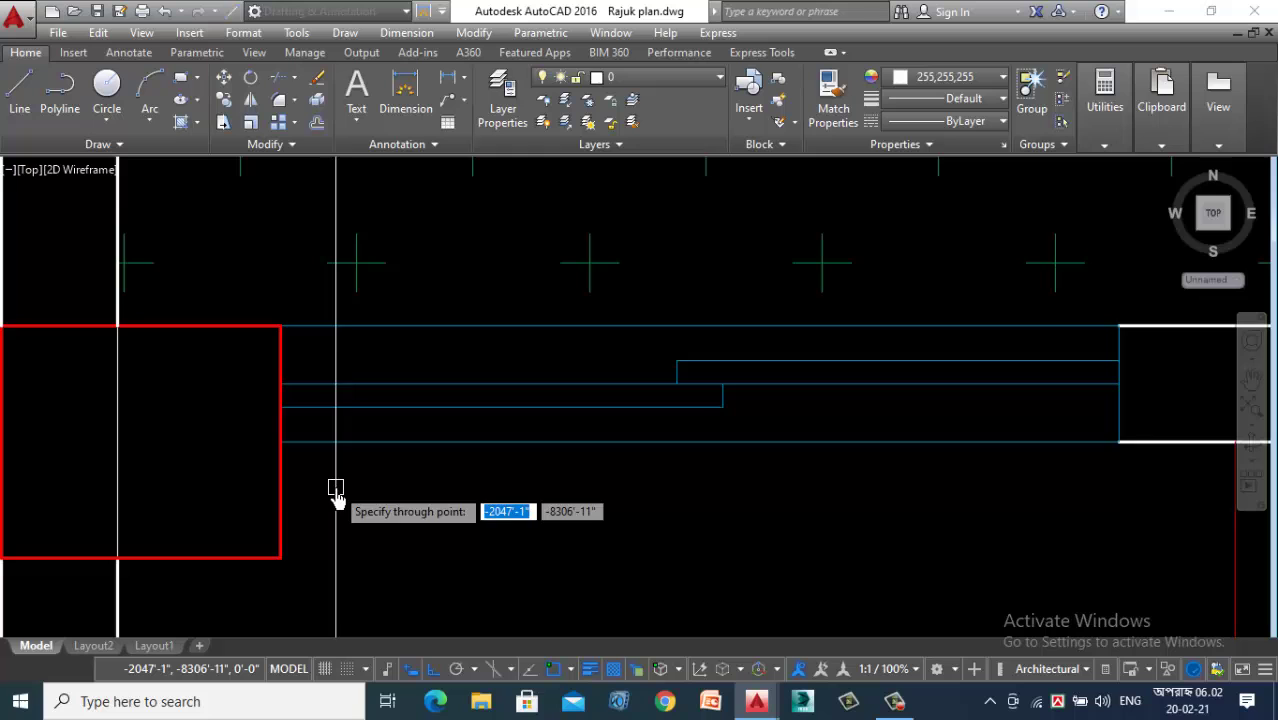
left_click(279, 445)
scroll(345, 499, "down", 2)
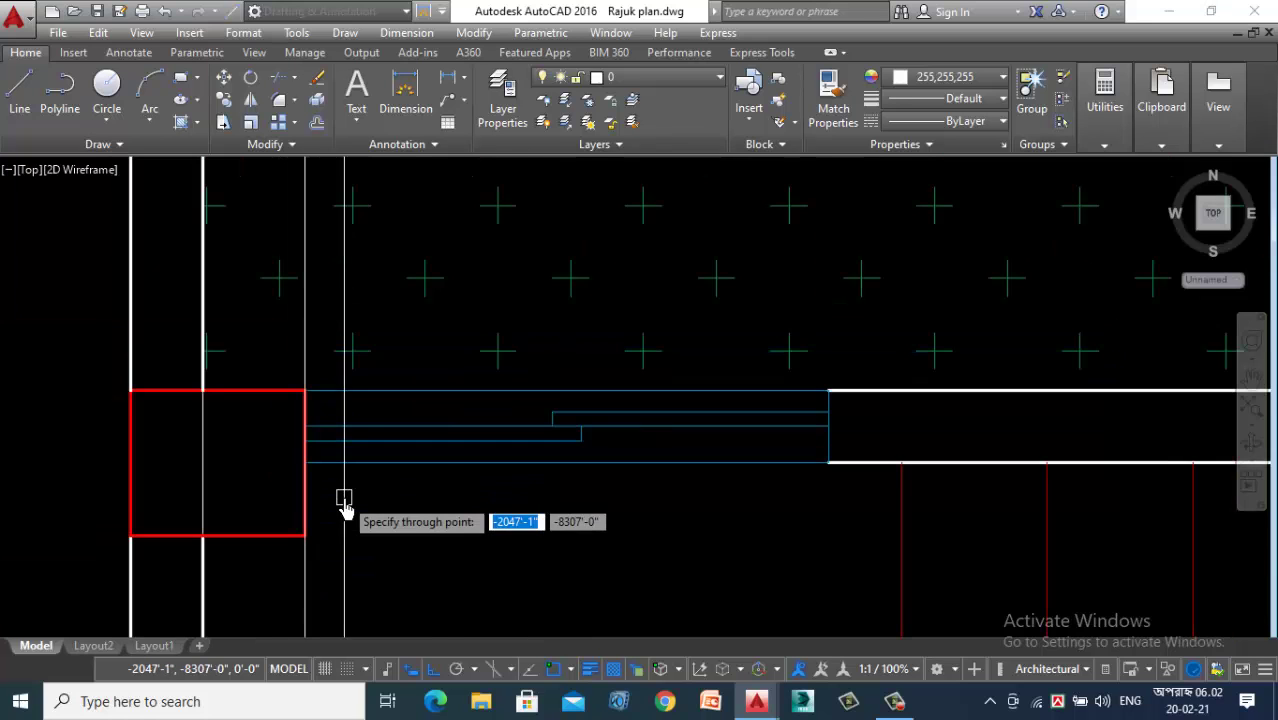
left_click(828, 462)
scroll(579, 530, "down", 6)
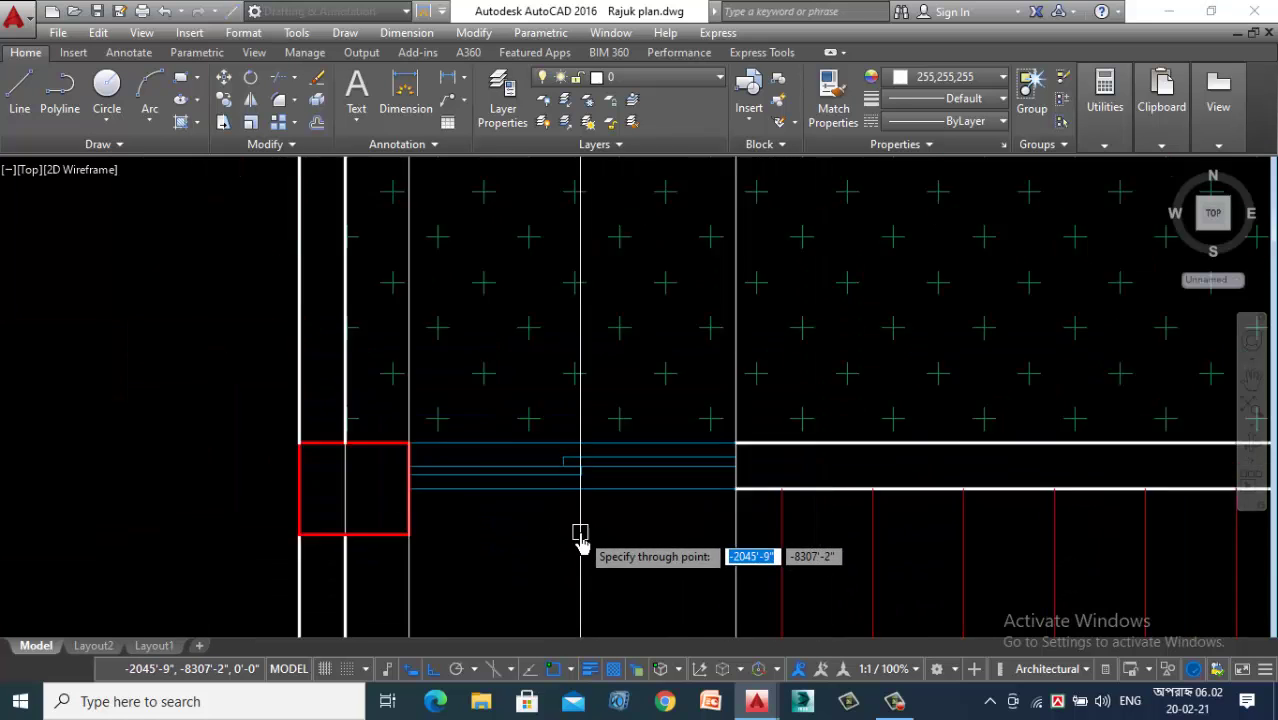
Step: Place vertical construction lines through both ends of the right window in the stair room's back wall
scroll(892, 520, "up", 8)
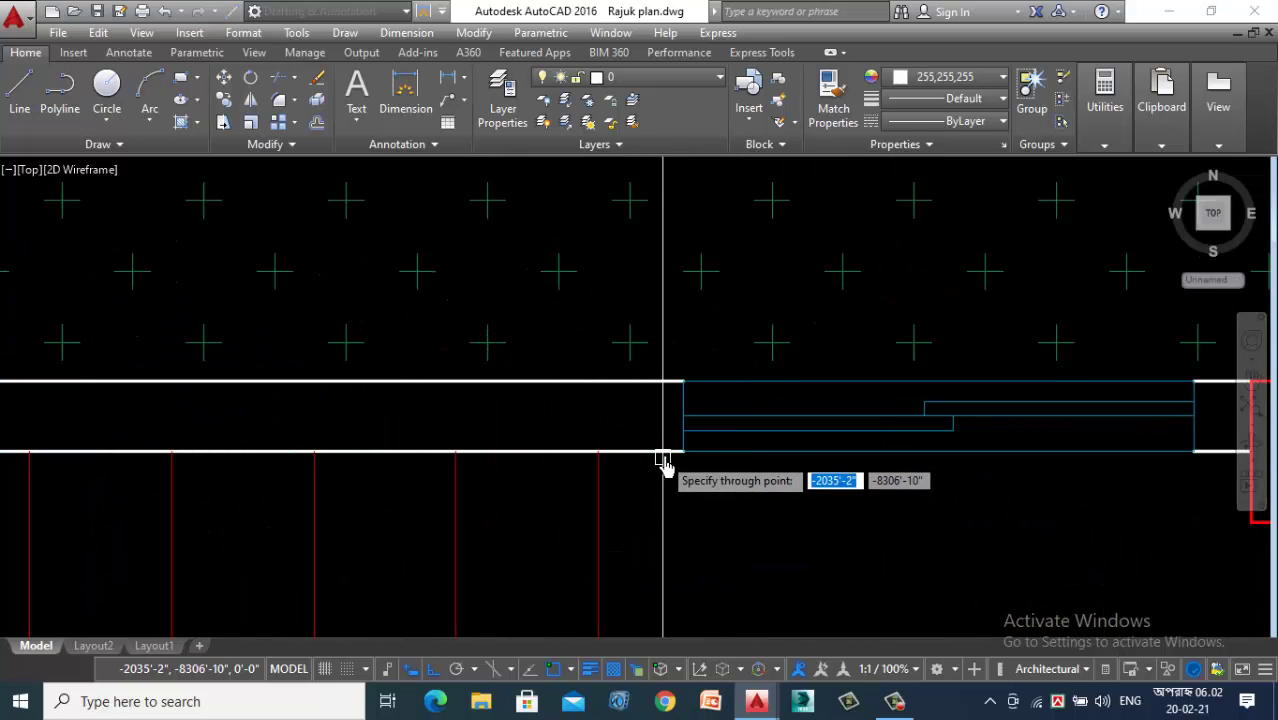
scroll(680, 457, "down", 1)
scroll(1020, 480, "up", 2)
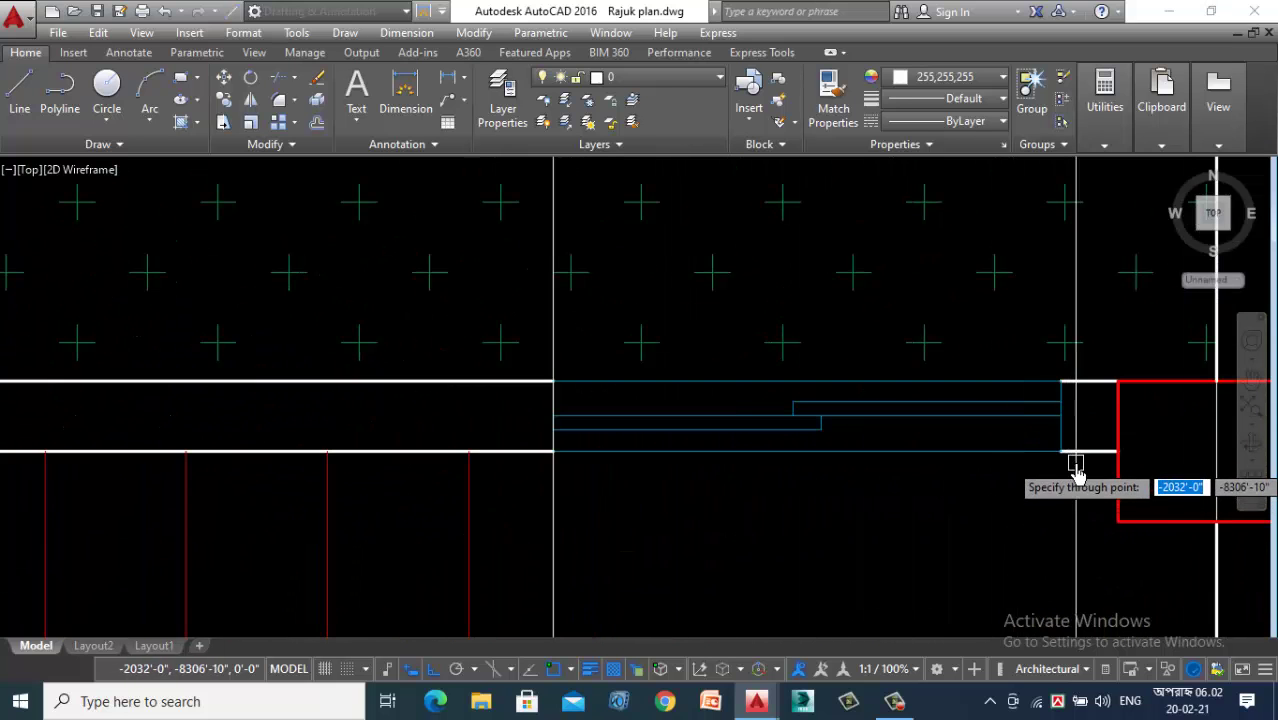
left_click(1061, 456)
scroll(987, 506, "down", 4)
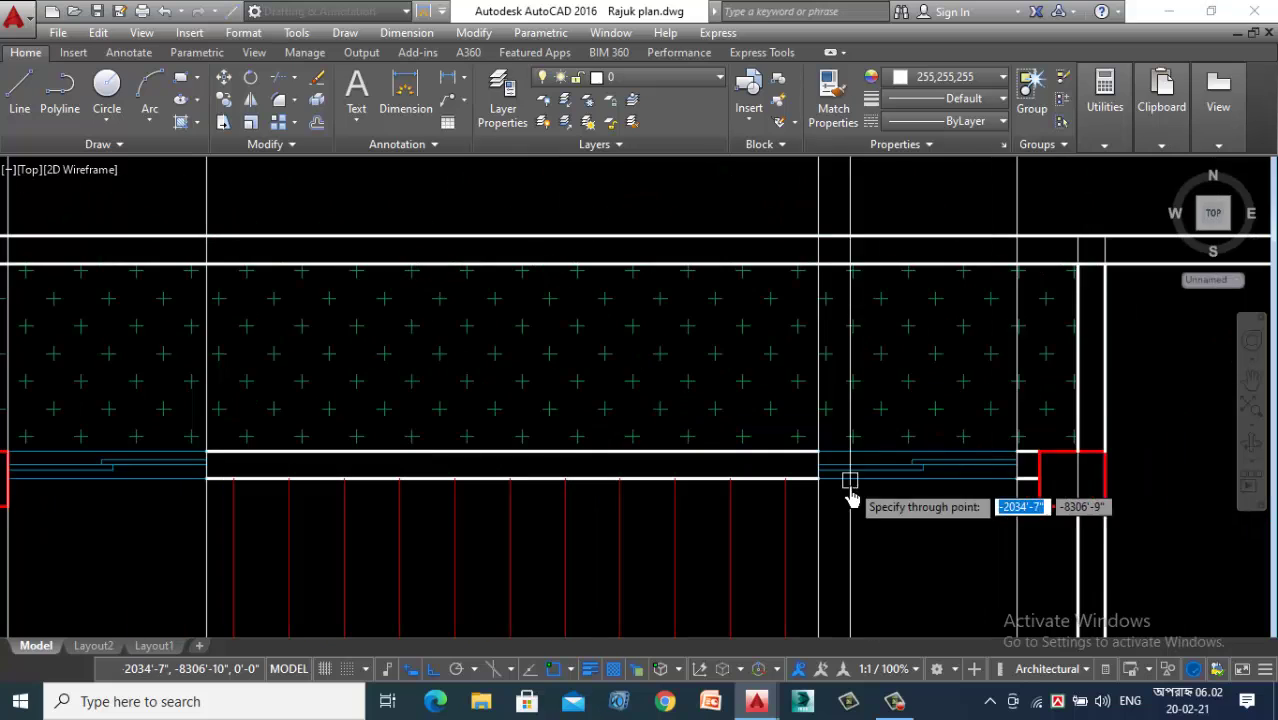
key("Escape")
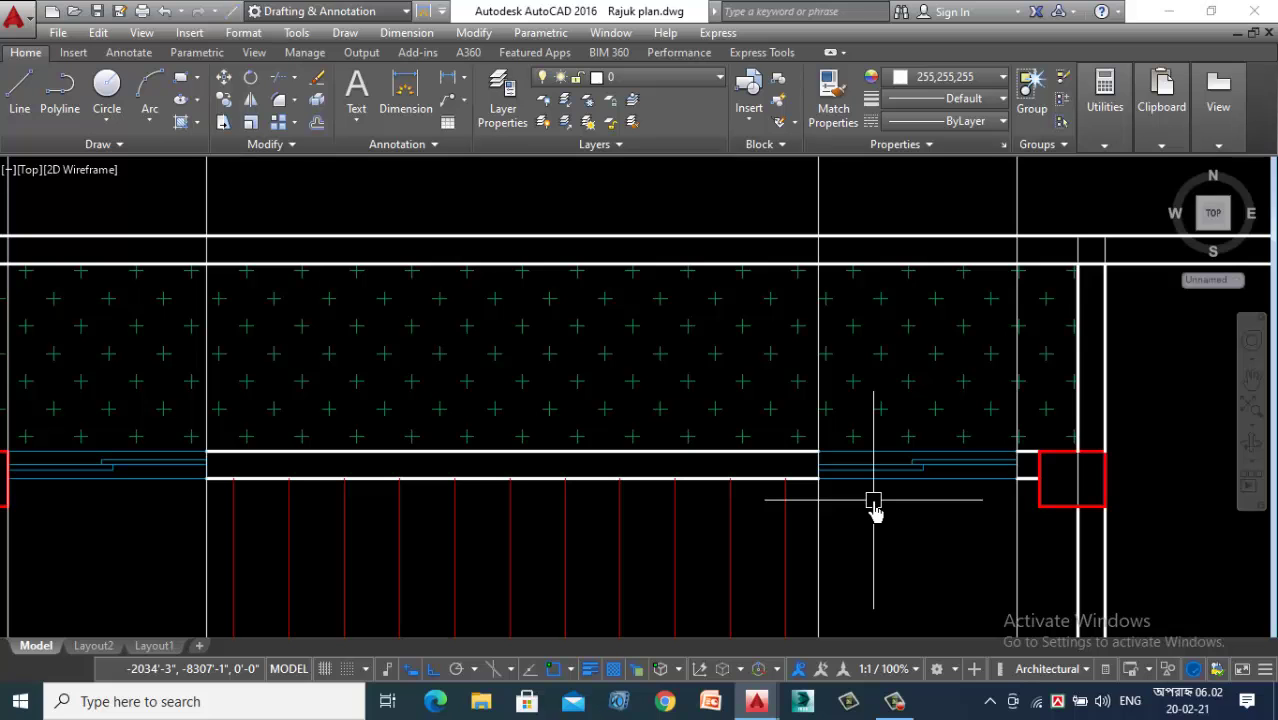
Step: Examine how the projected window lines cross the section's floor slab, stair flights and roof slab around the stair room
scroll(873, 507, "down", 6)
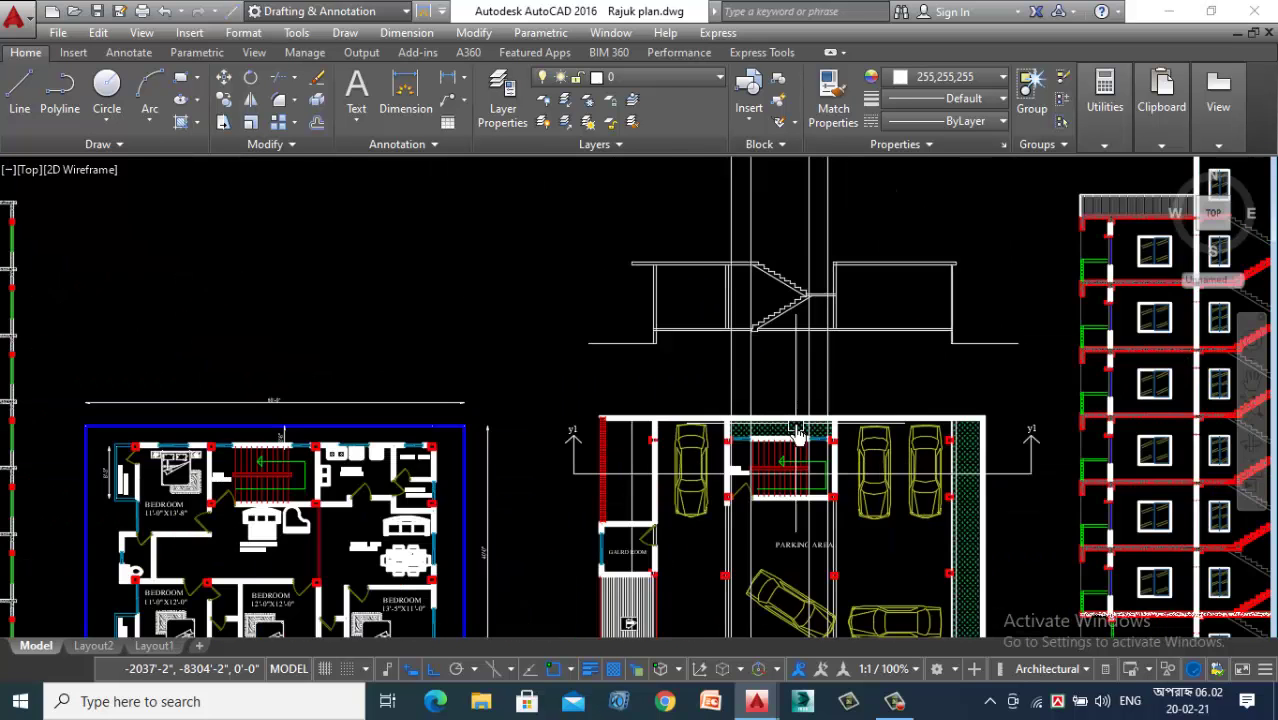
scroll(770, 251, "up", 5)
scroll(702, 385, "down", 2)
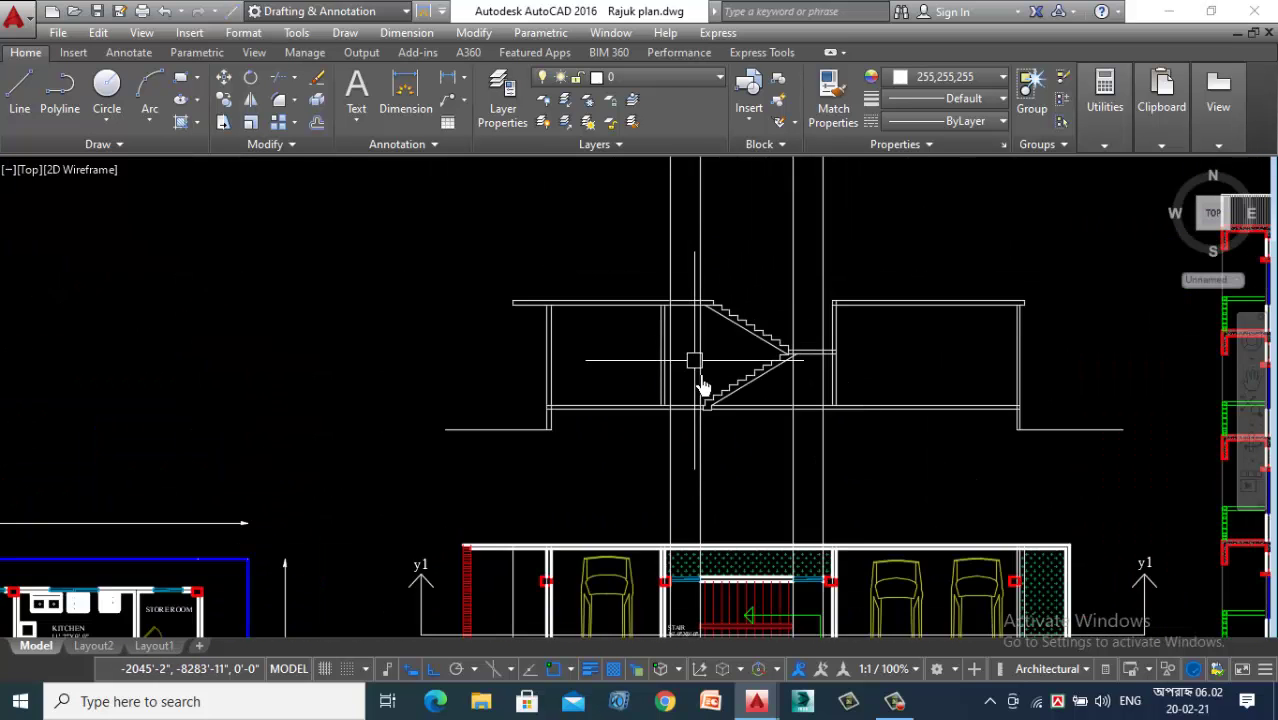
scroll(702, 385, "up", 2)
scroll(687, 430, "up", 2)
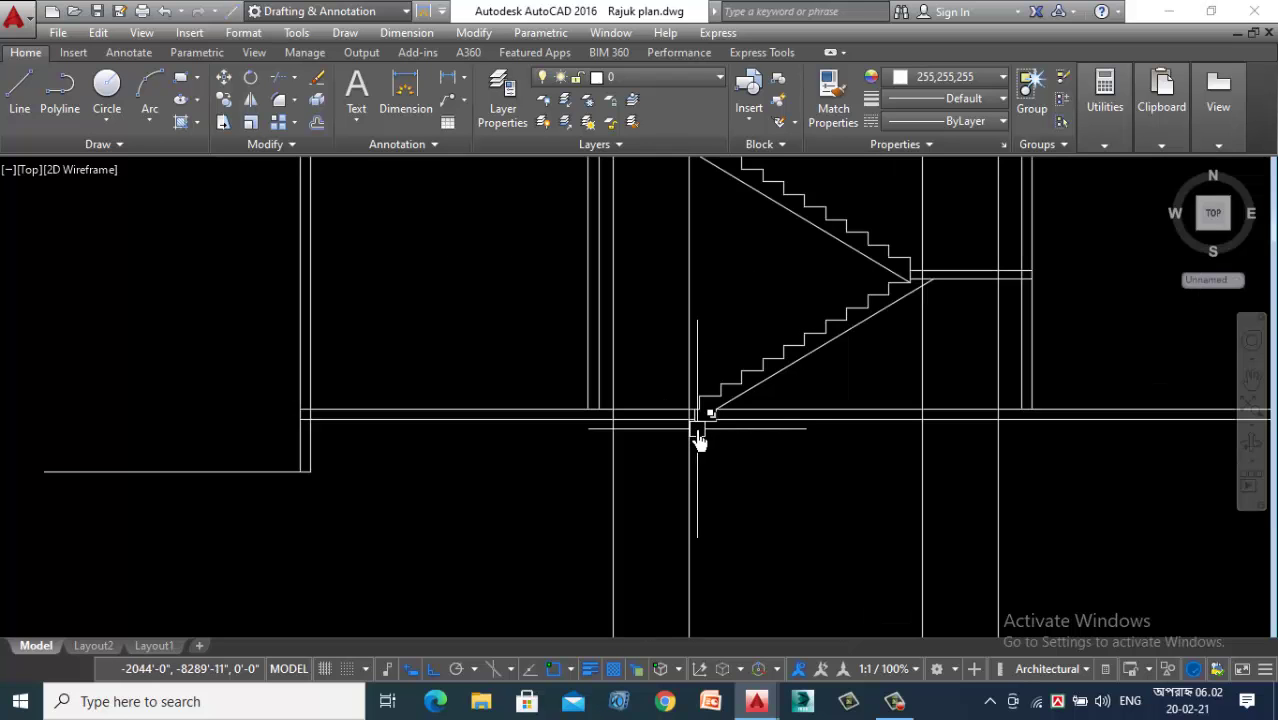
scroll(630, 292, "down", 5)
scroll(631, 260, "up", 4)
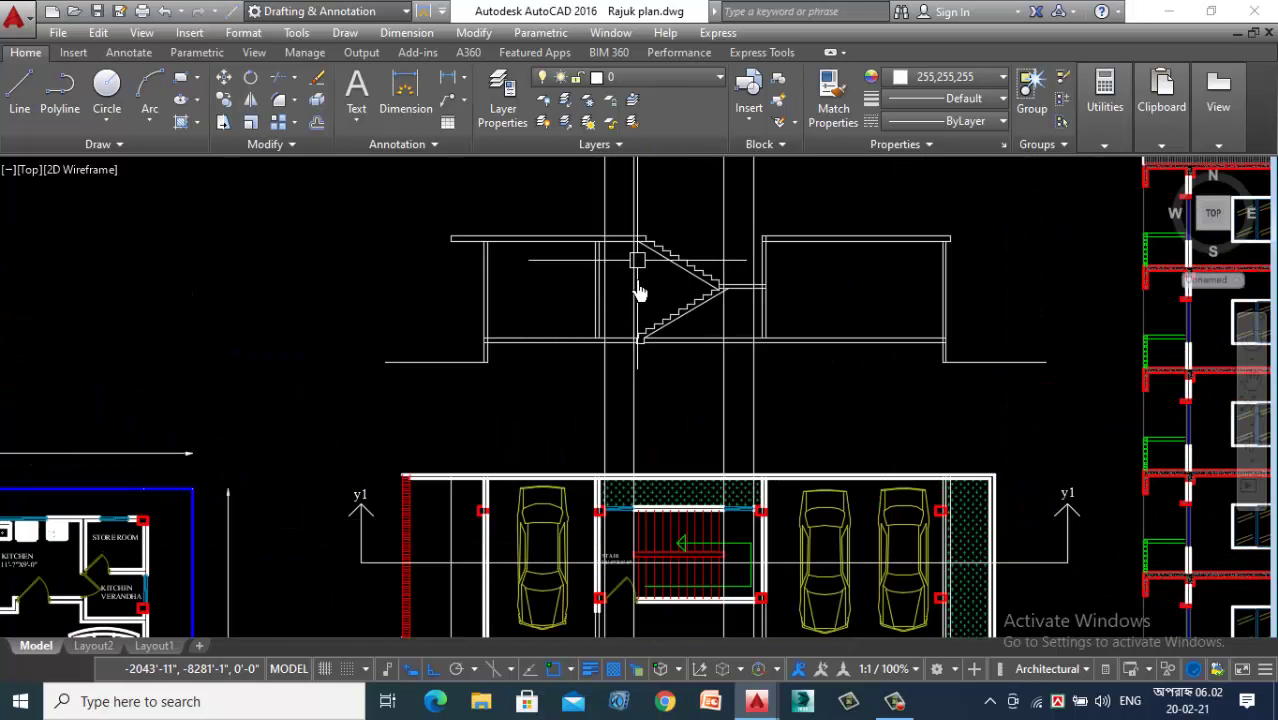
scroll(633, 314, "up", 2)
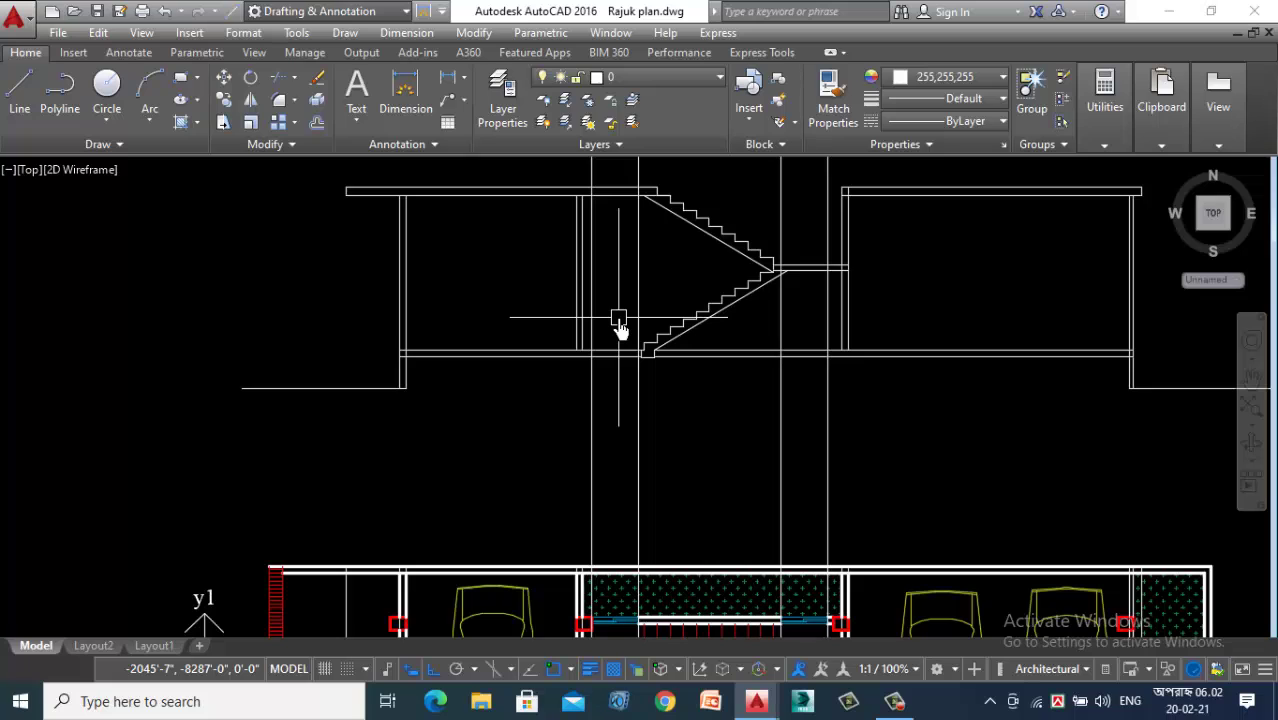
Step: Offset the floor slab's top line in the section to mark the sill level of the stair-room windows
key("Return")
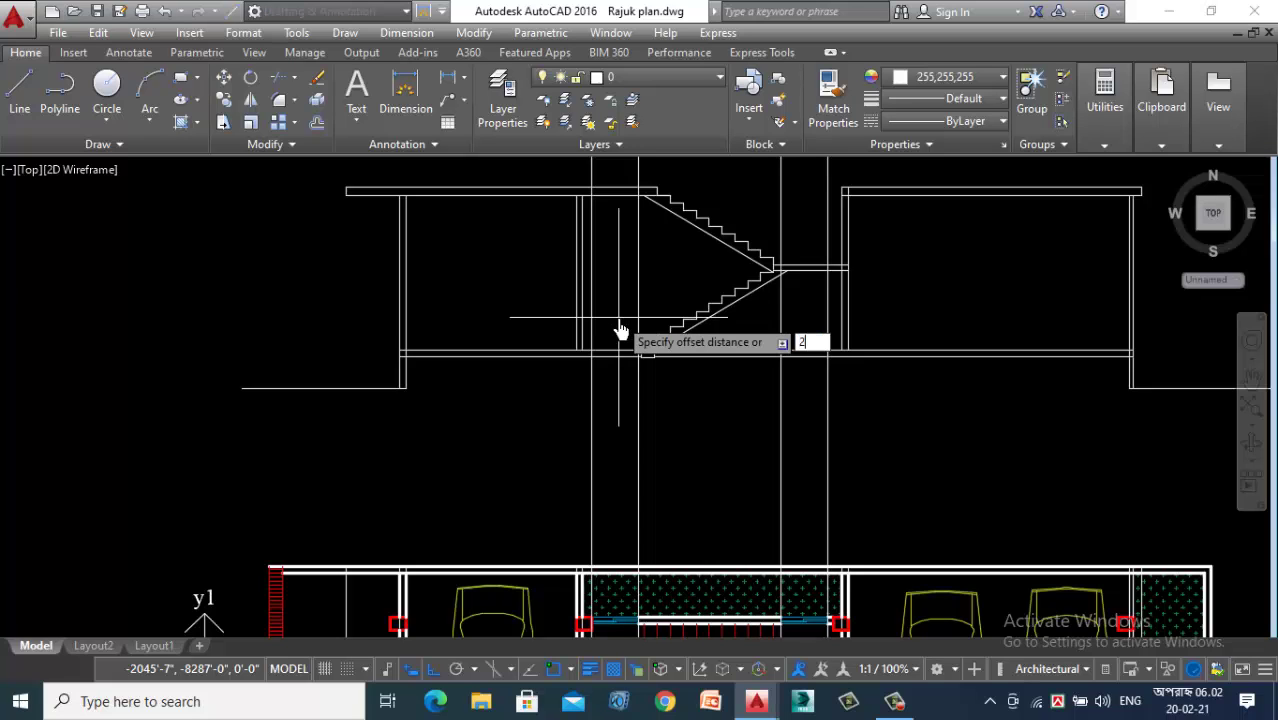
key("Return")
scroll(618, 350, "up", 3)
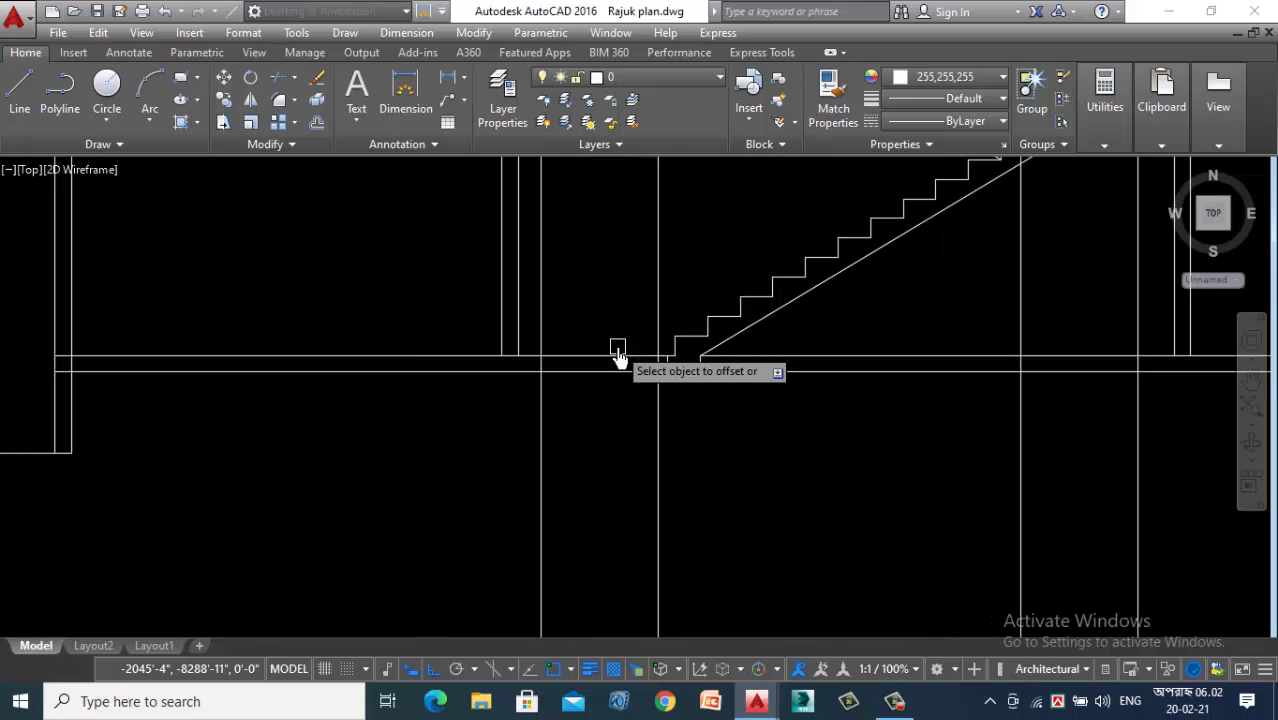
Step: Offset the floor's top line at the foot of the lower stair flight 2'-6" upward
left_click(618, 355)
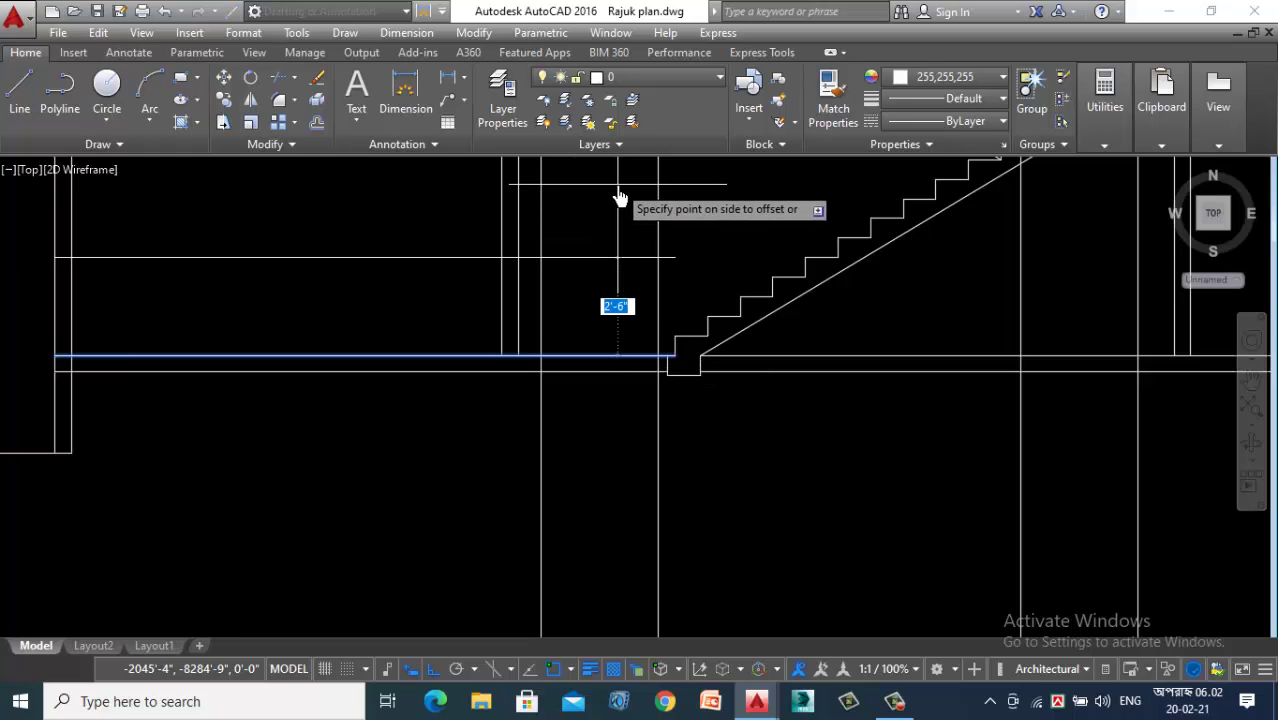
left_click(622, 200)
scroll(622, 366, "down", 3)
scroll(604, 265, "up", 3)
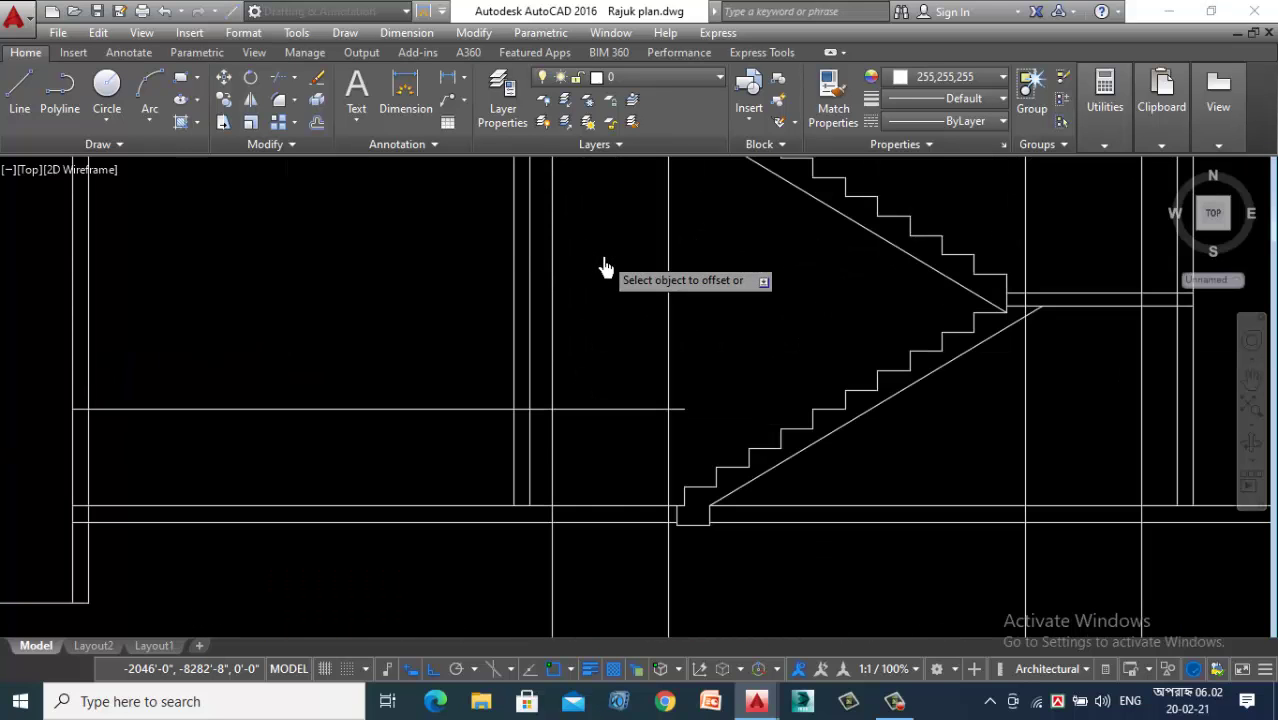
Step: Offset the horizontal sill guide line 4'-6" upward to mark the window's head
key("Return")
key("Return")
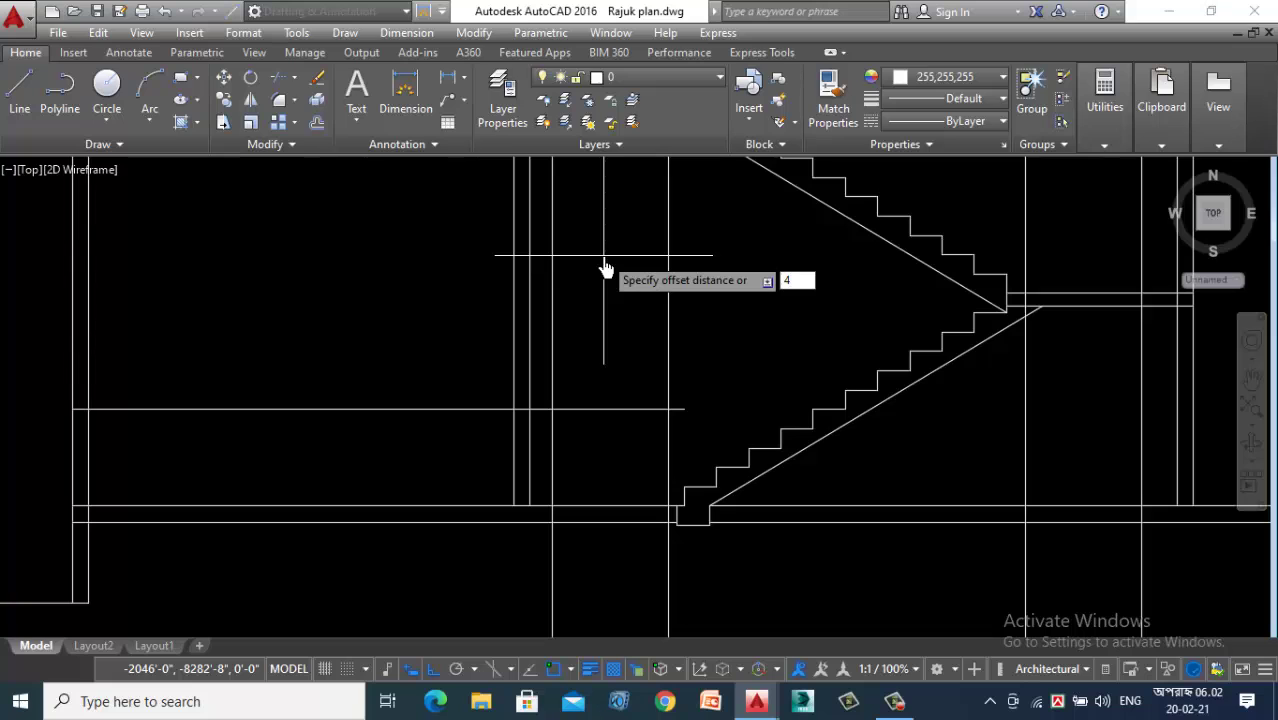
left_click(633, 409)
left_click(624, 330)
scroll(624, 330, "down", 4)
scroll(615, 285, "up", 4)
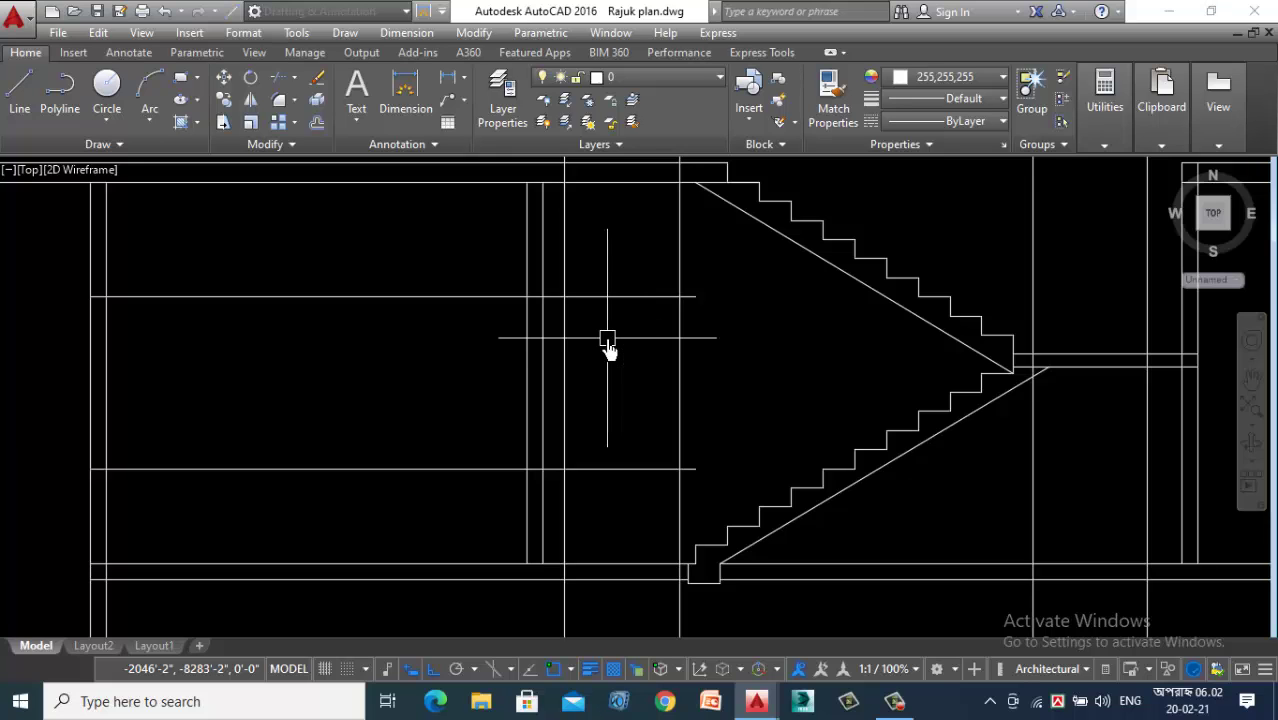
Step: Draw the 4'-6" high window rectangle between the sill and head guides and the two vertical guides beside the stair
scroll(540, 335, "down", 2)
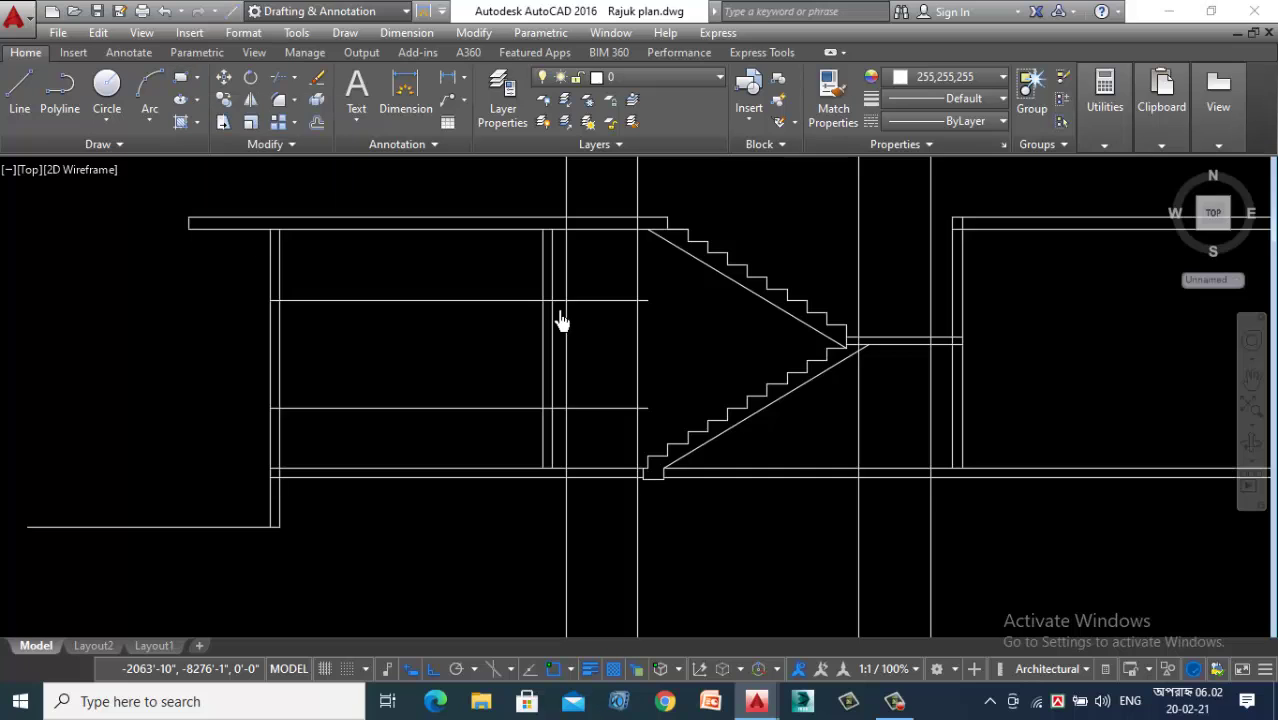
scroll(590, 310, "up", 4)
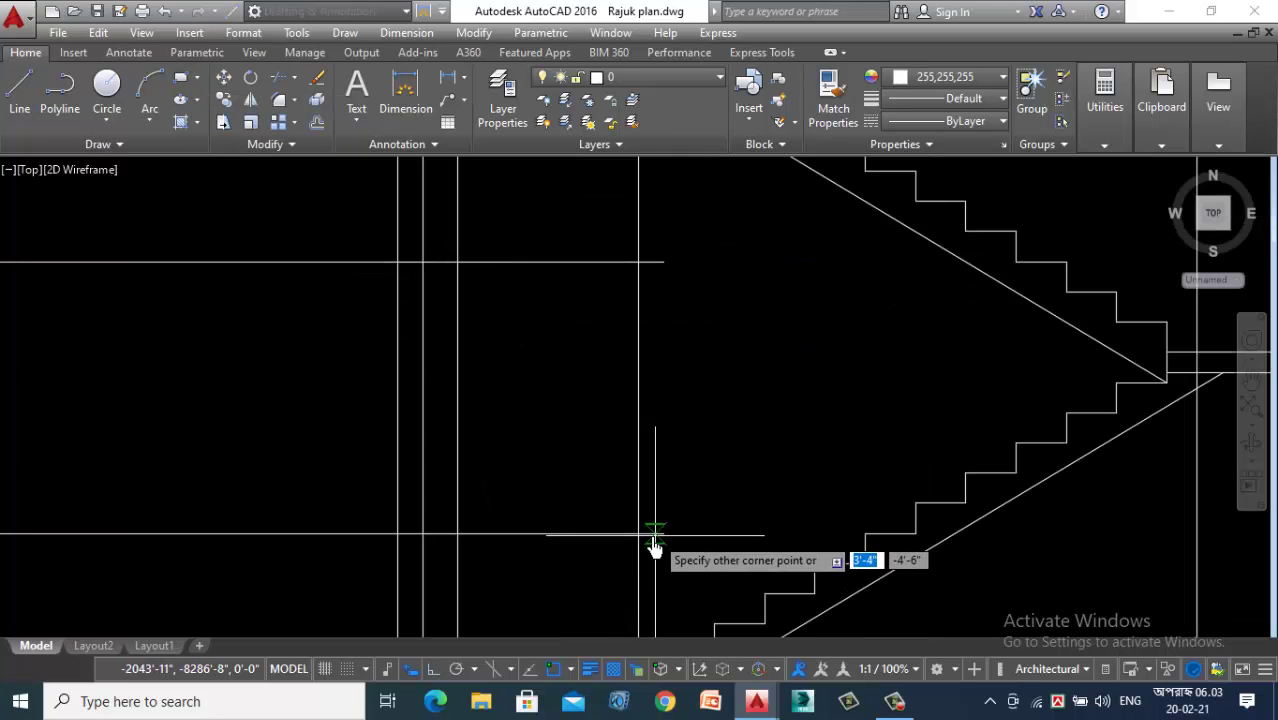
key("Escape")
Step: Delete the horizontal sill and head guide lines running through the window rectangle
scroll(748, 396, "down", 2)
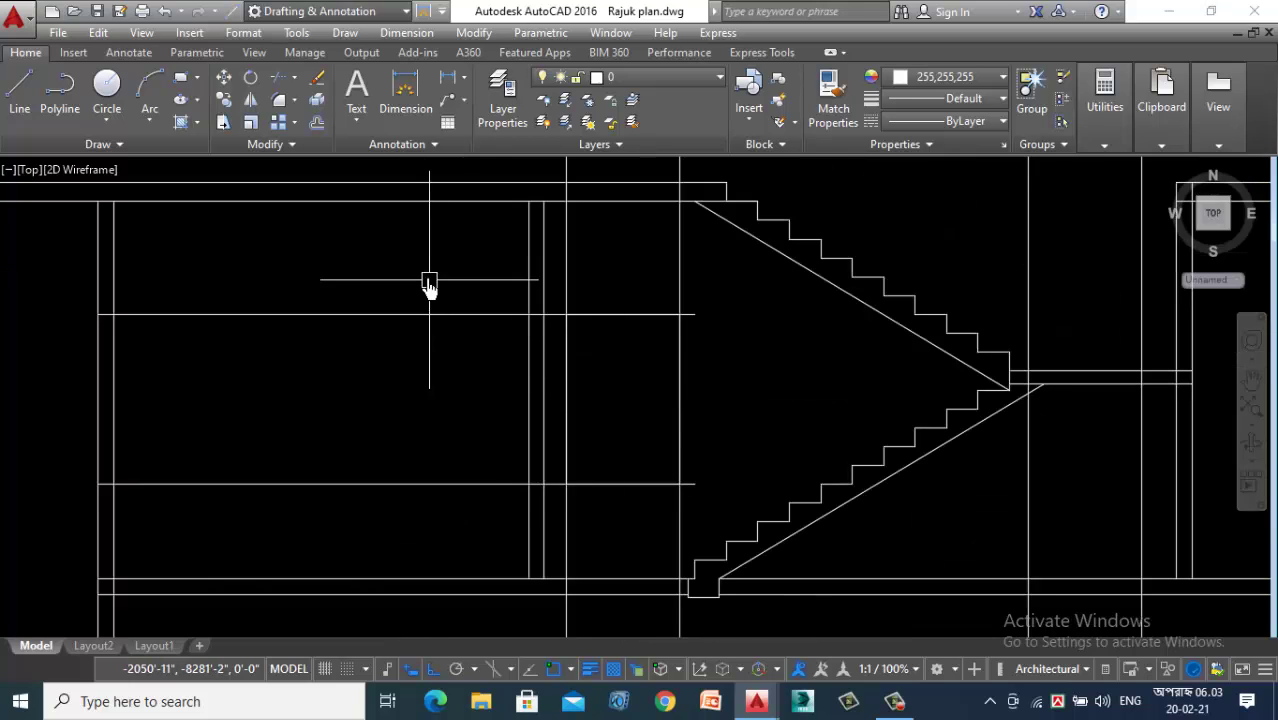
left_click(400, 271)
left_click(349, 492)
key("Delete")
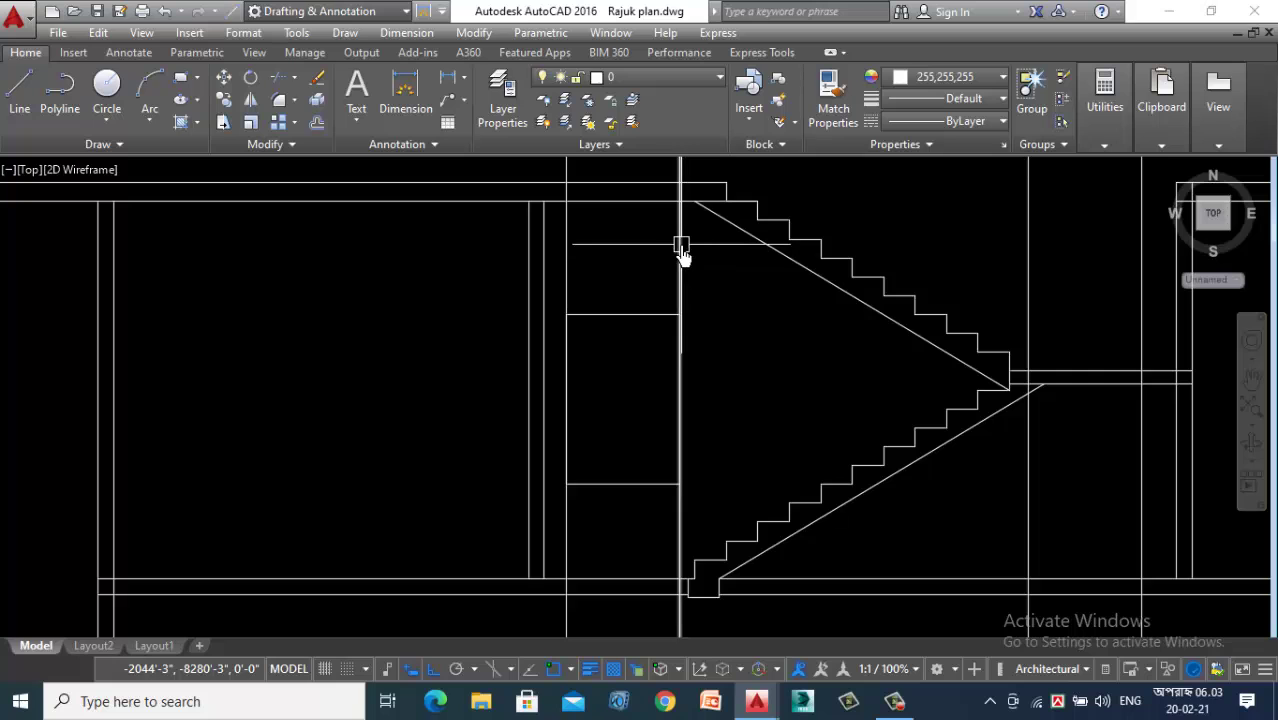
Step: Delete the two vertical guide lines that pass along the window's sides
scroll(622, 346, "down", 4)
scroll(608, 430, "down", 2)
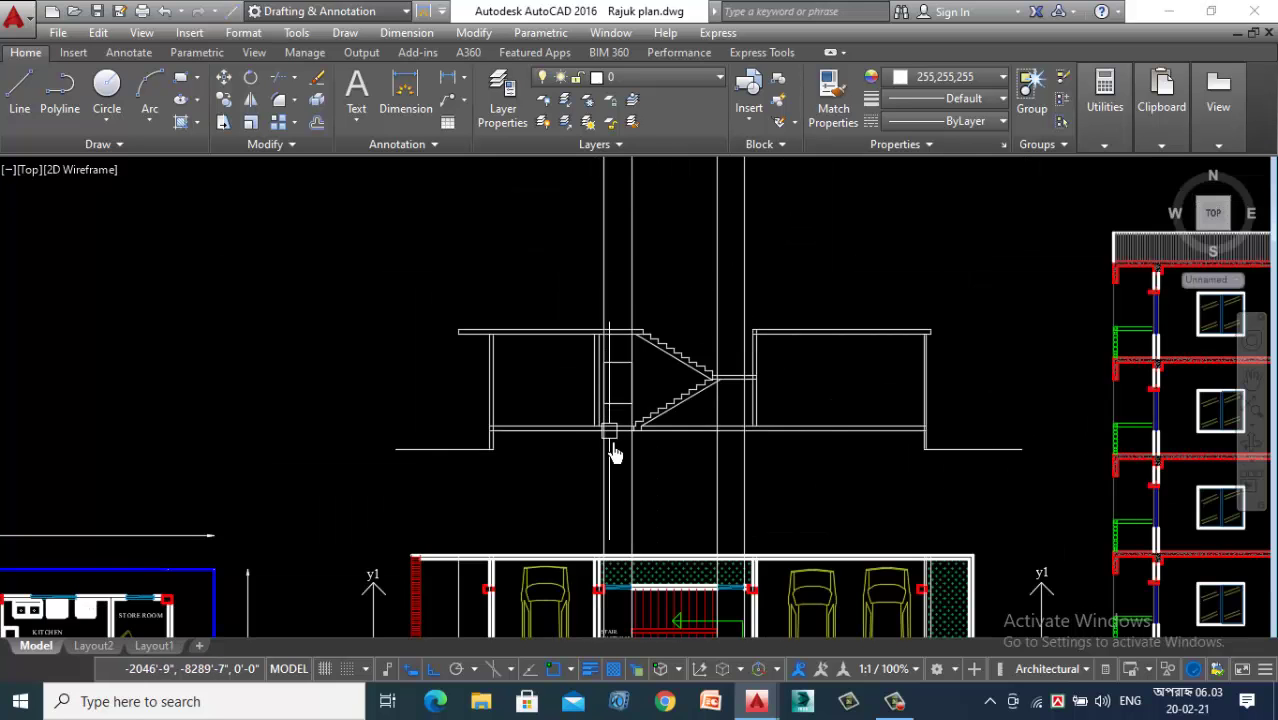
scroll(611, 434, "up", 4)
scroll(611, 460, "down", 2)
left_click(658, 485)
left_click(516, 540)
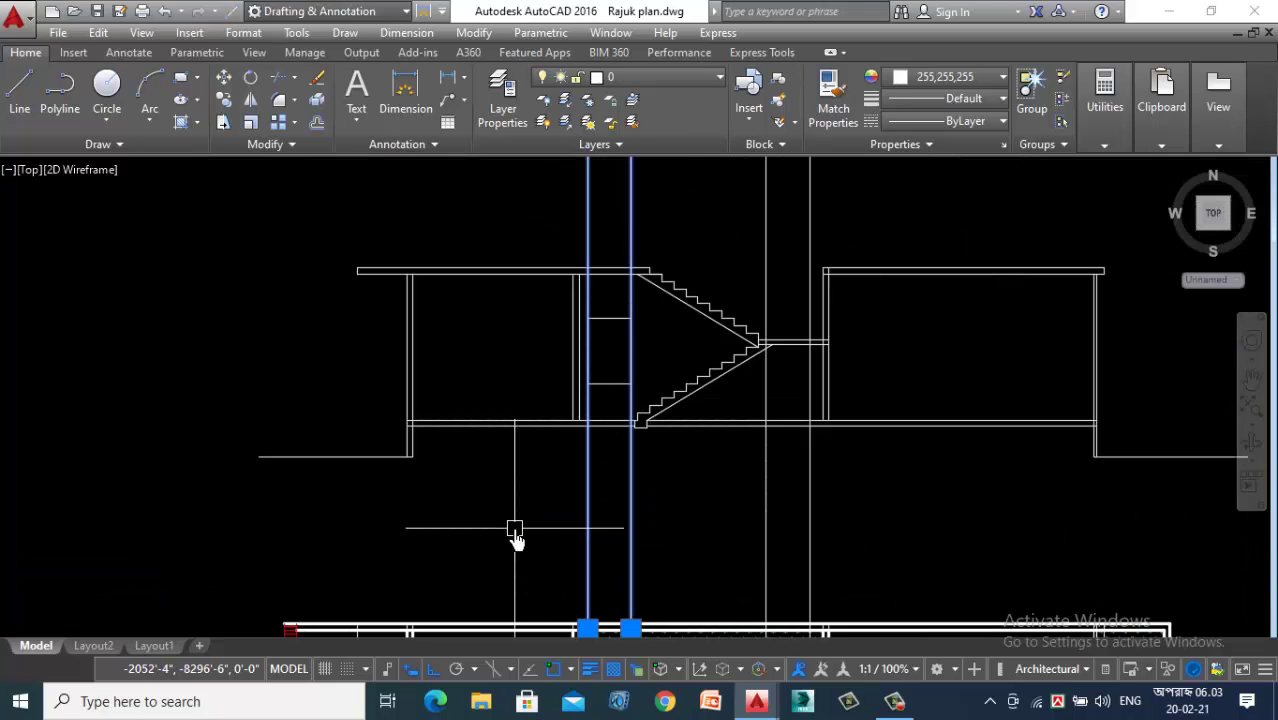
key("Delete")
Step: Offset the window rectangle 2" inward to form the inner frame
scroll(627, 352, "up", 4)
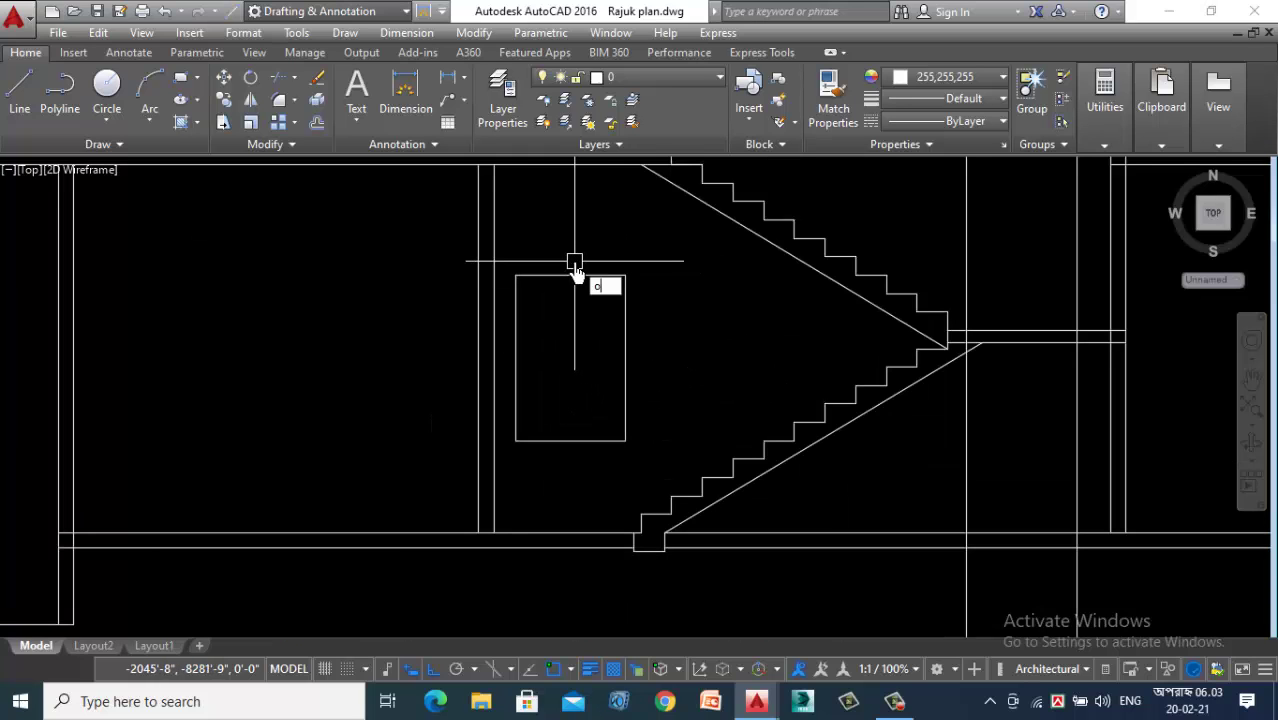
key("Return")
type("2")
key("Return")
left_click(591, 276)
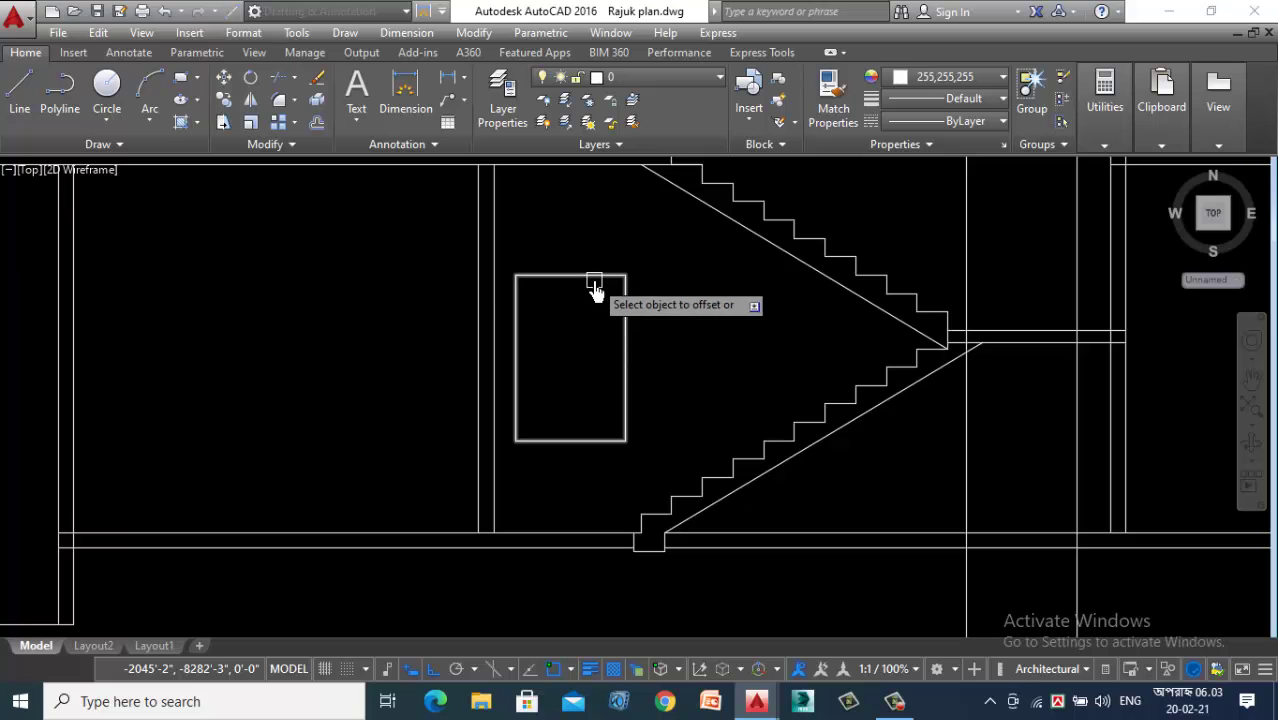
left_click(592, 323)
key("Return")
Step: Draw a vertical centre line from the midpoint of the window's upper edge to the midpoint of its lower edge
scroll(566, 261, "up", 3)
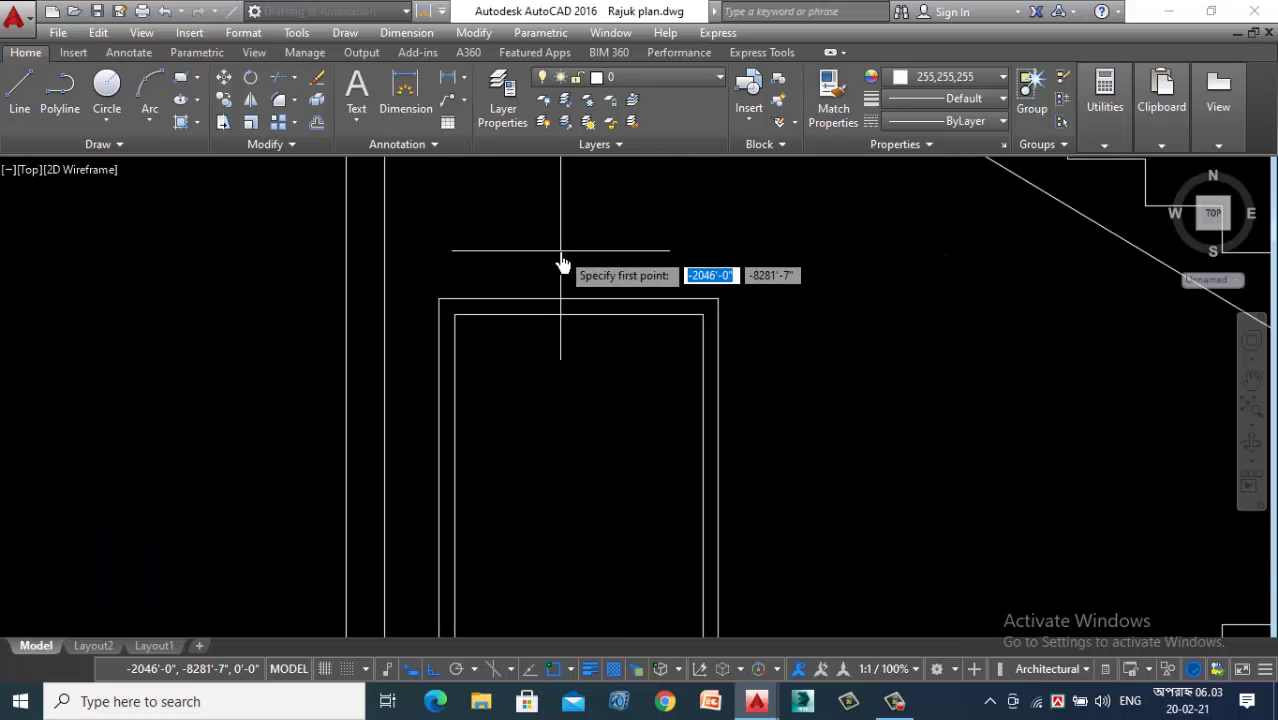
left_click(582, 298)
scroll(582, 299, "down", 3)
scroll(577, 438, "up", 3)
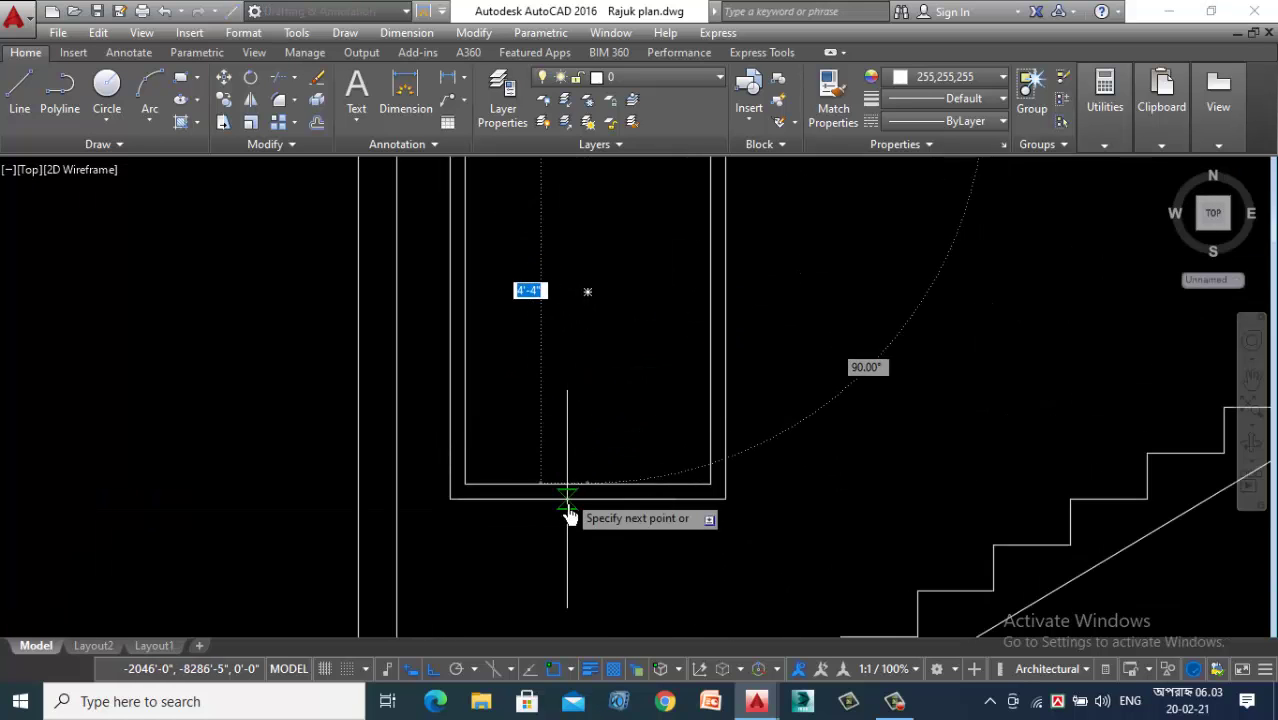
left_click(586, 507)
key("Return")
Step: Offset the window's centre line 1" to each side and delete the original centre line
scroll(564, 521, "down", 3)
scroll(580, 436, "up", 4)
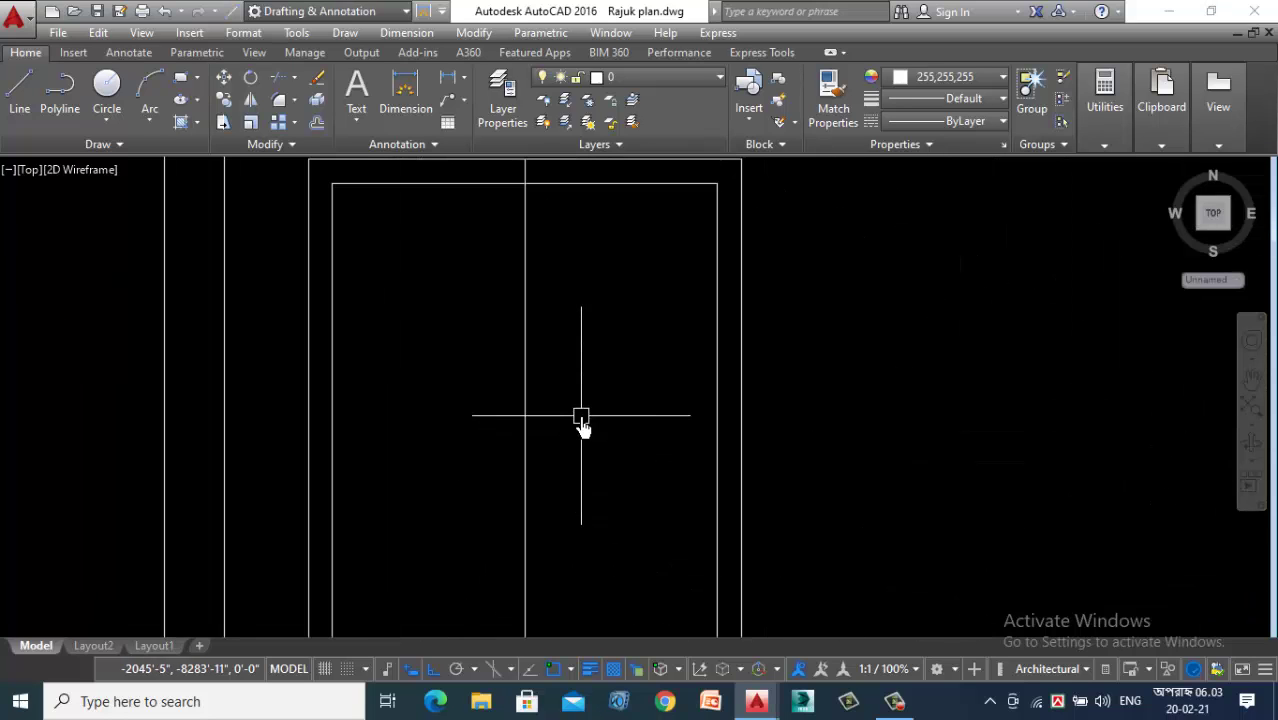
key("Return")
type("1")
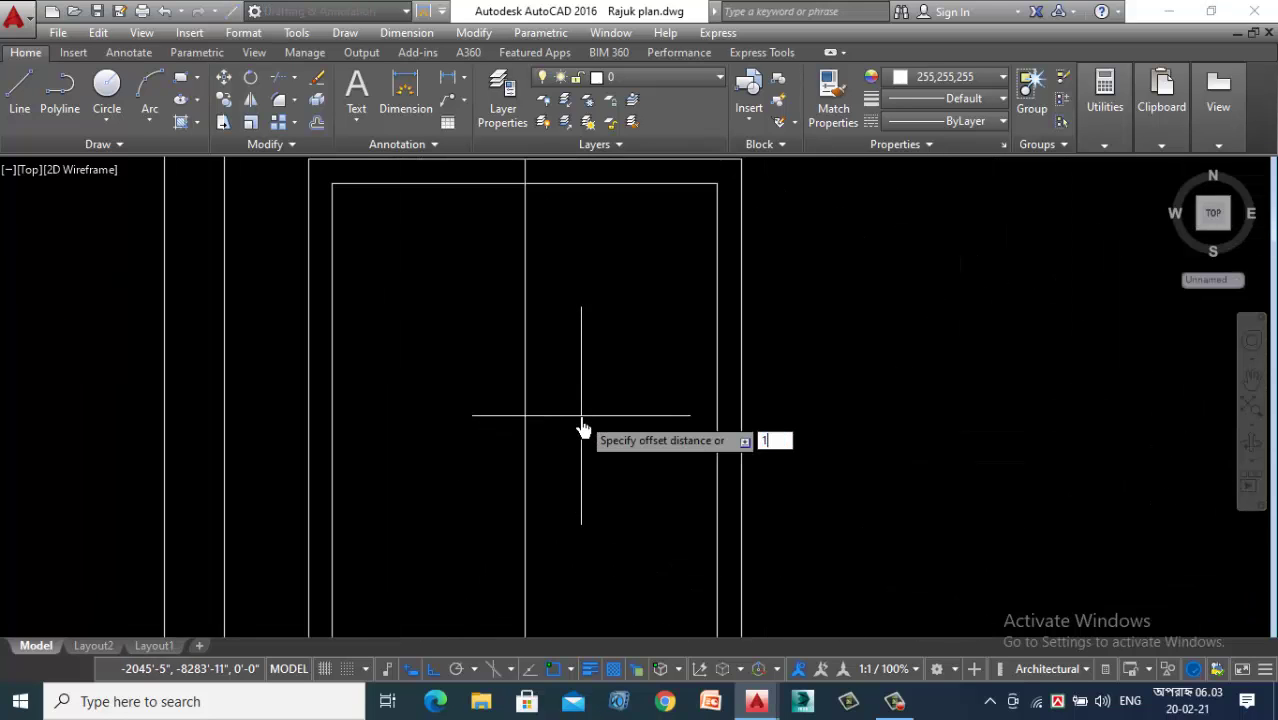
key("Return")
left_click(527, 392)
left_click(462, 402)
scroll(508, 422, "up", 5)
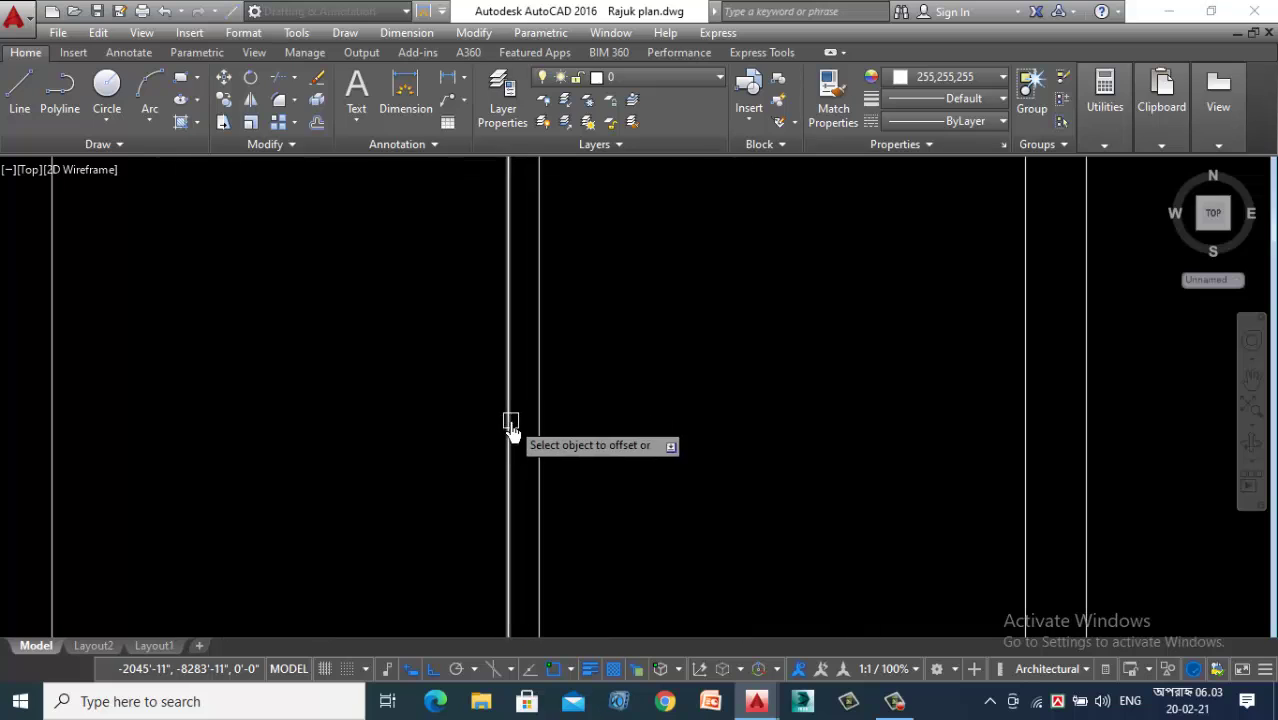
left_click(543, 424)
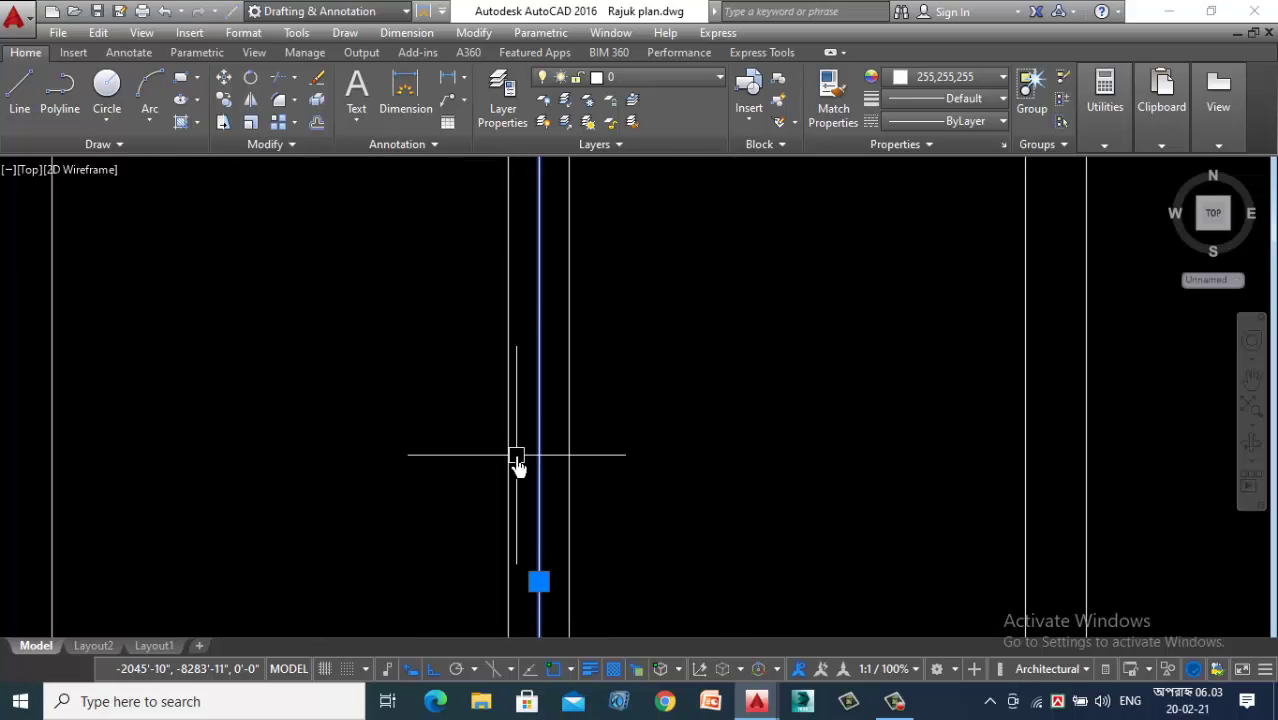
left_click(516, 462)
scroll(538, 440, "down", 3)
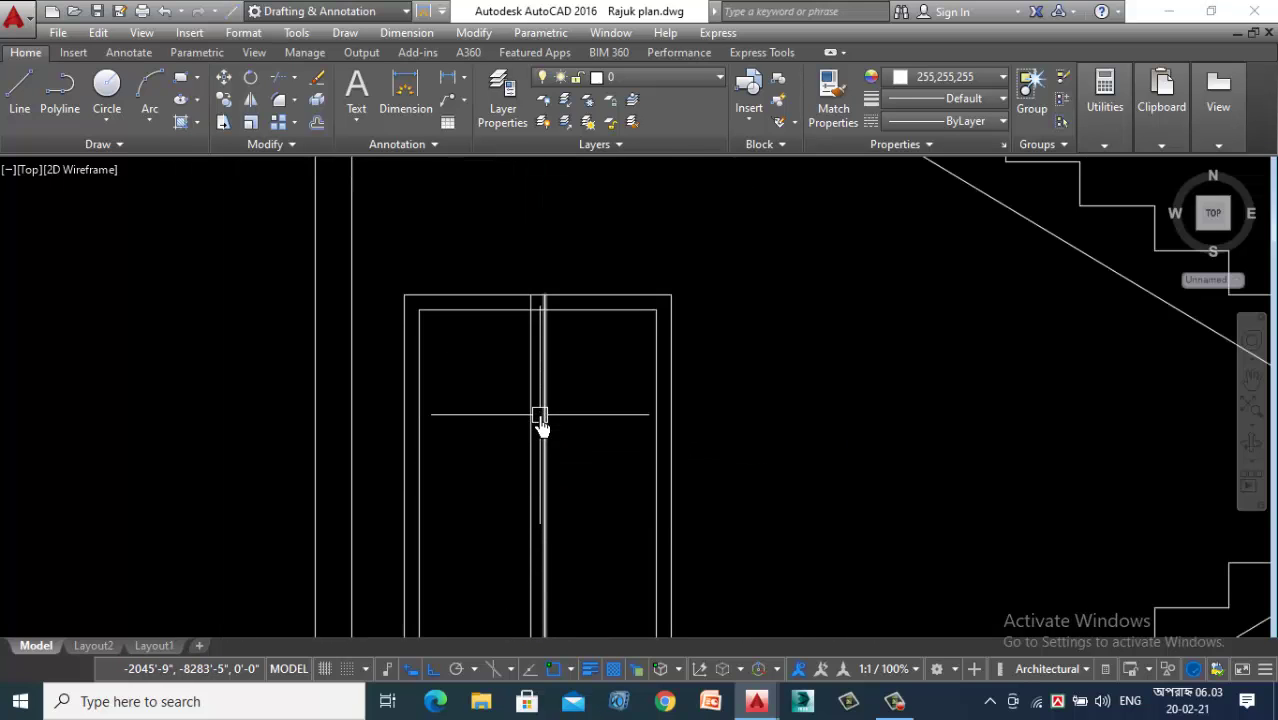
Step: Trim the right mullion line back to the inner frame at both ends and remove the frame segments between the mullion lines
key("Return")
key("Return")
scroll(538, 295, "up", 4)
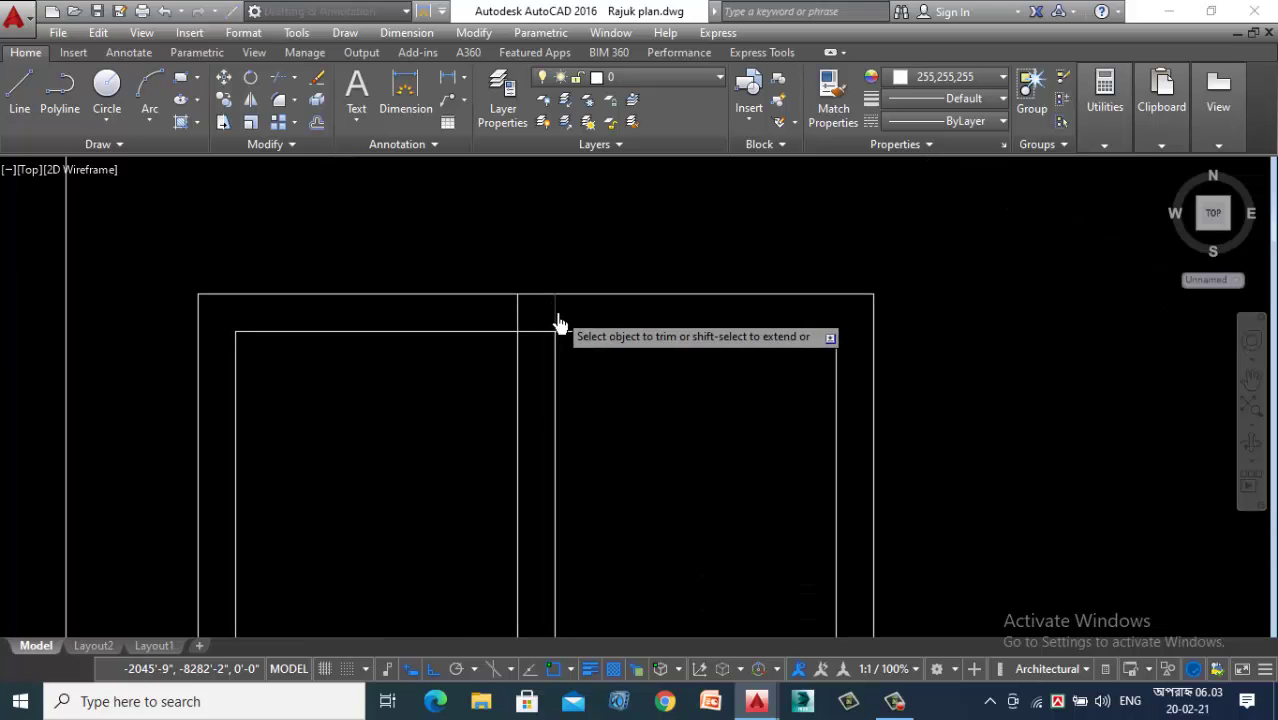
scroll(534, 330, "down", 3)
scroll(571, 380, "up", 5)
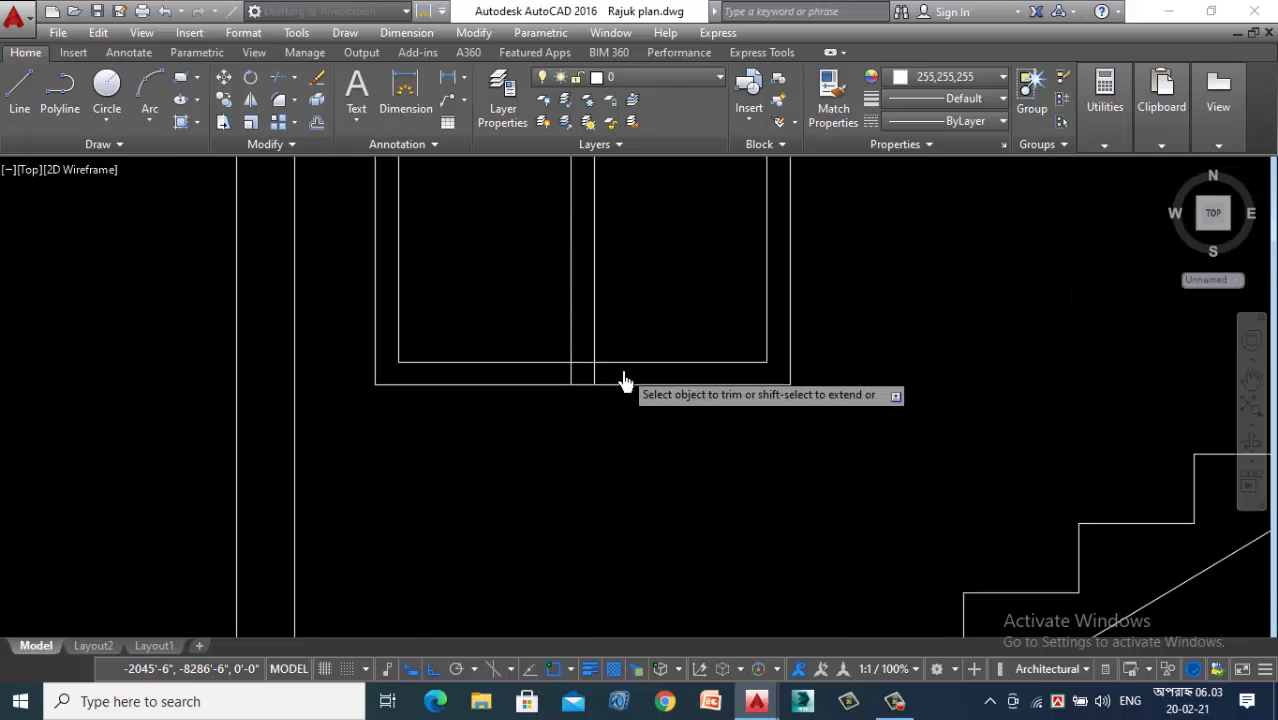
left_click(460, 348)
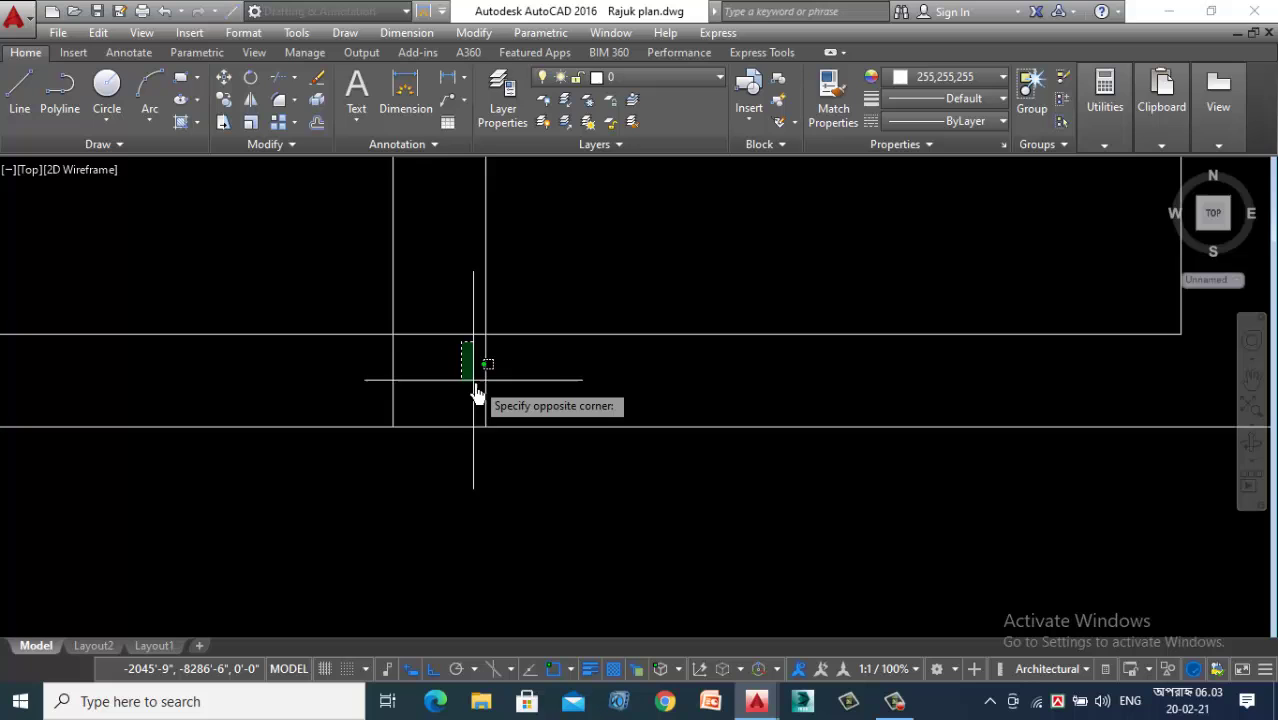
left_click(448, 330)
scroll(477, 378, "down", 5)
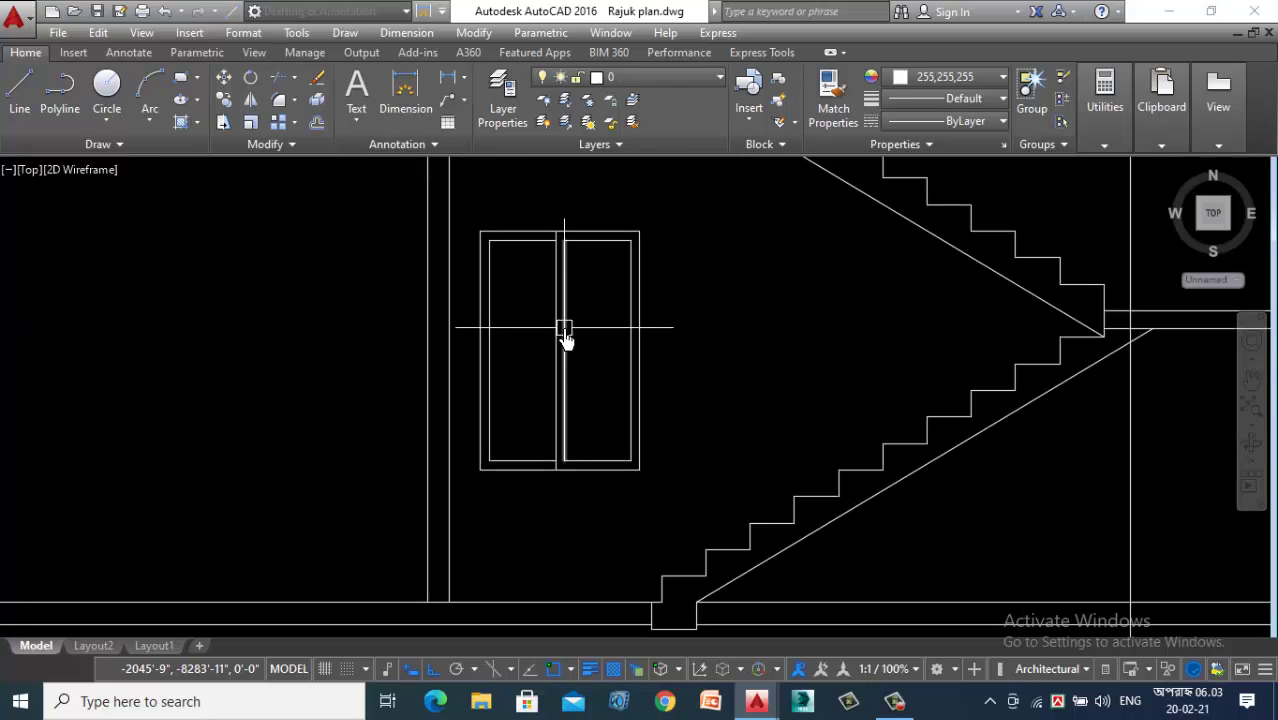
Step: Draw a short slanted glass line in the upper part of the window's left pane
left_click(20, 92)
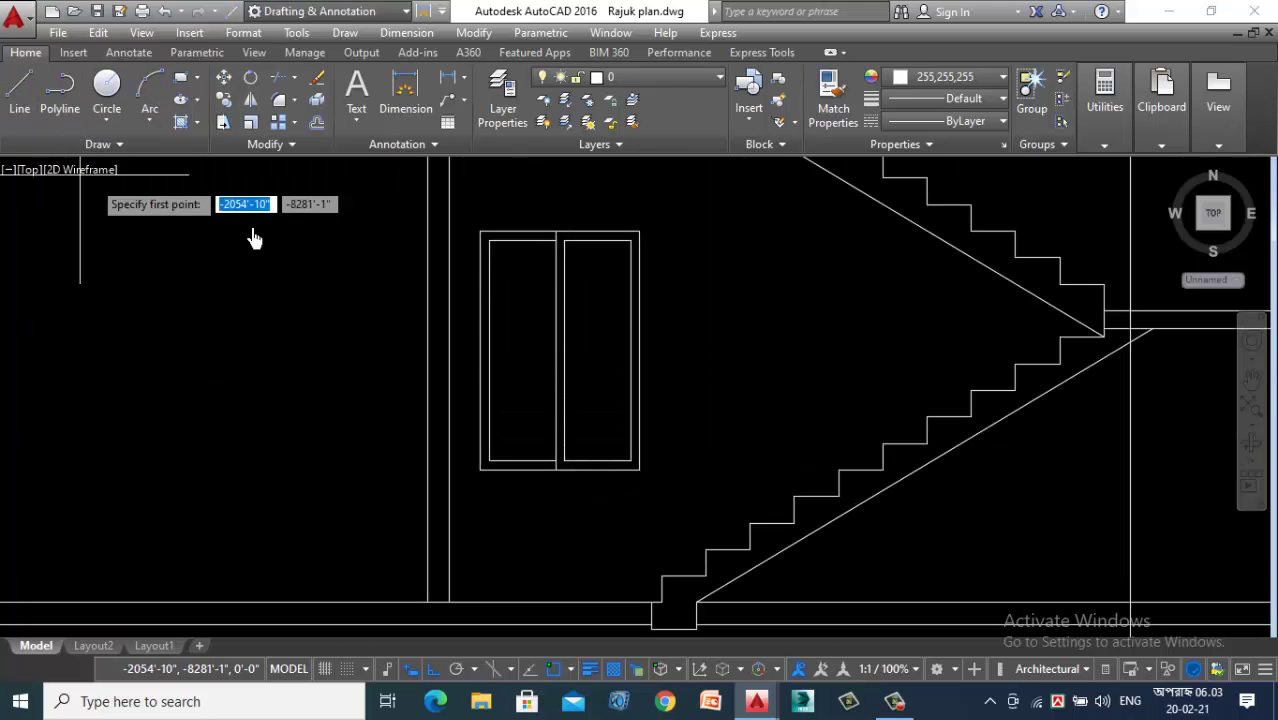
scroll(548, 260, "up", 4)
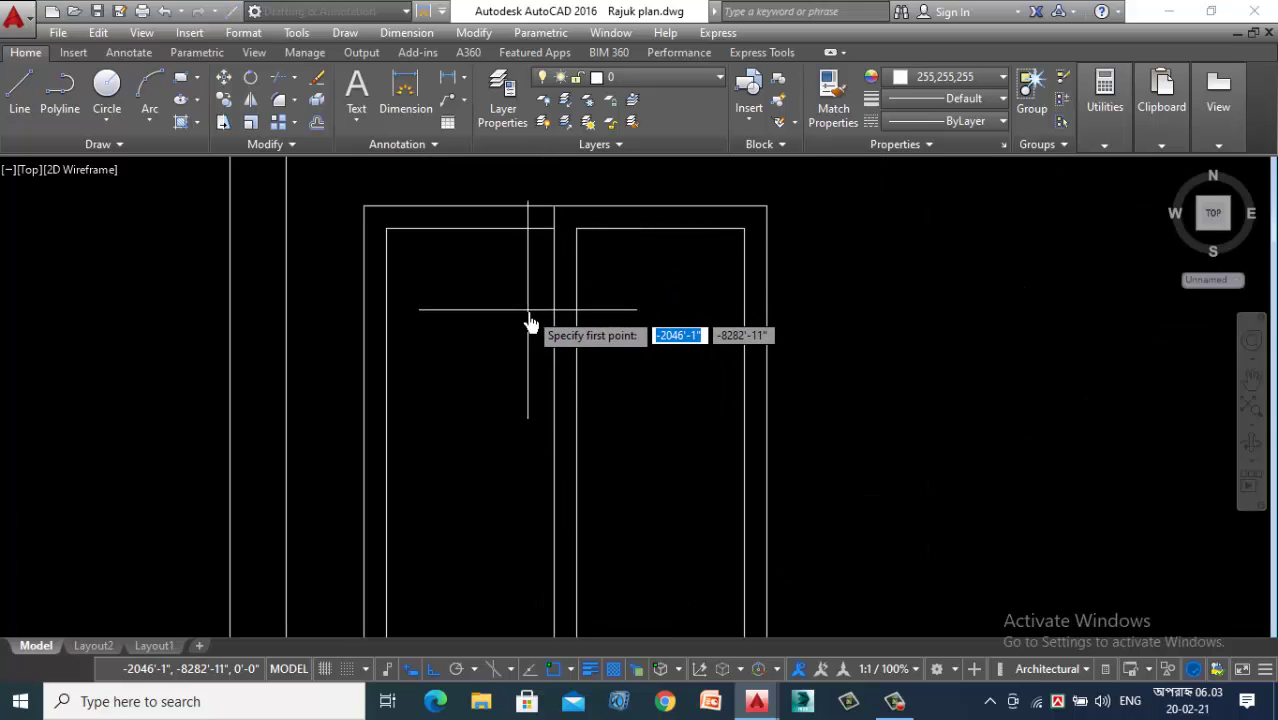
left_click(502, 352)
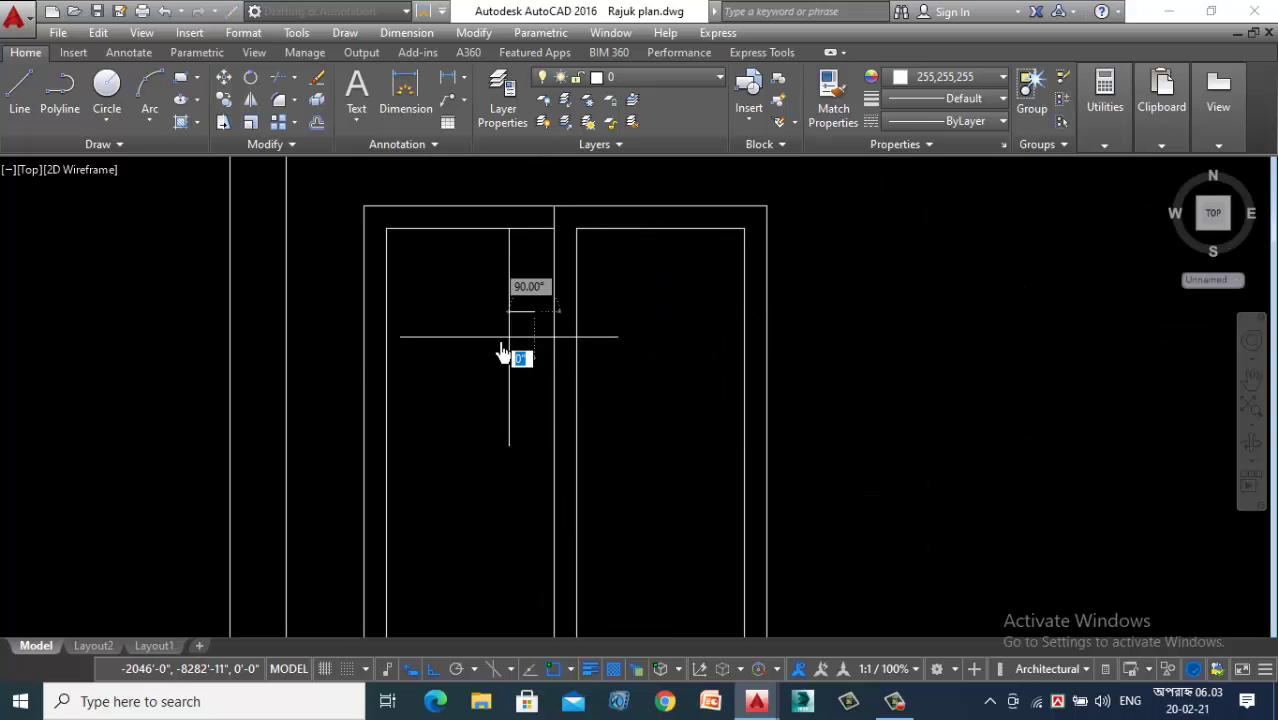
left_click(411, 383)
key("Escape")
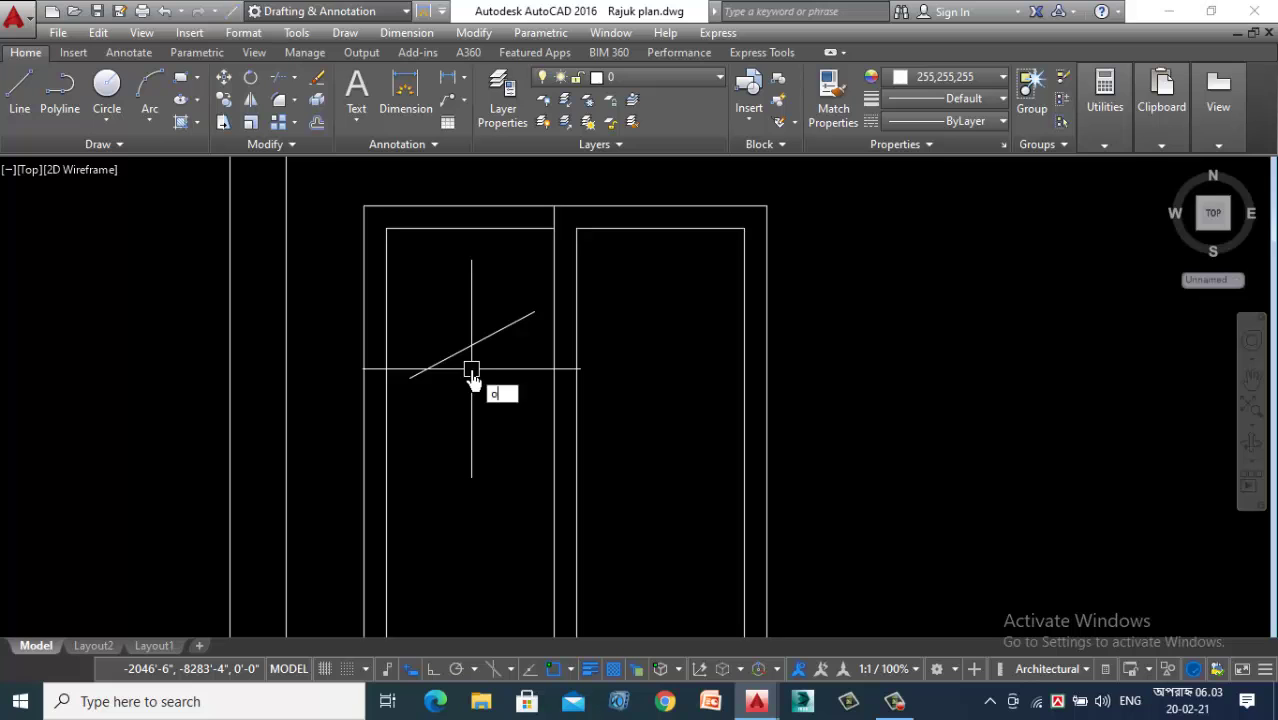
Step: Offset the slanted glass line 3" downward to make a parallel pair
type("3")
key("Return")
left_click(475, 342)
left_click(479, 406)
key("Escape")
Step: Copy the pair of slanted glass lines to the lower left pane and to the upper and lower parts of the right pane
left_click(468, 314)
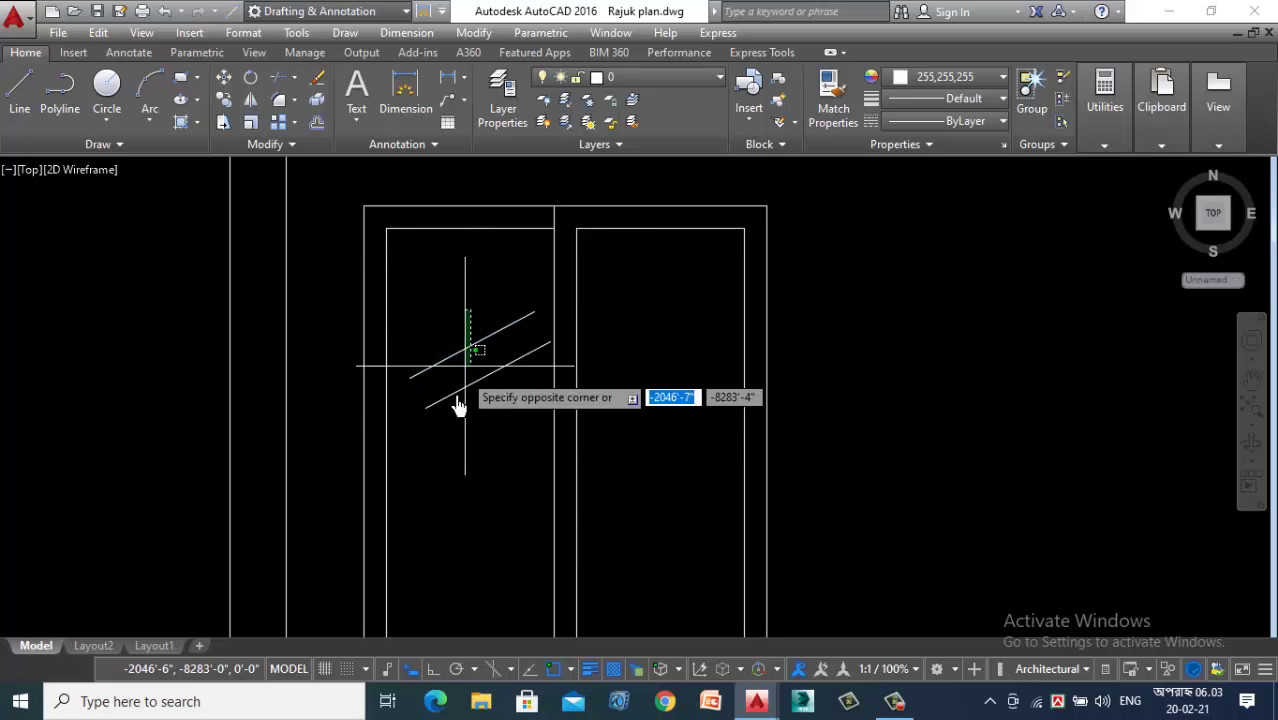
left_click(457, 414)
right_click(455, 427)
left_click(470, 386)
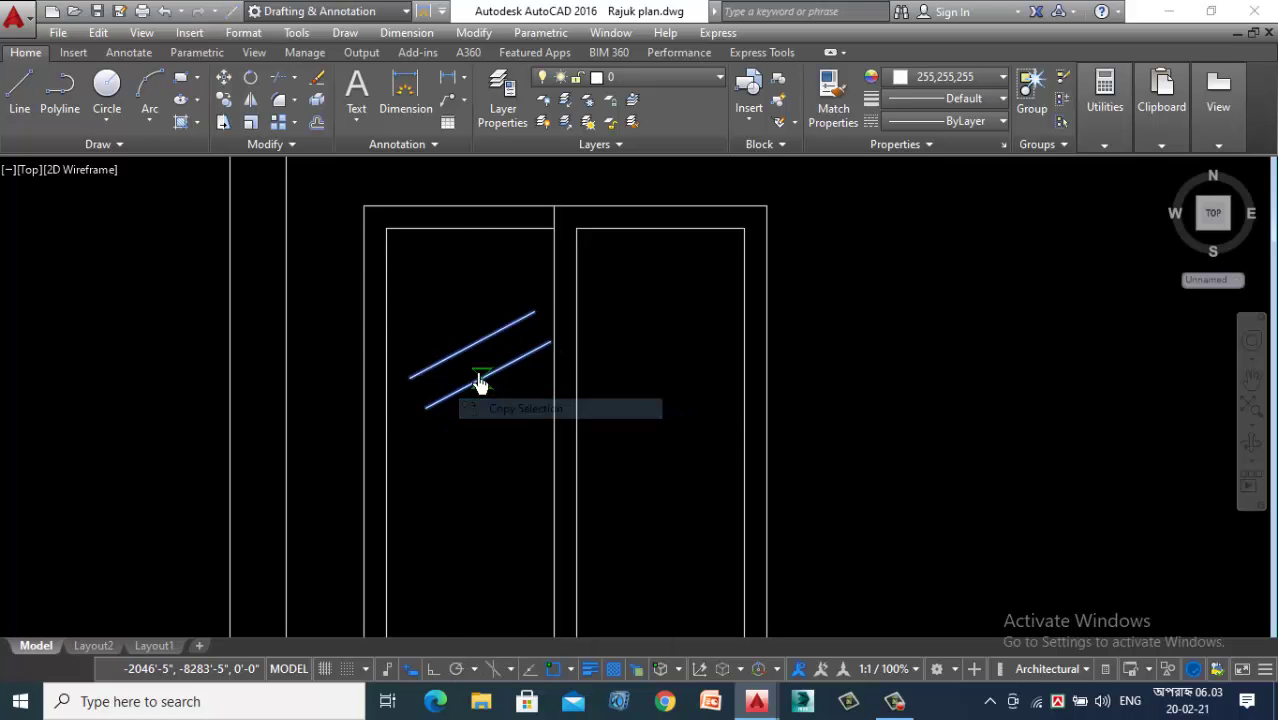
left_click(479, 379)
scroll(470, 370, "down", 3)
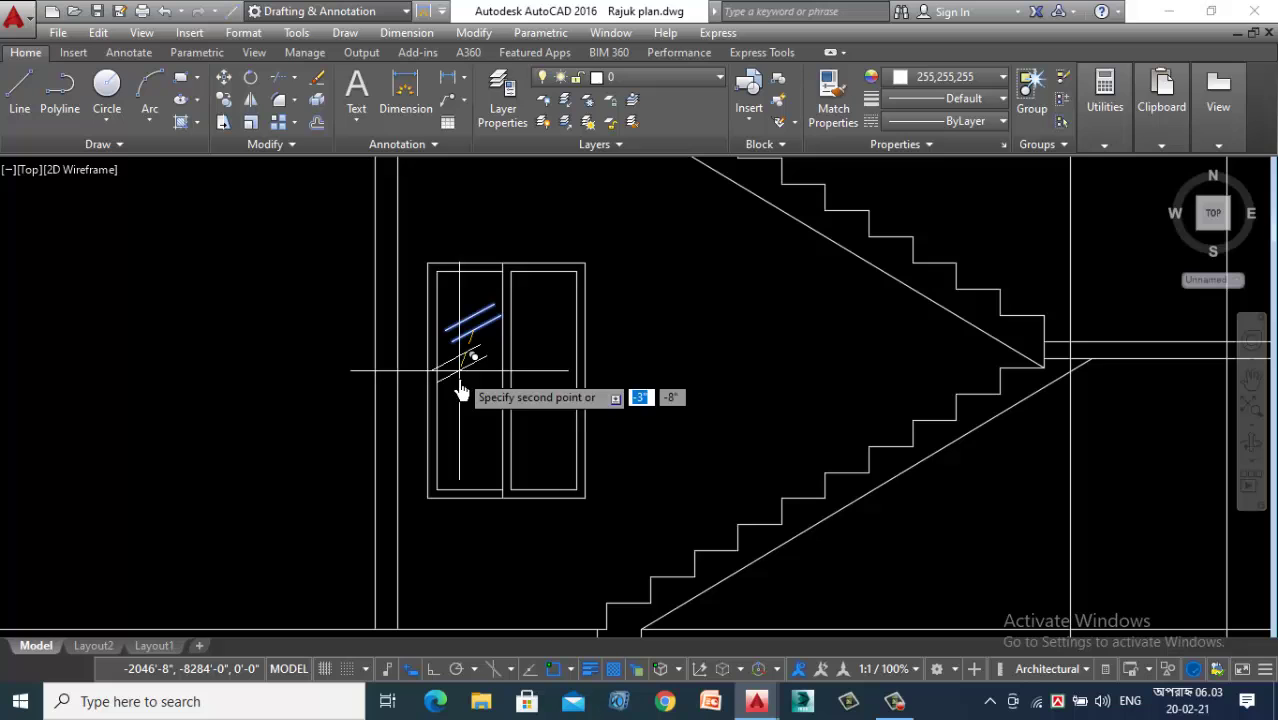
left_click(464, 457)
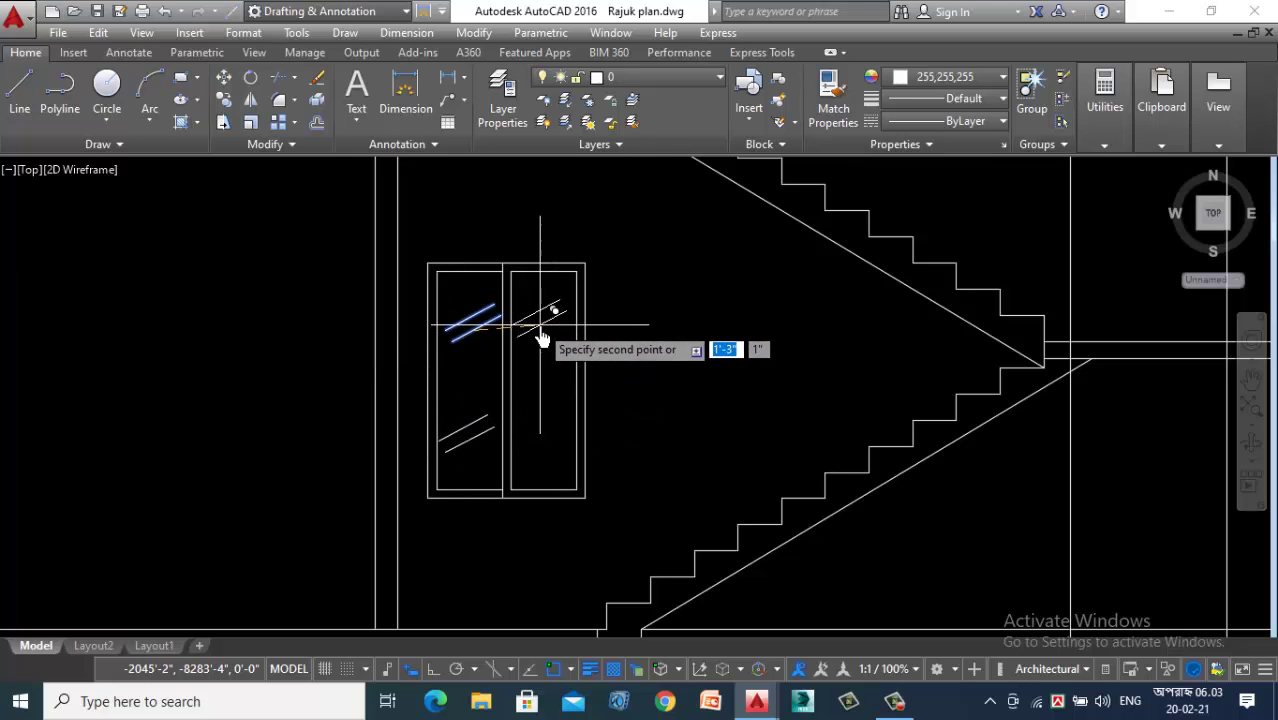
left_click(550, 447)
key("Escape")
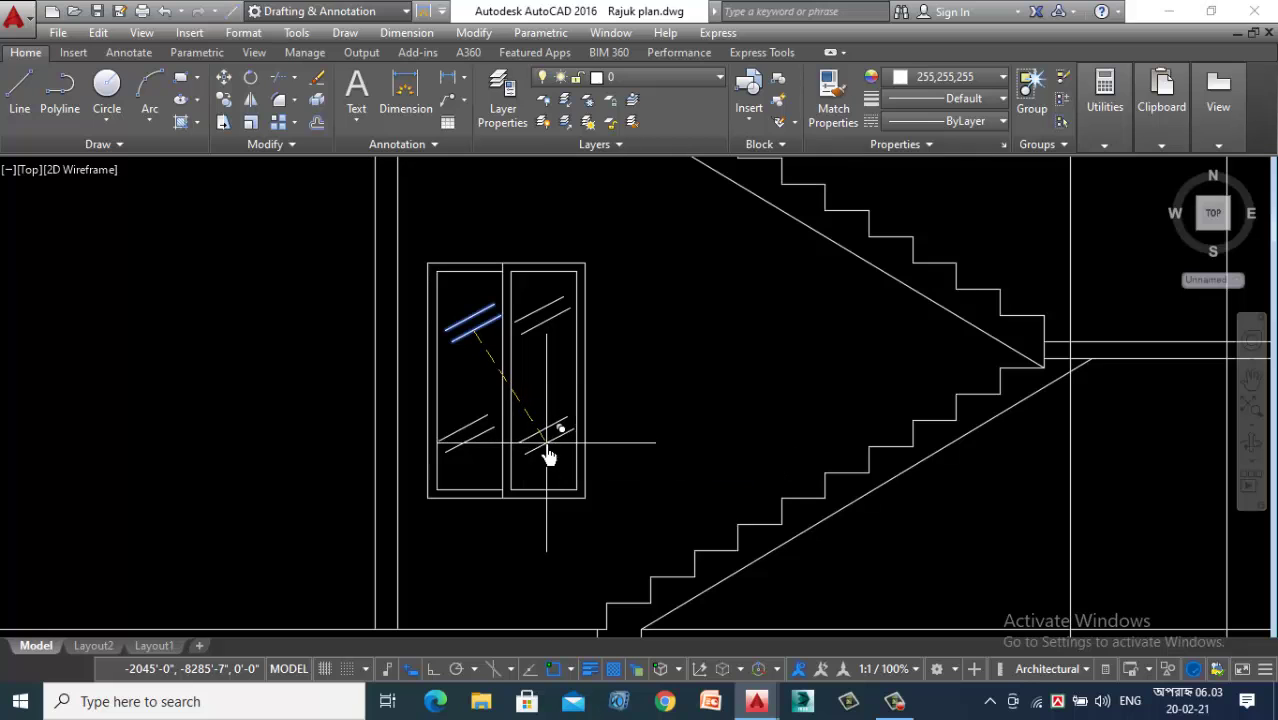
Step: Set the colour of the window's inner frames, mullion and slanted glass lines to orange 248,153,30
scroll(533, 341, "up", 4)
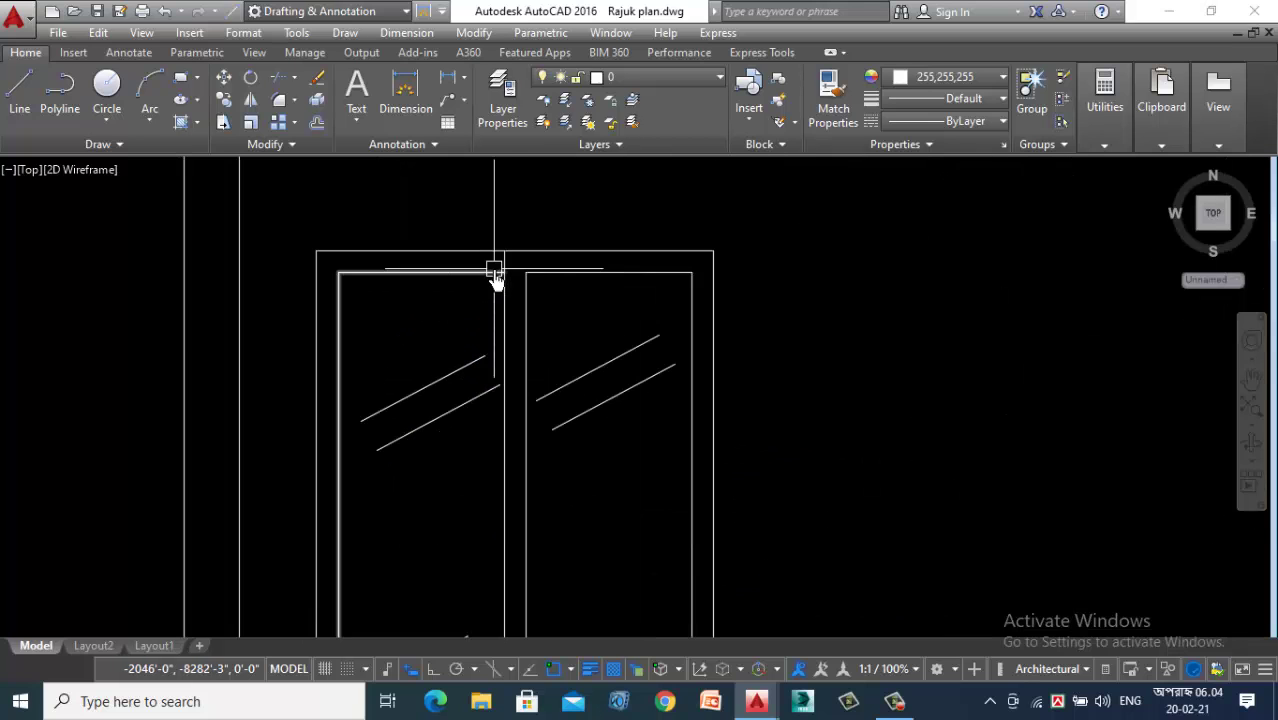
left_click(592, 288)
scroll(487, 400, "down", 2)
left_click(451, 607)
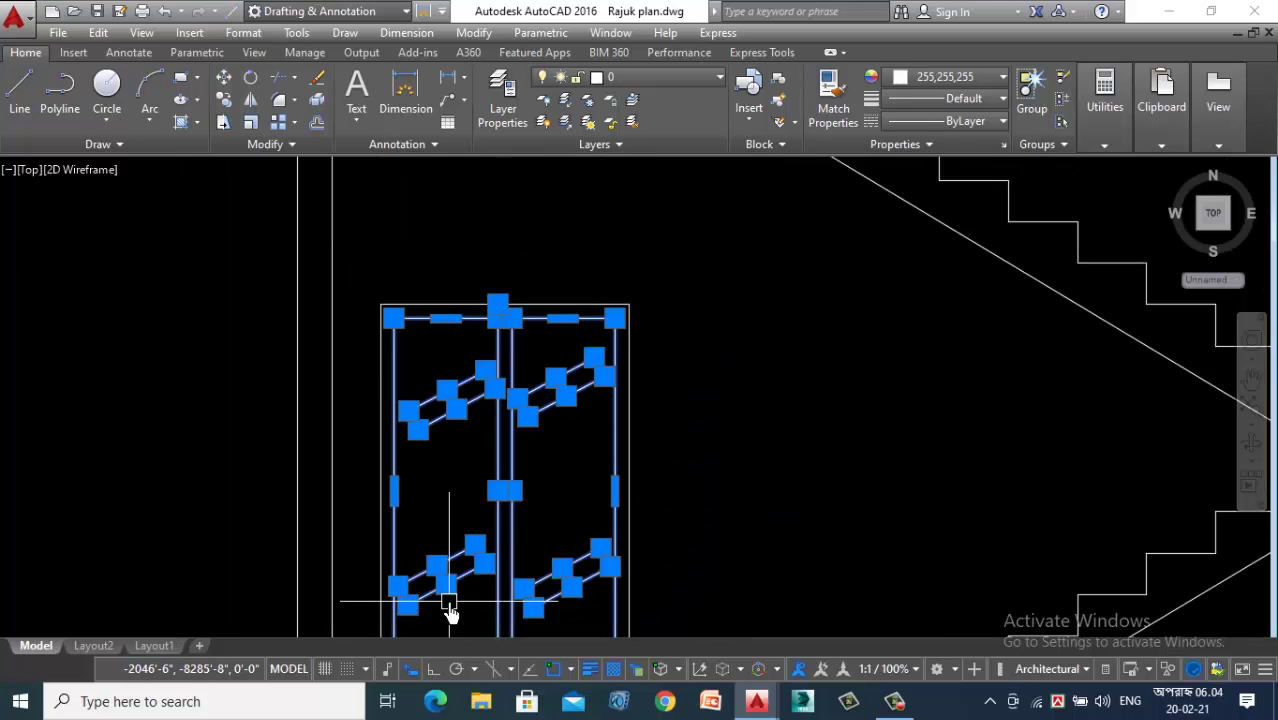
left_click(938, 80)
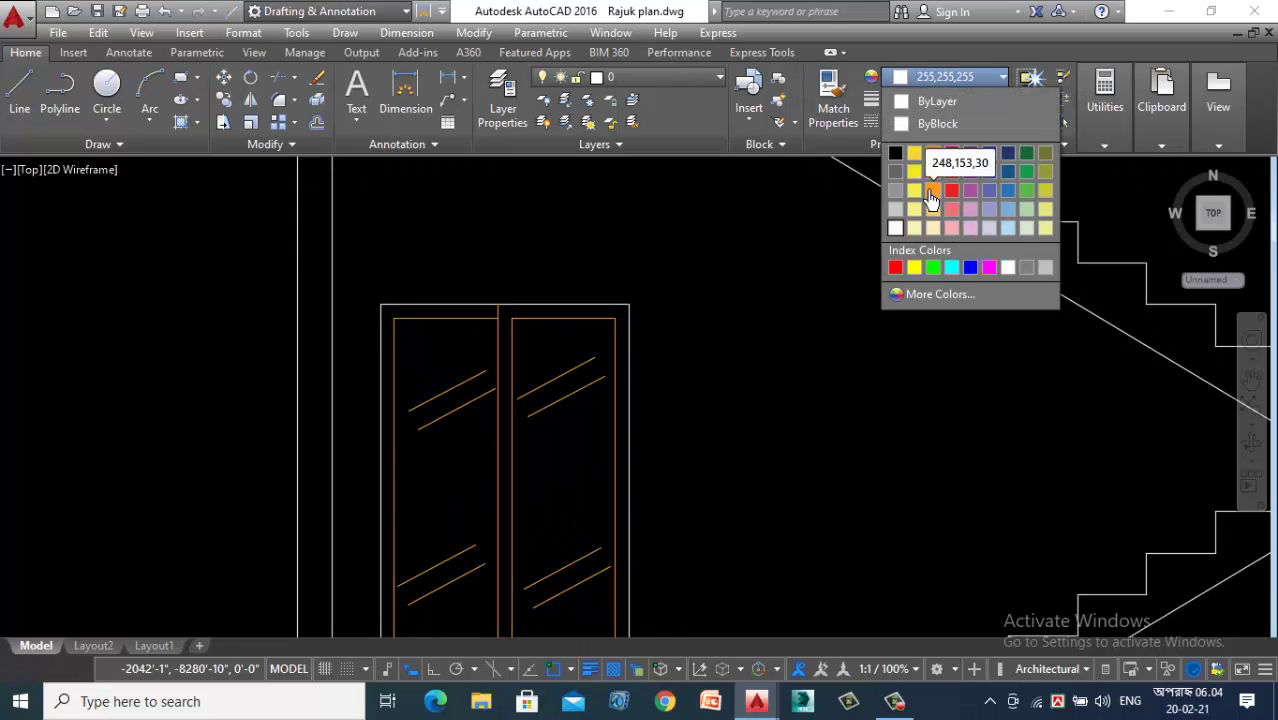
key("Escape")
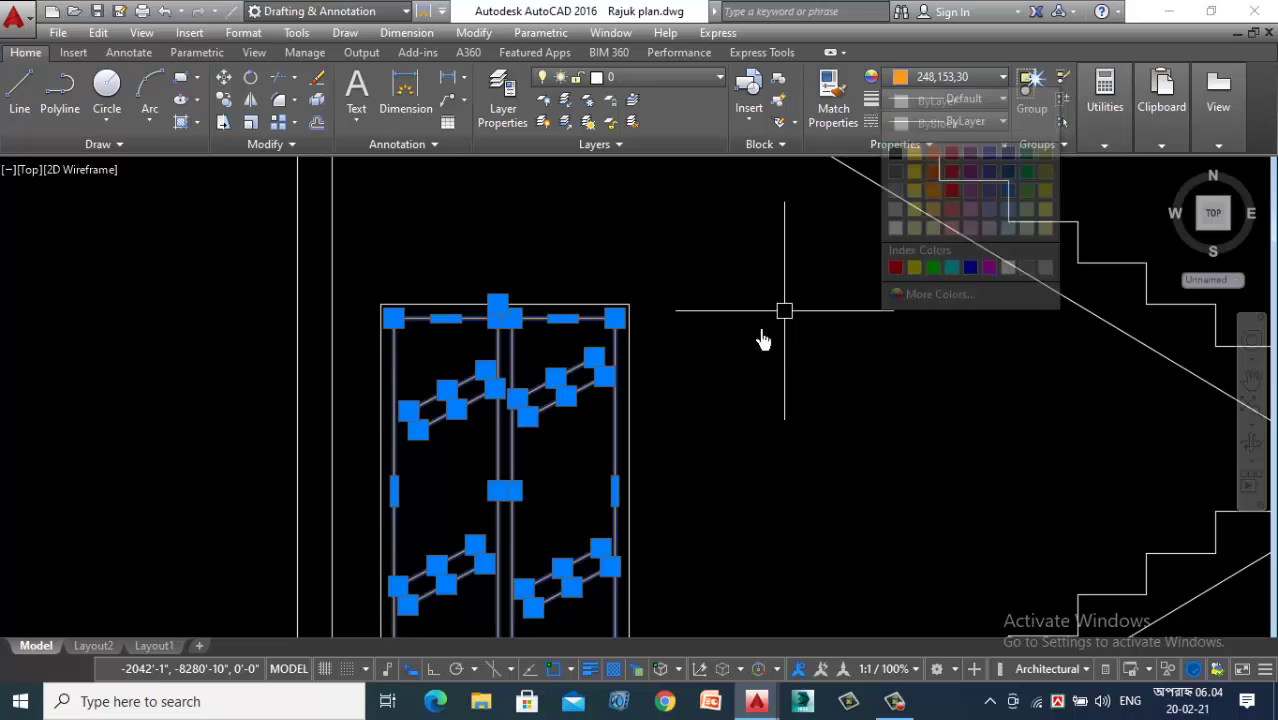
key("Escape")
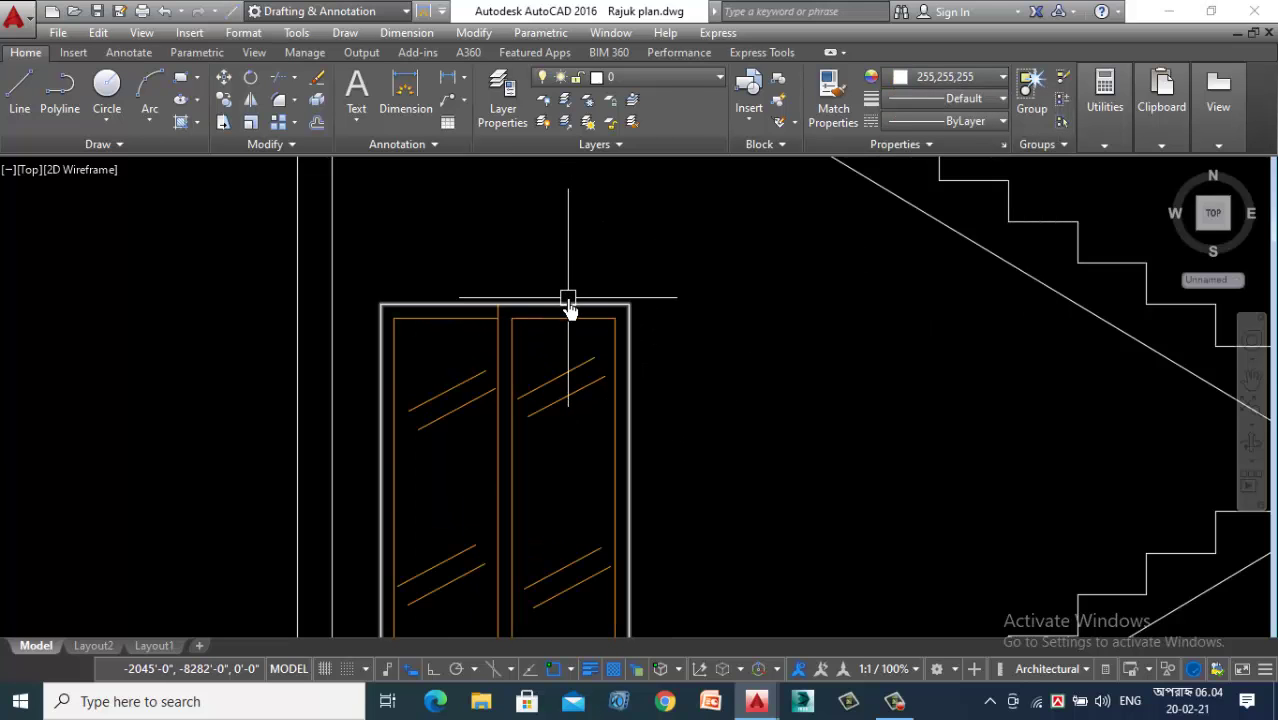
Step: Set the window's outer frame to Green with a 0.014" lineweight
left_click(567, 303)
left_click(980, 80)
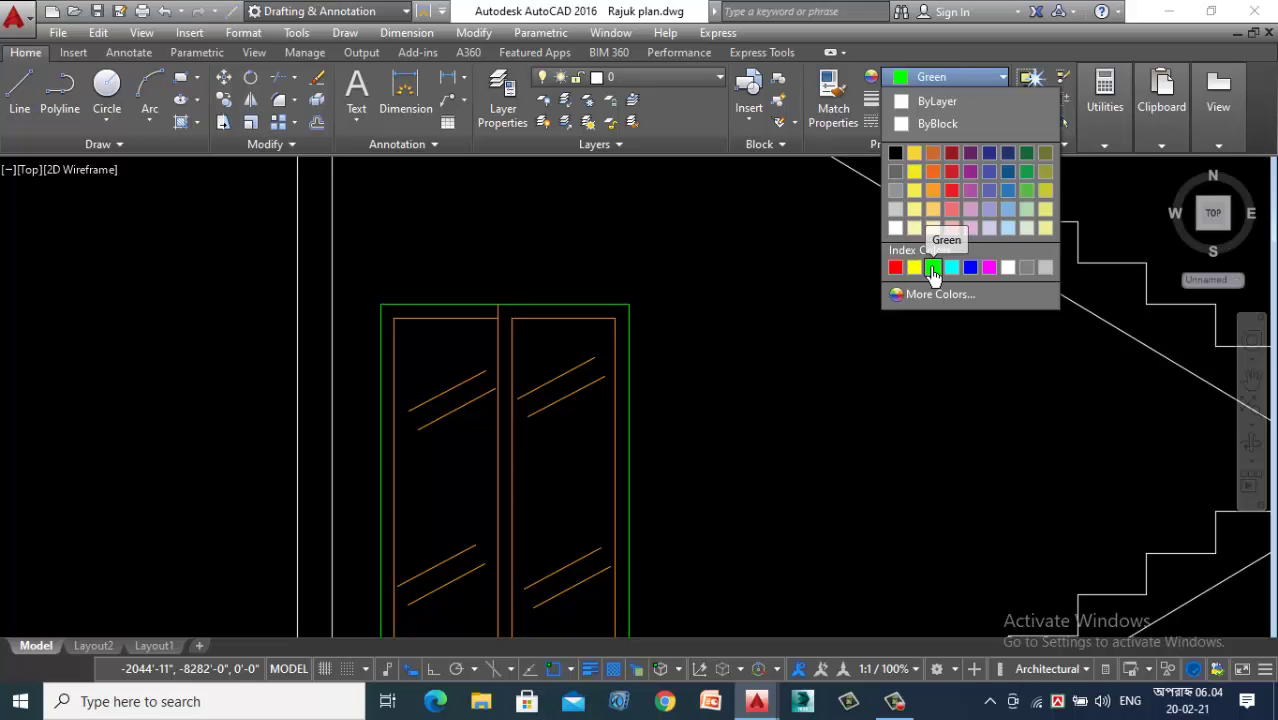
left_click(932, 268)
left_click(960, 98)
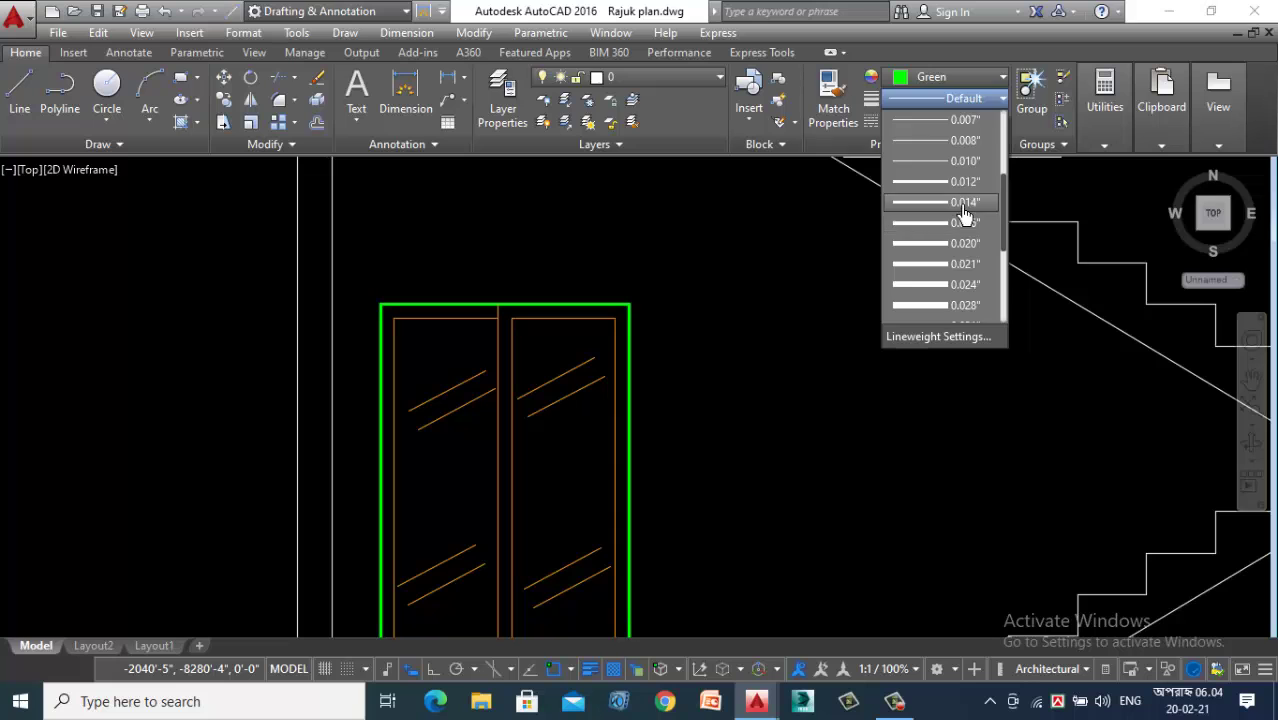
left_click(963, 218)
key("Escape")
scroll(720, 268, "down", 4)
scroll(479, 334, "down", 4)
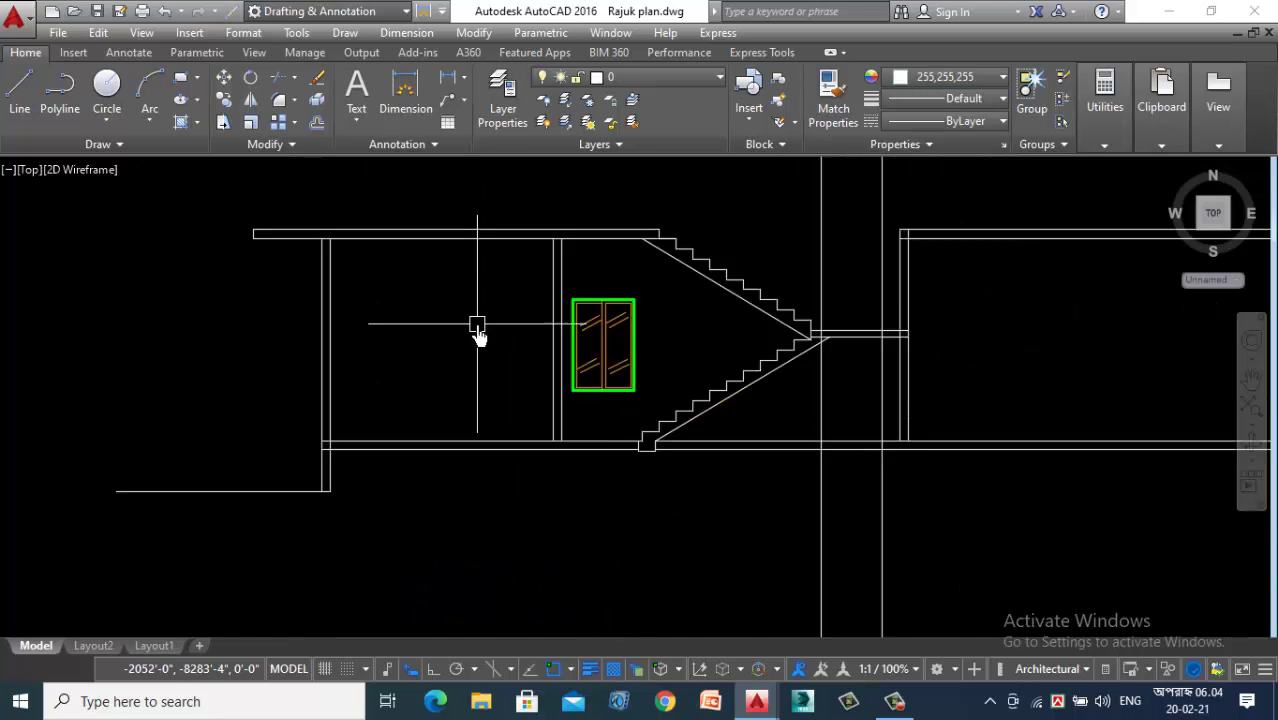
scroll(608, 408, "up", 4)
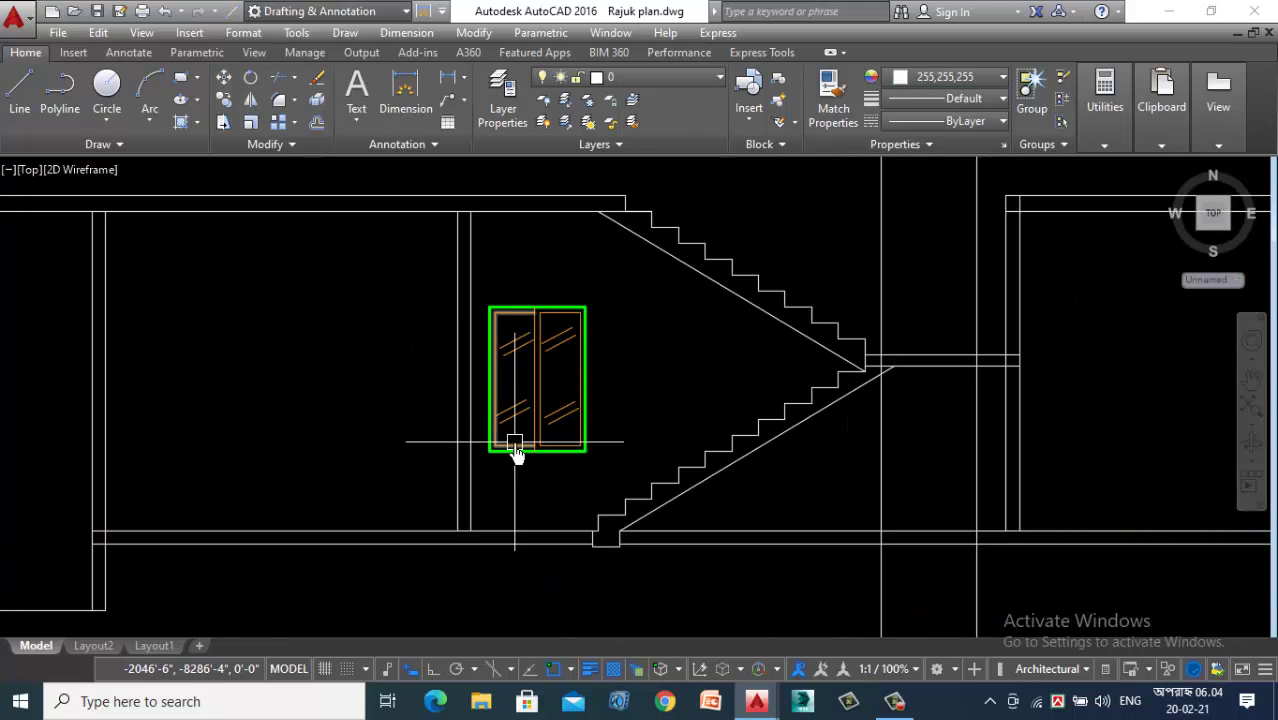
scroll(516, 448, "down", 5)
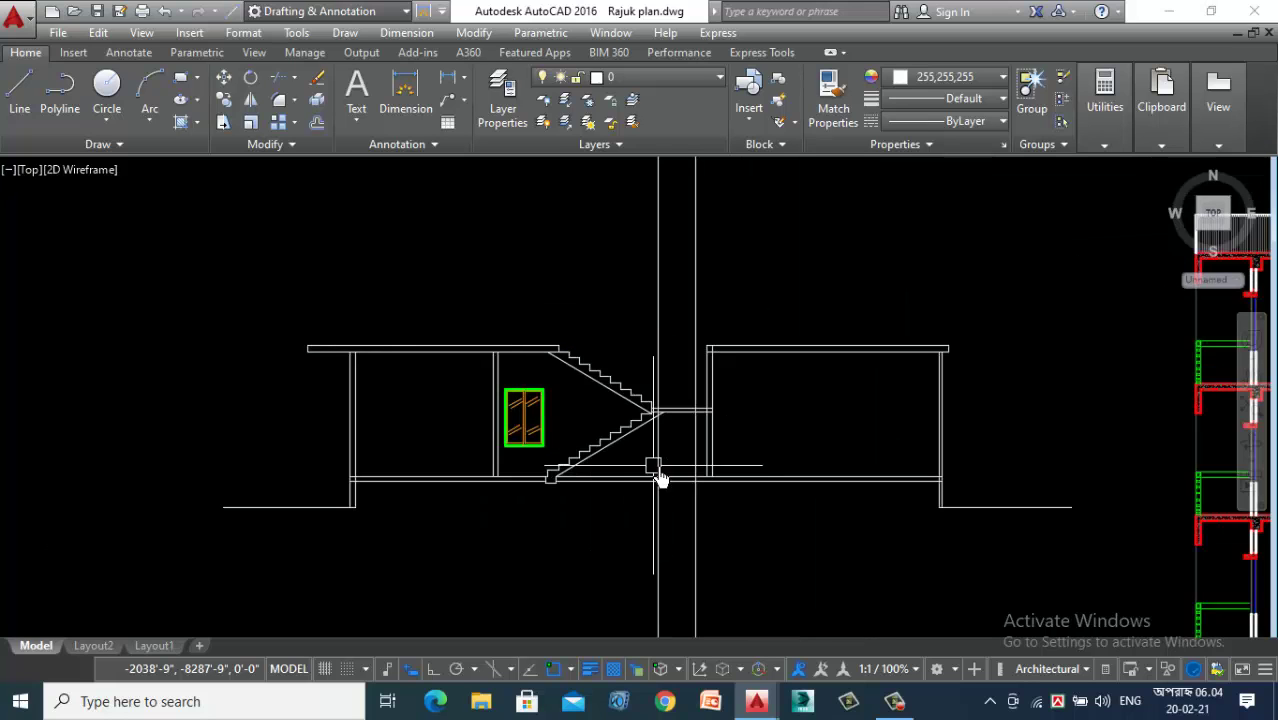
Step: Offset the upper line of the stair landing 2' upward
scroll(655, 480, "up", 3)
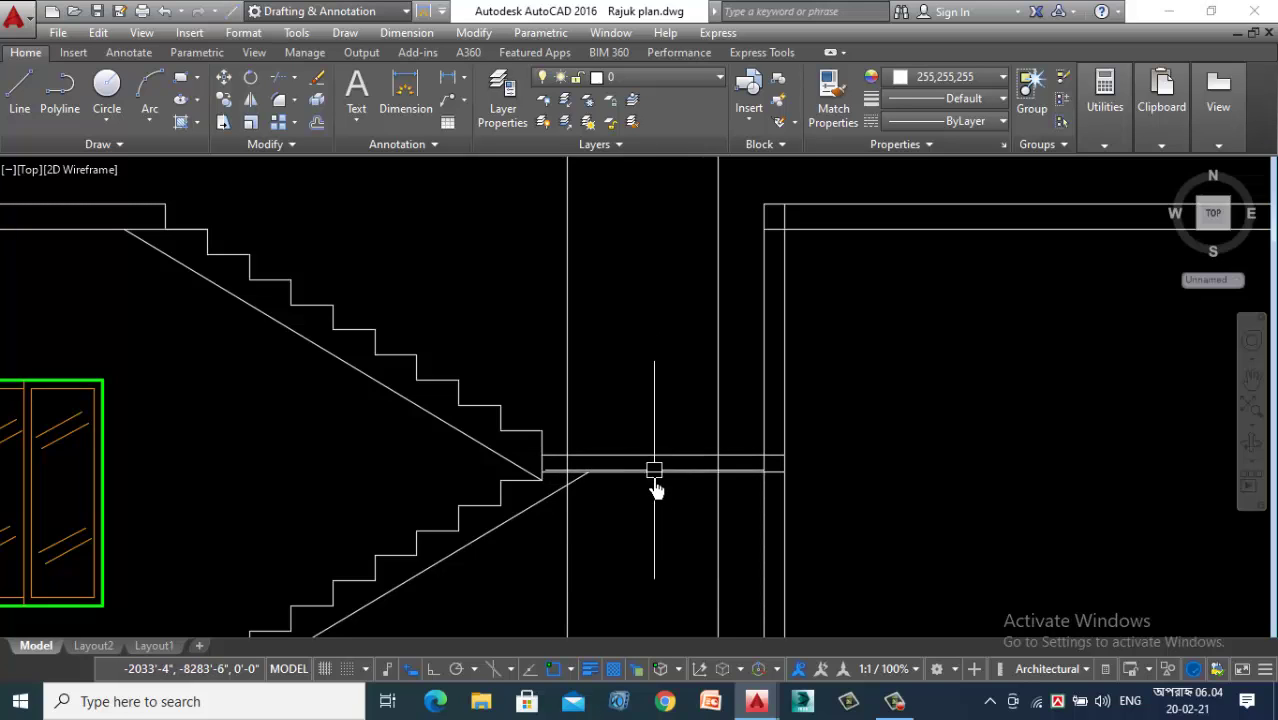
scroll(655, 475, "up", 4)
scroll(645, 485, "down", 2)
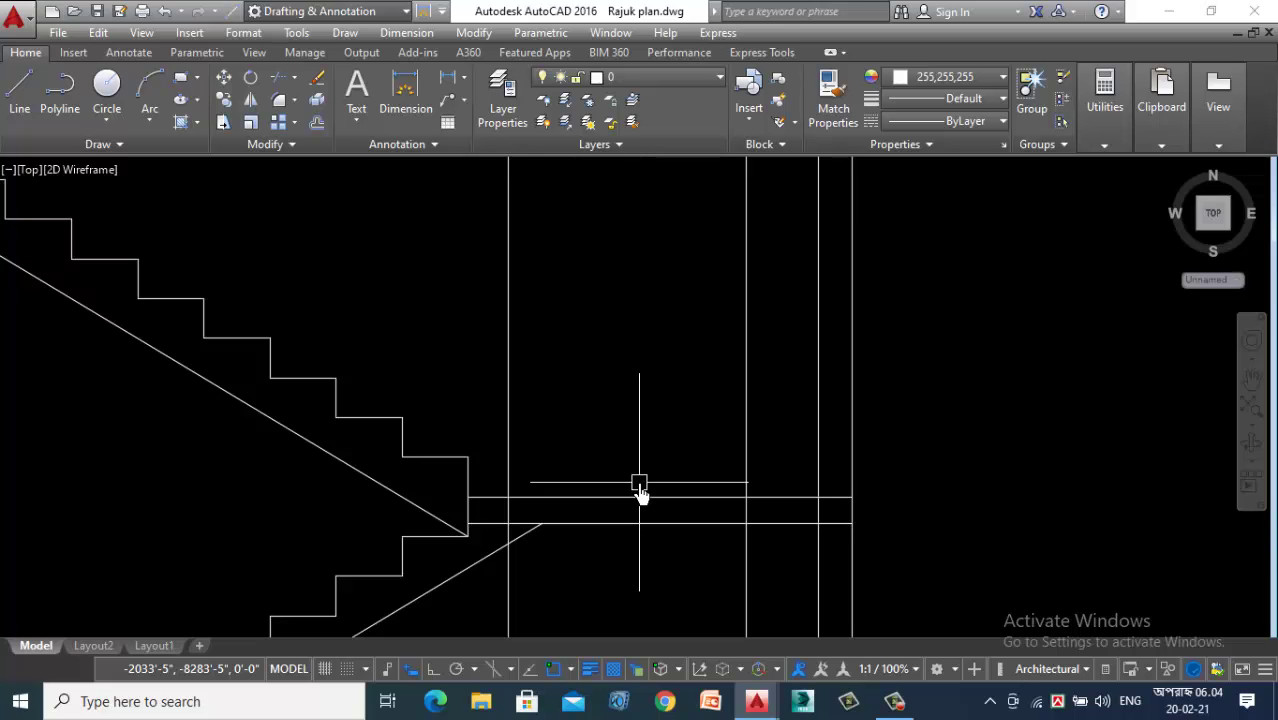
scroll(640, 495, "down", 3)
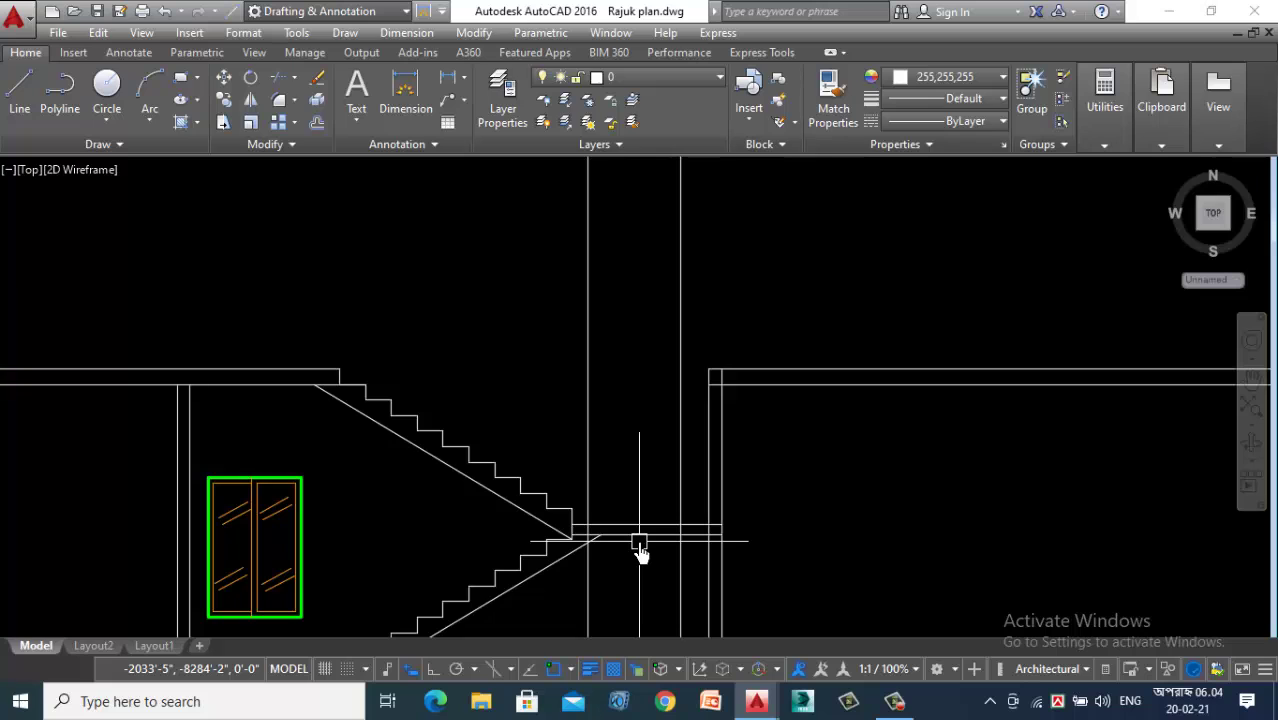
scroll(640, 545, "up", 3)
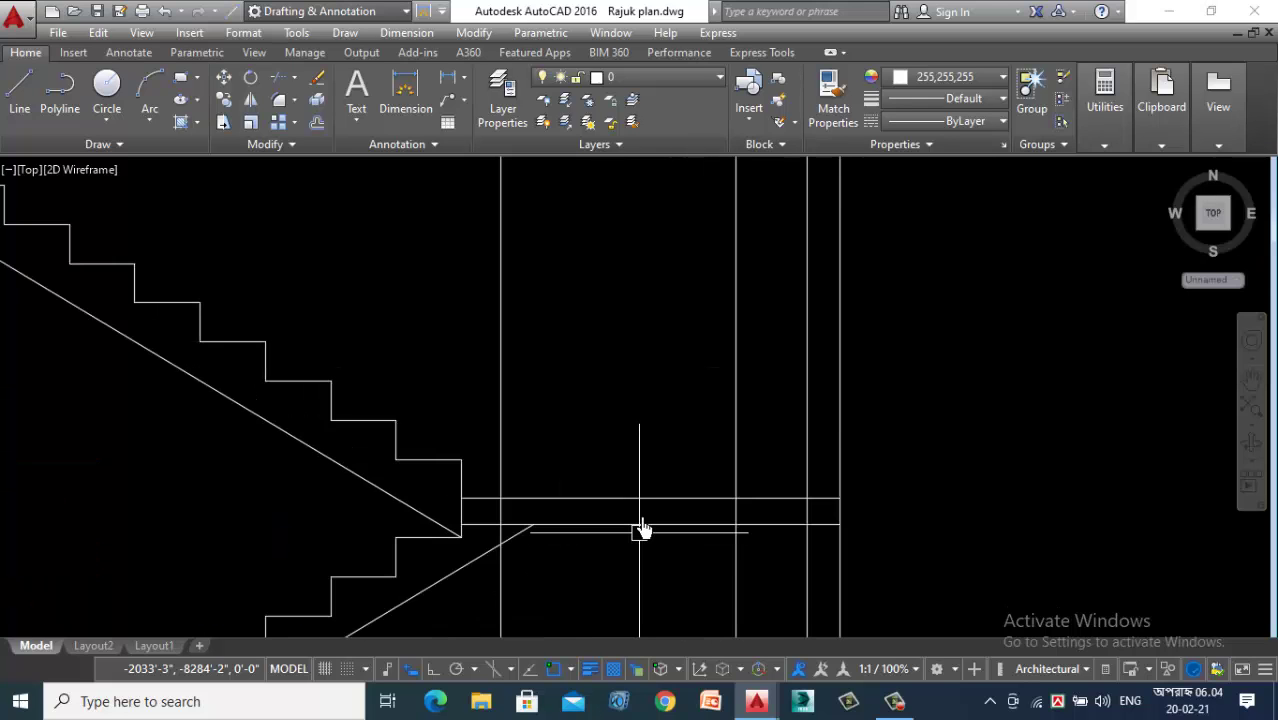
type("o")
key("Return")
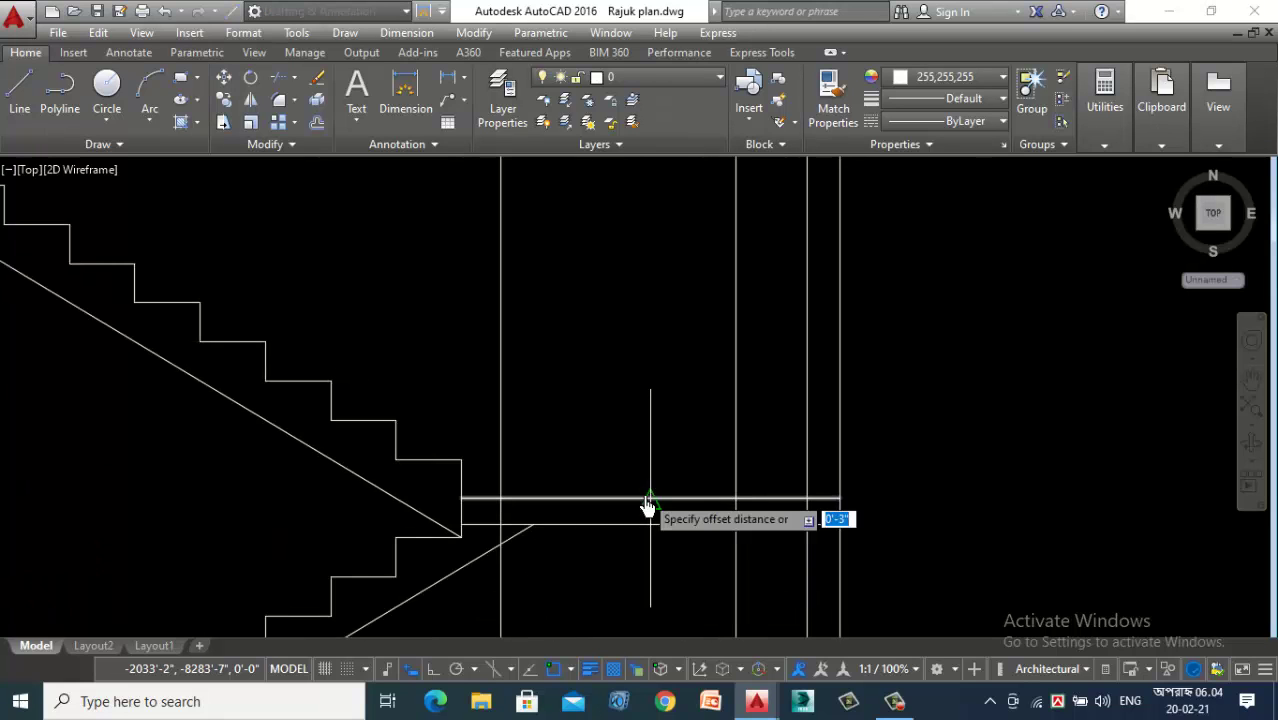
type("2")
key("Return")
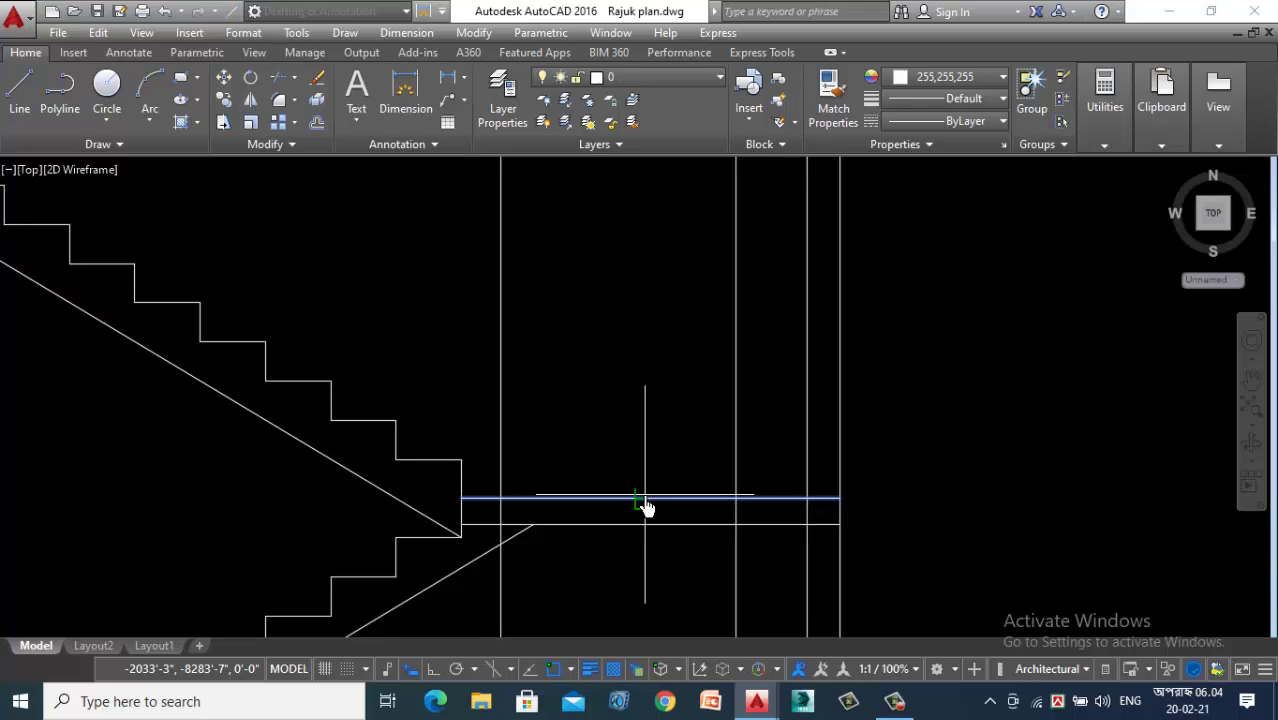
scroll(639, 448, "down", 3)
scroll(633, 368, "up", 2)
key("Escape")
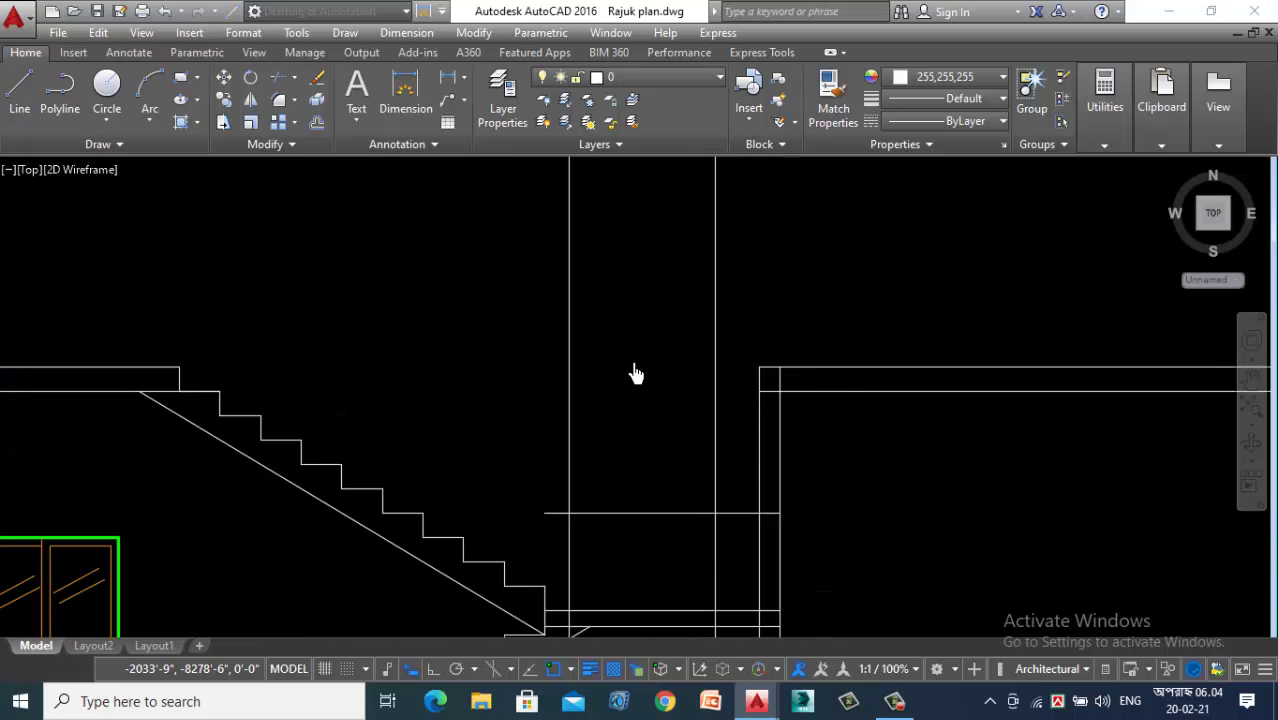
Step: Offset the new horizontal line above the landing 5' upward
key("Return")
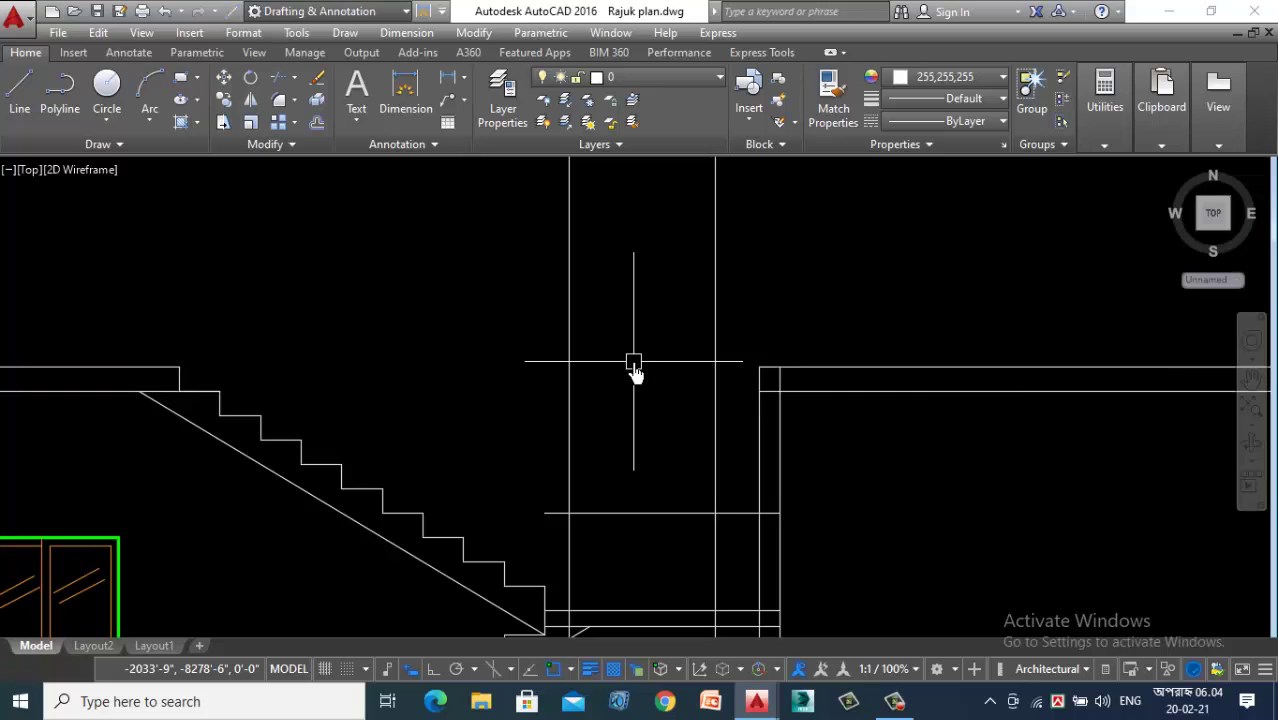
key("Return")
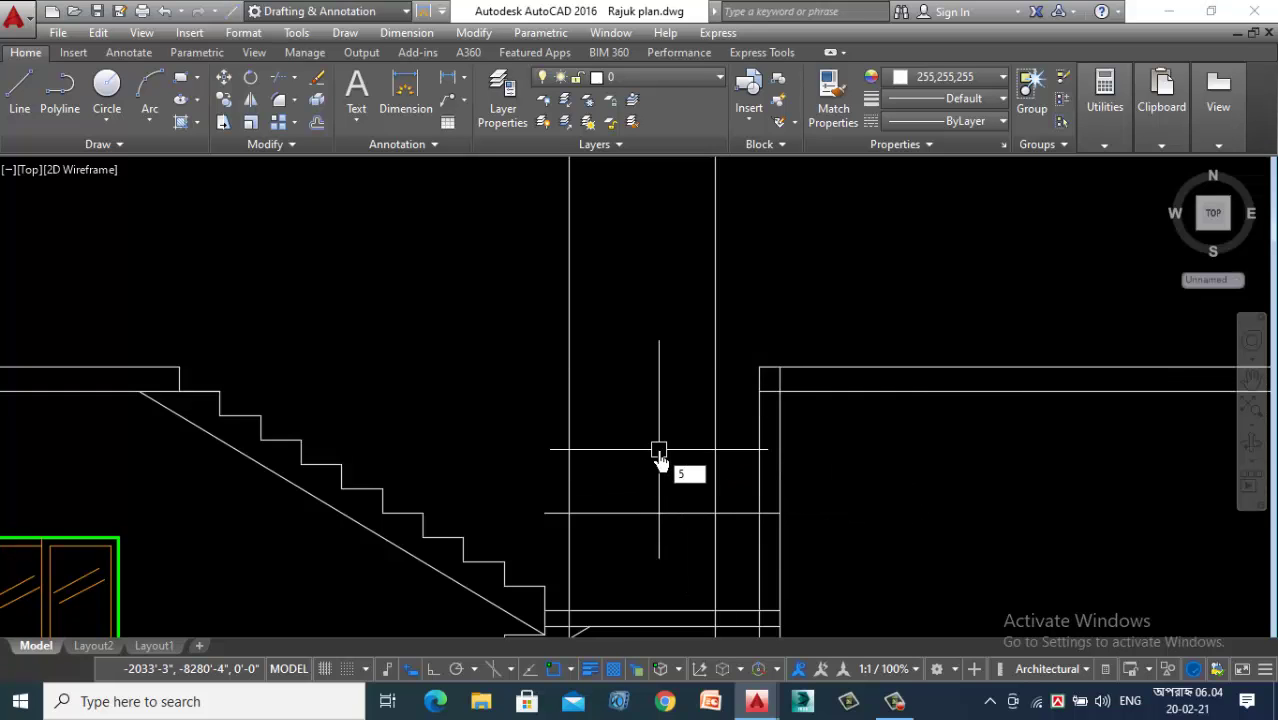
type("5")
key("Return")
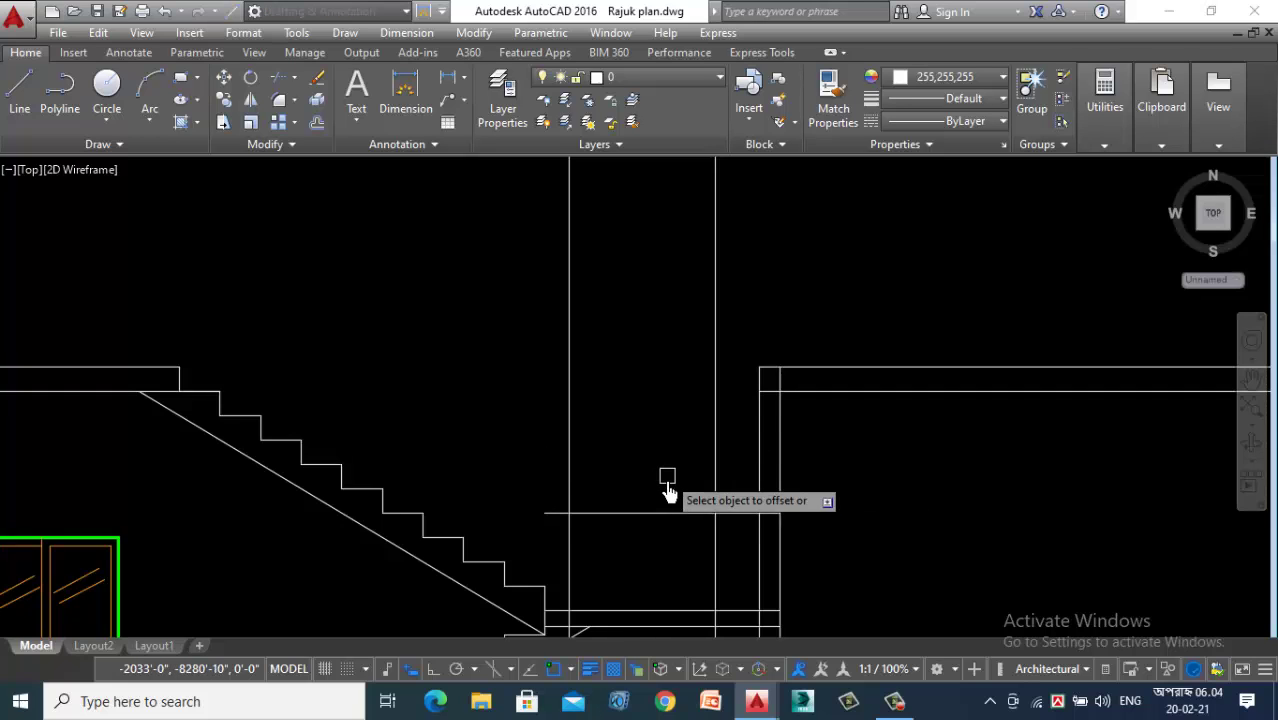
left_click(639, 251)
scroll(653, 410, "down", 2)
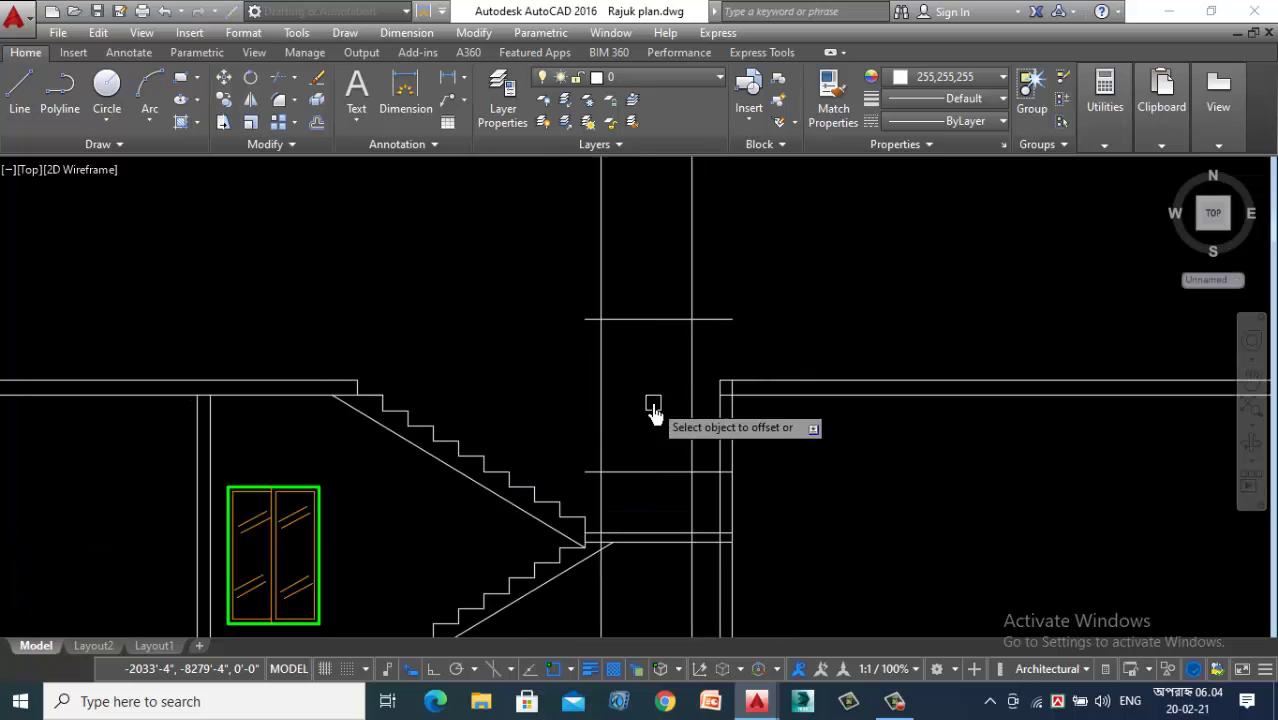
key("Escape")
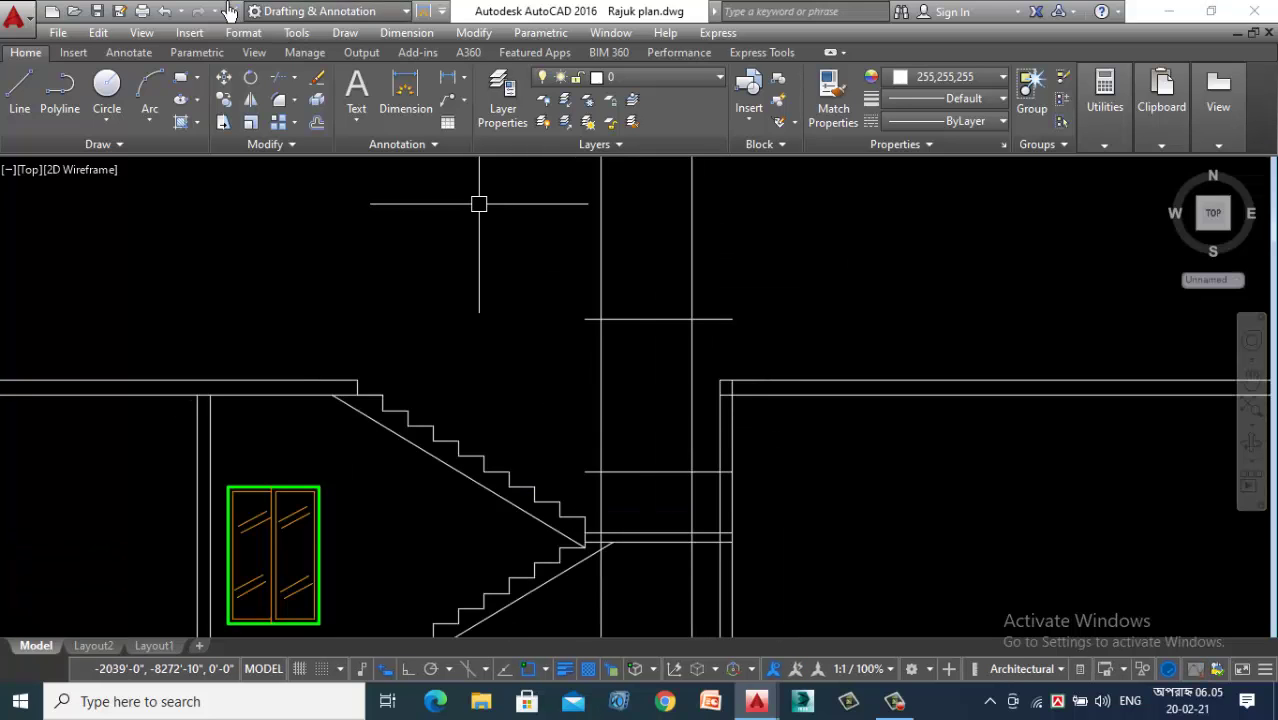
Step: Draw a rectangle between the two vertical guide lines and the two offset horizontal lines above the landing
left_click(189, 84)
scroll(600, 372, "up", 2)
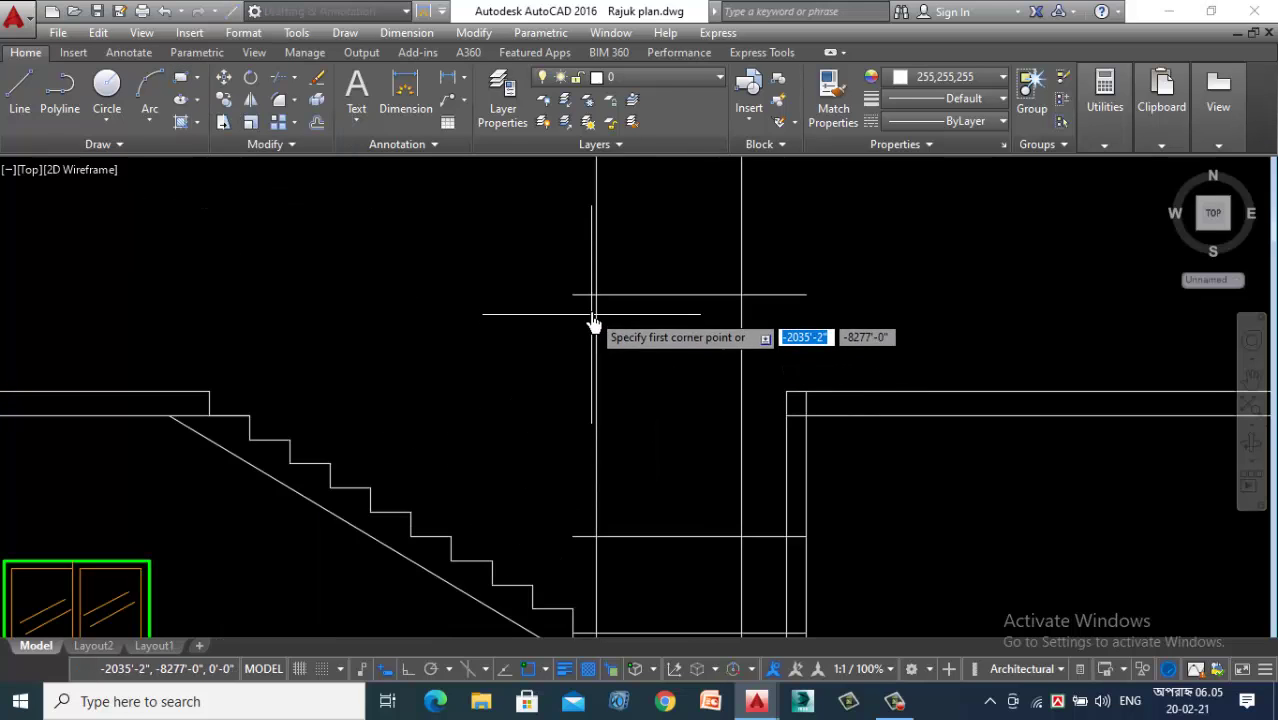
left_click(597, 295)
left_click(746, 548)
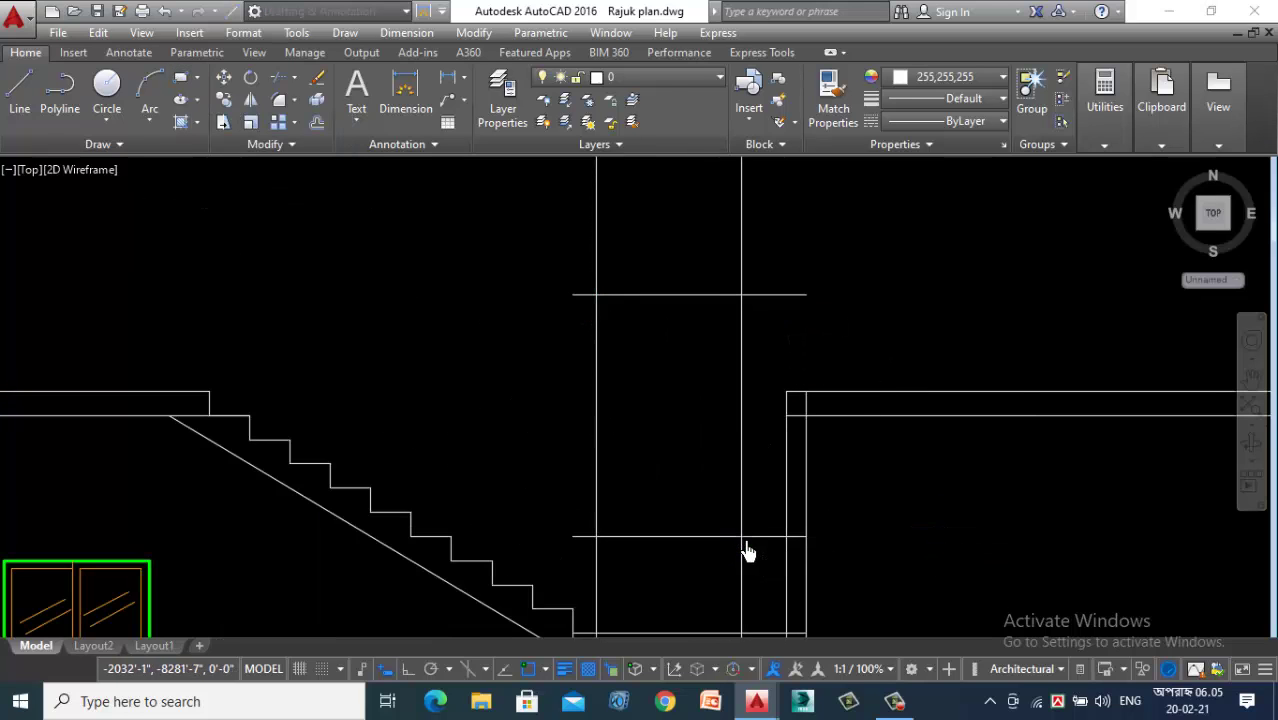
Step: Delete the two vertical and two horizontal guide lines around the new rectangle
left_click(737, 258)
left_click(535, 258)
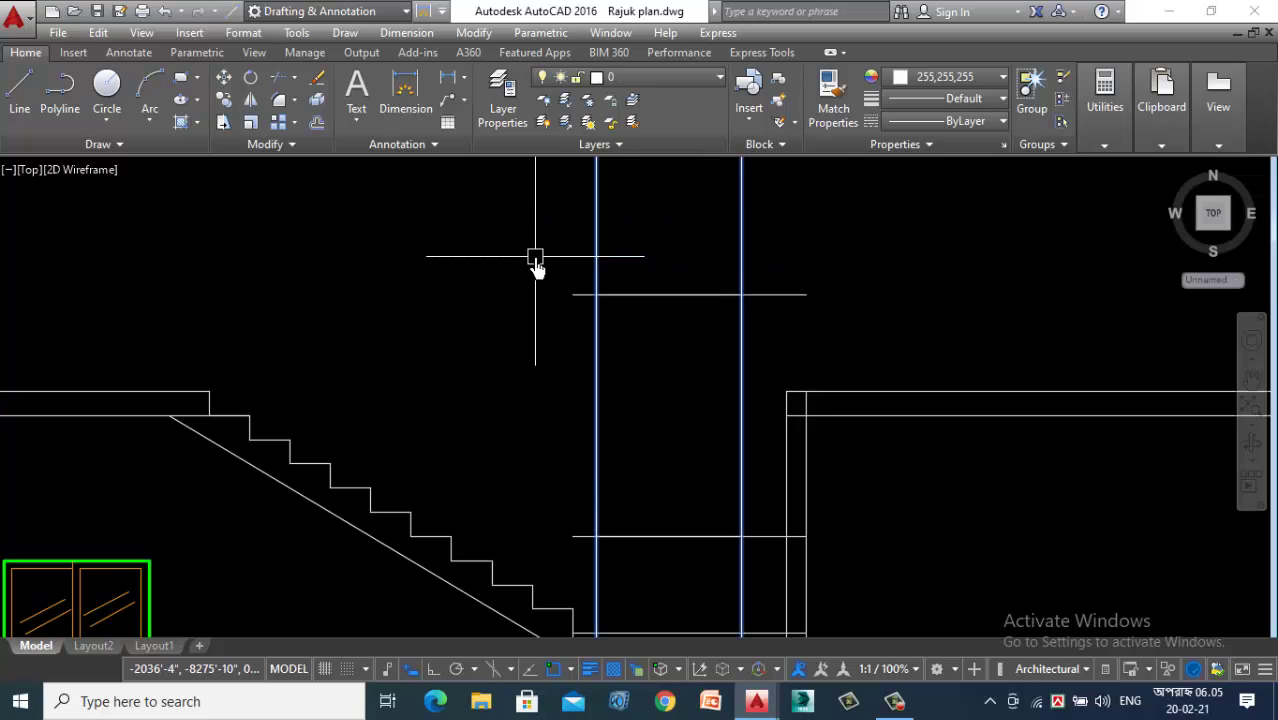
key("Delete")
left_click(827, 266)
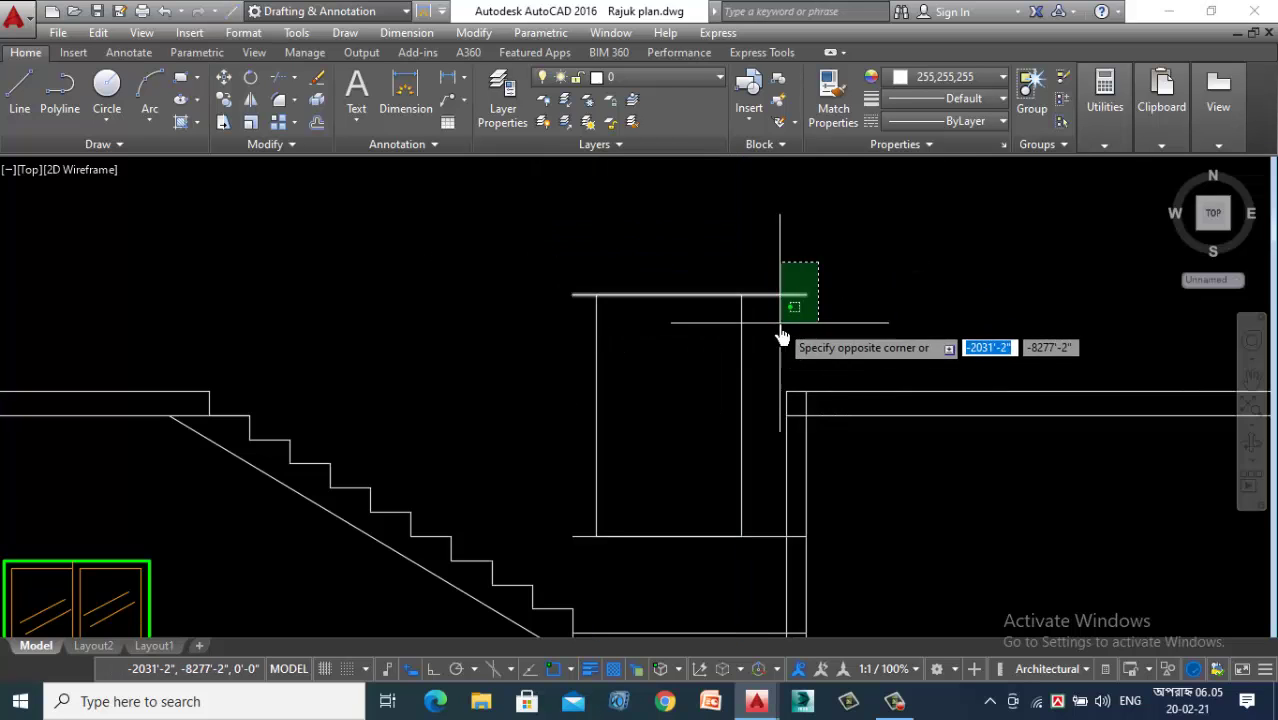
left_click(780, 350)
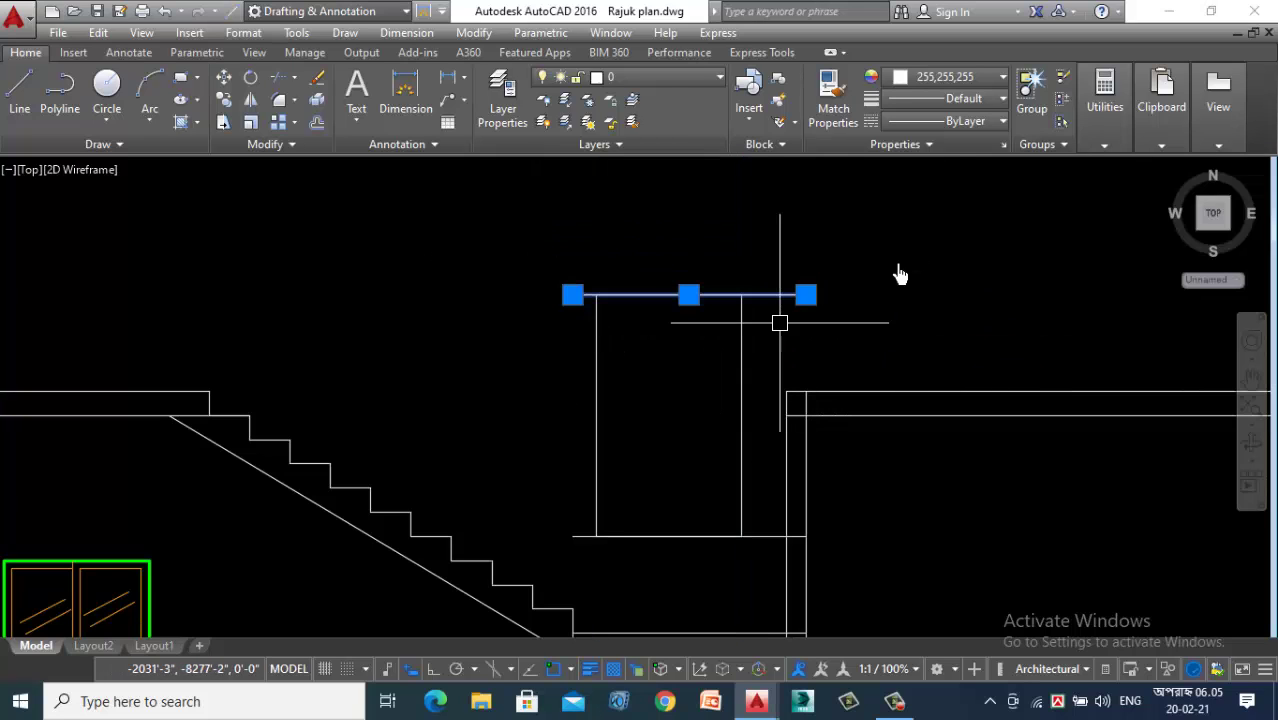
scroll(579, 545, "up", 3)
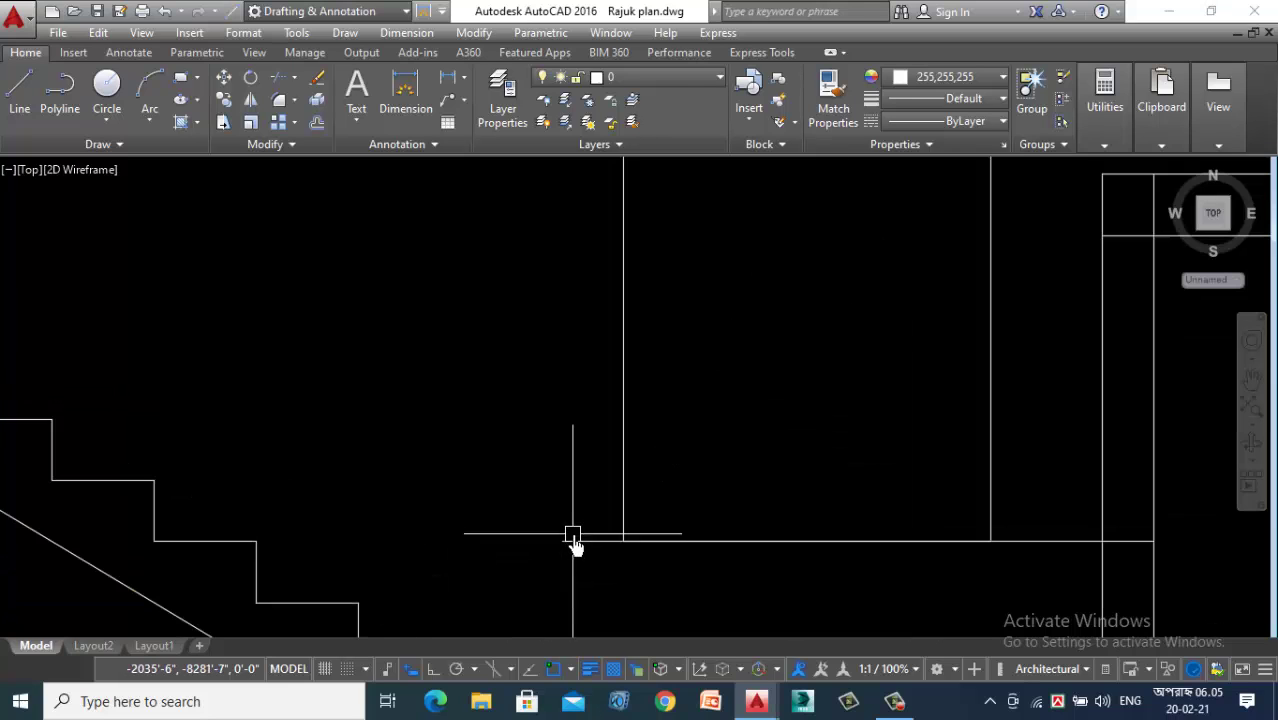
left_click(573, 533)
left_click(548, 560)
key("Escape")
Step: Offset the new window rectangle 2" inward to form the frame
scroll(625, 486, "down", 4)
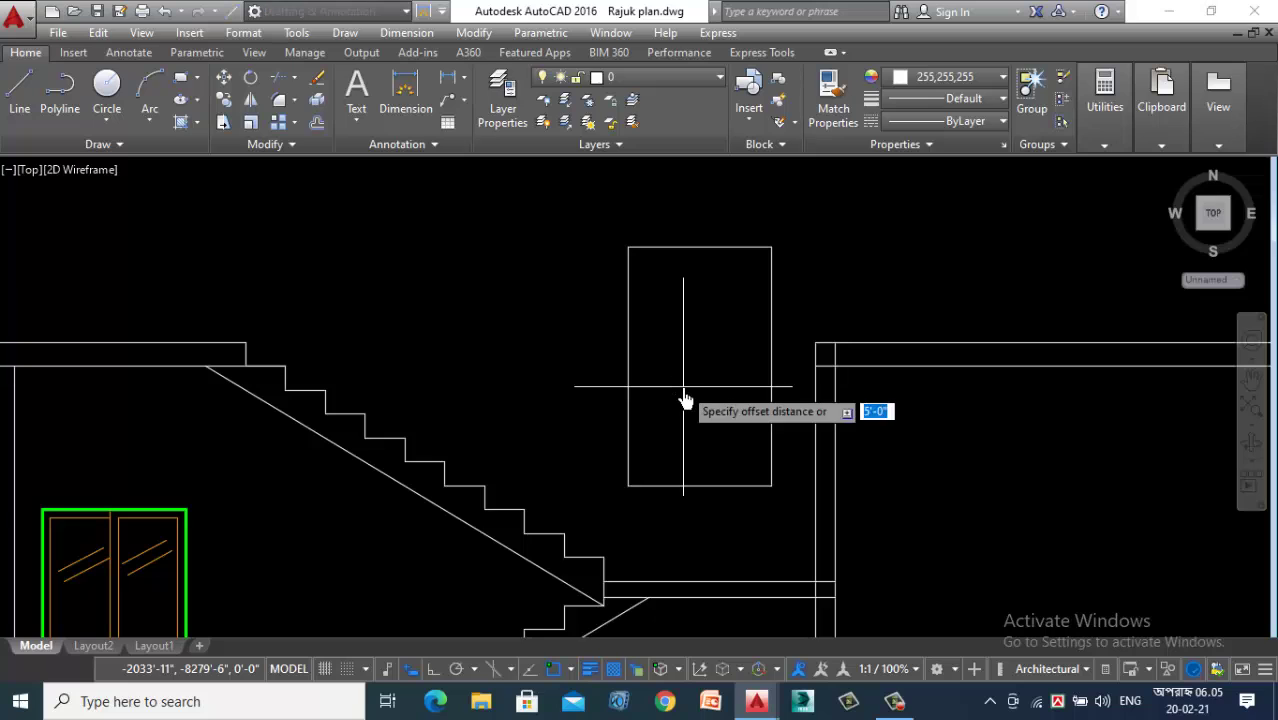
left_click(698, 250)
left_click(688, 335)
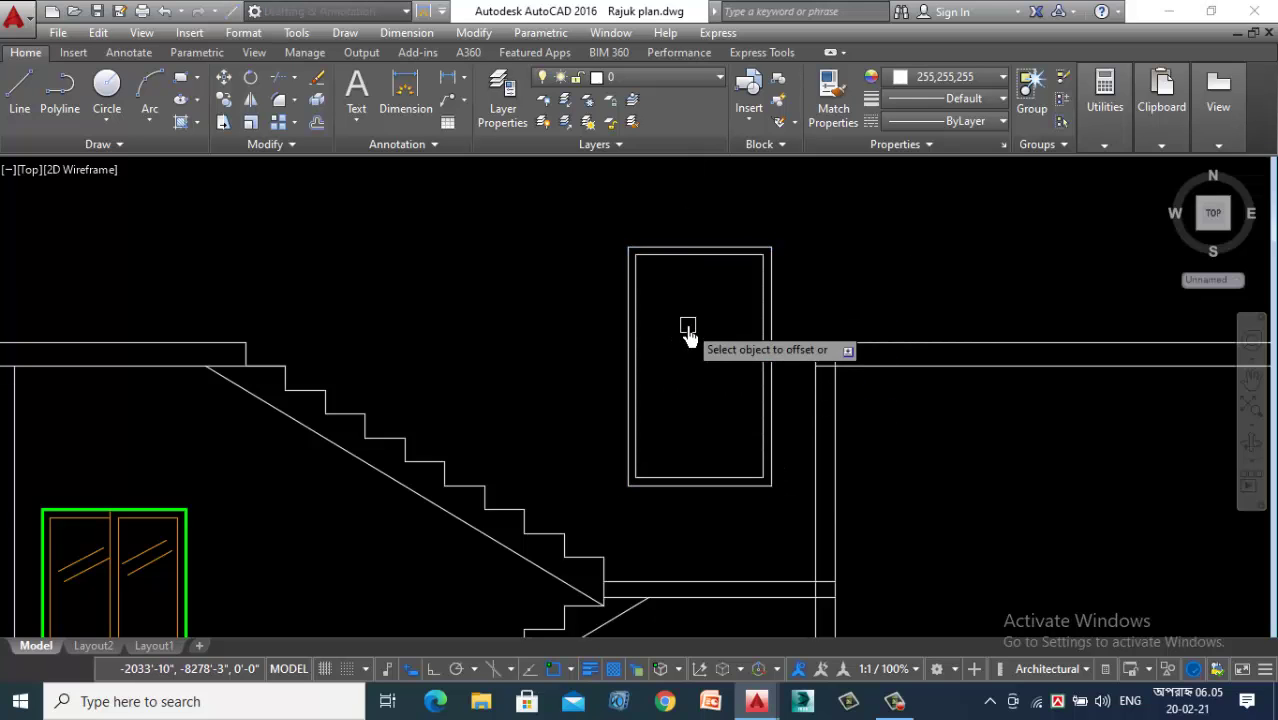
Step: Draw a vertical centre line from the midpoint of the inner frame's upper edge to the midpoint of the outer frame's lower edge
type("l")
key("Return")
scroll(680, 232, "up", 2)
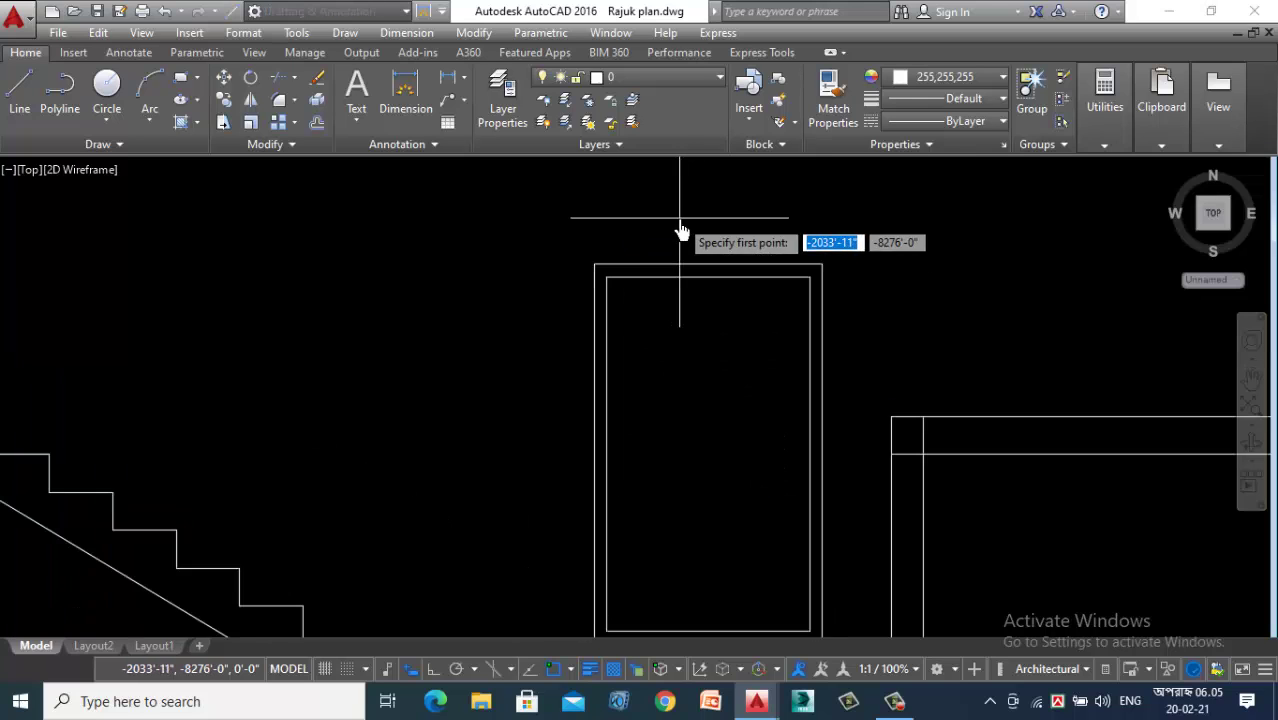
left_click(705, 278)
scroll(736, 380, "down", 4)
scroll(725, 485, "up", 4)
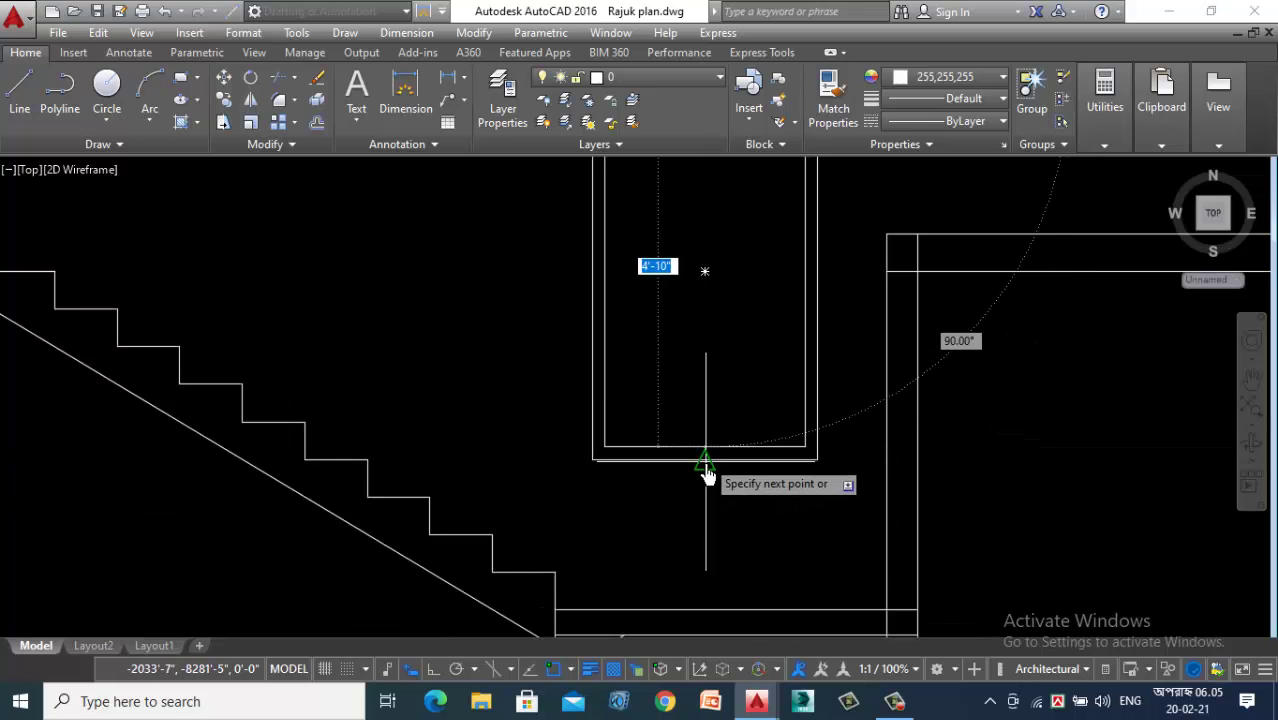
left_click(706, 460)
key("Escape")
scroll(724, 414, "down", 1)
scroll(724, 316, "up", 1)
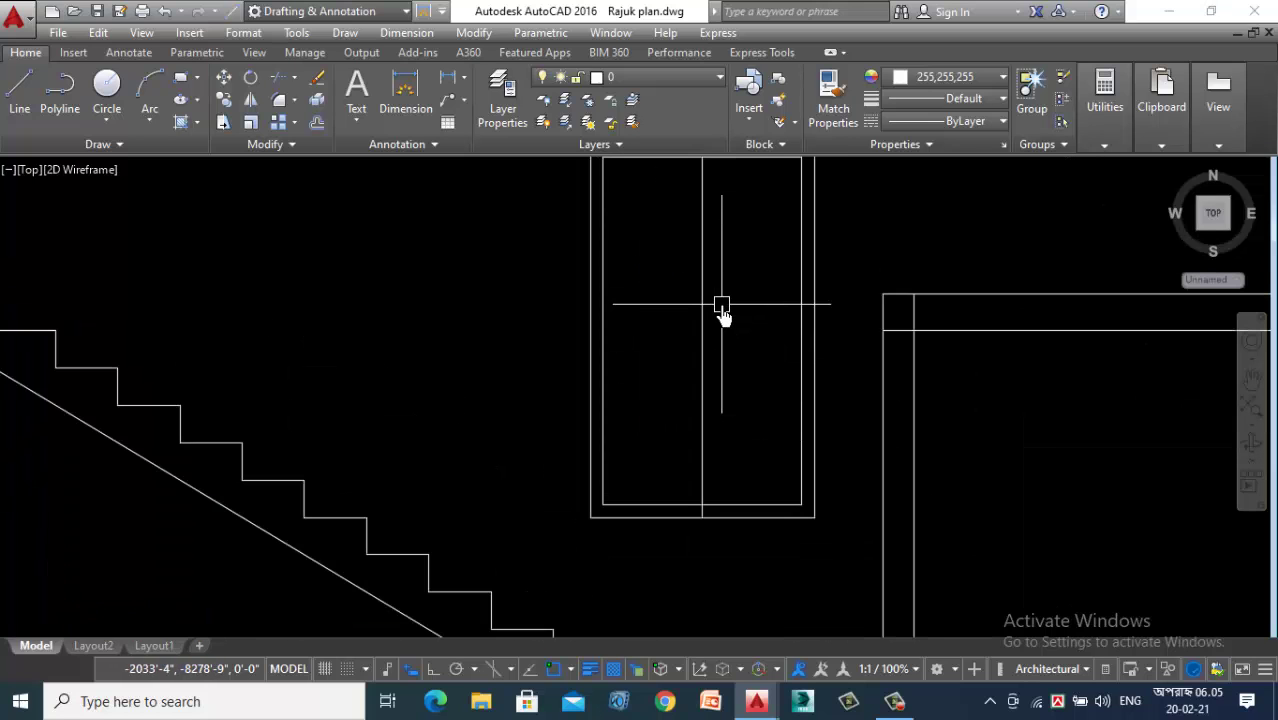
Step: Offset the vertical centre line of the window above the landing to both sides
key("Return")
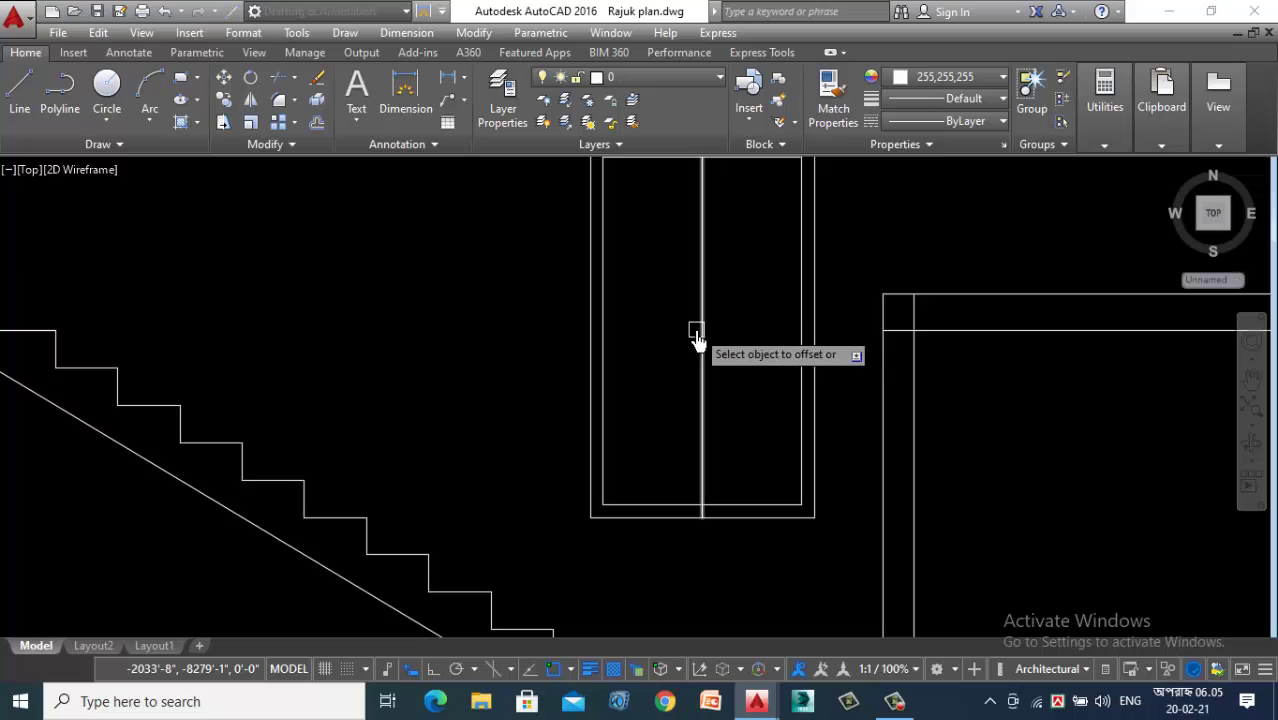
left_click(697, 340)
left_click(556, 346)
scroll(545, 382, "up", 3)
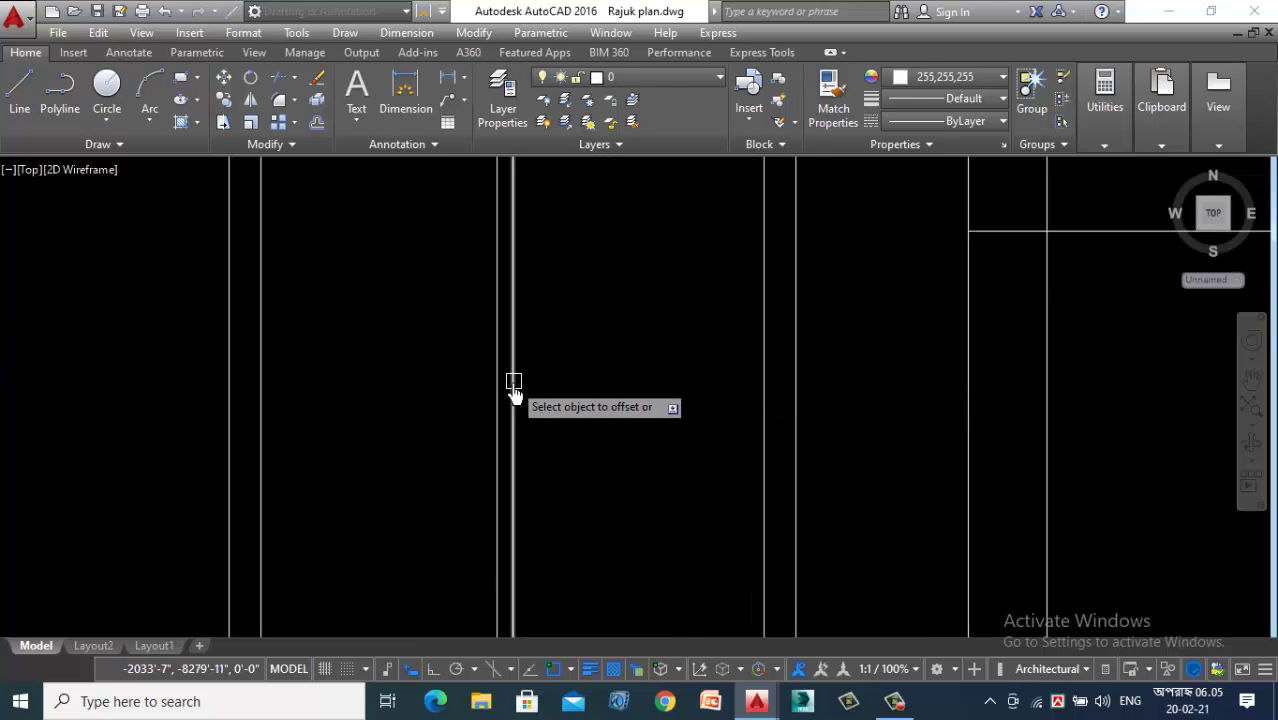
key("Escape")
Step: Delete the original centre line between the two offset mullion lines of the window above the landing
scroll(510, 386, "up", 2)
left_click(531, 357)
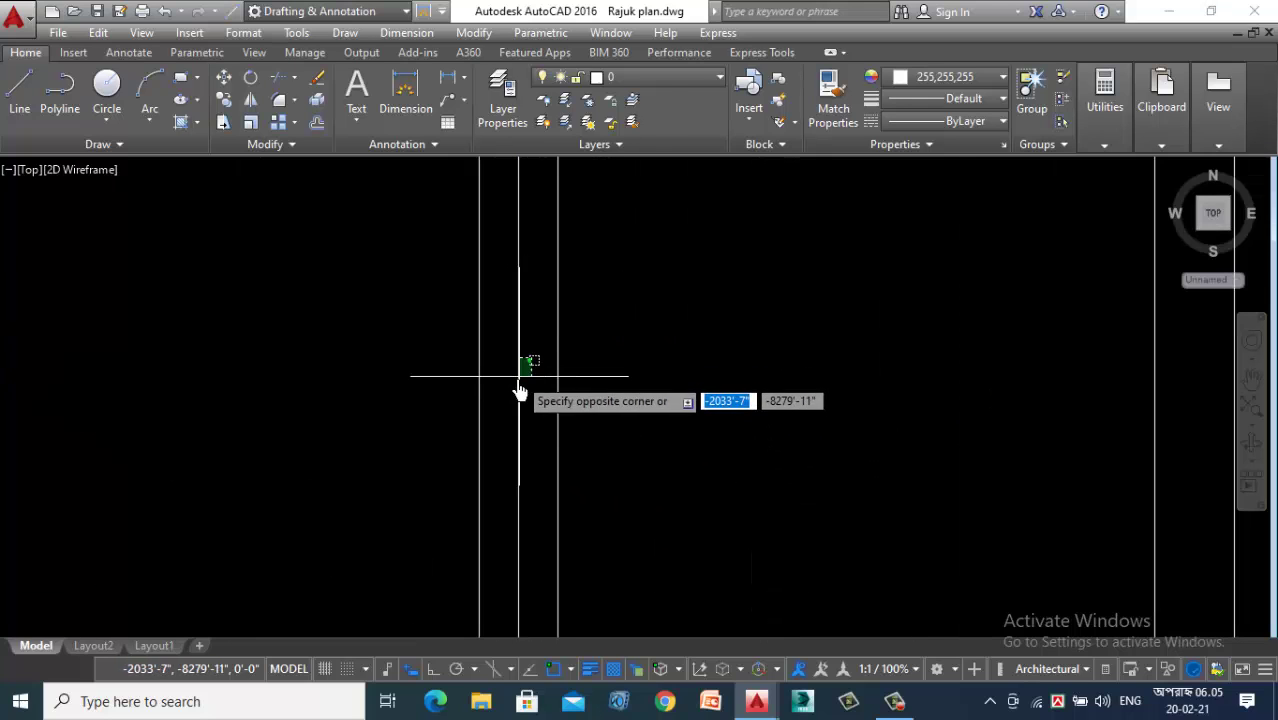
left_click(514, 381)
scroll(514, 388, "down", 5)
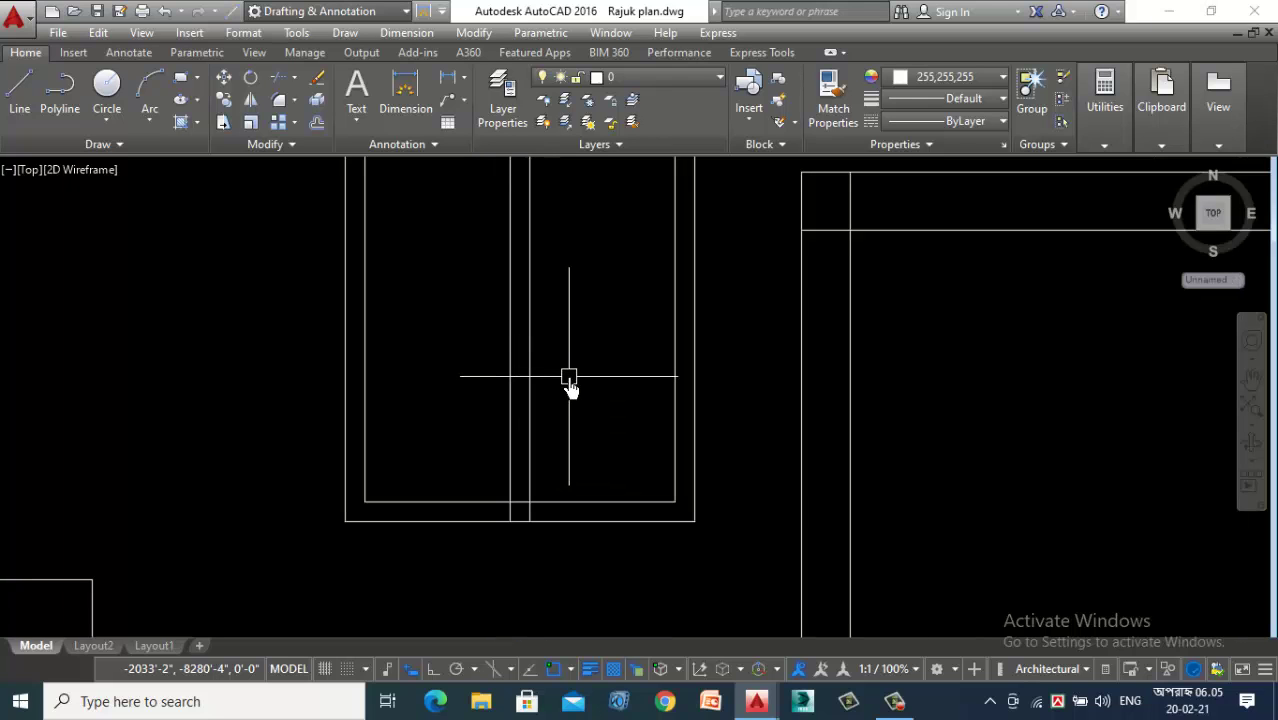
Step: At the window's lower end, trim the right mullion line below the inner frame and the inner frame's edge between the mullion lines
type("tr")
key("Return")
key("Return")
scroll(538, 507, "up", 4)
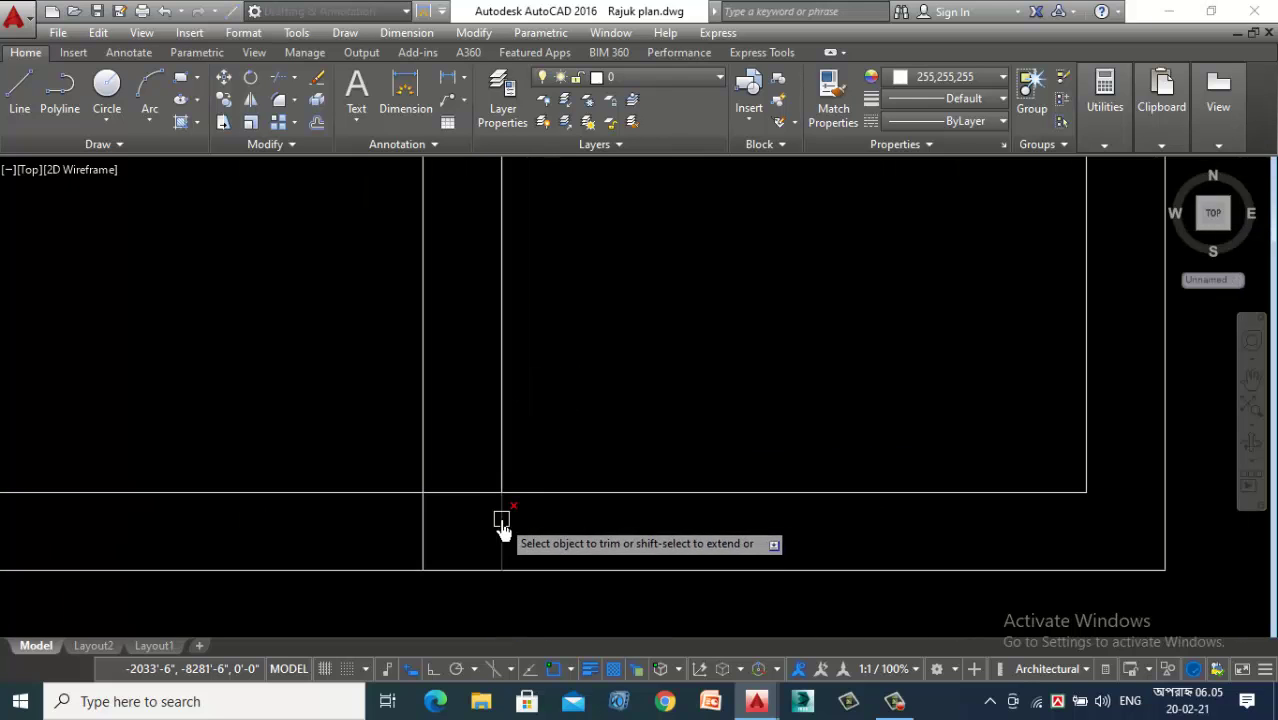
left_click(502, 520)
left_click(468, 495)
scroll(502, 585, "down", 1)
scroll(508, 414, "down", 2)
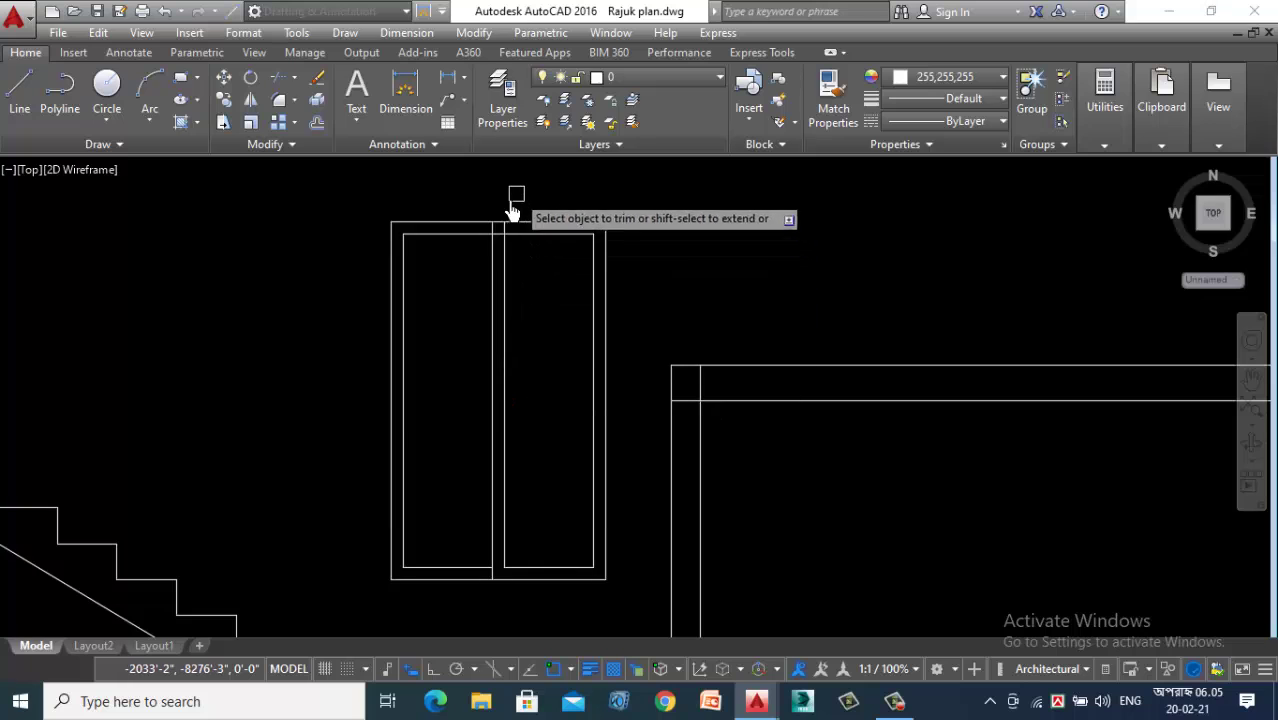
Step: At the window's upper end, trim the right mullion line above the inner frame and the inner frame's edge between the mullion lines
scroll(491, 240, "up", 5)
left_click(500, 355)
left_click(462, 419)
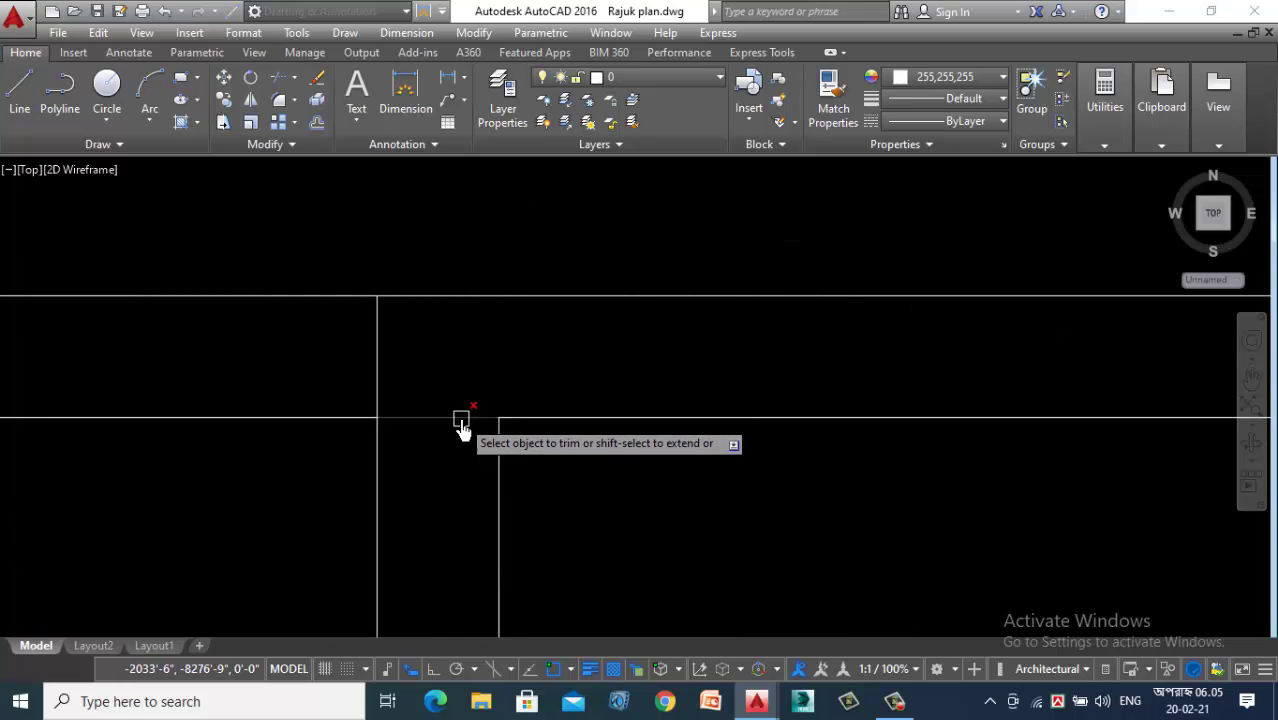
scroll(542, 200, "down", 4)
key("Escape")
scroll(603, 312, "down", 4)
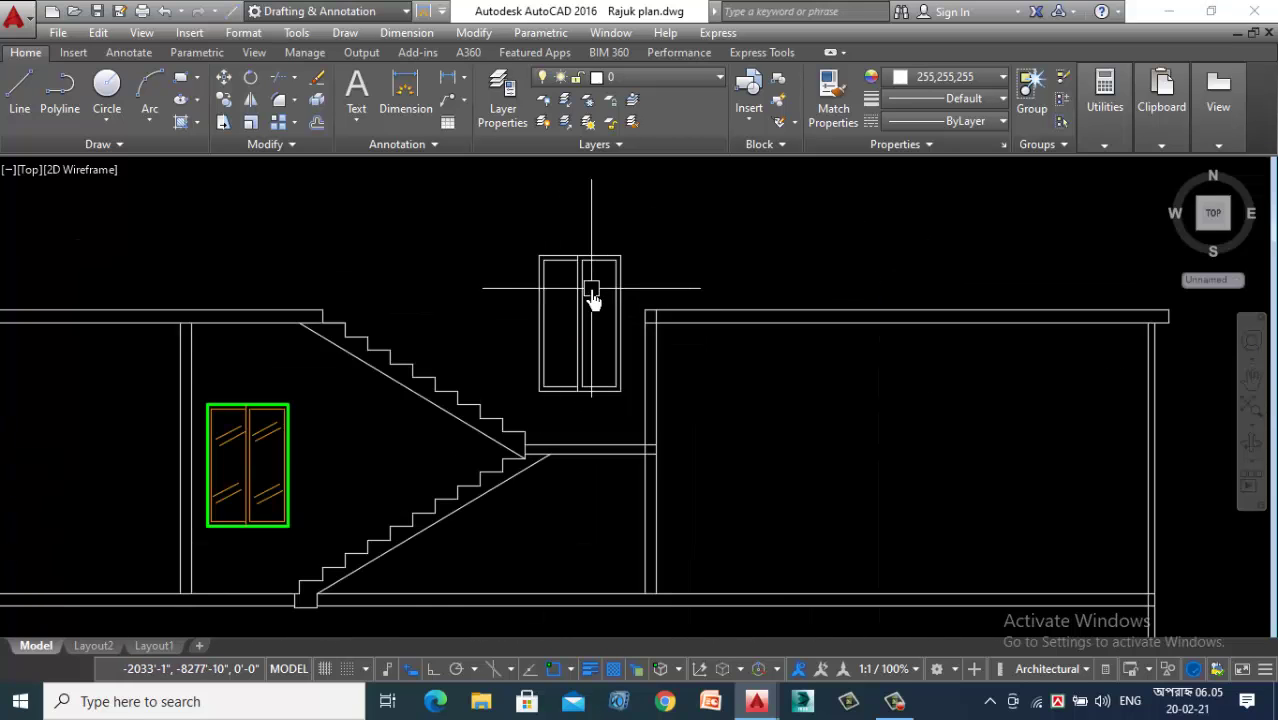
Step: Draw a slanted glass line about 8" long in the upper part of the window's left pane
scroll(594, 285, "up", 6)
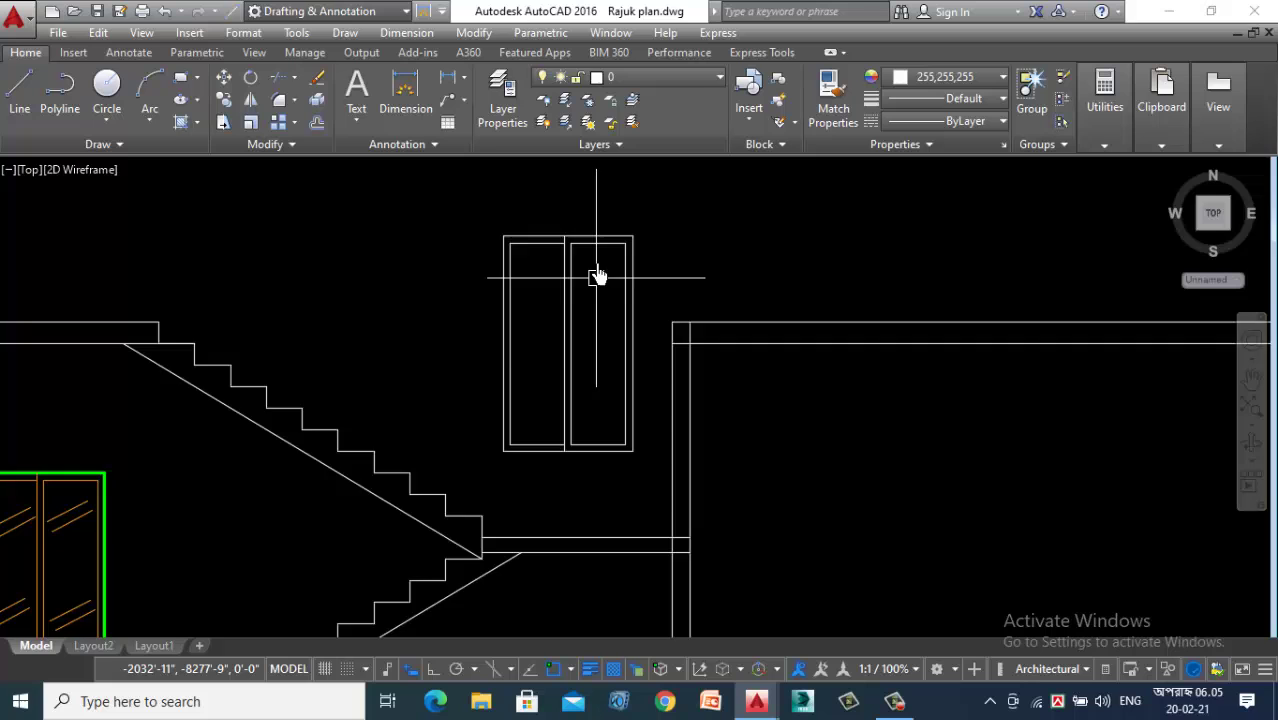
left_click(19, 88)
scroll(491, 362, "up", 3)
left_click(505, 287)
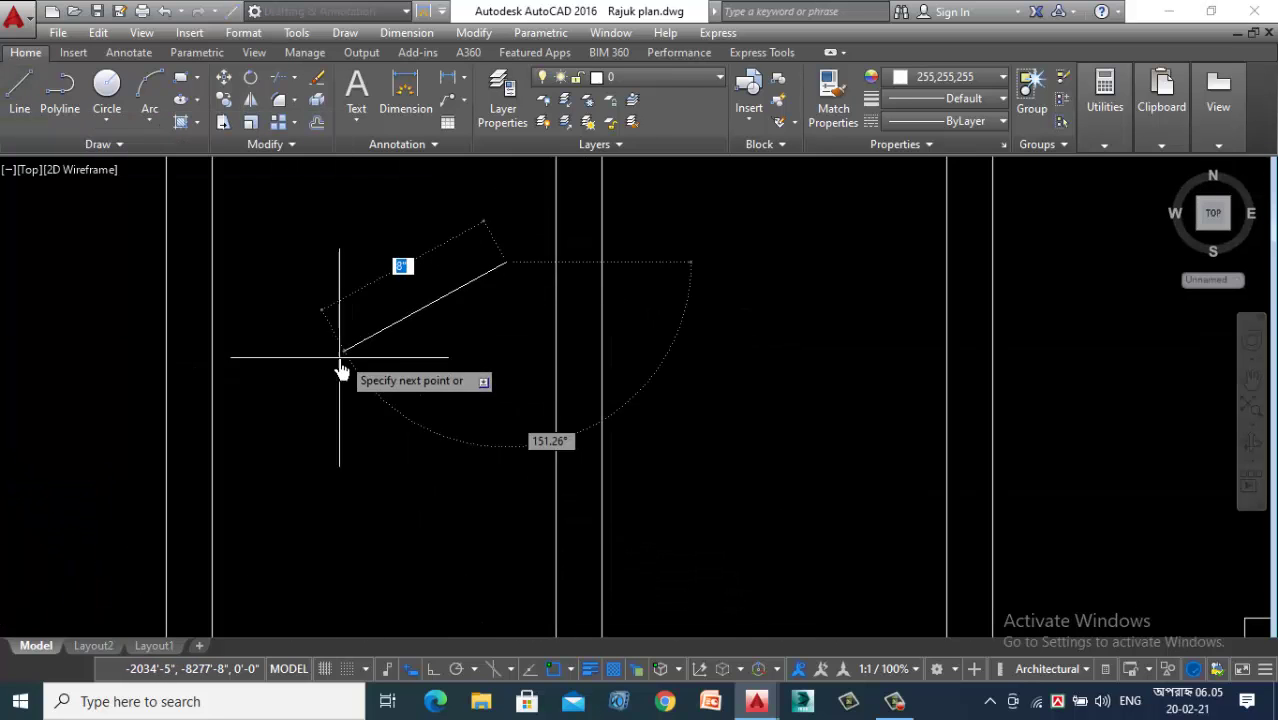
scroll(330, 350, "down", 3)
key("Escape")
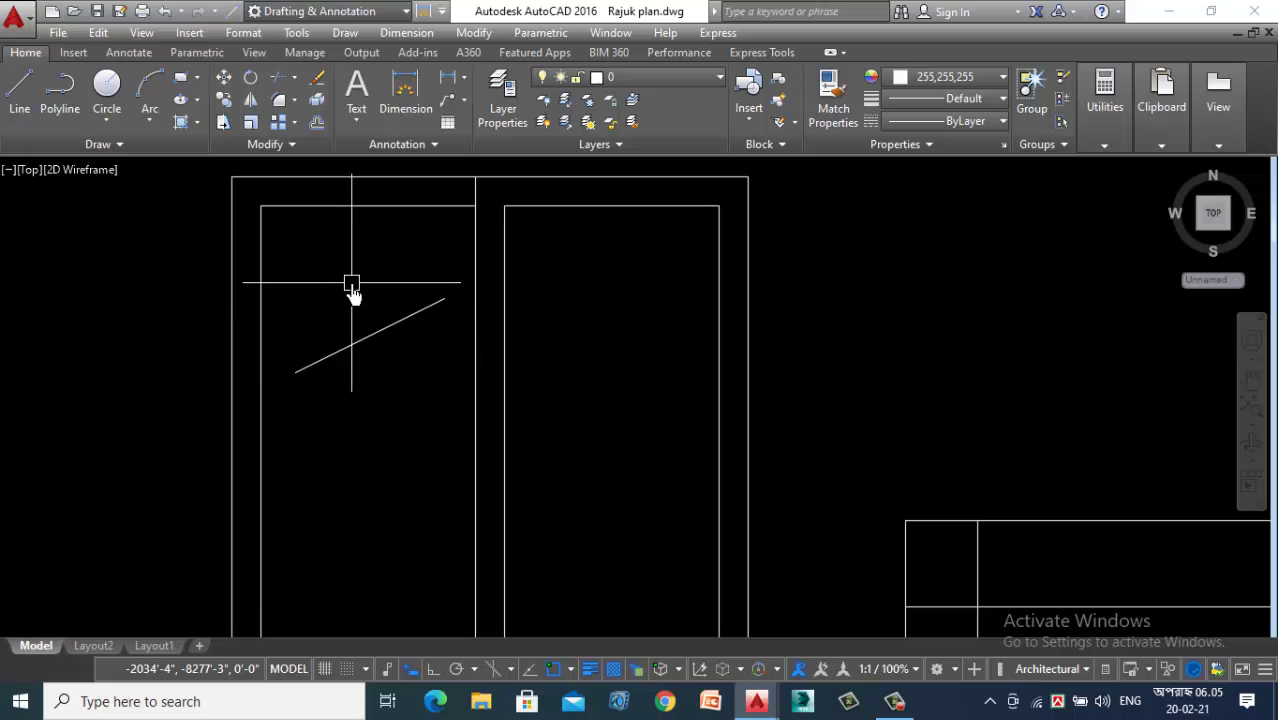
Step: Offset the slanted glass line downward to form a parallel pair
key("Return")
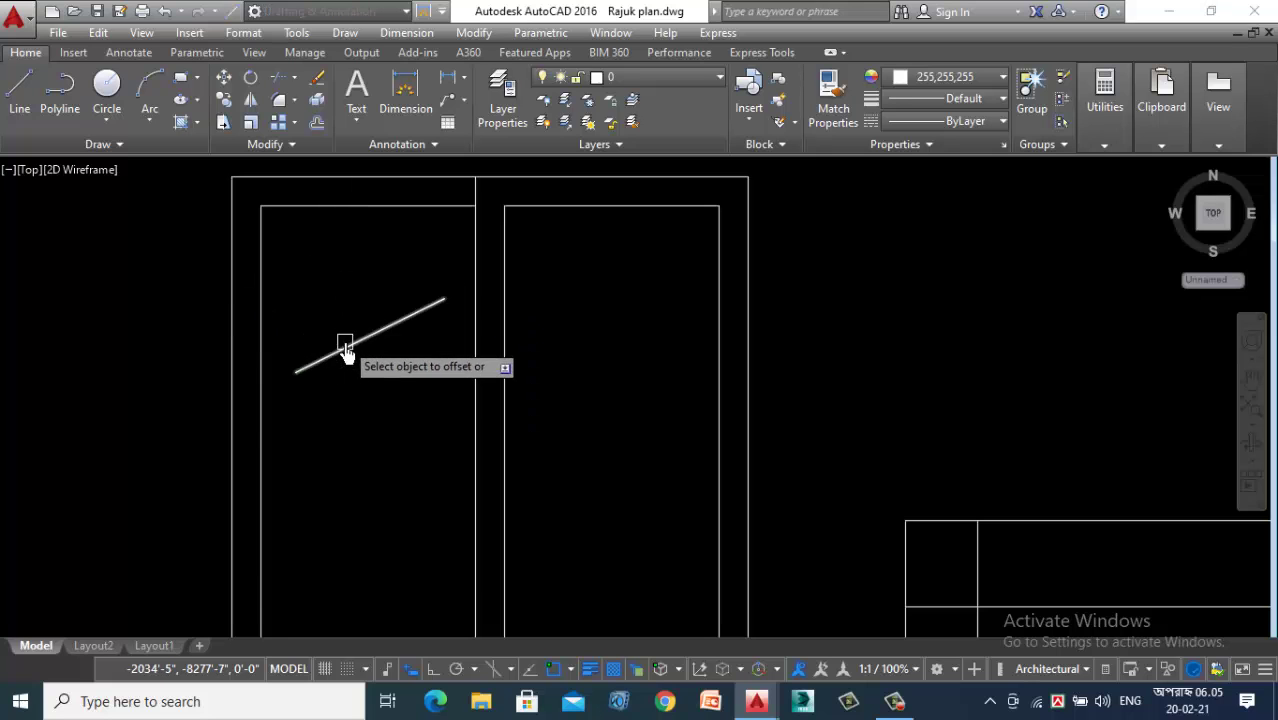
left_click(345, 348)
left_click(371, 456)
key("Escape")
Step: Copy the pair of slanted glass lines to the lower left pane and to the upper and lower parts of the right pane
left_click_drag(382, 330, 357, 434)
right_click(357, 434)
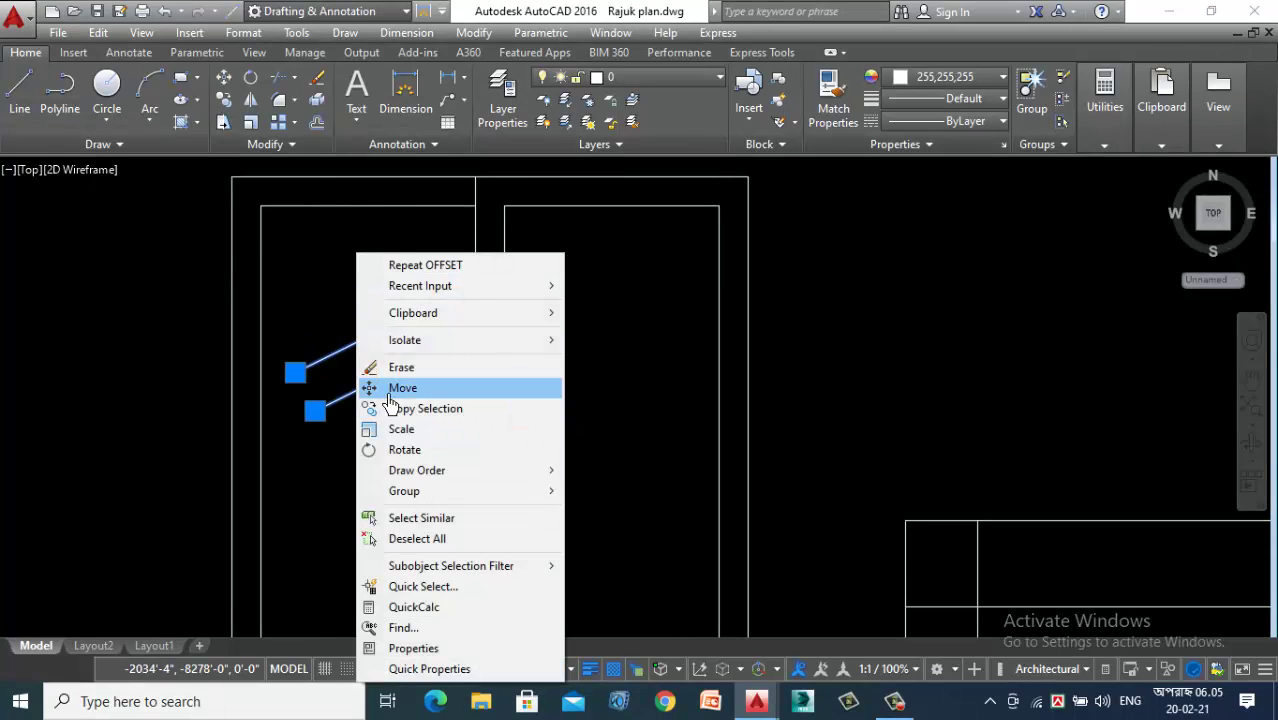
left_click(398, 415)
left_click(390, 374)
scroll(390, 280, "down", 2)
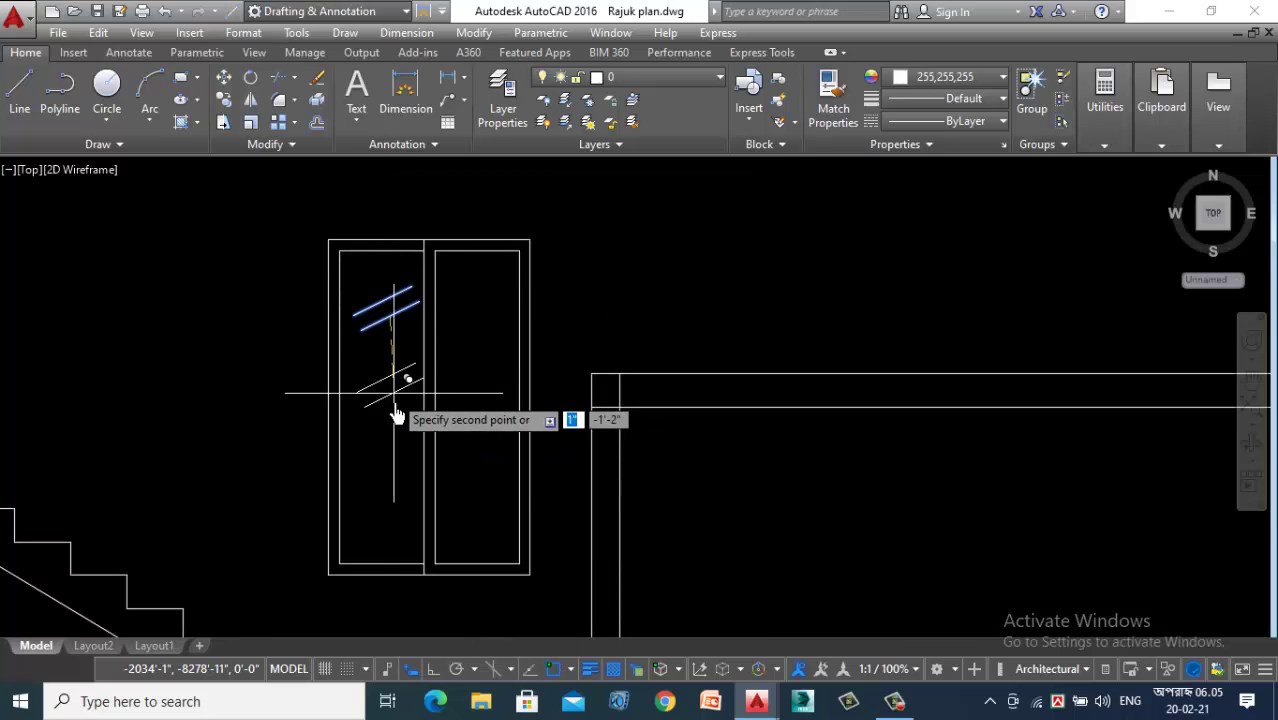
left_click(382, 474)
left_click(475, 316)
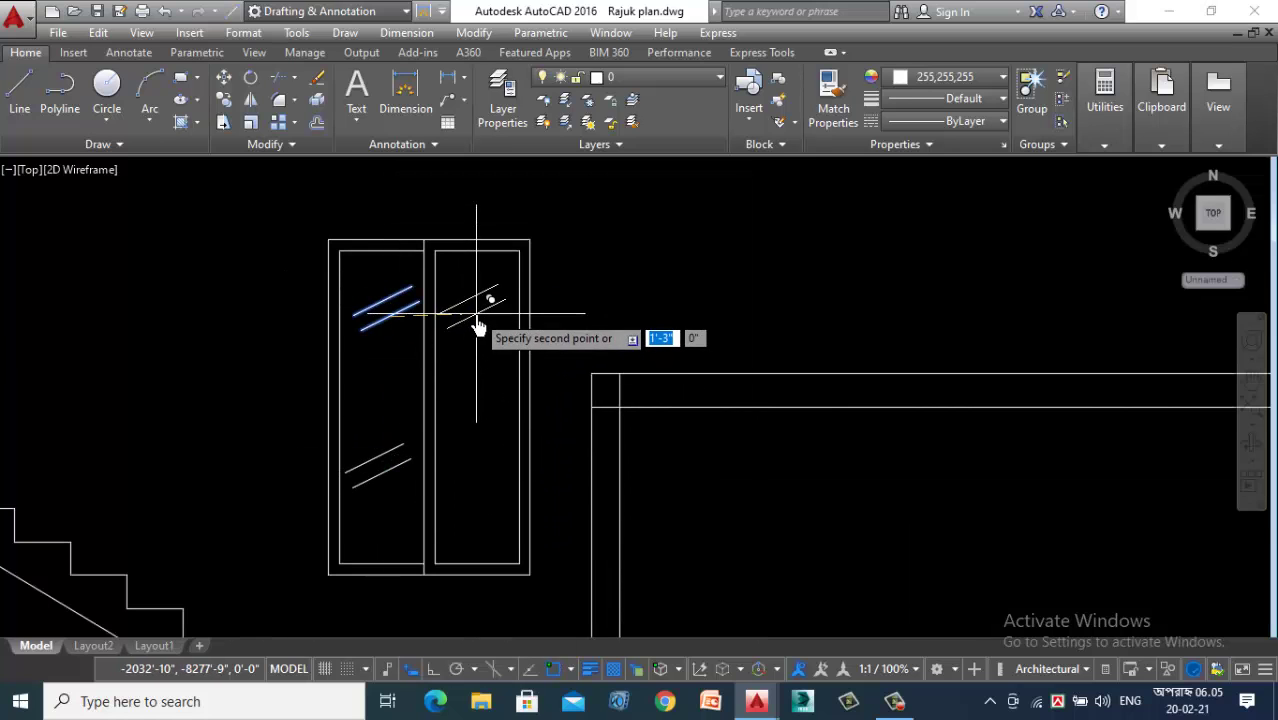
Step: Set the colour of the inner frame, mullion lines and glass lines to 248,153,30
scroll(467, 263, "up", 4)
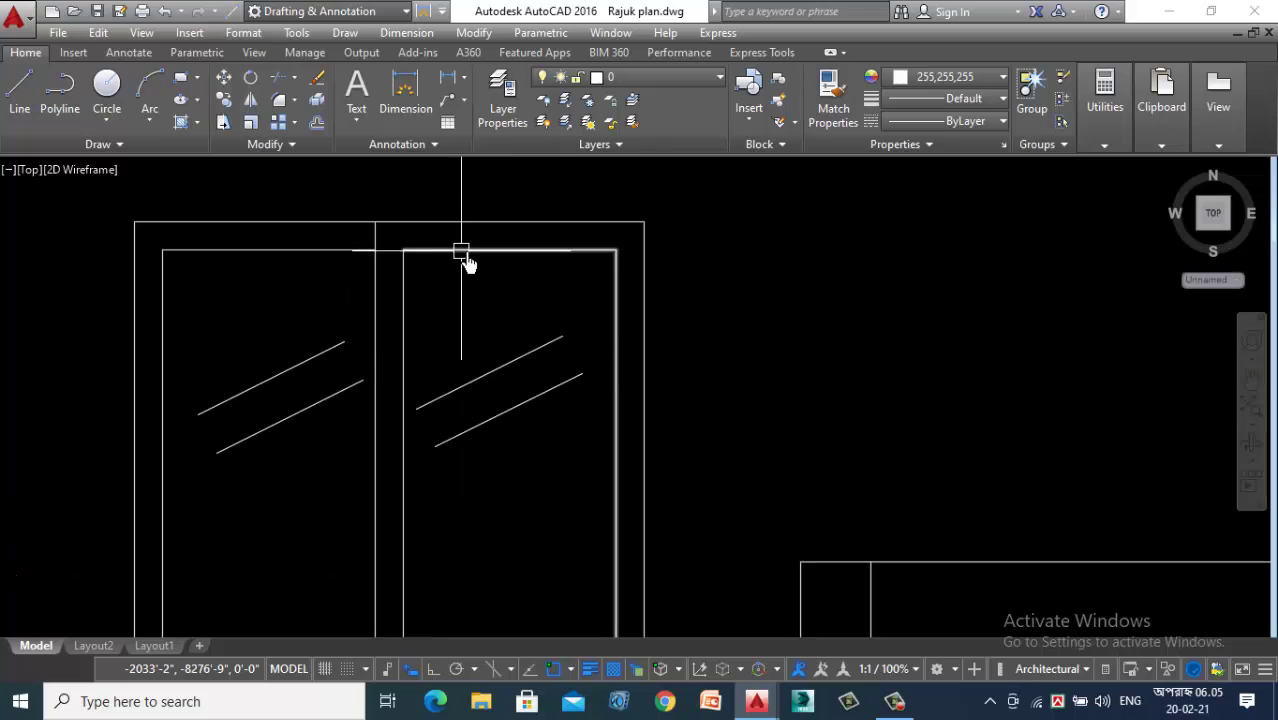
left_click(477, 250)
scroll(380, 440, "down", 4)
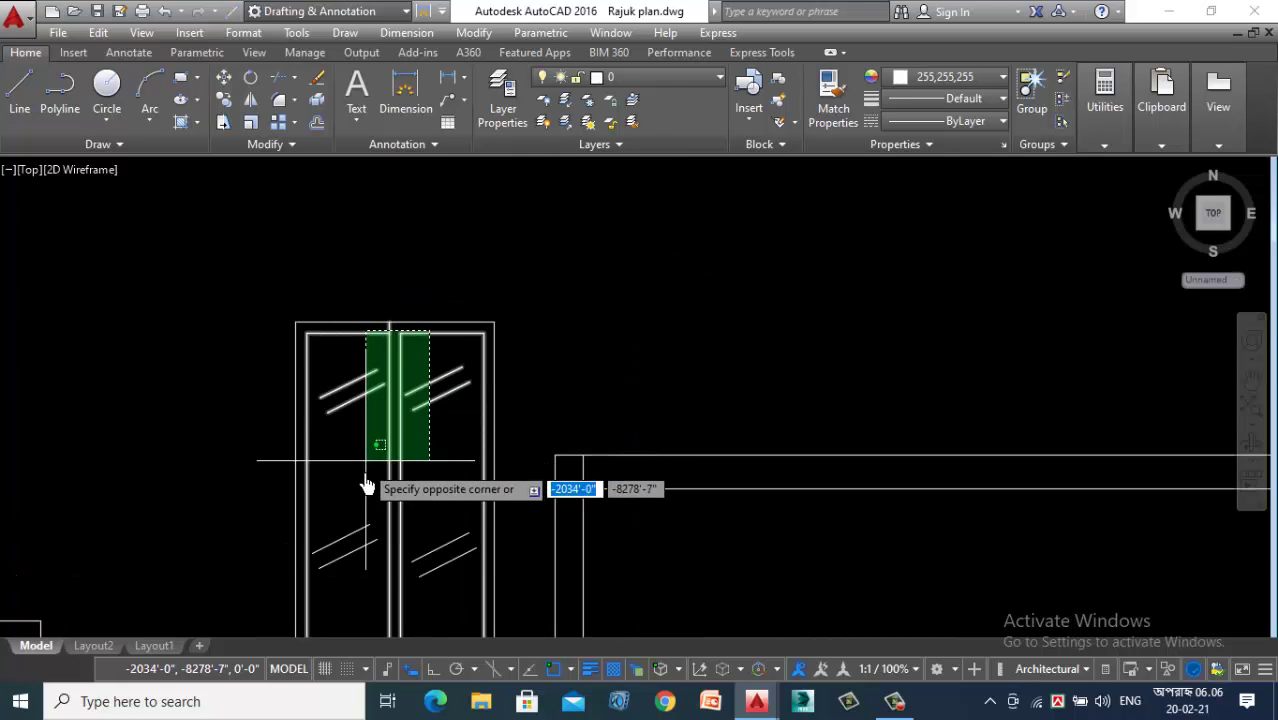
left_click(337, 600)
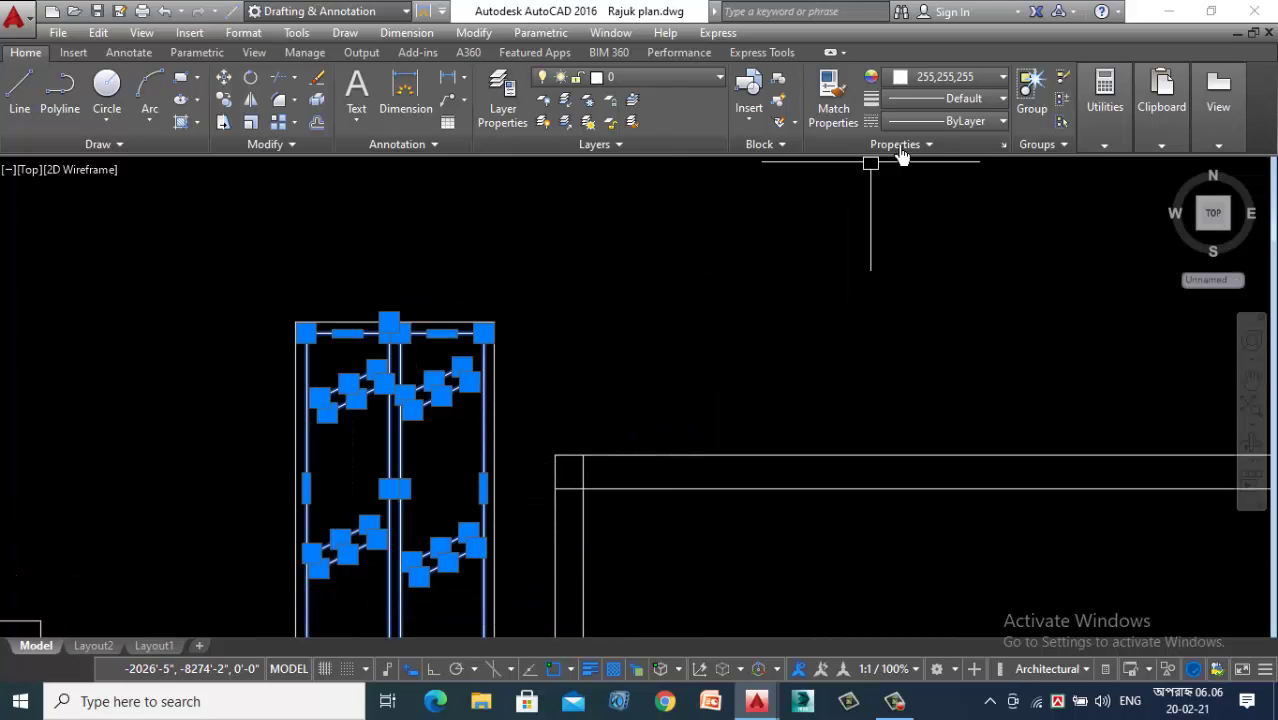
left_click(957, 82)
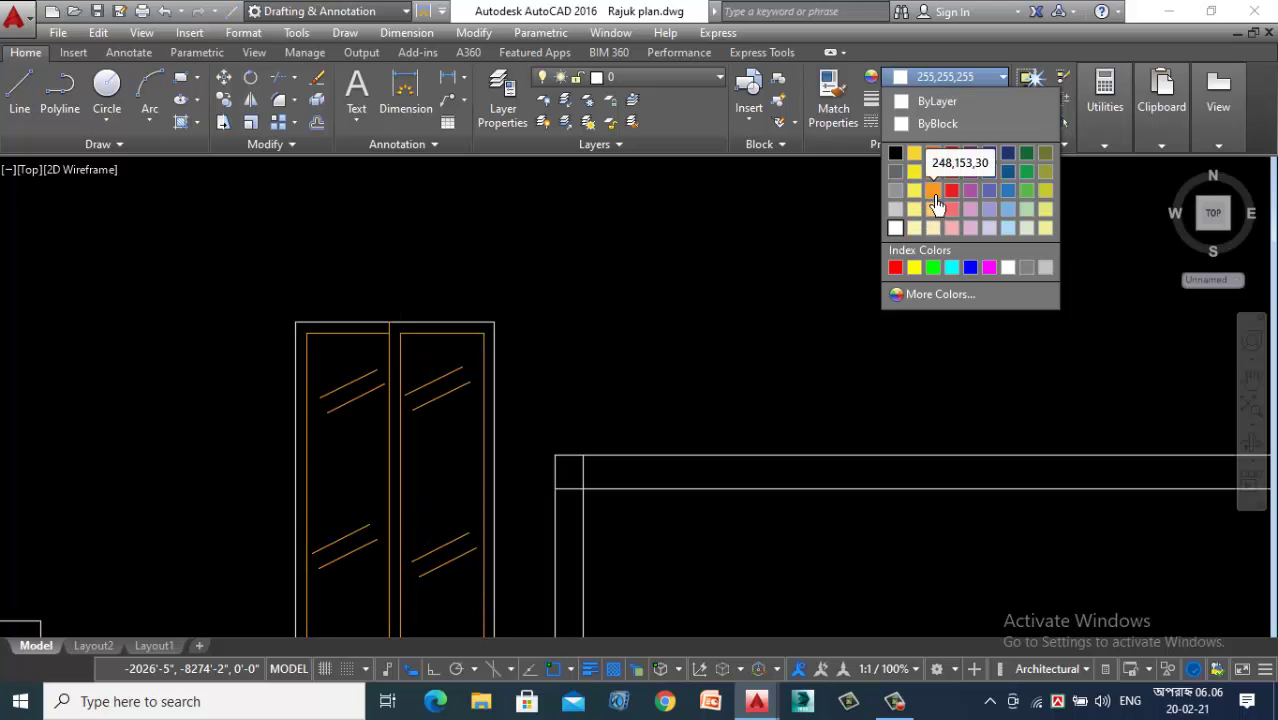
left_click(933, 191)
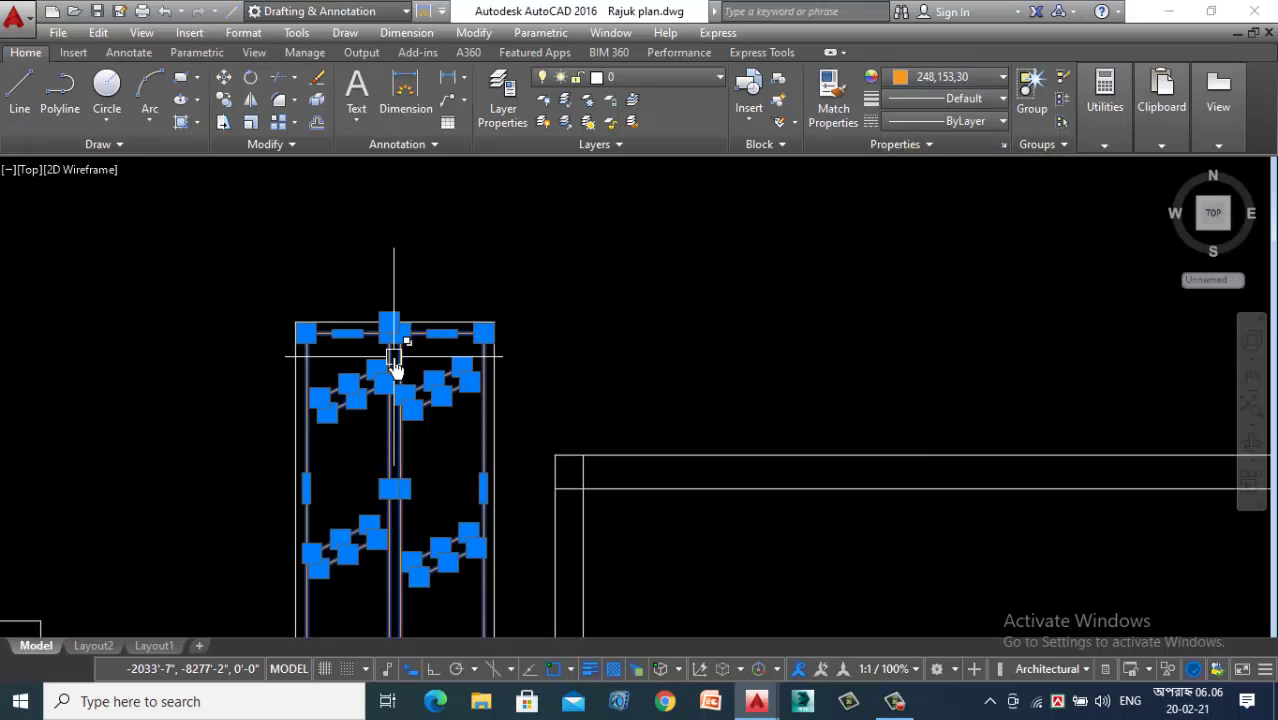
key("Escape")
Step: Set the window's outer frame to Green and give it a heavier lineweight
scroll(385, 264, "up", 5)
left_click(518, 436)
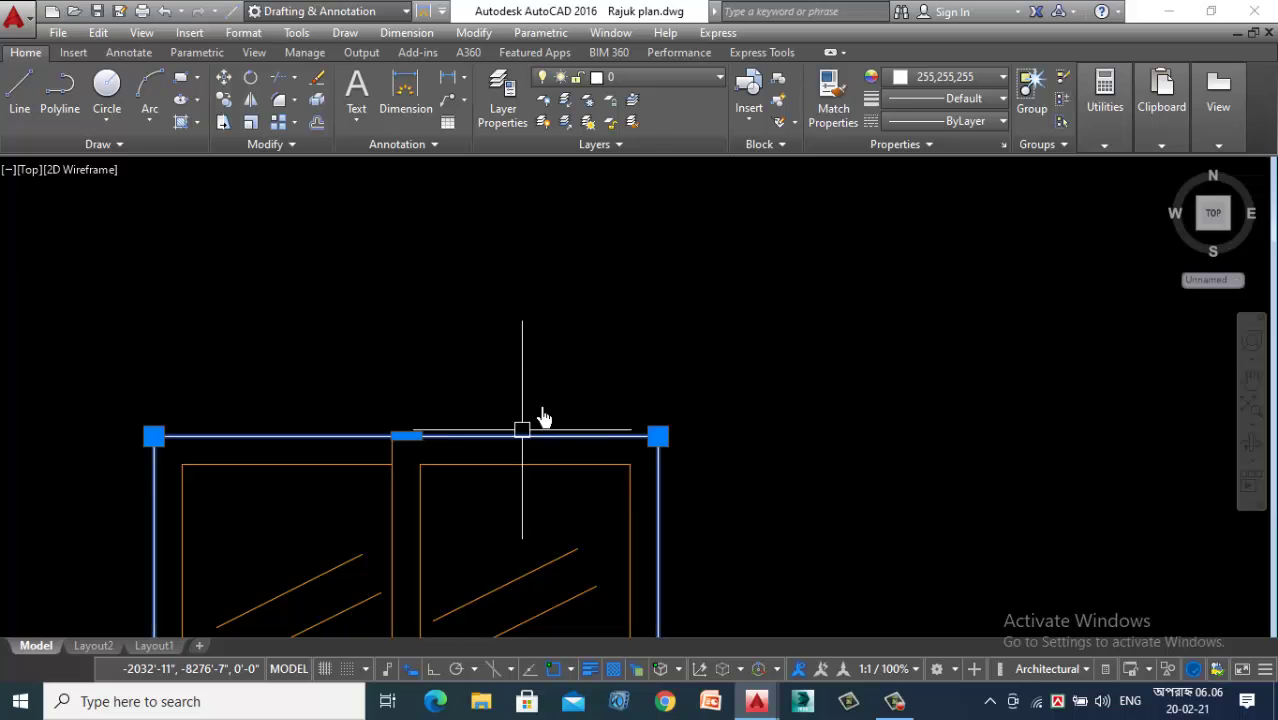
left_click(958, 78)
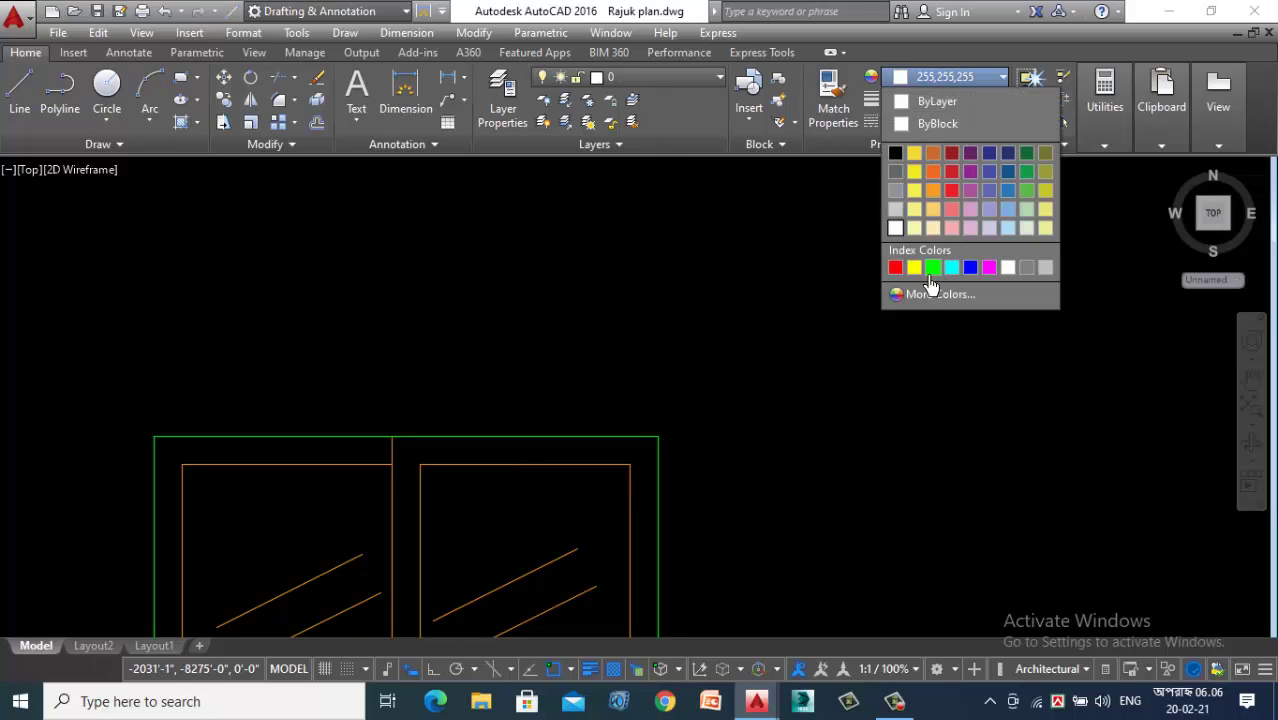
left_click(932, 267)
left_click(1000, 98)
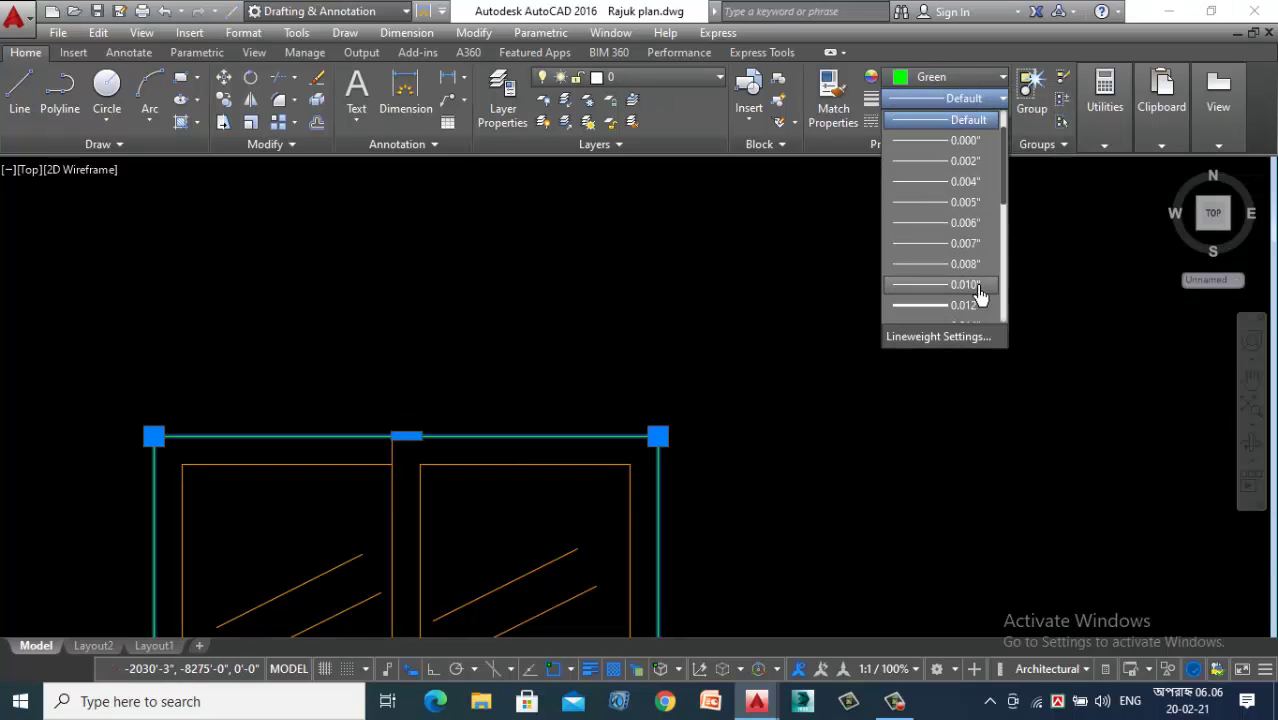
left_click(980, 290)
key("Escape")
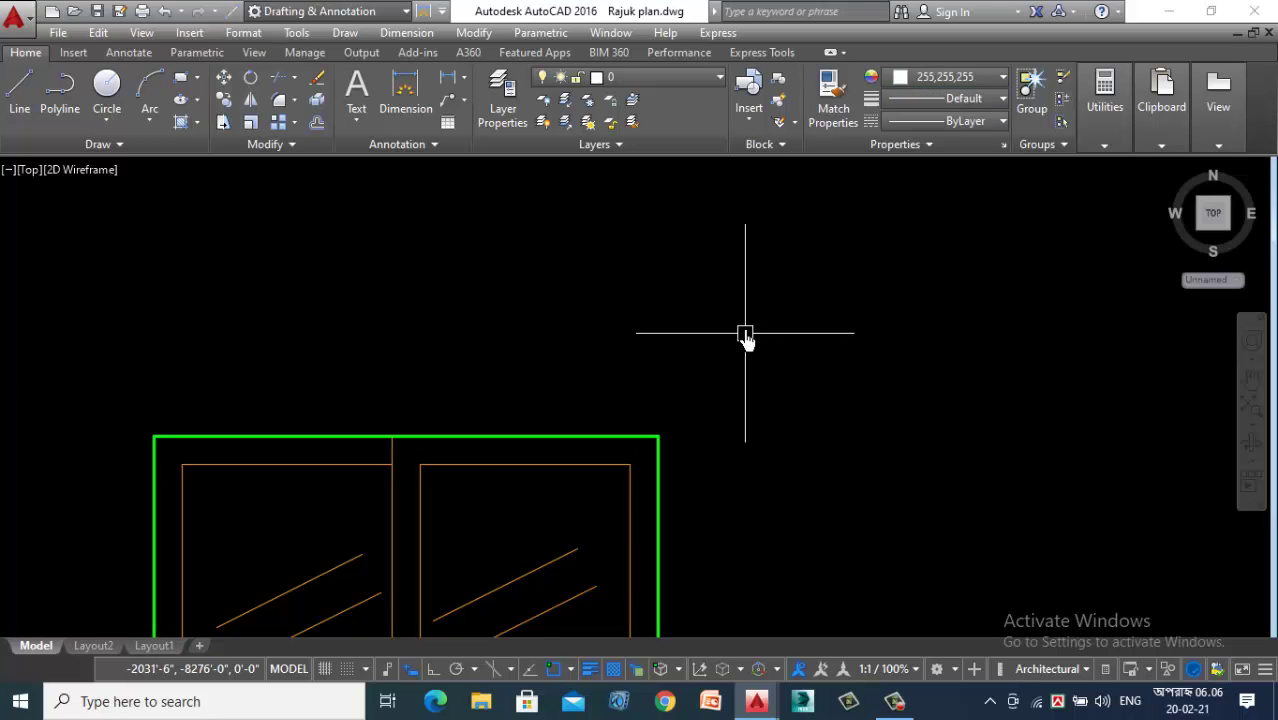
Step: Trim the left wall line between the two landing slab lines where the landing meets the wall
scroll(745, 337, "down", 5)
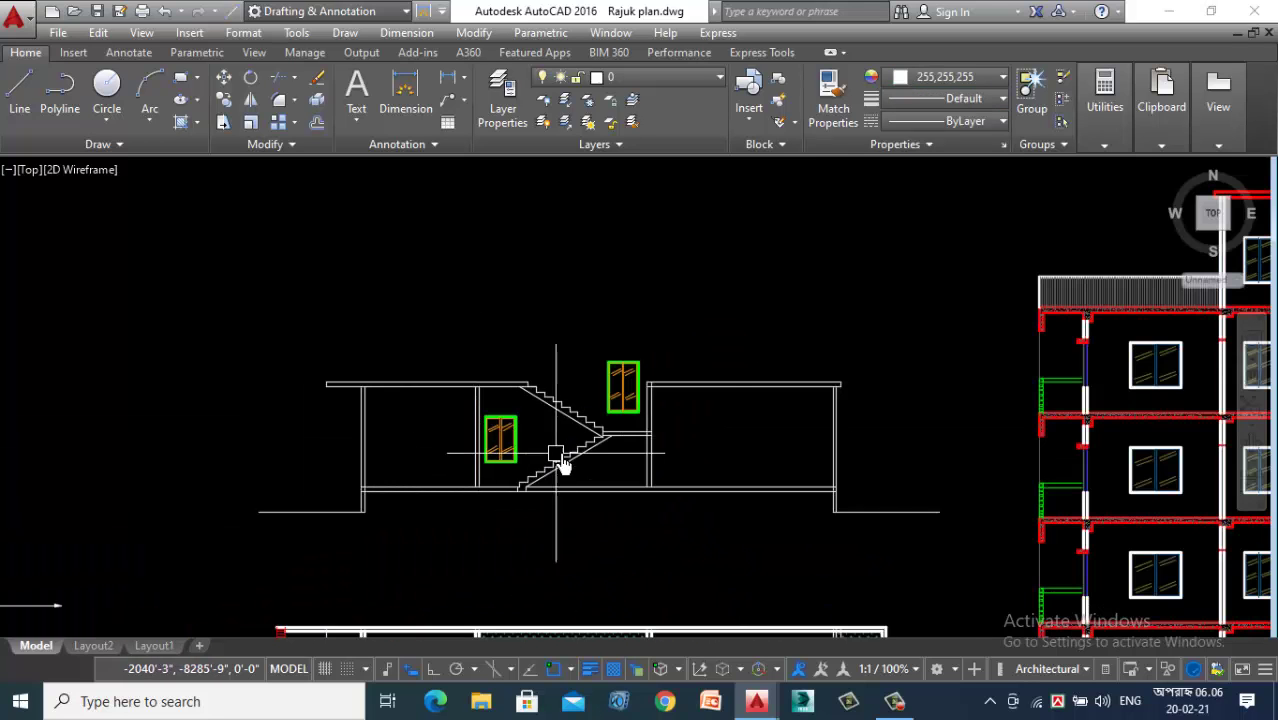
scroll(640, 388, "up", 5)
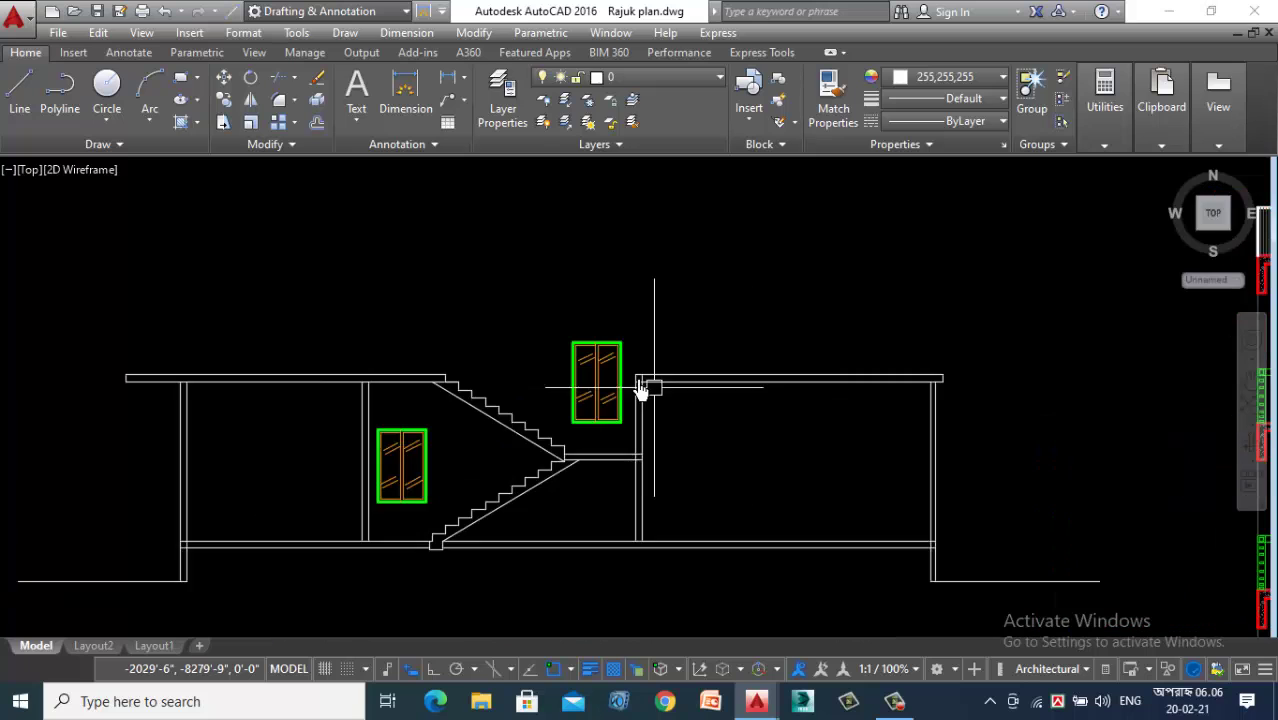
scroll(675, 294, "down", 2)
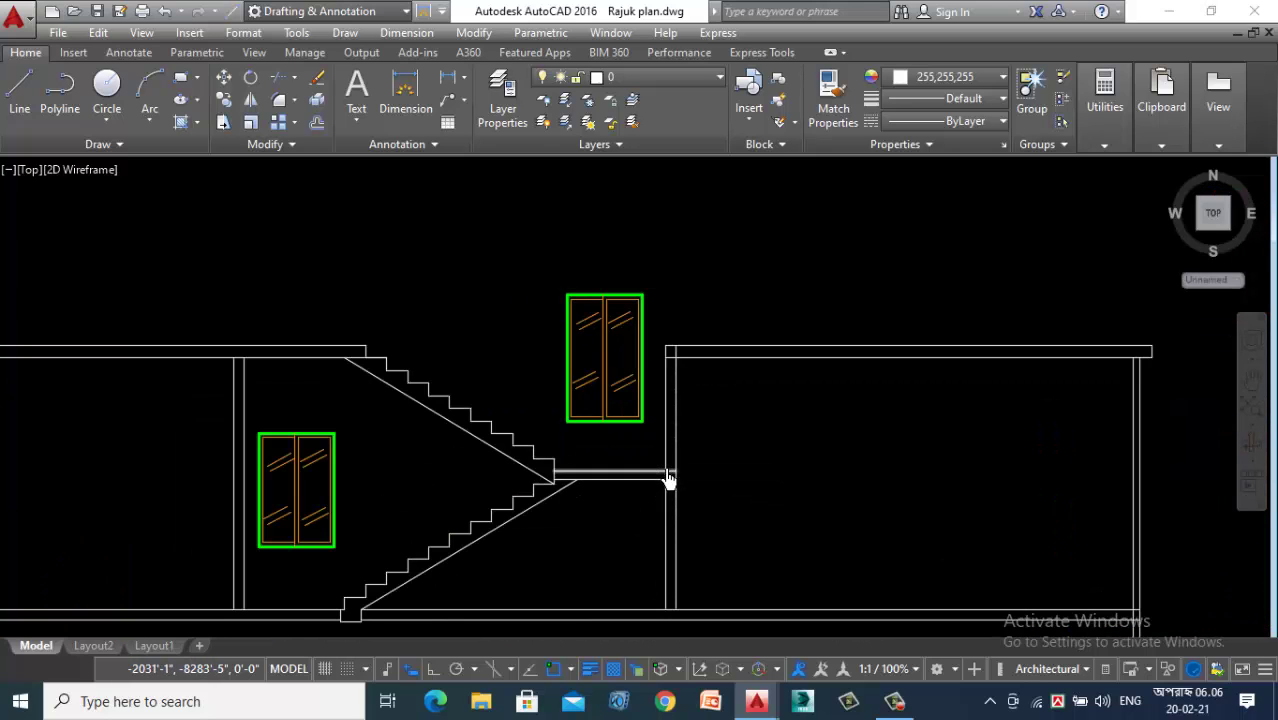
scroll(648, 500, "up", 5)
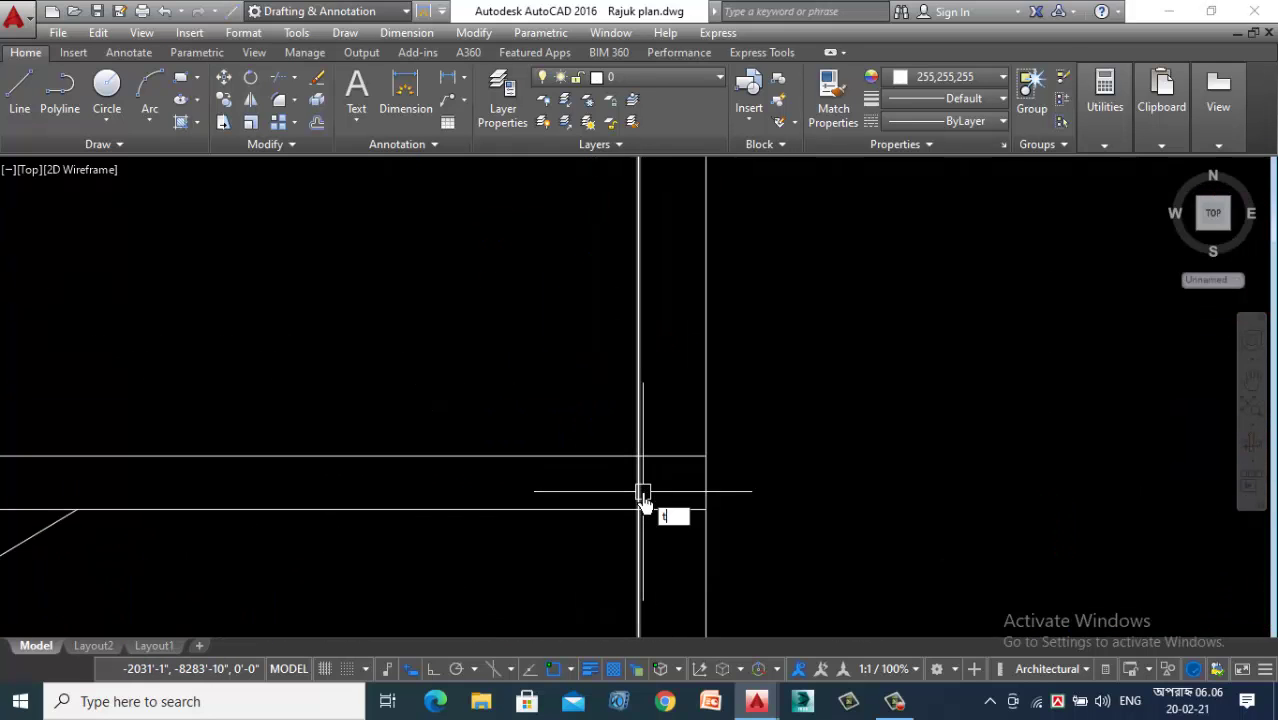
key("Return")
left_click(686, 407)
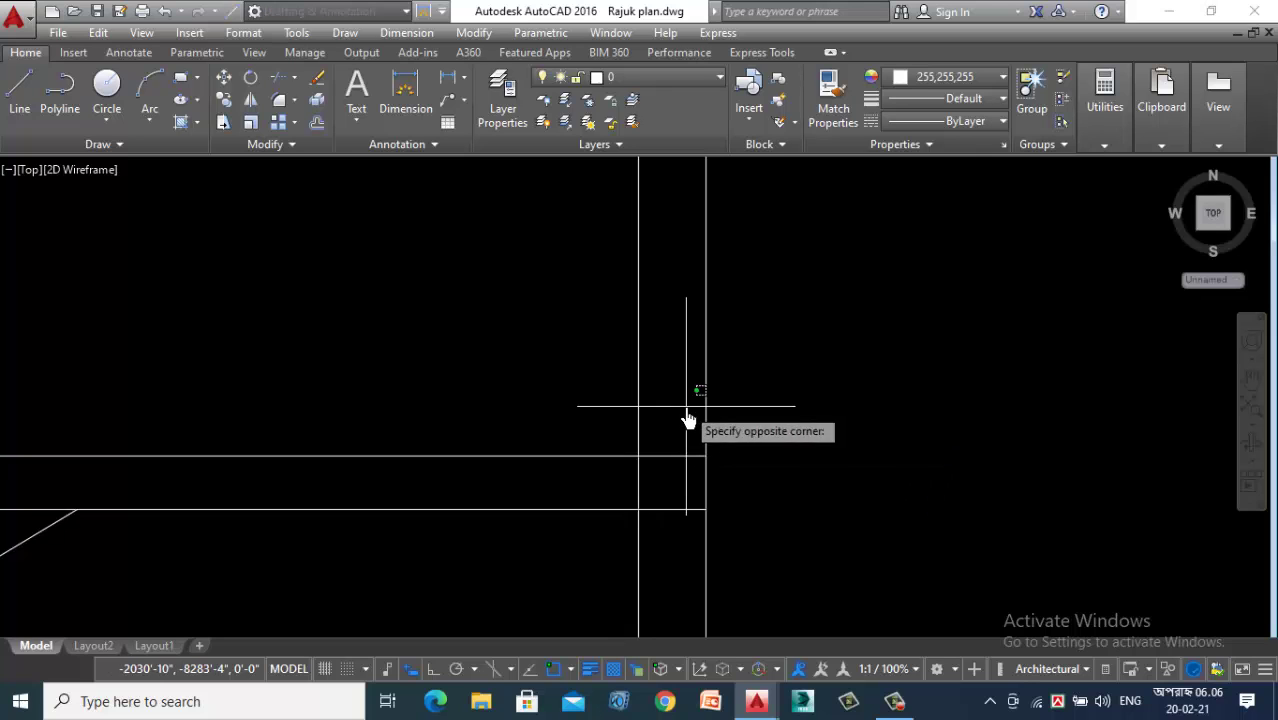
left_click(660, 452)
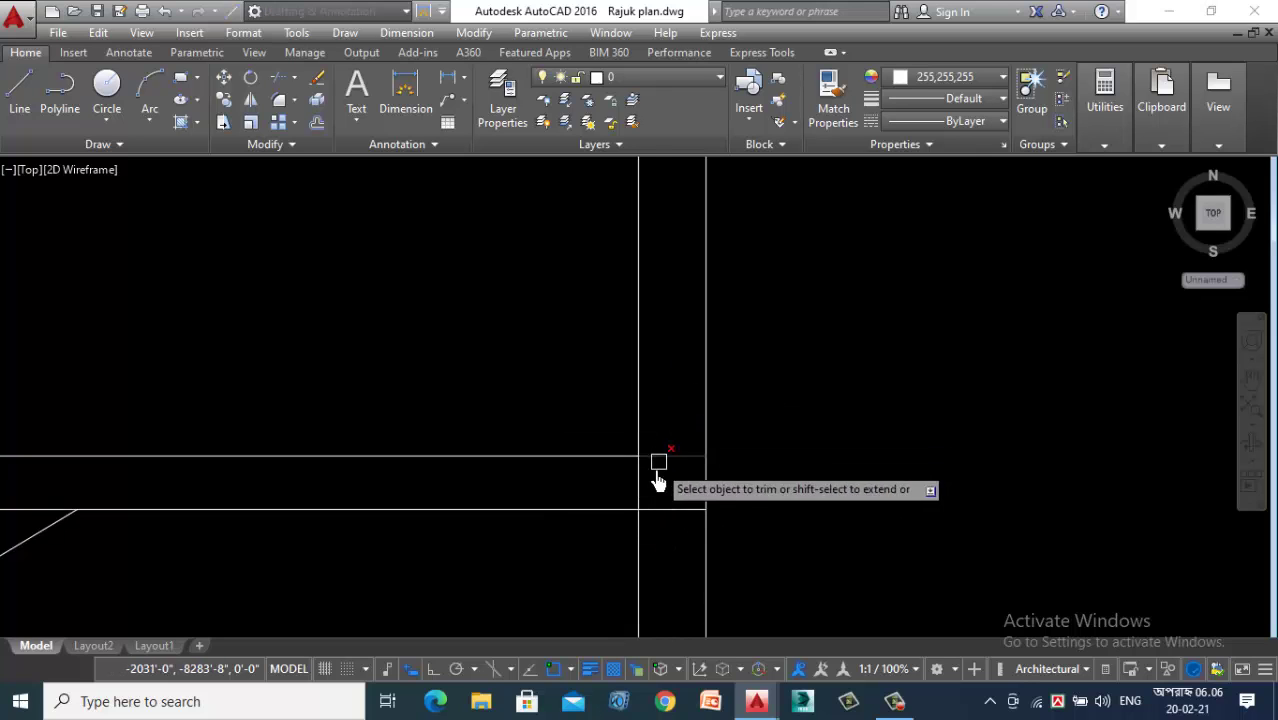
scroll(700, 363, "down", 2)
scroll(700, 360, "down", 2)
scroll(684, 380, "up", 4)
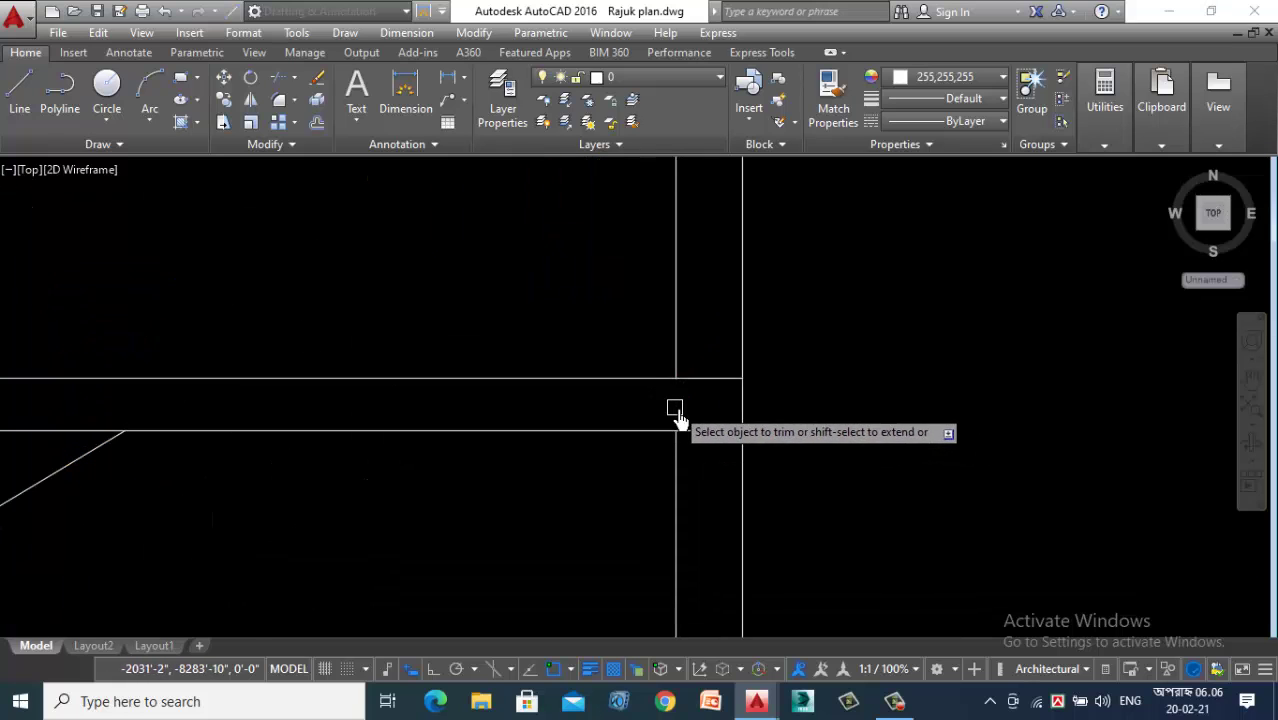
Step: Trim the overlapping wall and roof slab lines at the roof corner above the landing
scroll(748, 427, "down", 5)
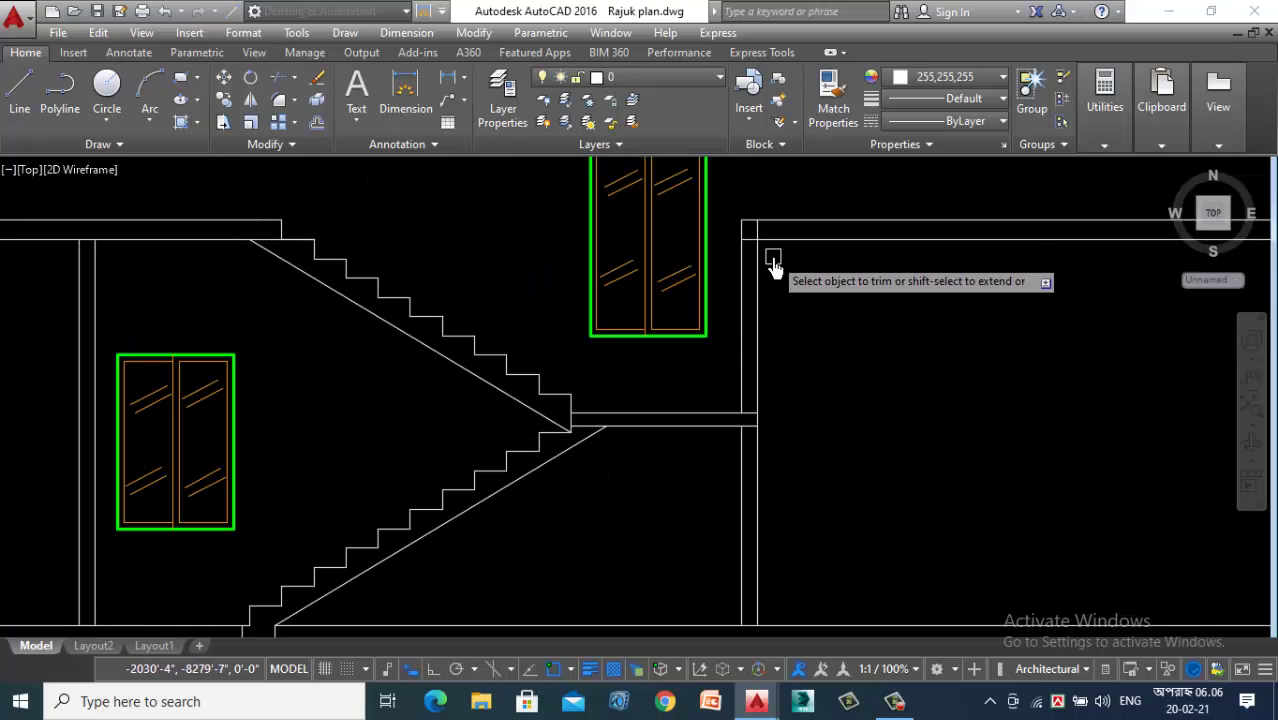
scroll(760, 250, "up", 4)
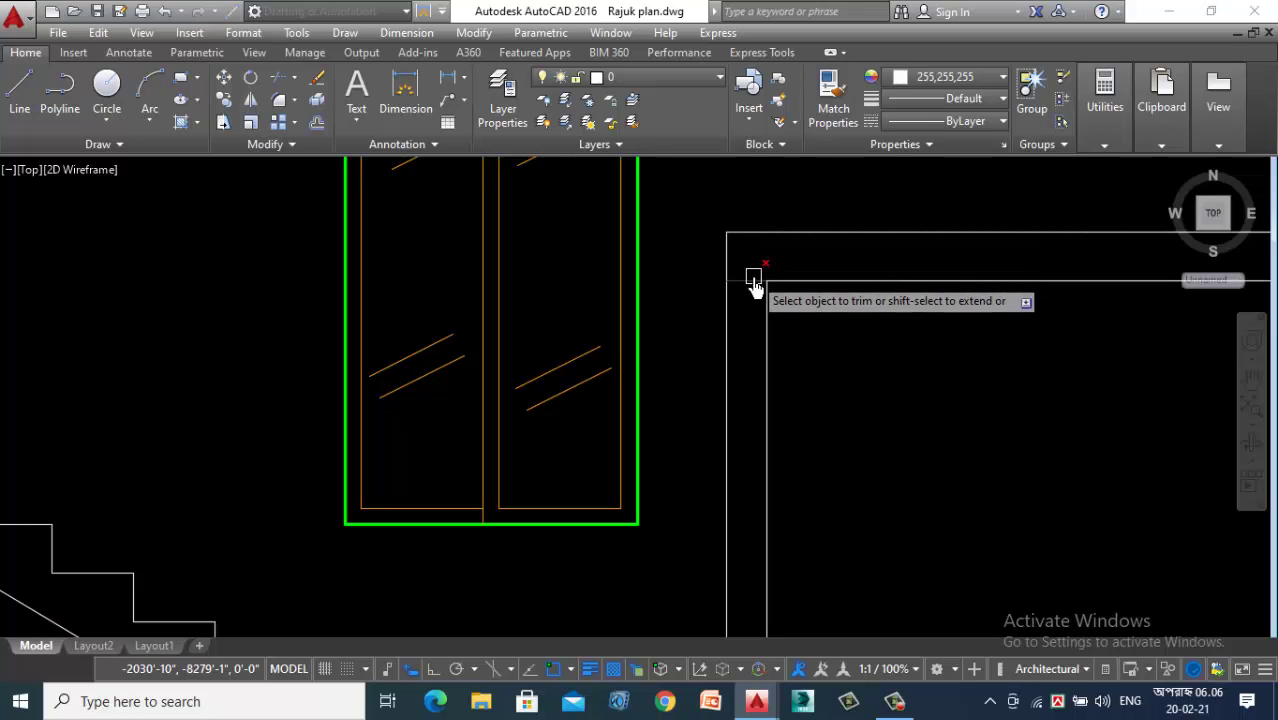
scroll(758, 262, "down", 4)
scroll(776, 485, "down", 4)
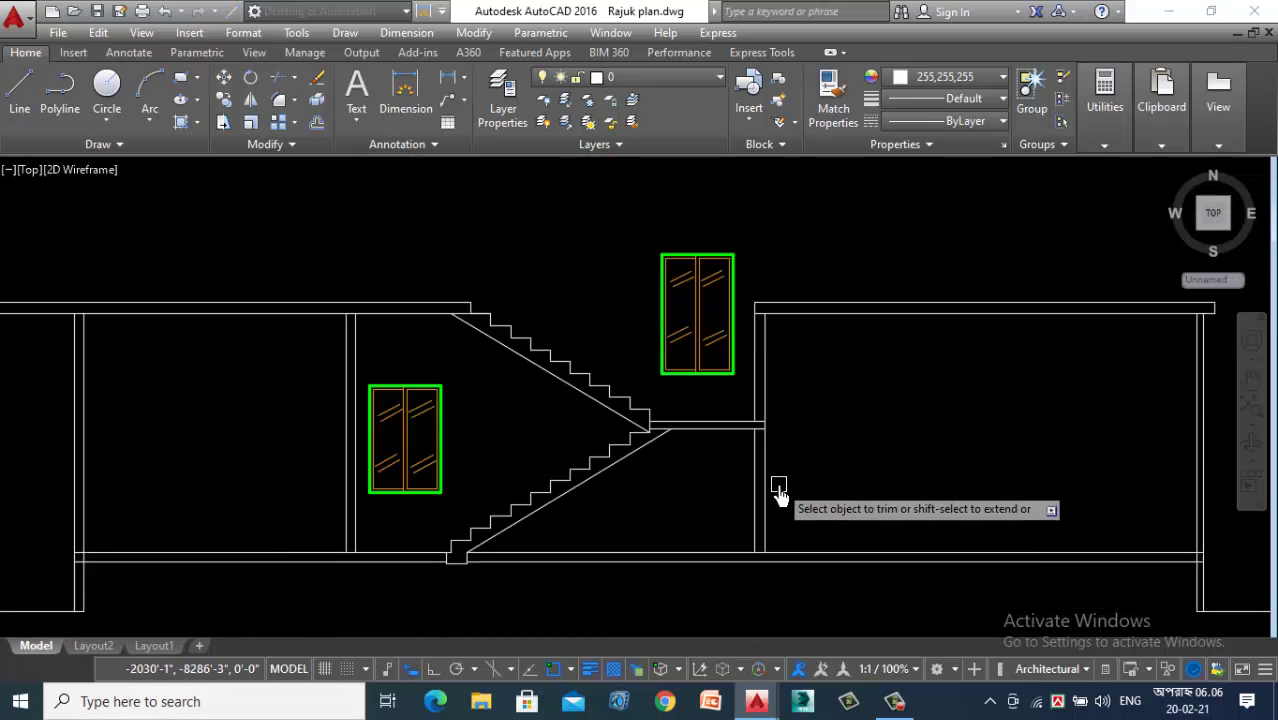
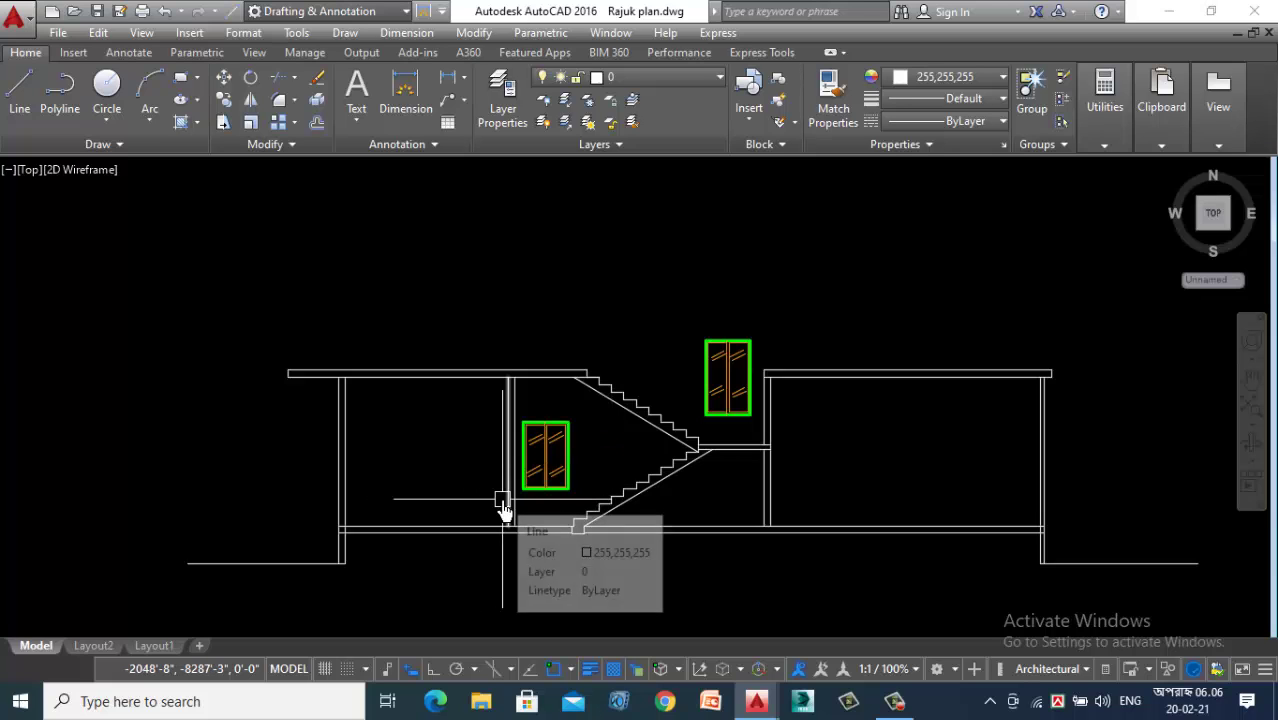
left_click(906, 711)
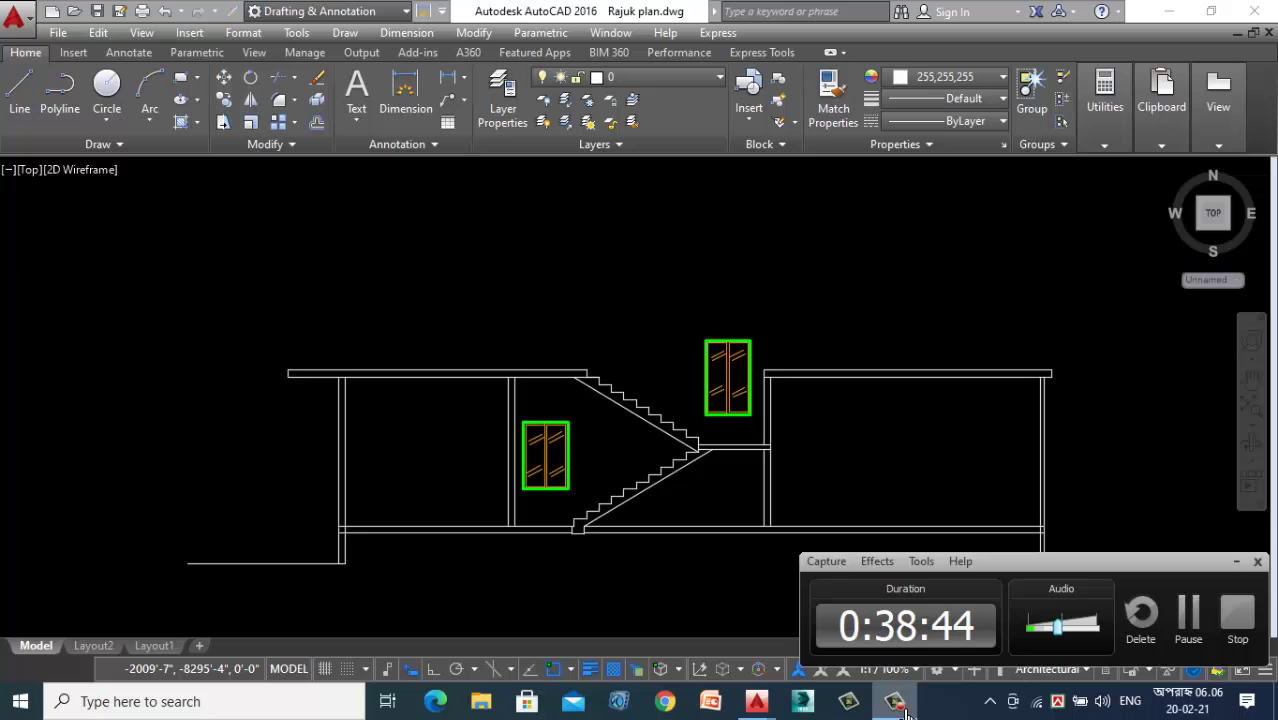
left_click(1236, 562)
Step: Compare the unfinished stair section above the ground floor plan with the finished Section Y1-Y1
scroll(549, 303, "down", 6)
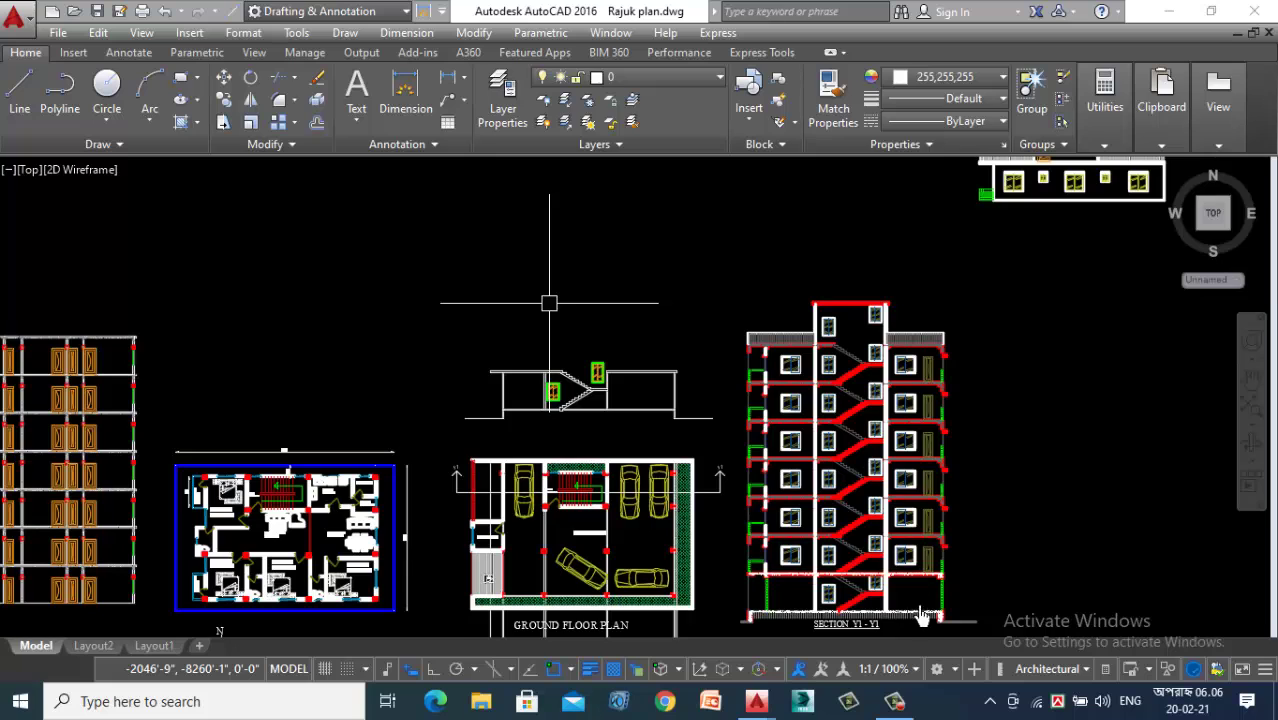
scroll(910, 613, "up", 2)
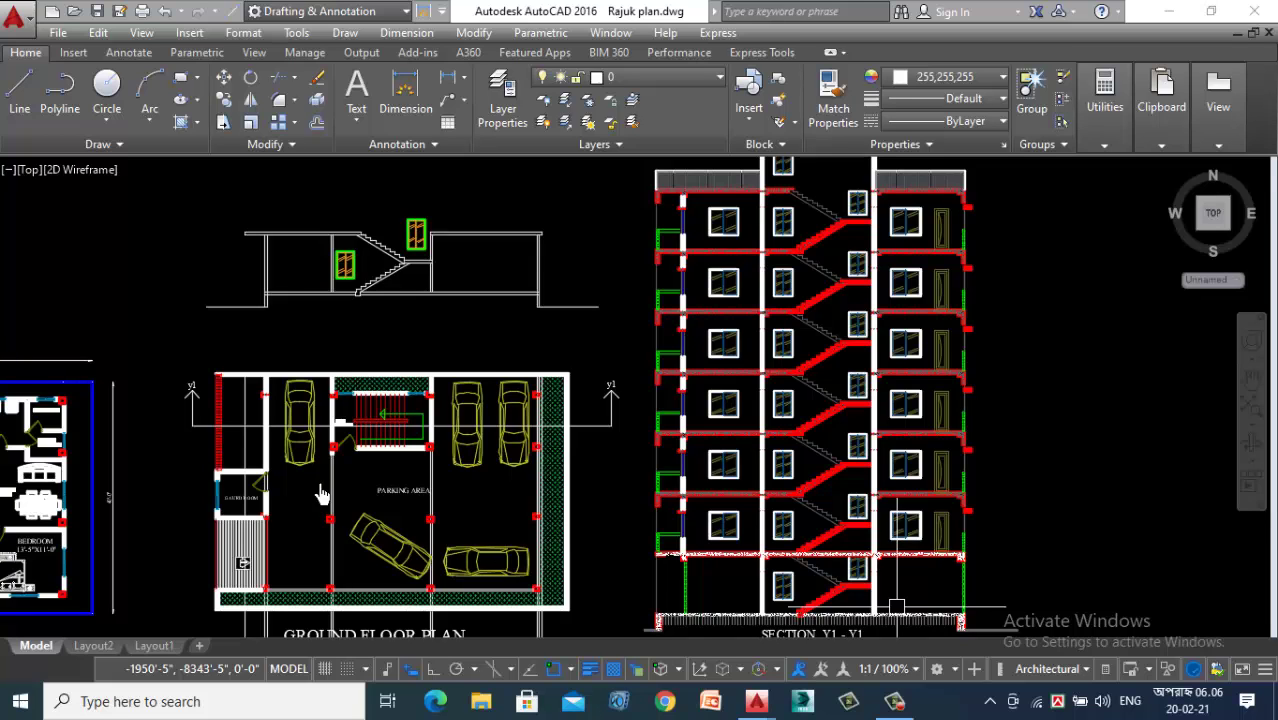
scroll(282, 262, "up", 4)
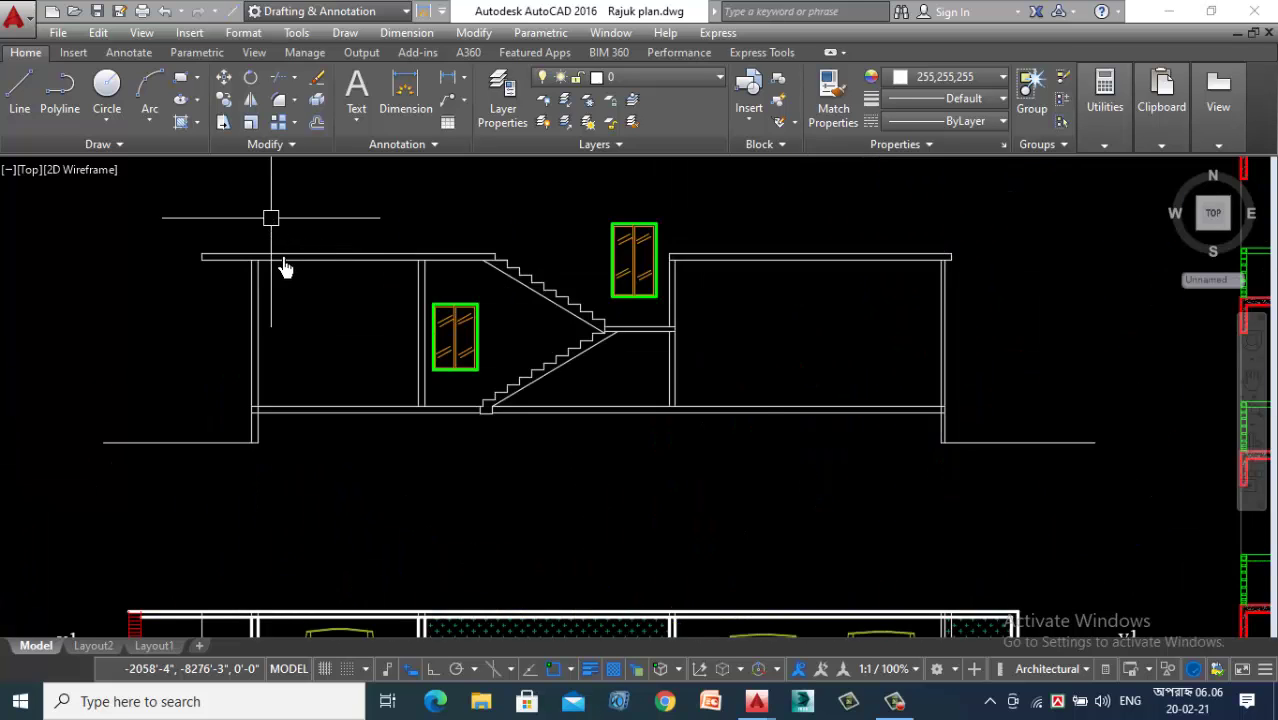
scroll(308, 328, "down", 4)
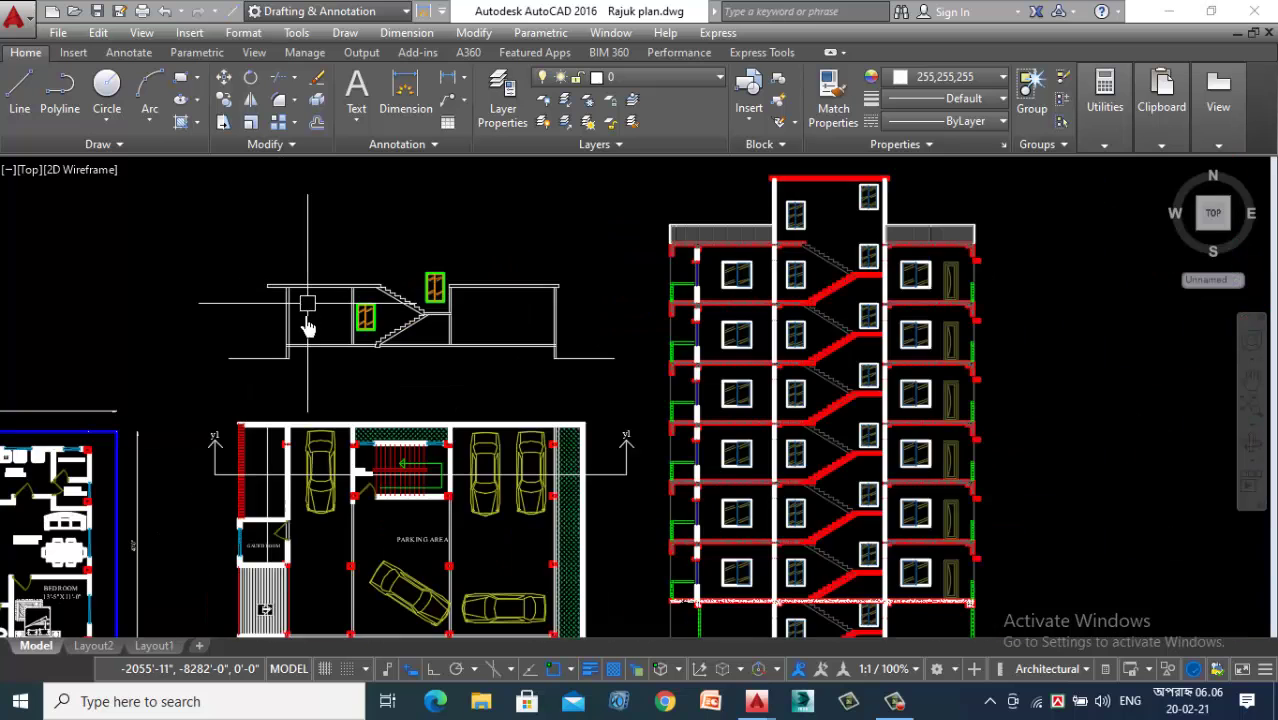
scroll(352, 285, "down", 1)
scroll(336, 345, "up", 5)
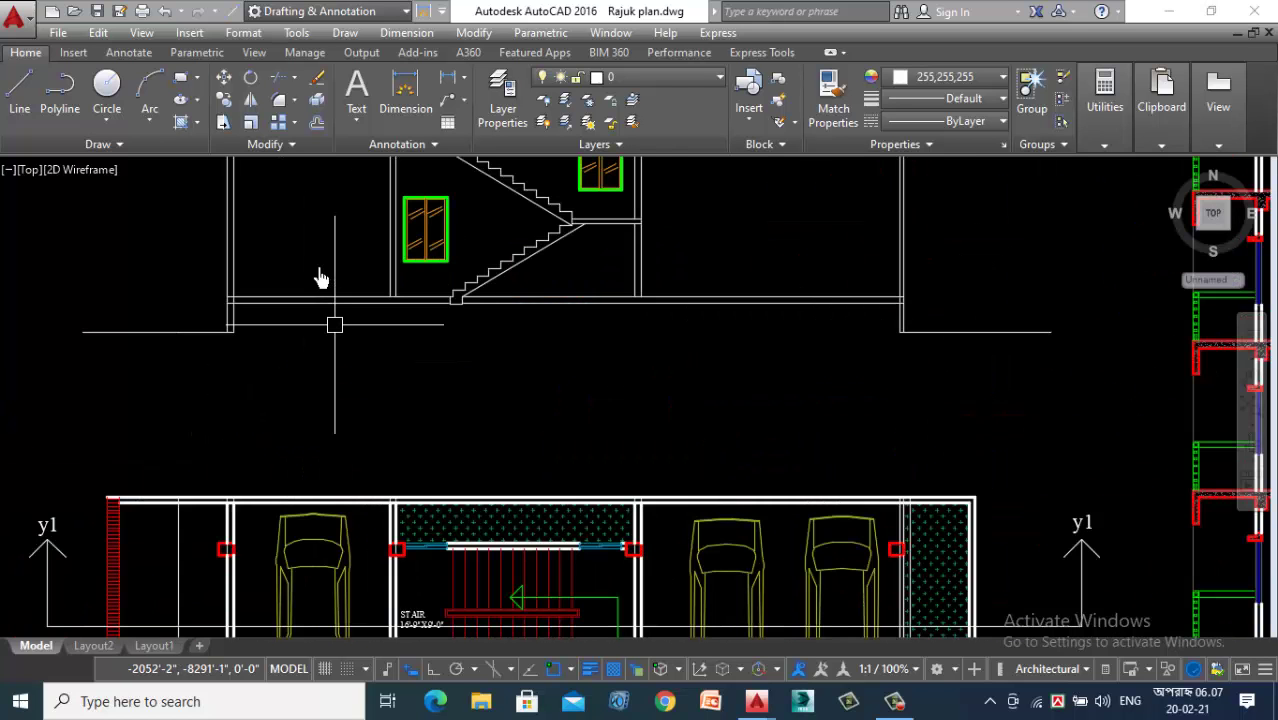
scroll(531, 408, "down", 1)
scroll(520, 290, "up", 3)
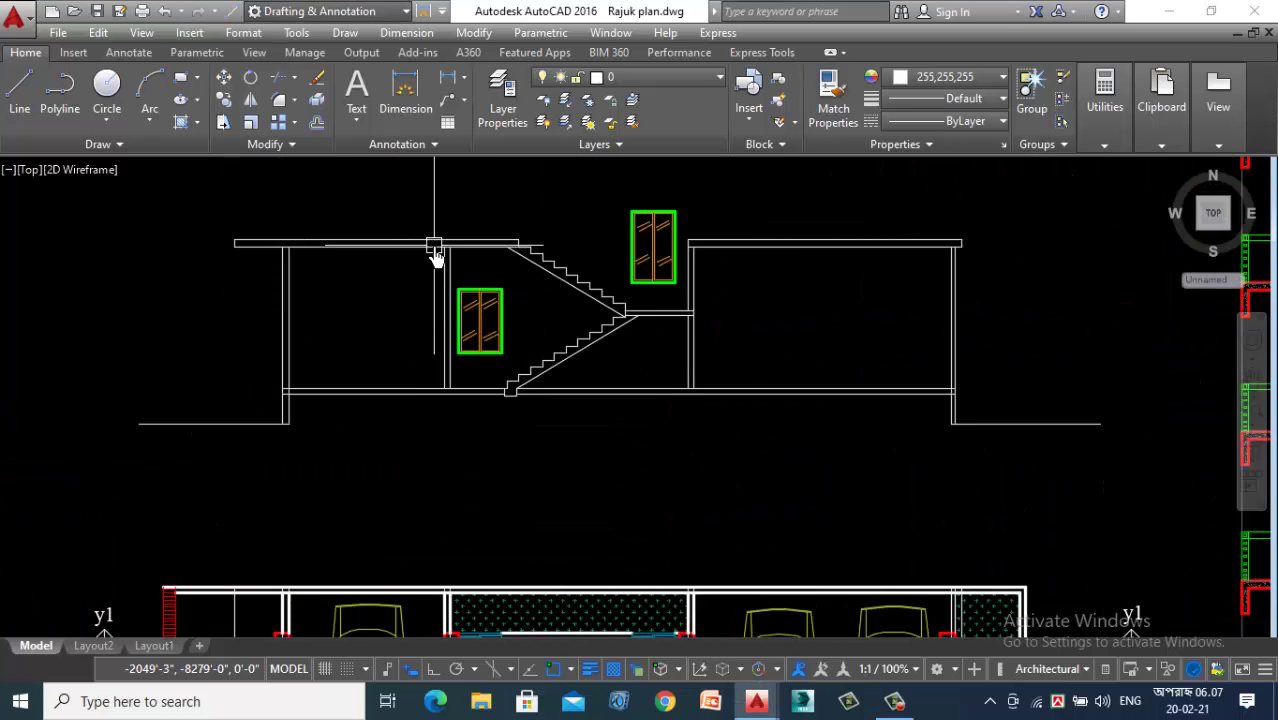
left_click(303, 280)
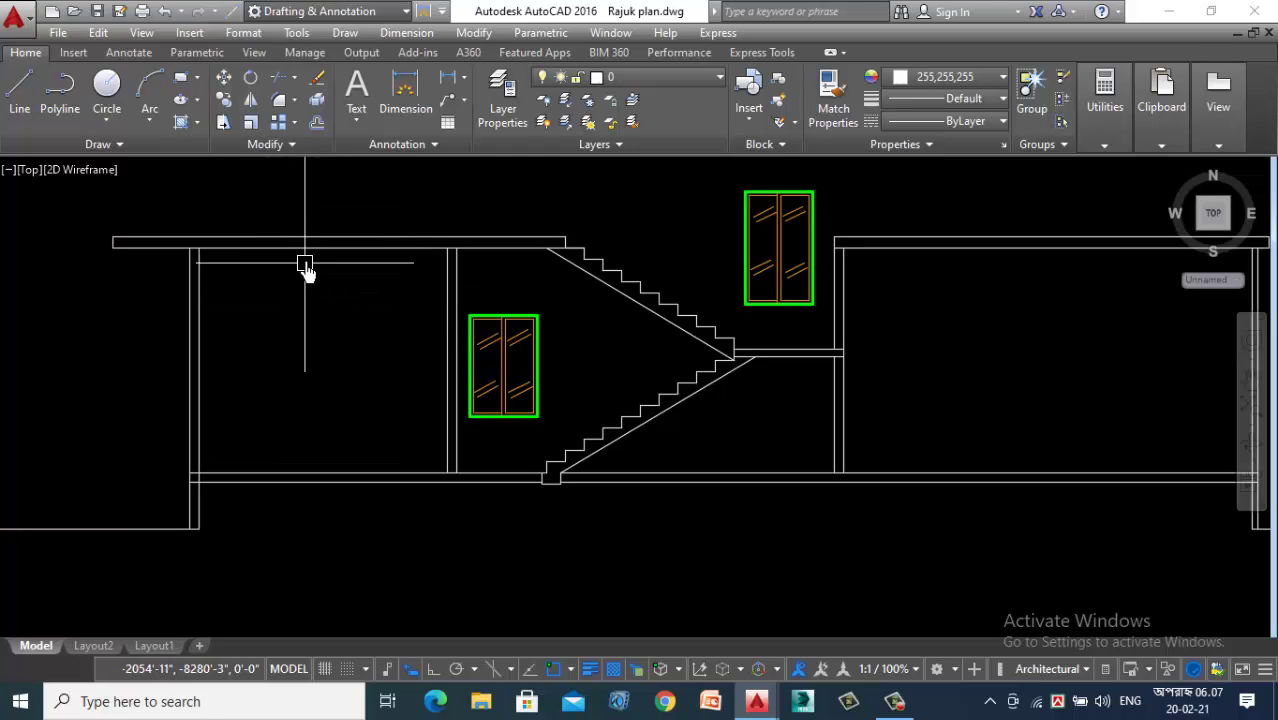
left_click(310, 247)
key("Escape")
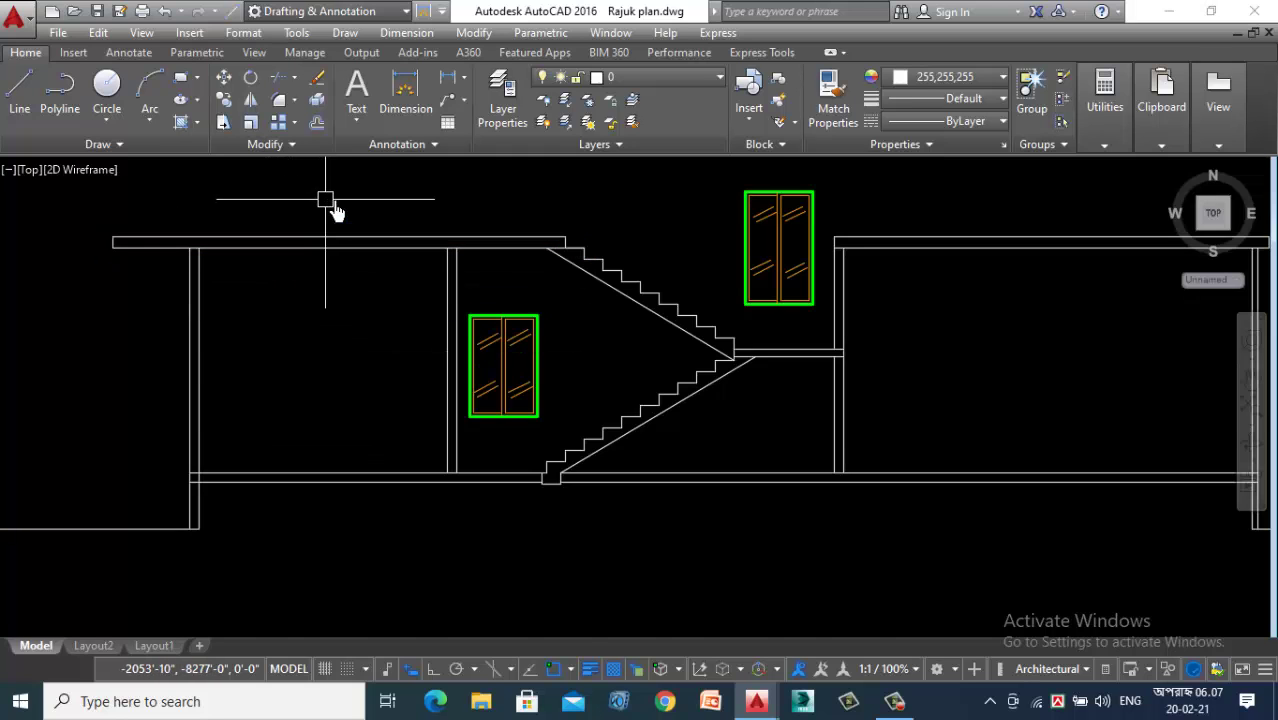
Step: Match the properties of the red stair line in Section Y1-Y1 onto the lower flight's sloped underside and steps
scroll(456, 319, "down", 4)
scroll(908, 555, "up", 4)
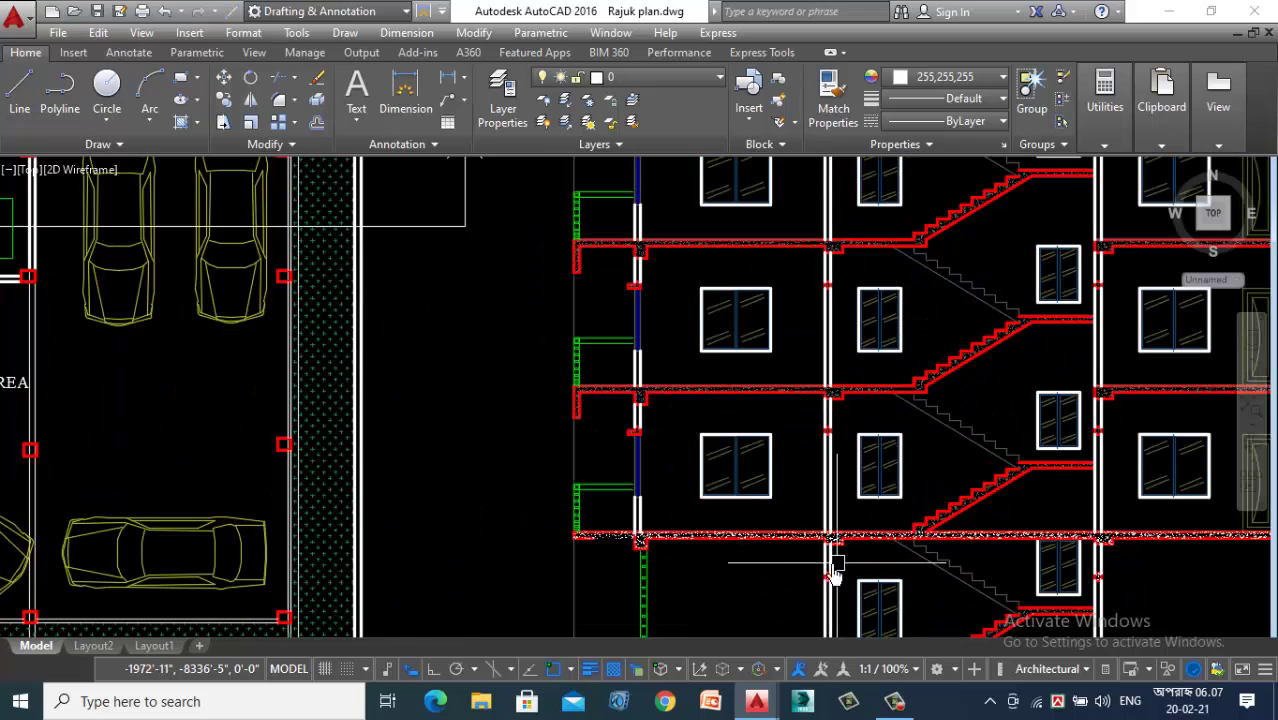
scroll(720, 430, "down", 3)
scroll(735, 433, "up", 4)
scroll(829, 482, "up", 4)
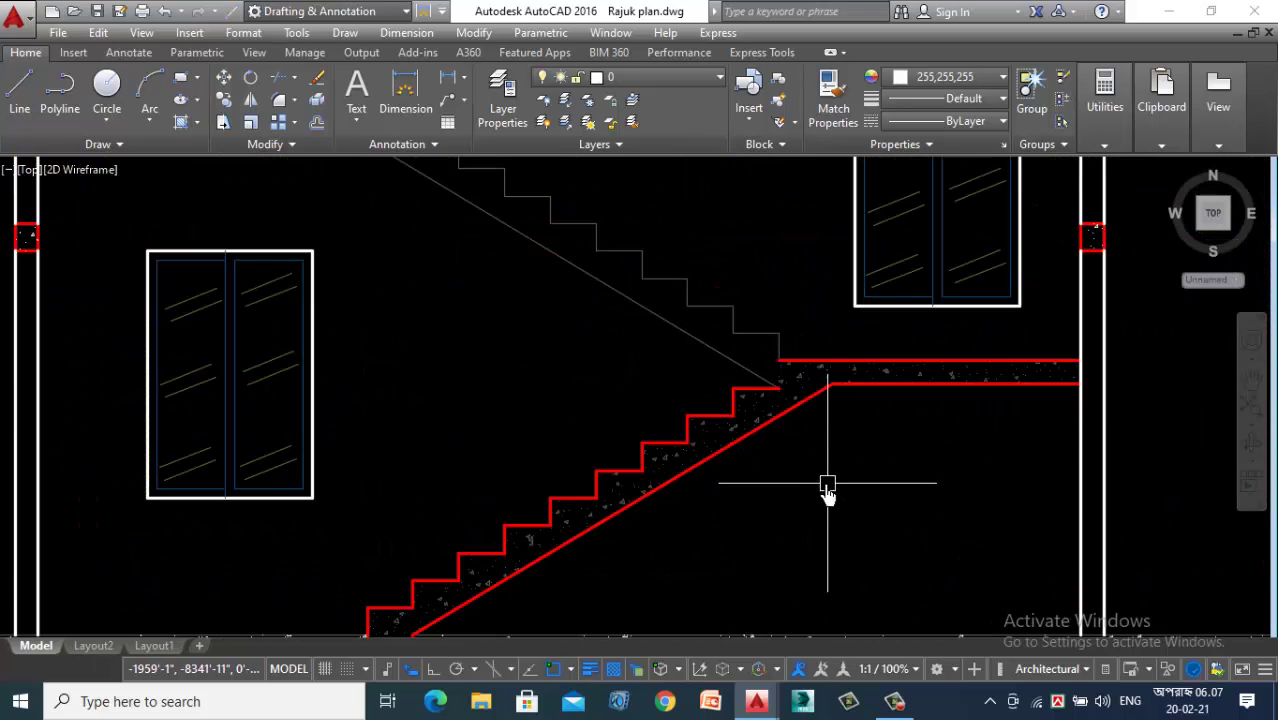
type("a")
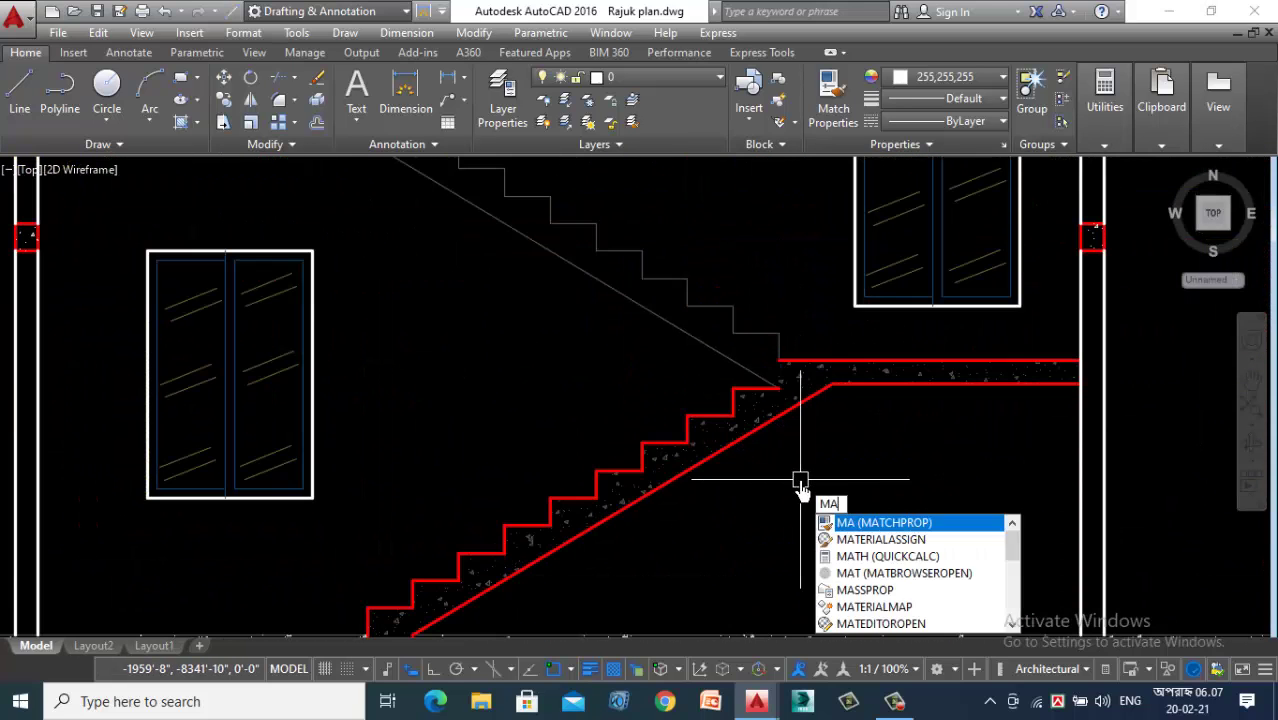
key("Return")
scroll(840, 465, "up", 3)
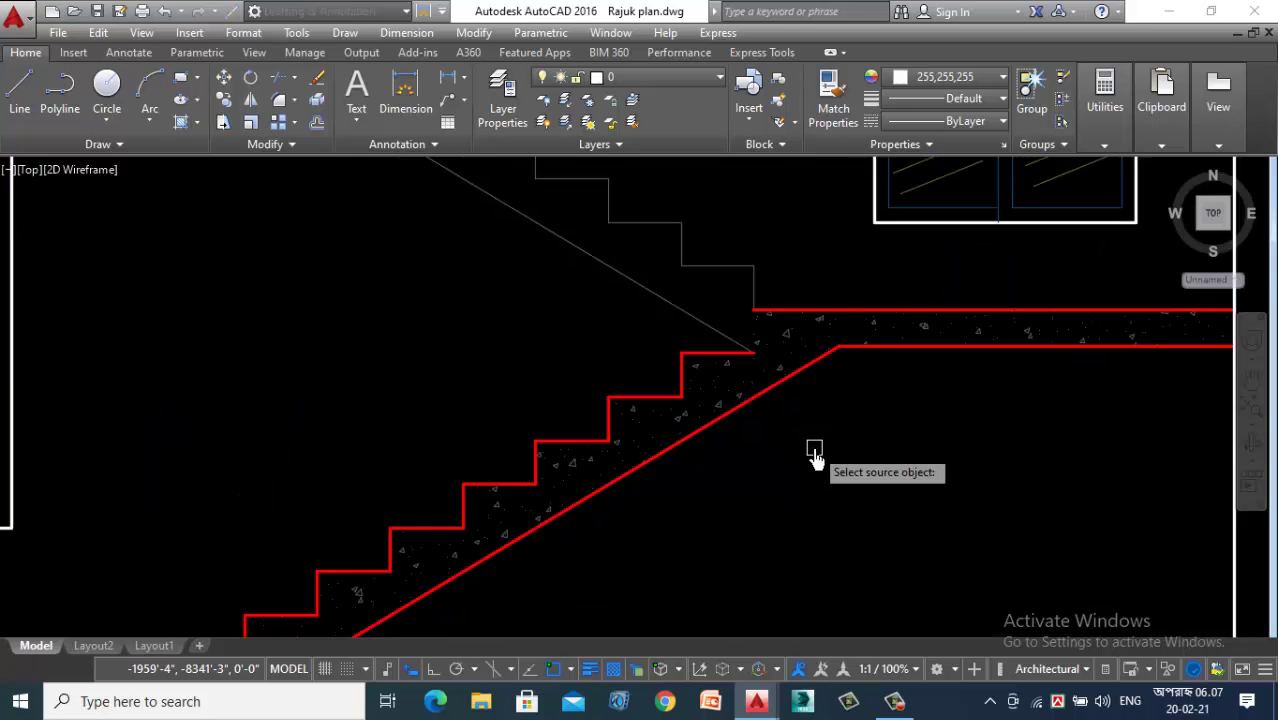
left_click(749, 360)
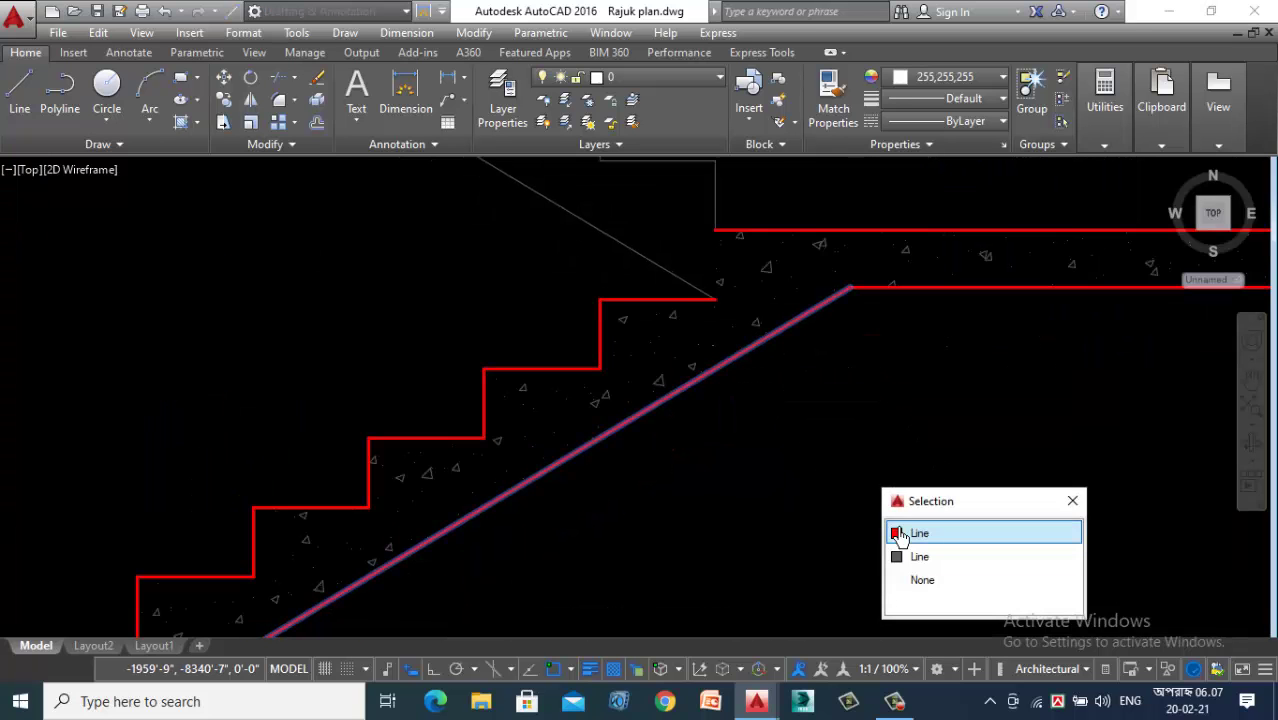
left_click(920, 531)
scroll(752, 450, "down", 5)
scroll(826, 547, "down", 4)
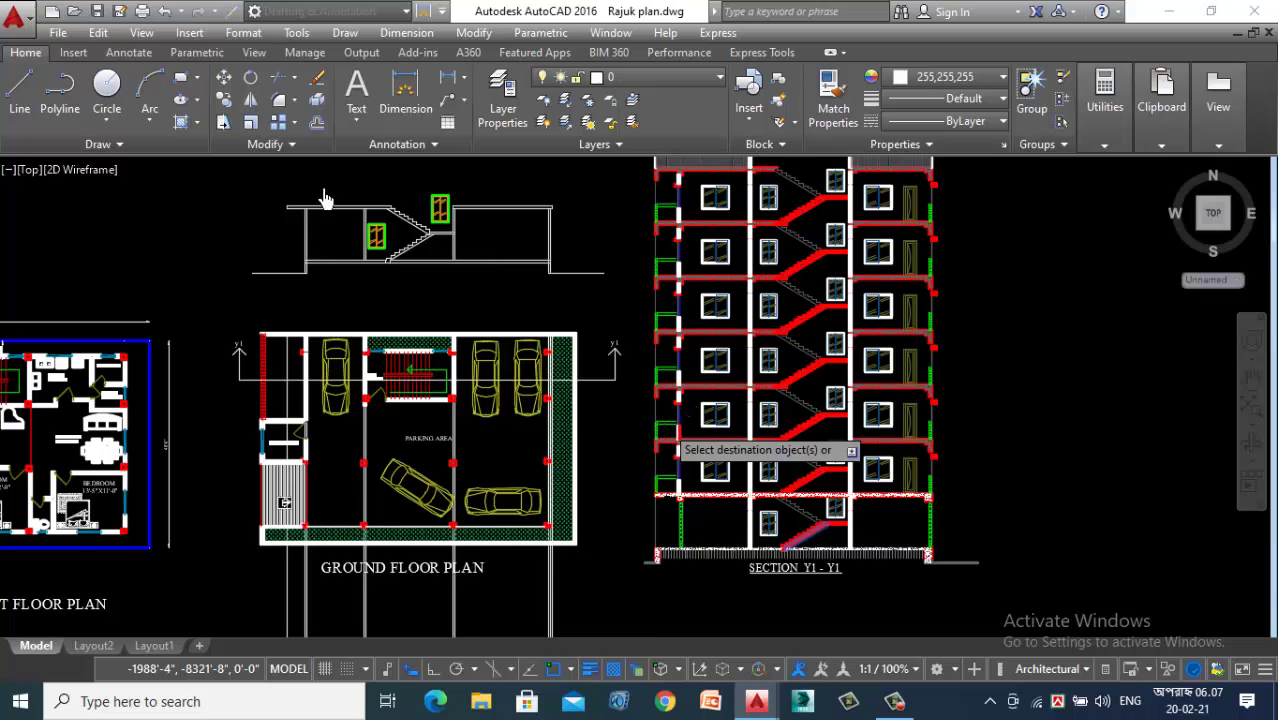
scroll(323, 198, "up", 2)
scroll(442, 308, "up", 8)
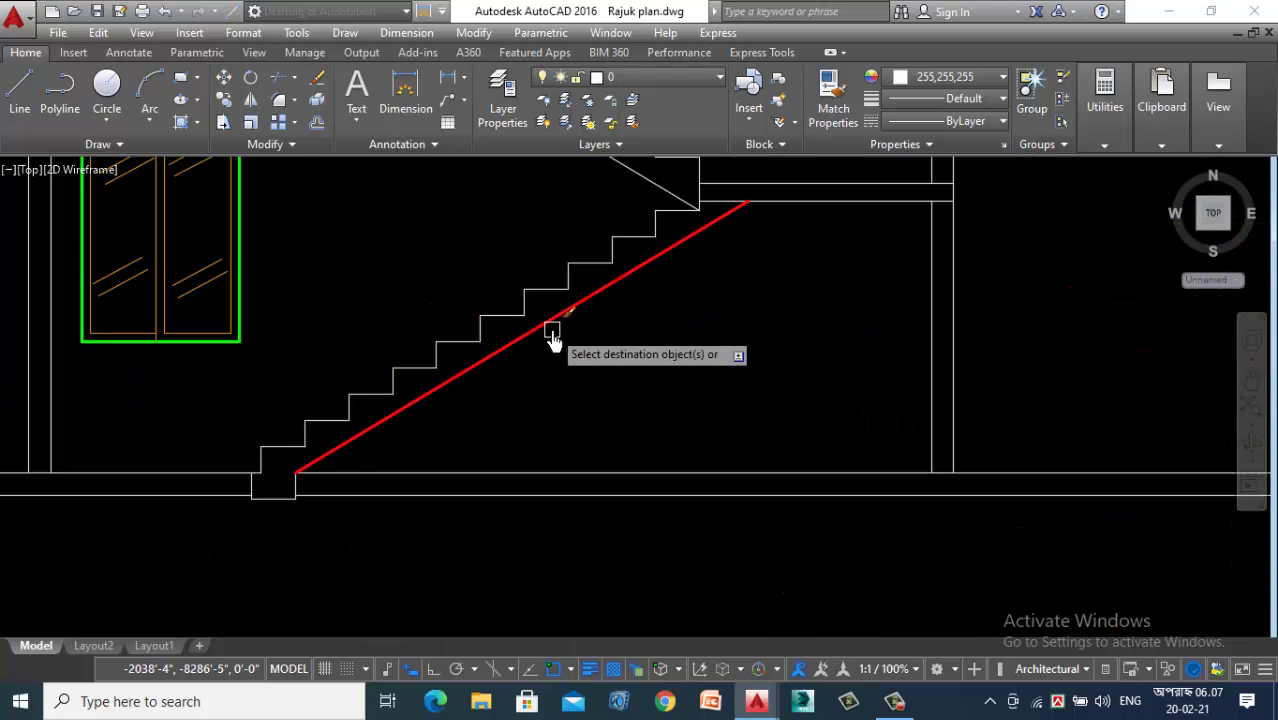
left_click(553, 336)
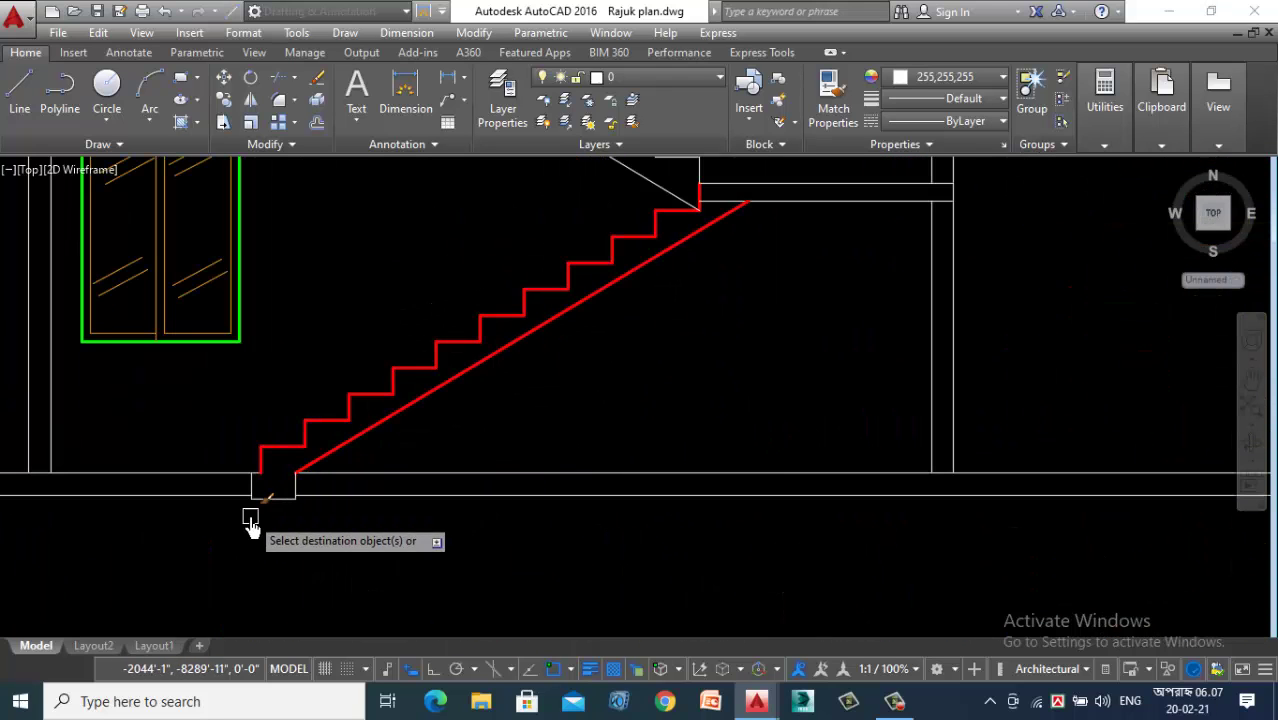
Step: Apply the same matched red properties to the bottom and side lines of the footing under the lower flight
scroll(252, 518, "up", 4)
left_click(309, 471)
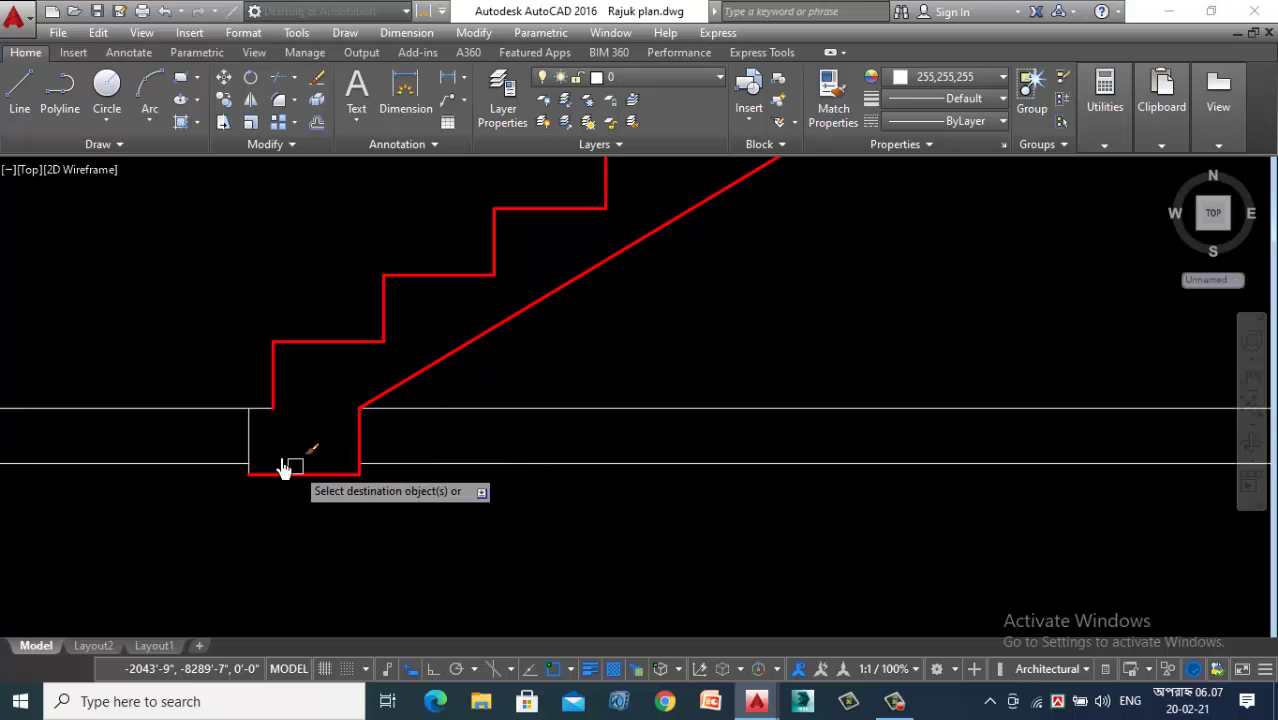
left_click(243, 440)
scroll(315, 472, "down", 4)
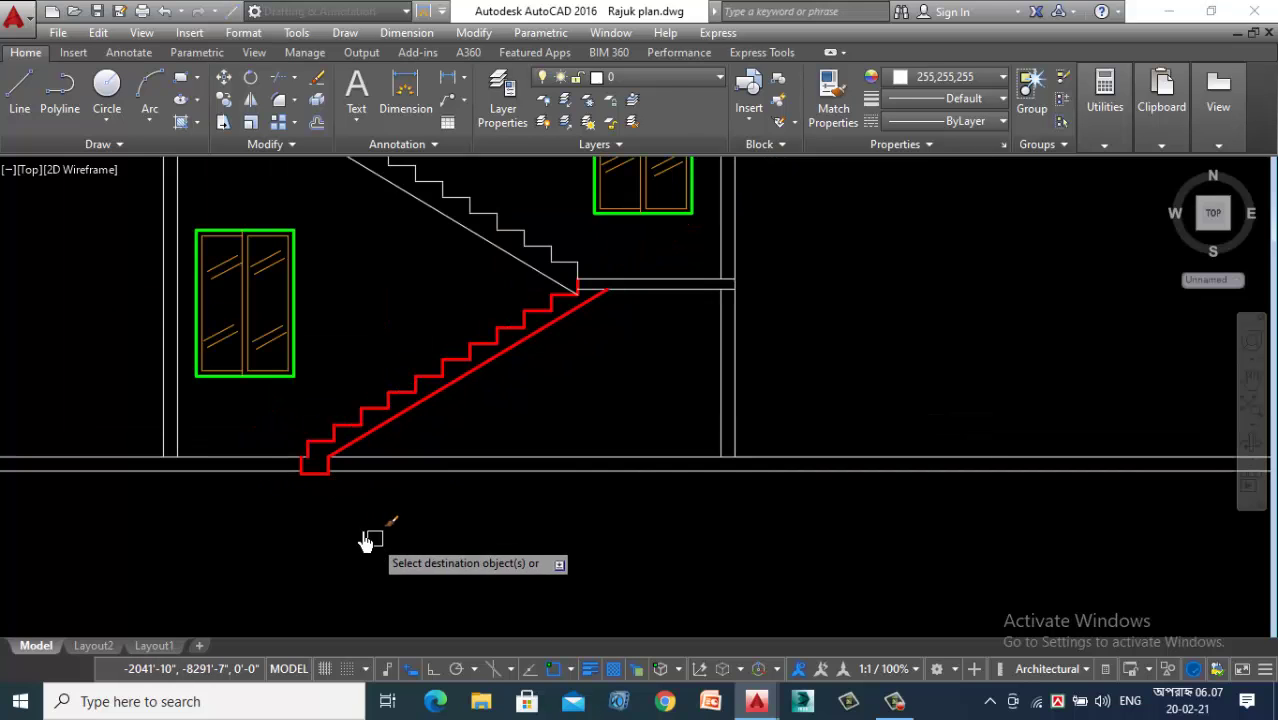
scroll(360, 525, "down", 2)
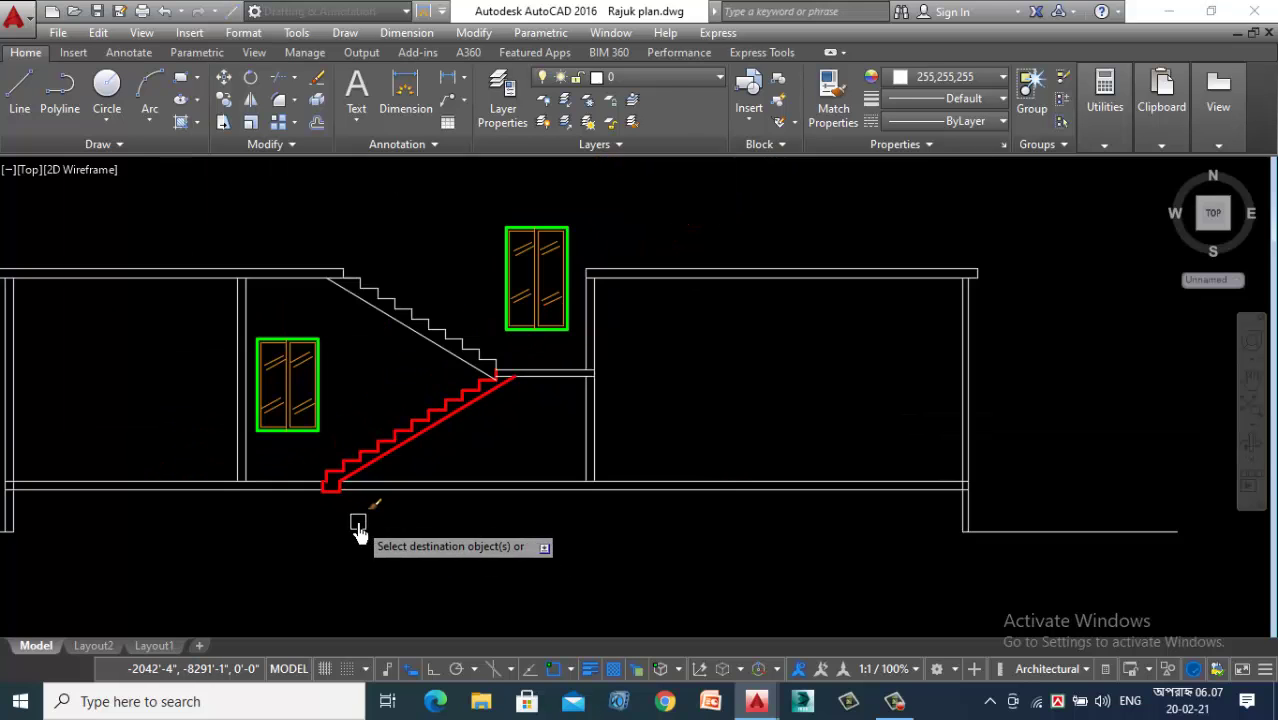
Step: Apply the matched red properties to the upper and lower lines of the landing slab
scroll(487, 418, "down", 4)
scroll(516, 410, "up", 4)
left_click(515, 410)
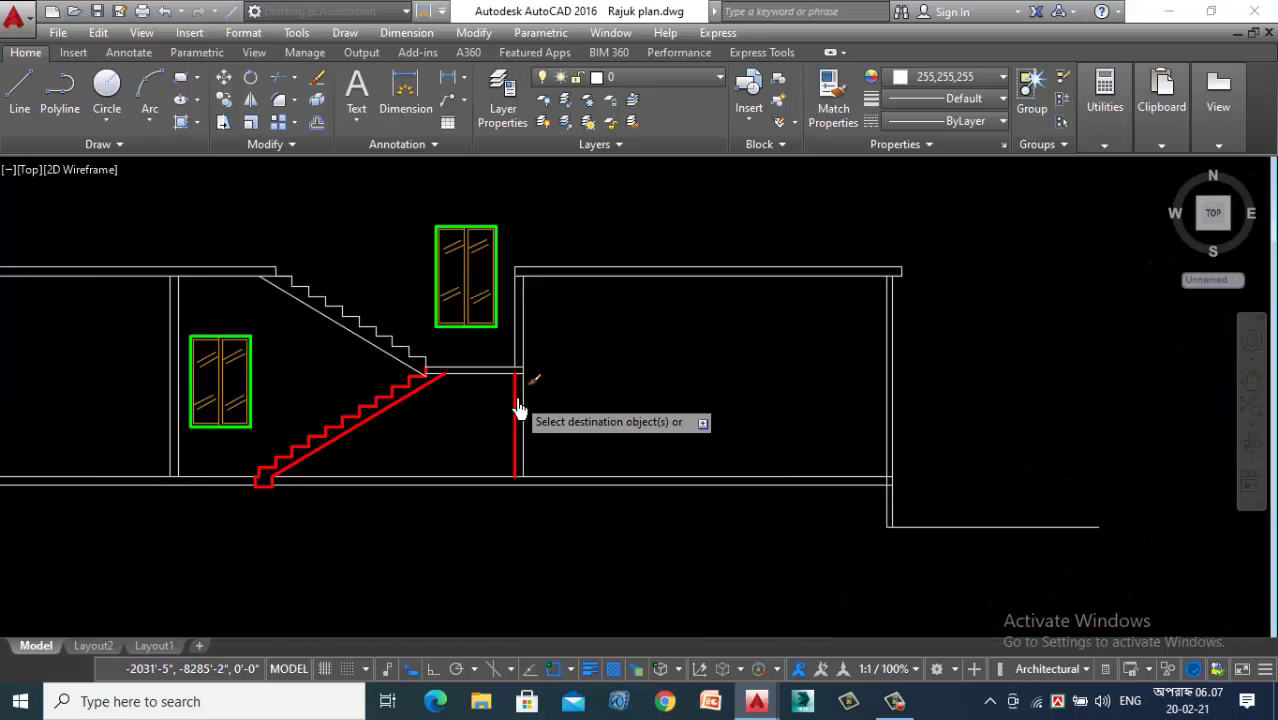
scroll(489, 376, "up", 5)
left_click(474, 308)
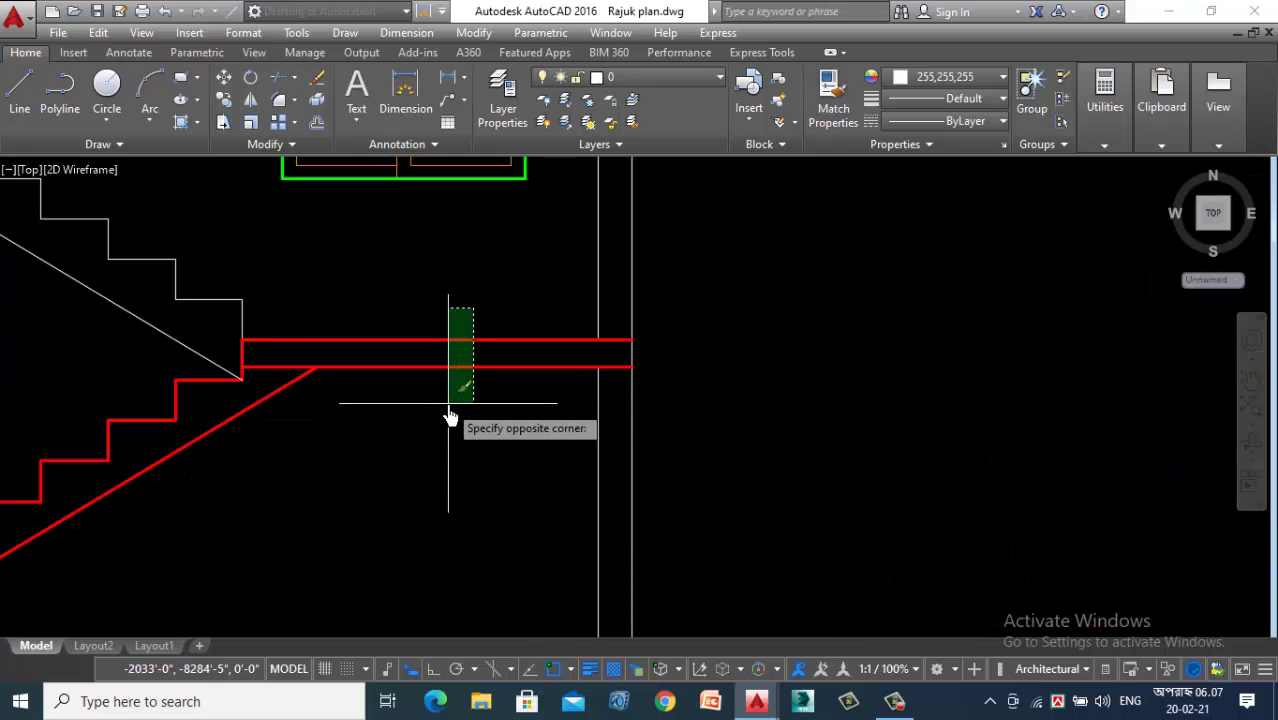
left_click(449, 418)
scroll(640, 360, "up", 2)
scroll(531, 432, "down", 5)
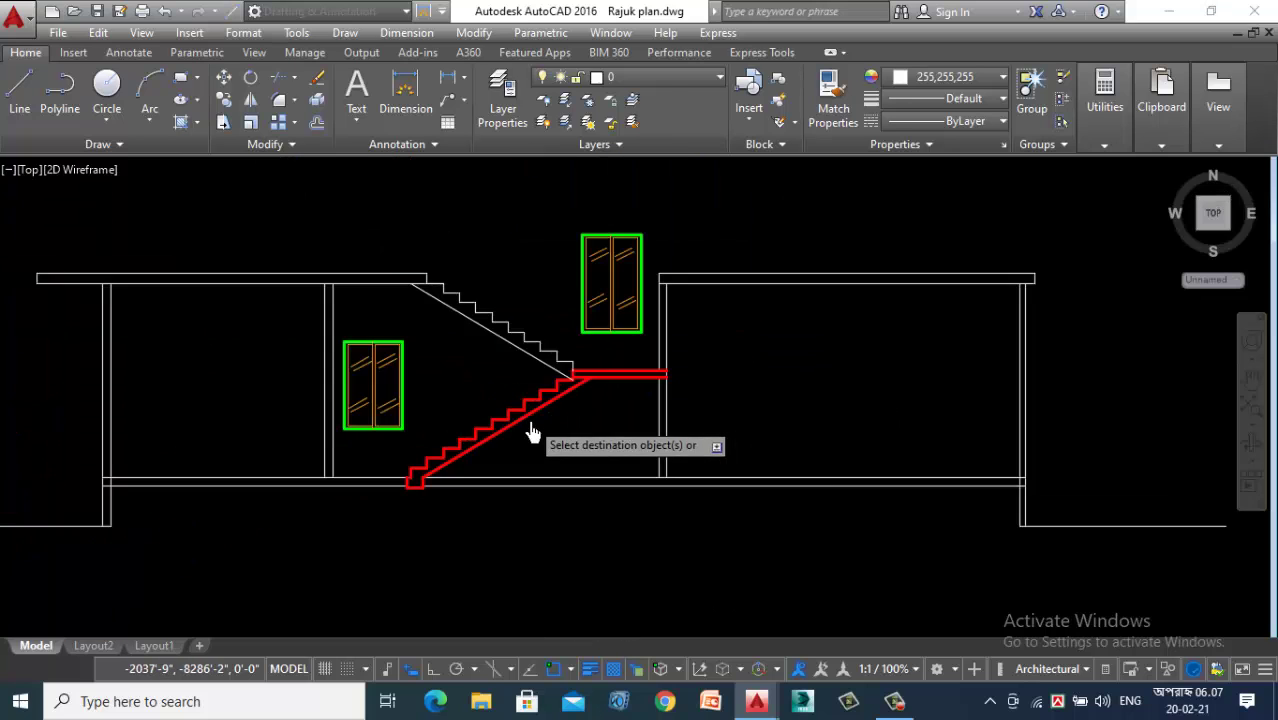
Step: Examine the stair, landing and floor slab styling in the finished Section Y1-Y1 and end the property matching
scroll(531, 432, "down", 5)
scroll(807, 523, "up", 5)
scroll(860, 617, "down", 2)
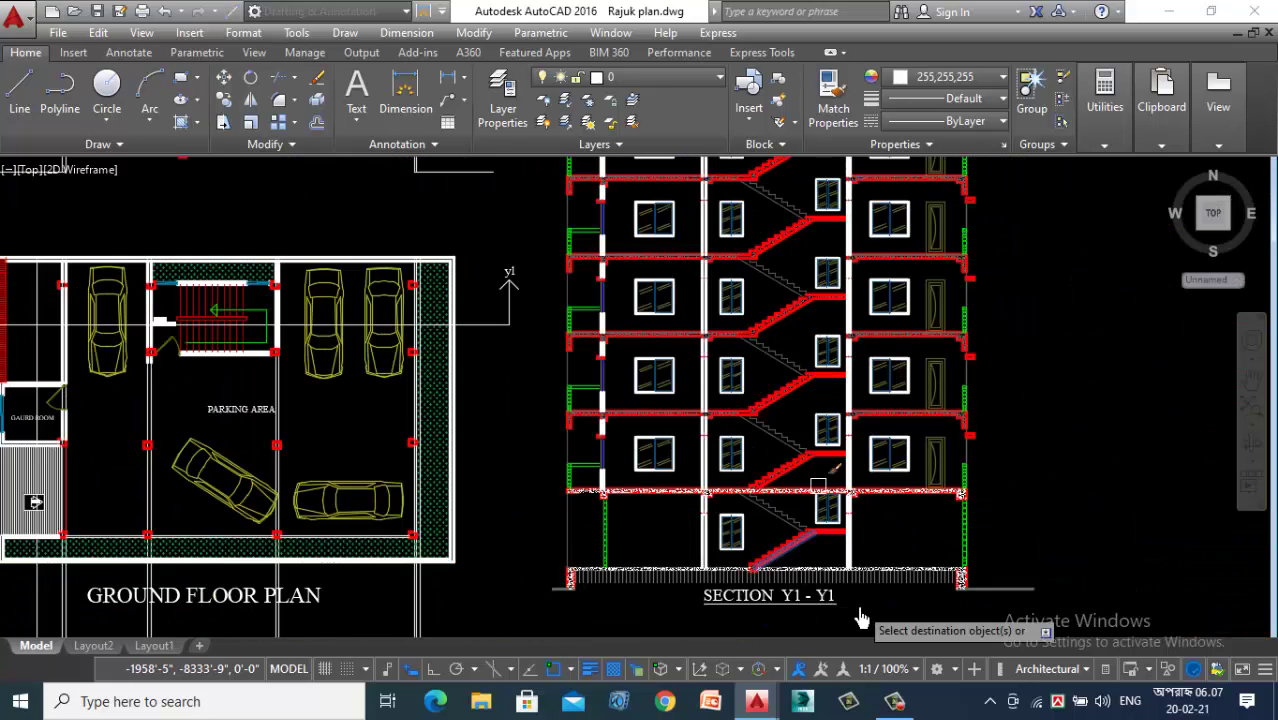
scroll(855, 590, "up", 4)
scroll(864, 472, "down", 4)
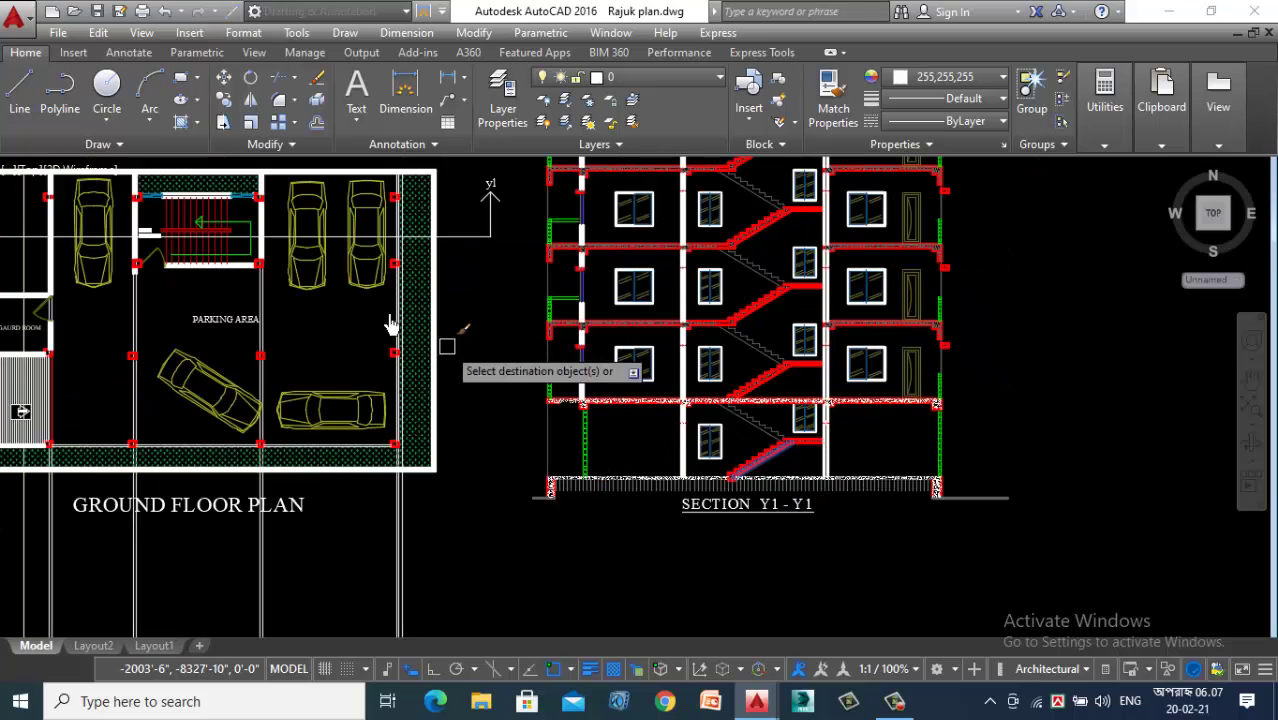
scroll(531, 399, "down", 2)
scroll(348, 205, "down", 1)
scroll(400, 268, "up", 3)
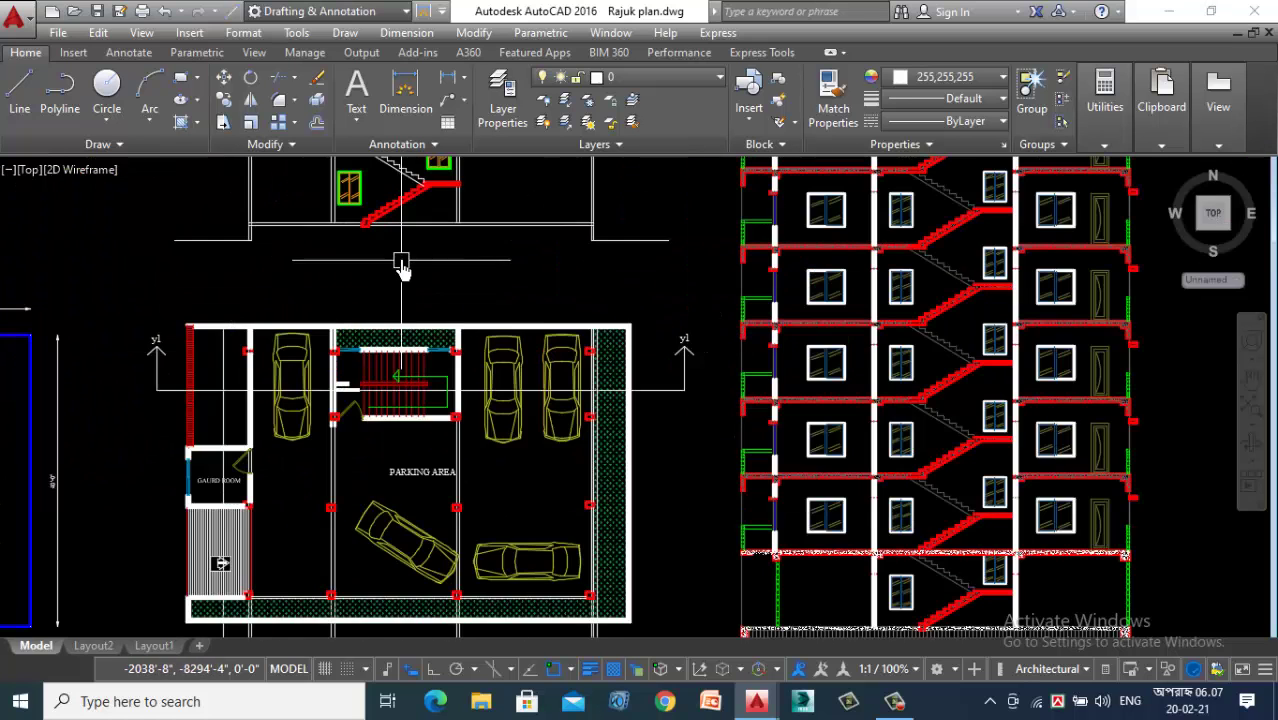
Step: Extend the left wall line below the landing up through the landing slab
scroll(448, 186, "up", 5)
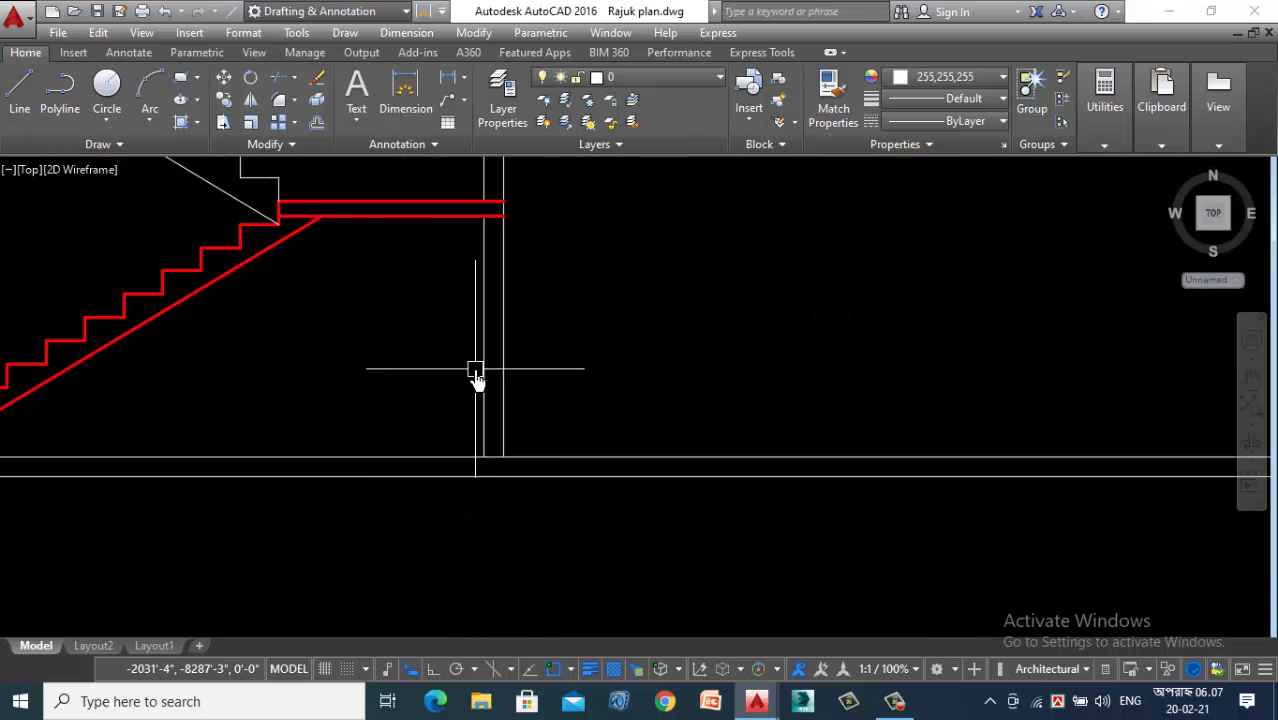
type("ex")
key("Return")
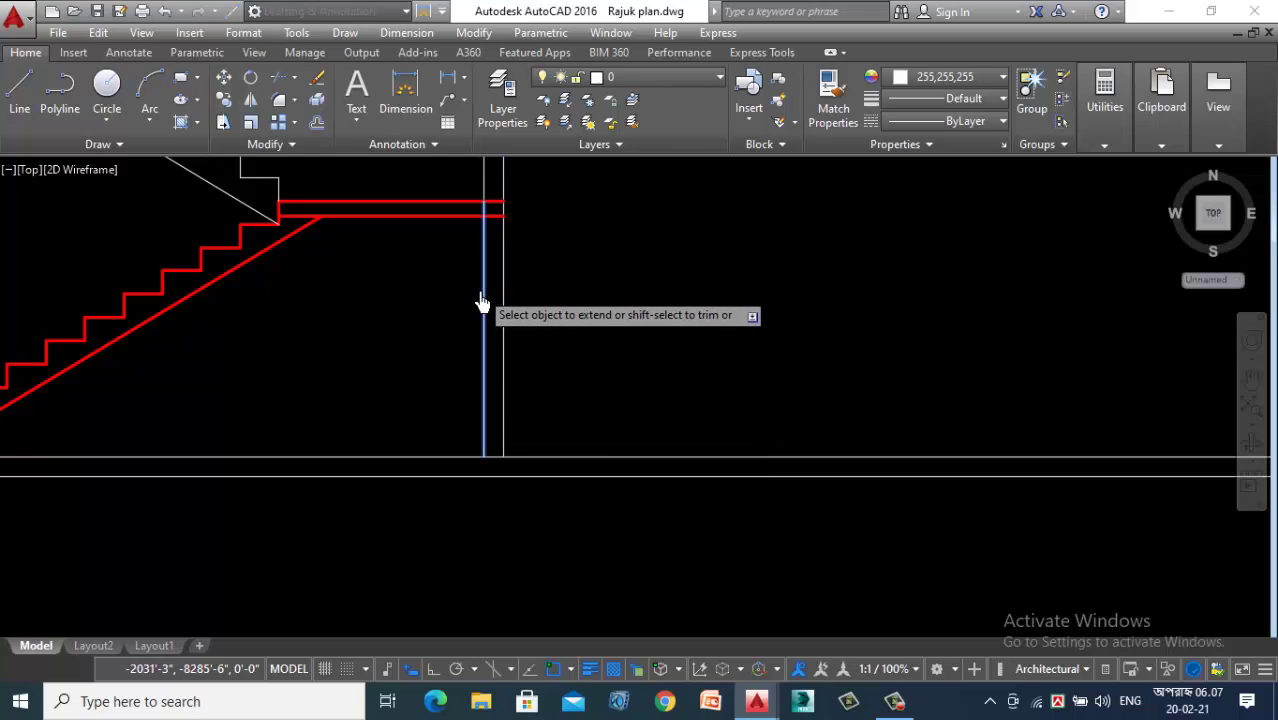
scroll(511, 215, "up", 4)
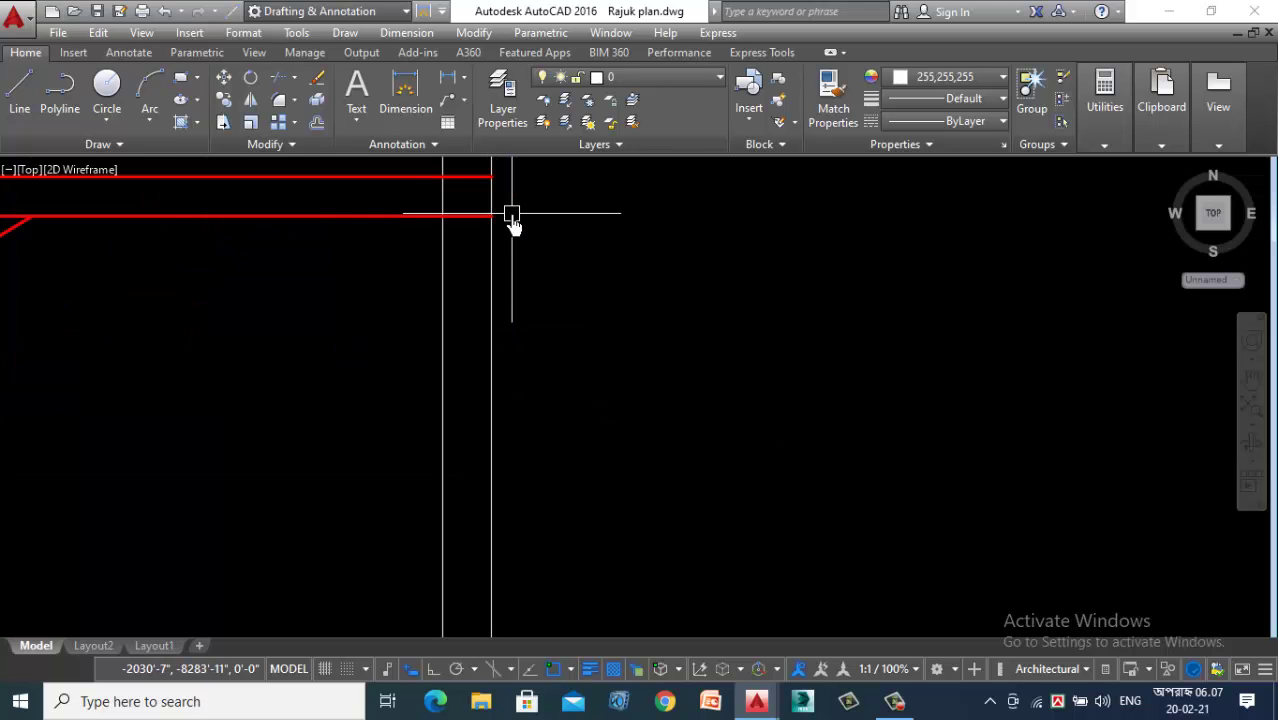
Step: Trim both red landing slab lines where they run through the wall thickness
type("tr")
key("Return")
key("Return")
scroll(453, 203, "up", 4)
middle_click_drag(474, 246, 478, 321)
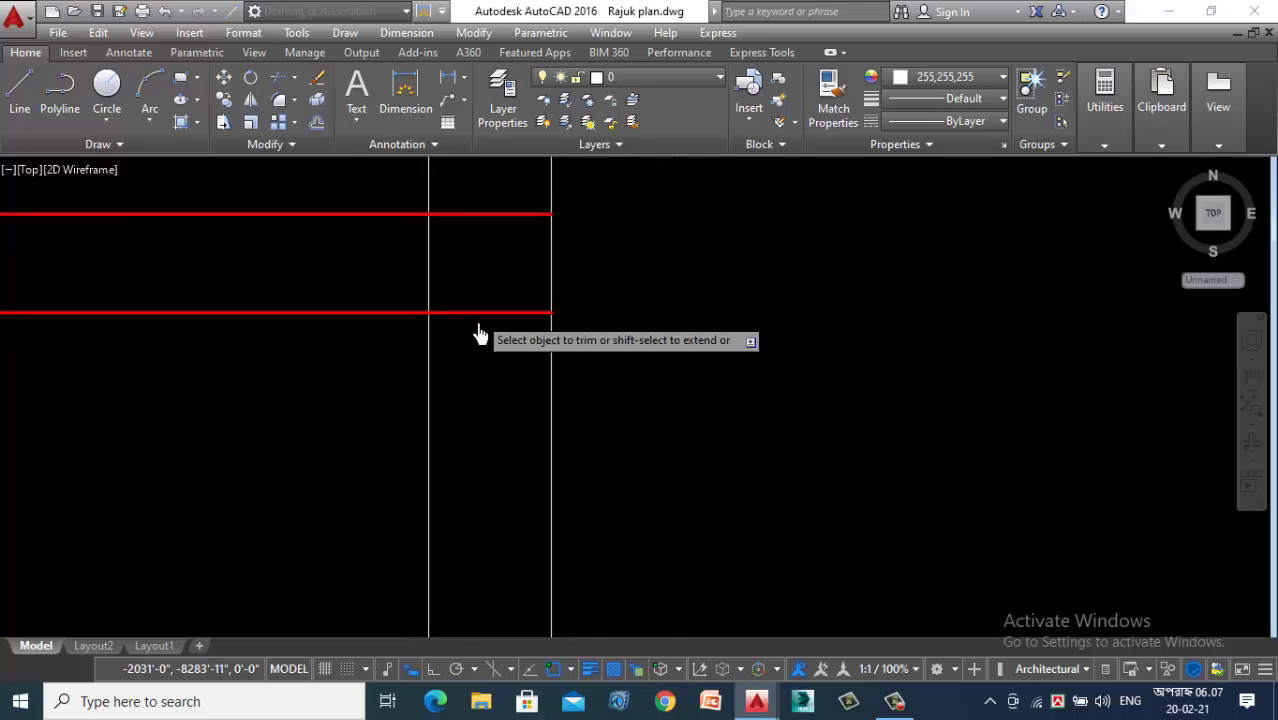
left_click(486, 226)
left_click(498, 346)
scroll(668, 376, "down", 6)
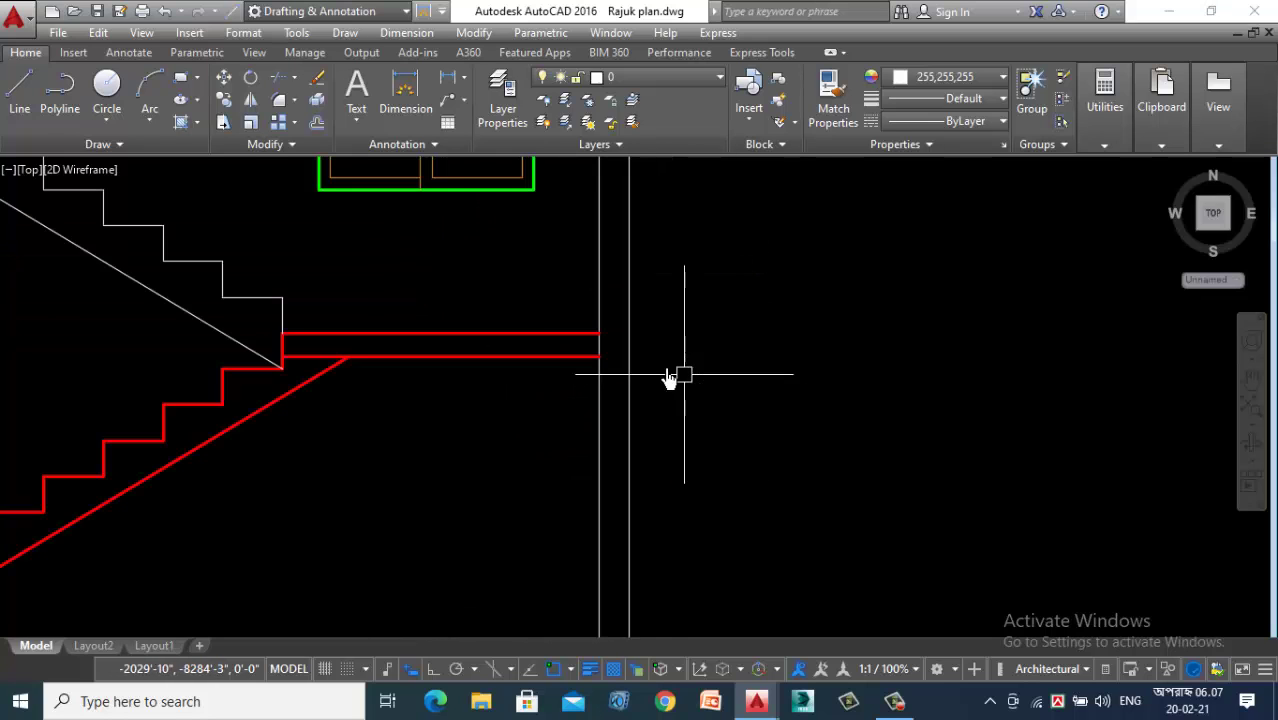
Step: Trim the stub of the landing's lower line between the stair edge and the lower flight's sloped underside
scroll(535, 342, "down", 2)
scroll(558, 266, "down", 4)
scroll(473, 341, "up", 2)
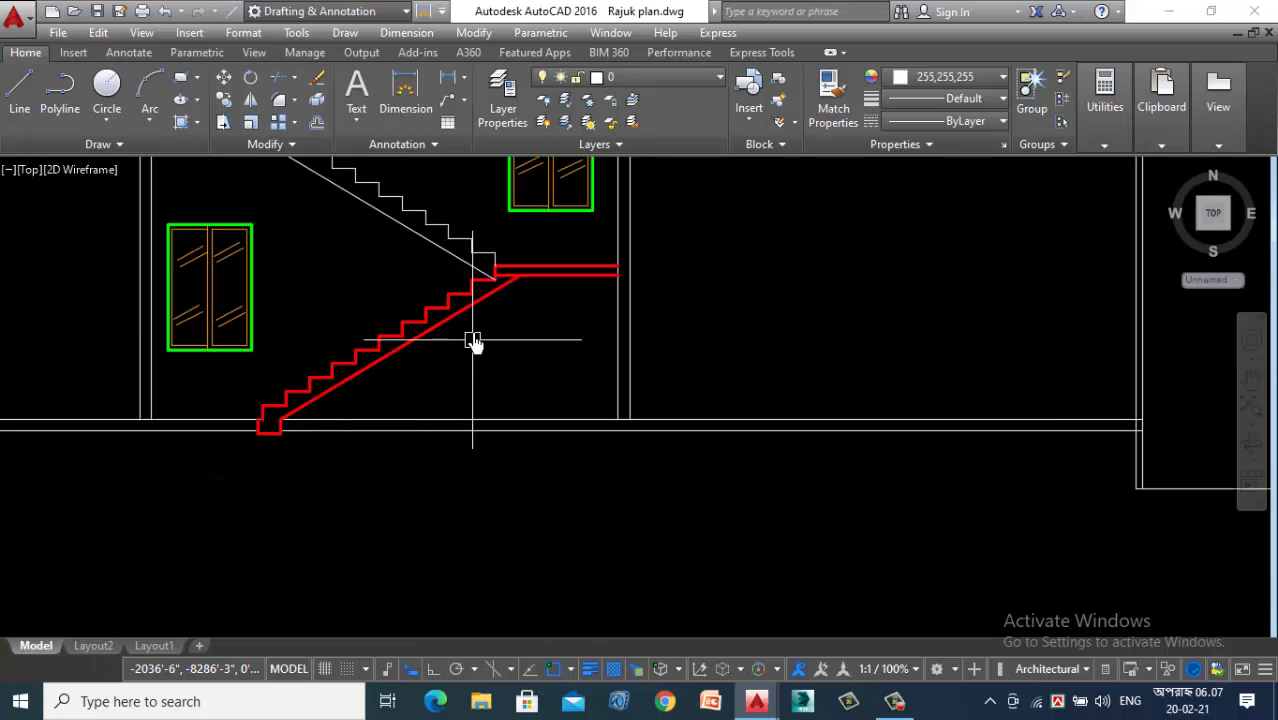
scroll(478, 333, "up", 2)
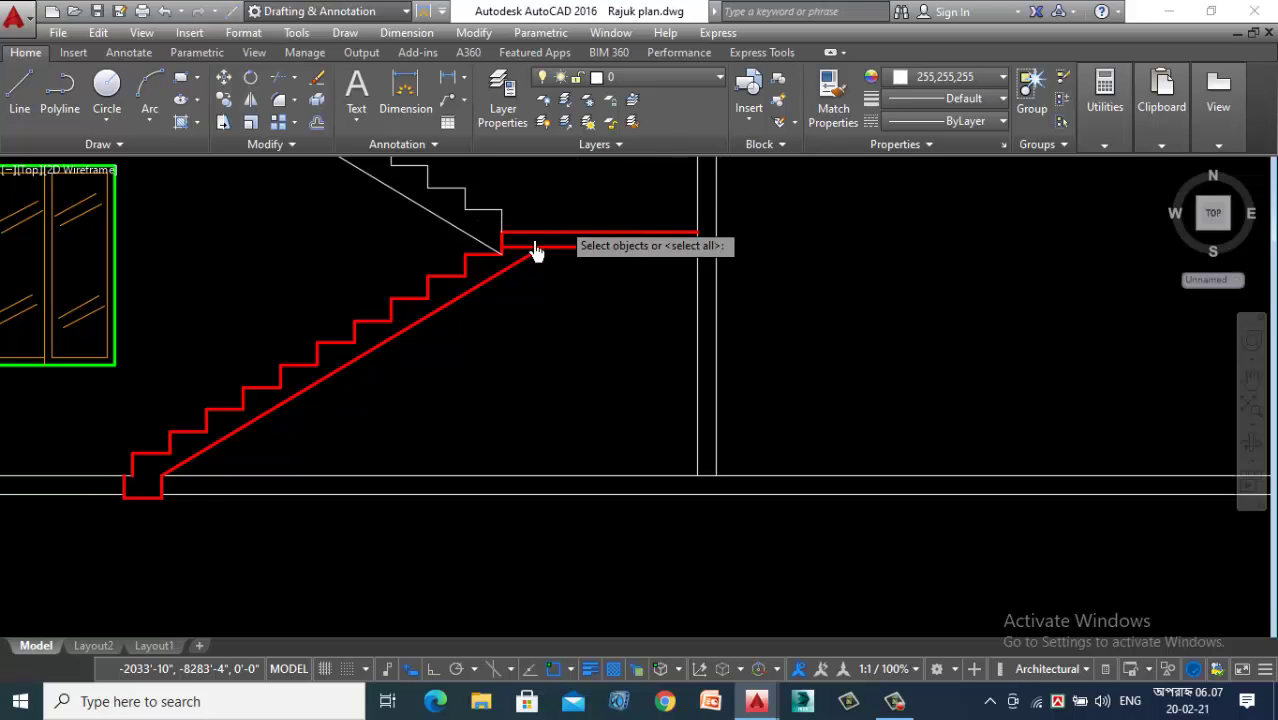
key("Return")
scroll(535, 250, "up", 4)
scroll(622, 385, "down", 6)
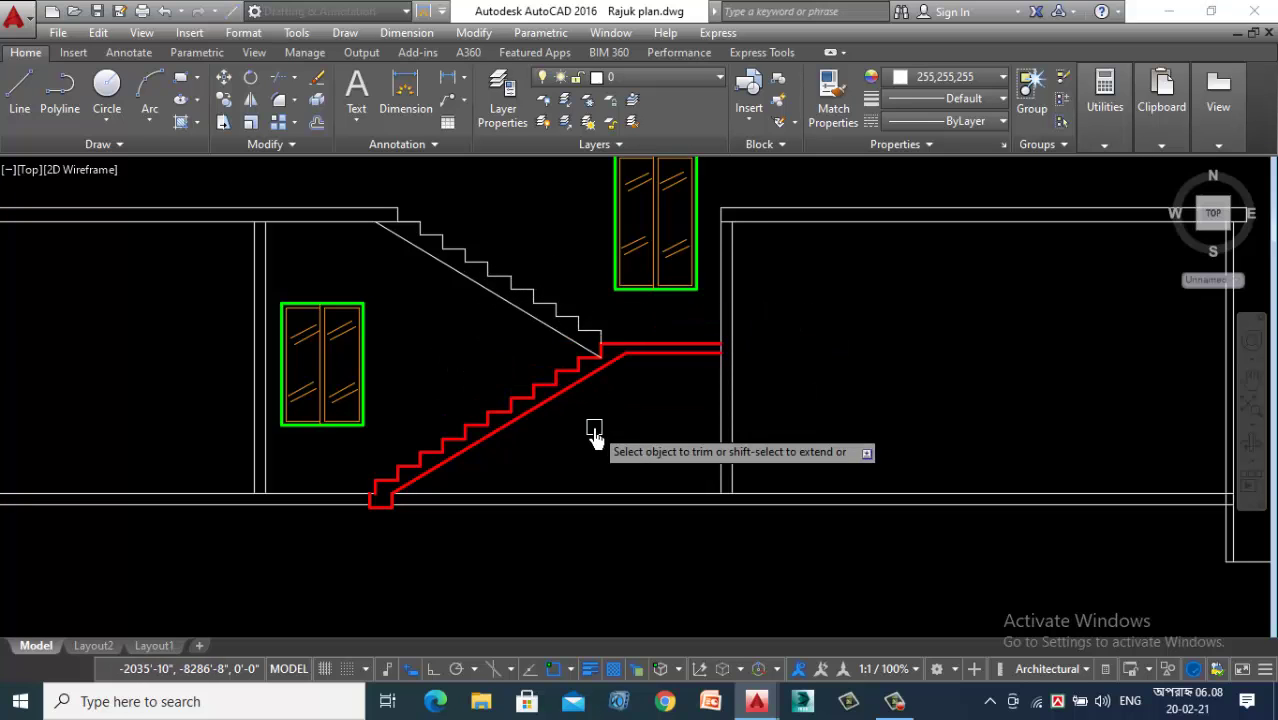
scroll(590, 434, "down", 6)
scroll(596, 428, "up", 2)
left_click(492, 350)
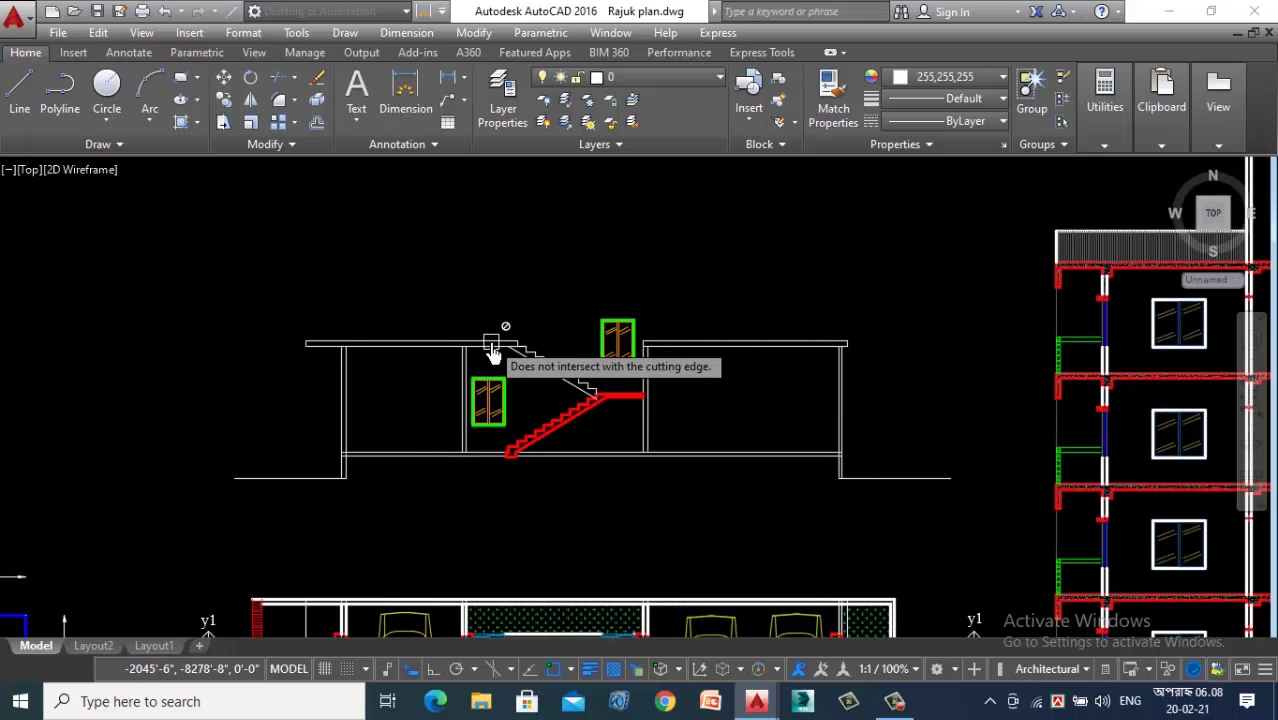
Step: Match the red cut-line properties onto the top, bottom and outer end lines of the upper slab beside the upper flight
key("Escape")
type("ma")
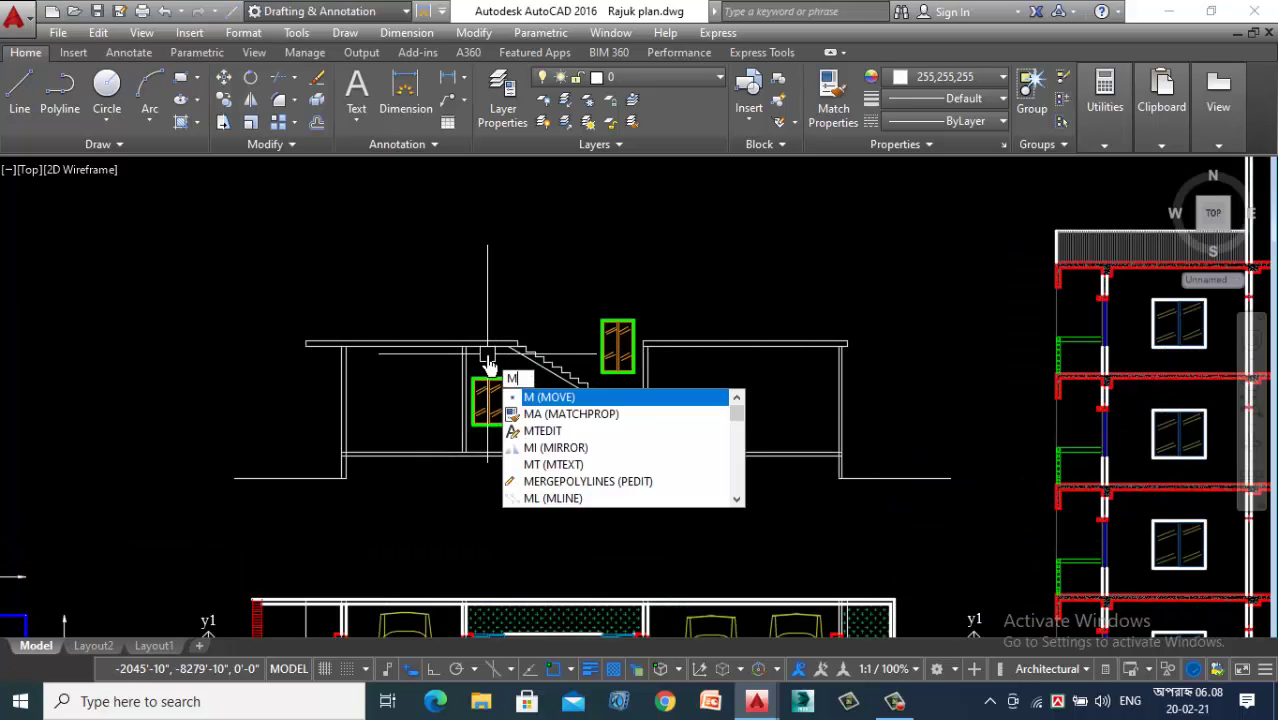
key("Return")
scroll(590, 460, "up", 4)
left_click(550, 345)
scroll(628, 408, "down", 5)
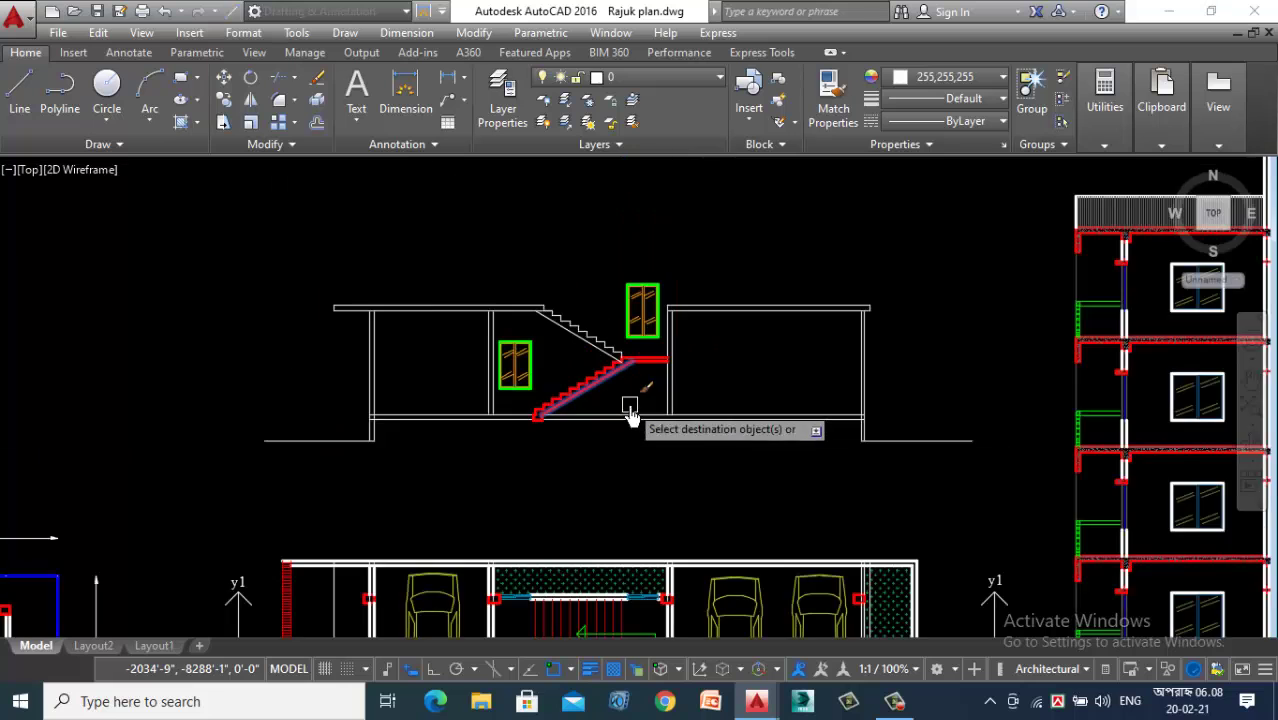
scroll(385, 271, "up", 2)
scroll(479, 277, "up", 3)
left_click(271, 300)
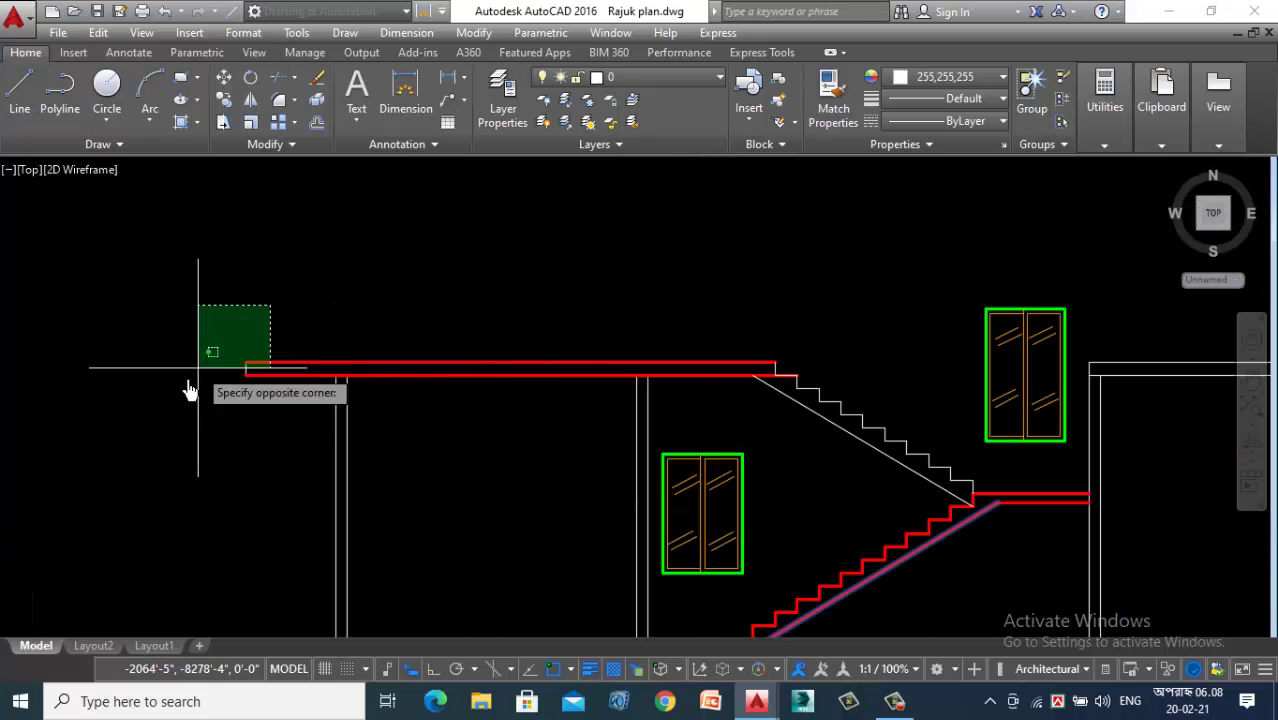
left_click(194, 368)
scroll(793, 374, "up", 4)
scroll(476, 262, "down", 2)
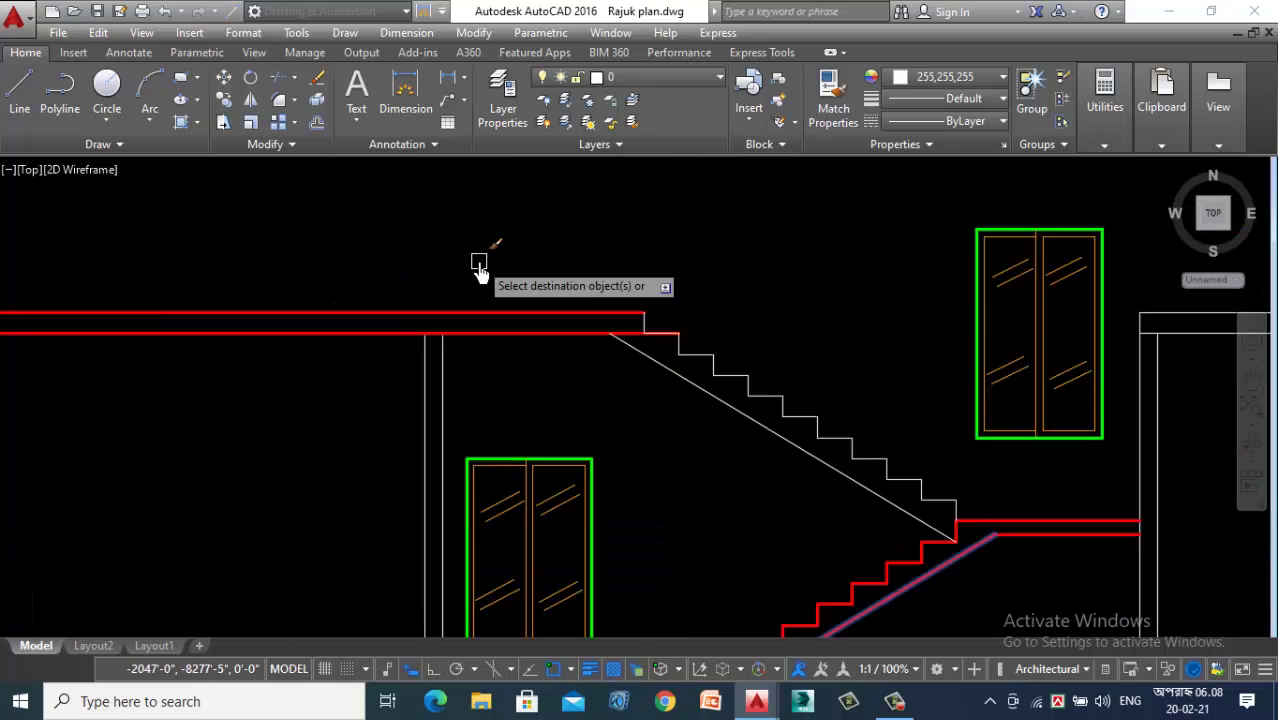
Step: Match the same red properties onto the opposite upper slab's top, bottom and both end lines, and end the property matching
scroll(619, 416, "down", 2)
scroll(782, 380, "down", 2)
scroll(785, 325, "up", 5)
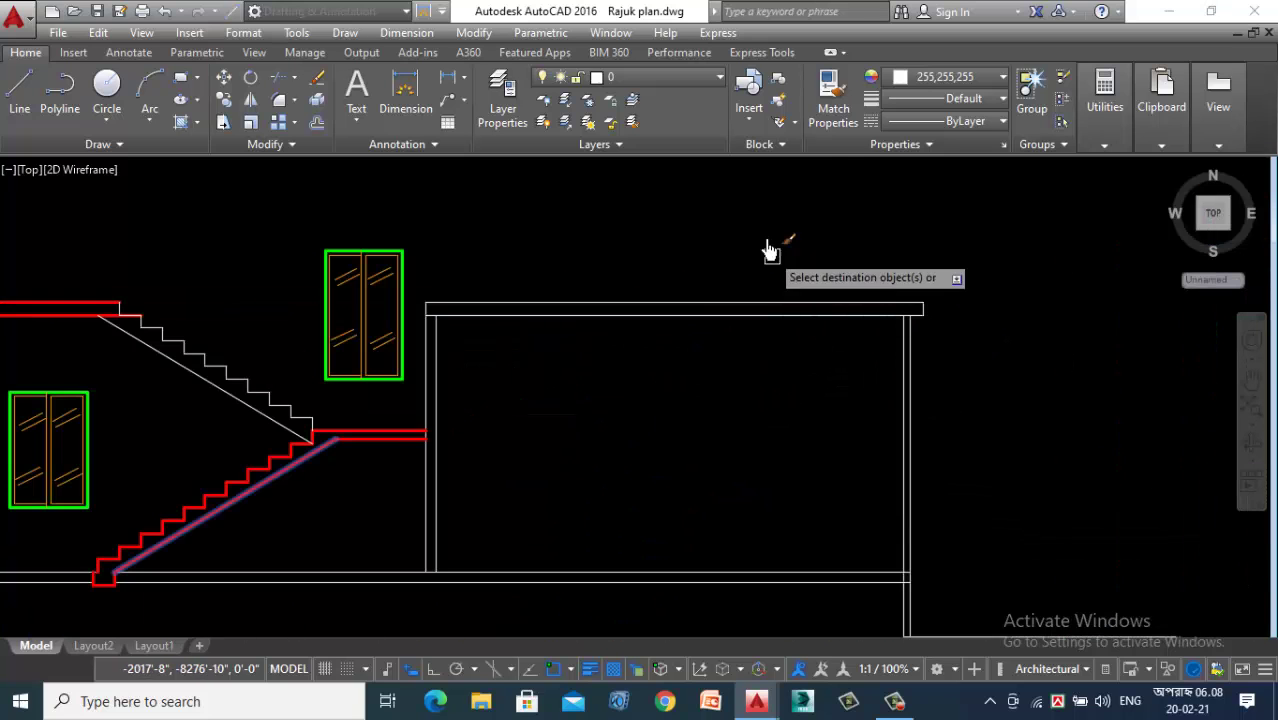
scroll(955, 260, "up", 2)
left_click(958, 252)
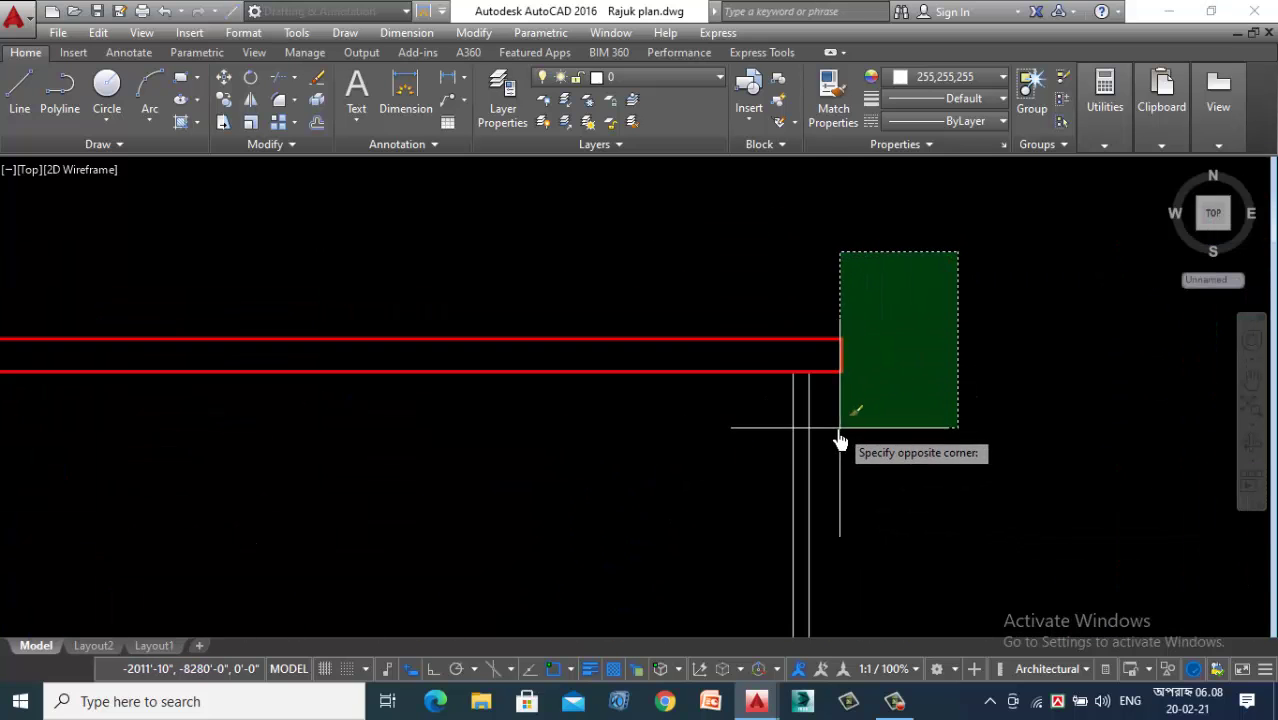
left_click(845, 442)
scroll(860, 500, "down", 3)
scroll(800, 512, "up", 5)
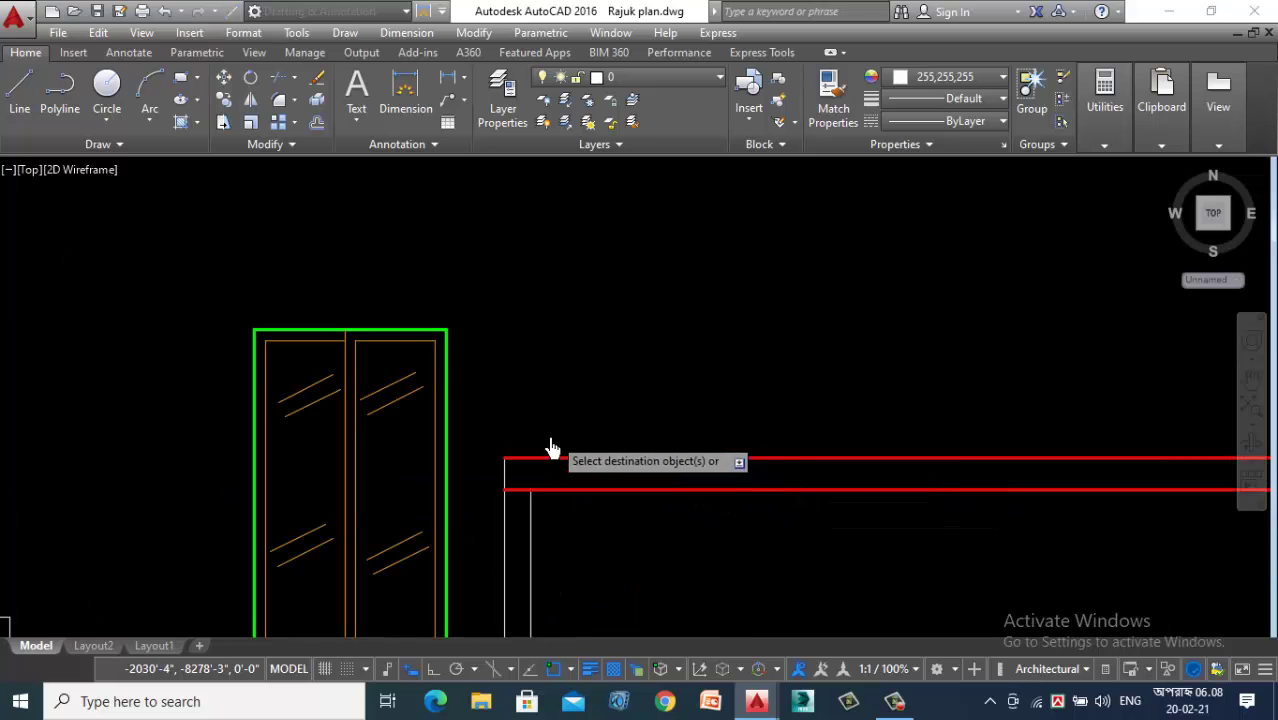
scroll(551, 448, "up", 5)
left_click(501, 408)
left_click(428, 494)
scroll(768, 386, "down", 6)
scroll(766, 360, "down", 4)
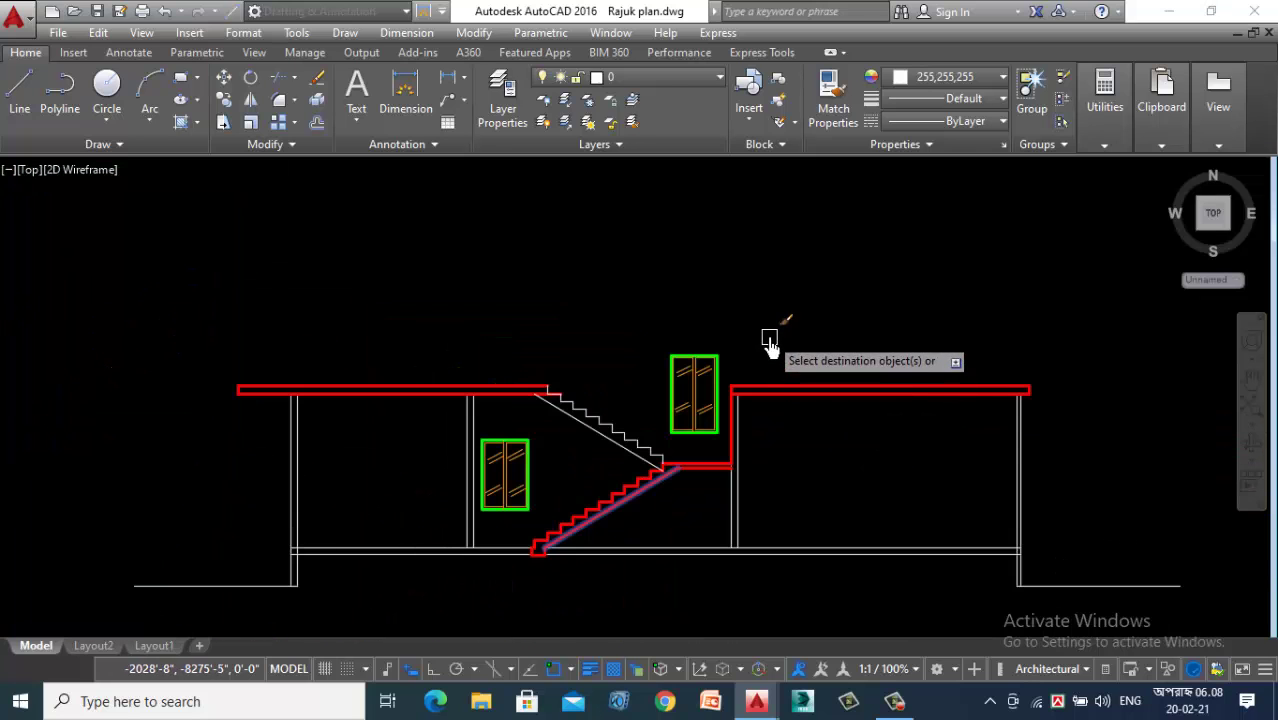
key("Return")
Step: Shorten the red vertical wall line above the landing so it only closes the end of the upper slab
scroll(736, 430, "up", 4)
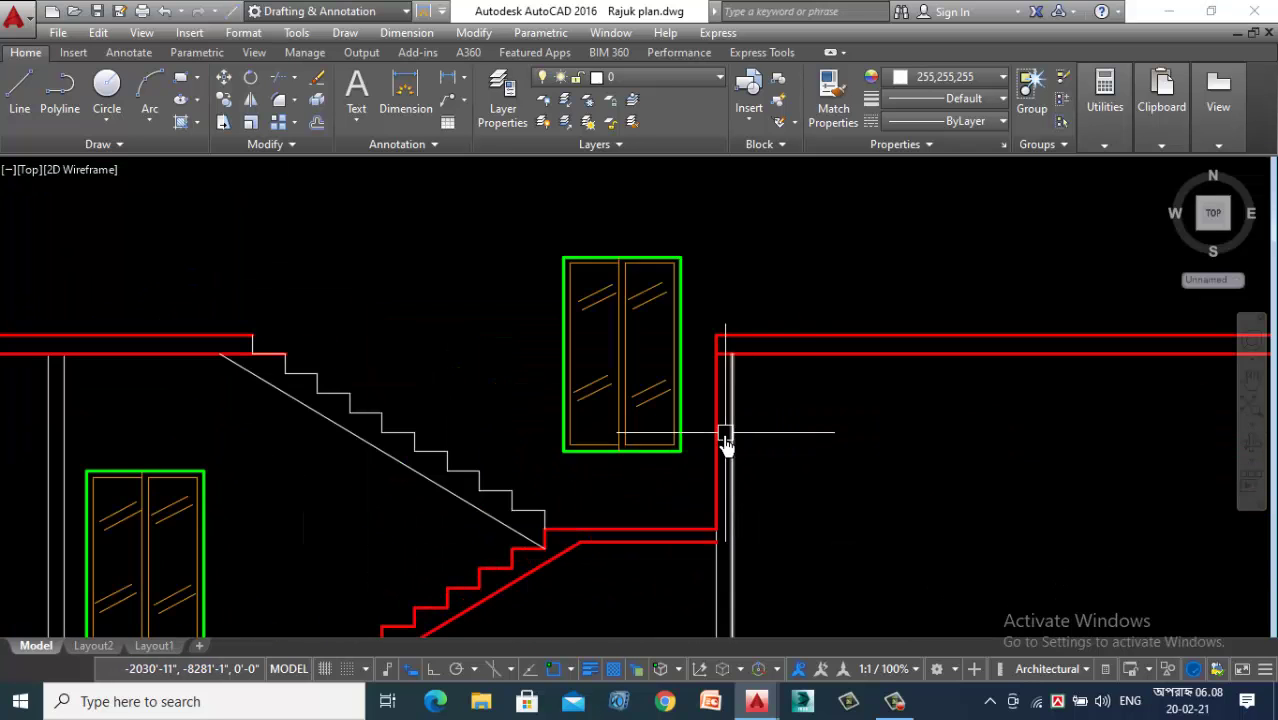
left_click(722, 440)
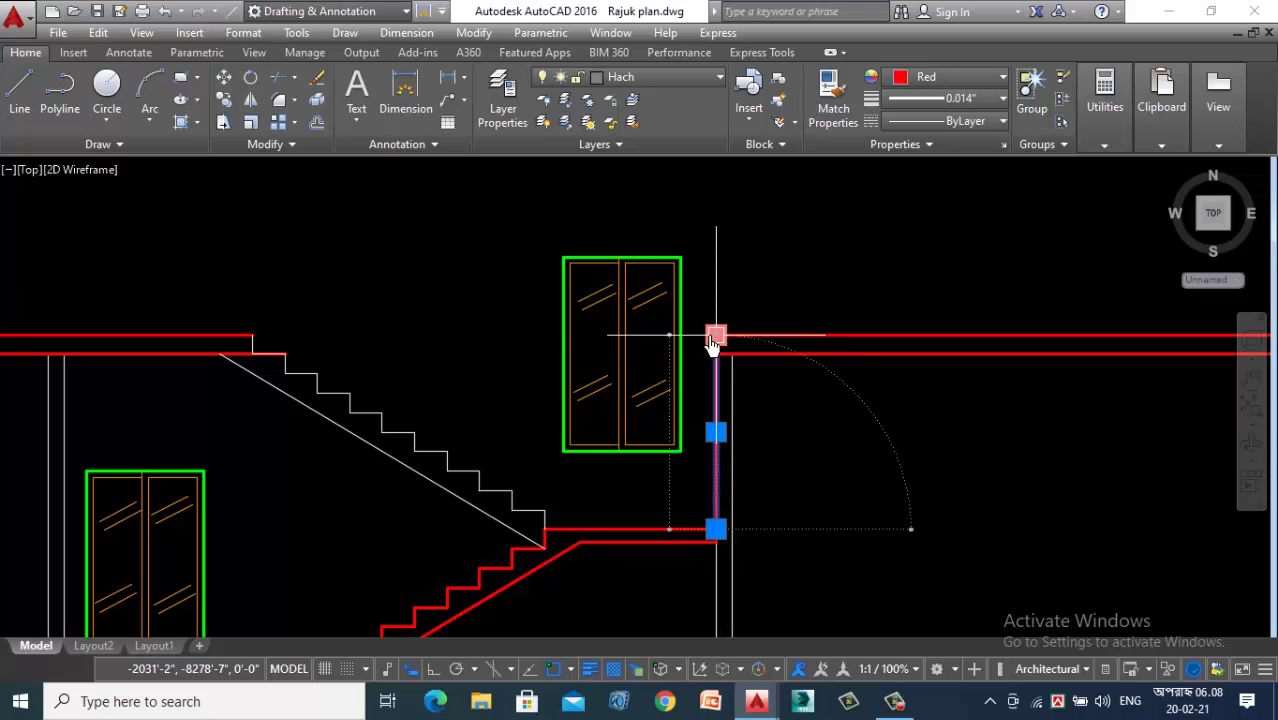
left_click(716, 529)
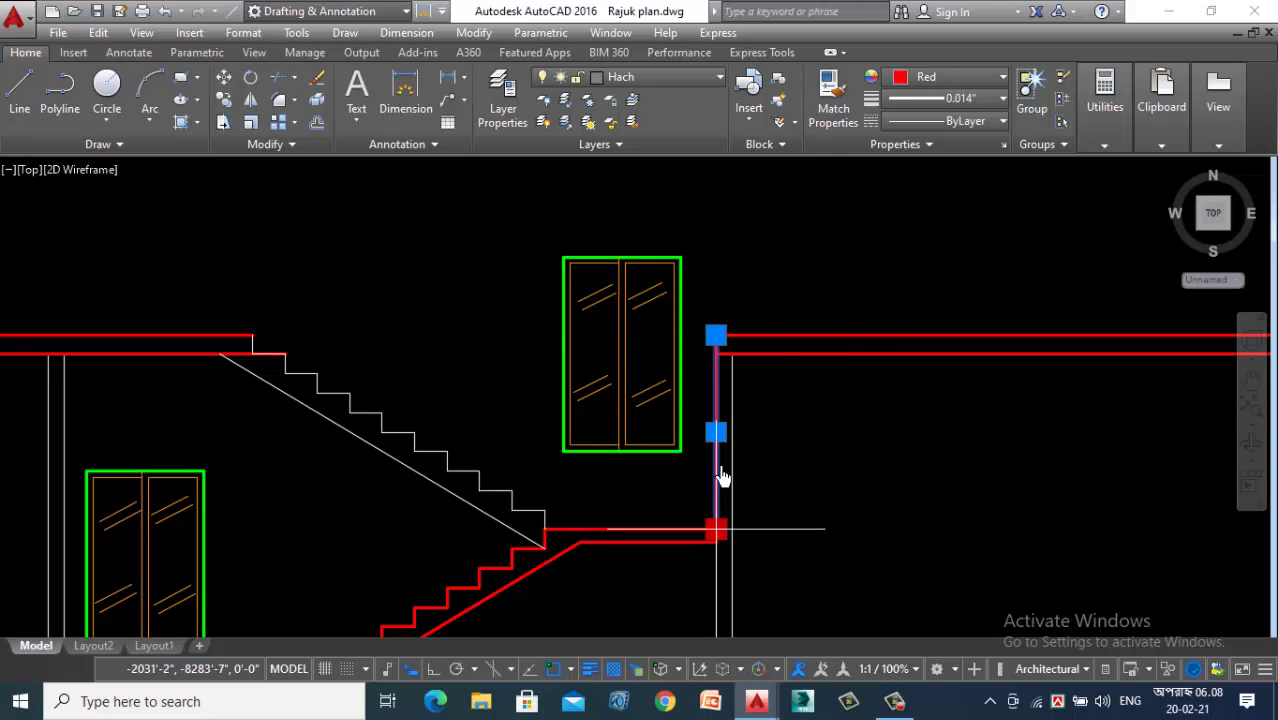
left_click(717, 356)
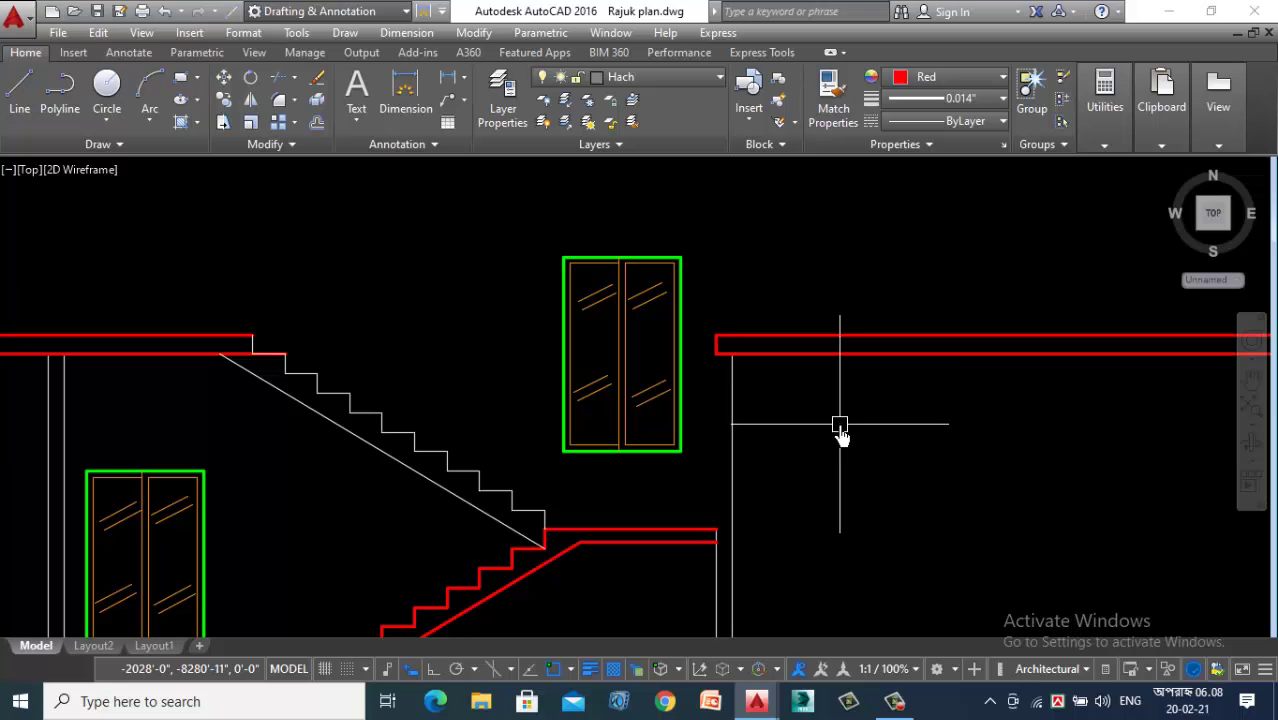
Step: Lower the top of the wall line to the landing's underside and draw a separate vertical line closing the landing's end
scroll(729, 552, "up", 5)
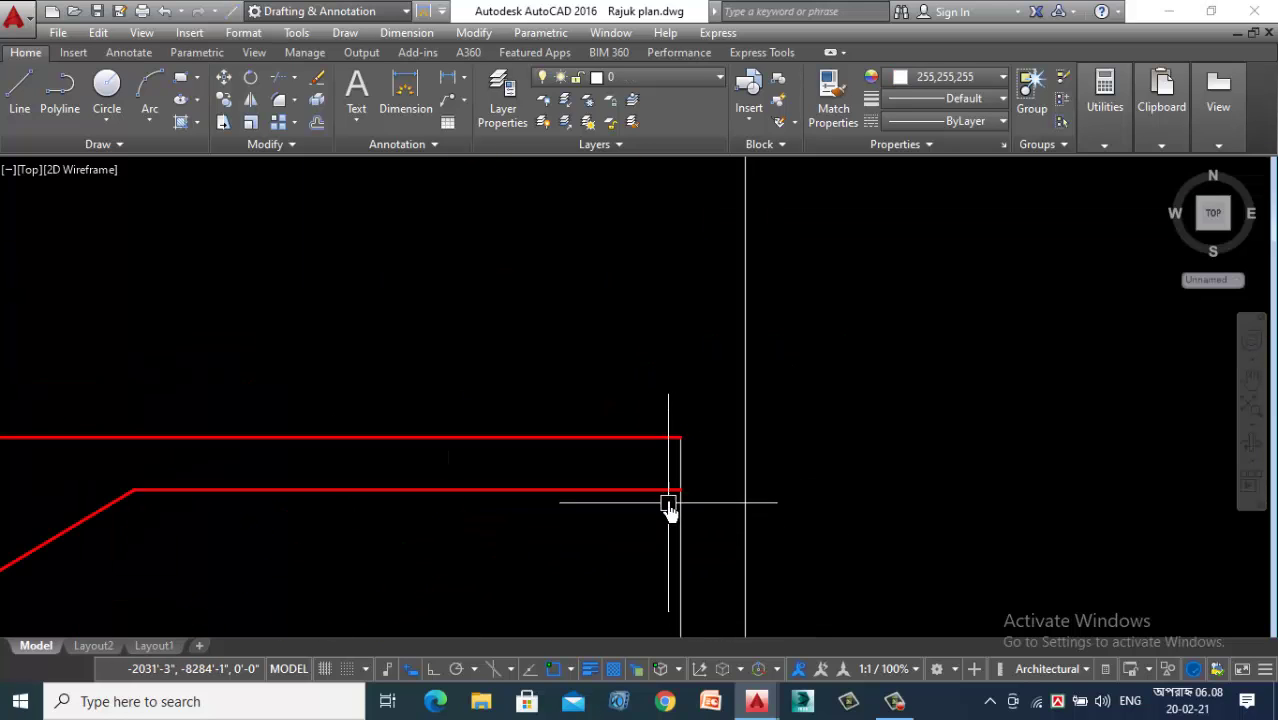
left_click(680, 440)
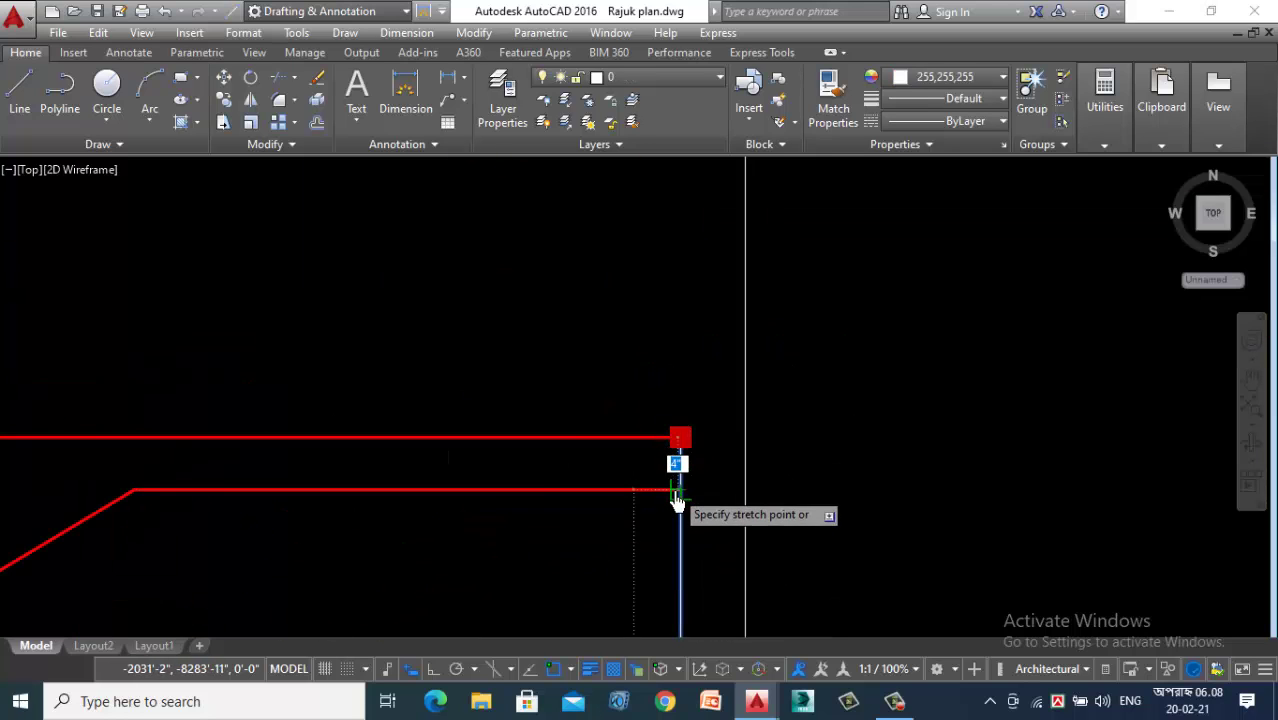
left_click(680, 490)
left_click(15, 100)
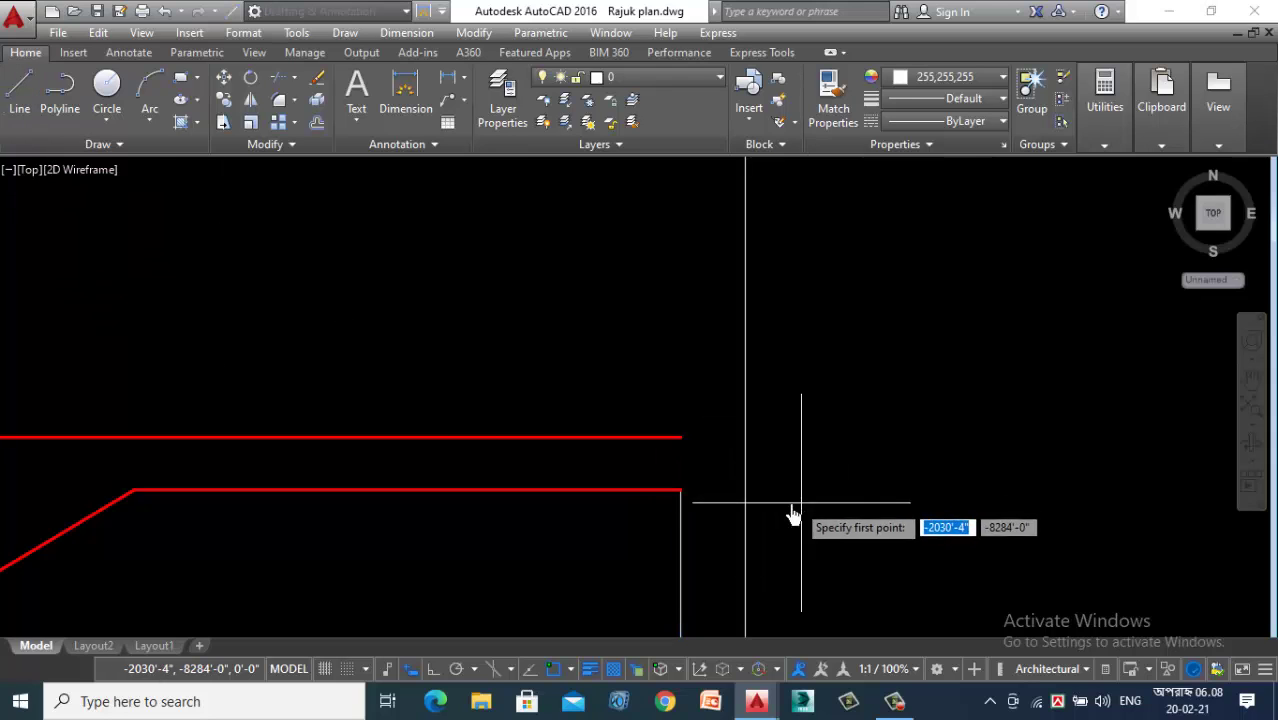
left_click(680, 490)
left_click(680, 438)
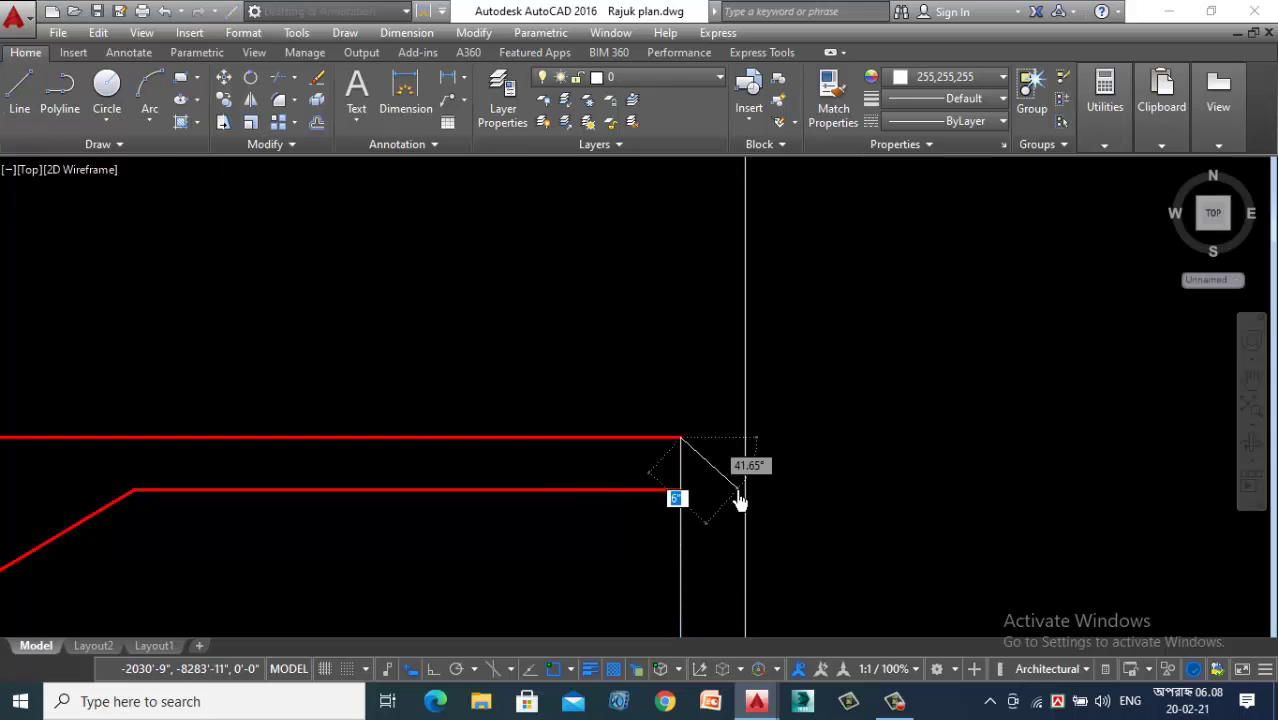
key("space")
Step: Draw the missing wall line from the landing's top corner up to the underside of the upper slab
key("space")
left_click(680, 440)
scroll(681, 440, "down", 2)
scroll(680, 440, "down", 4)
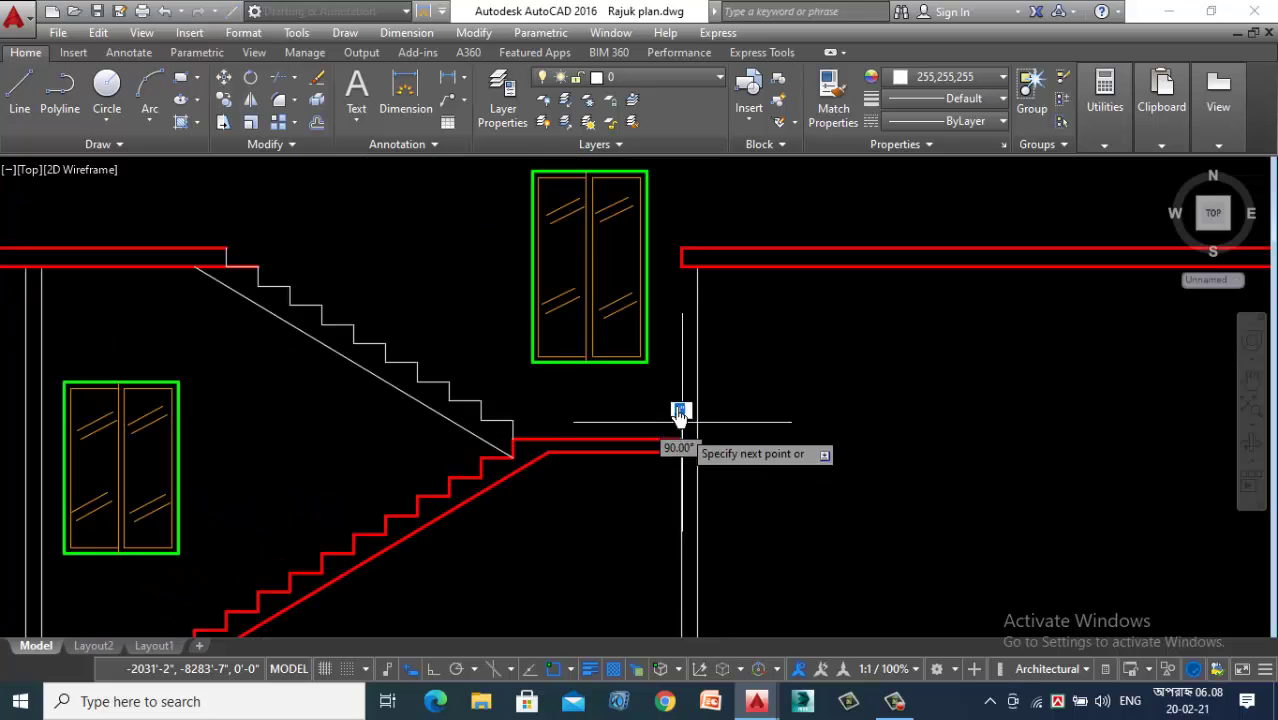
scroll(676, 260, "up", 4)
key("Escape")
scroll(713, 327, "down", 3)
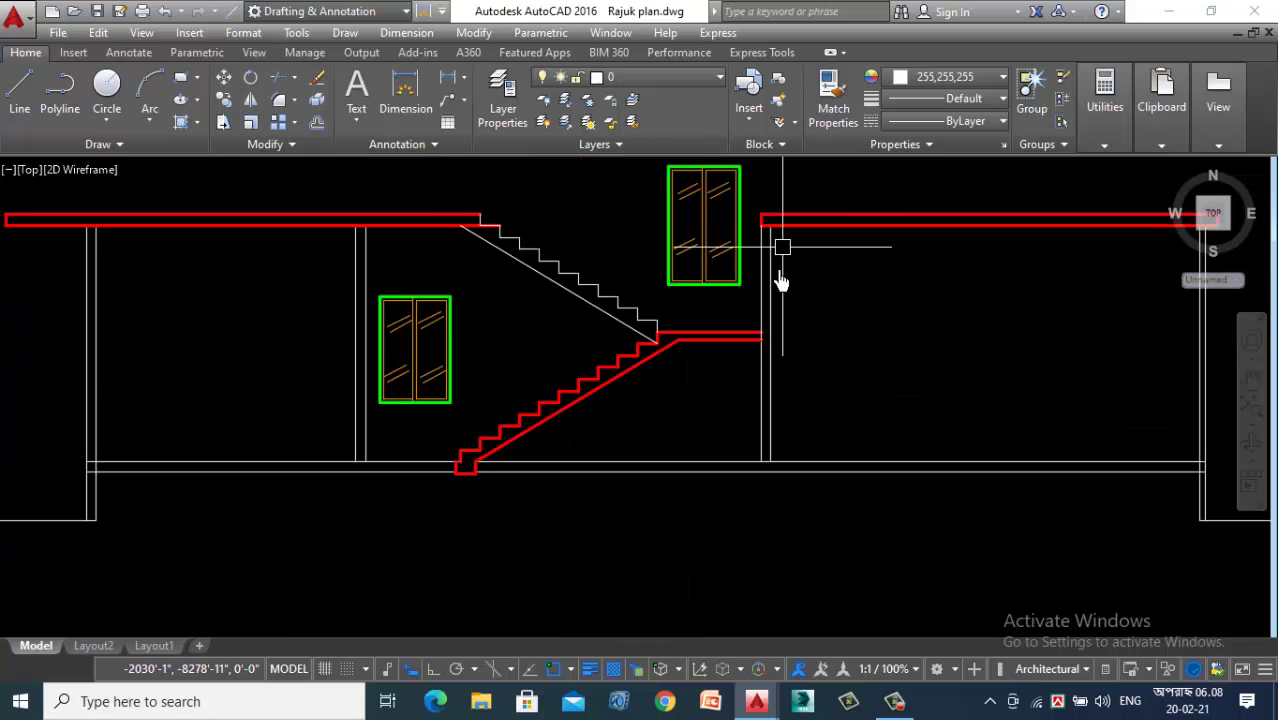
scroll(767, 380, "up", 4)
scroll(724, 228, "up", 4)
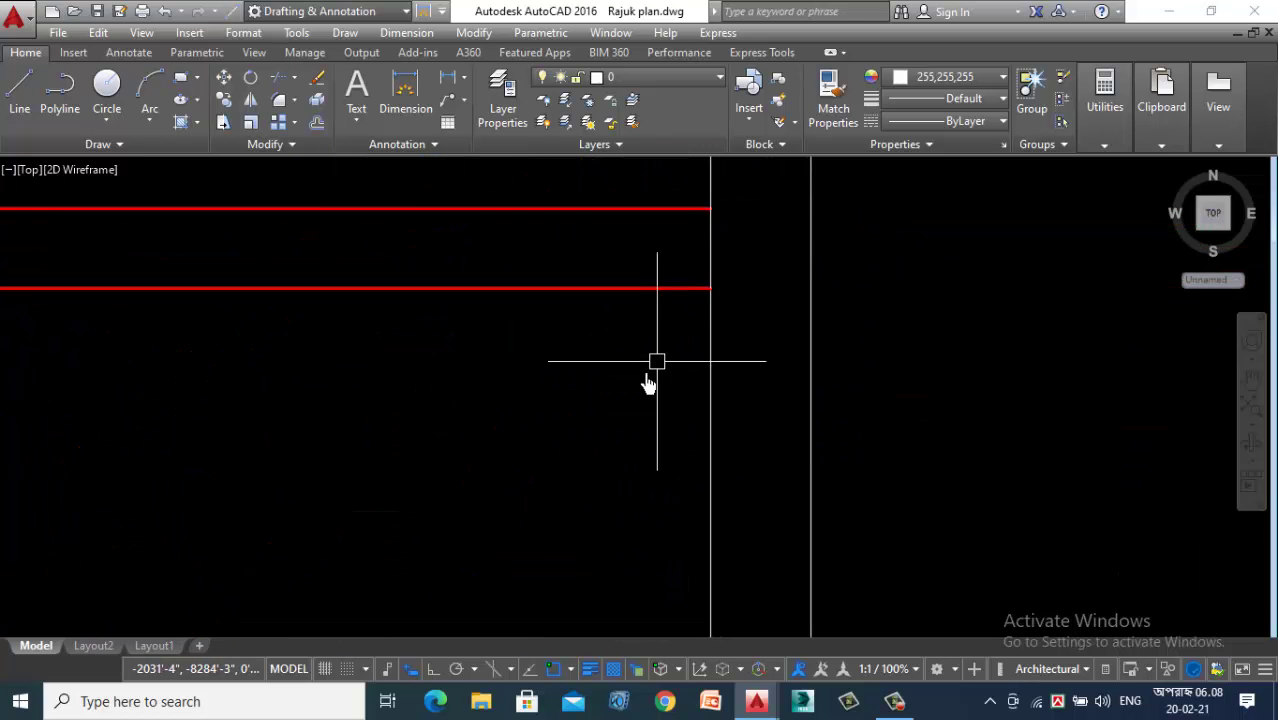
scroll(655, 455, "down", 6)
type("ma")
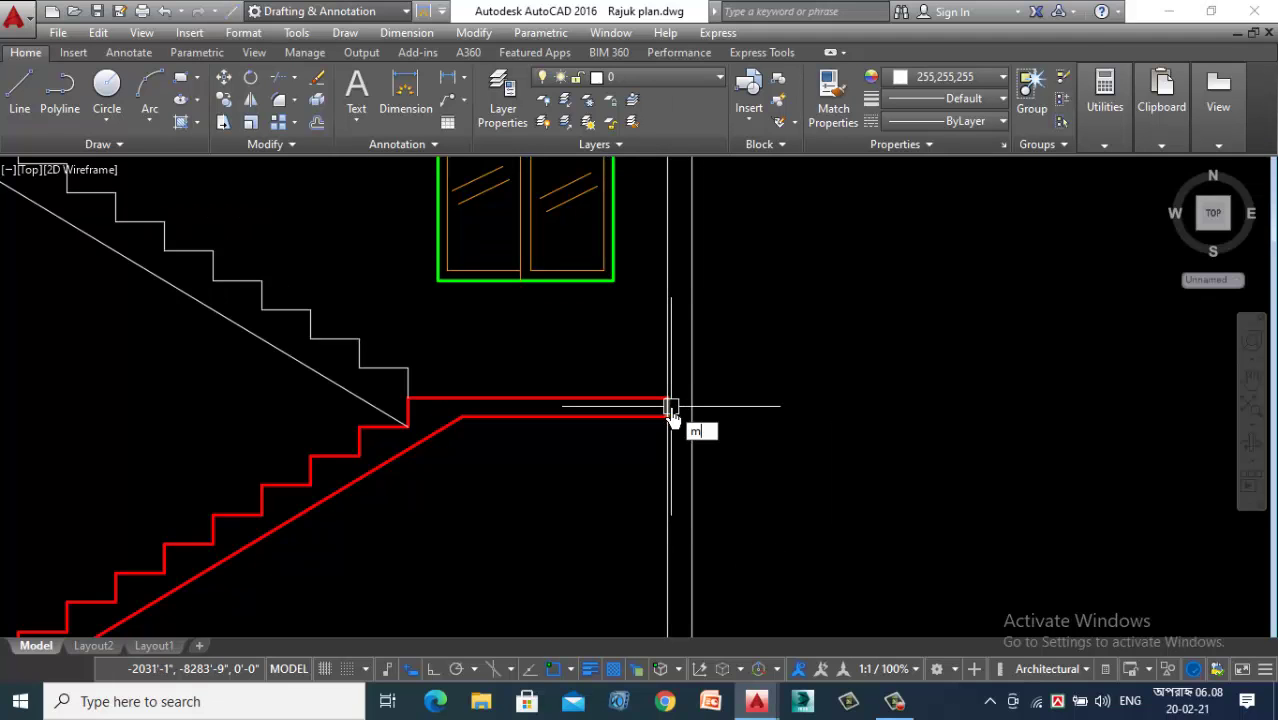
key("Return")
scroll(619, 419, "up", 4)
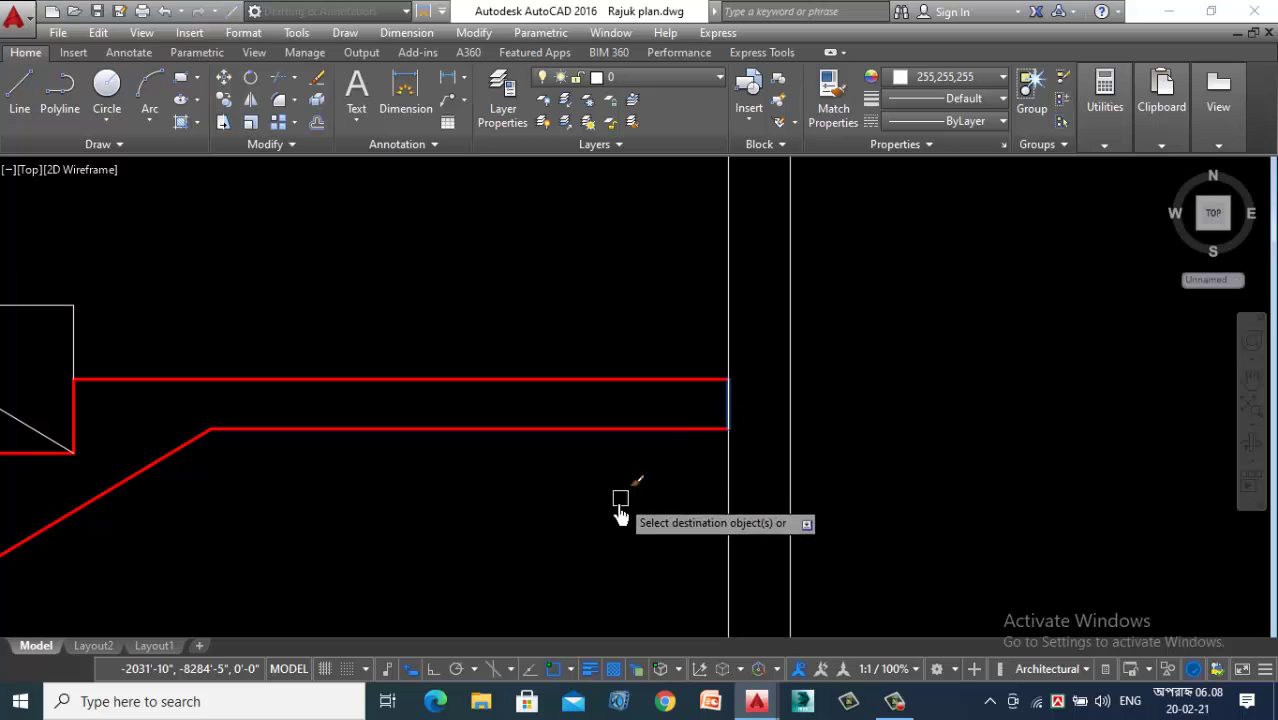
key("Escape")
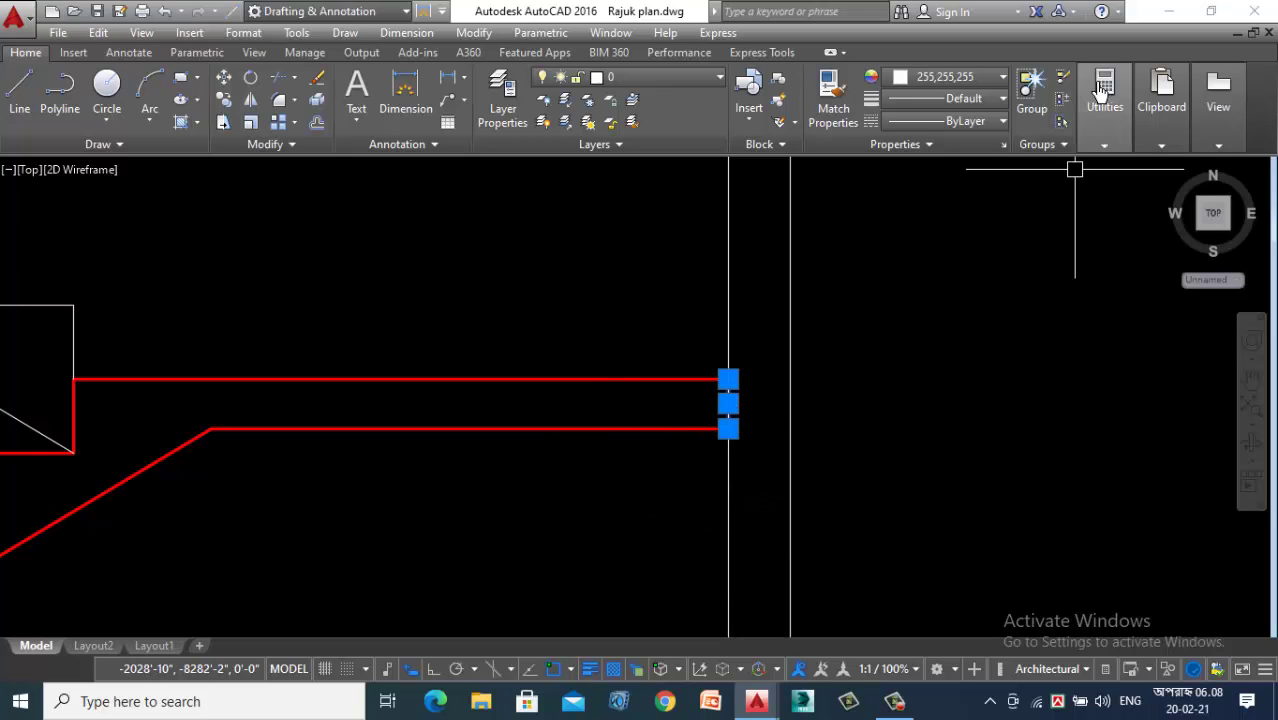
Step: Set the short vertical line closing the landing's end to Red with a 0.014" lineweight
left_click(966, 79)
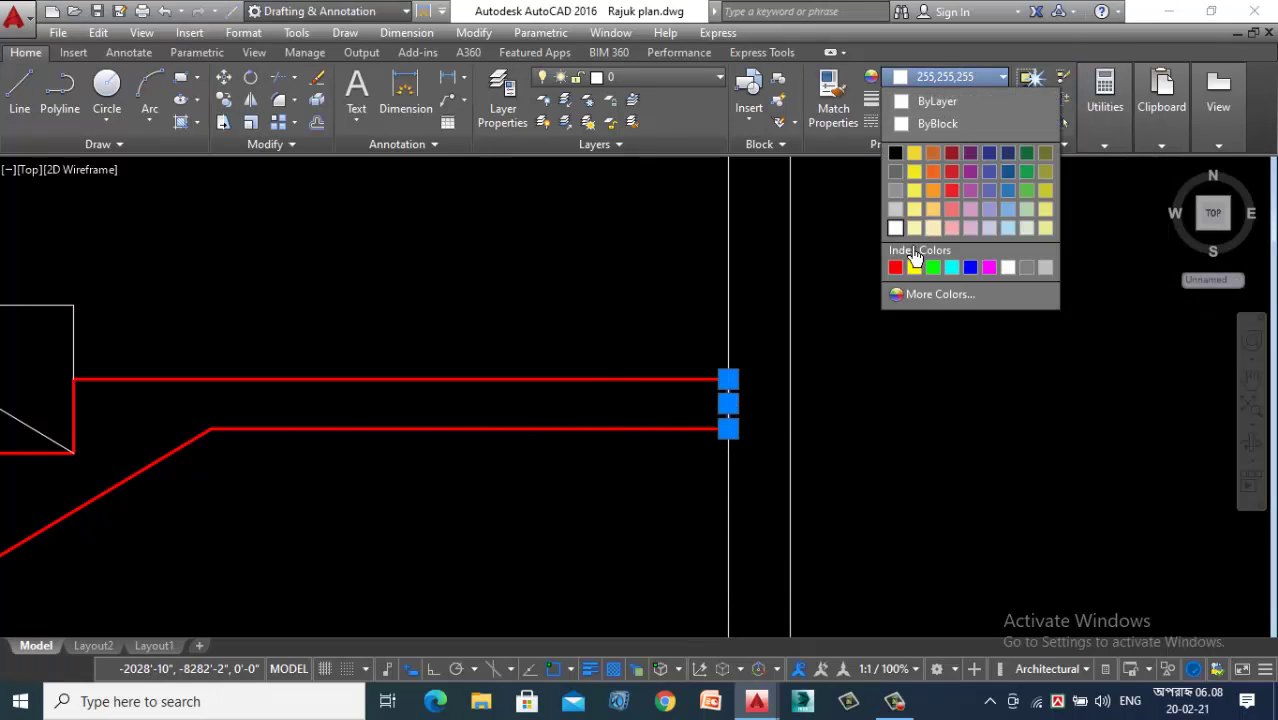
left_click(896, 267)
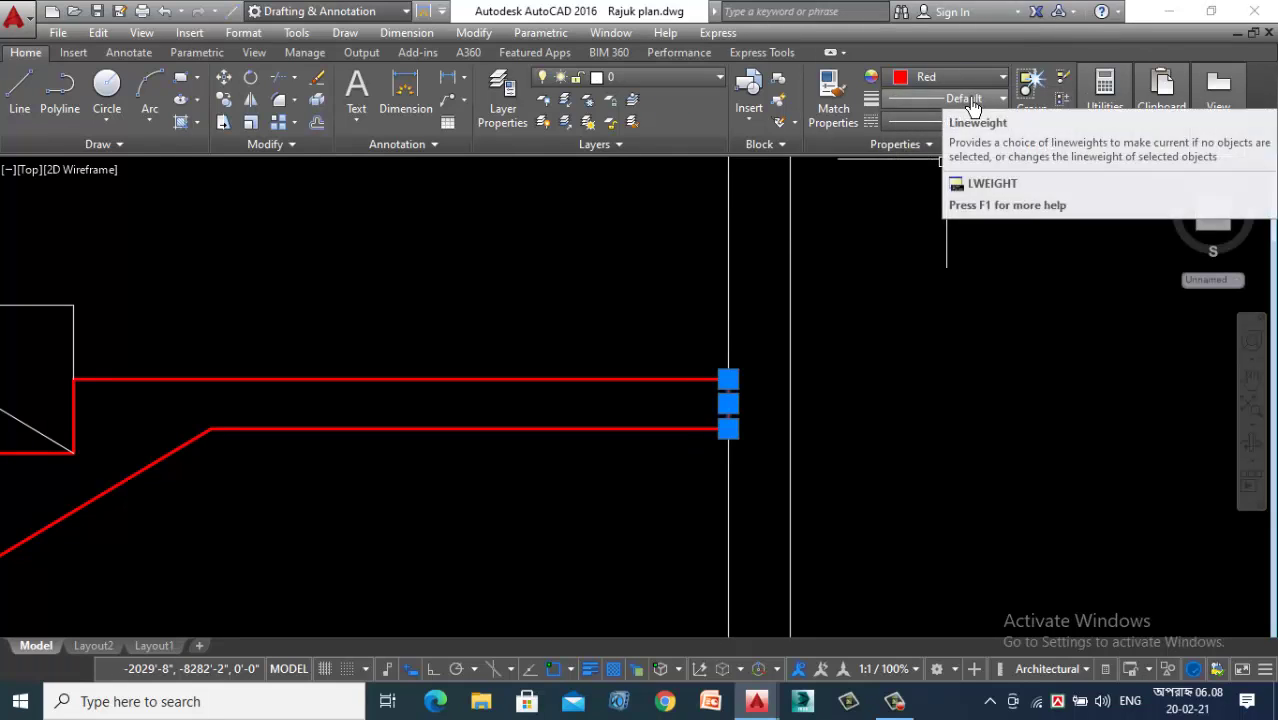
left_click(975, 99)
left_click(965, 264)
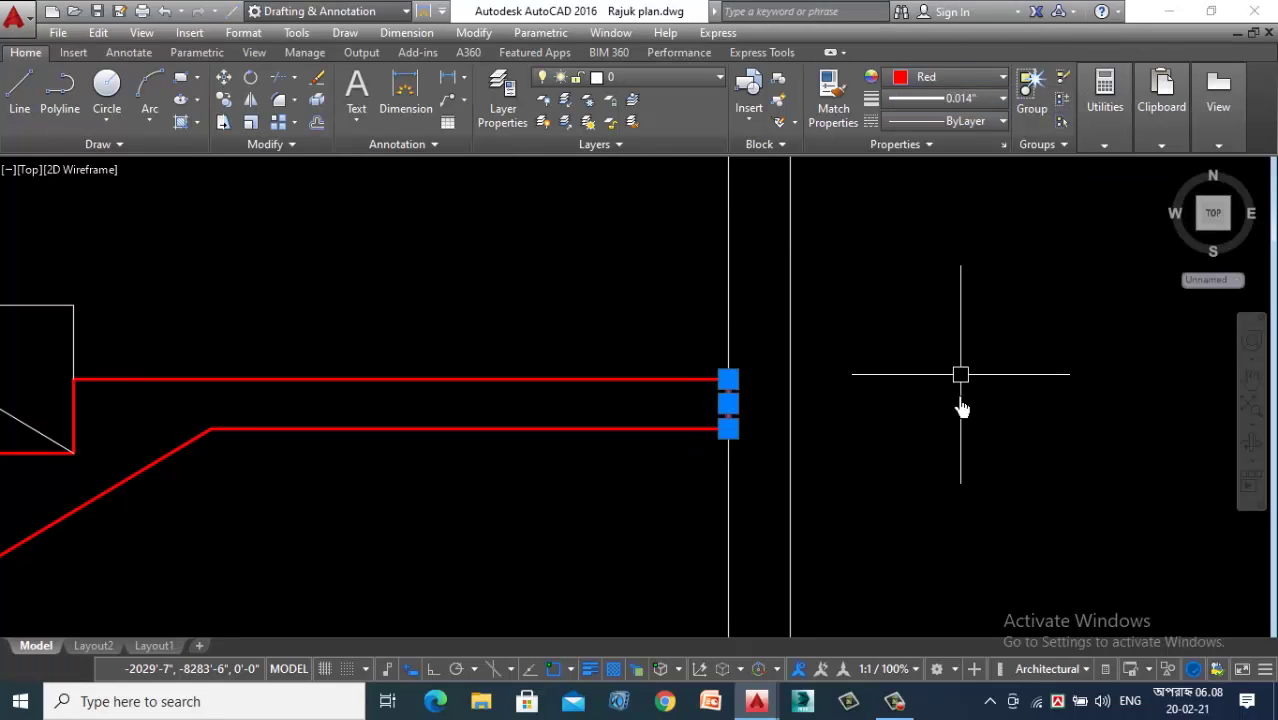
key("Escape")
Step: Examine the ground floor, base slab and stair styling in the finished Section Y1-Y1 for comparison
scroll(960, 453, "down", 10)
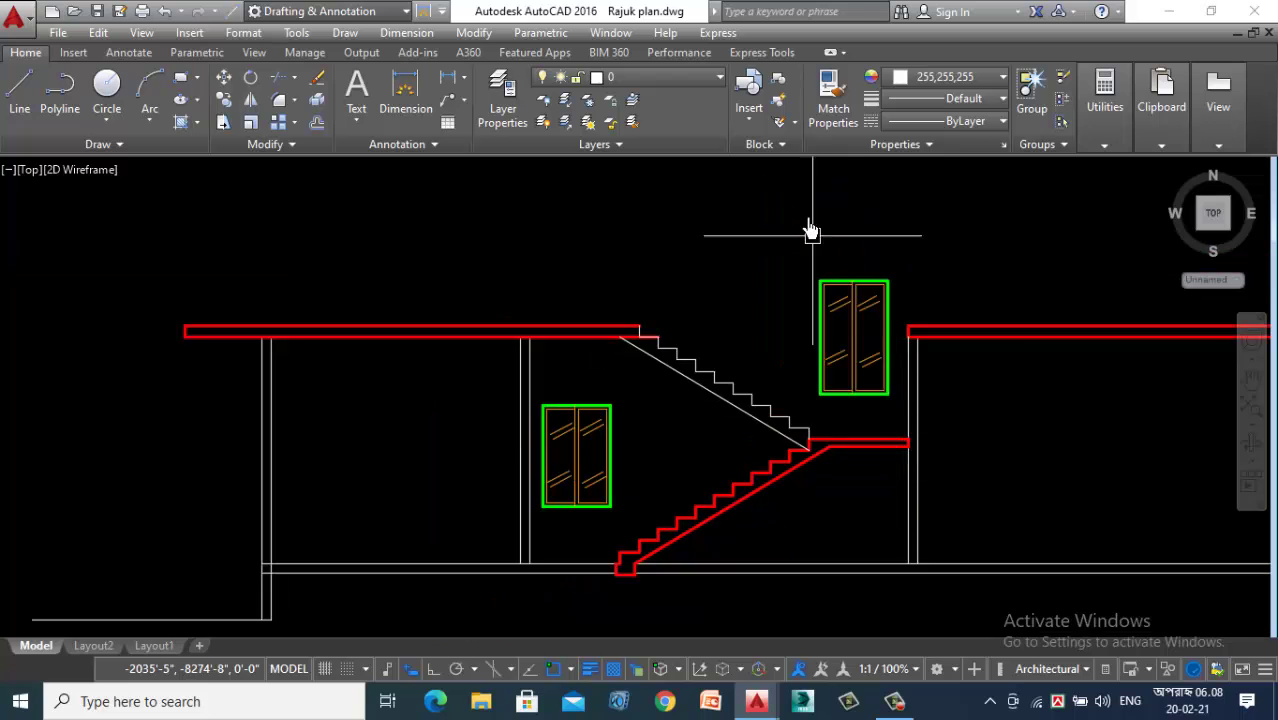
scroll(650, 323, "down", 2)
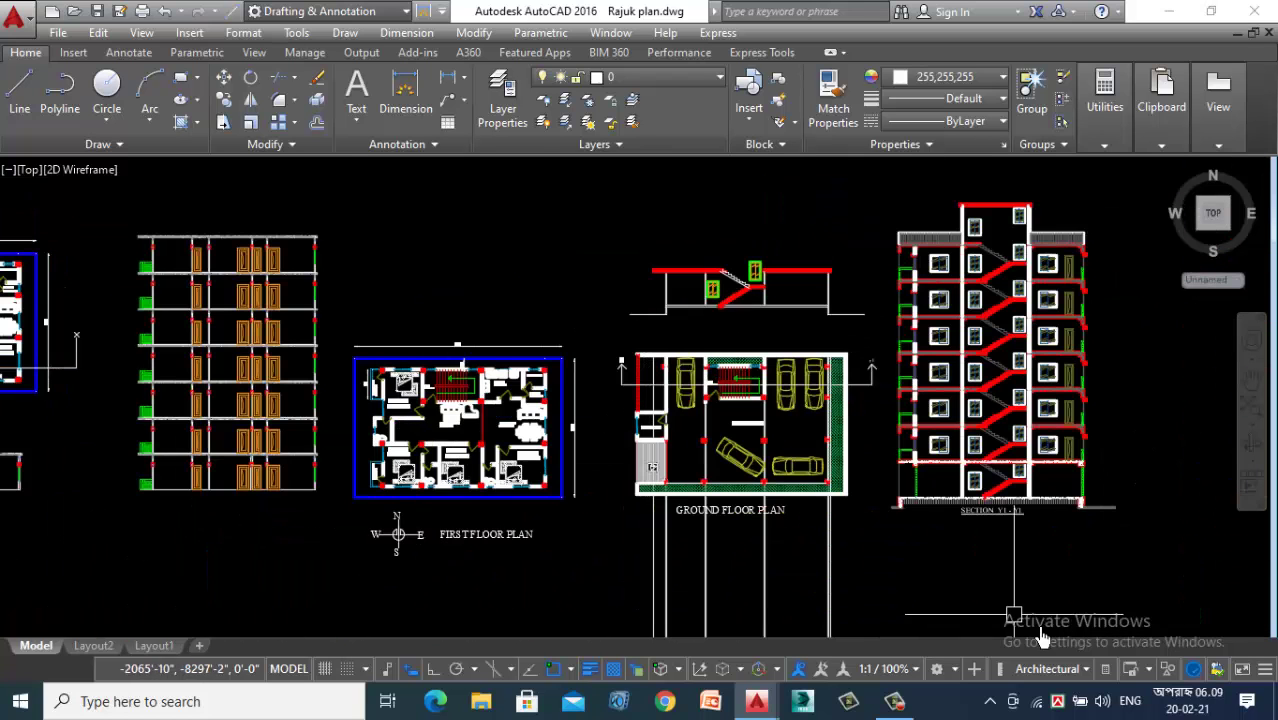
scroll(960, 555, "up", 2)
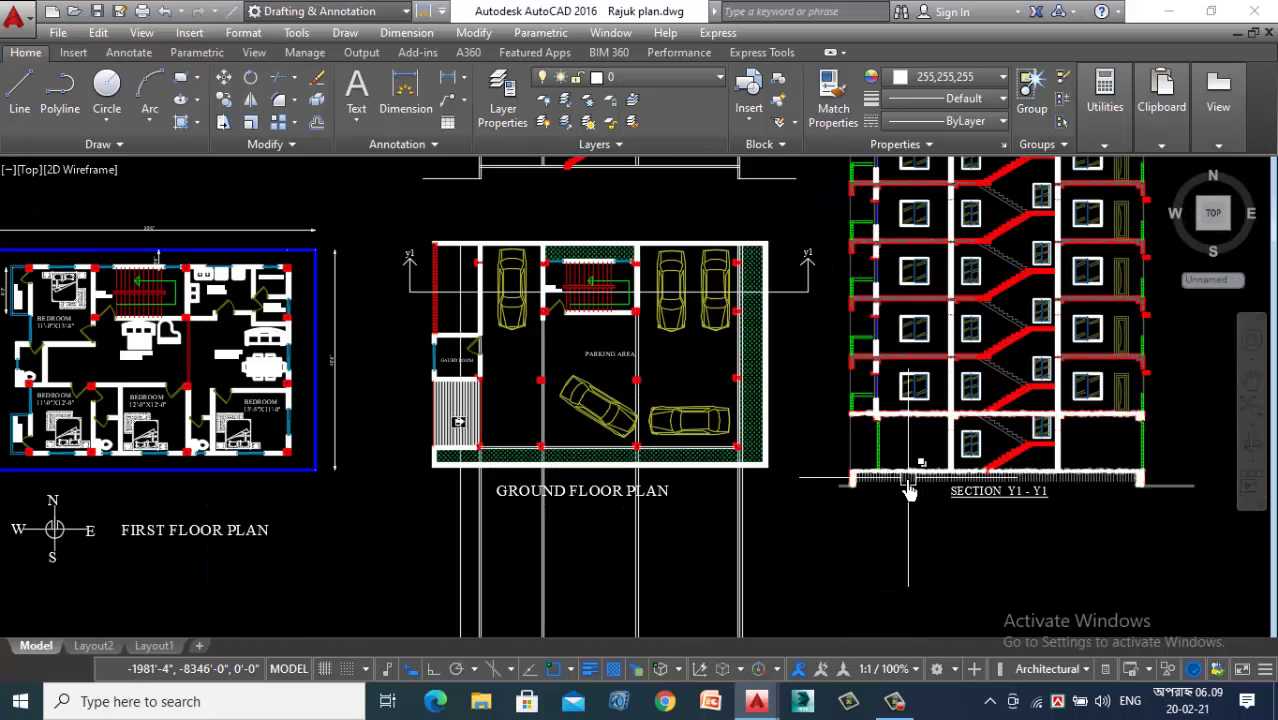
scroll(850, 495, "up", 5)
scroll(922, 496, "down", 7)
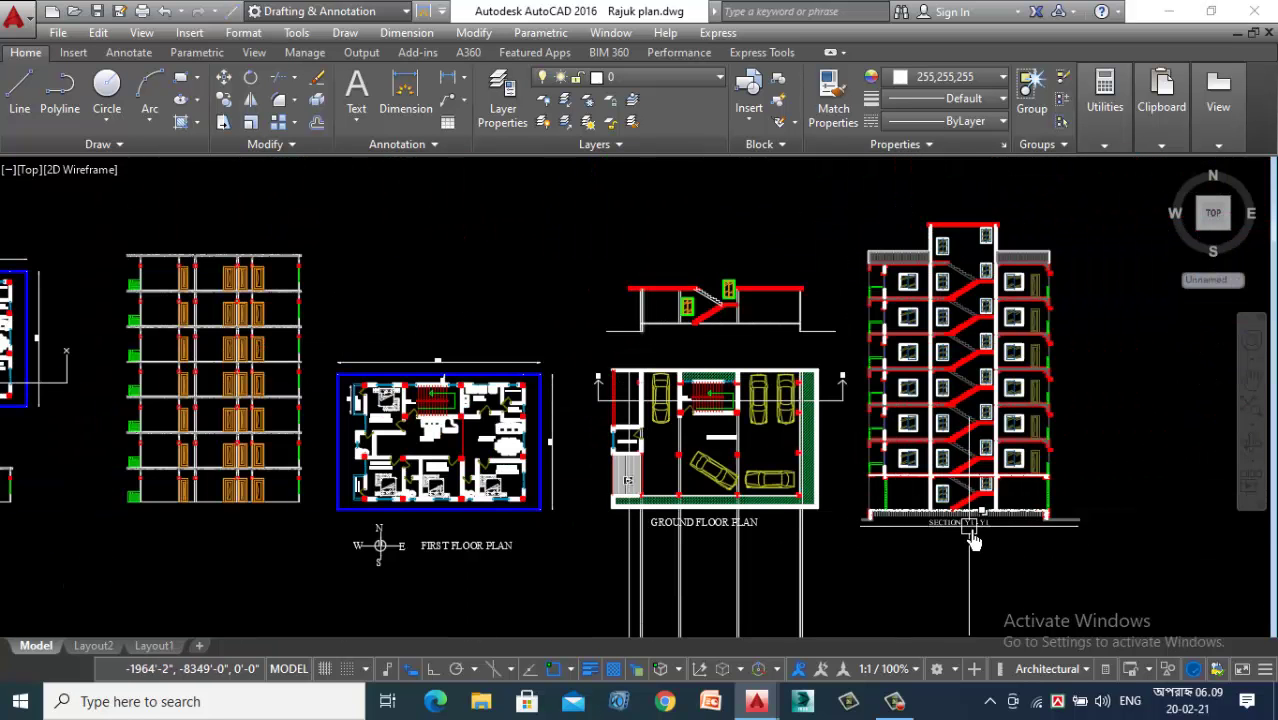
scroll(973, 540, "up", 2)
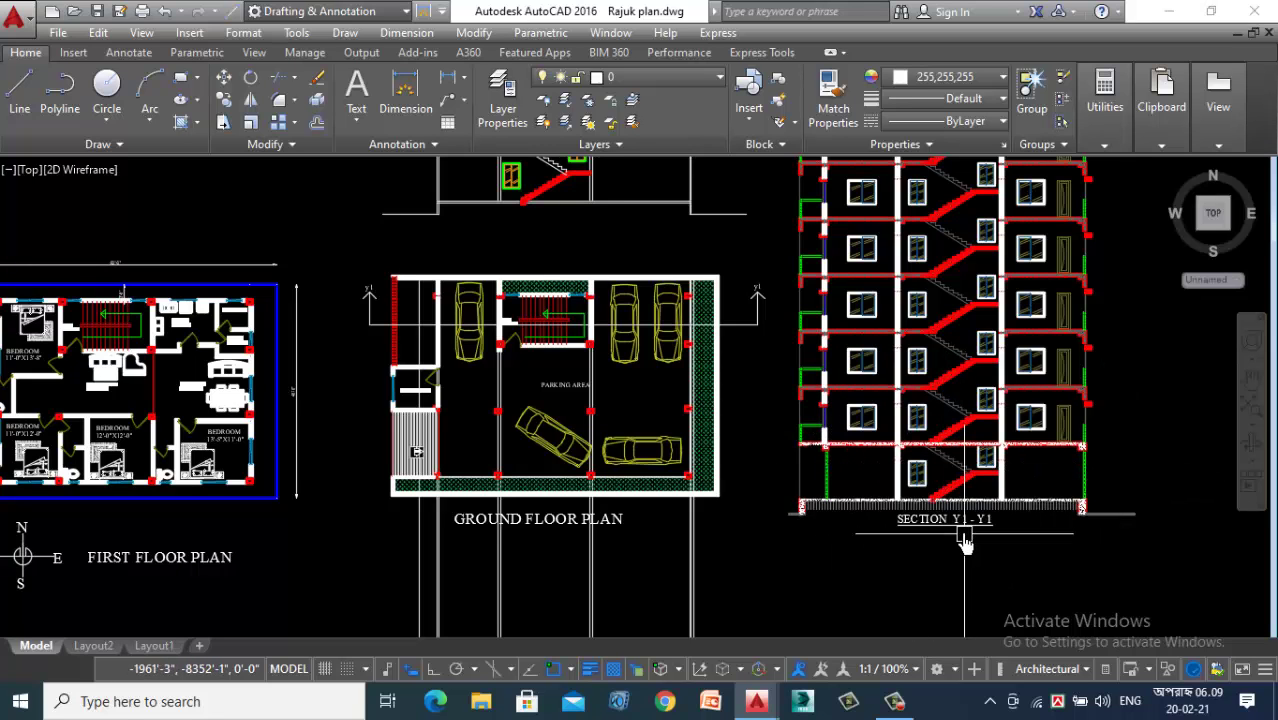
scroll(930, 480, "up", 4)
scroll(858, 528, "down", 6)
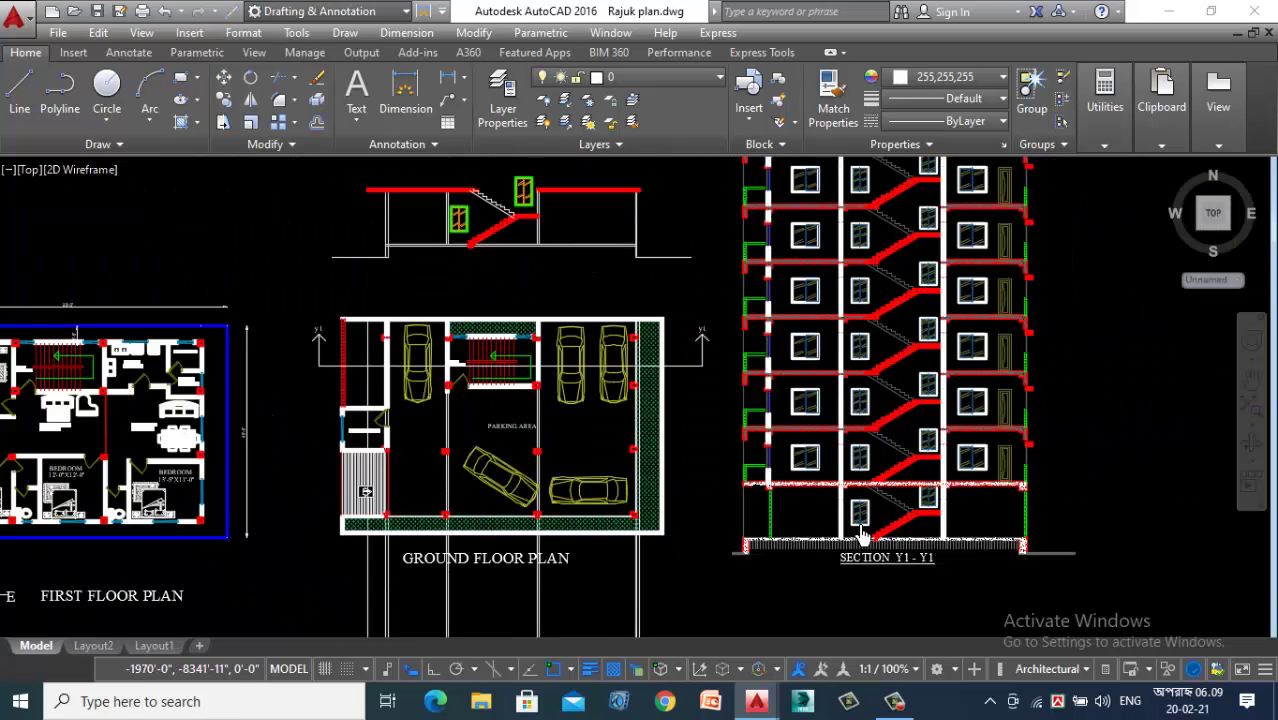
scroll(860, 538, "up", 4)
scroll(799, 520, "up", 2)
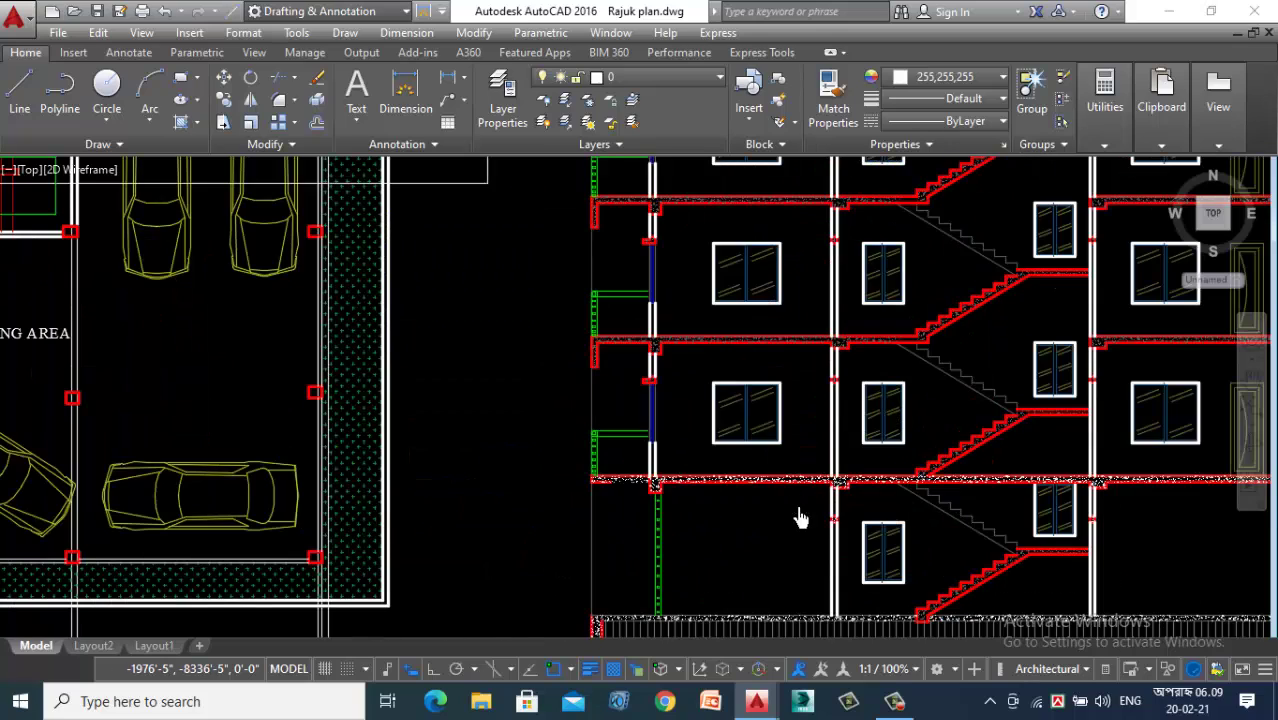
scroll(662, 400, "down", 5)
scroll(379, 223, "up", 3)
scroll(398, 280, "down", 2)
Step: Shorten the ground floor's top line so it ends at the near upper corner of the stair footing
scroll(397, 280, "up", 6)
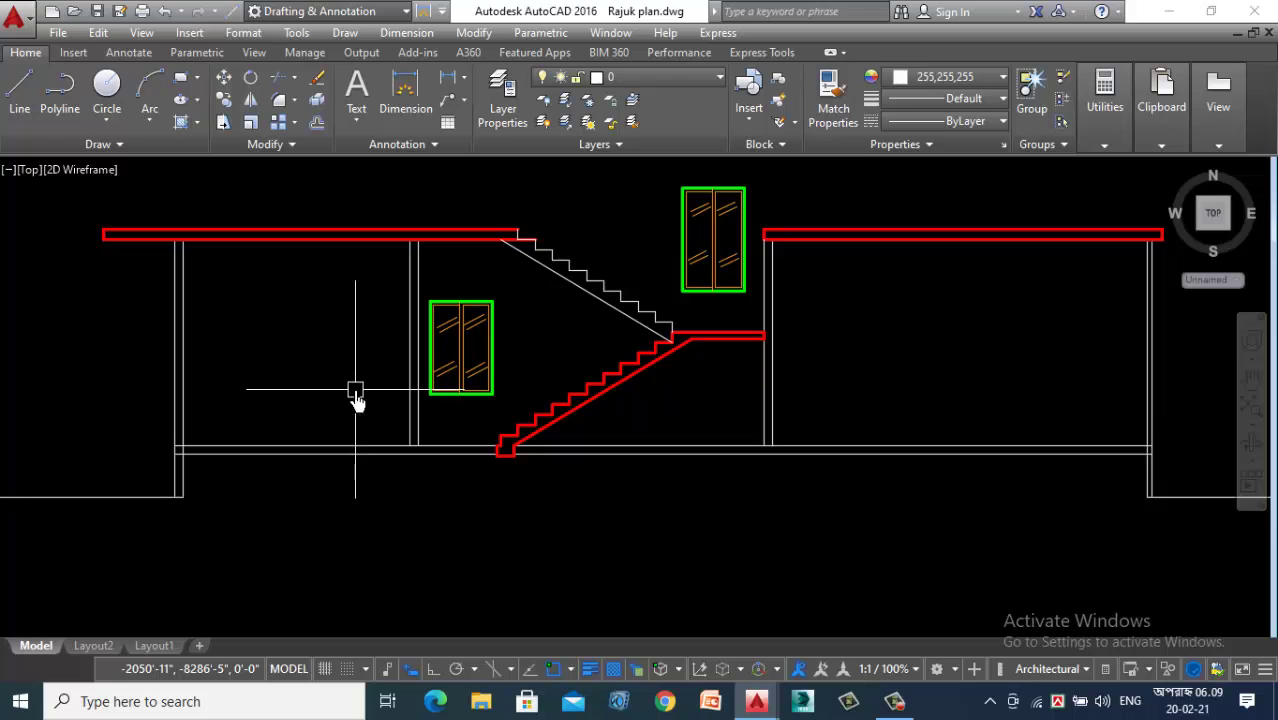
scroll(500, 452, "up", 6)
scroll(372, 452, "up", 3)
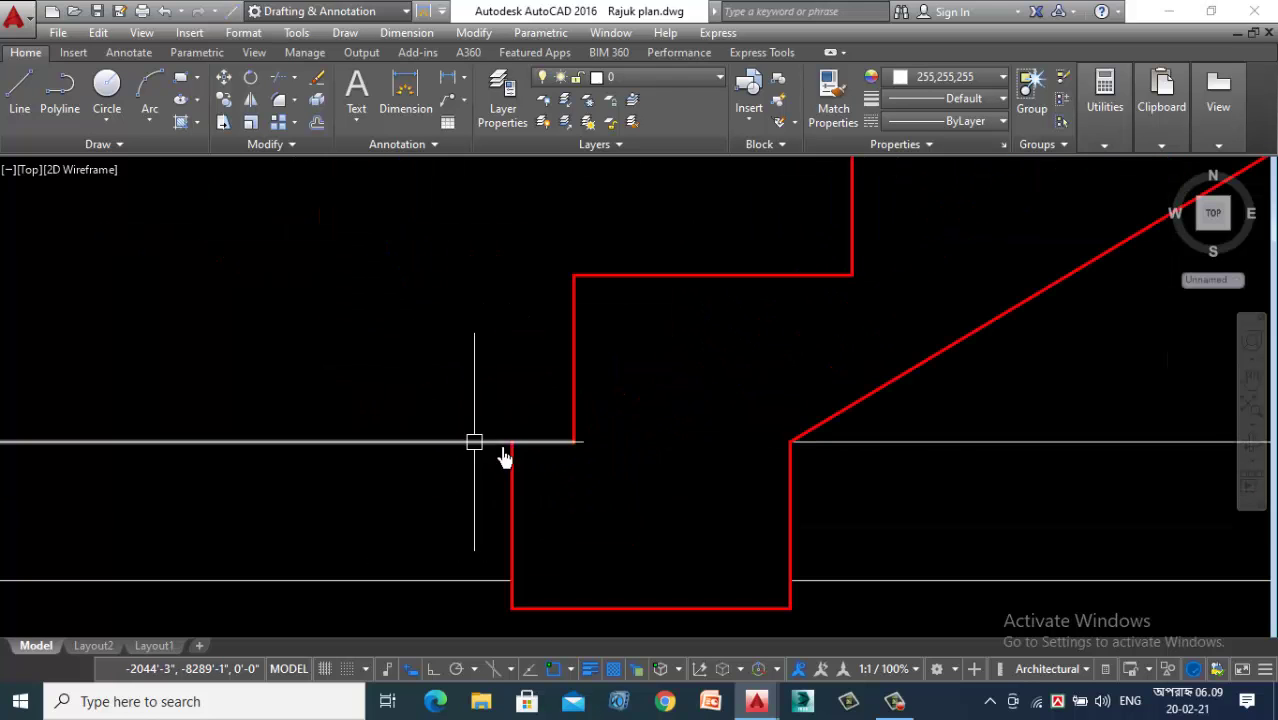
left_click(536, 442)
left_click(573, 443)
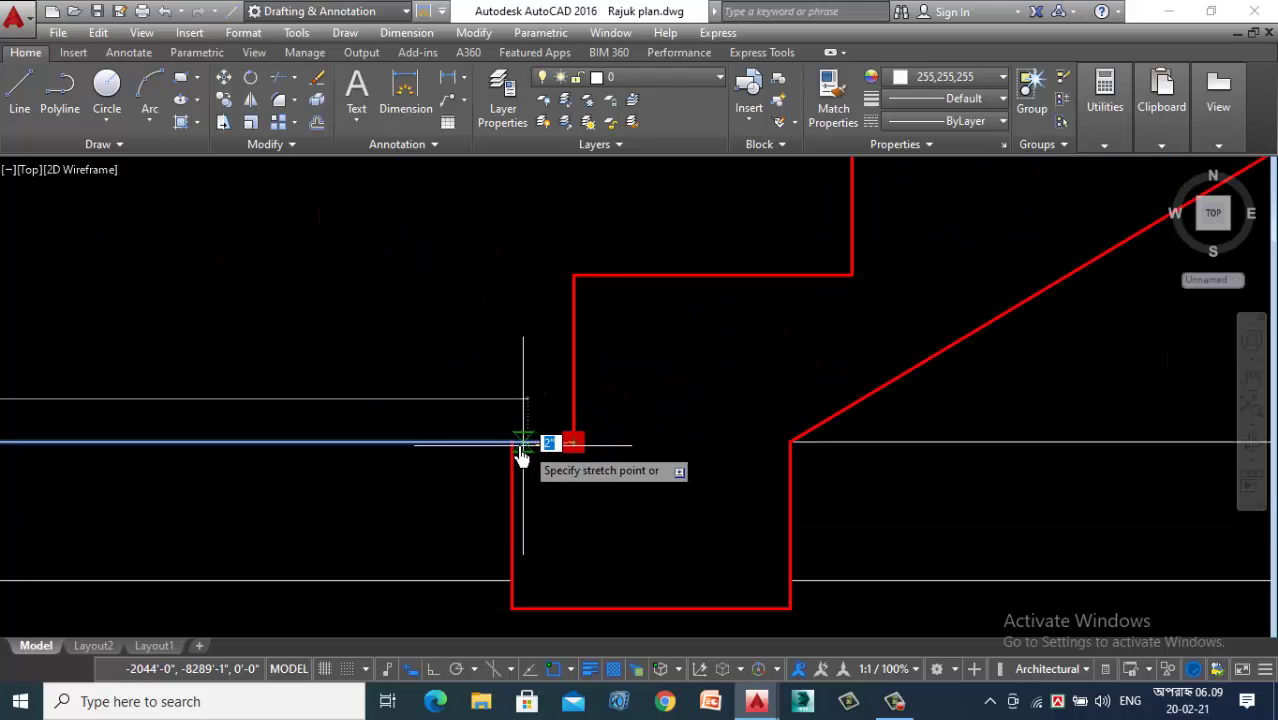
left_click(511, 442)
key("Escape")
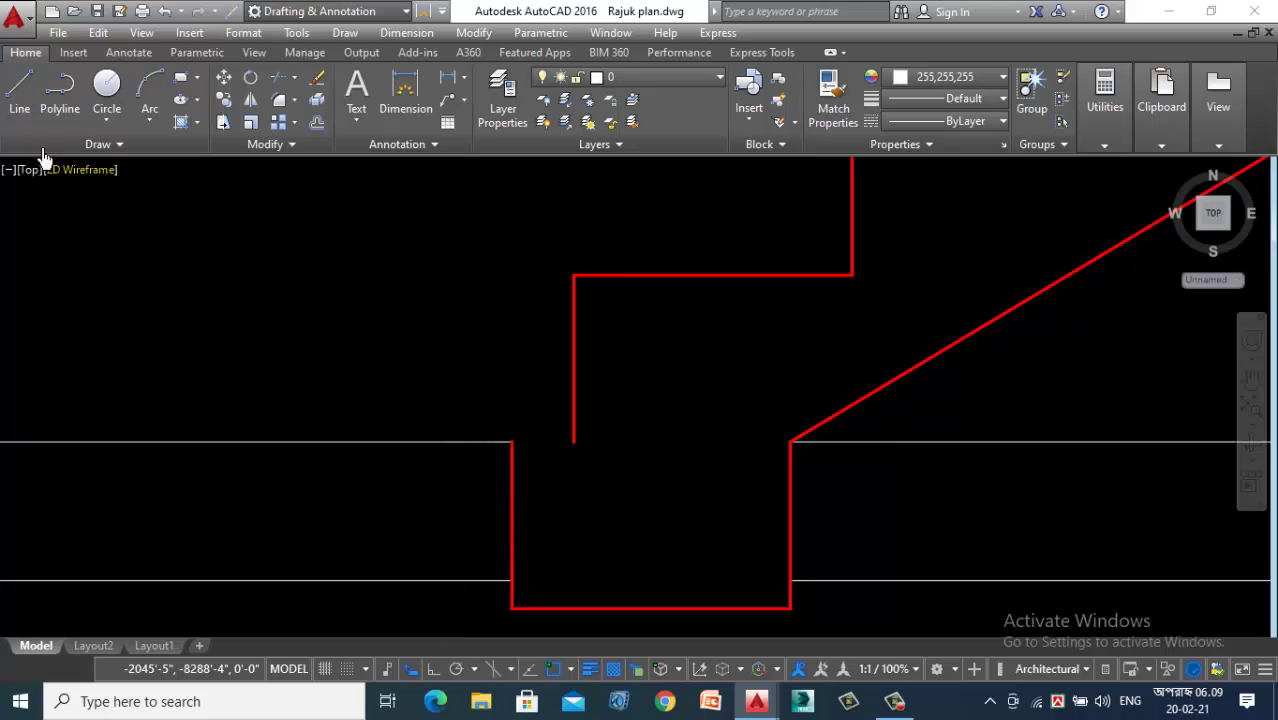
Step: Draw a short horizontal line from the footing's corner to the first riser and match its properties to the red stair line
left_click(511, 442)
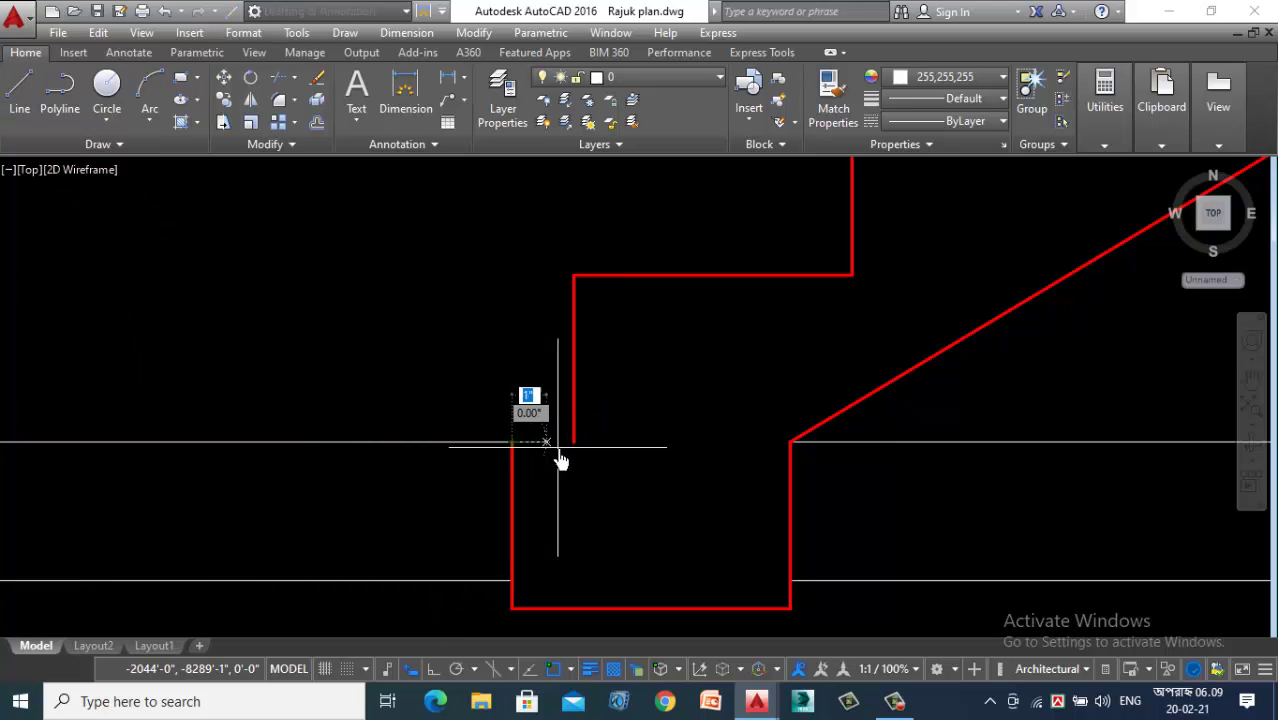
left_click(573, 442)
key("Return")
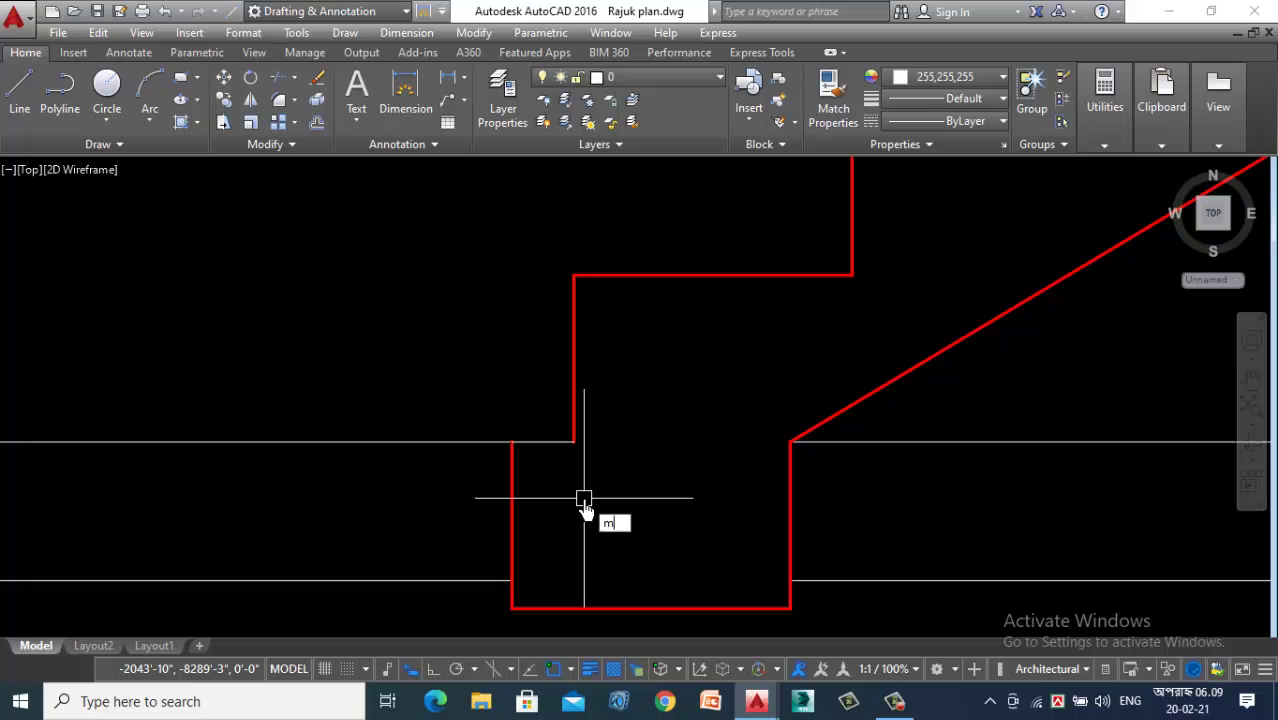
type("ma")
key("Return")
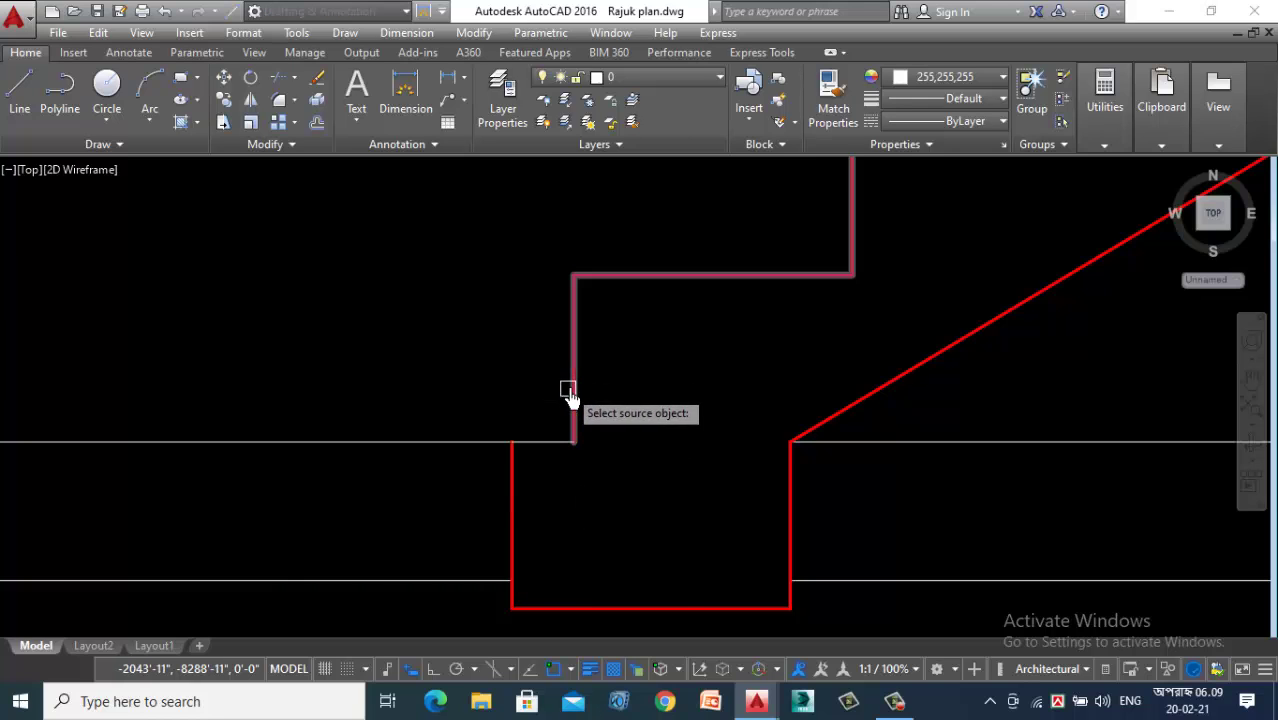
left_click(571, 405)
left_click(552, 442)
key("Return")
scroll(599, 548, "down", 5)
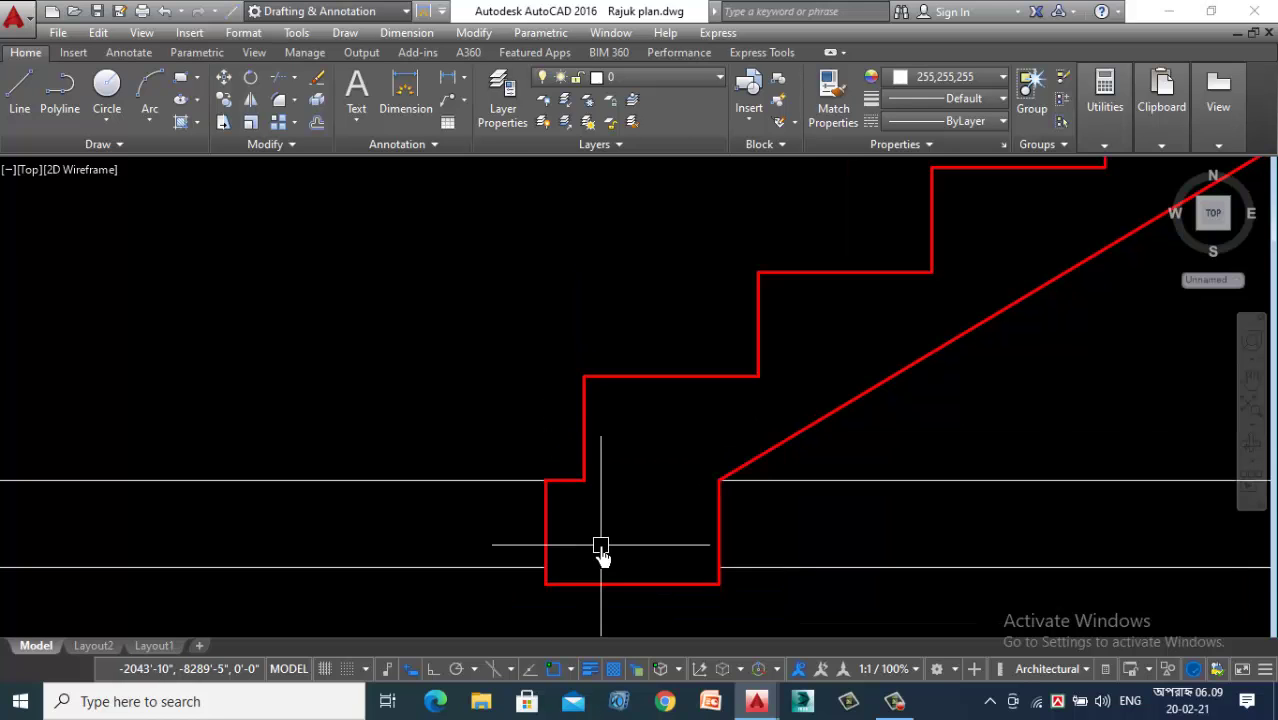
Step: Offset the ground floor's top lines on both sides of the stair footing upward to the lower window's head level
scroll(624, 549, "down", 6)
scroll(535, 375, "up", 2)
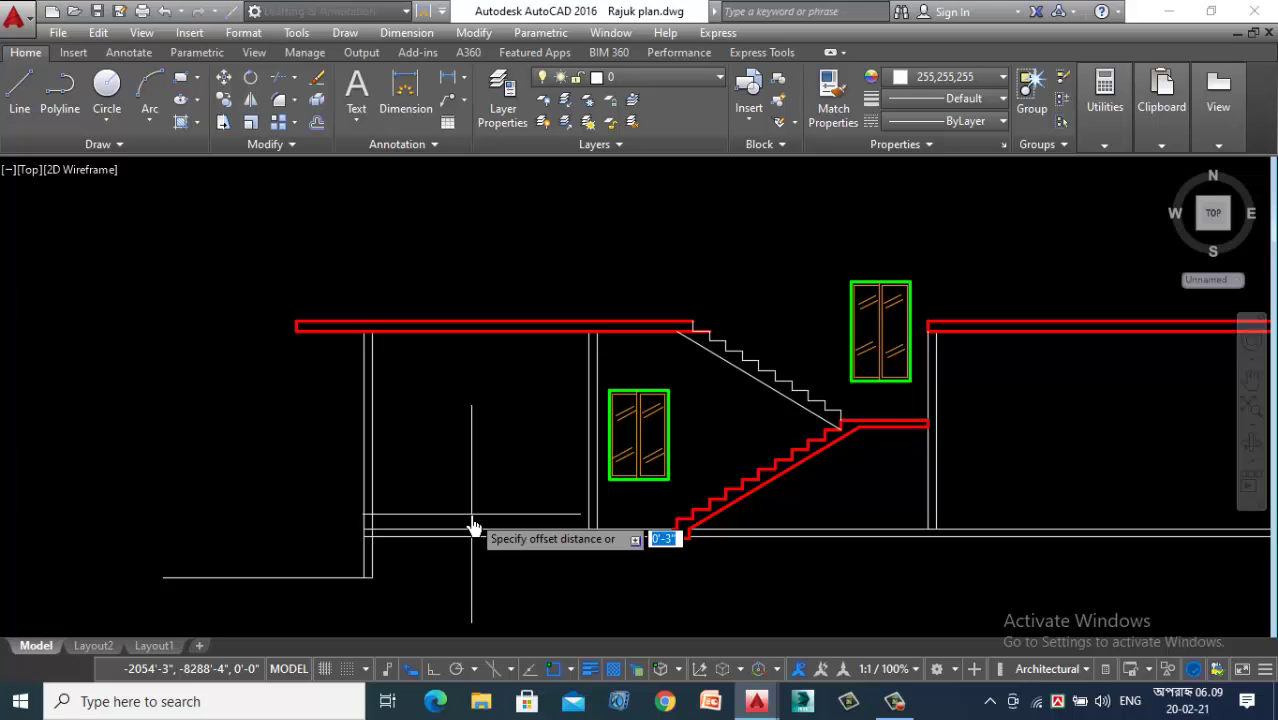
left_click(490, 530)
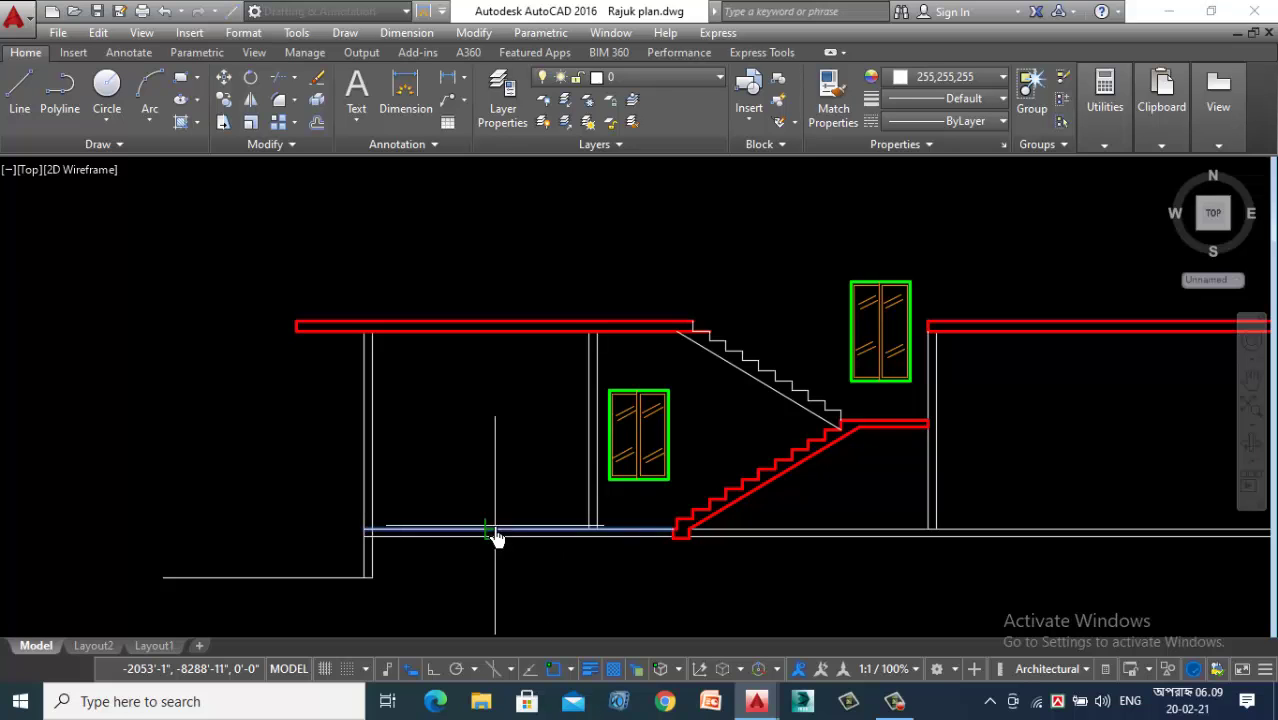
left_click(513, 389)
scroll(510, 478, "down", 2)
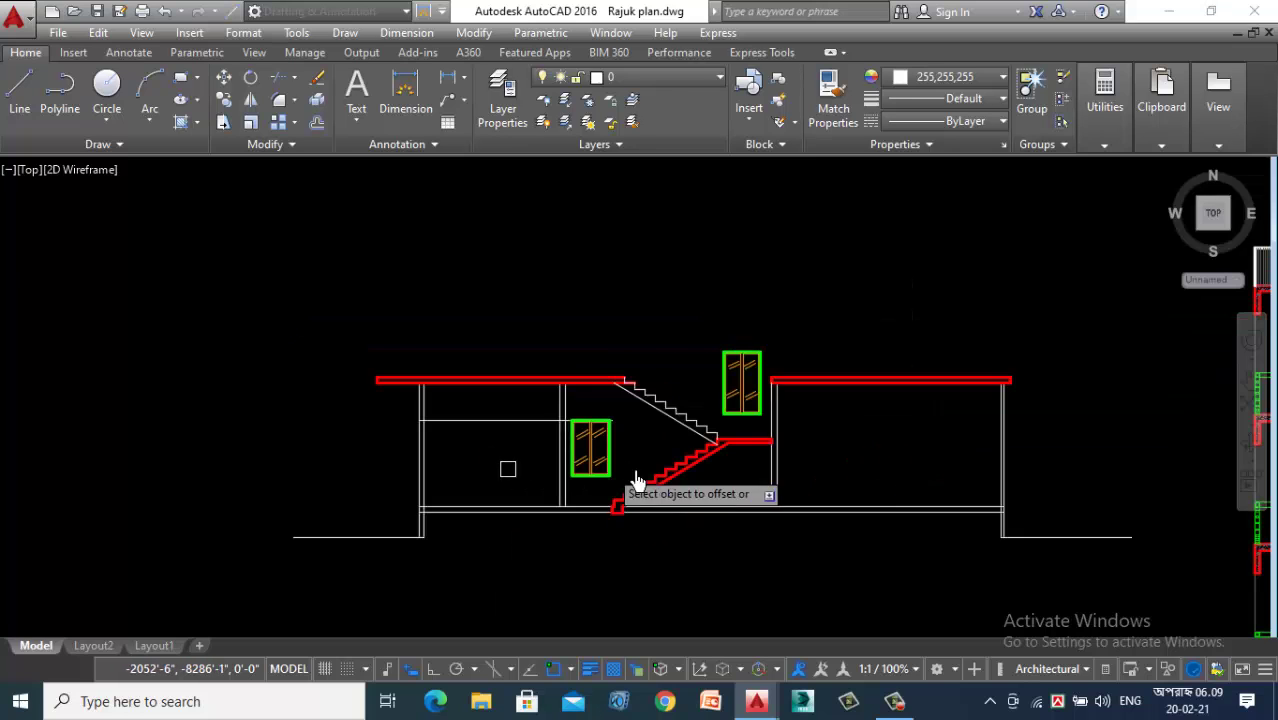
scroll(826, 507, "up", 2)
left_click(834, 528)
left_click(856, 404)
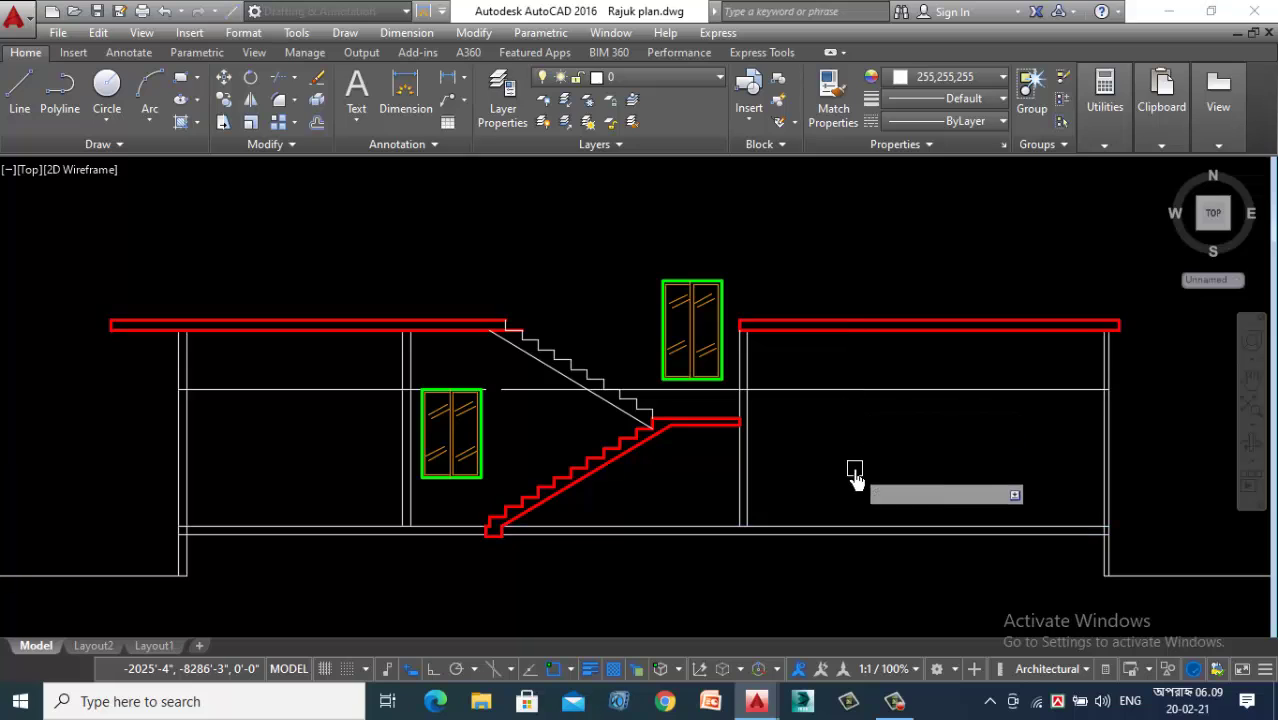
Step: Offset both window-head level lines upward by 6" to mark the lintel depth
key("space")
key("space")
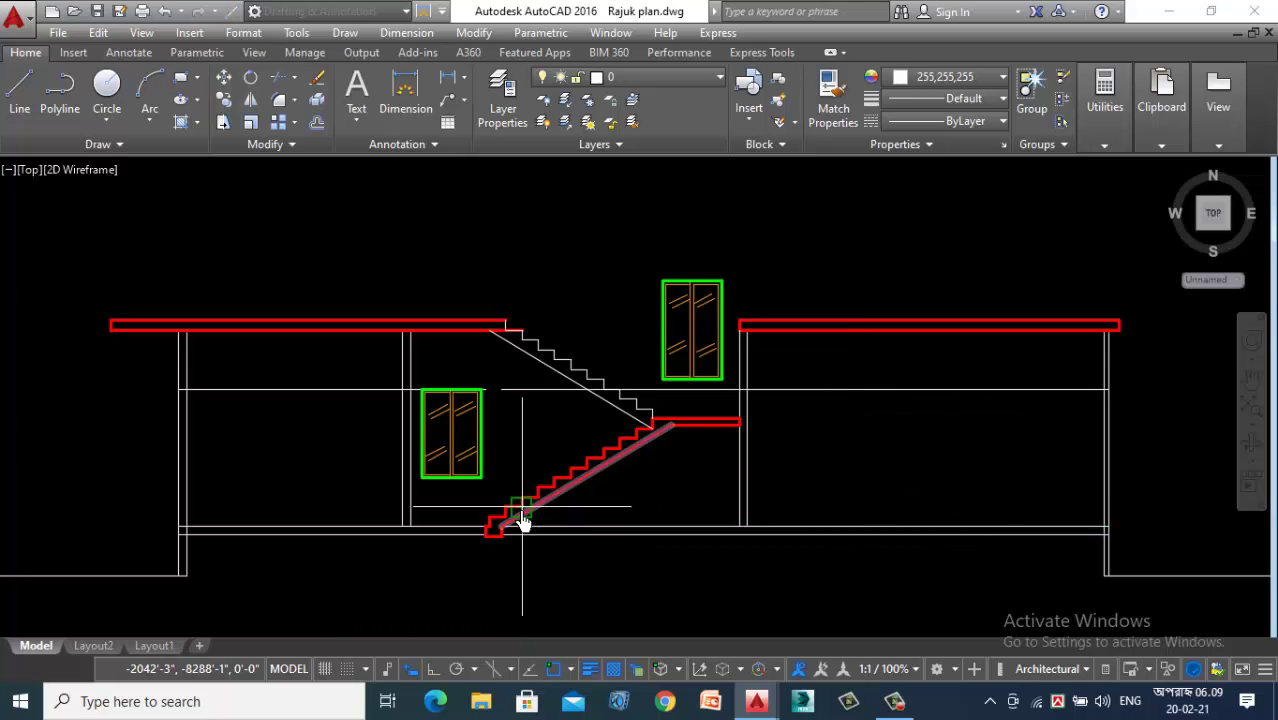
type("6")
key("Return")
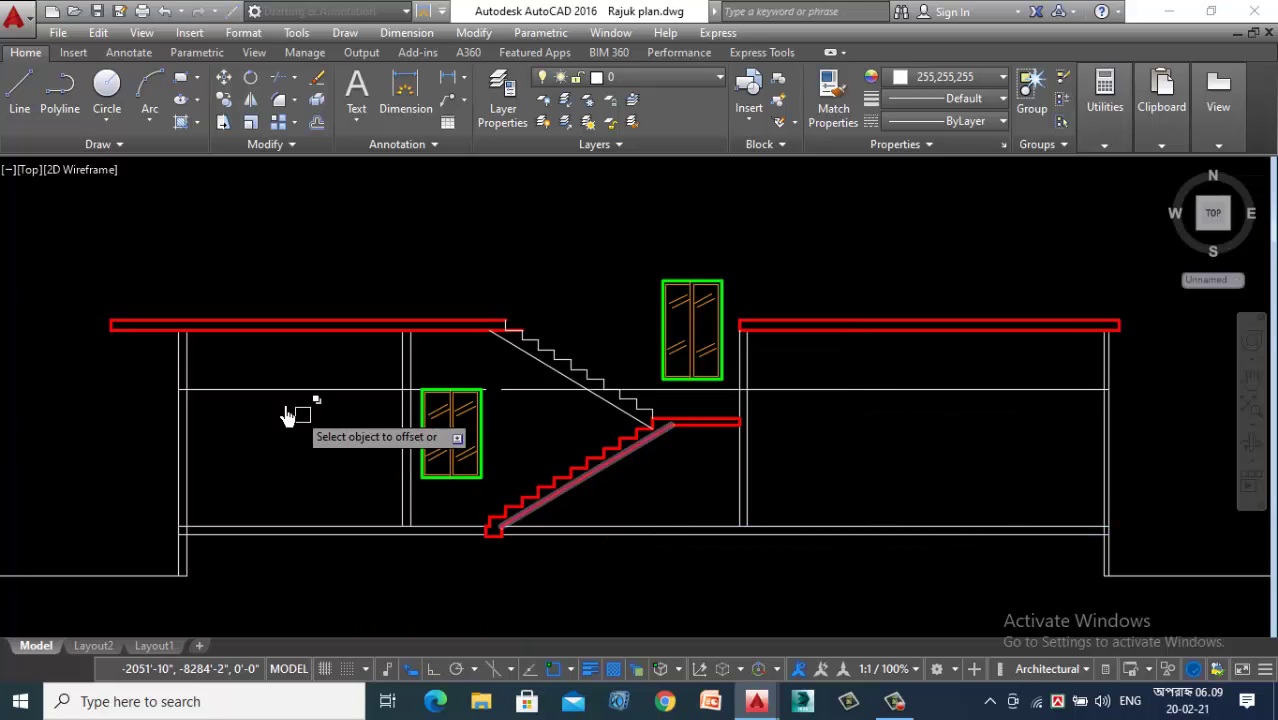
left_click(271, 389)
left_click(323, 257)
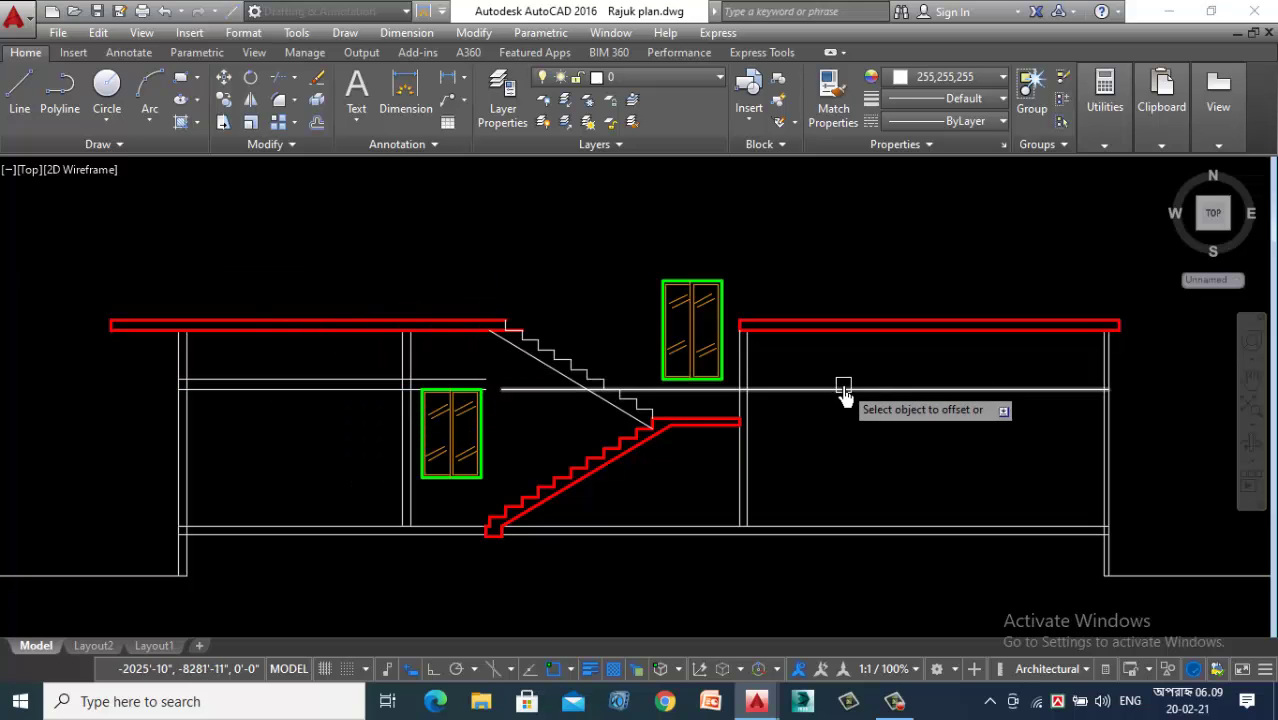
left_click(845, 388)
left_click(899, 264)
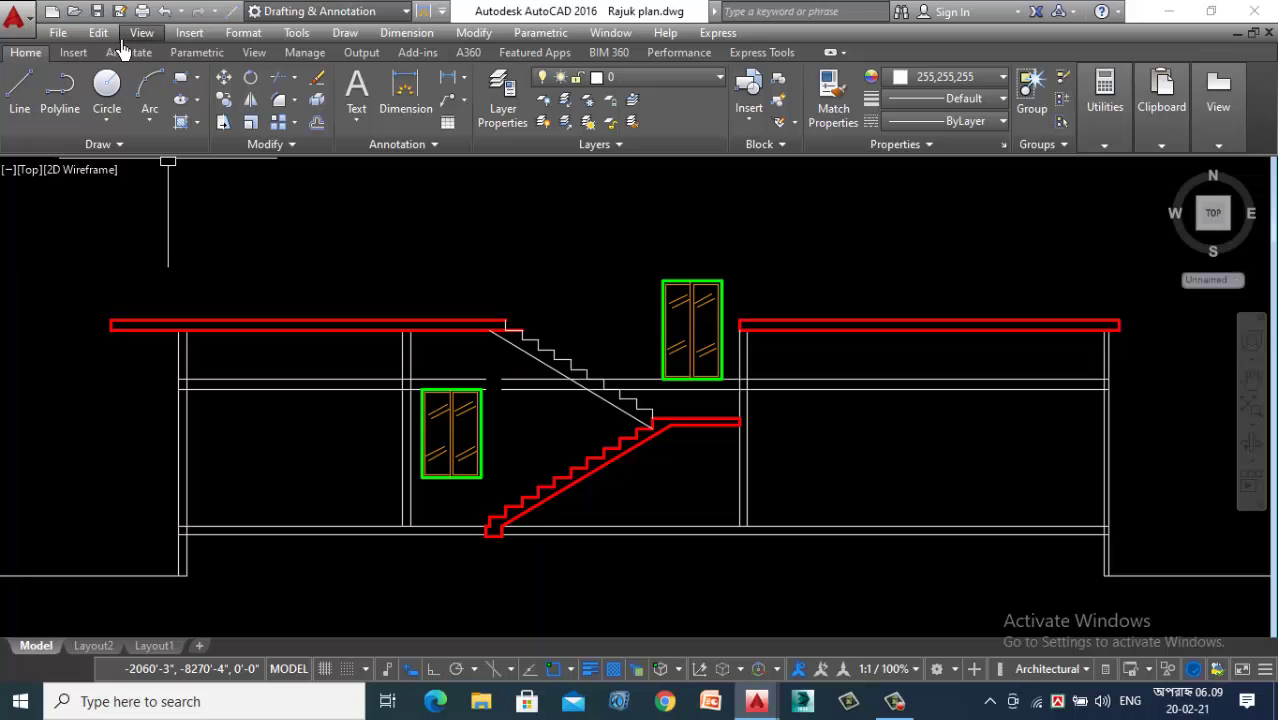
Step: Draw lintel rectangles 6" deep across the outer wall and the interior wall on the lower window's side of the stair
left_click(187, 82)
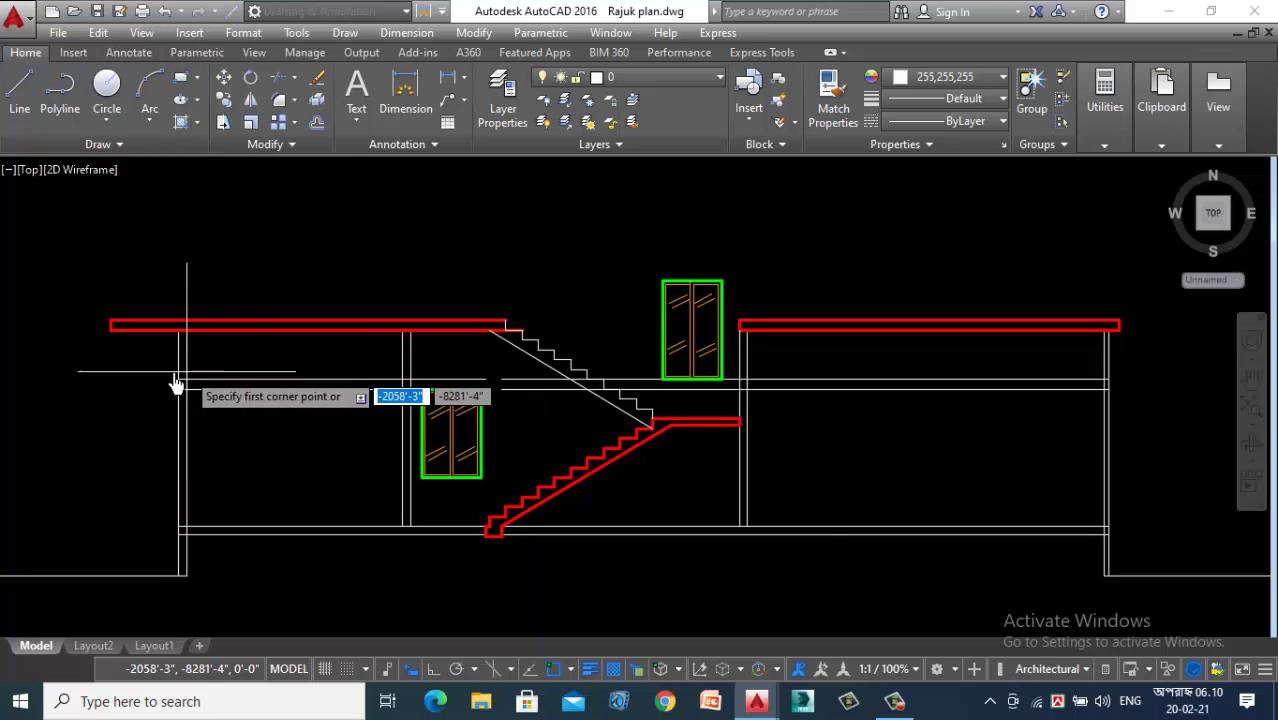
scroll(185, 400, "up", 5)
left_click(196, 403)
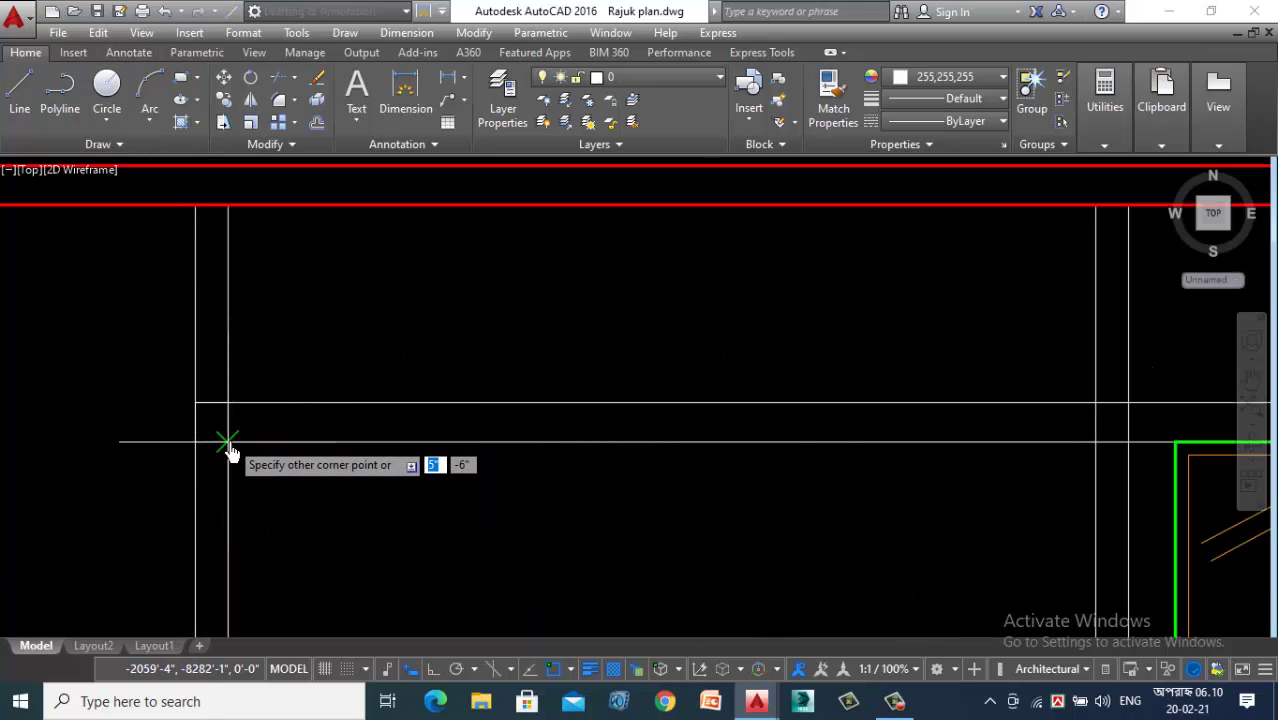
scroll(137, 371, "down", 3)
scroll(785, 408, "up", 4)
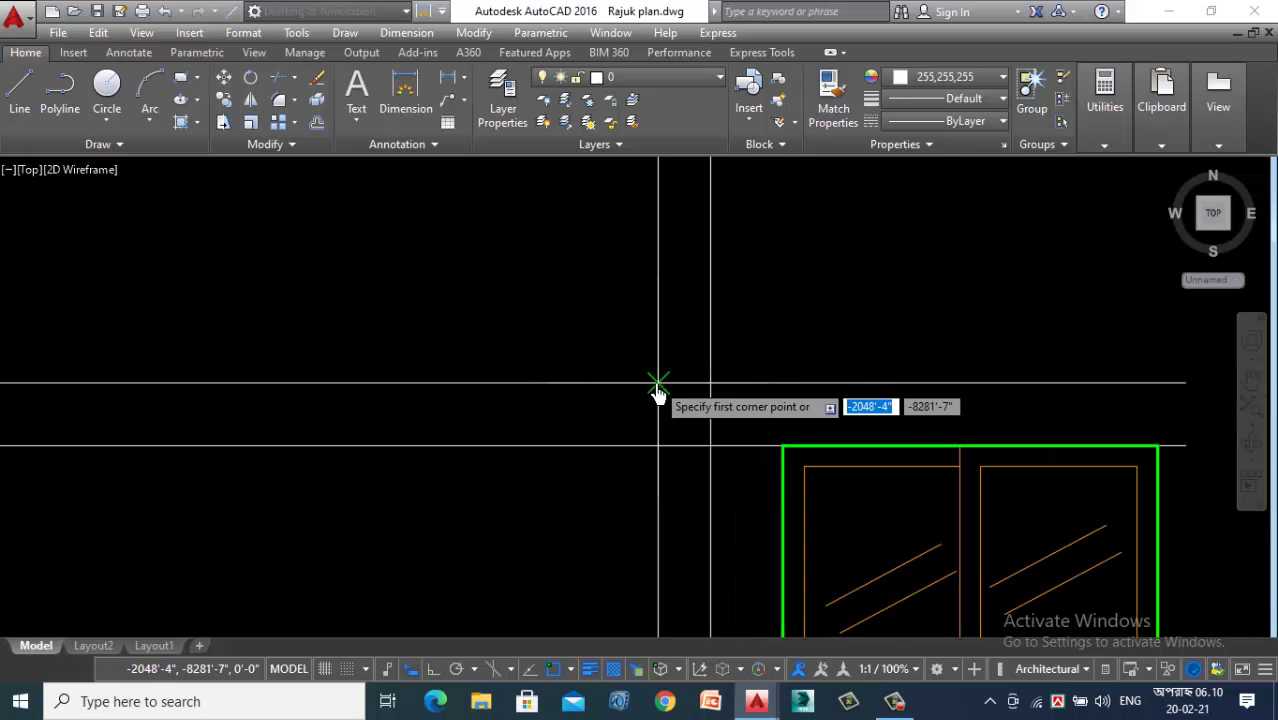
left_click(658, 384)
left_click(711, 447)
scroll(478, 414, "down", 4)
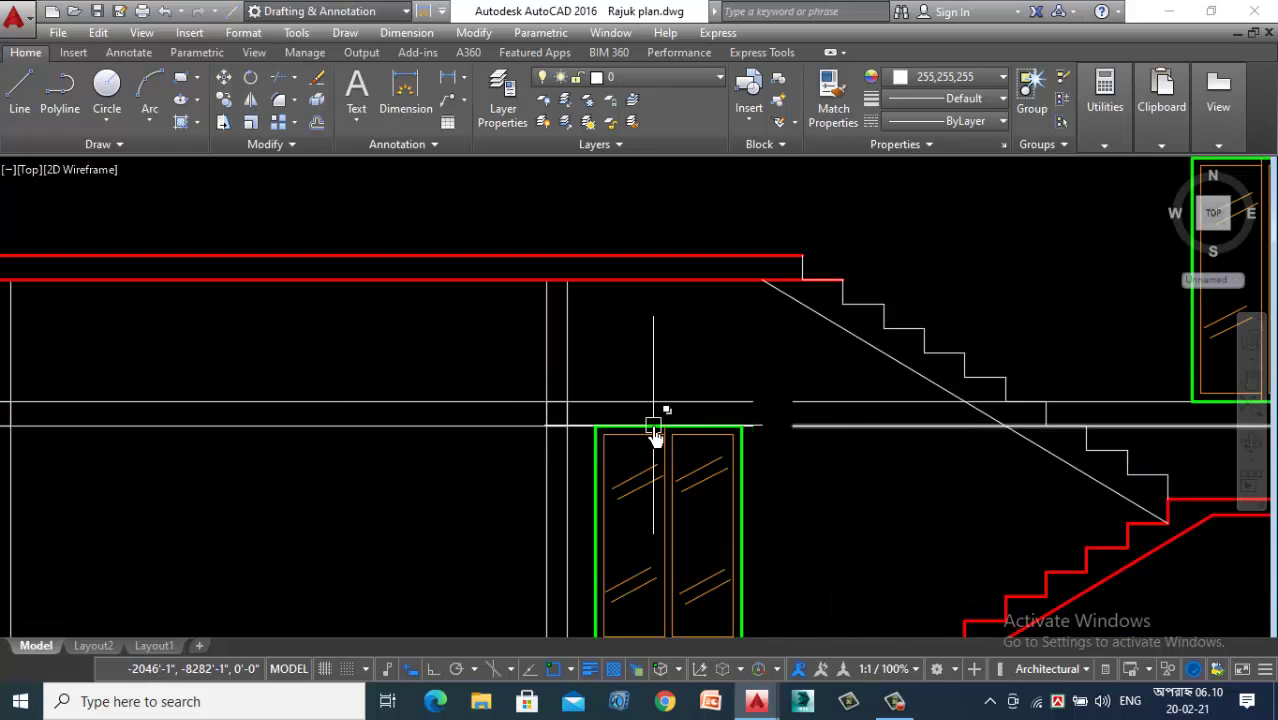
Step: Draw lintel rectangles between the guide lines across the wall at the landing's end and the far outer wall
scroll(656, 428, "down", 3)
scroll(955, 425, "up", 5)
key("space")
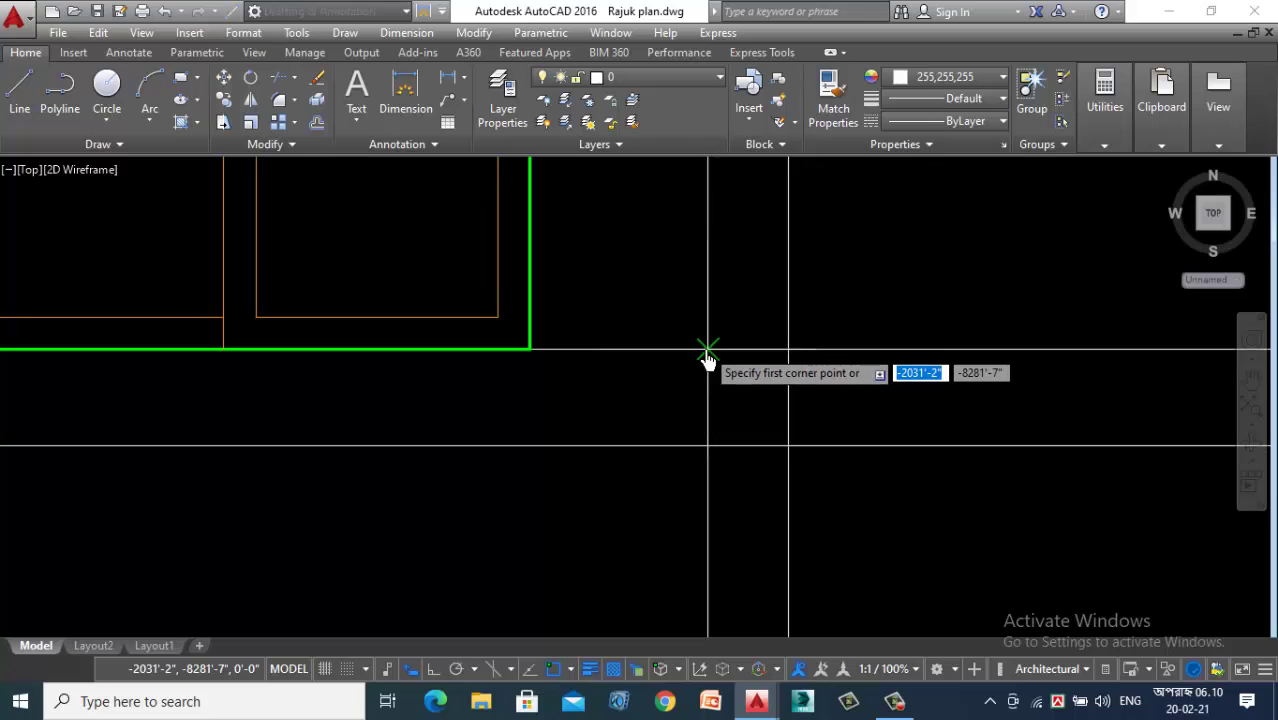
left_click(706, 350)
left_click(788, 447)
scroll(563, 440, "down", 4)
scroll(563, 440, "down", 3)
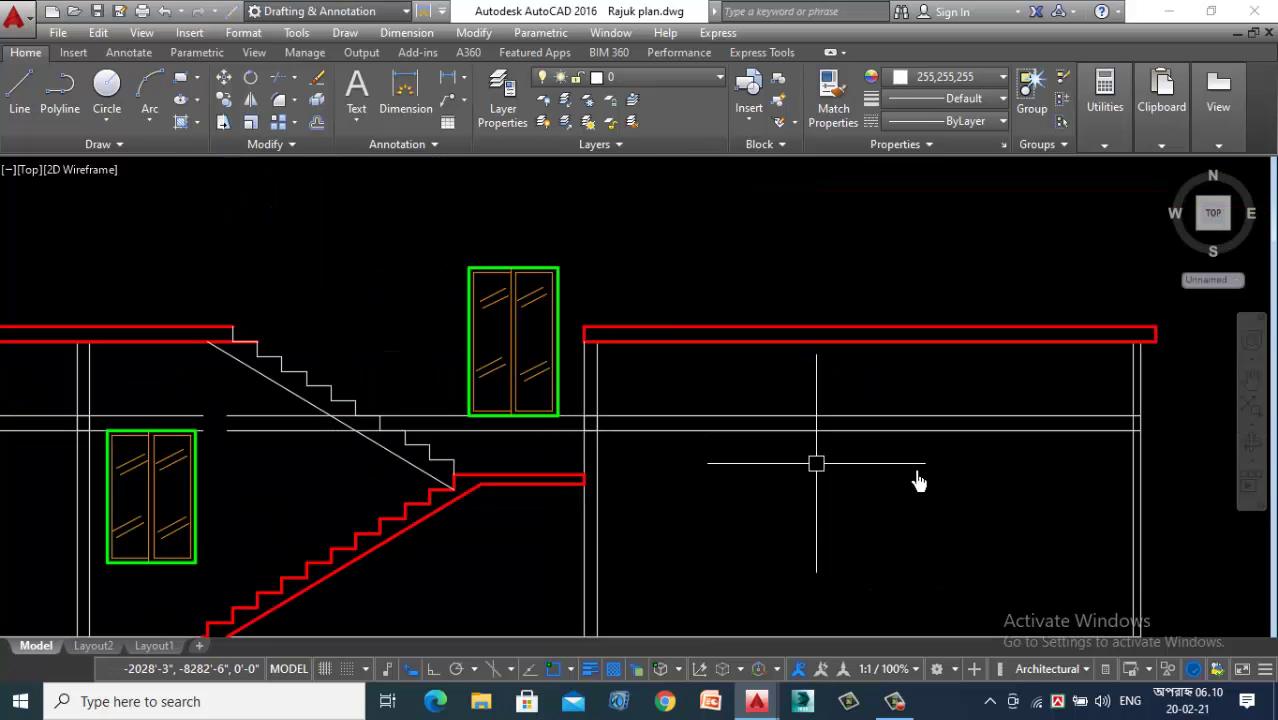
scroll(1170, 436, "up", 5)
key("space")
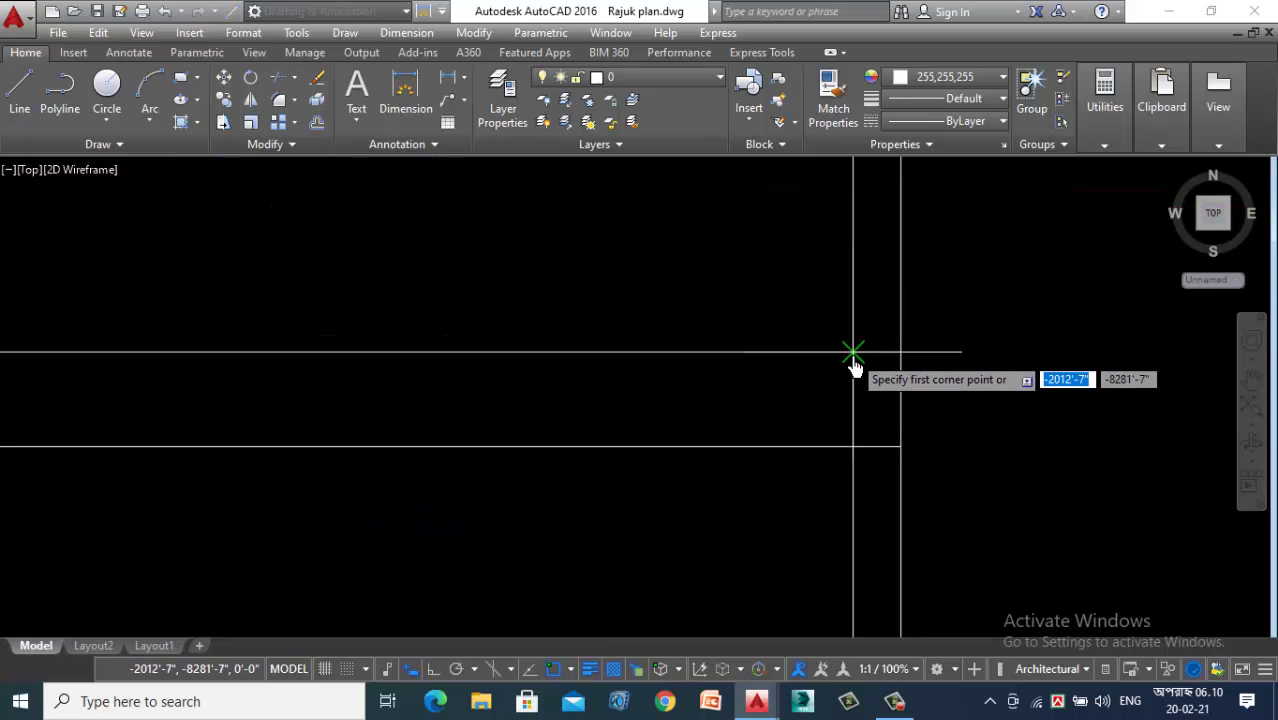
left_click(853, 352)
left_click(901, 446)
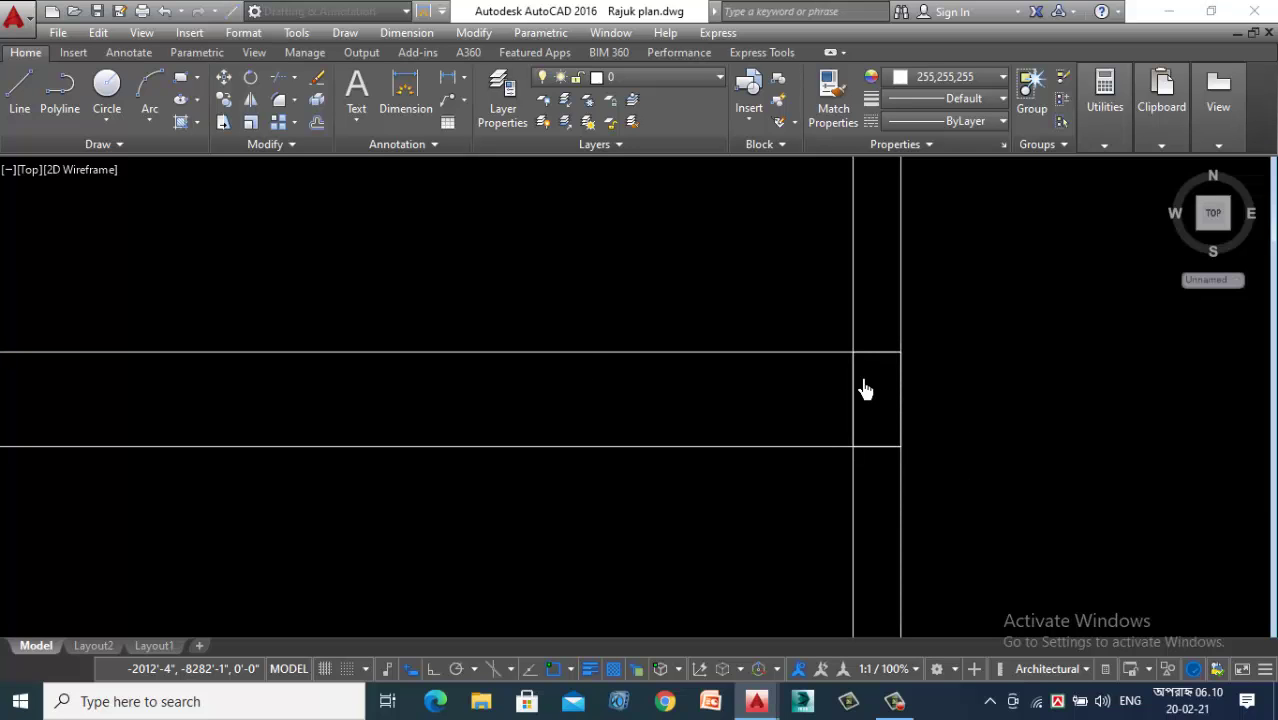
Step: Delete both pairs of horizontal lintel guide lines, keeping only the rectangles within the walls
scroll(395, 568, "down", 2)
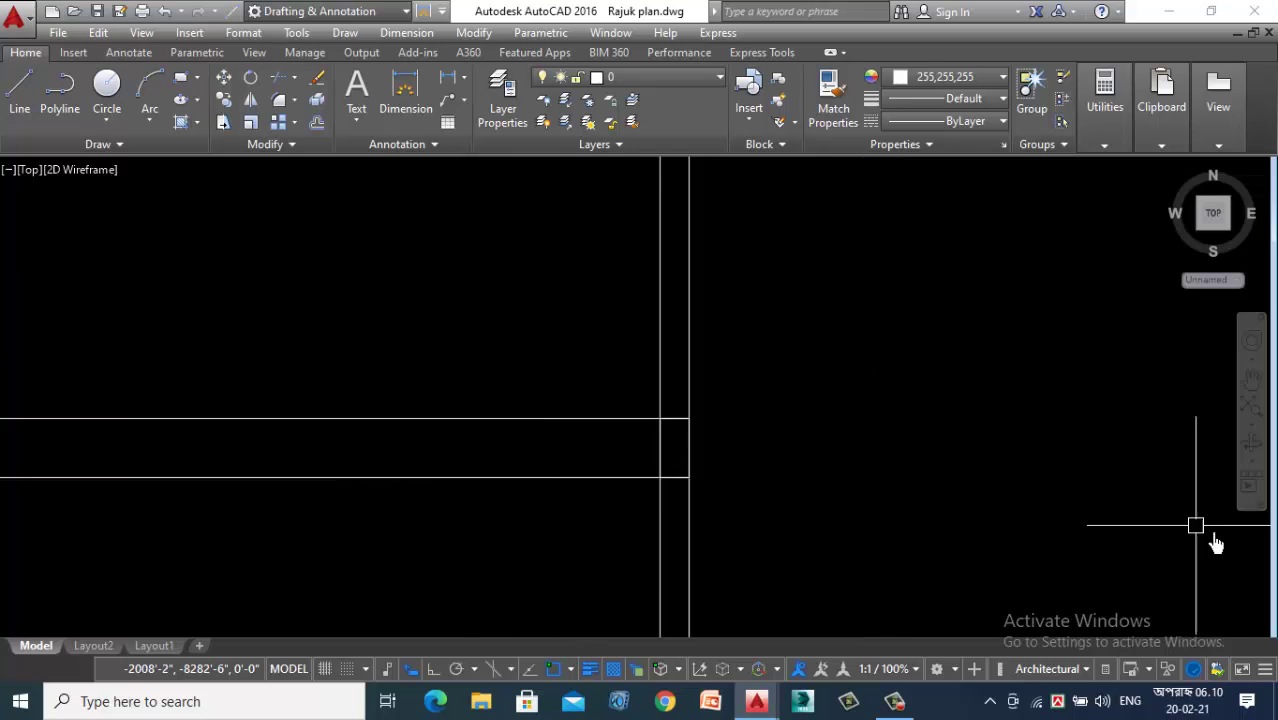
scroll(1215, 543, "down", 2)
left_click(750, 410)
left_click(642, 576)
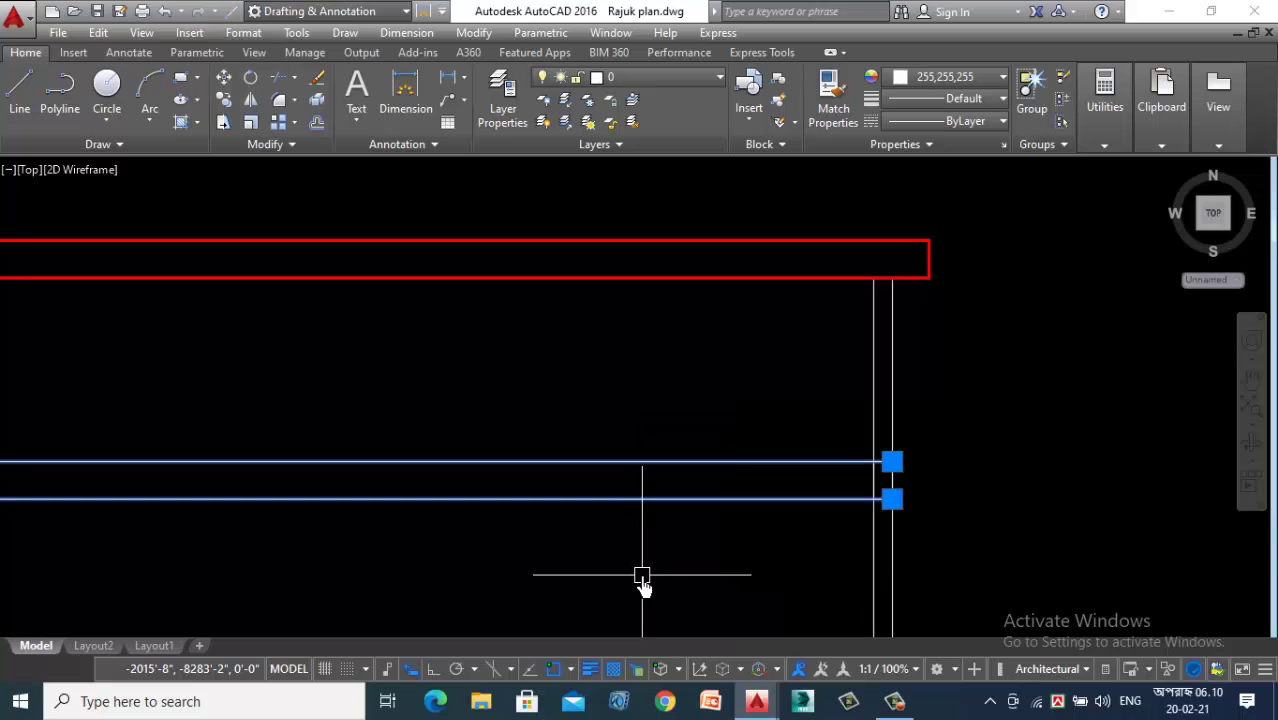
key("Delete")
scroll(931, 466, "down", 3)
scroll(775, 474, "down", 2)
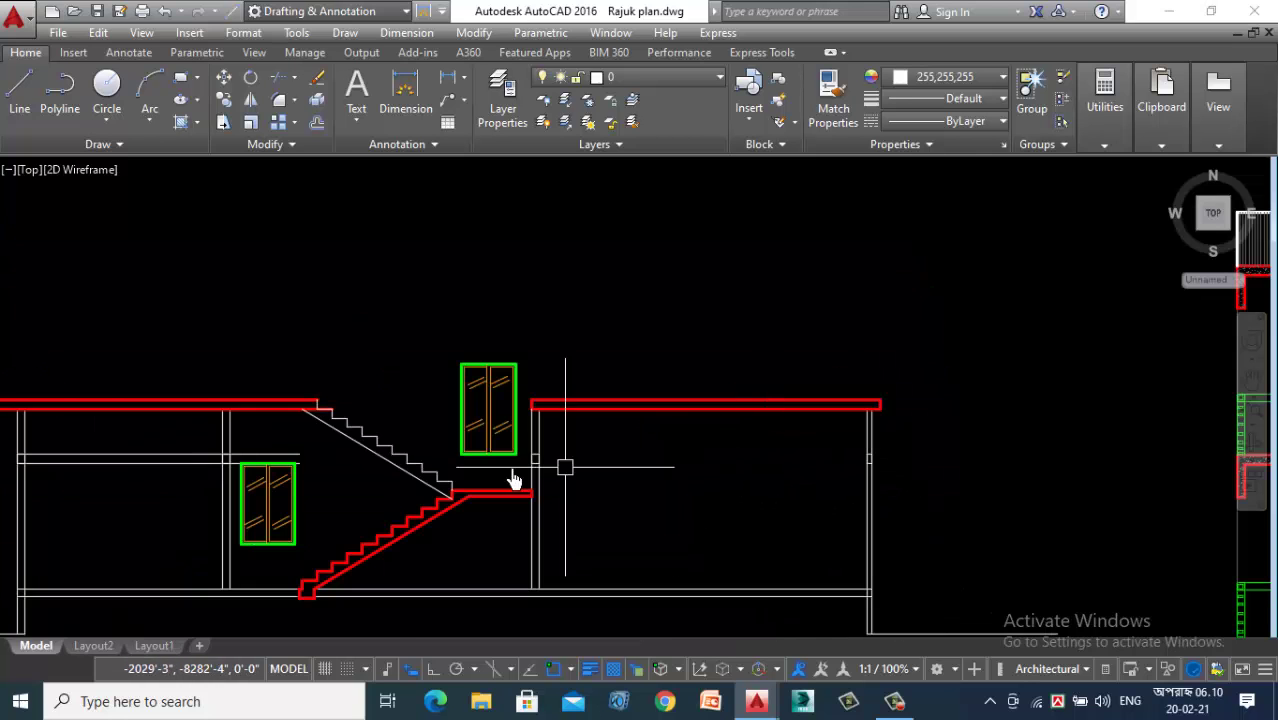
scroll(103, 451, "up", 3)
left_click(285, 330)
left_click(186, 577)
key("Delete")
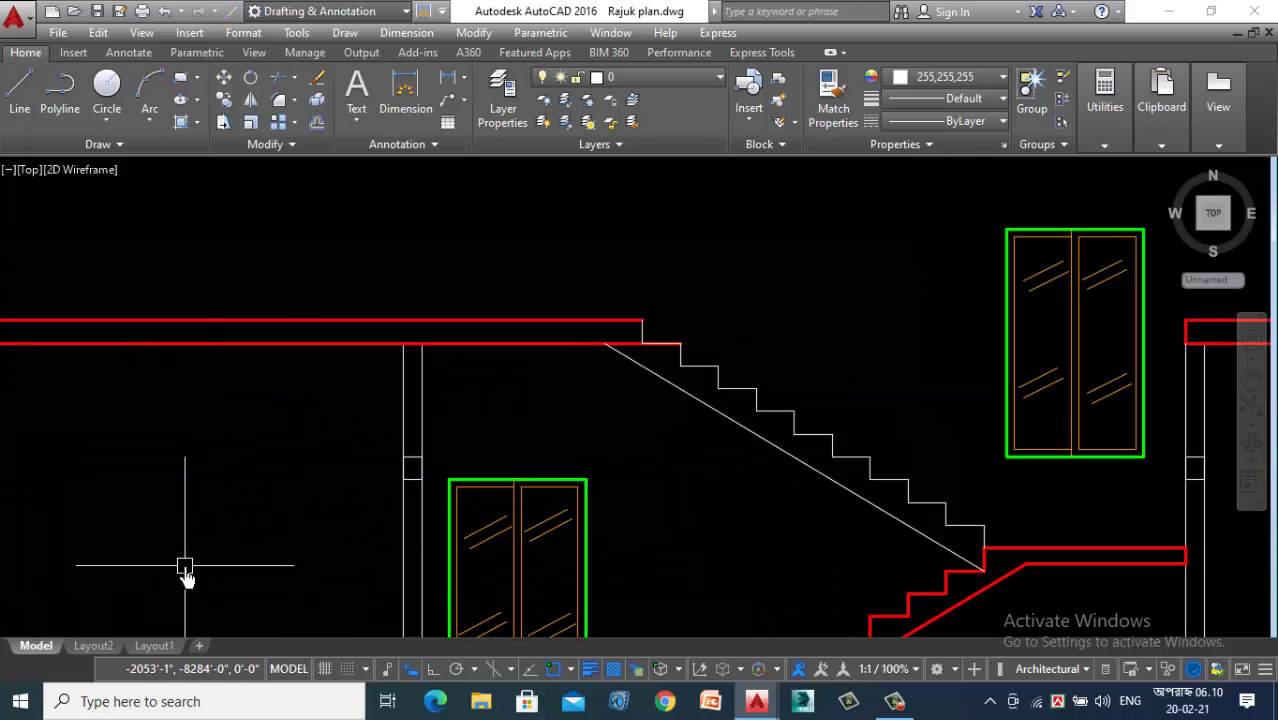
Step: Match the vertical line closing the upper slab's end at the stair to the slab's red underside line
scroll(268, 565, "down", 3)
scroll(416, 508, "up", 4)
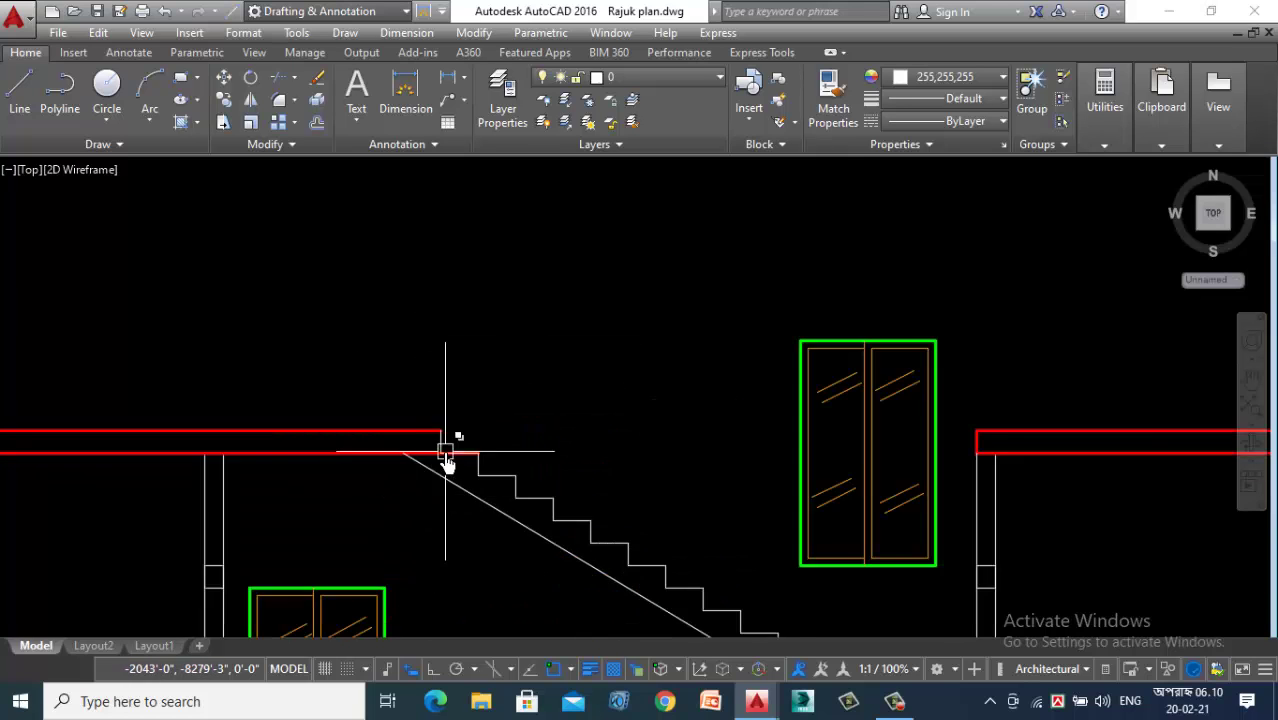
left_click(427, 436)
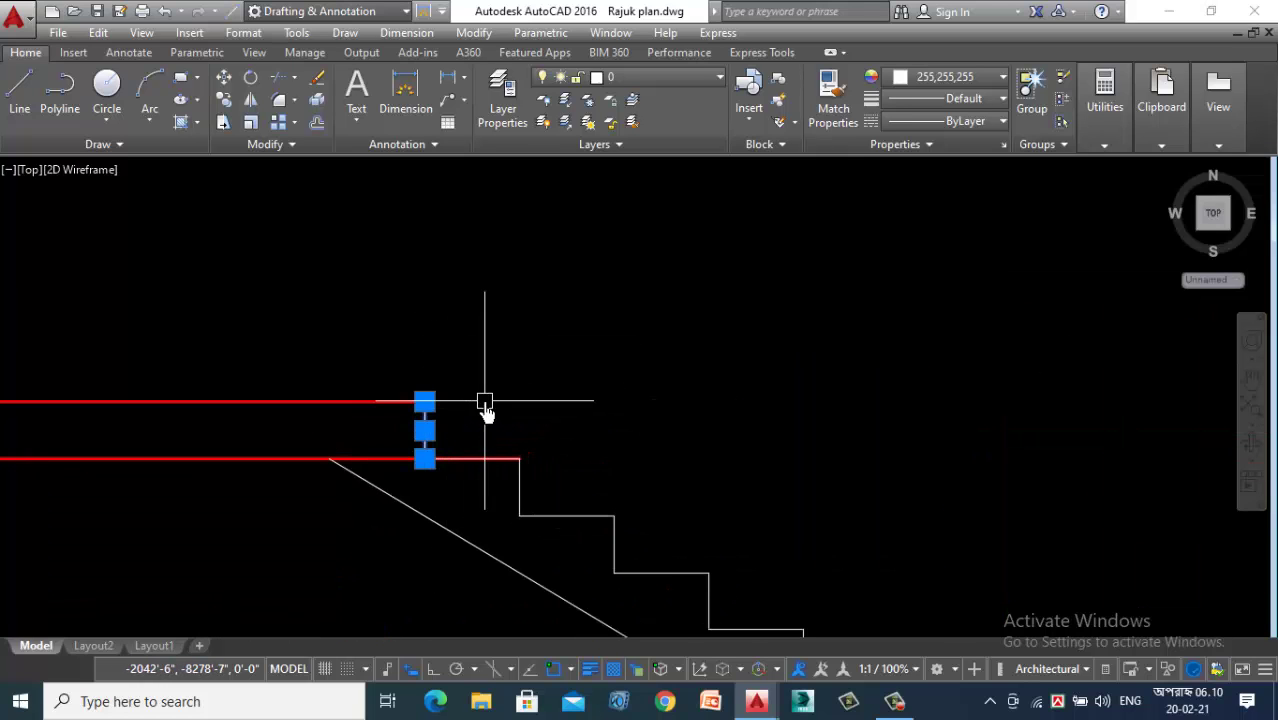
scroll(555, 318, "down", 1)
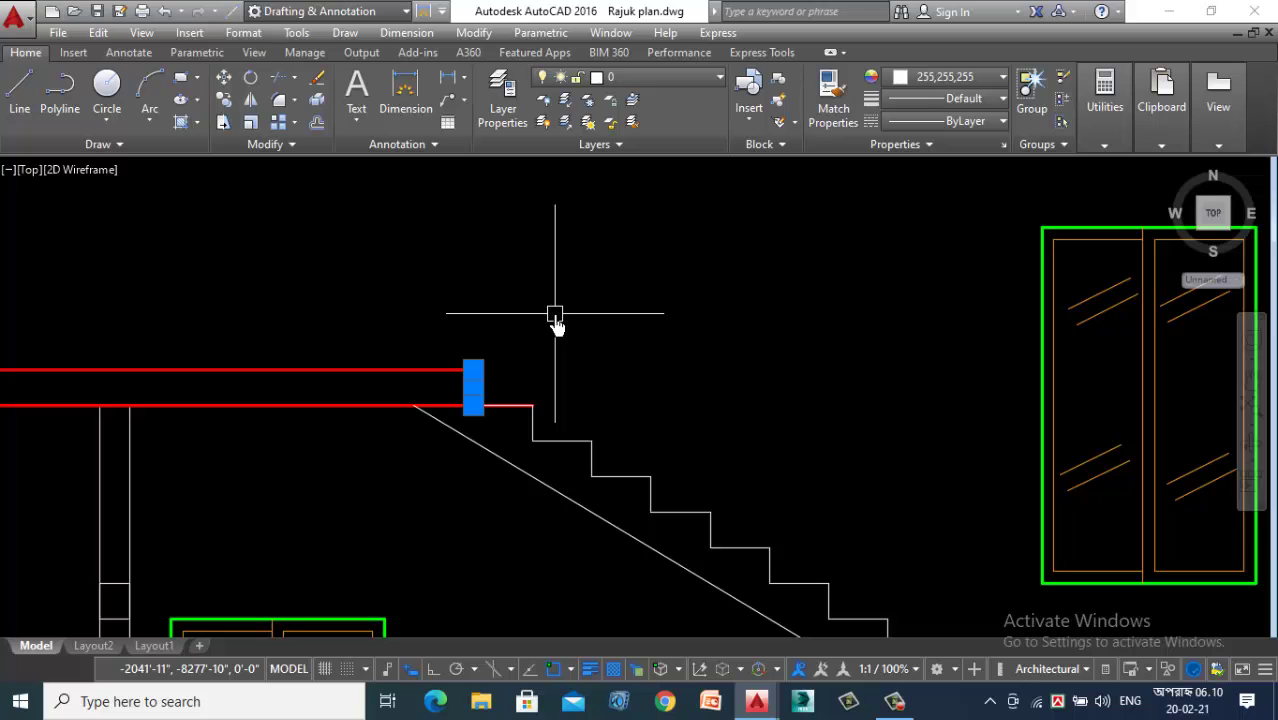
scroll(502, 386, "up", 3)
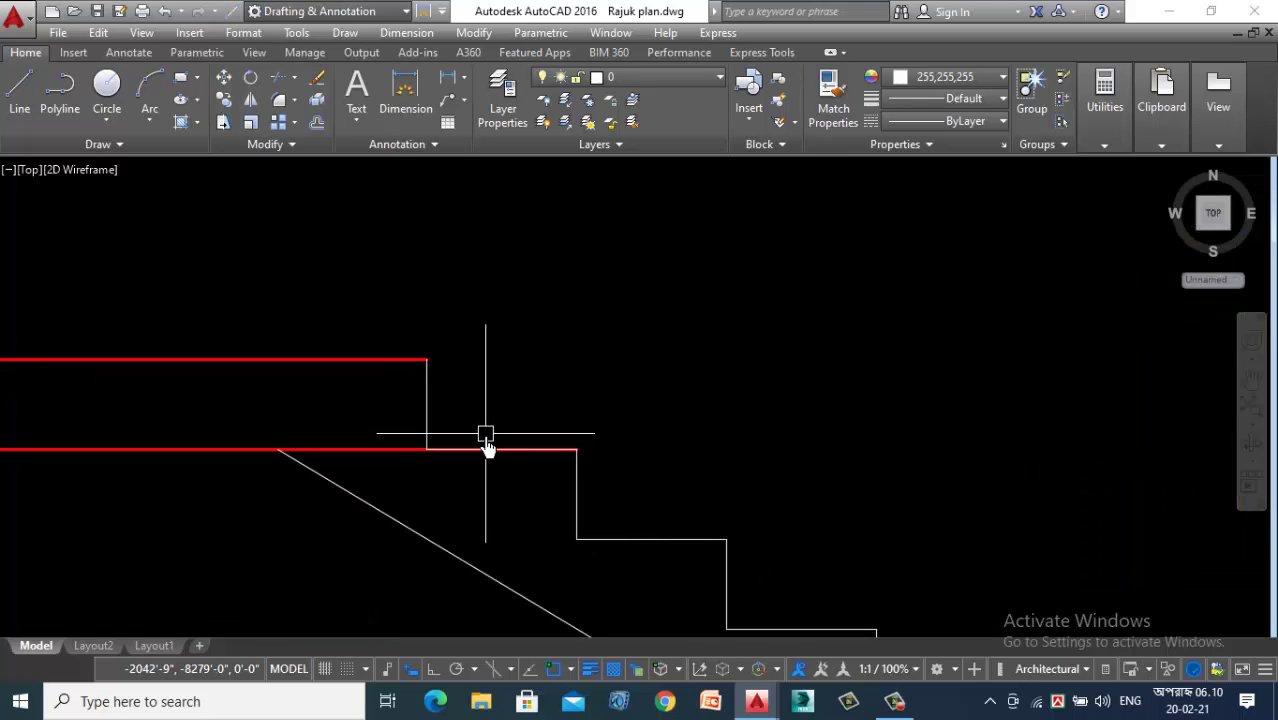
left_click(491, 449)
key("Escape")
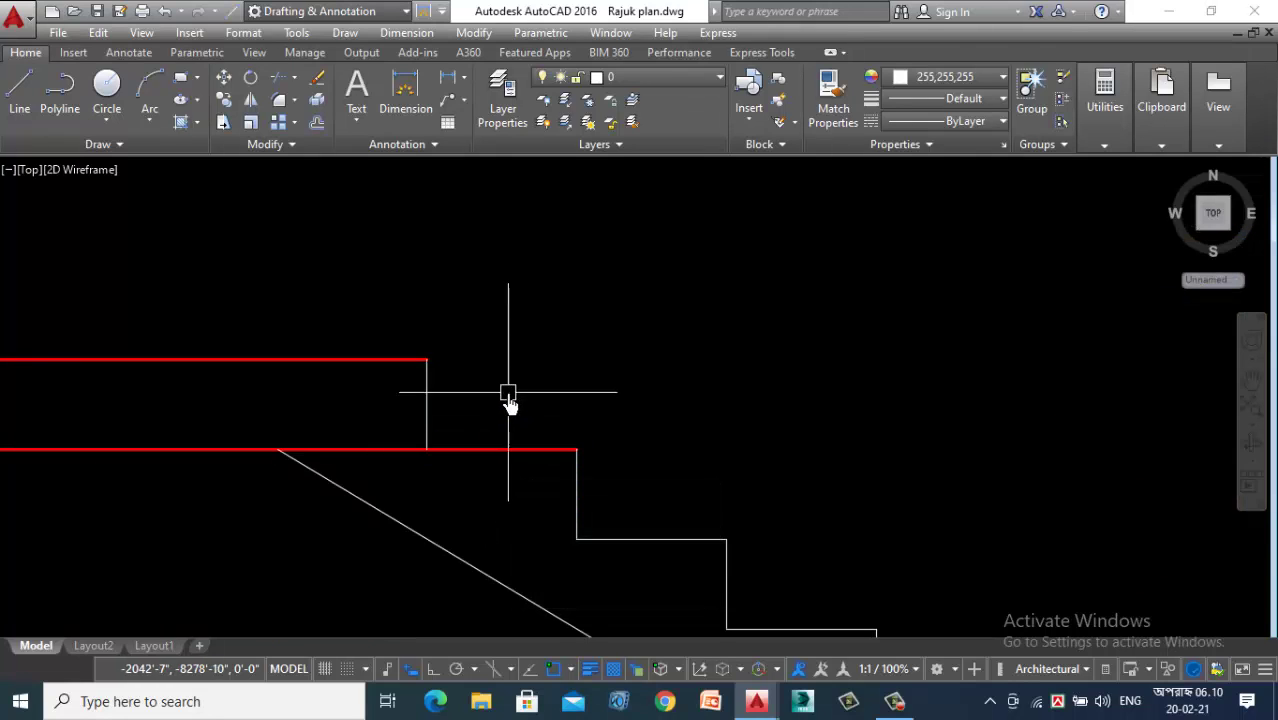
type("a")
key("Return")
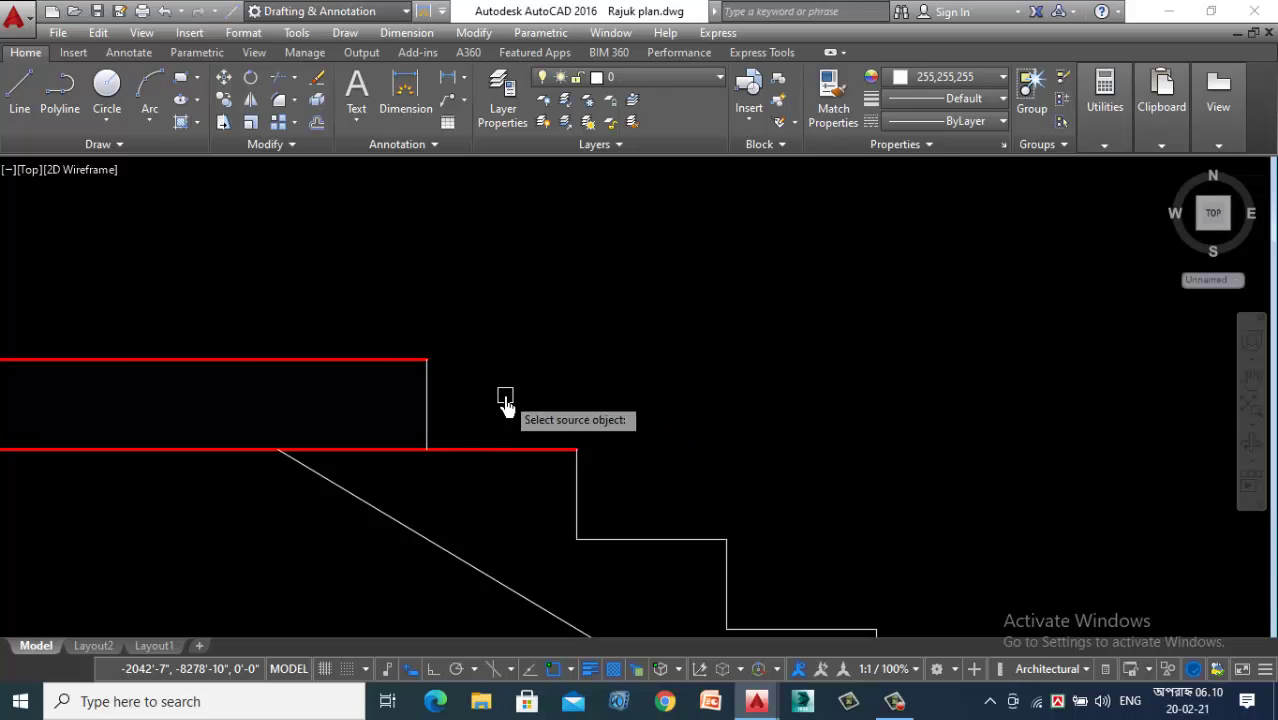
left_click(468, 450)
scroll(455, 402, "down", 3)
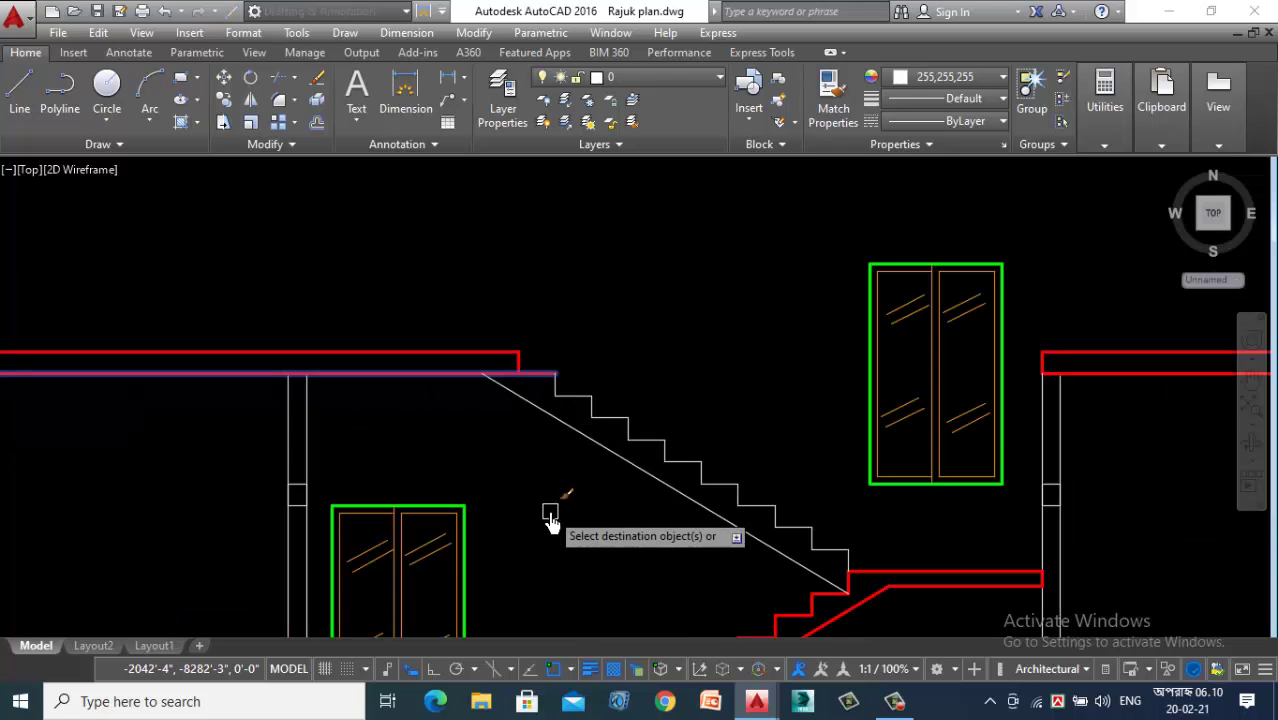
Step: Compare the upper flight and its slab junction in the new stair section with the finished Section Y1-Y1
key("Escape")
scroll(630, 300, "down", 1)
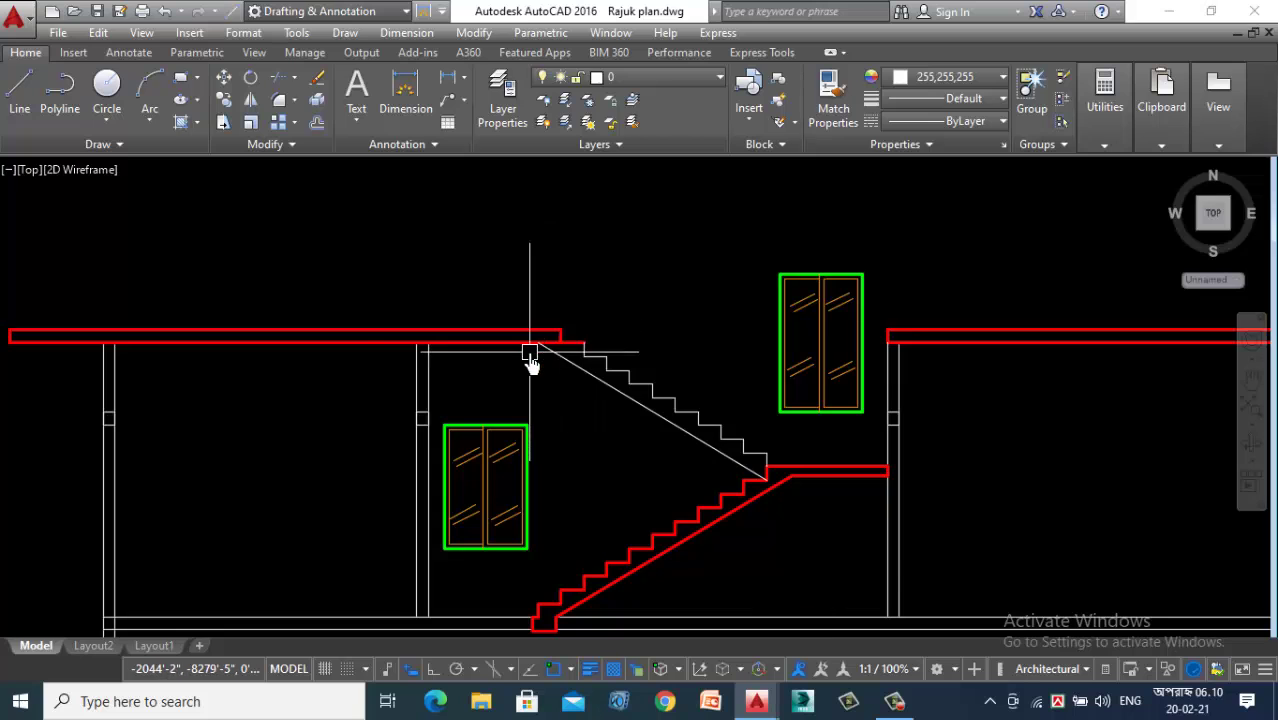
scroll(550, 345, "up", 2)
scroll(650, 315, "down", 2)
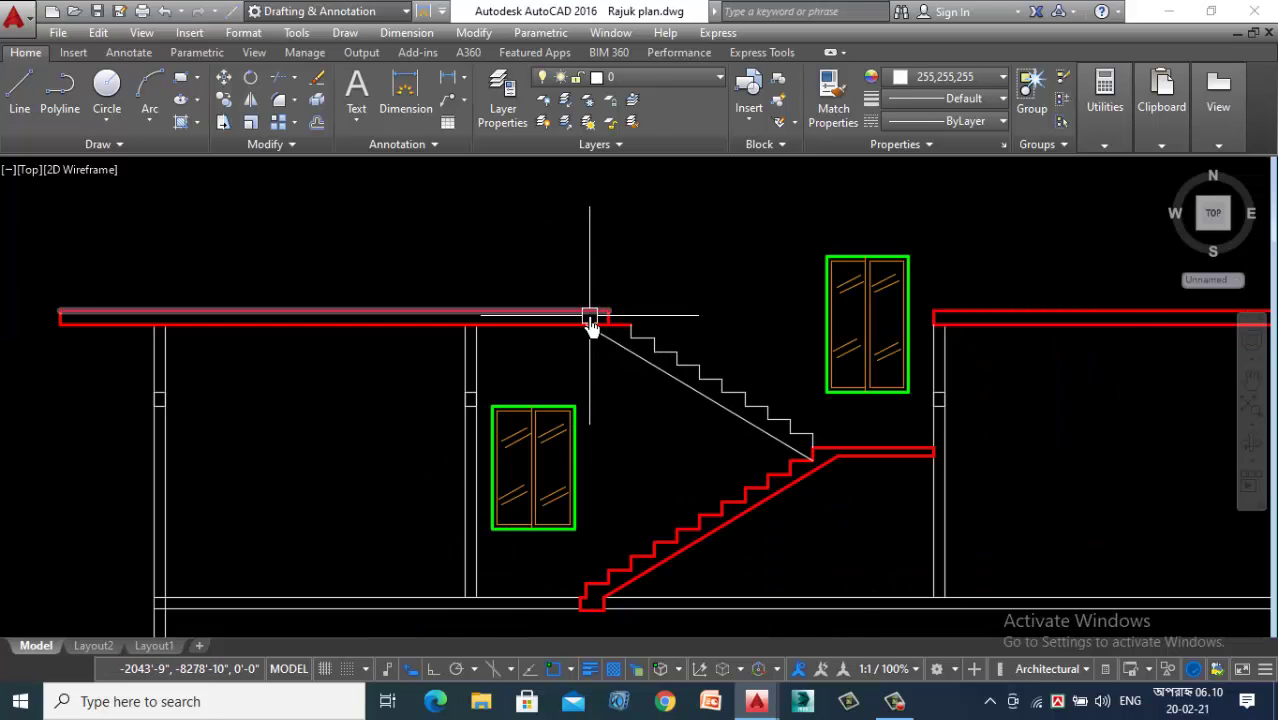
scroll(590, 320, "up", 2)
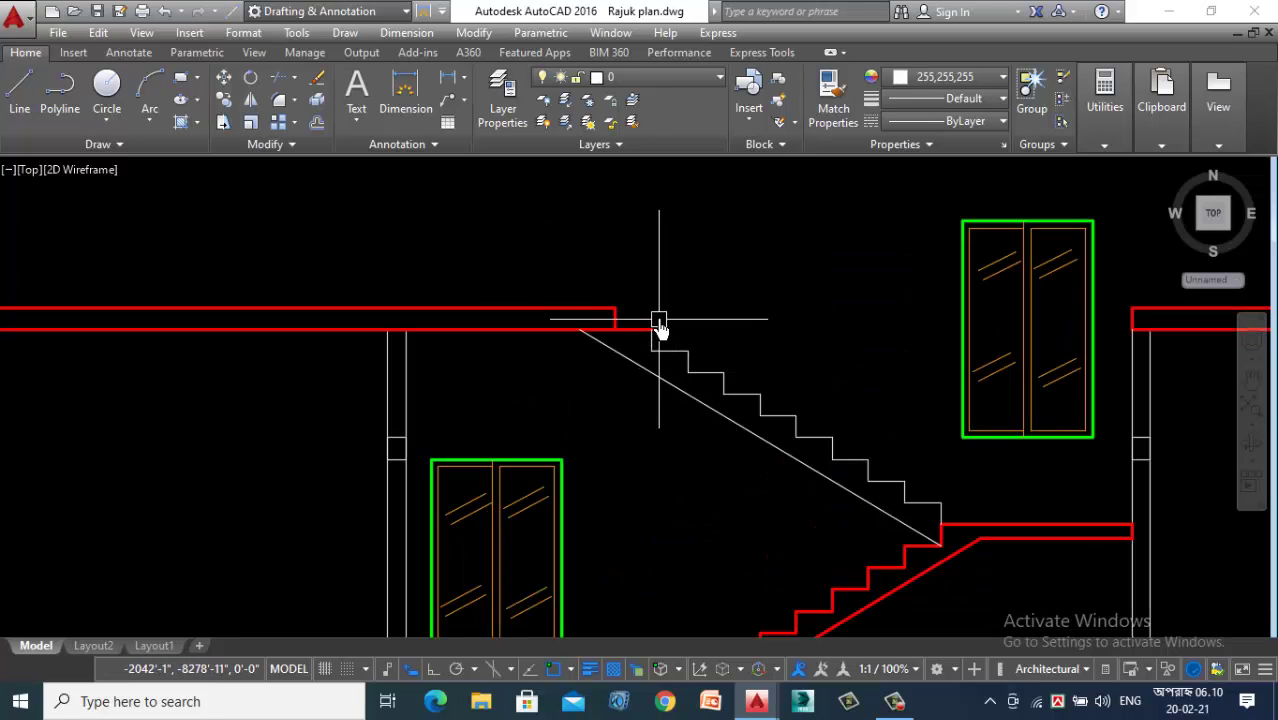
scroll(630, 440, "down", 5)
scroll(940, 510, "up", 3)
scroll(900, 495, "down", 5)
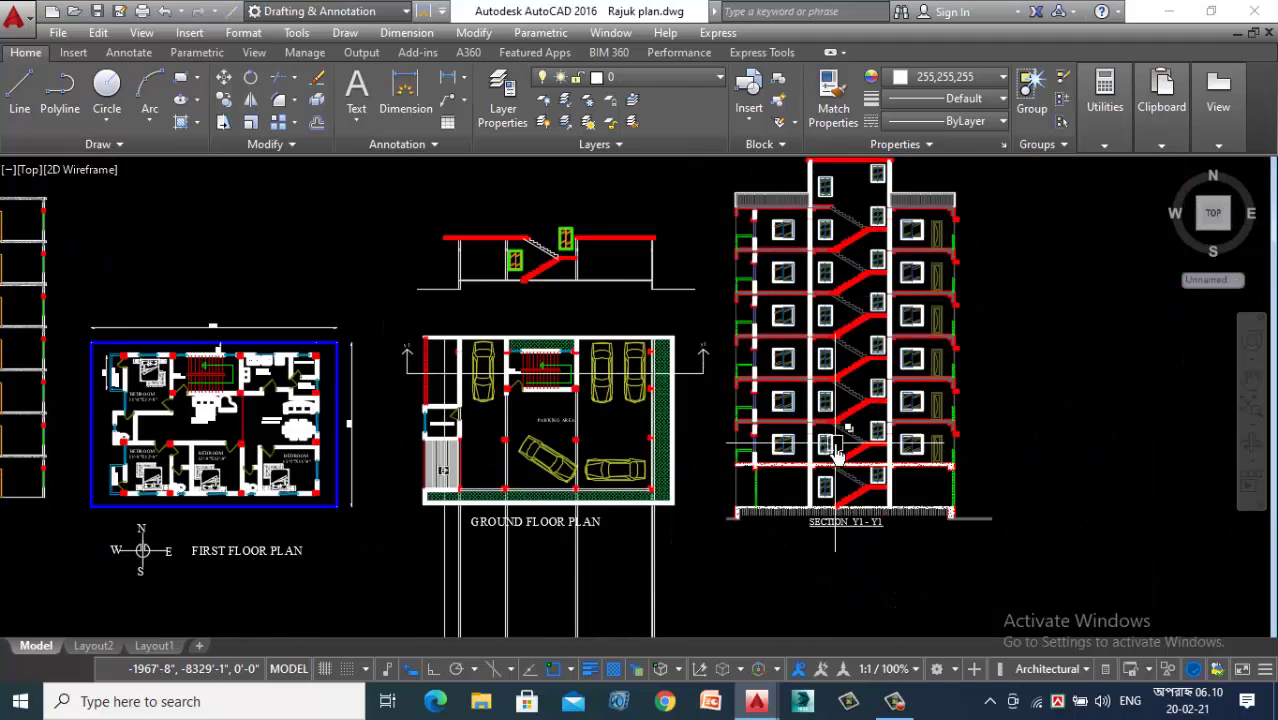
scroll(843, 512, "up", 6)
scroll(855, 597, "down", 5)
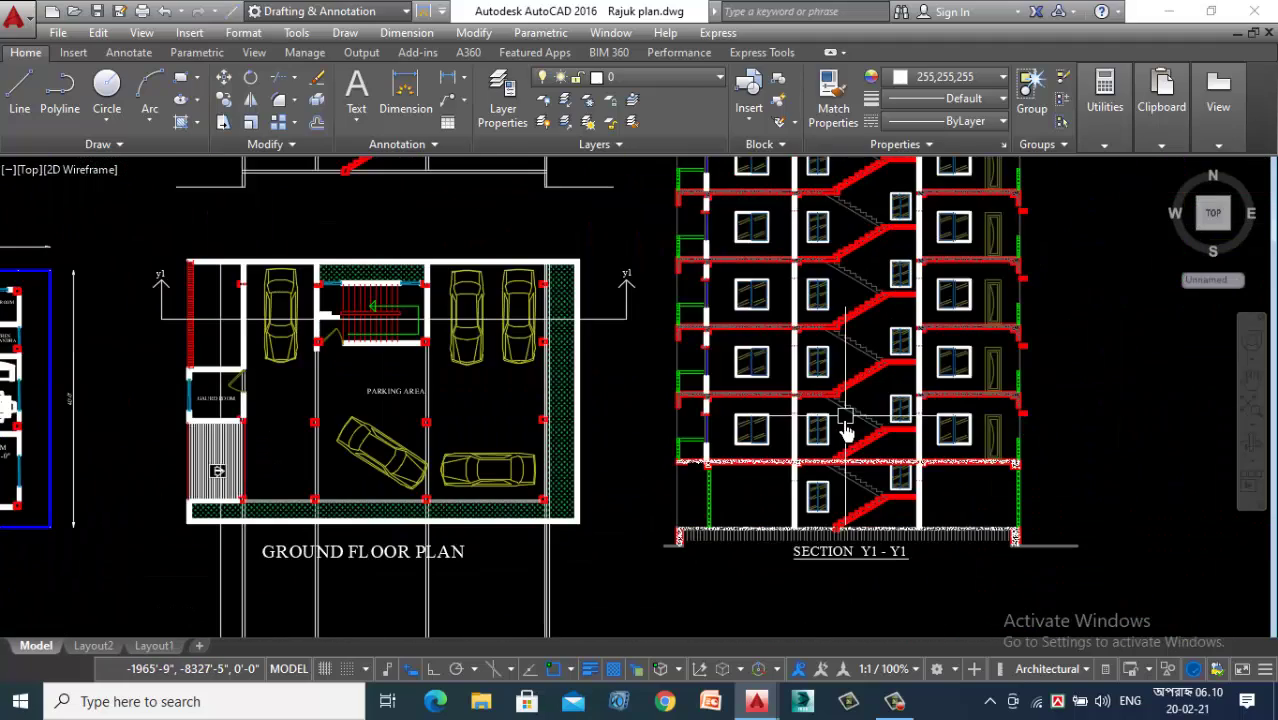
scroll(845, 510, "up", 6)
scroll(800, 437, "down", 6)
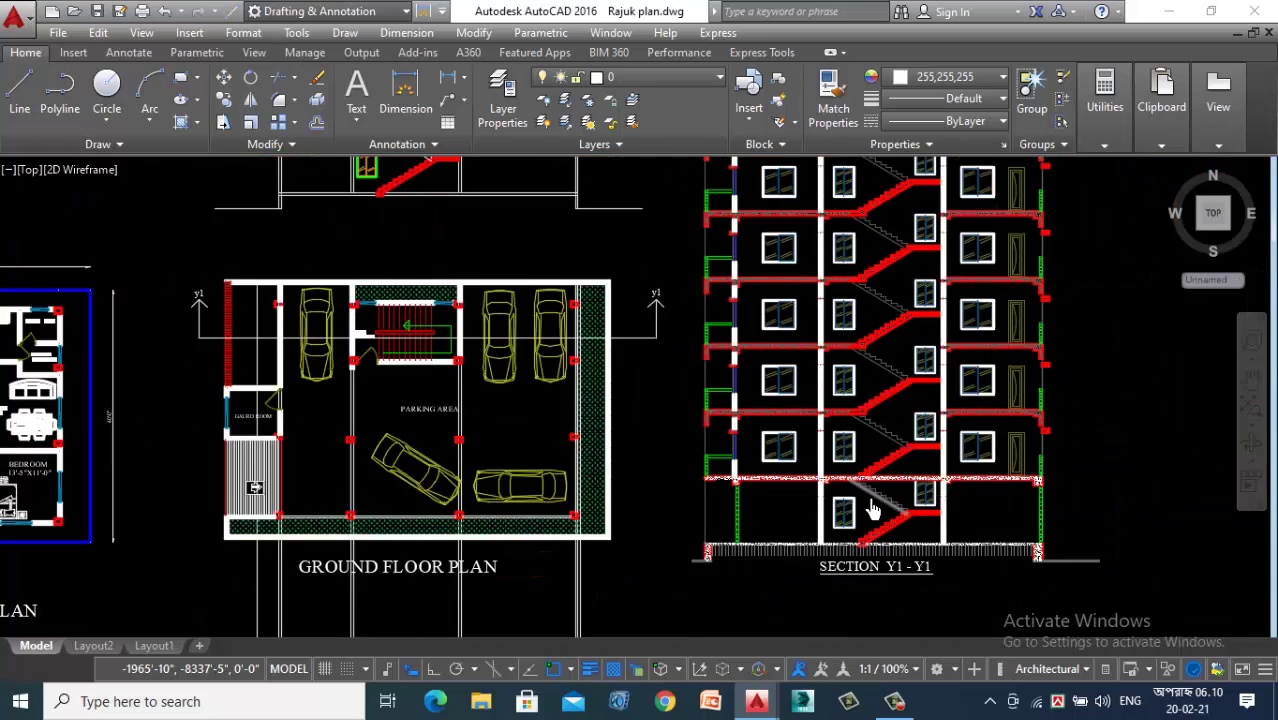
scroll(816, 380, "up", 7)
scroll(816, 380, "up", 2)
scroll(497, 330, "up", 6)
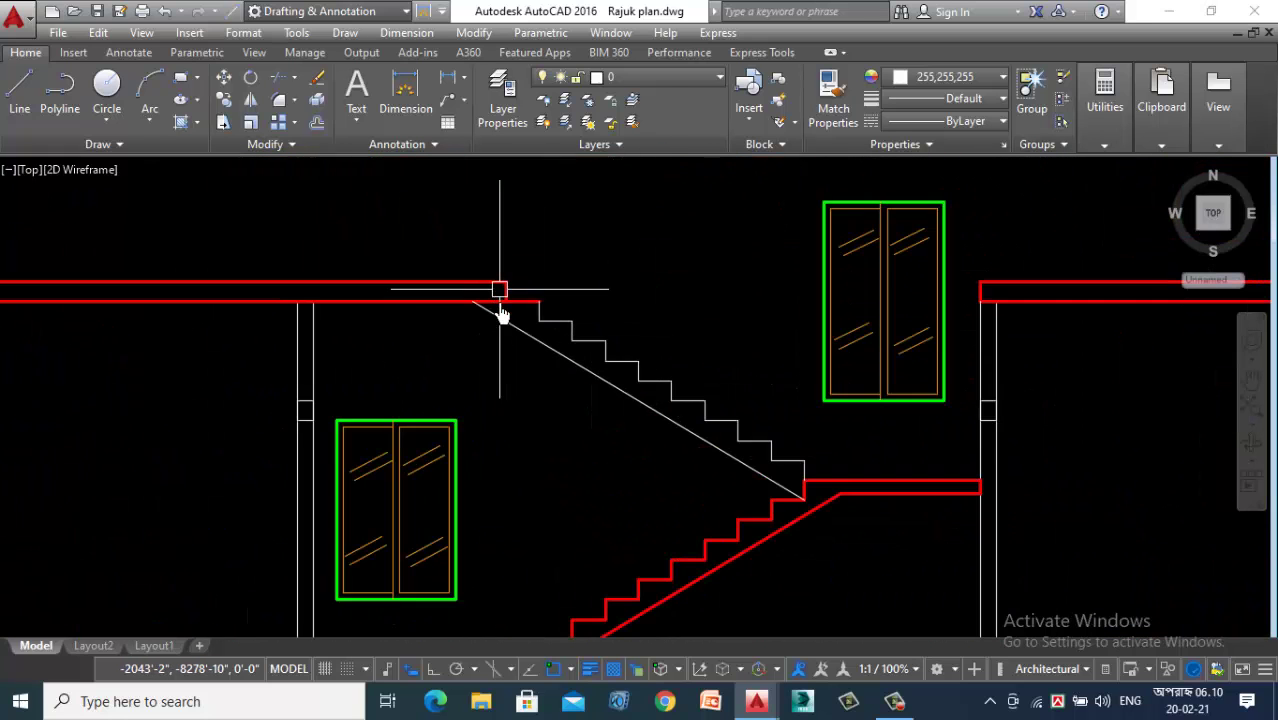
scroll(497, 354, "down", 2)
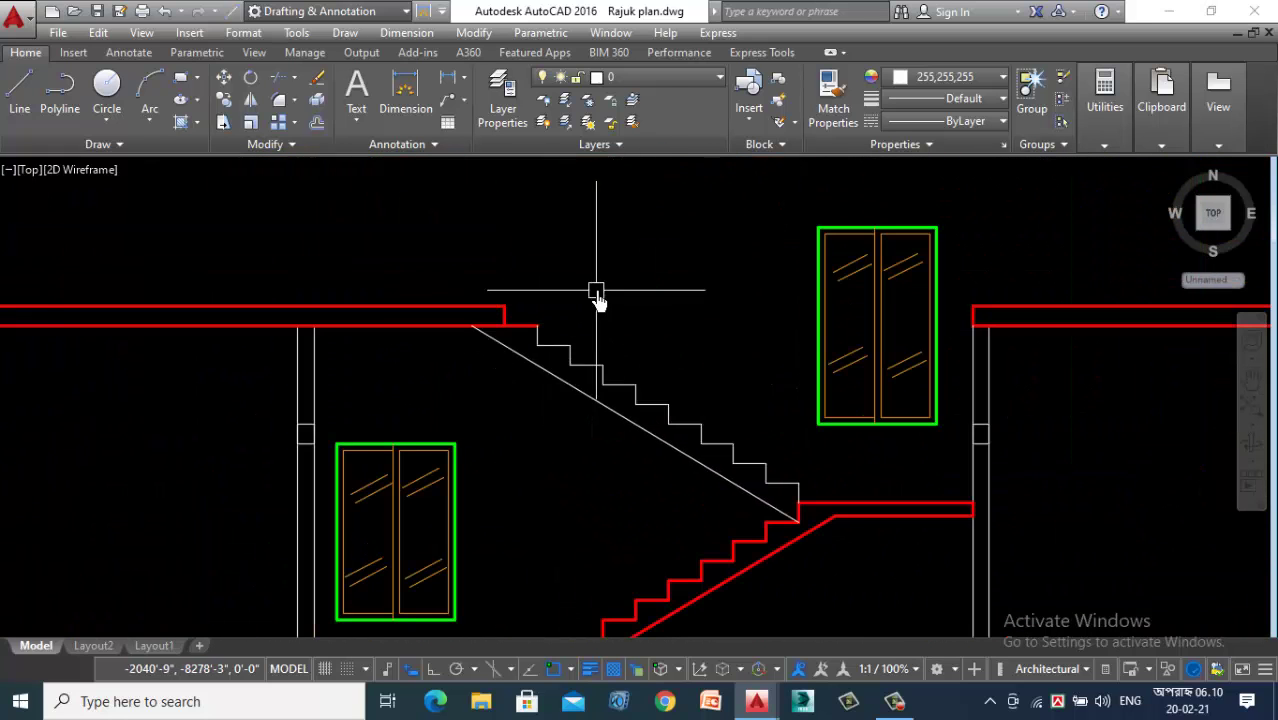
scroll(565, 417, "down", 4)
scroll(560, 400, "up", 3)
scroll(540, 440, "down", 2)
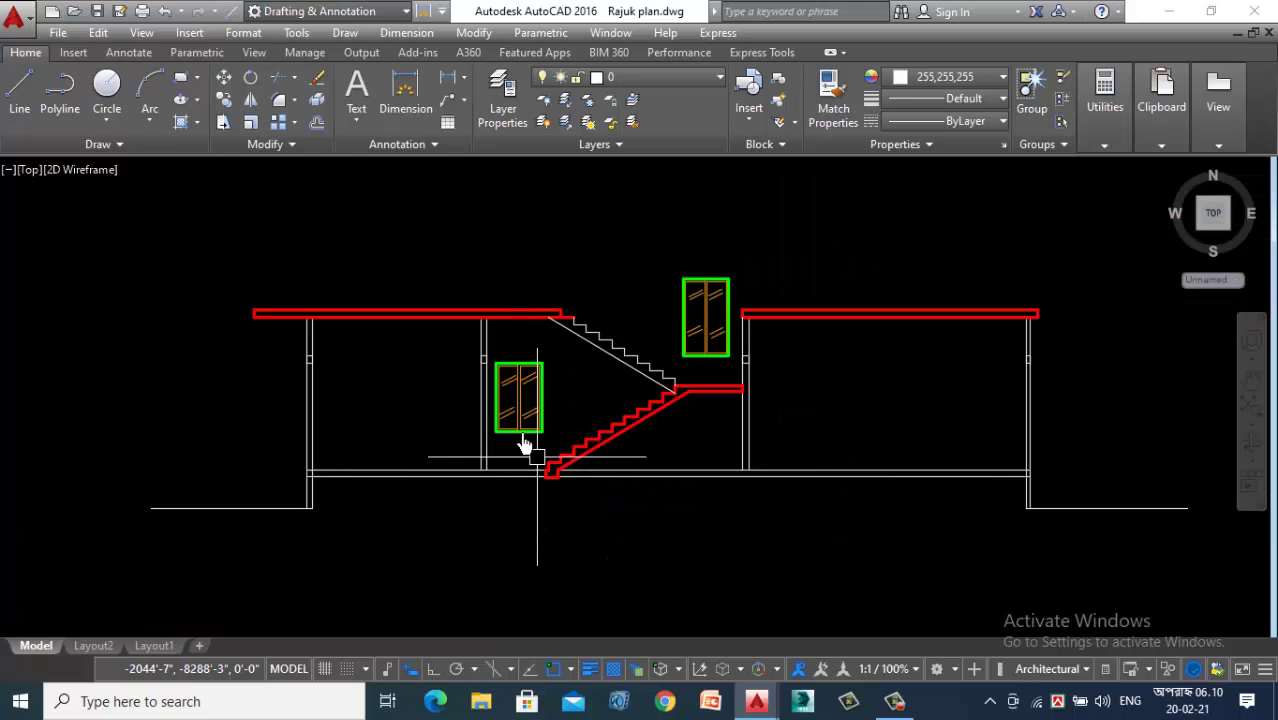
scroll(470, 315, "up", 2)
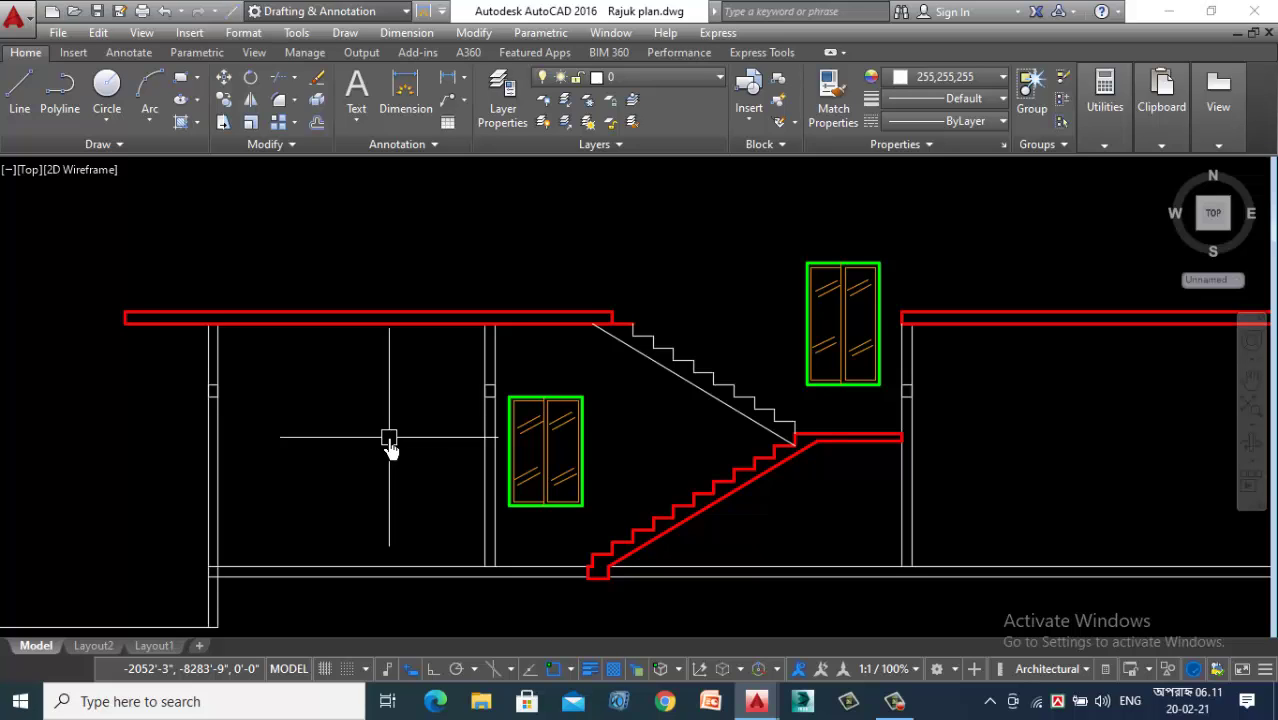
Step: Offset the red underside lines of both upper slabs 10" downward as beam bottom lines
type("o")
key("Return")
type("10")
key("Return")
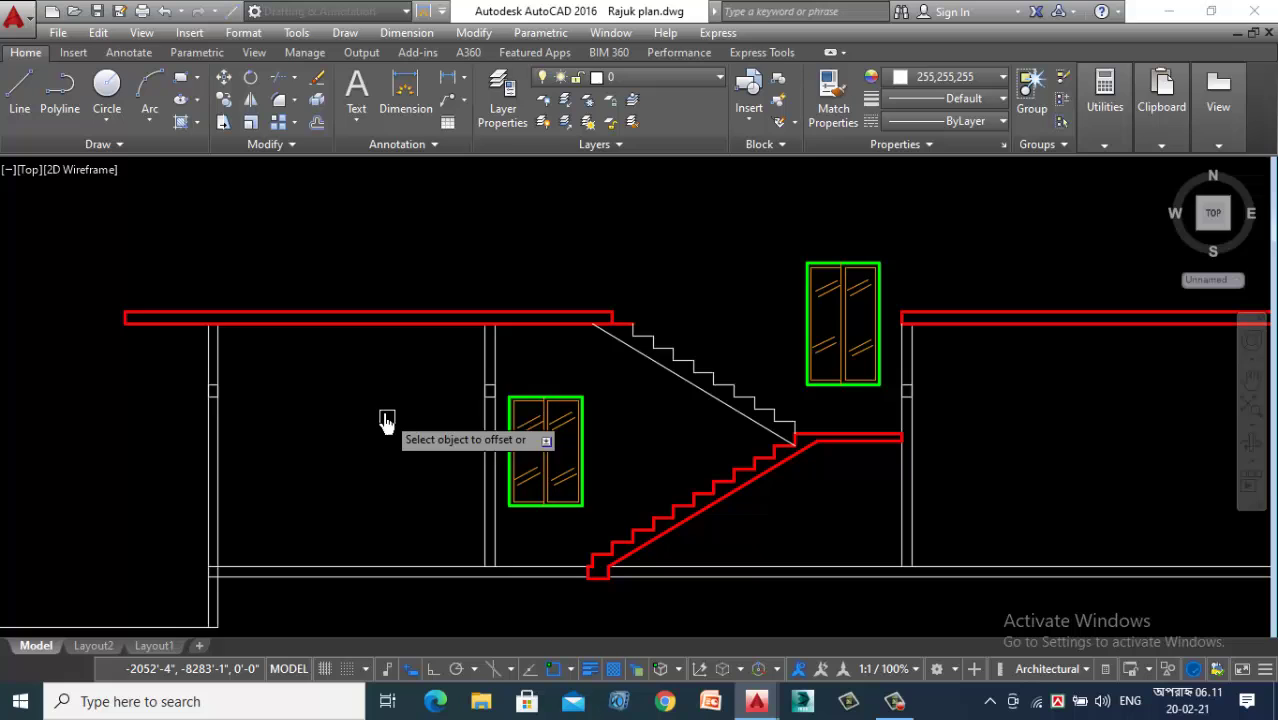
left_click(380, 324)
scroll(369, 394, "down", 3)
scroll(700, 360, "up", 5)
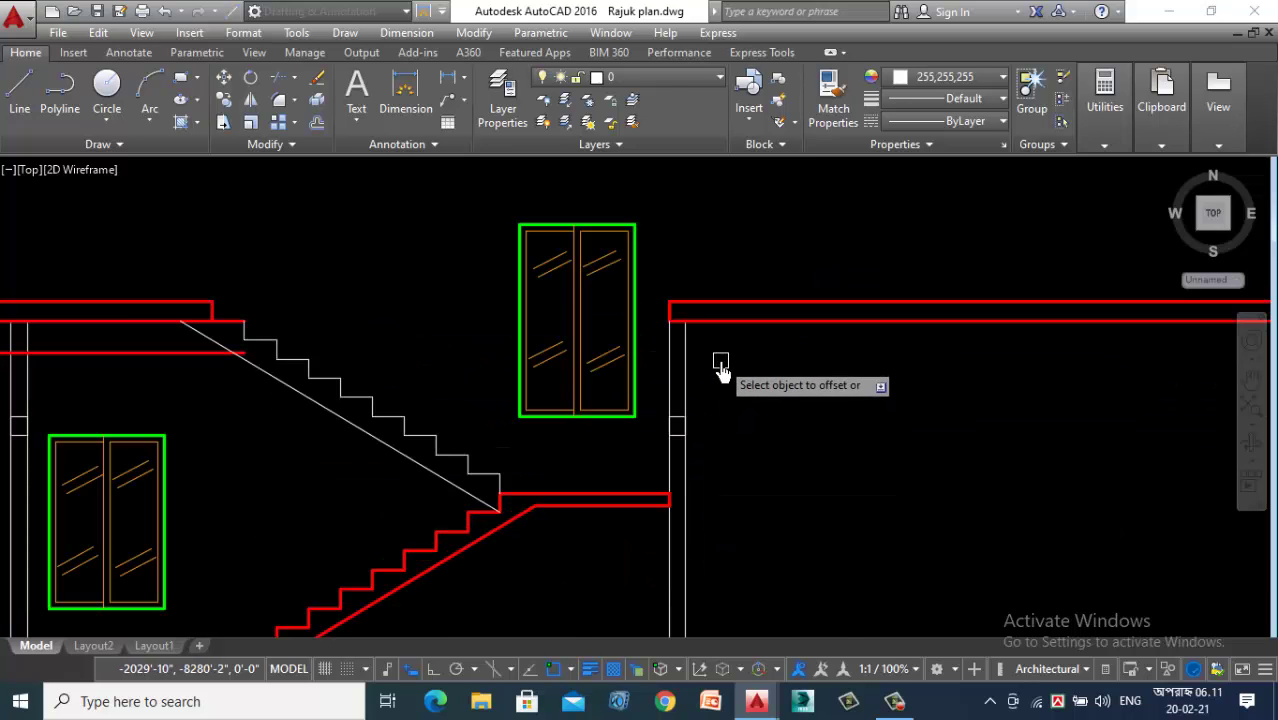
left_click(750, 321)
left_click(760, 372)
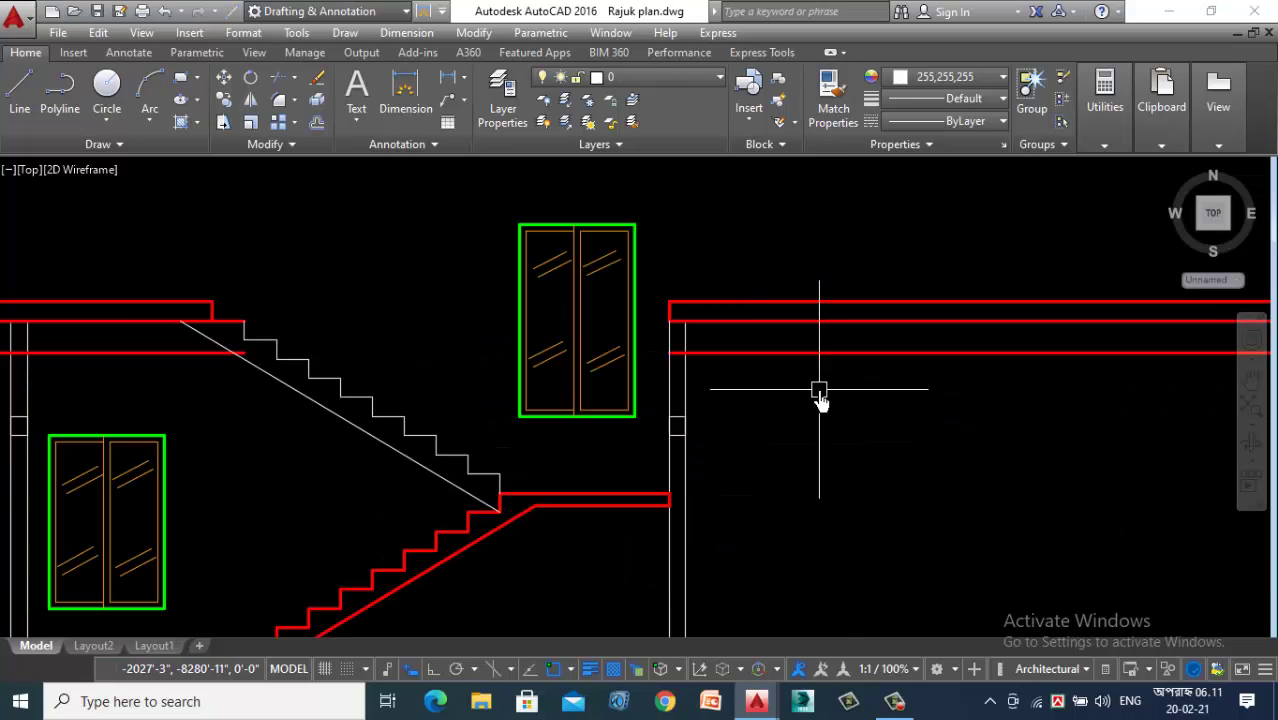
Step: Trim the beam line's overhang outside the outer wall on the lower window's side and the slab underside across that wall
key("Return")
scroll(819, 395, "down", 5)
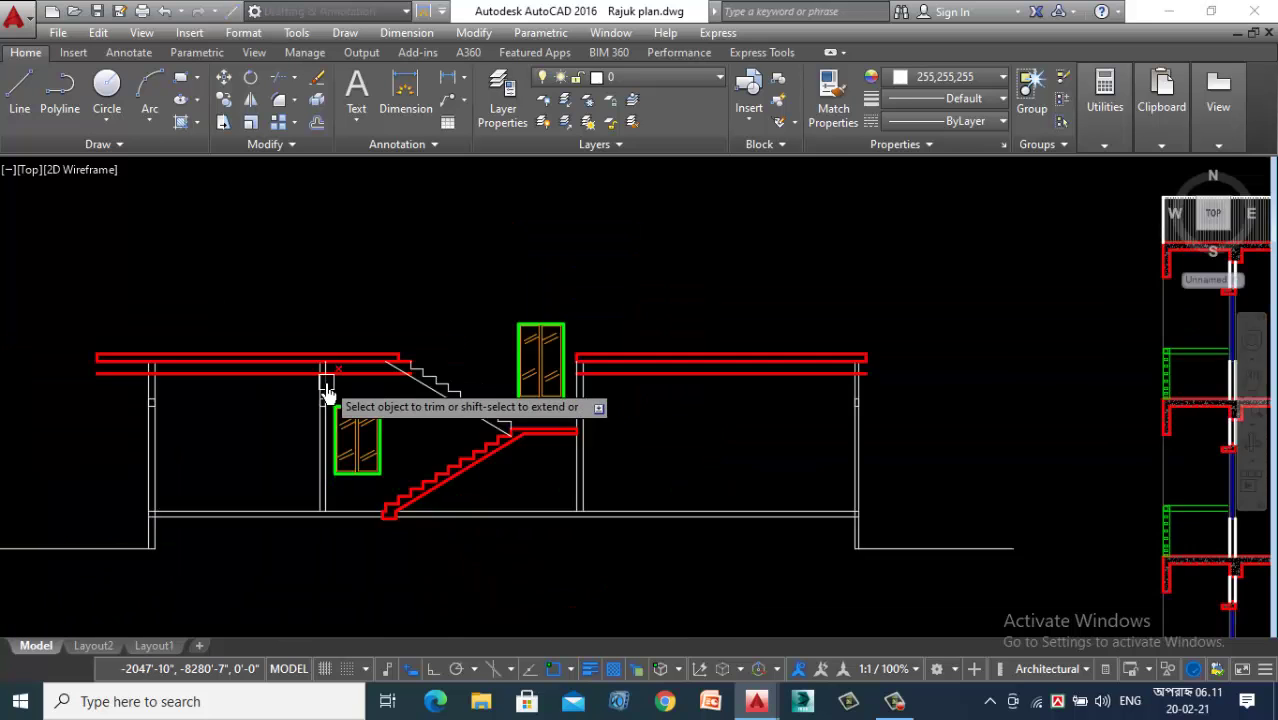
scroll(190, 370, "up", 6)
left_click(205, 352)
scroll(257, 328, "up", 4)
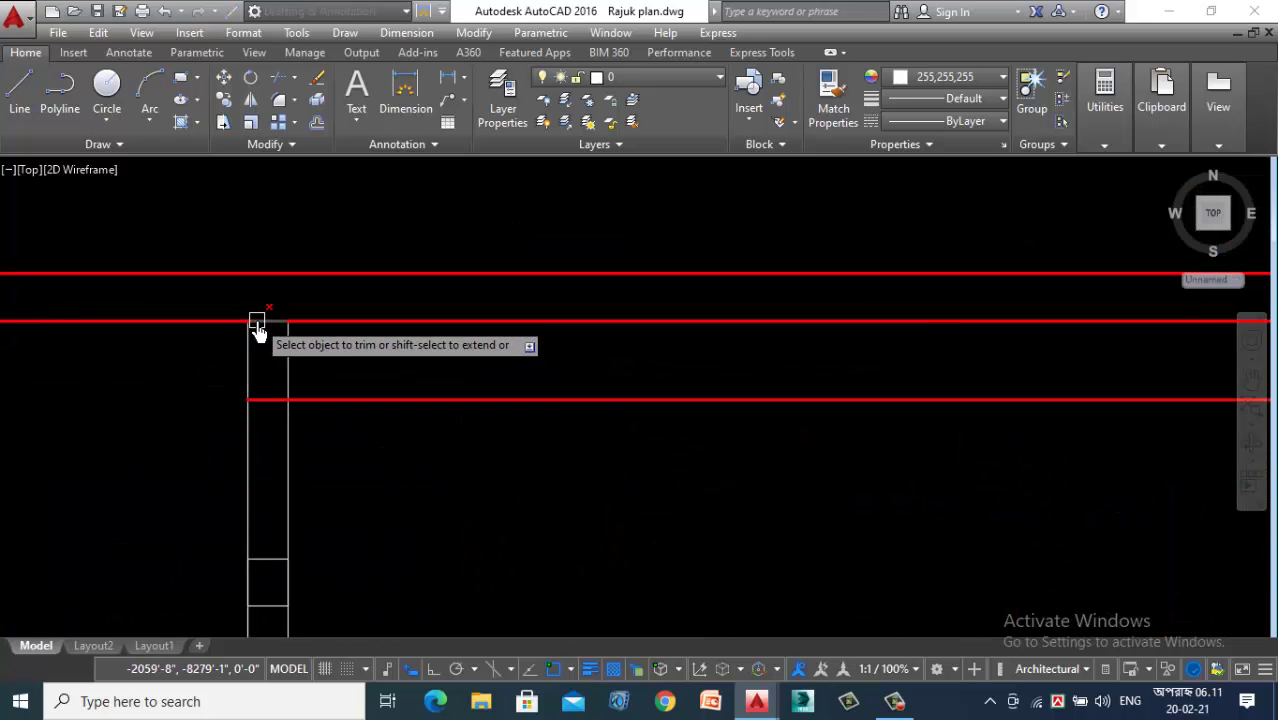
scroll(328, 406, "down", 2)
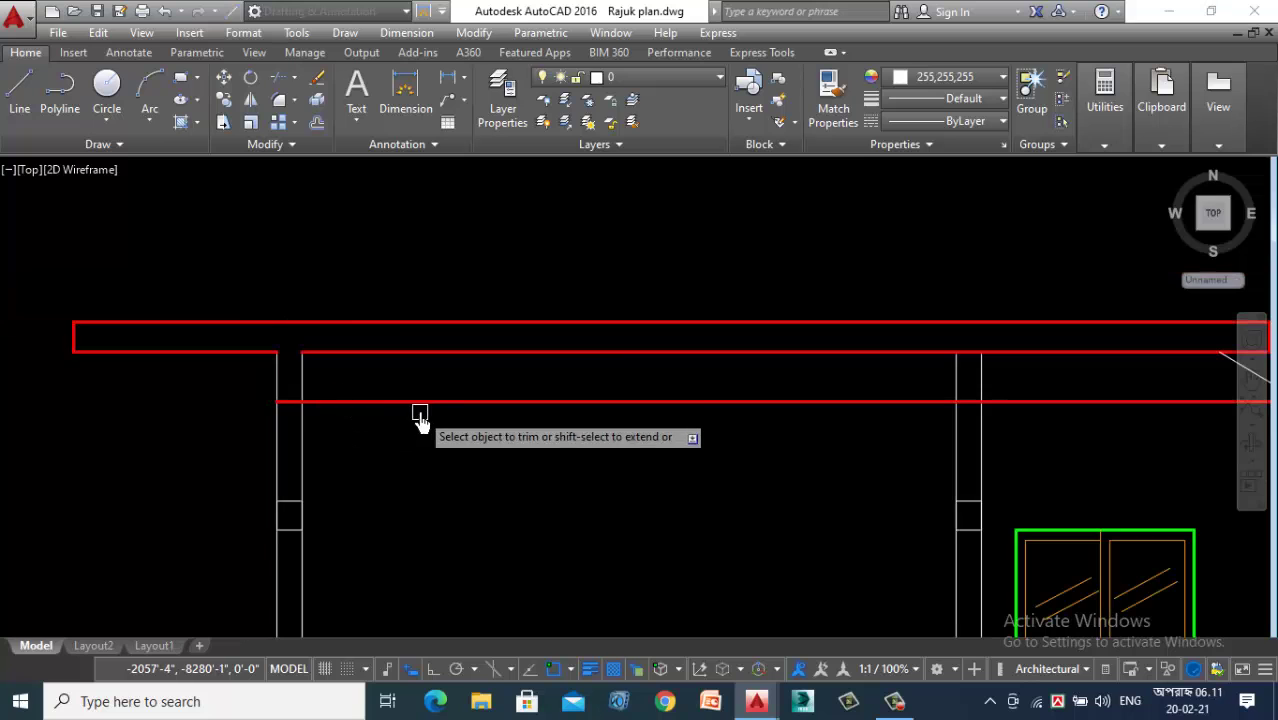
Step: Trim the beam line between the walls and from the interior wall toward the stair, plus the slab underside across the interior wall
left_click(418, 404)
left_click(1076, 408)
scroll(670, 445, "down", 2)
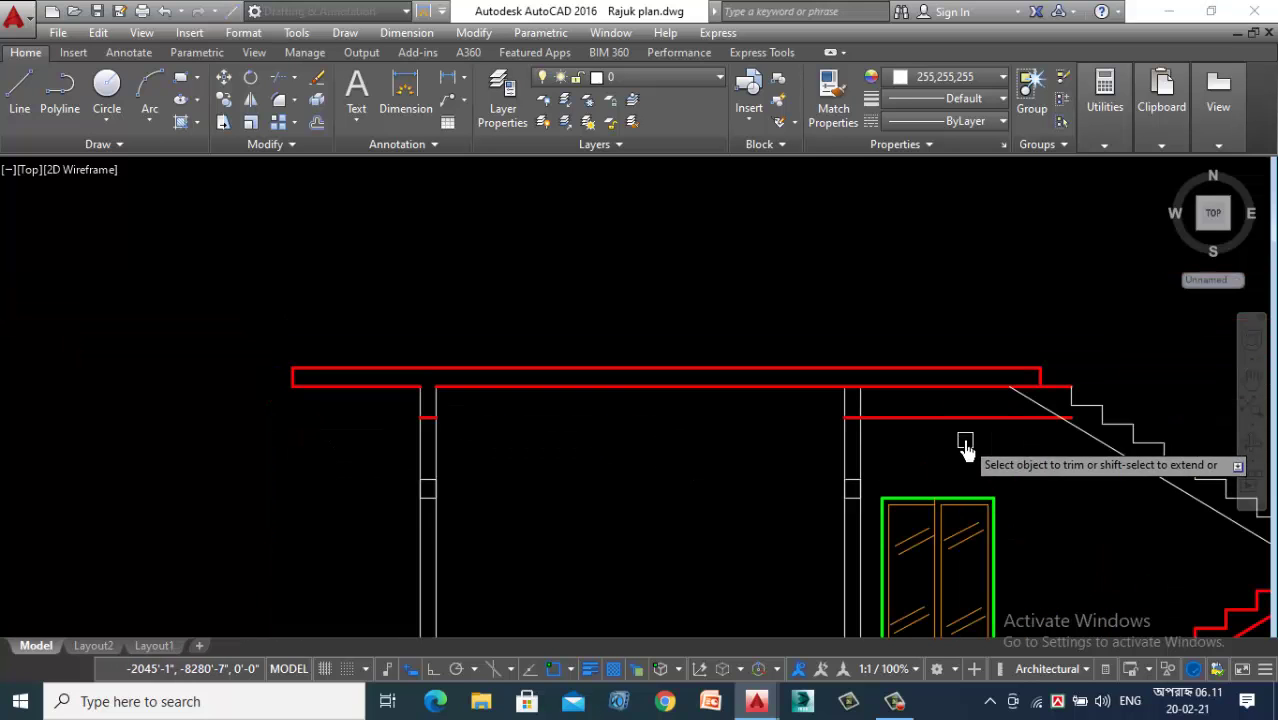
scroll(886, 402, "up", 4)
left_click(879, 374)
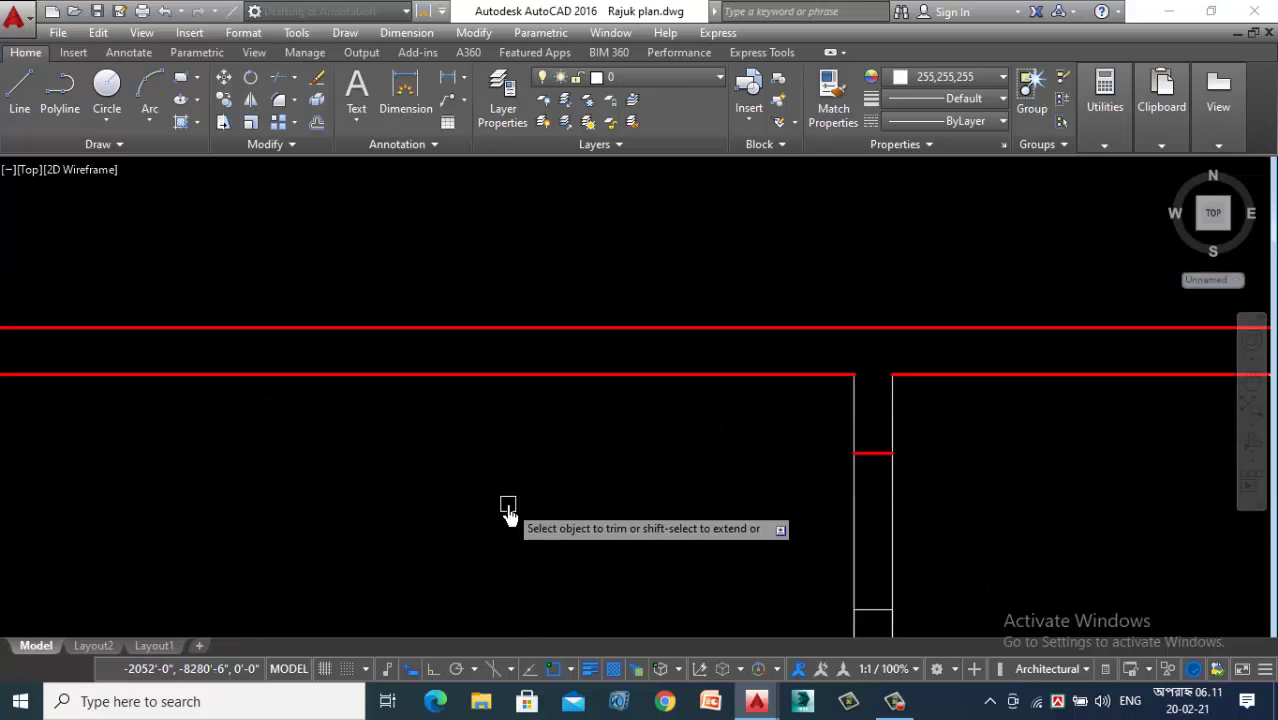
Step: Trim the other slab's beam line to its two wall widths and remove the slab underside across both walls
scroll(508, 515, "down", 4)
scroll(642, 520, "down", 4)
scroll(856, 513, "up", 6)
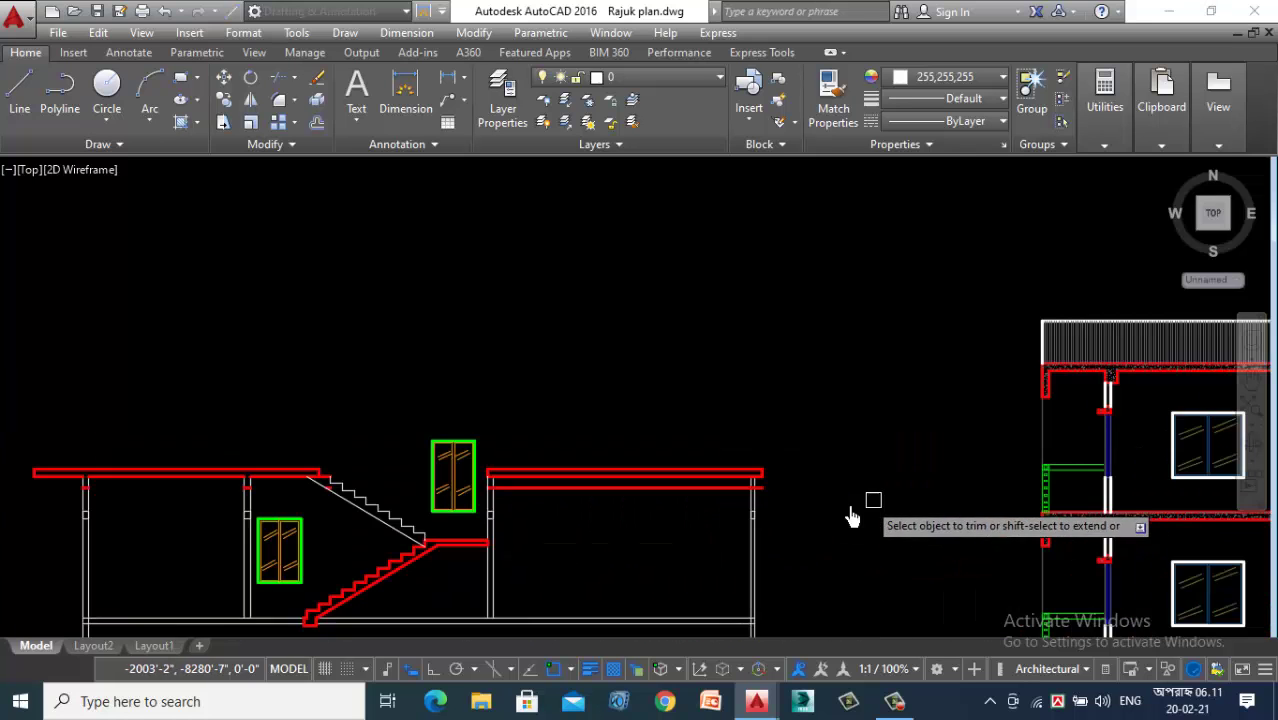
left_click(333, 472)
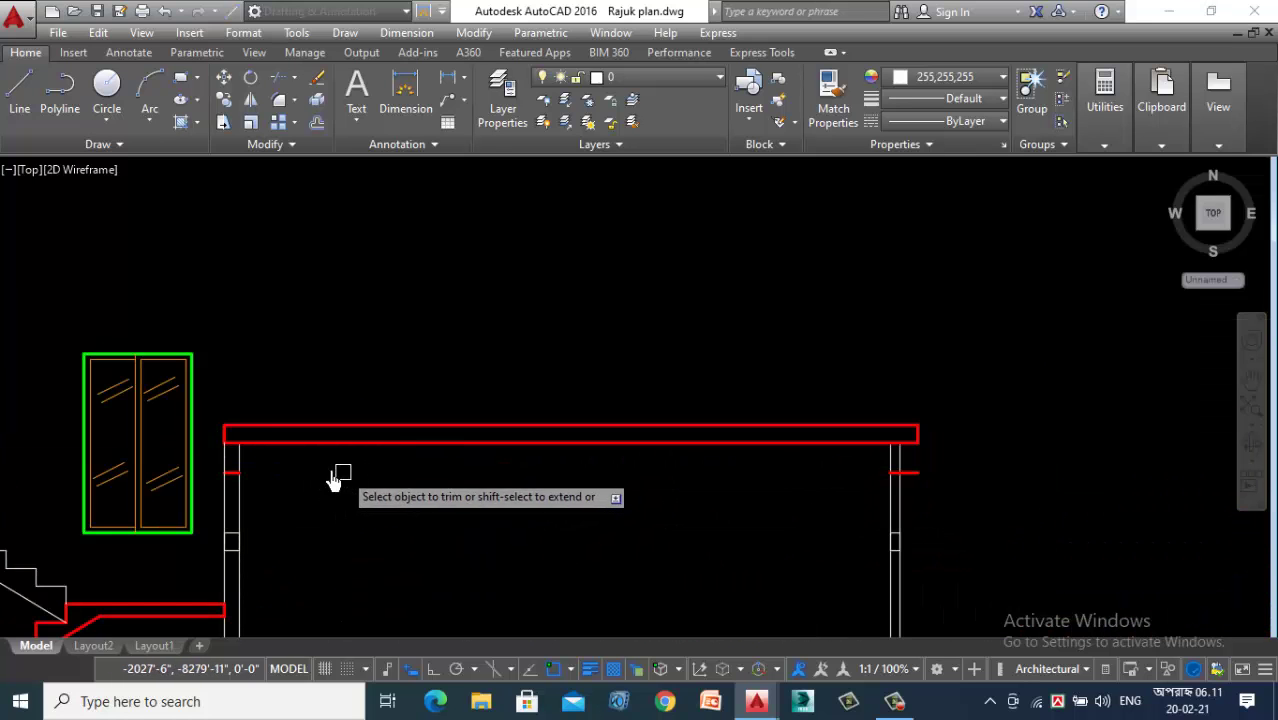
scroll(234, 444, "up", 5)
left_click(229, 450)
scroll(301, 381, "down", 4)
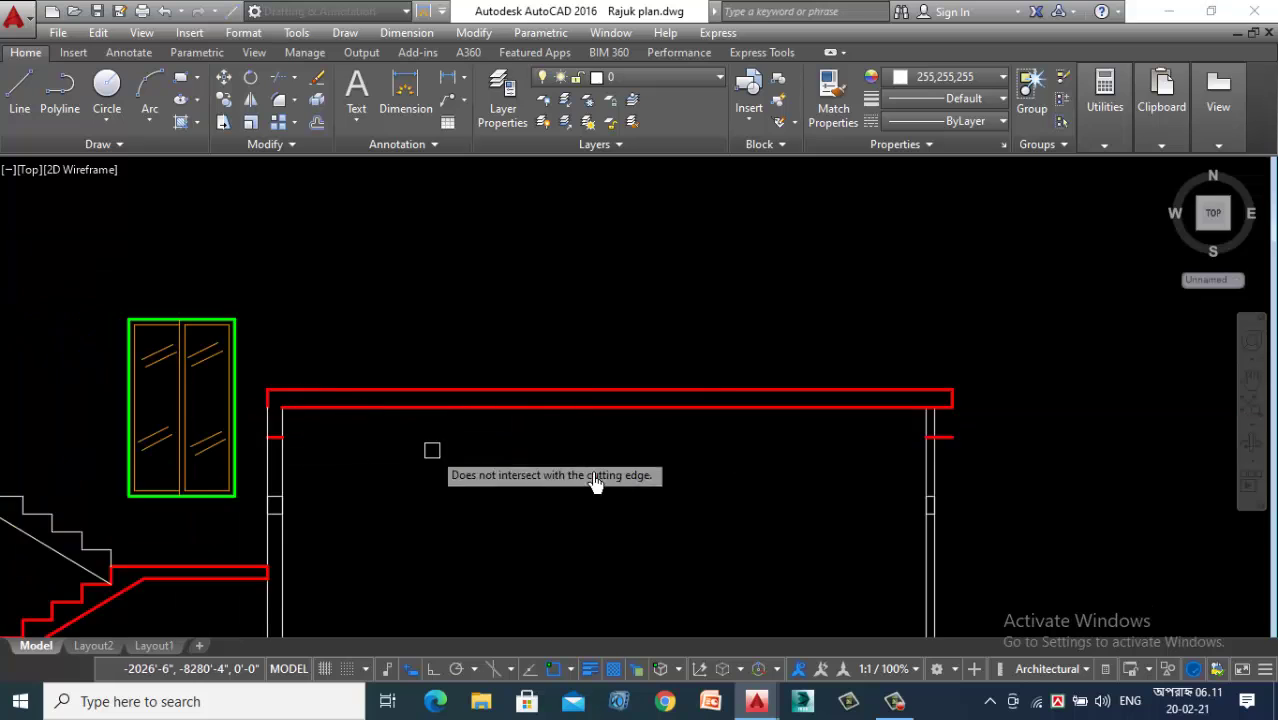
scroll(979, 423, "up", 4)
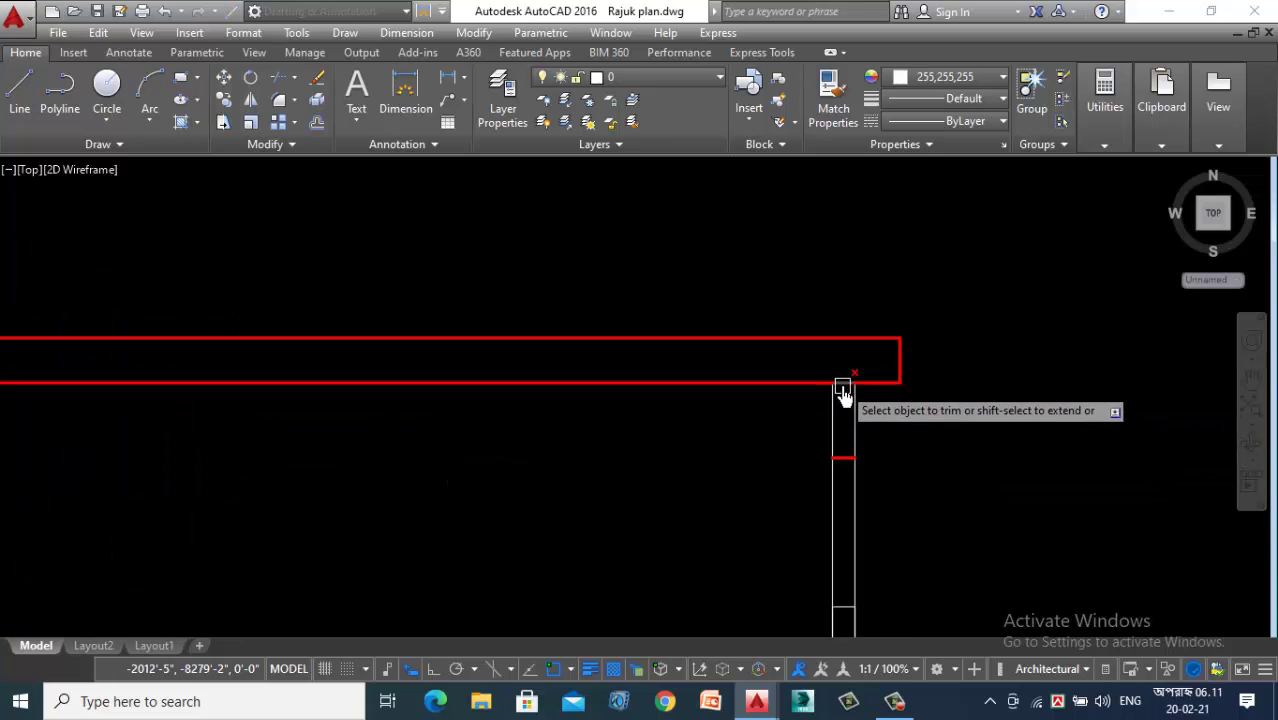
scroll(1000, 458, "down", 2)
scroll(977, 458, "up", 3)
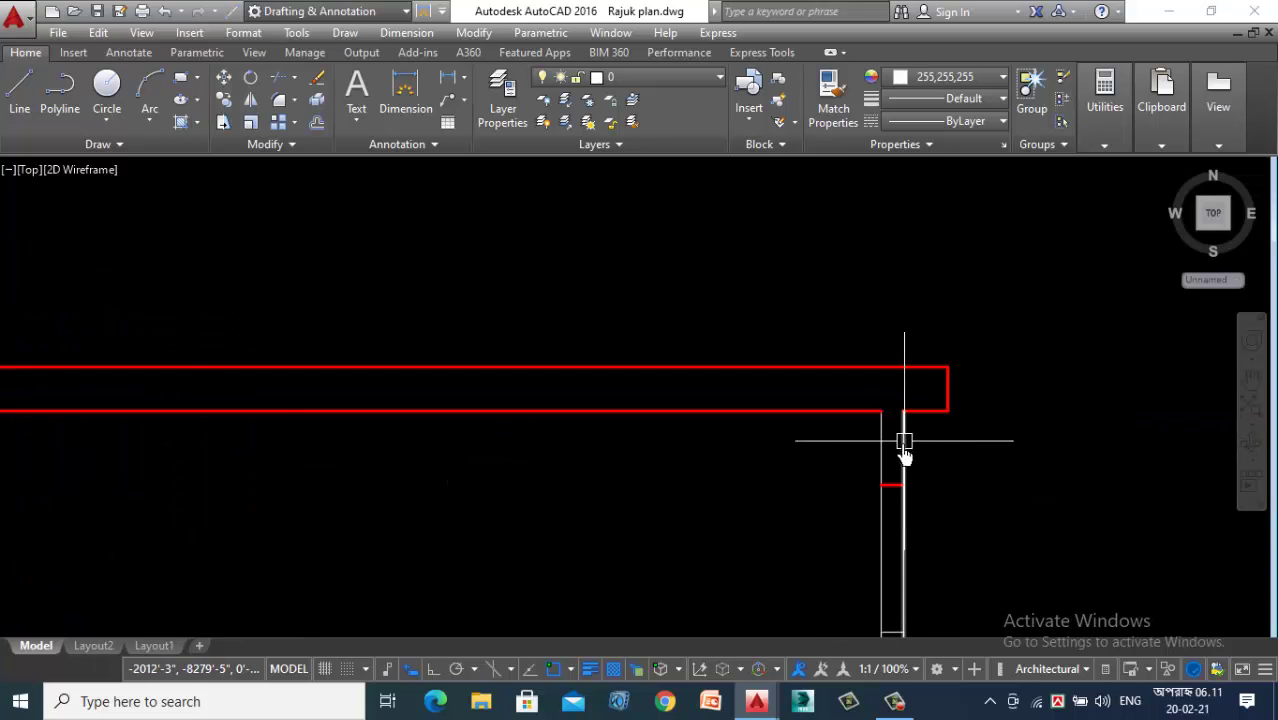
Step: Shorten both lines of the far outer wall from the slab underside down to the red beam bottom line
left_click(905, 432)
left_click(903, 411)
left_click(901, 487)
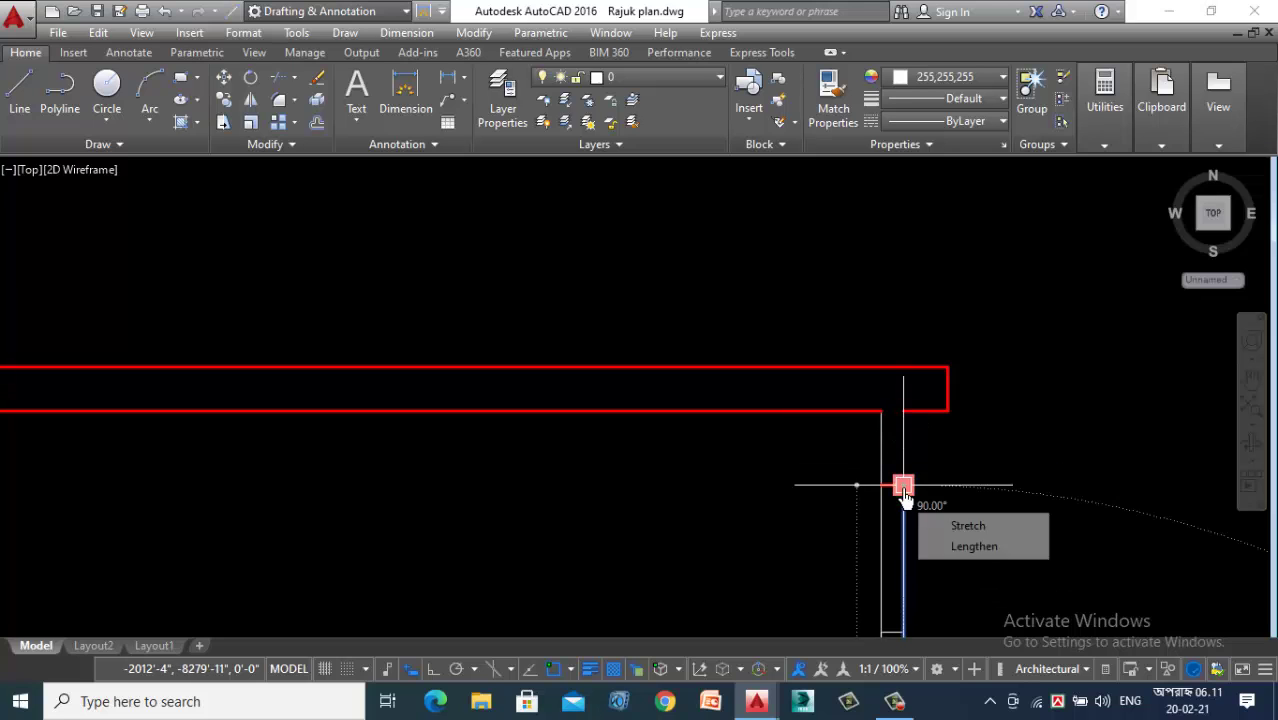
left_click(880, 412)
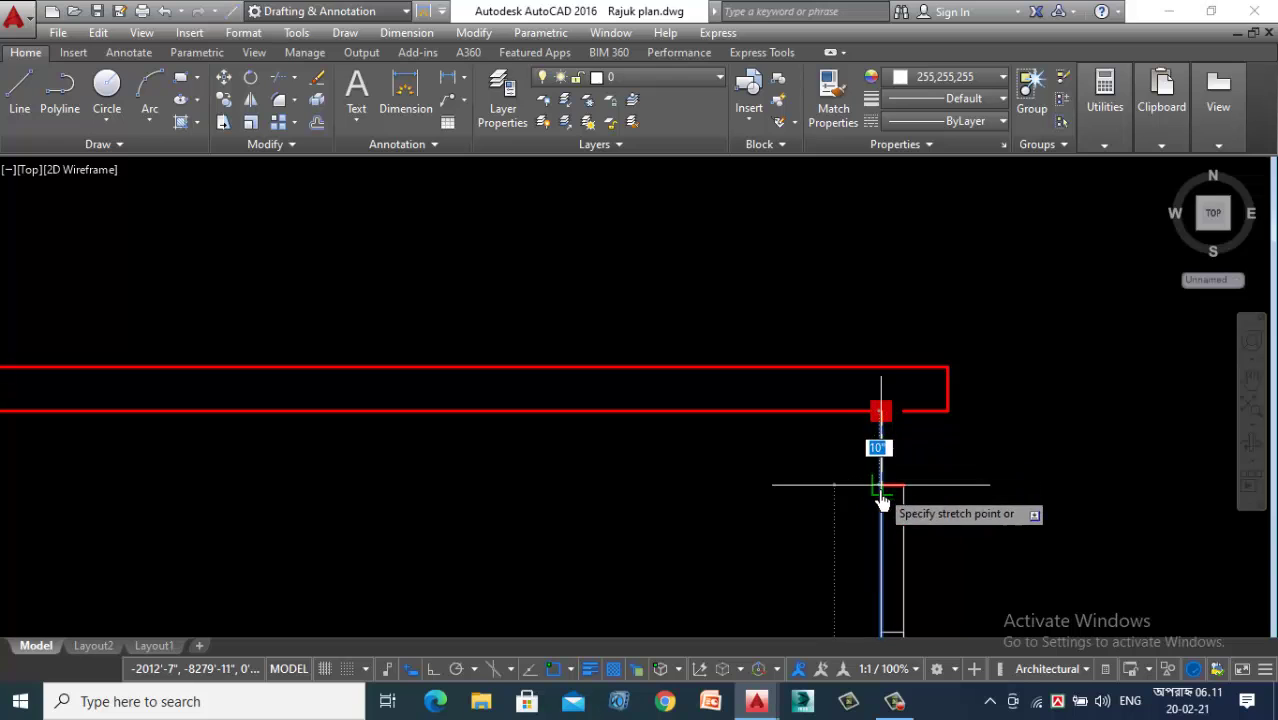
left_click(881, 485)
scroll(984, 491, "down", 3)
scroll(345, 479, "up", 6)
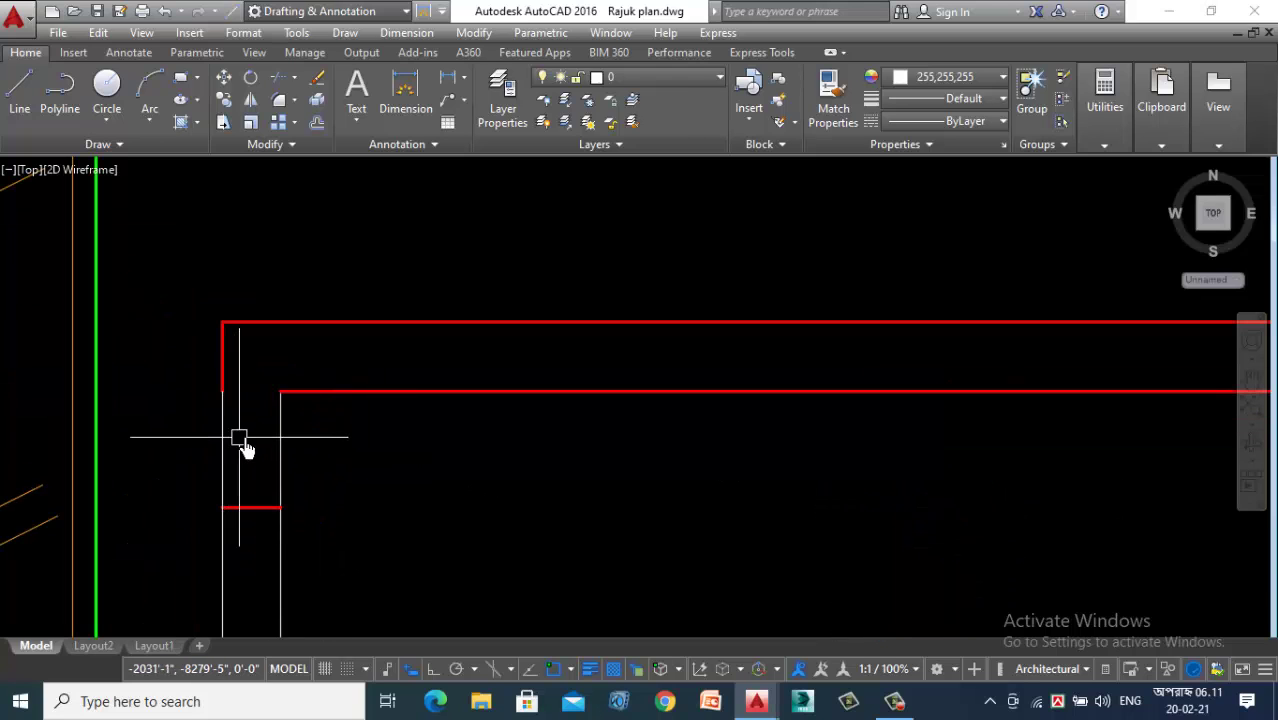
Step: Shorten both lines of the wall at the landing's end down to its red beam bottom line
left_click(284, 389)
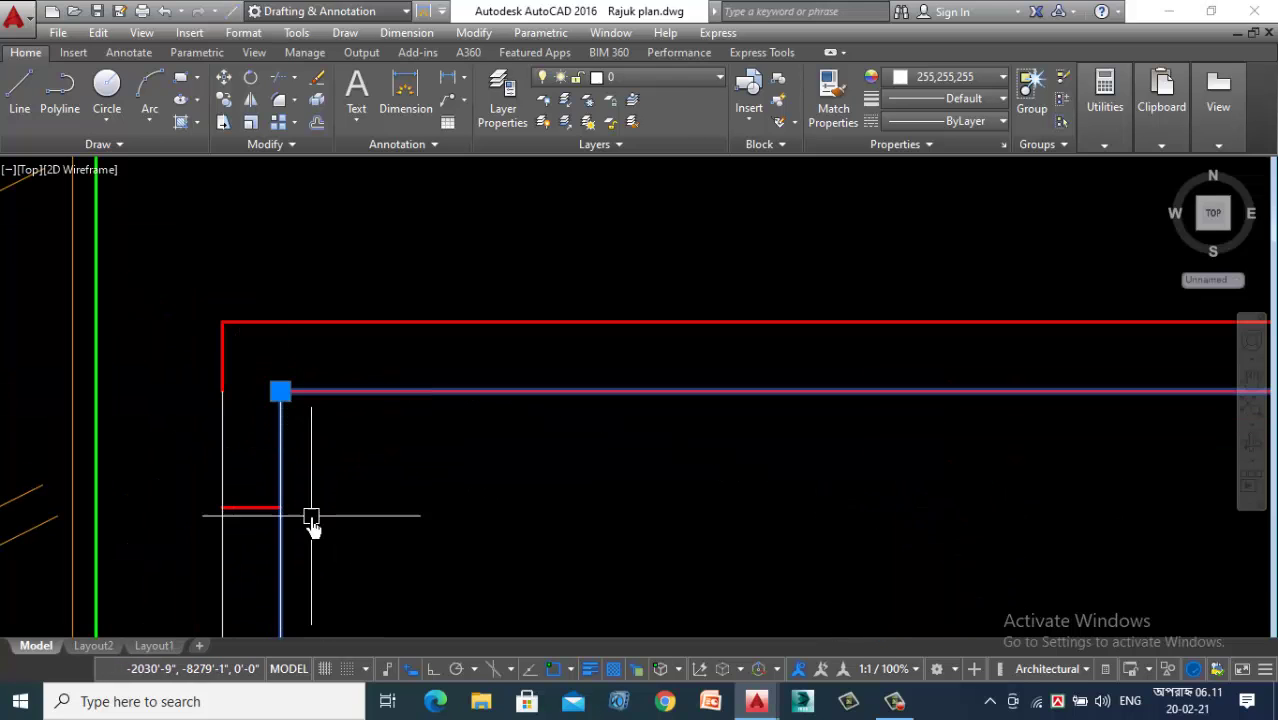
left_click(314, 522)
left_click(280, 425)
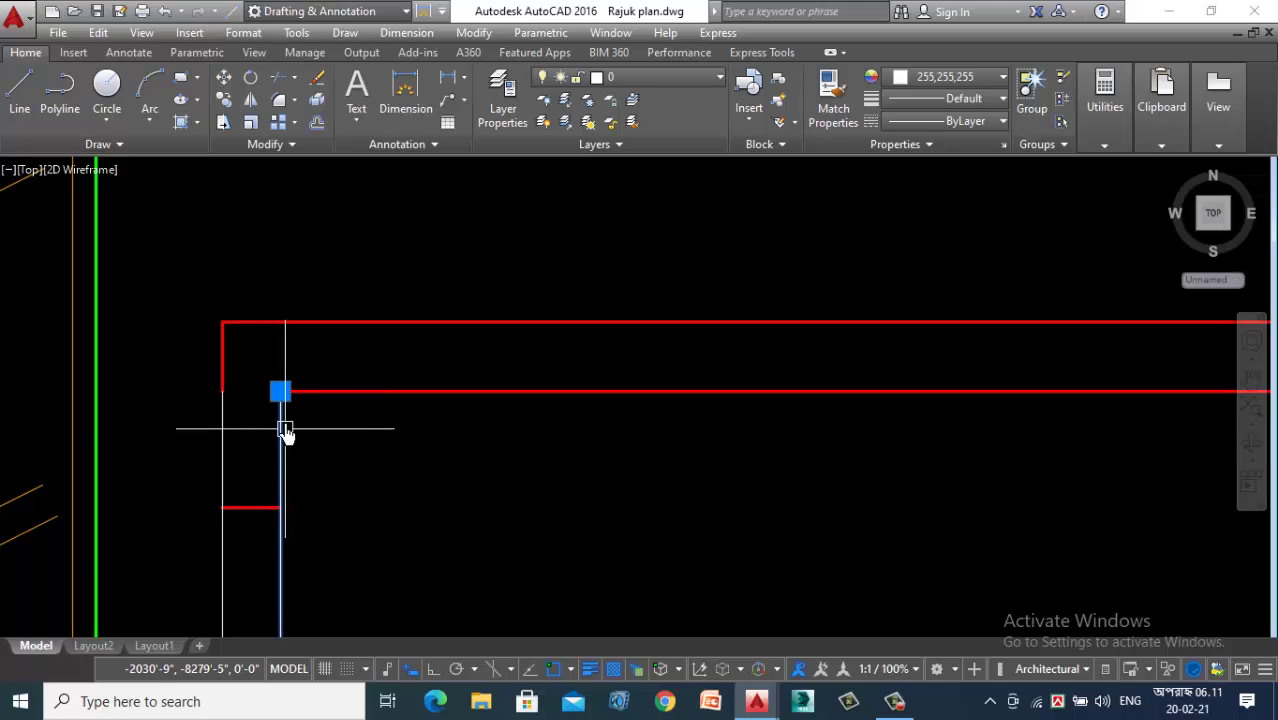
left_click(280, 390)
left_click(280, 507)
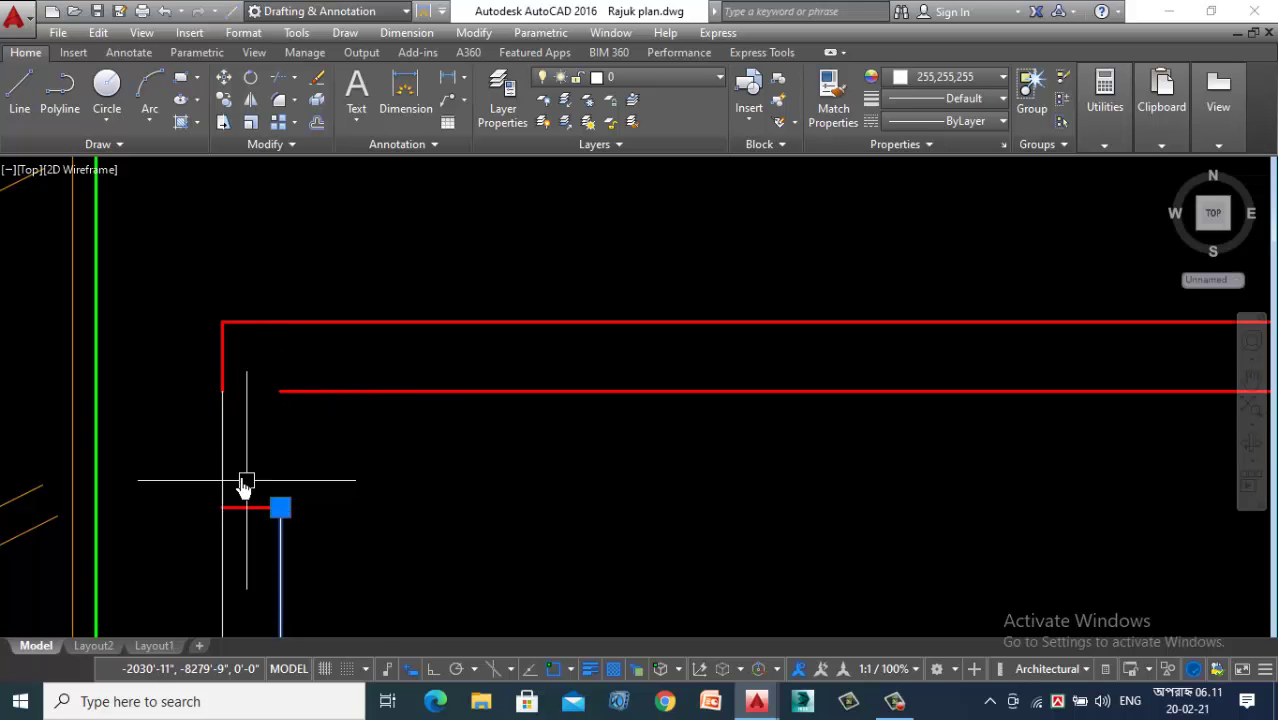
key("Escape")
left_click(222, 391)
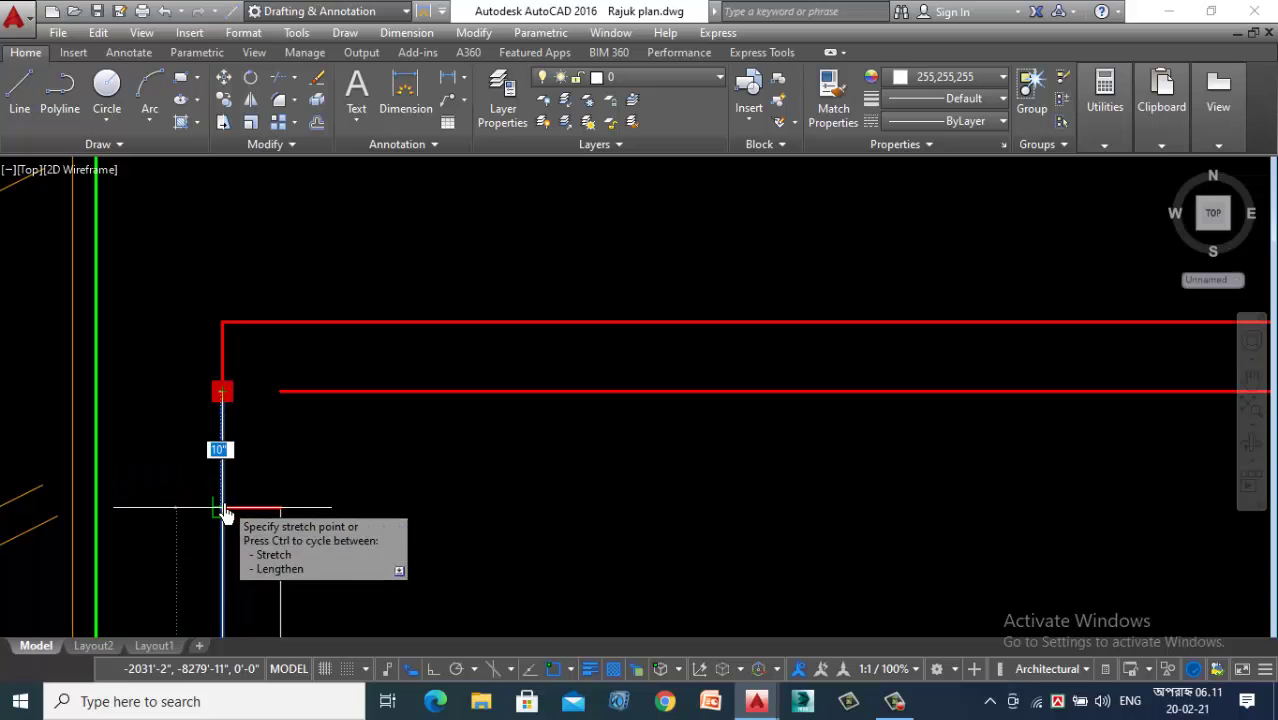
left_click(222, 507)
key("Escape")
Step: Shorten the stair-side line of the interior wall from the slab underside down to its red beam bottom line
scroll(665, 525, "down", 4)
scroll(670, 530, "down", 2)
scroll(225, 522, "up", 2)
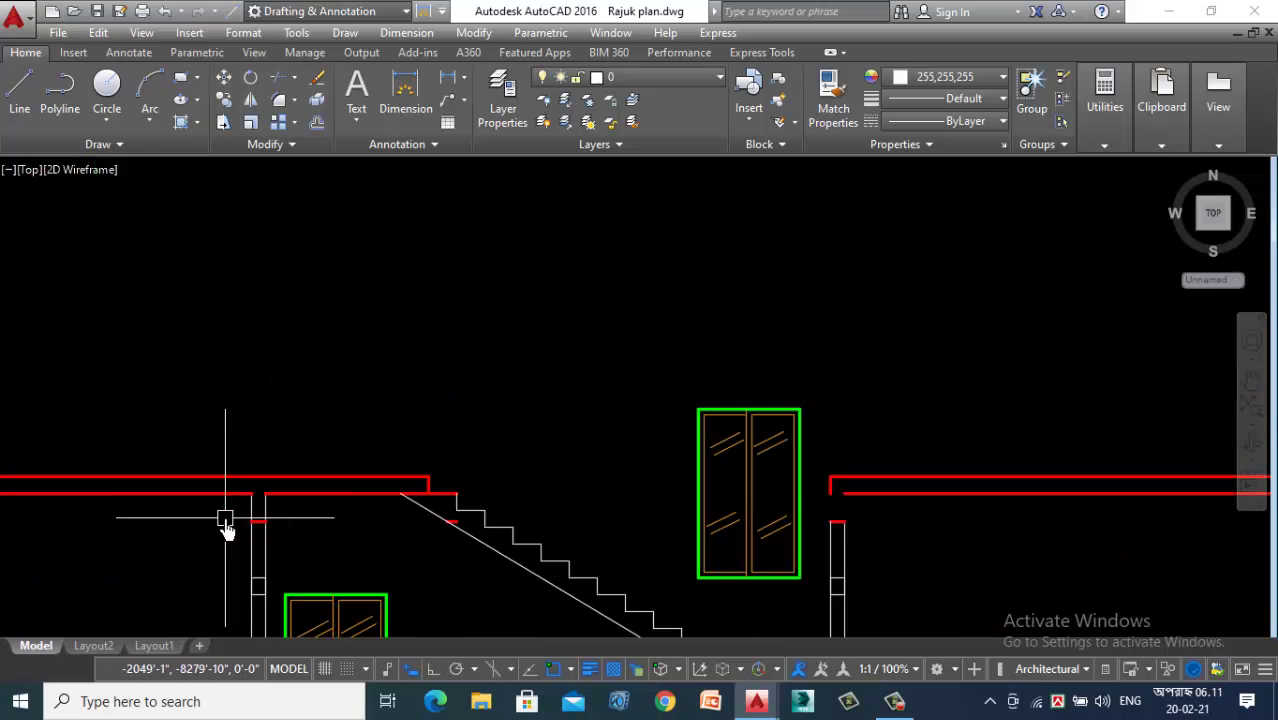
scroll(357, 476, "up", 3)
left_click(407, 476)
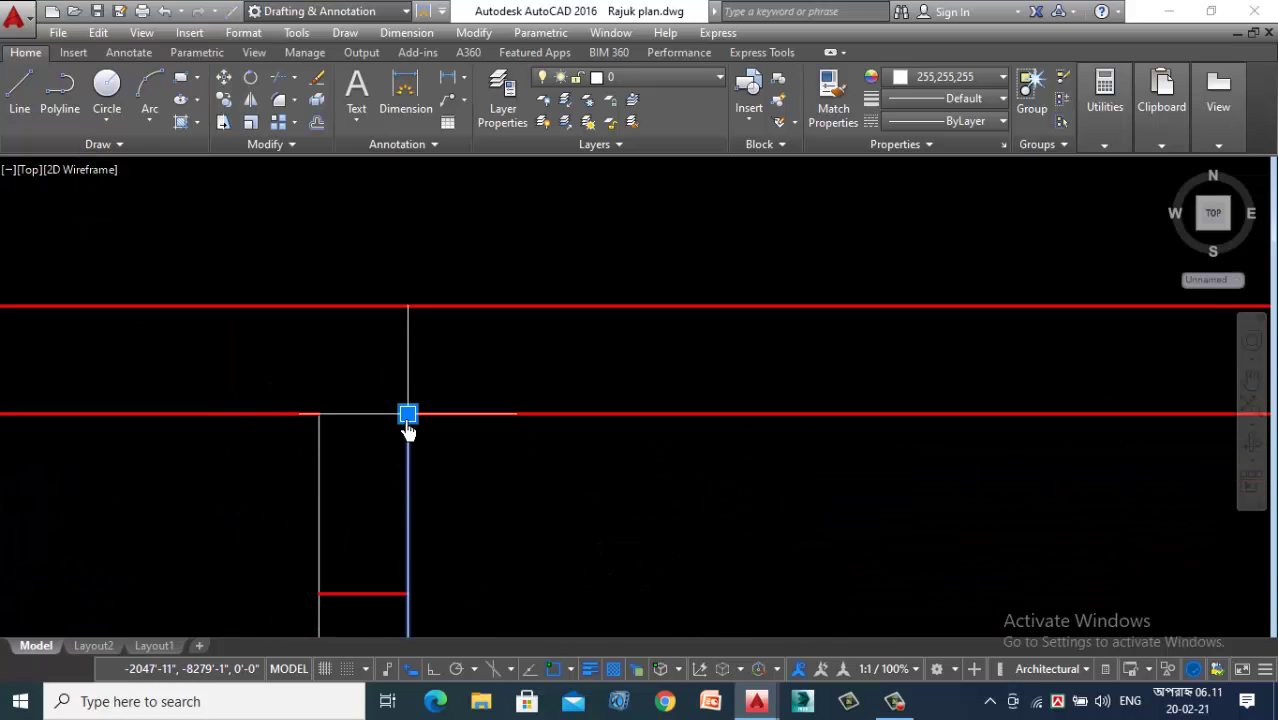
left_click(408, 414)
left_click(408, 594)
key("space")
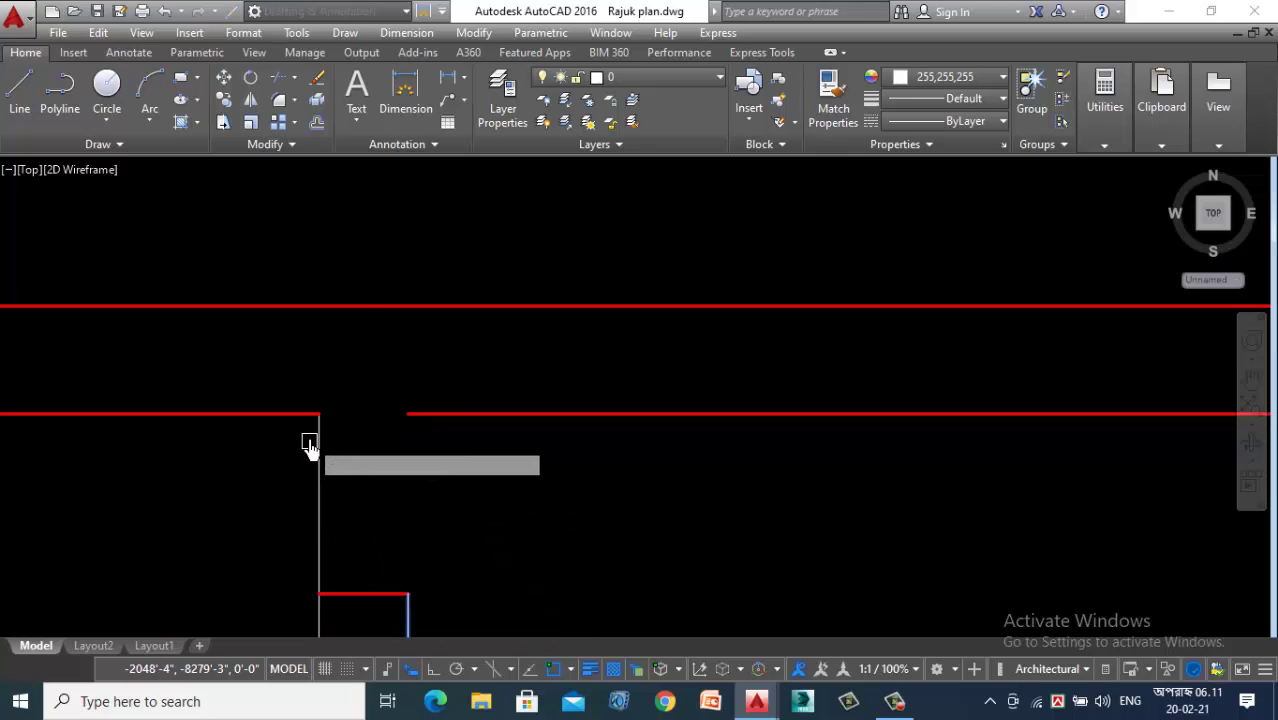
key("Escape")
Step: Shorten the interior wall's other line so it ends exactly at the corner of the red beam bottom line
left_click(320, 467)
left_click(320, 414)
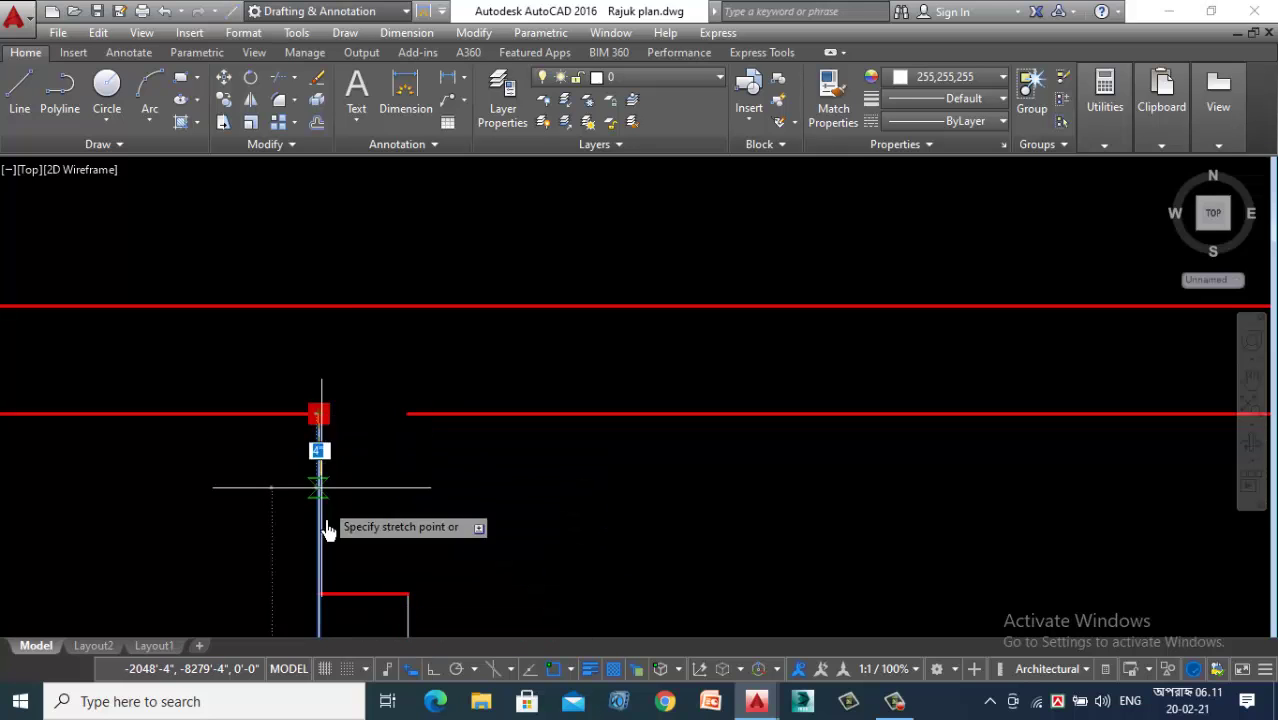
left_click(320, 594)
scroll(357, 590, "up", 4)
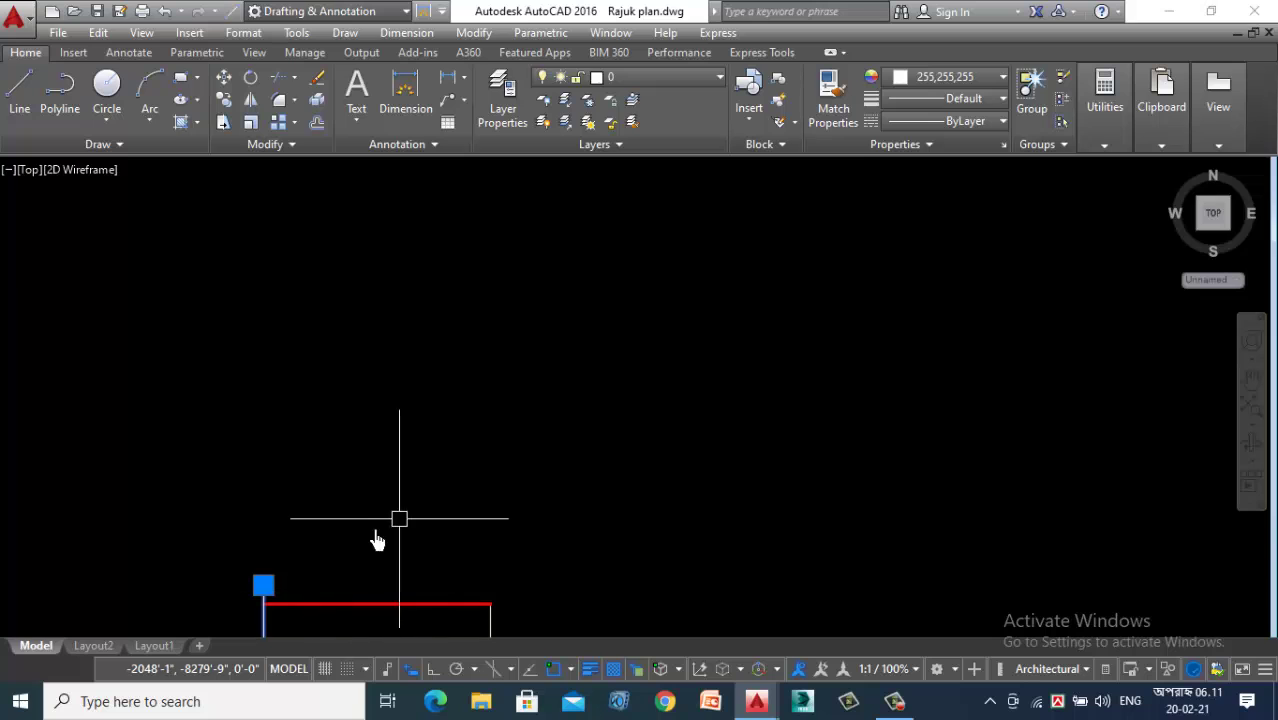
scroll(285, 594, "up", 4)
left_click(224, 571)
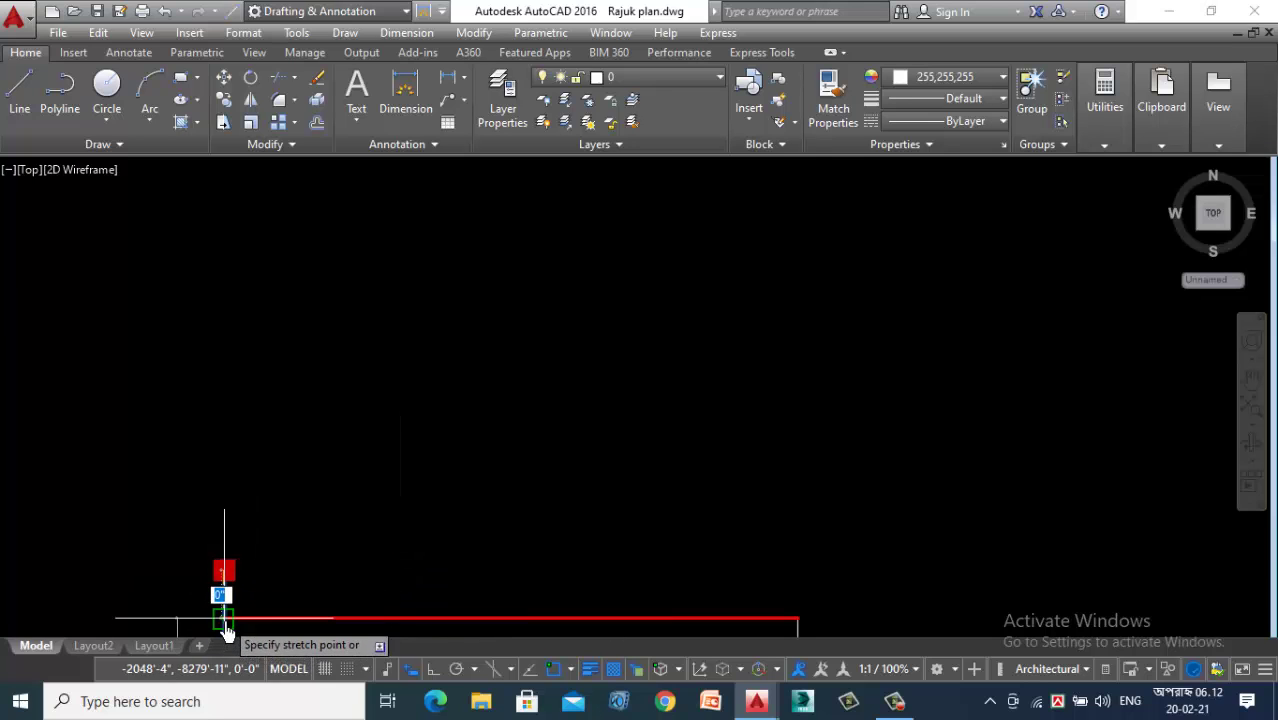
left_click(224, 621)
Step: Shorten both lines of the outer wall on the stair-top slab's side down to its red beam bottom line
scroll(452, 522, "down", 4)
scroll(579, 503, "down", 2)
scroll(690, 476, "down", 8)
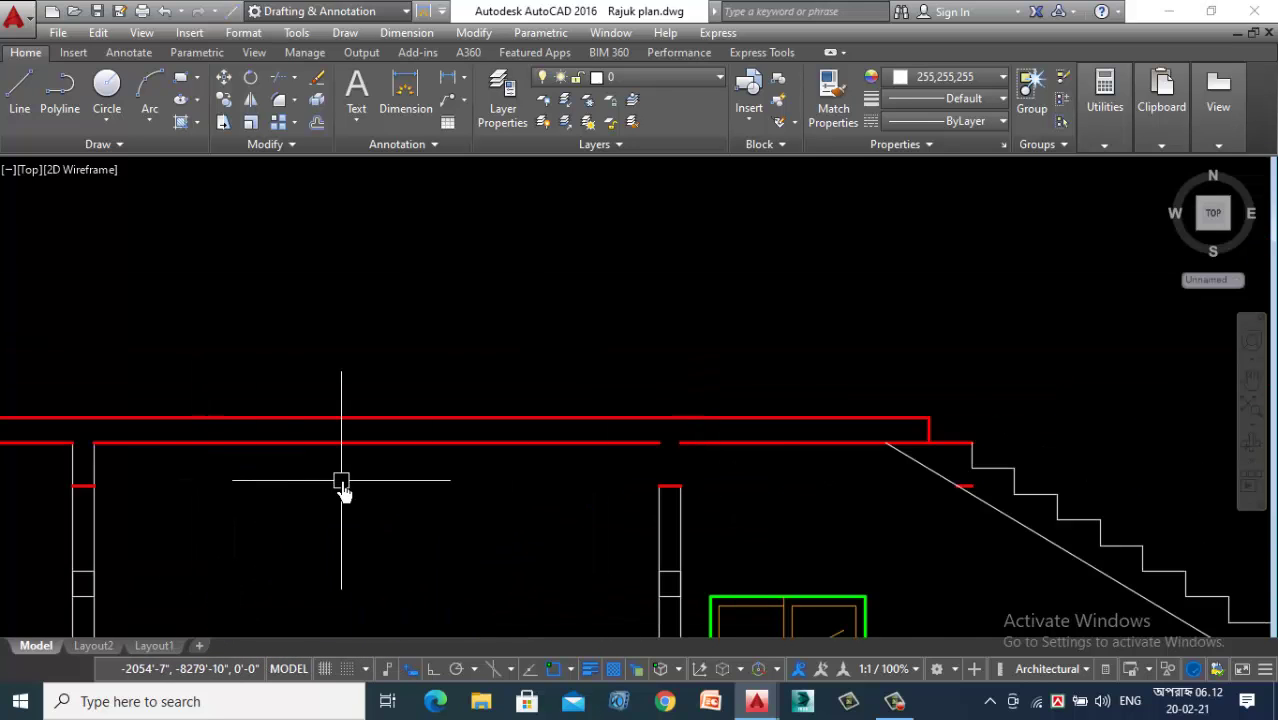
scroll(260, 486, "down", 2)
scroll(250, 475, "up", 7)
left_click(304, 465)
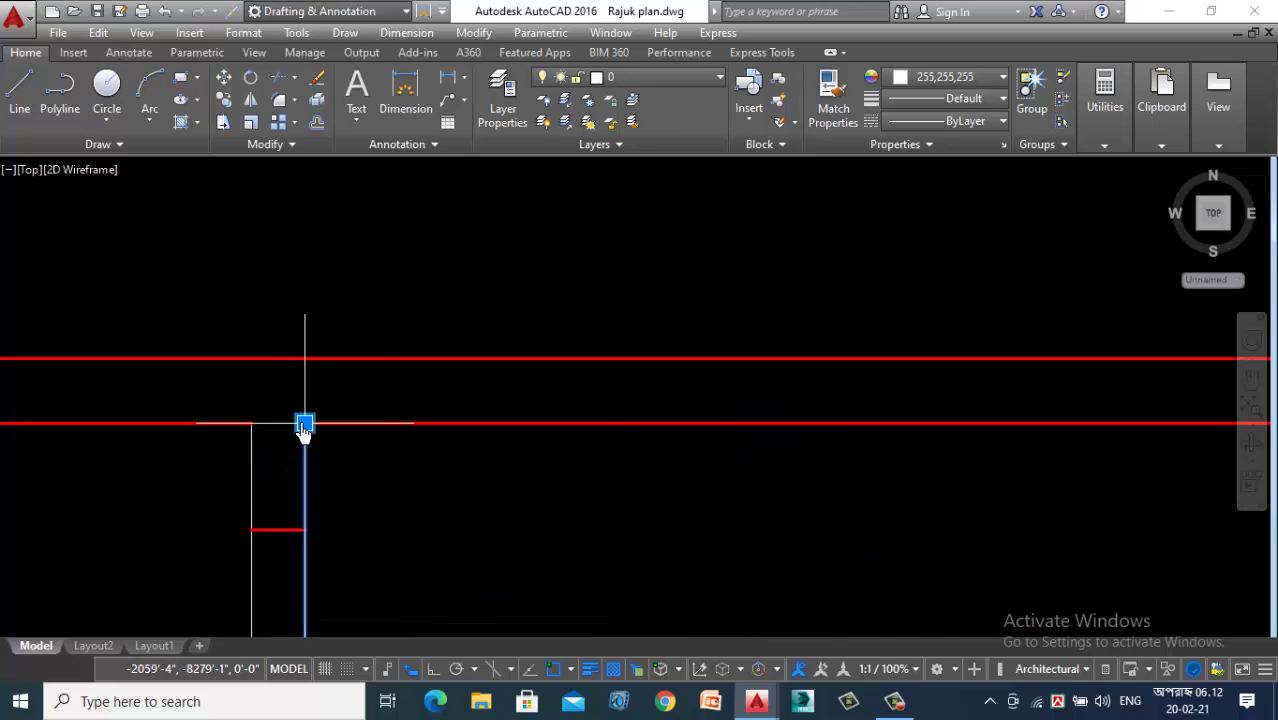
left_click(304, 424)
left_click(305, 530)
key("Escape")
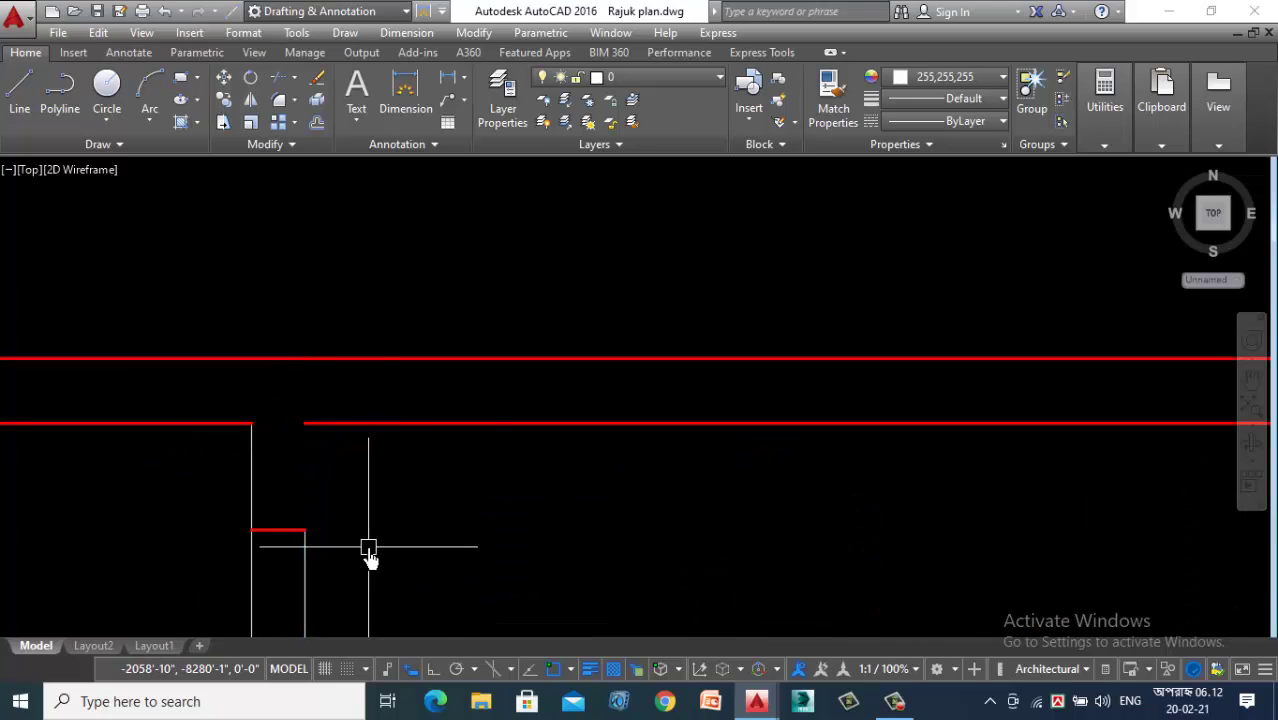
left_click(253, 444)
left_click(251, 424)
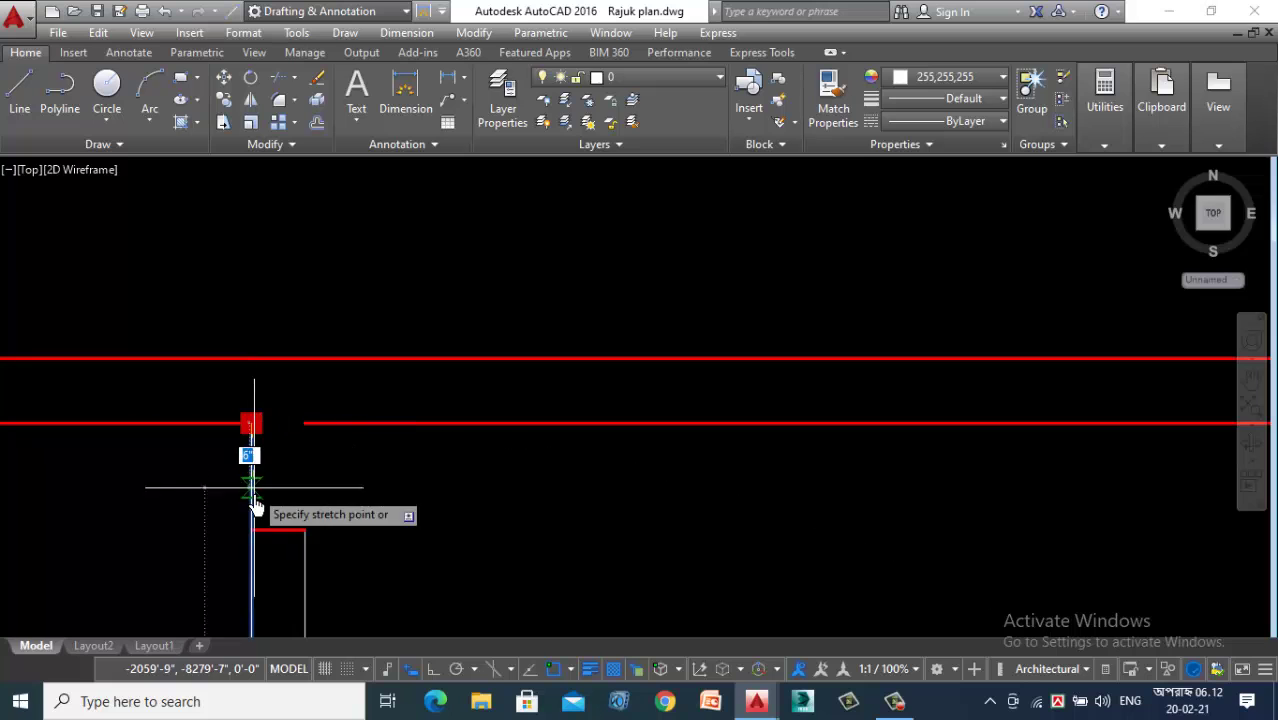
left_click(252, 530)
key("Escape")
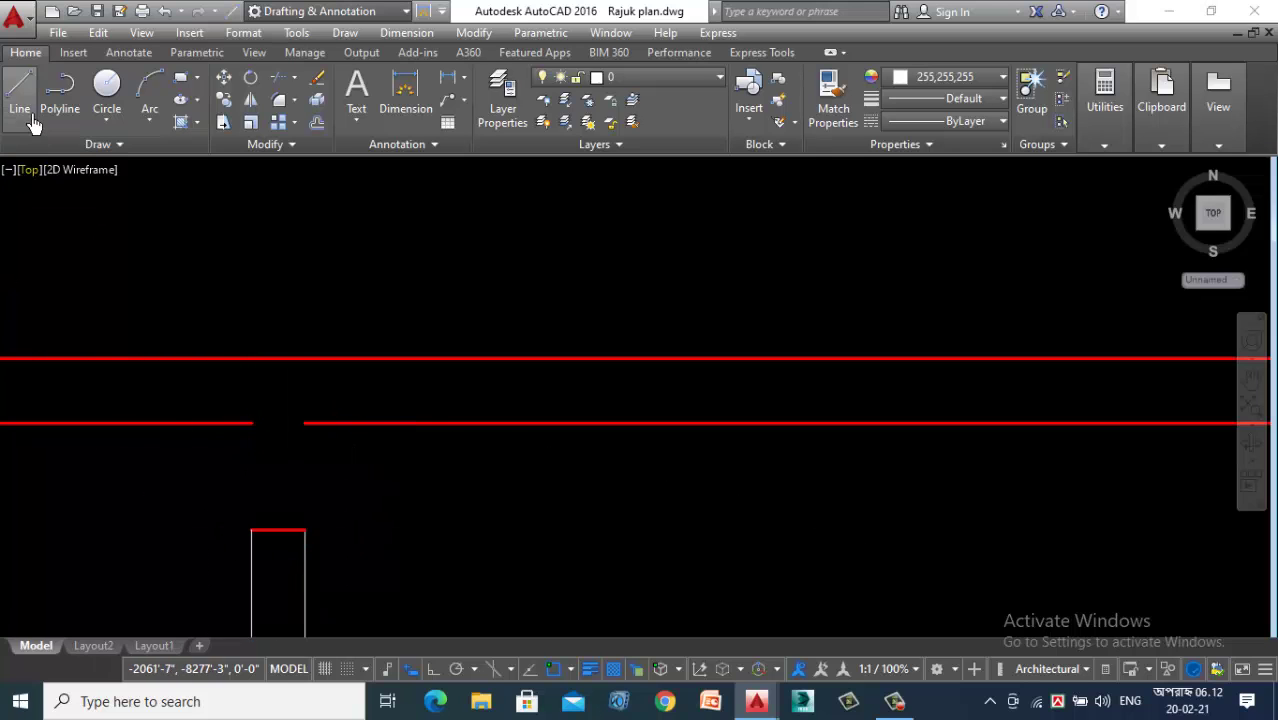
Step: Draw a vertical line from the slab underside to the beam bottom line at this outer wall's outside face
left_click(251, 424)
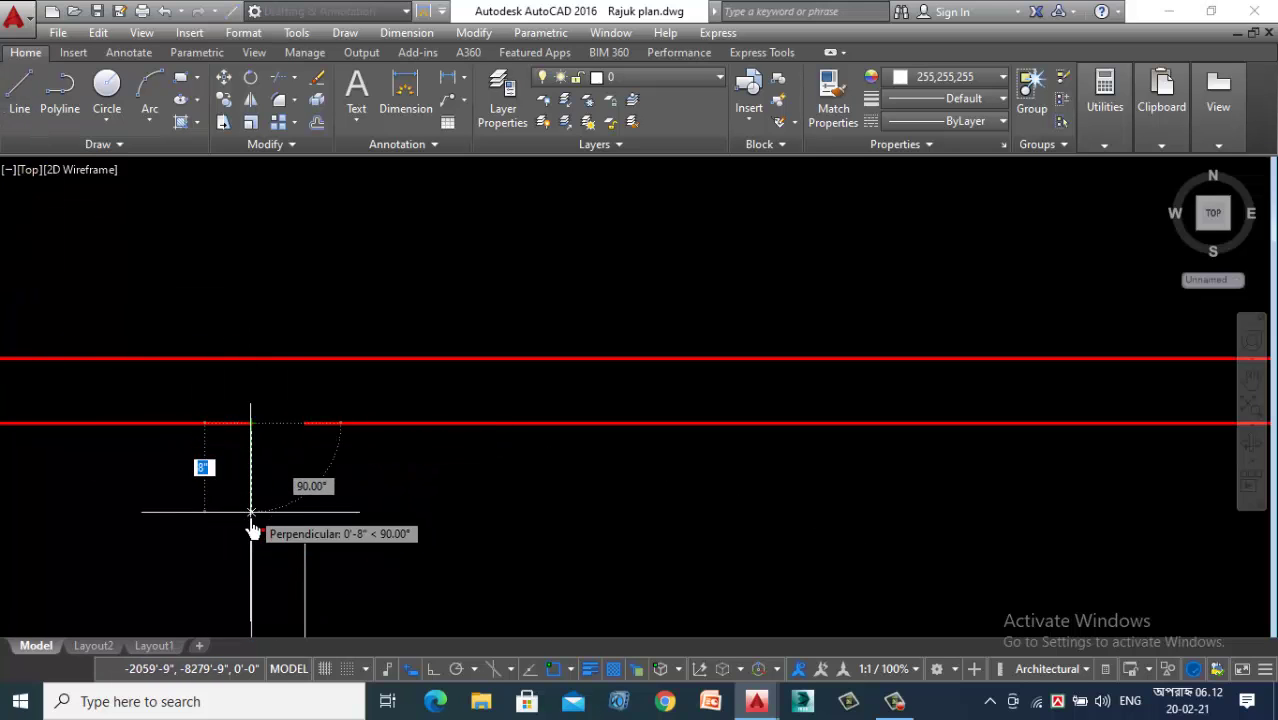
left_click(252, 530)
key("Escape")
left_click(251, 478)
right_click(226, 486)
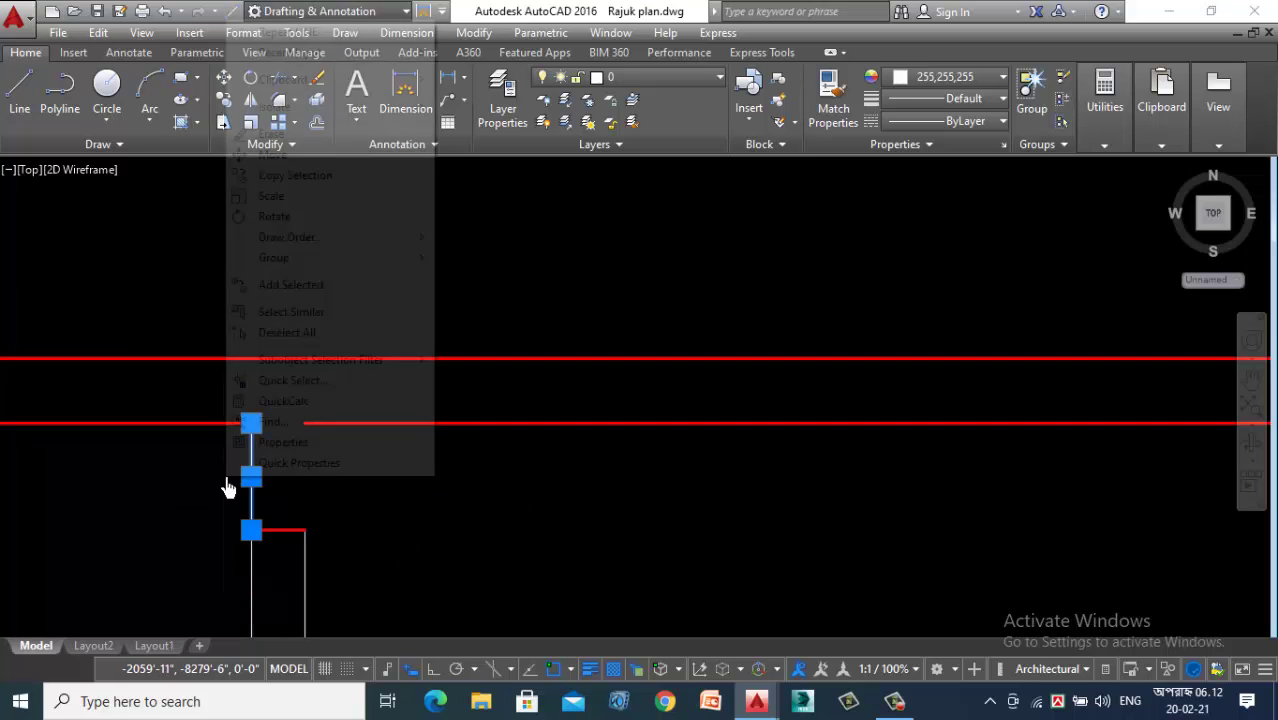
key("Escape")
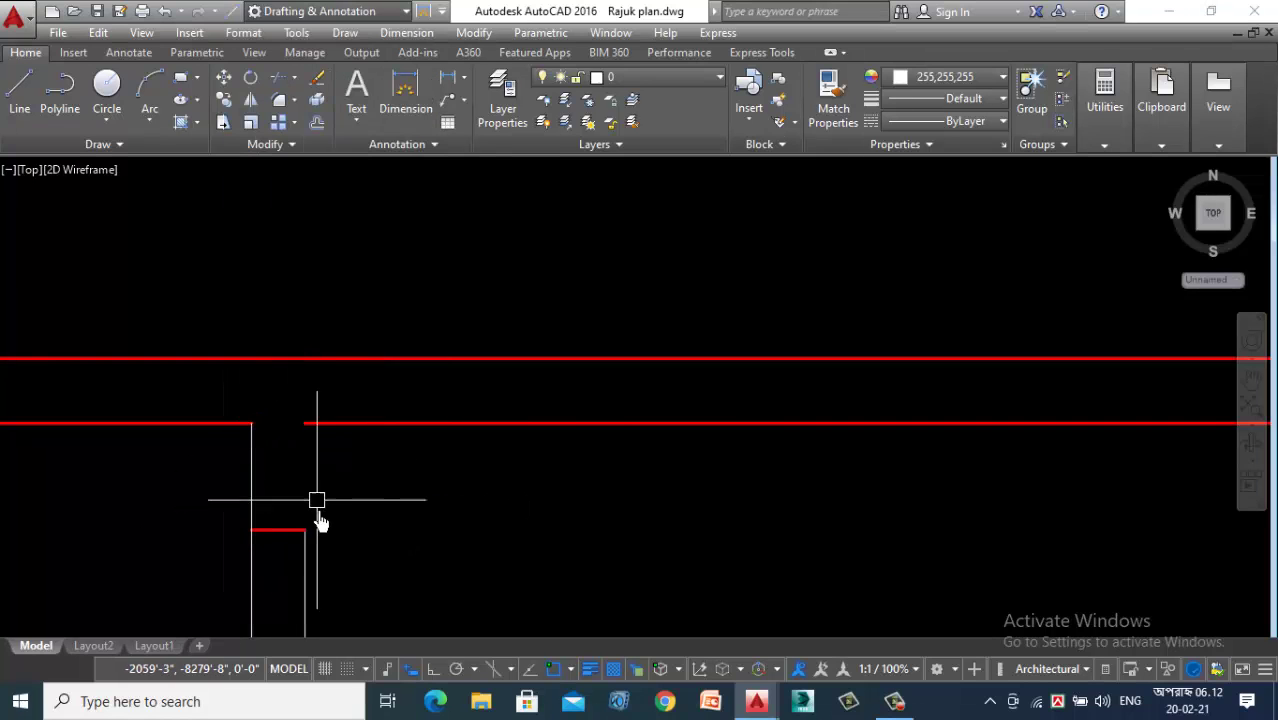
Step: Match the new vertical beam side line's properties to the red slab underside line
type("ma")
key("Return")
left_click(355, 424)
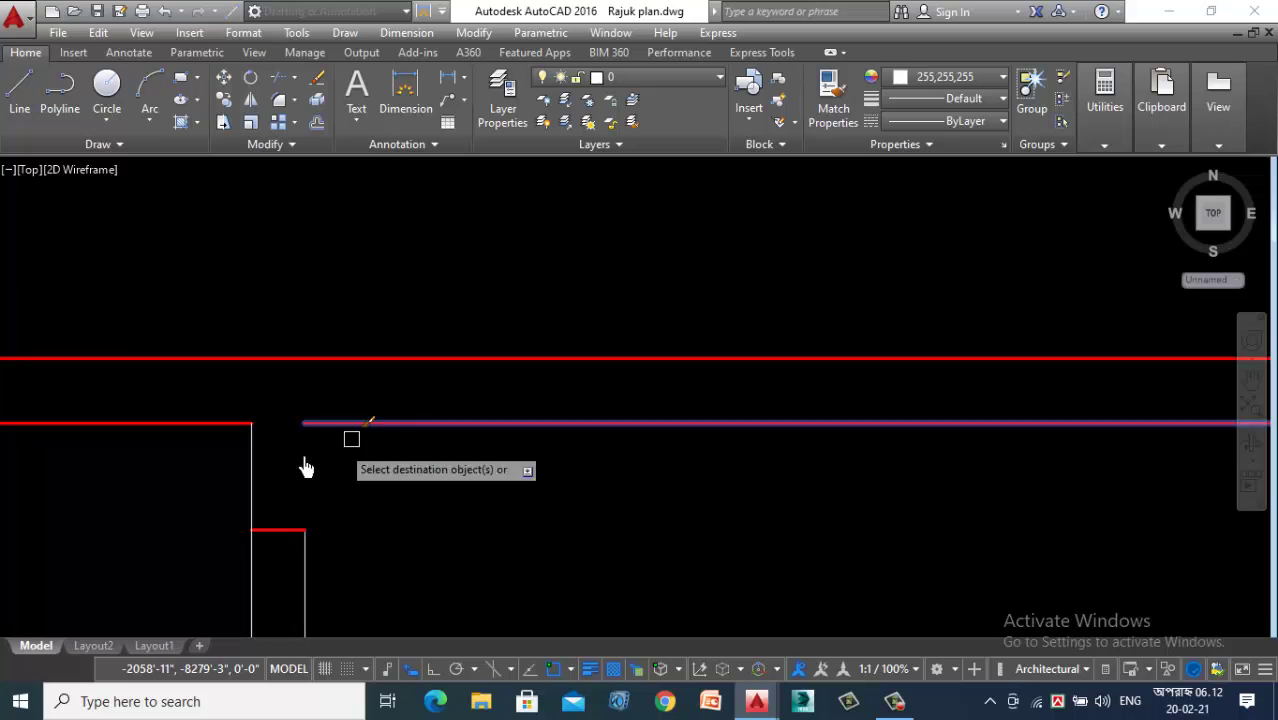
left_click(249, 466)
key("Escape")
Step: Copy the red beam side line to the outer wall's inside face and to both faces of the interior wall
left_click(251, 478)
right_click(215, 497)
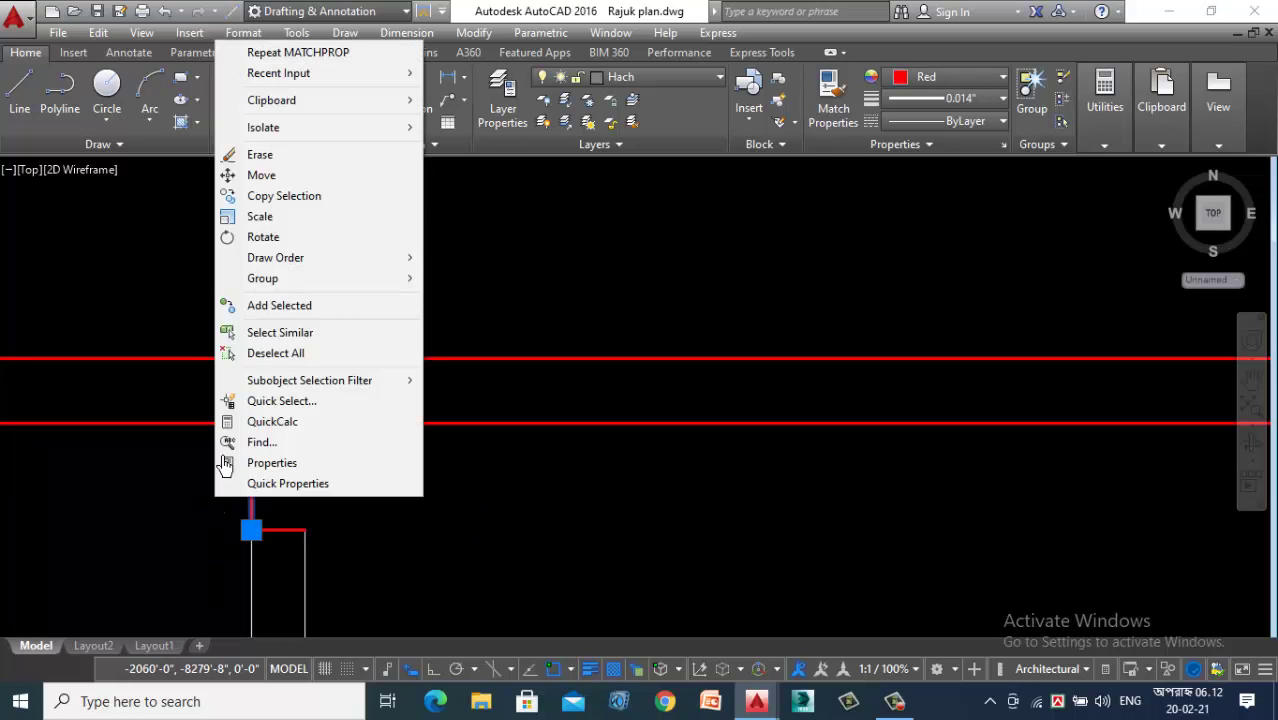
left_click(263, 236)
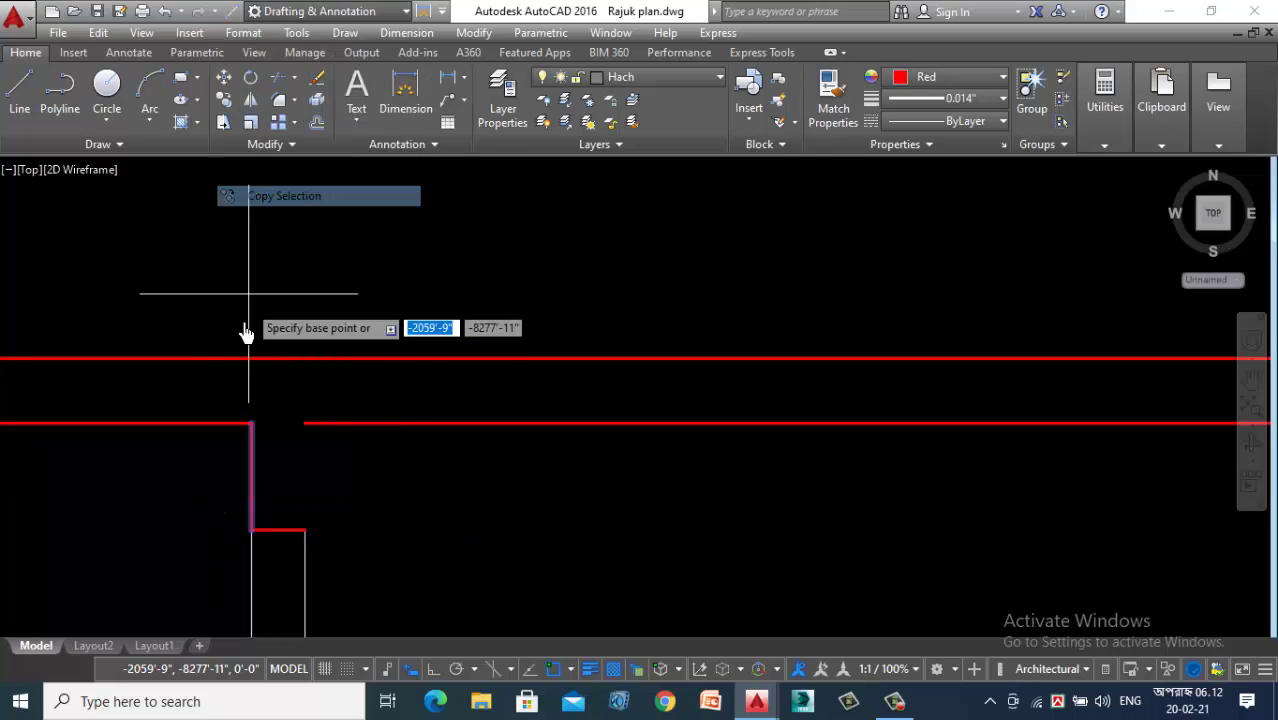
left_click(251, 424)
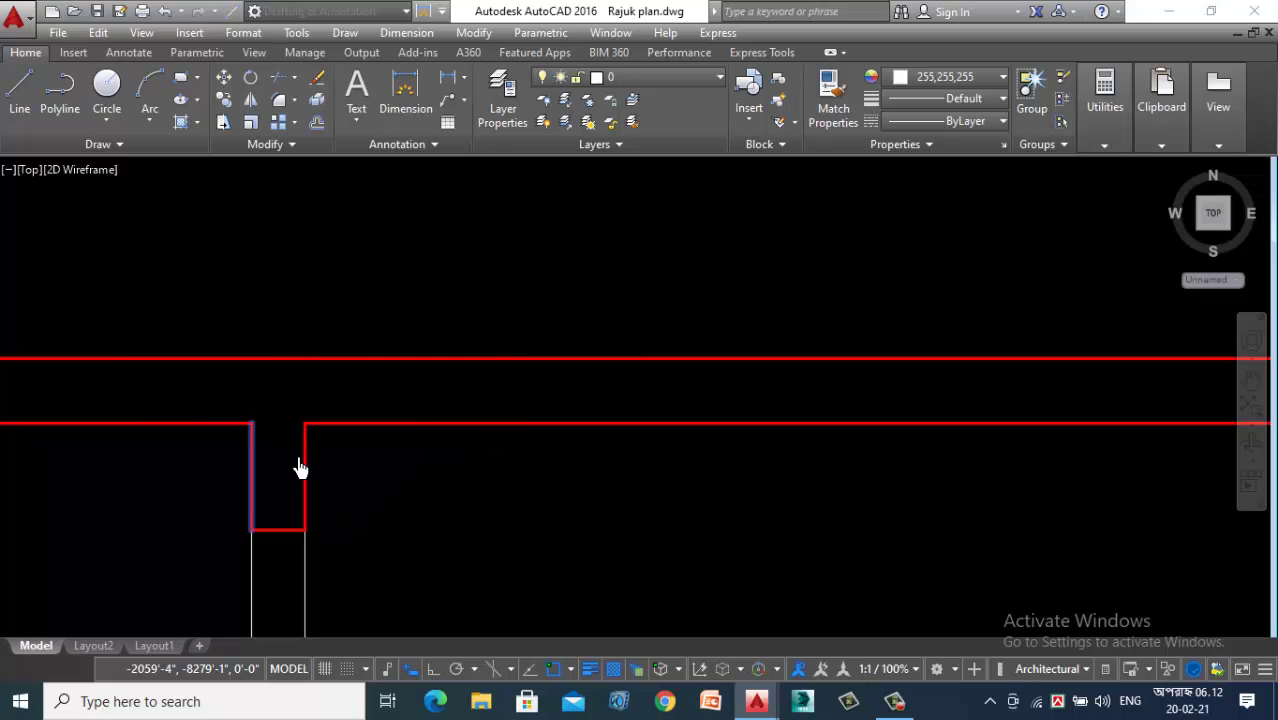
scroll(300, 468, "down", 3)
scroll(303, 483, "down", 3)
scroll(582, 465, "up", 6)
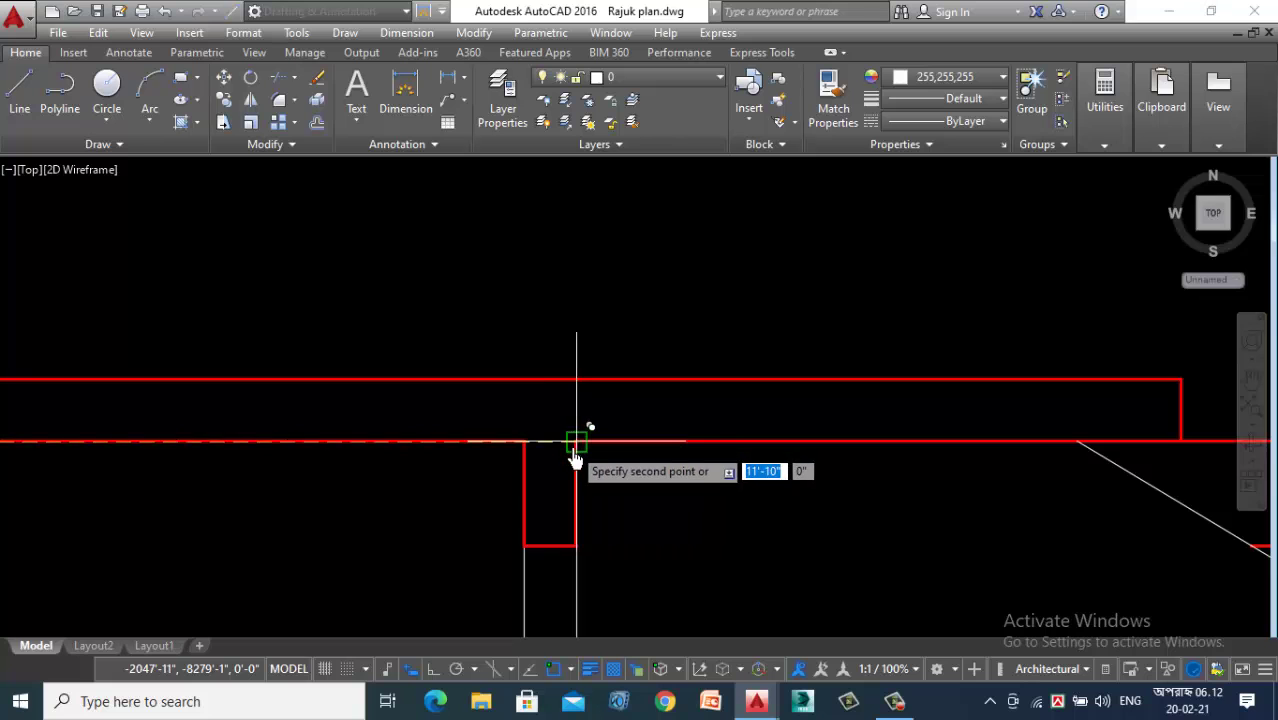
Step: Place further copies of the beam side line on both faces of the landing-end wall and the far outer wall
scroll(420, 470, "down", 1)
scroll(590, 470, "down", 4)
scroll(965, 465, "up", 4)
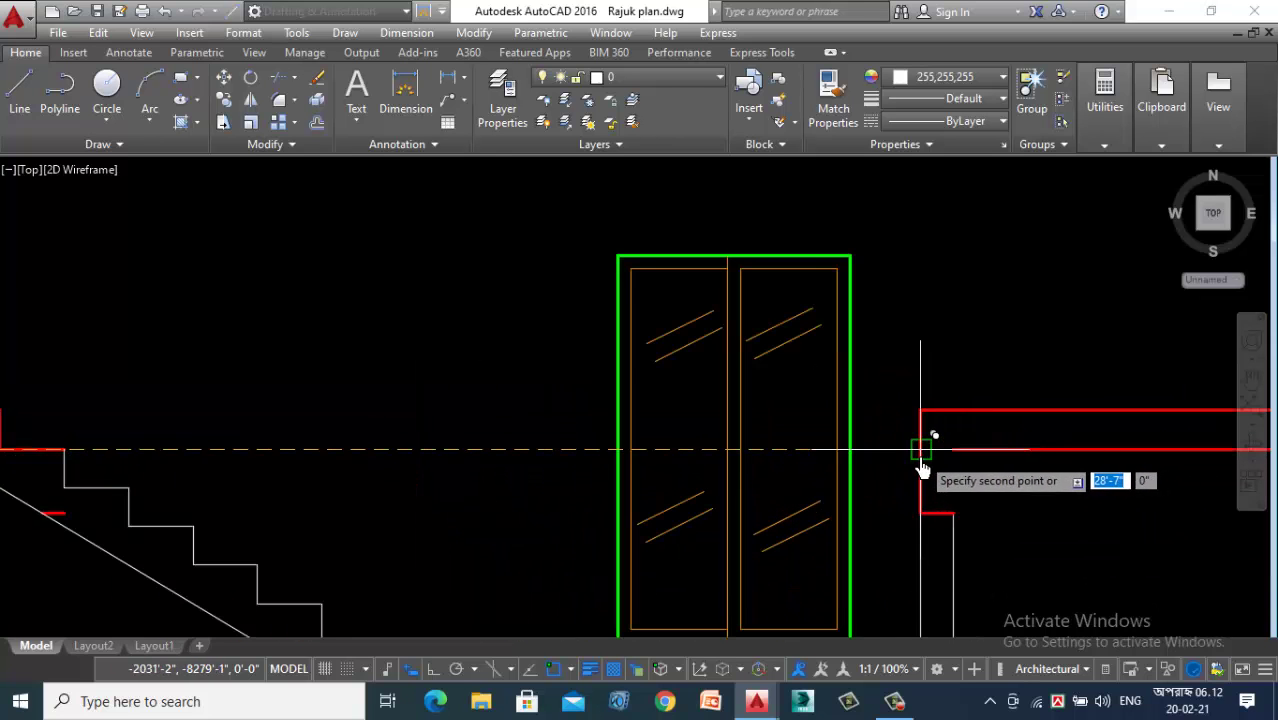
scroll(660, 468, "down", 7)
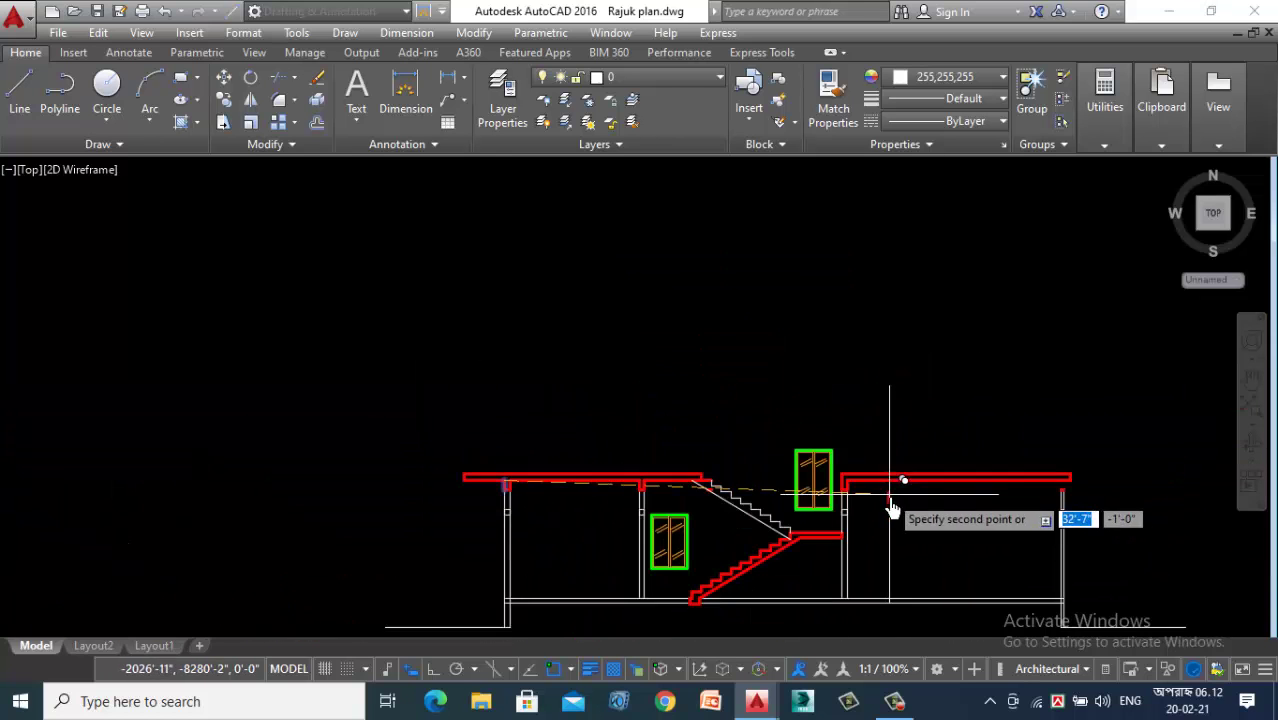
scroll(896, 479, "up", 4)
scroll(1035, 495, "up", 5)
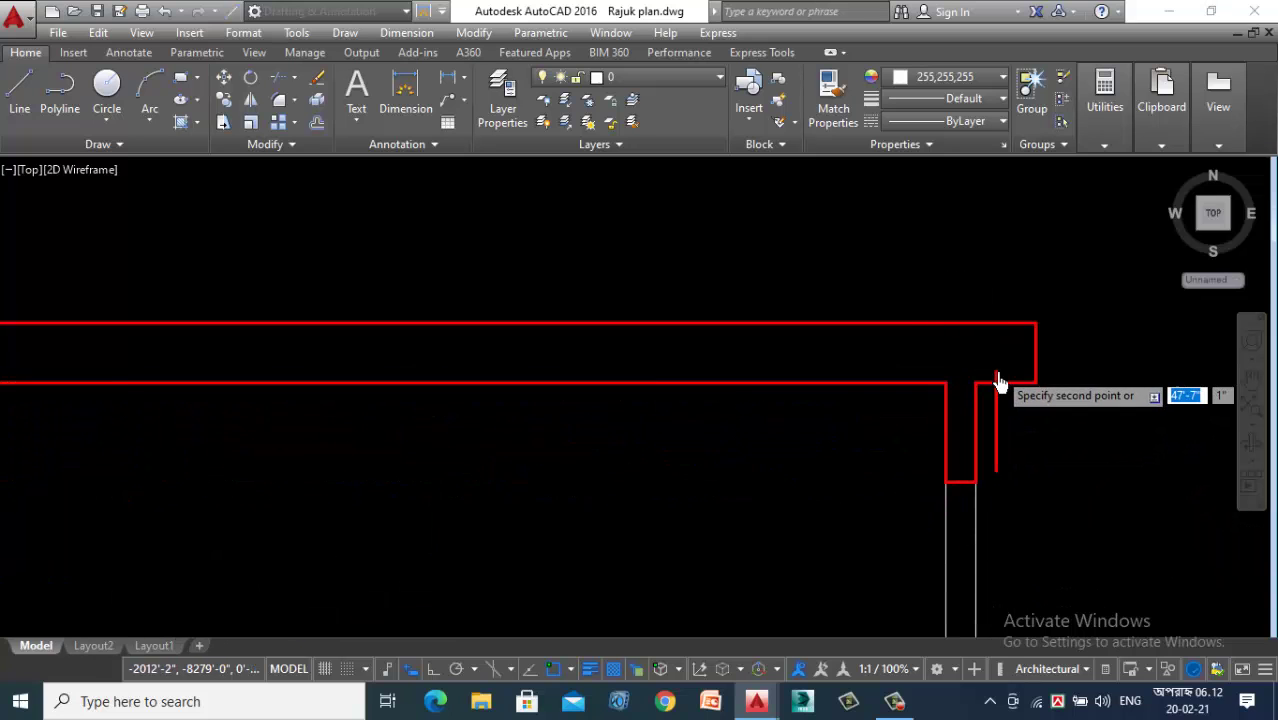
scroll(1012, 360, "down", 4)
key("Escape")
Step: Erase the stray red beam line fragment under the top step of the upper stair flight
scroll(935, 347, "down", 3)
scroll(935, 347, "up", 3)
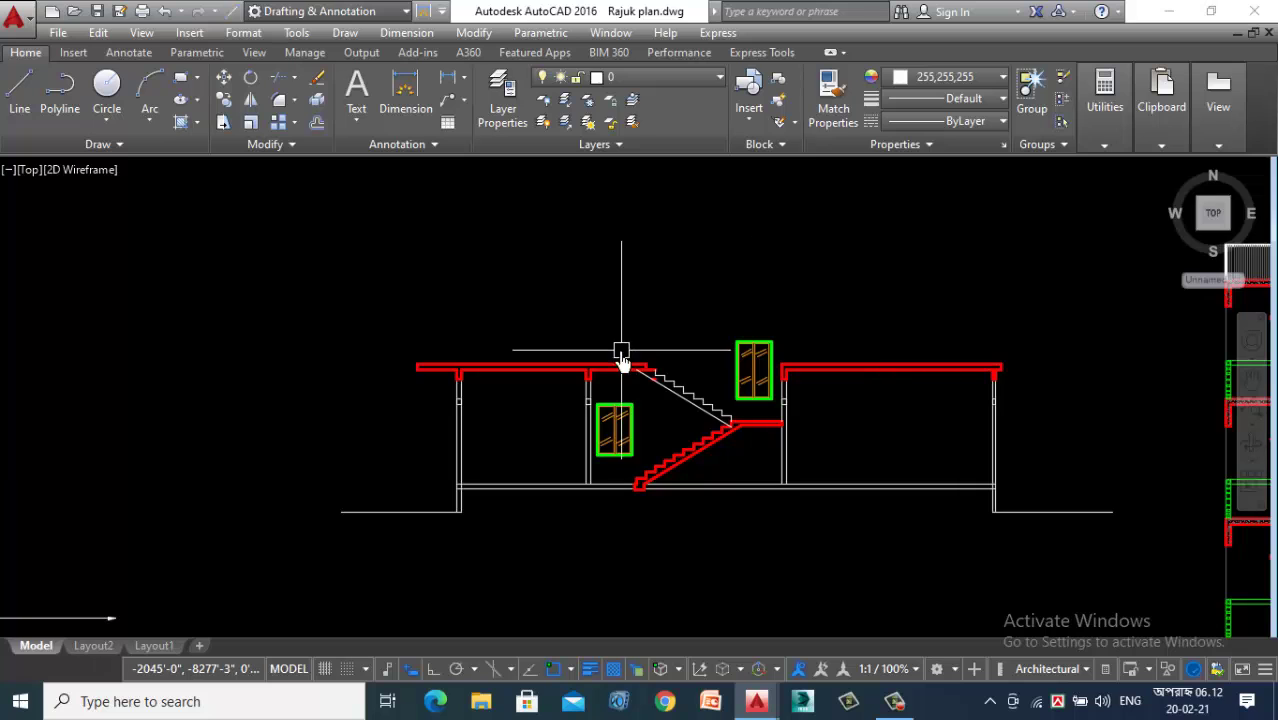
scroll(593, 373, "up", 6)
left_click(568, 360)
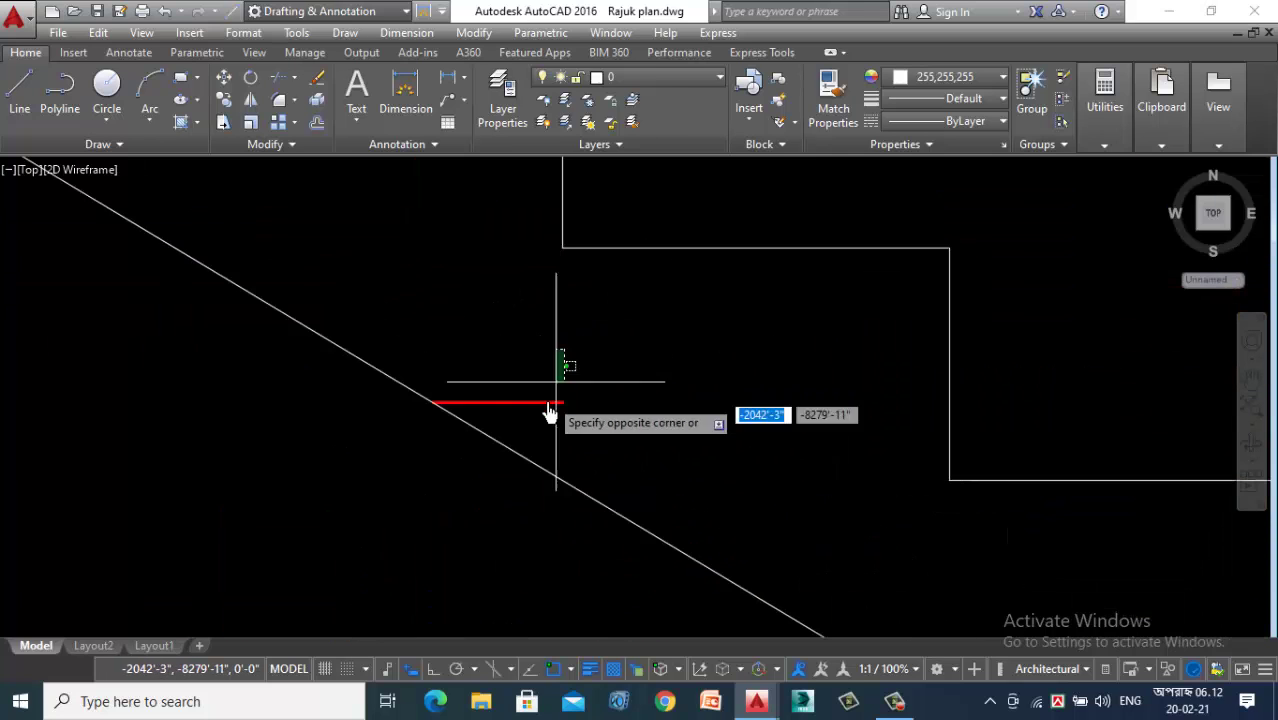
left_click(550, 410)
key("Delete")
scroll(545, 400, "down", 5)
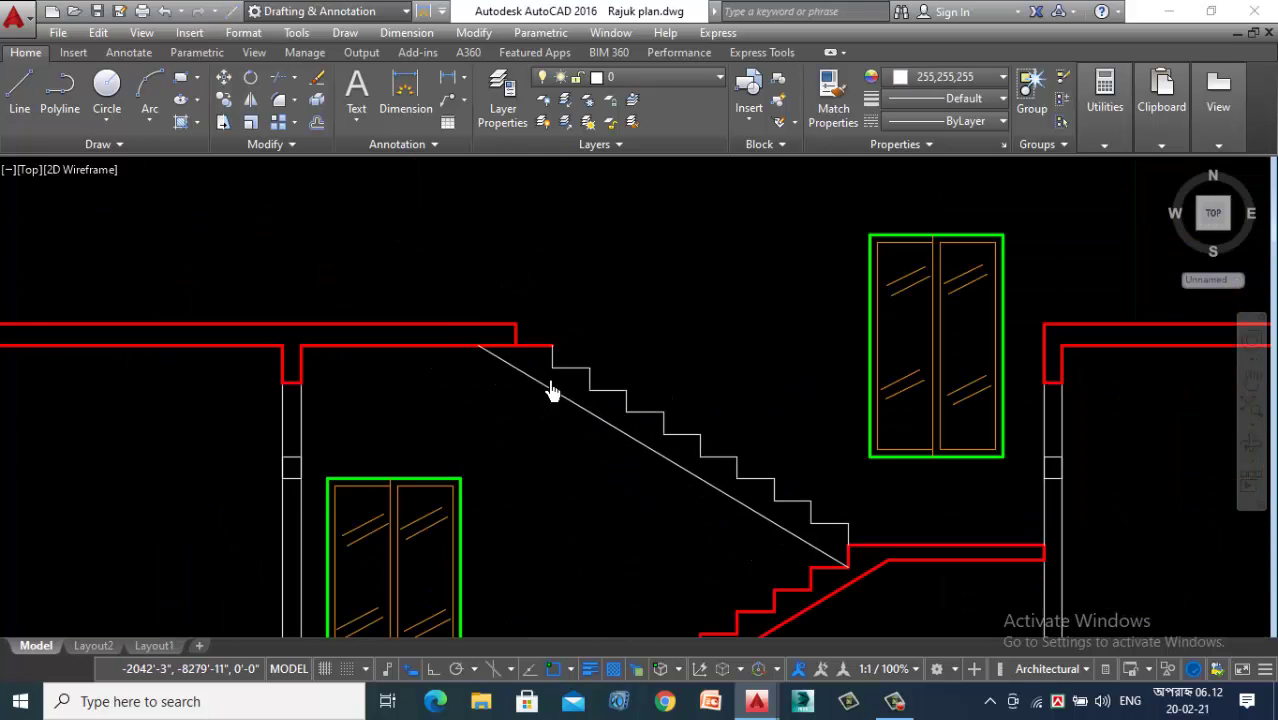
Step: Compare the stair section with the ground floor plan's y1 cut line and the finished Section Y1-Y1
scroll(480, 445, "up", 2)
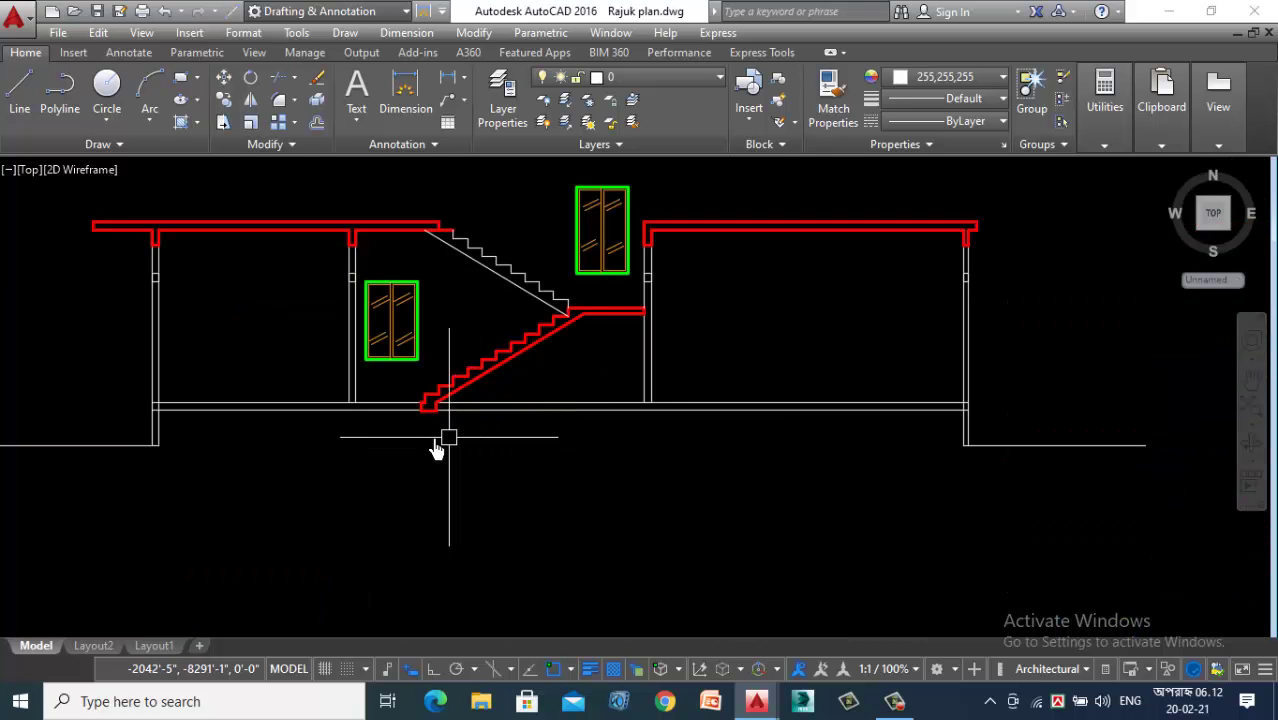
scroll(540, 333, "up", 2)
scroll(553, 363, "down", 6)
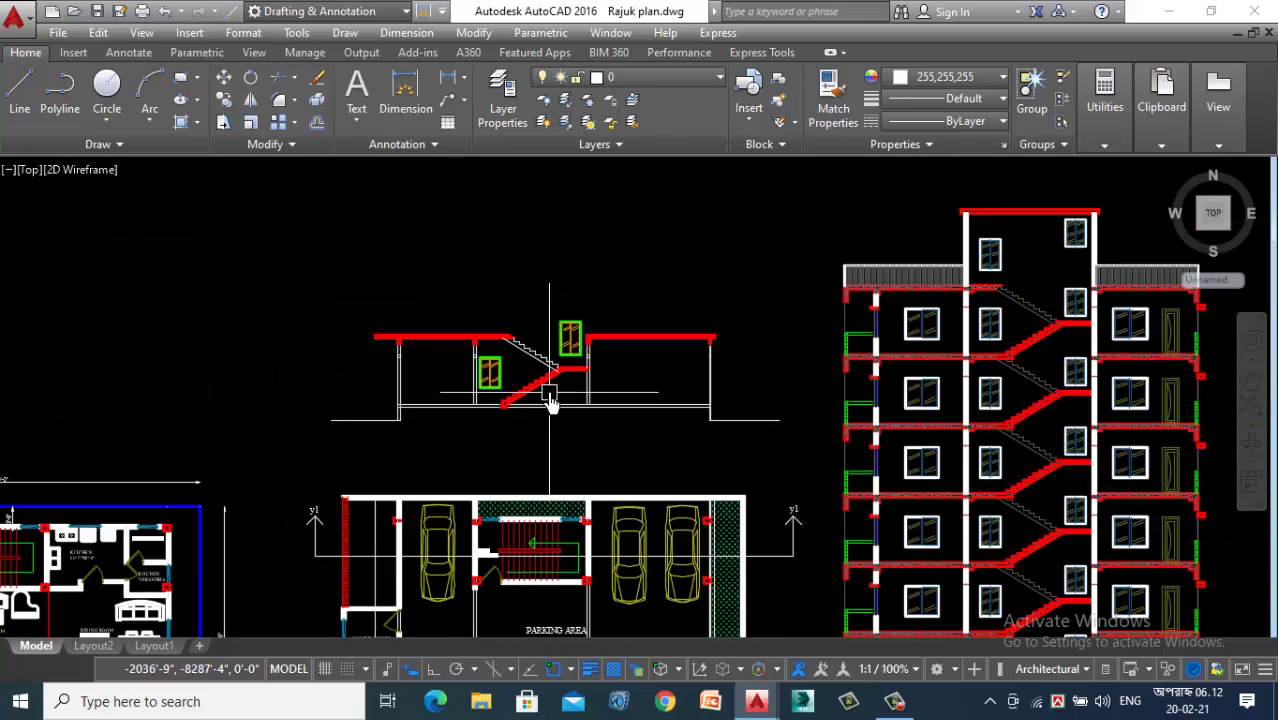
scroll(558, 510, "up", 4)
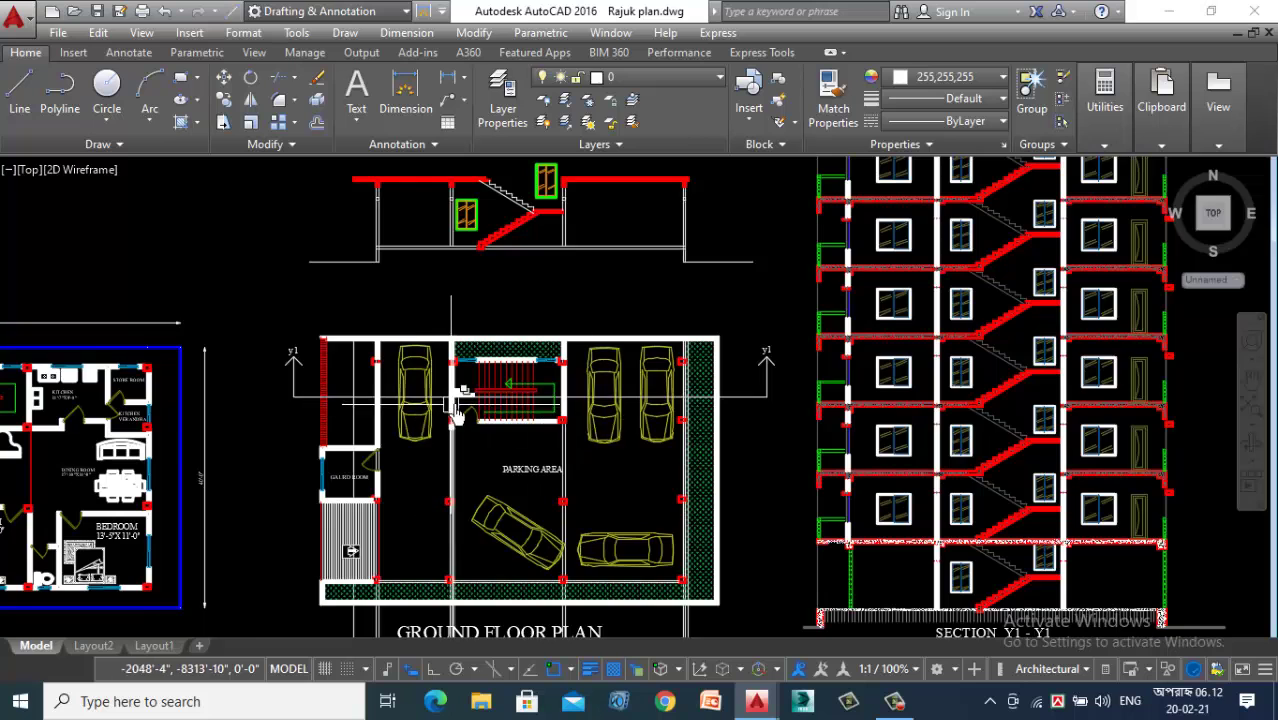
scroll(422, 414, "up", 4)
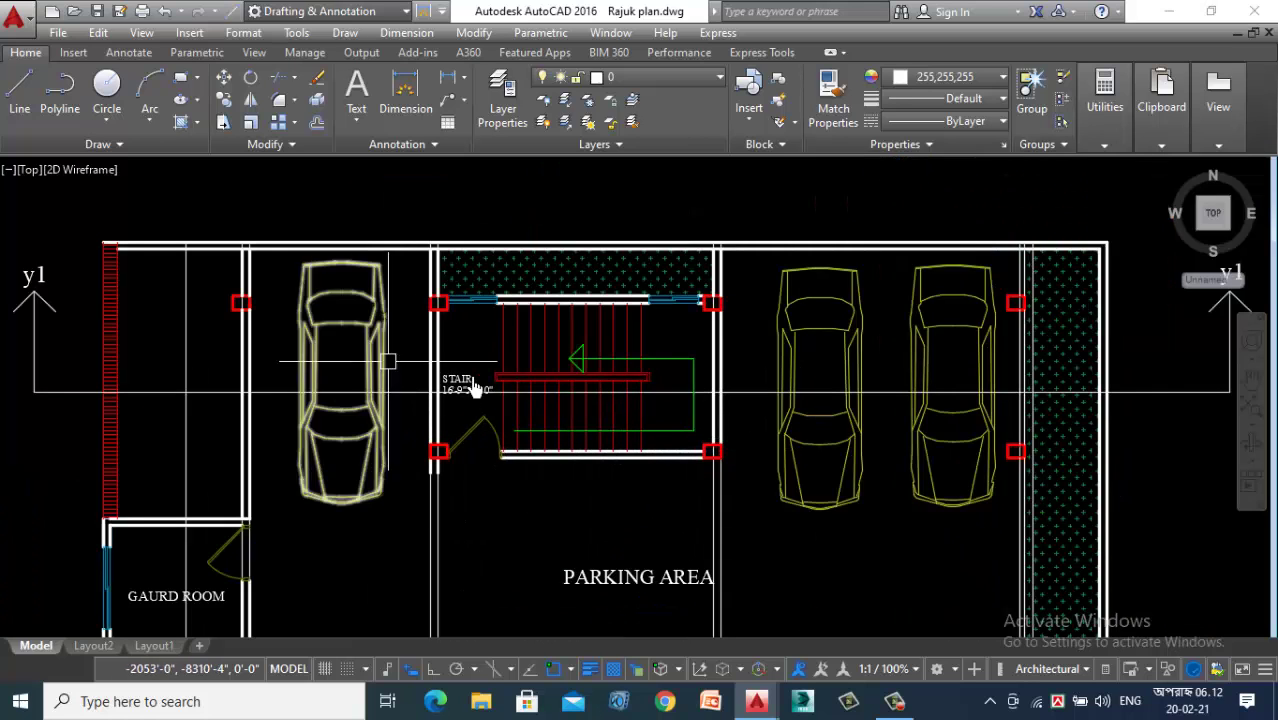
scroll(588, 430, "down", 4)
scroll(588, 430, "down", 2)
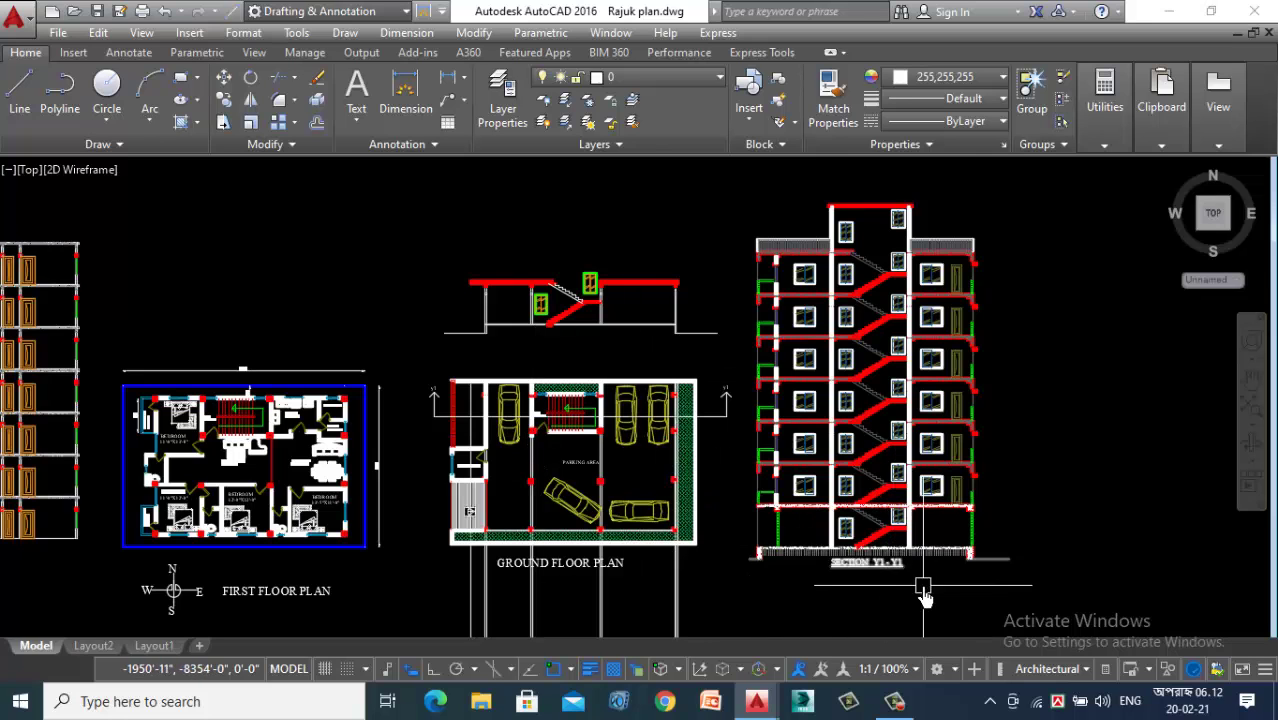
scroll(926, 585, "up", 4)
scroll(920, 531, "down", 4)
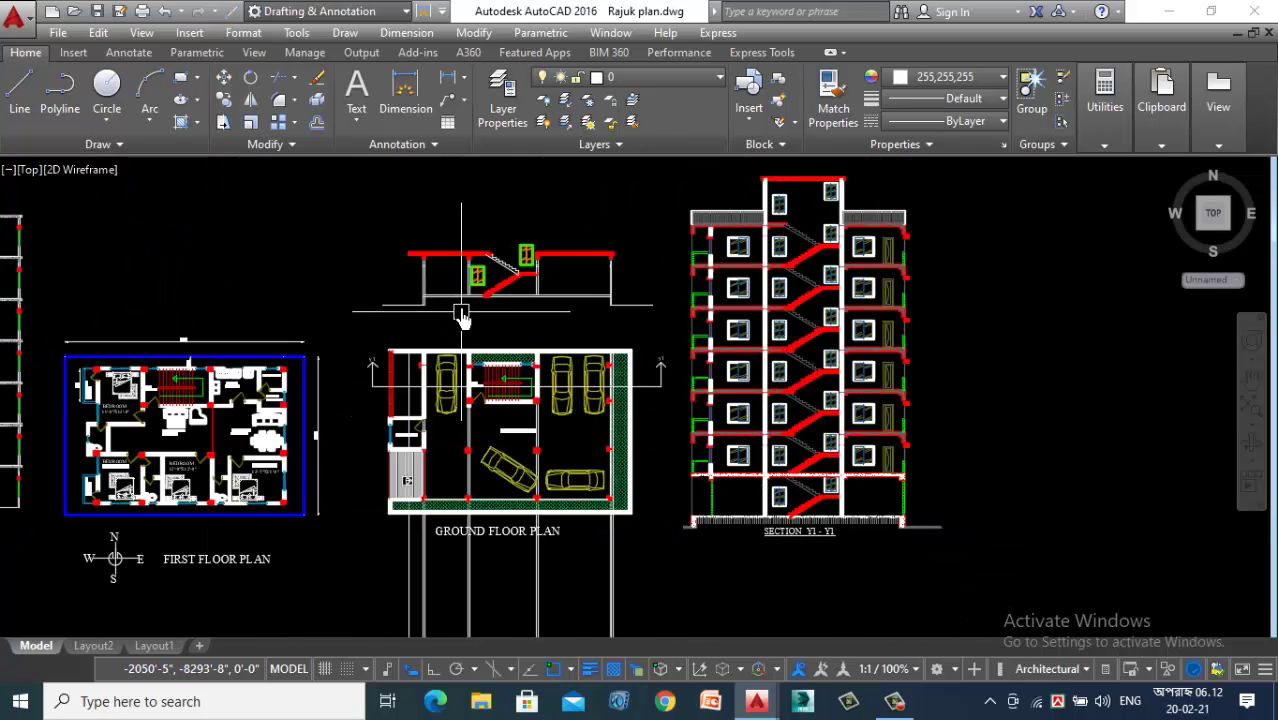
scroll(462, 317, "up", 5)
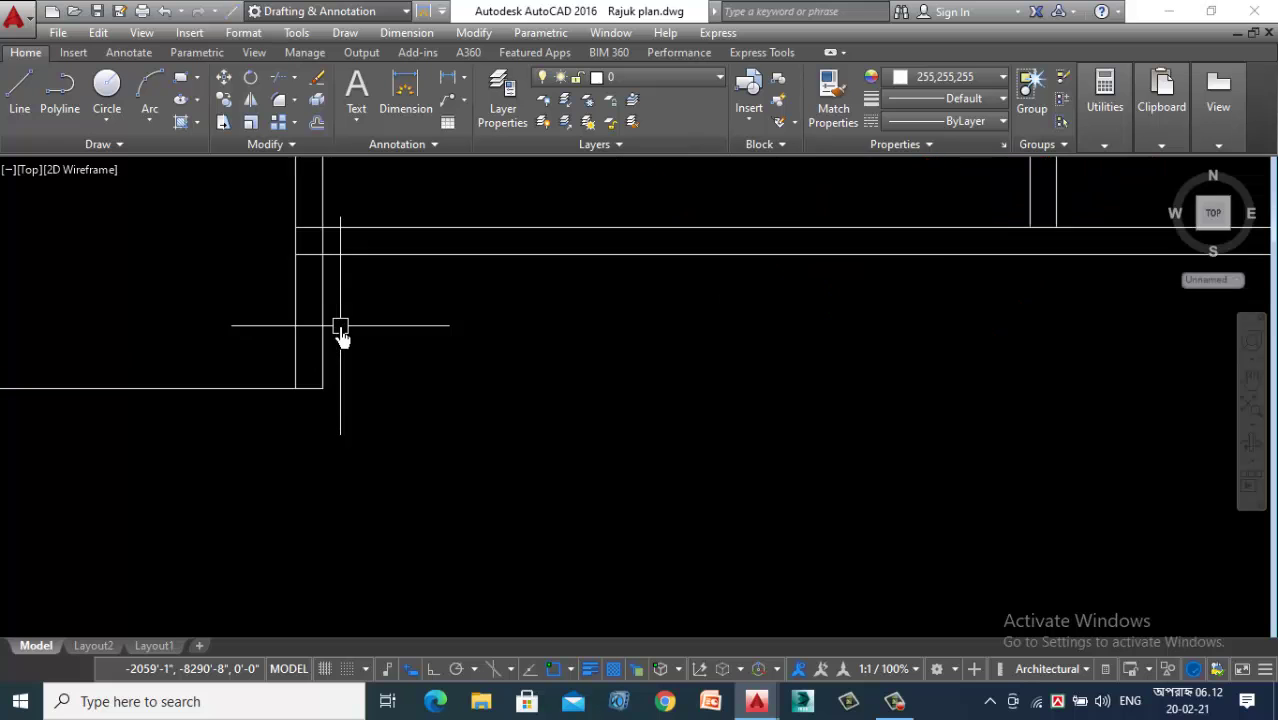
scroll(282, 265, "down", 4)
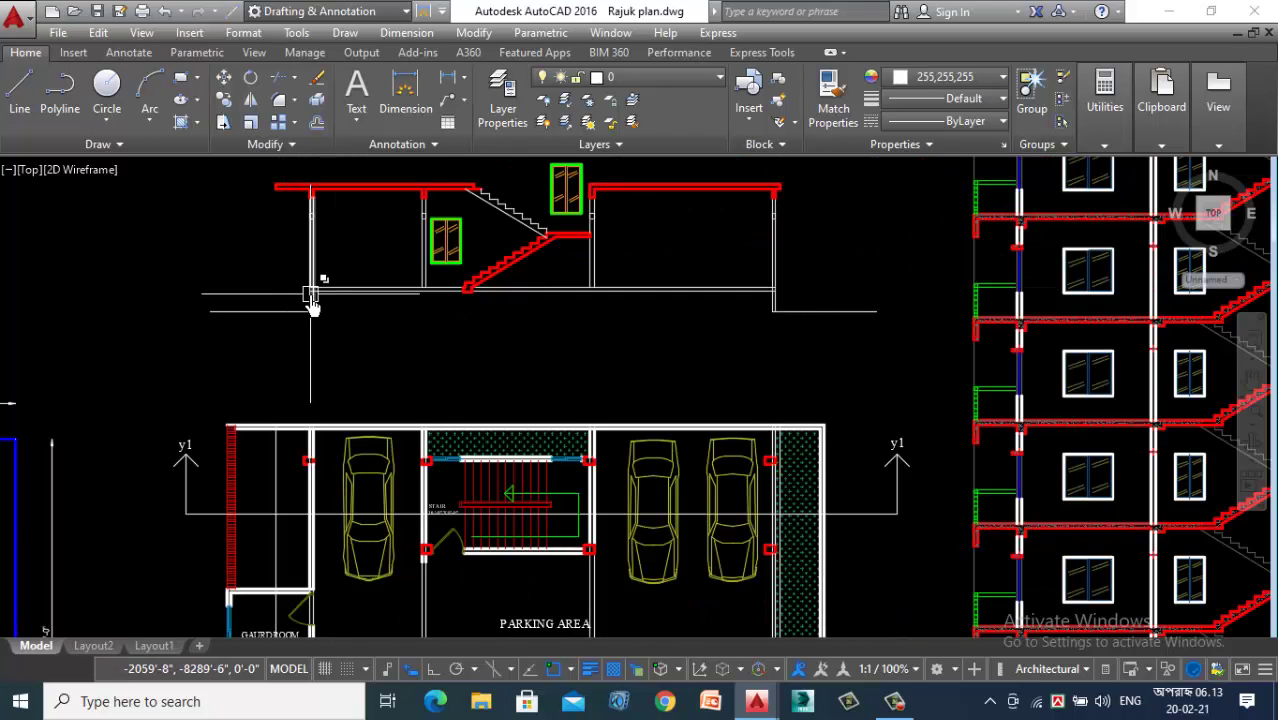
scroll(310, 304, "up", 3)
scroll(306, 306, "down", 3)
scroll(533, 410, "down", 3)
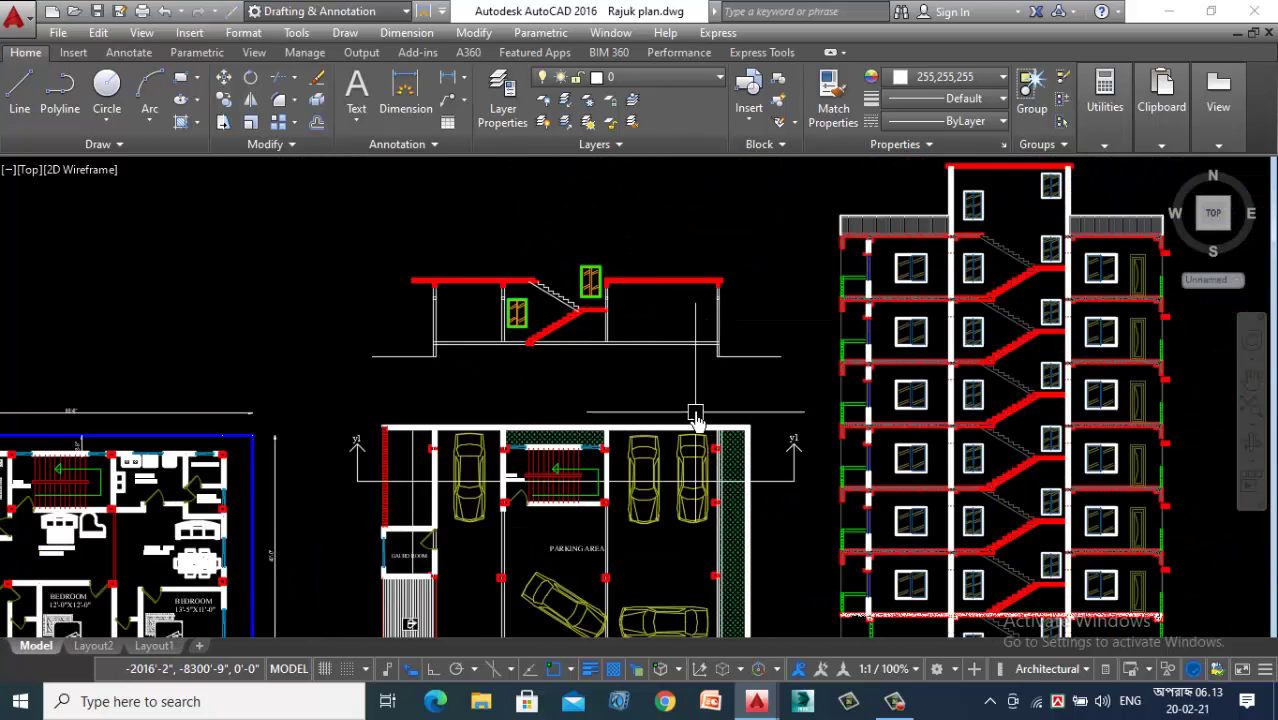
scroll(696, 418, "down", 3)
scroll(772, 617, "up", 6)
scroll(643, 577, "down", 6)
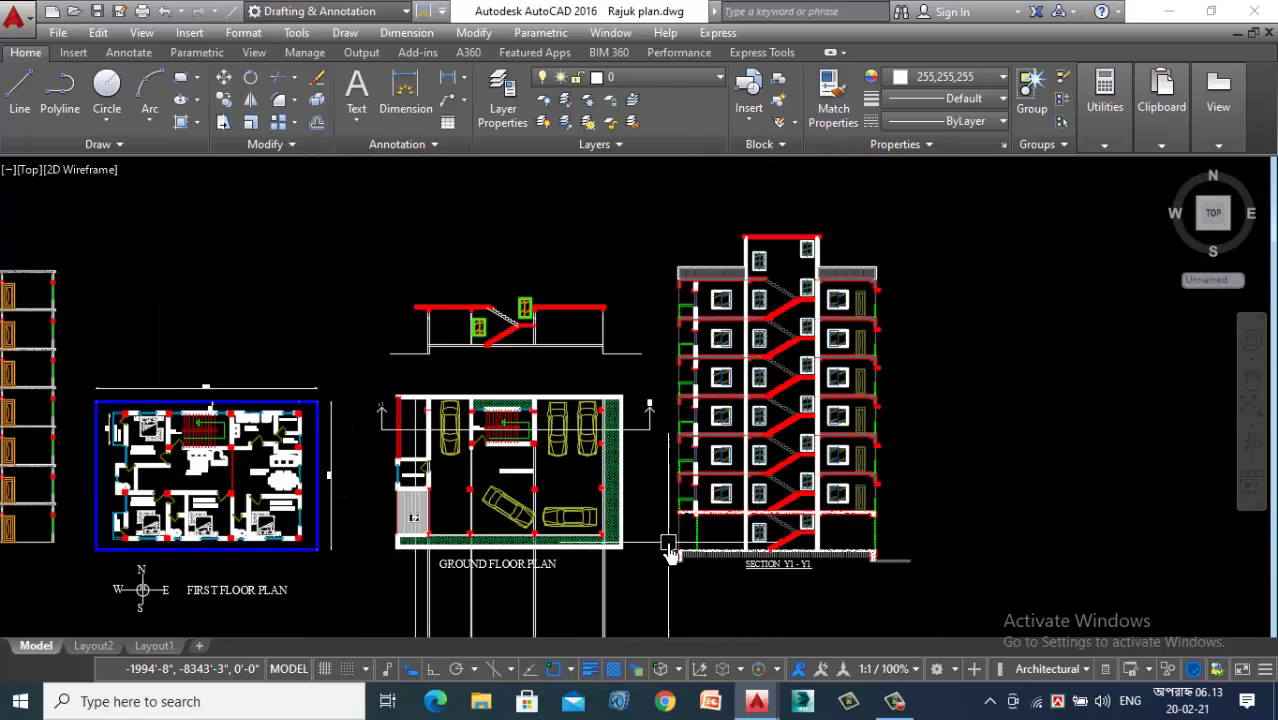
Step: Trim the overlapping wall and floor lines where the ground floor slab meets the two outer walls
scroll(330, 371, "up", 6)
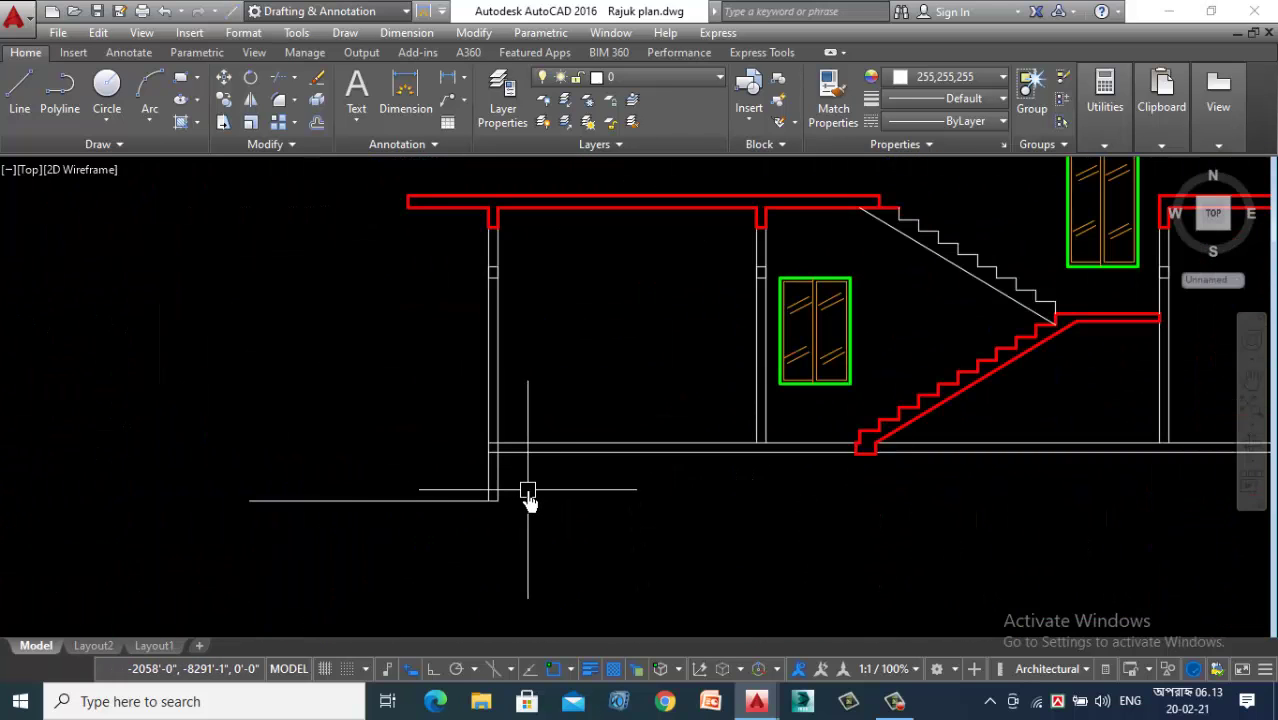
key("Return")
key("Return")
scroll(520, 492, "up", 5)
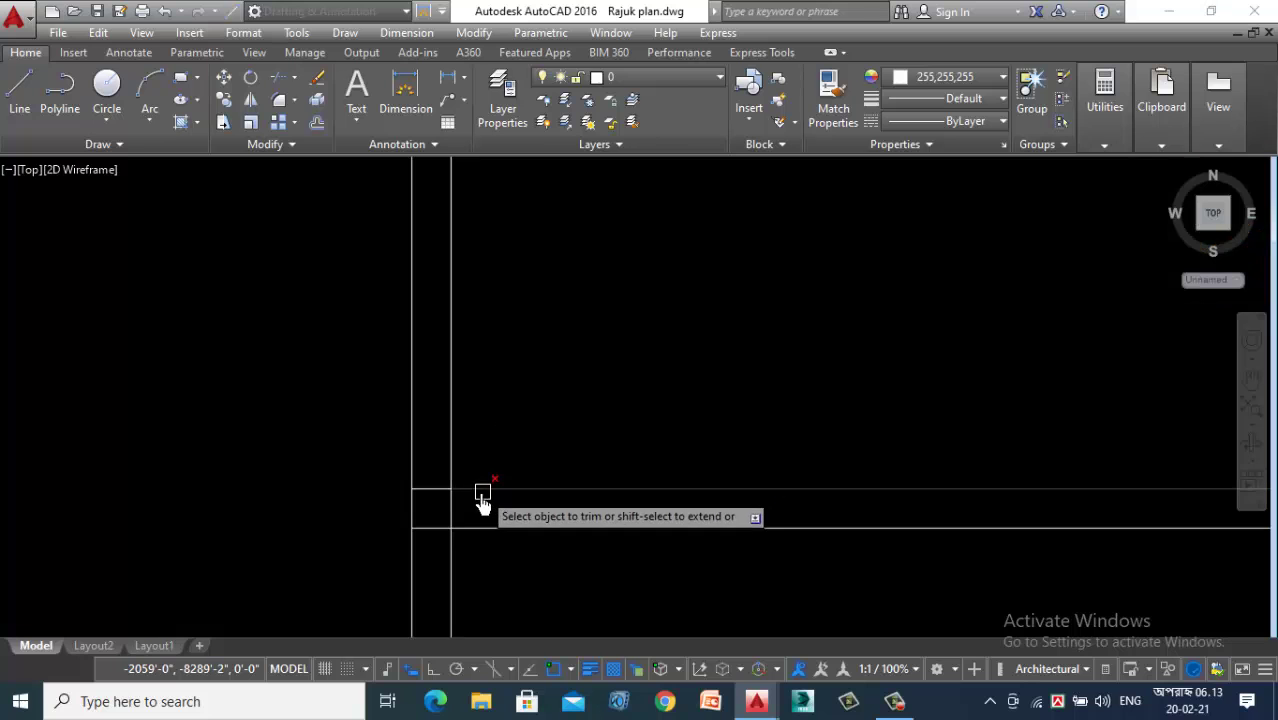
scroll(428, 522, "down", 5)
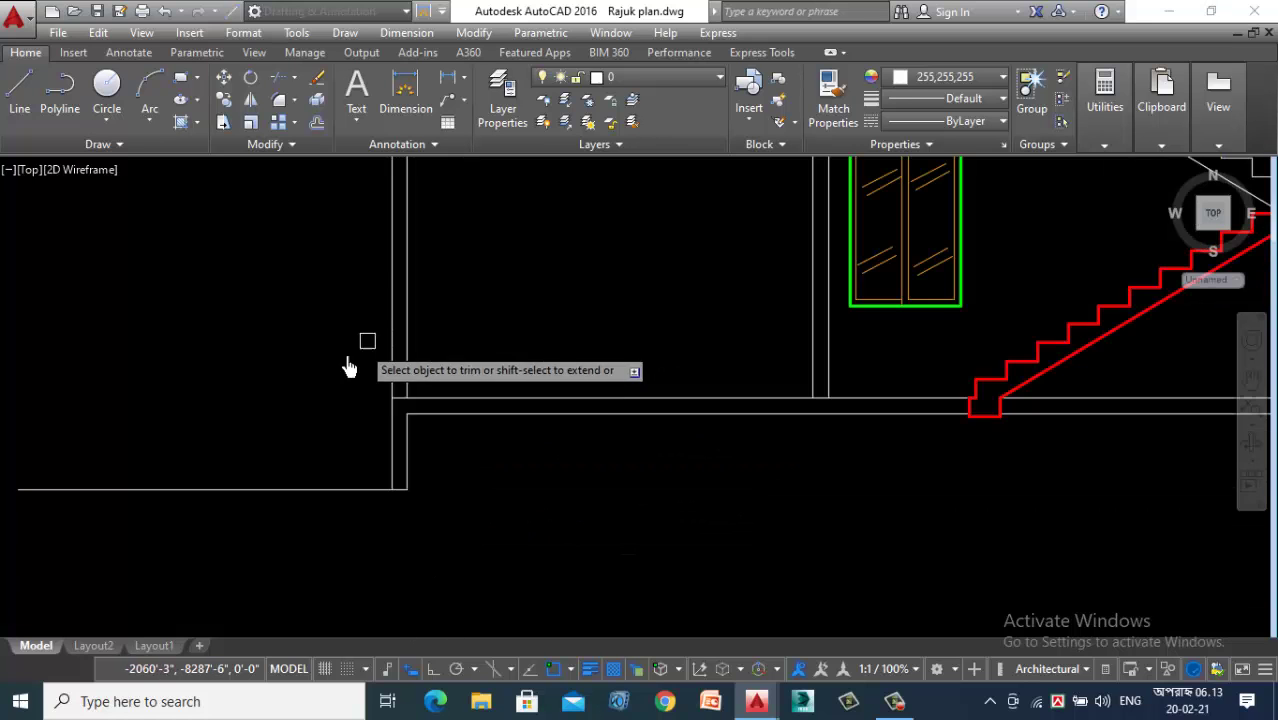
scroll(1000, 440, "up", 8)
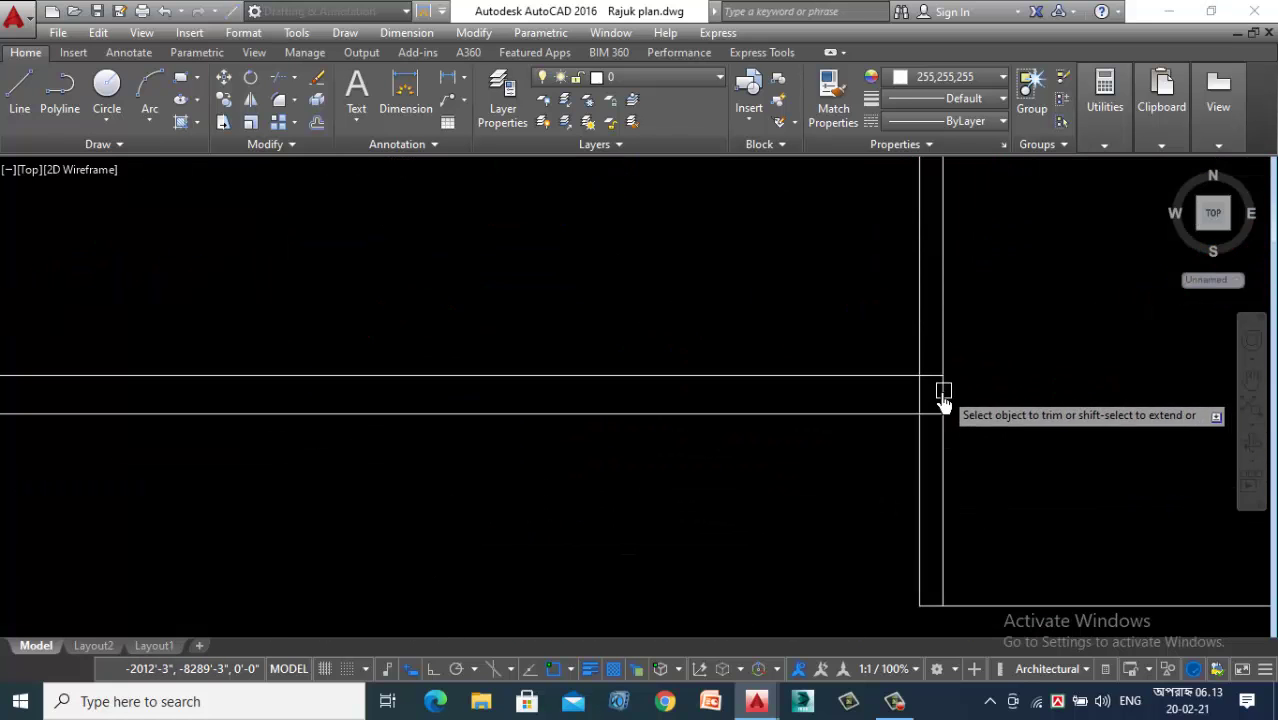
left_click(859, 425)
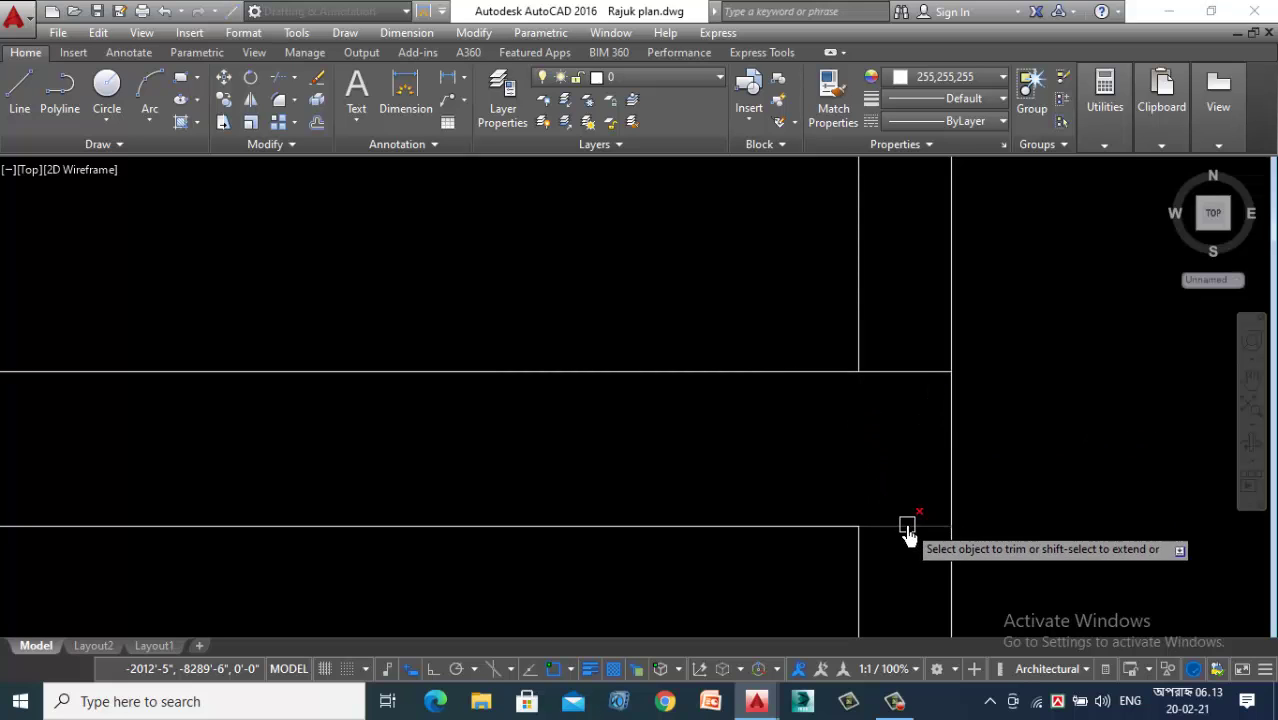
left_click(907, 527)
scroll(871, 357, "down", 5)
key("Escape")
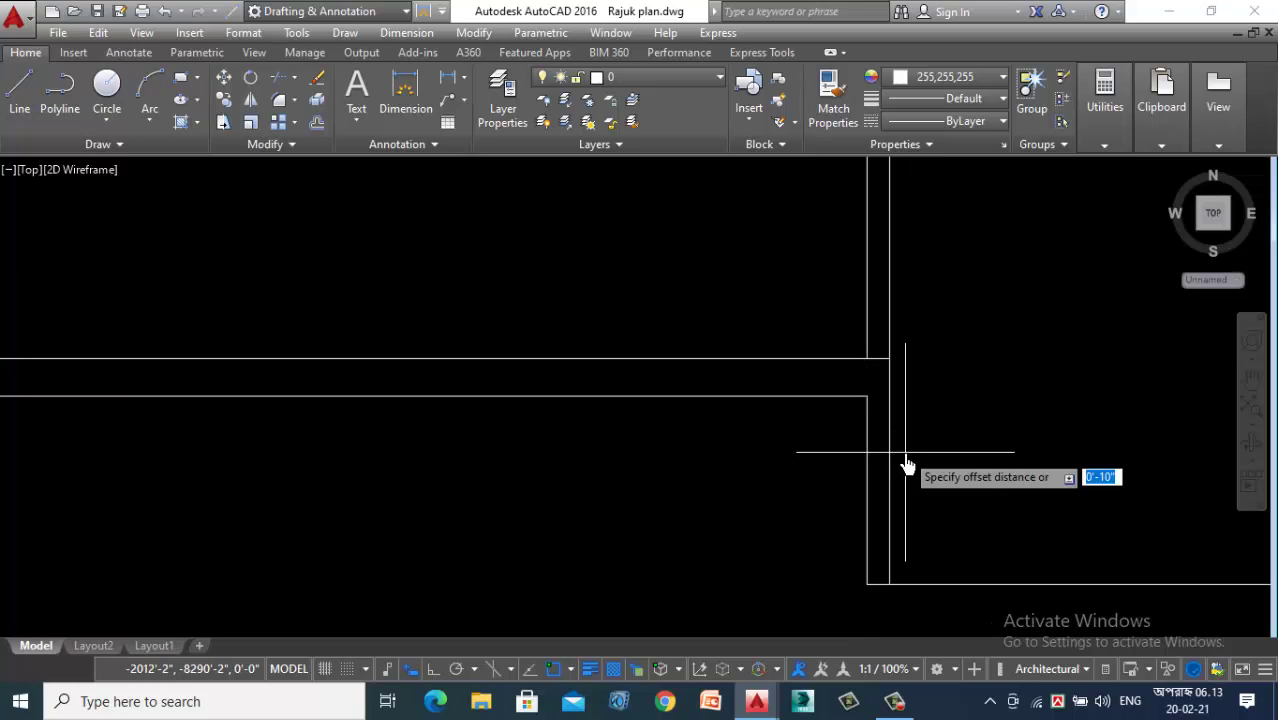
Step: Offset the far outer wall's inner face below the floor slab repeatedly inward, making five evenly spaced vertical lines
key("Return")
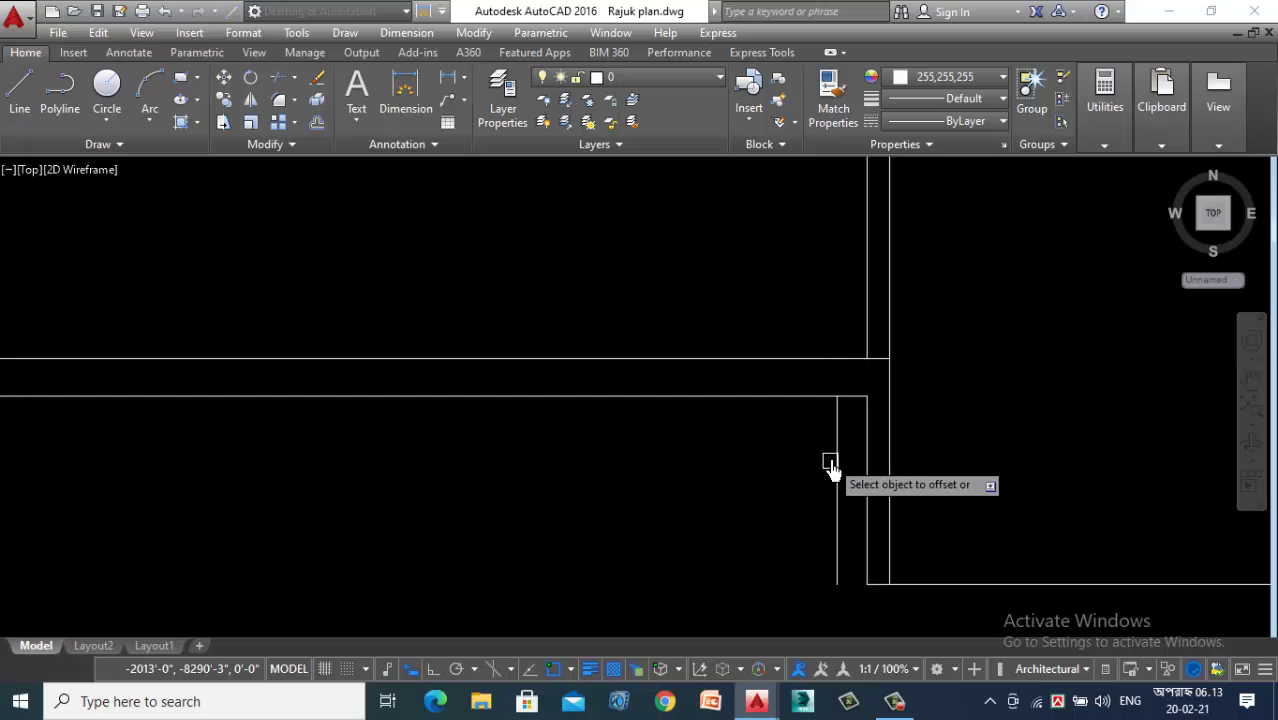
left_click(837, 455)
left_click(668, 467)
left_click(806, 457)
left_click(631, 459)
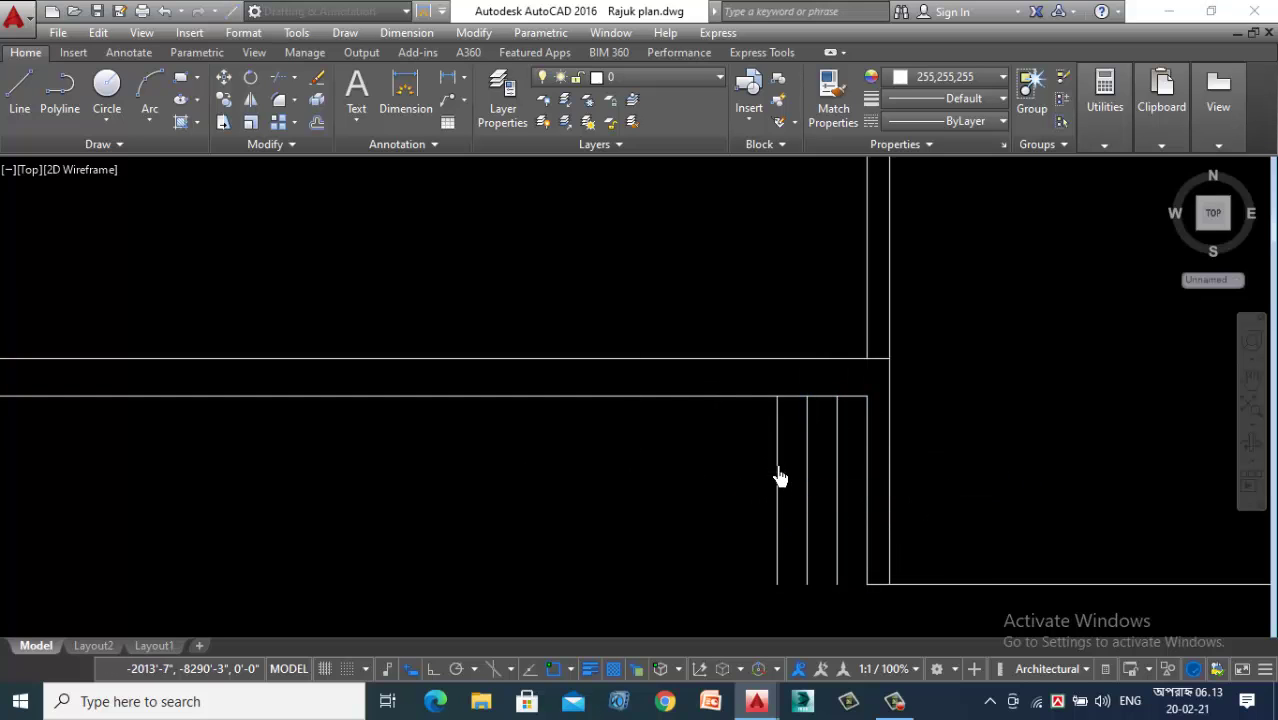
left_click(779, 477)
left_click(717, 470)
left_click(740, 458)
left_click(727, 461)
key("Escape")
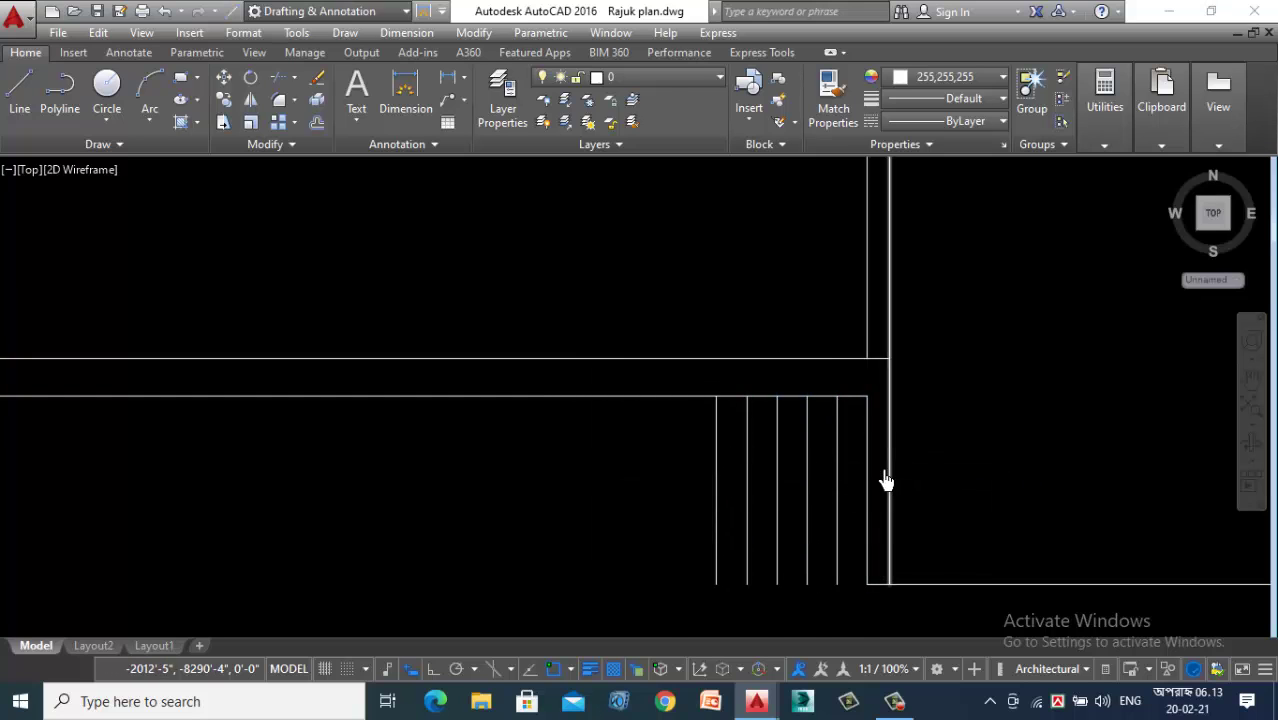
Step: Copy the five vertical lines end to end along the underside of the floor slab, continuing the same spacing
scroll(887, 467, "up", 2)
left_click(830, 463)
left_click(489, 512)
right_click(433, 509)
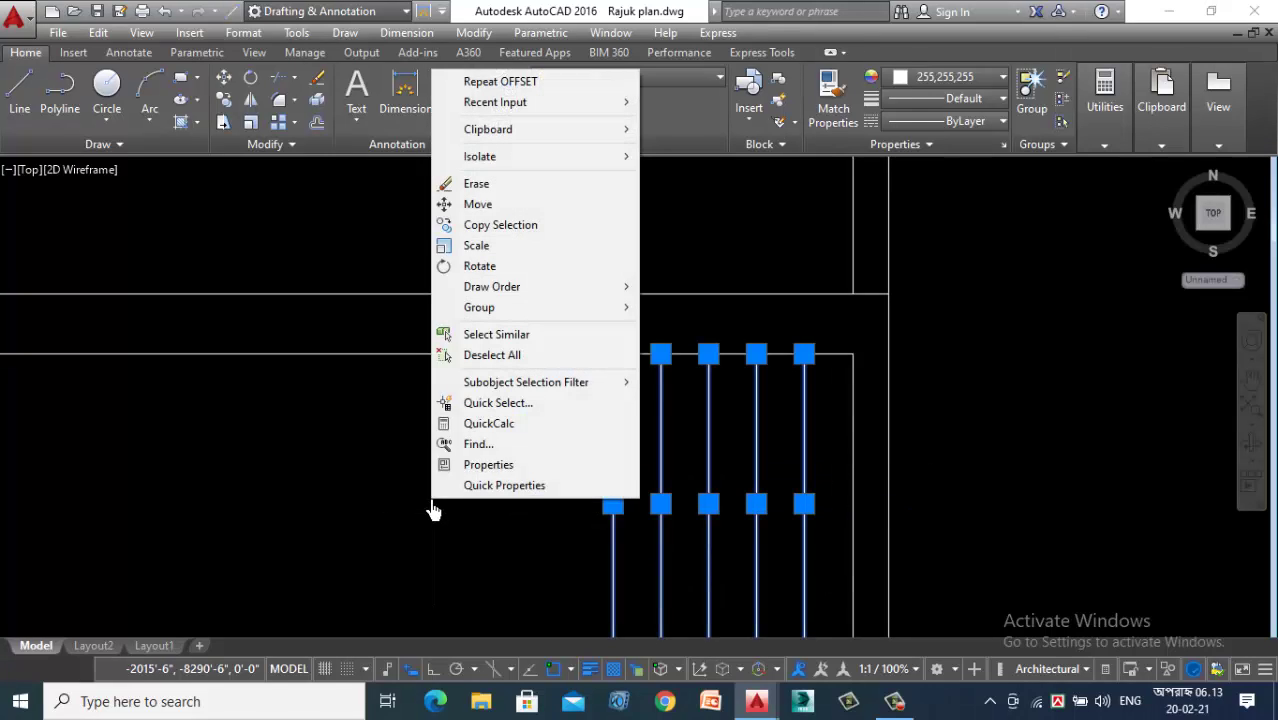
left_click(524, 226)
left_click(805, 355)
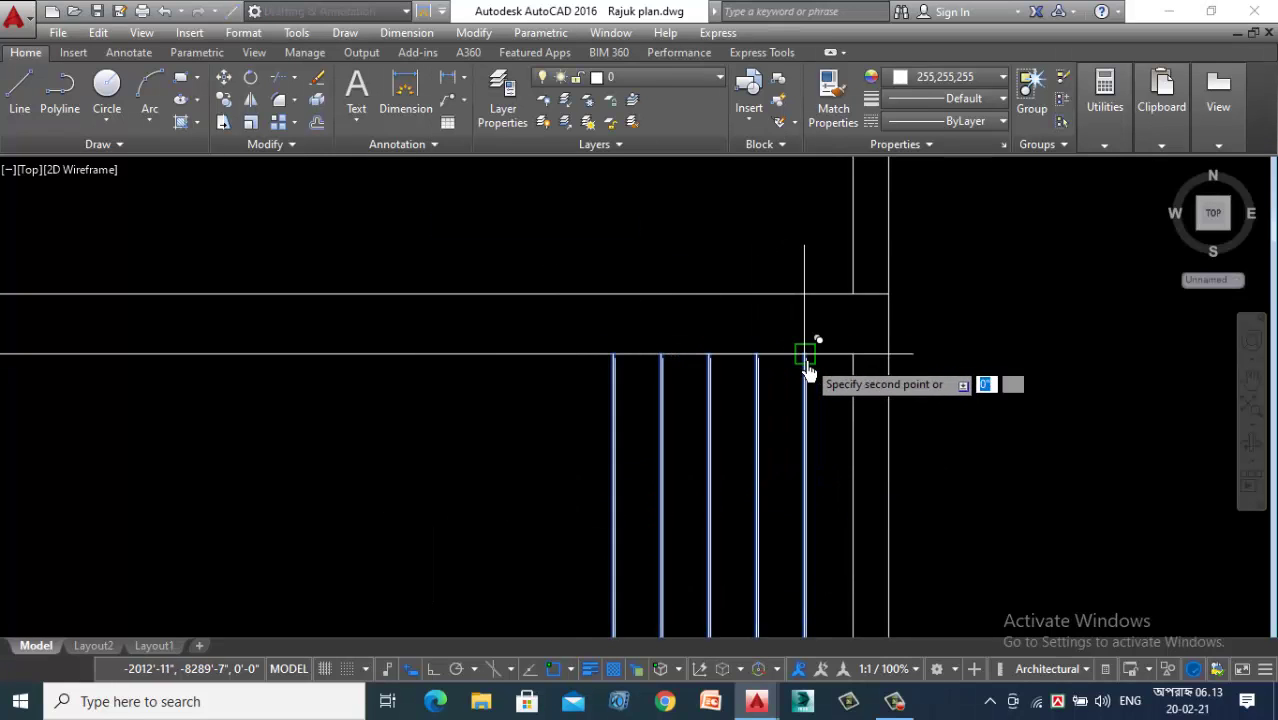
left_click(422, 362)
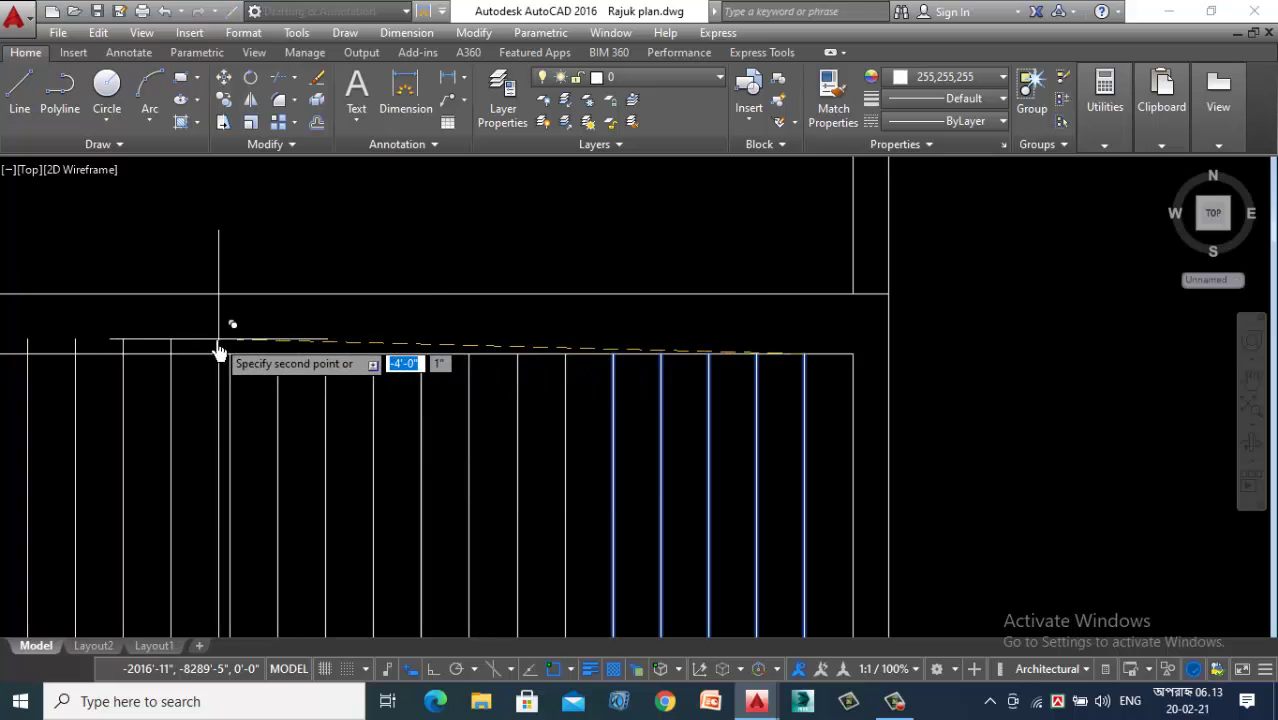
left_click(222, 362)
key("Escape")
Step: Copy the enlarged group of vertical lines along the slab's underside, placing the first copies end to end towards the stair
left_click(824, 434)
scroll(699, 470, "down", 2)
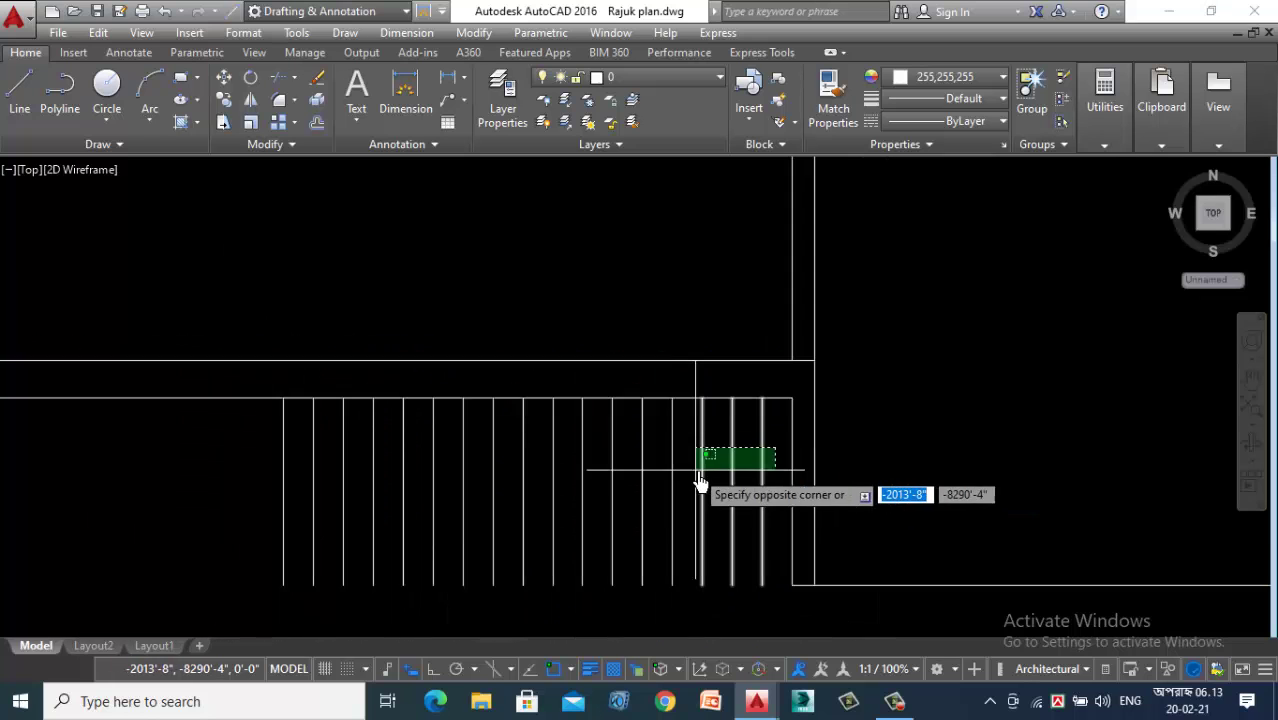
left_click(384, 513)
right_click(384, 514)
left_click(452, 240)
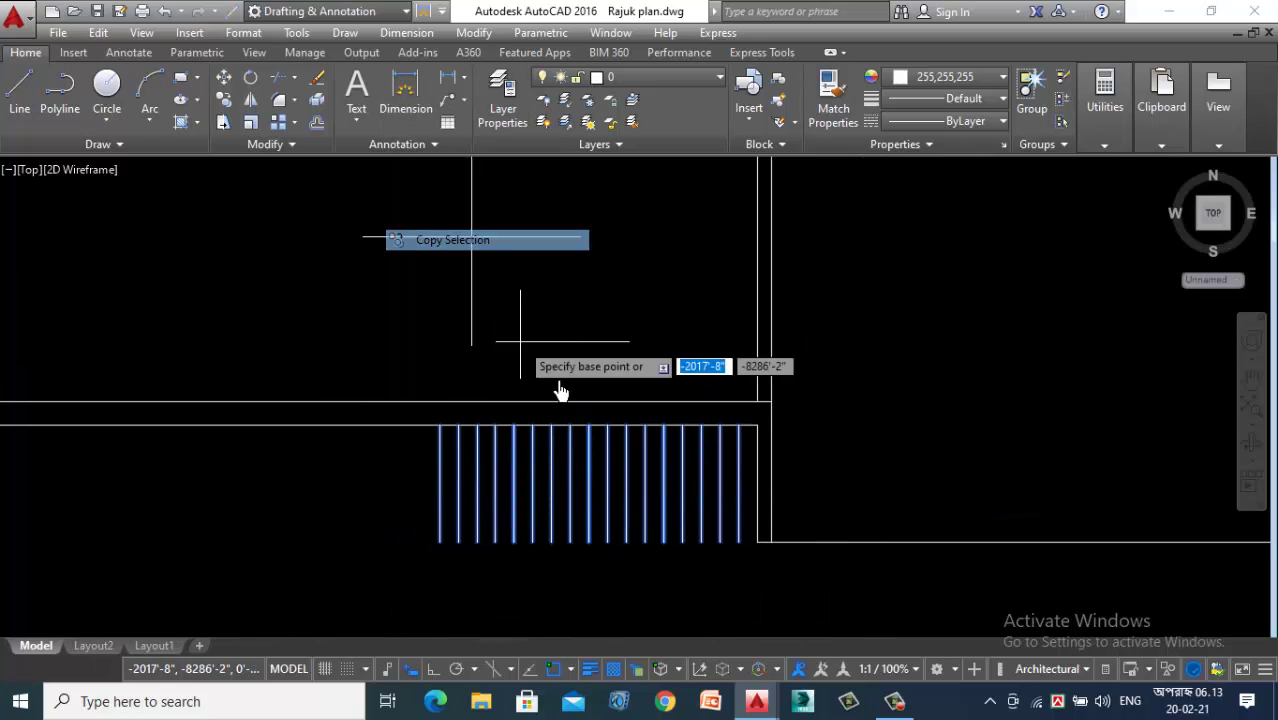
left_click(740, 446)
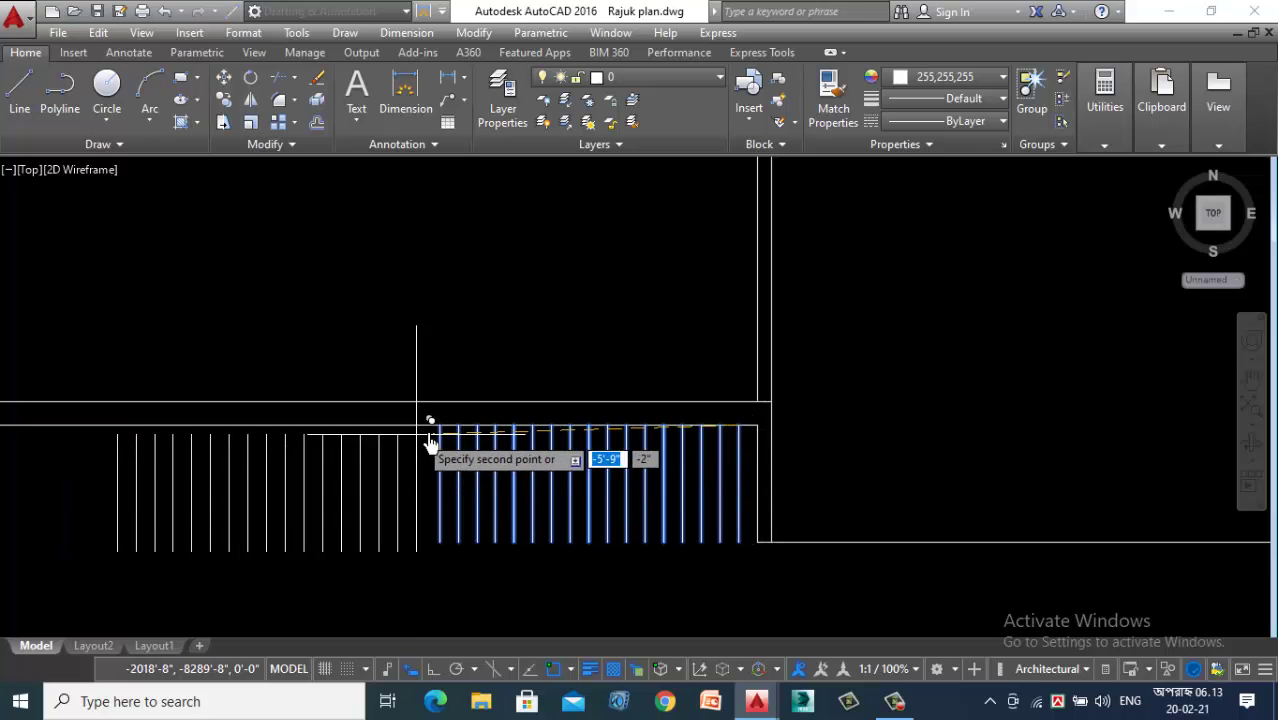
scroll(632, 547, "down", 4)
scroll(390, 519, "up", 4)
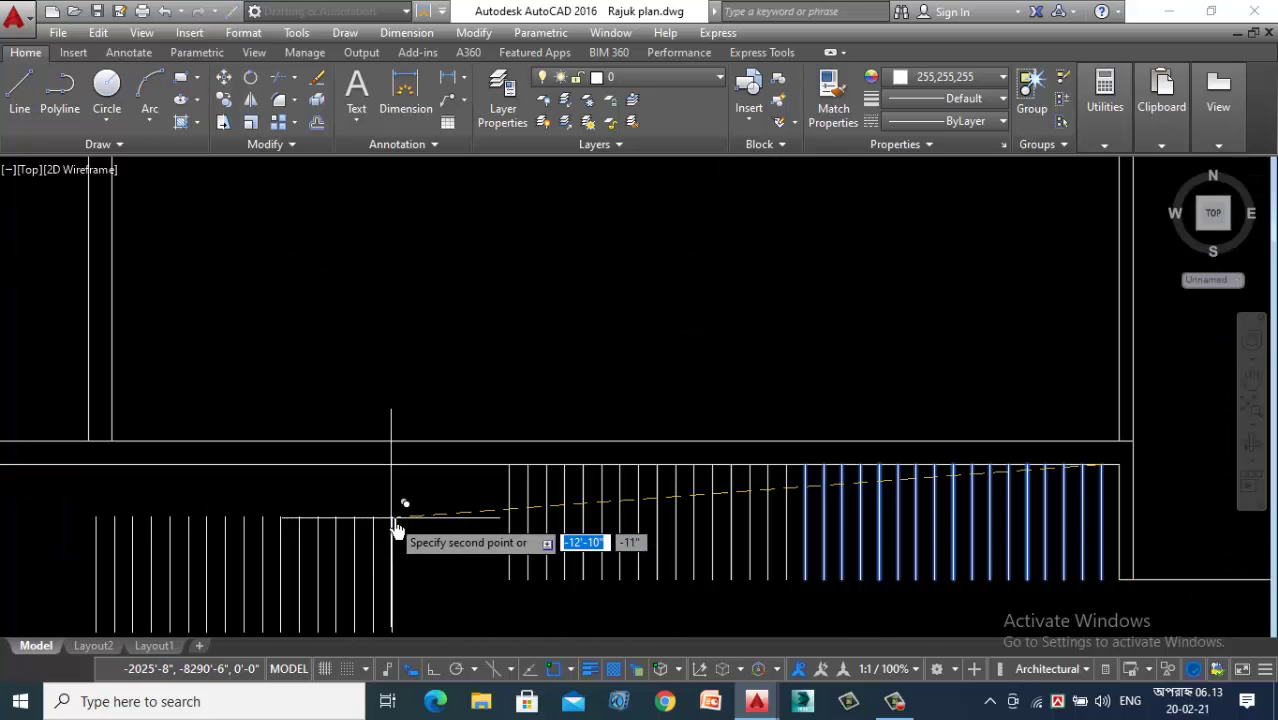
left_click(509, 467)
Step: Place further copies of the vertical line group under the stair and onward until they reach the opposite outer wall
scroll(633, 556, "down", 4)
scroll(328, 536, "up", 4)
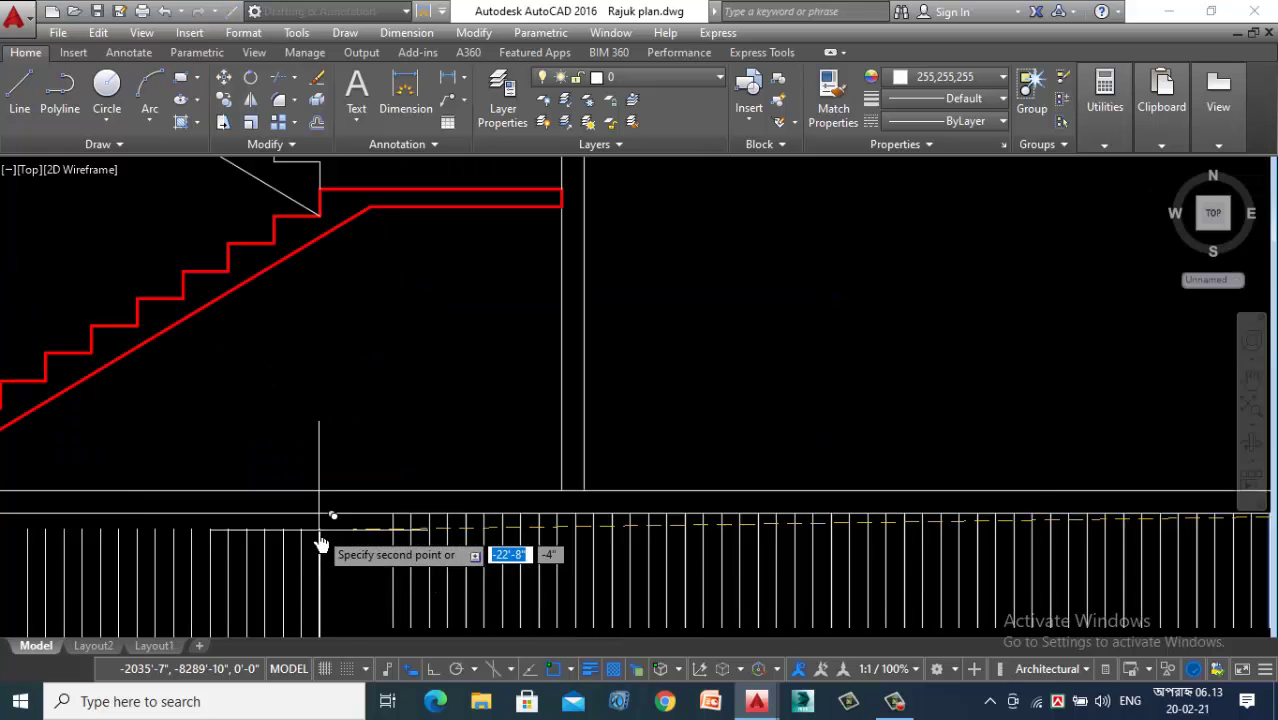
scroll(392, 530, "down", 4)
scroll(237, 519, "up", 4)
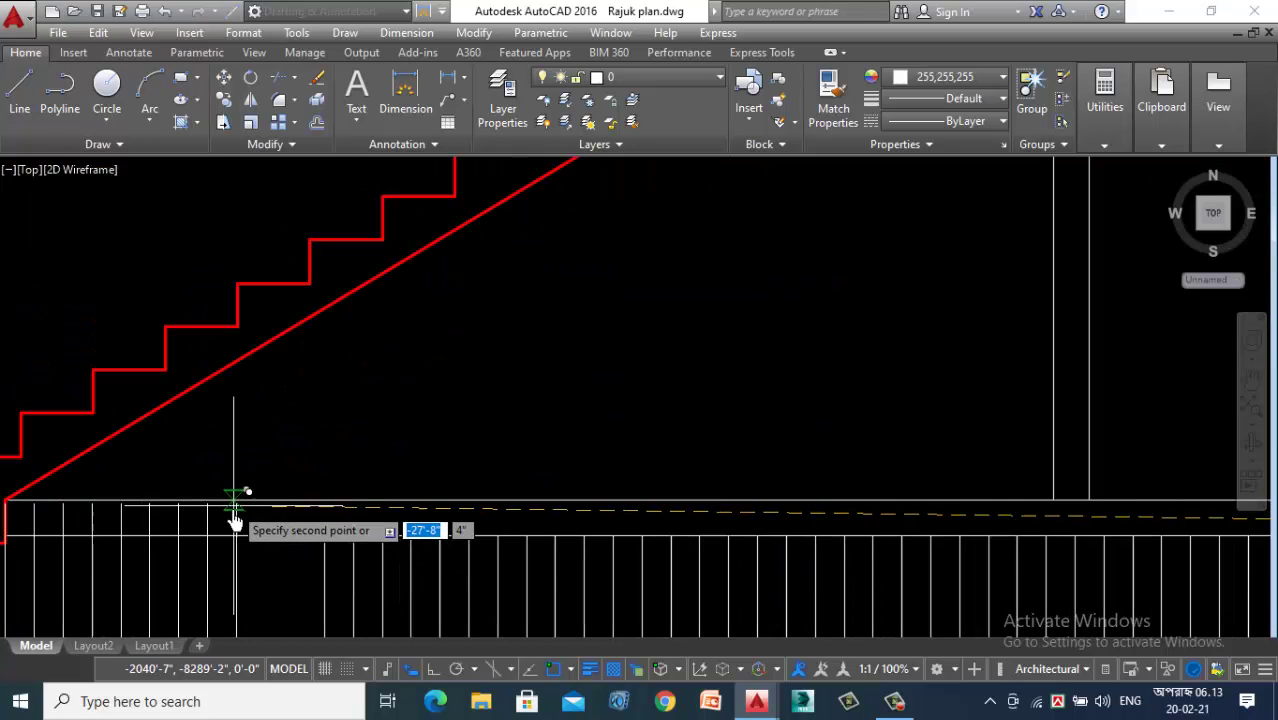
scroll(619, 551, "down", 4)
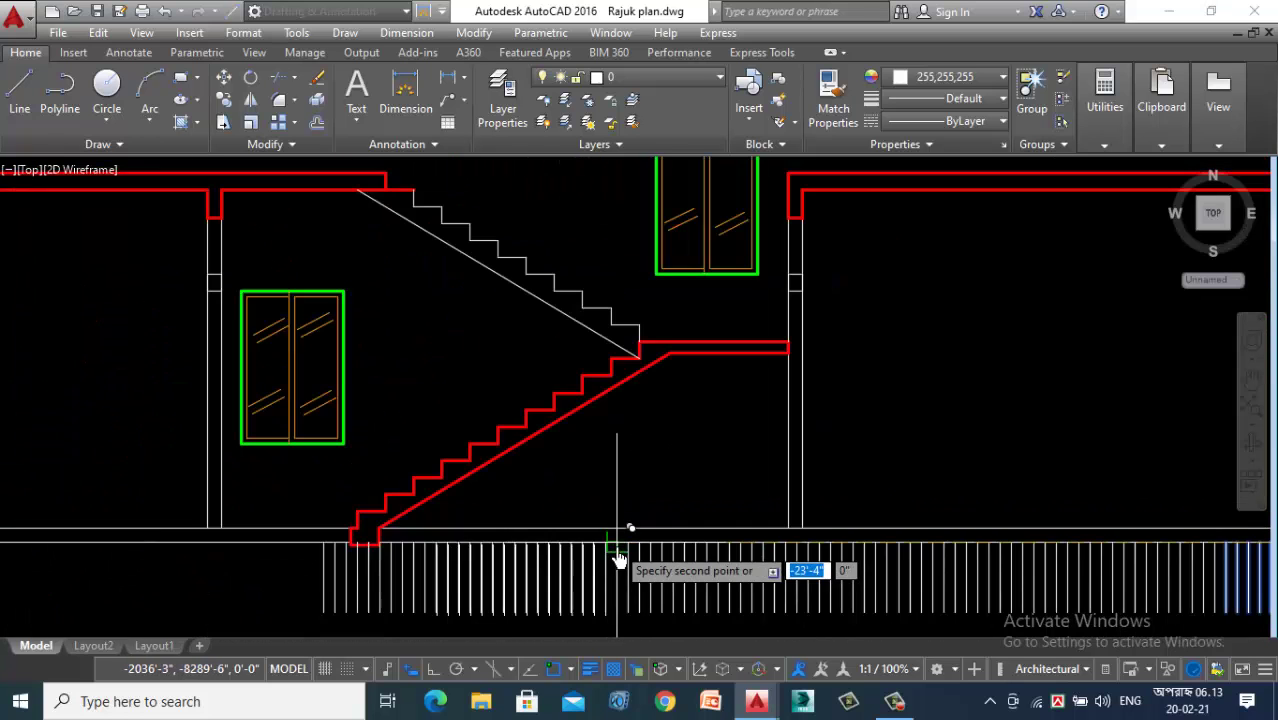
scroll(337, 572, "up", 4)
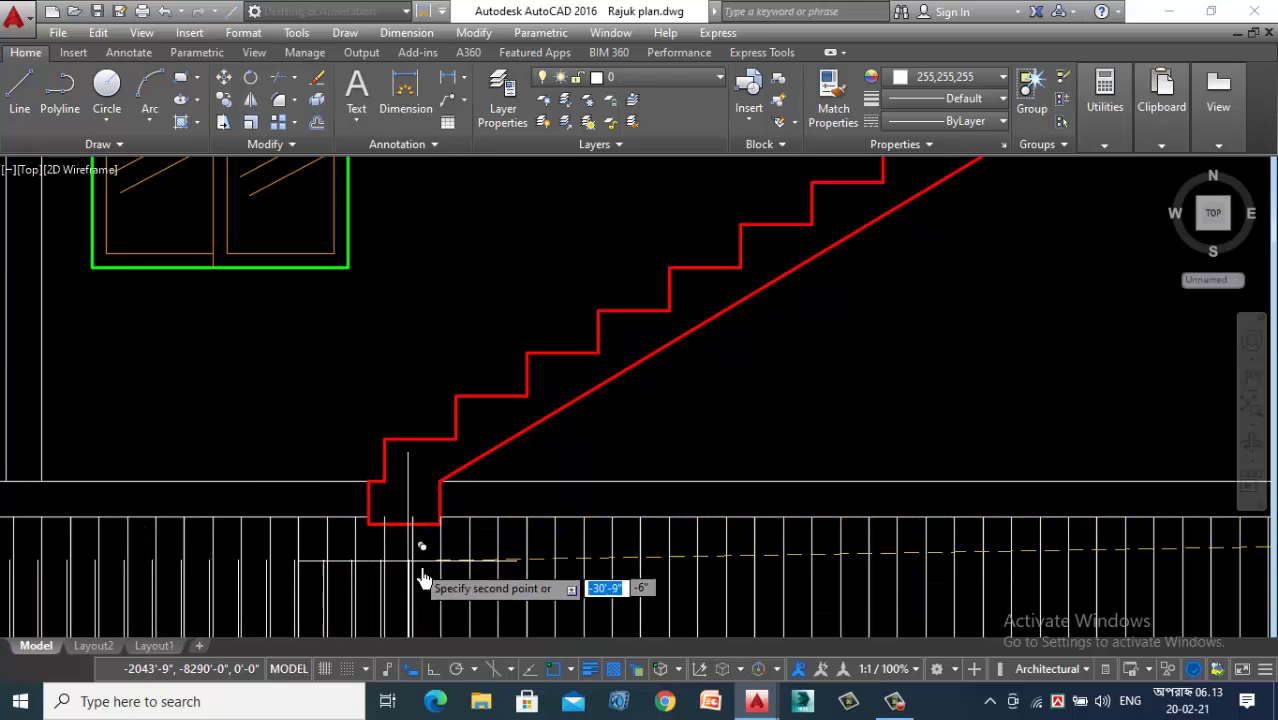
scroll(434, 590, "down", 4)
scroll(251, 542, "up", 4)
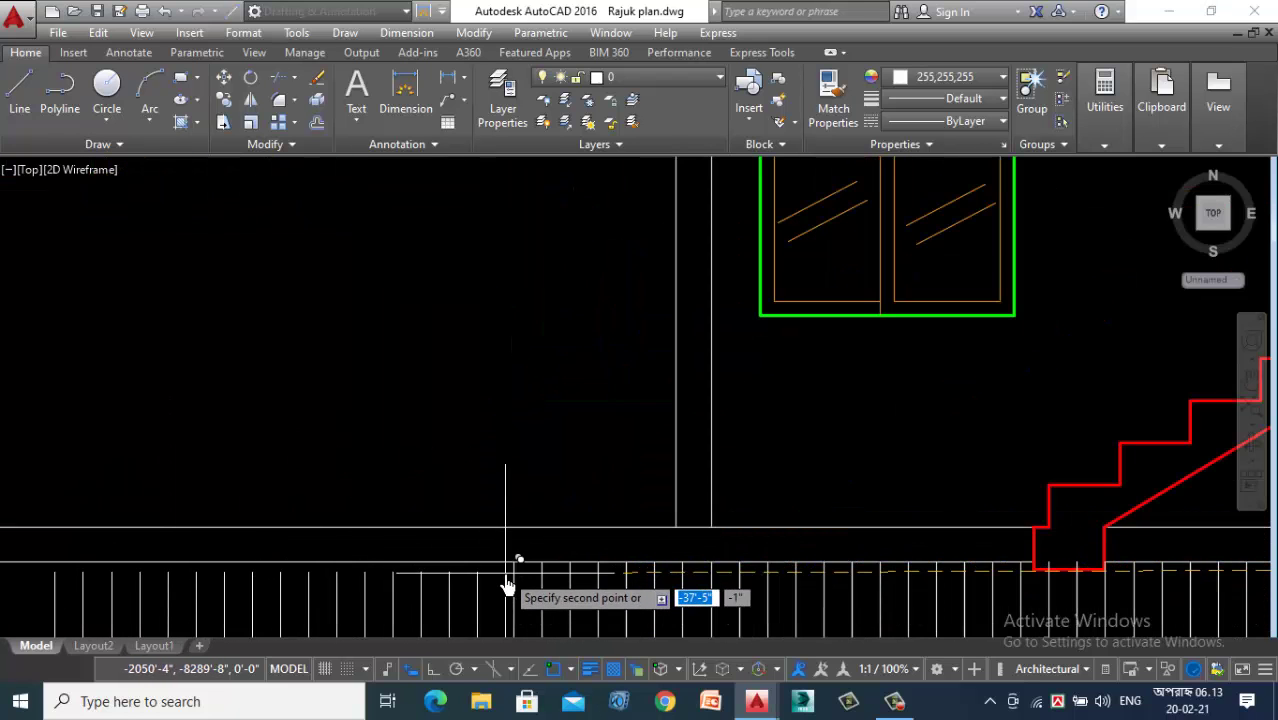
scroll(516, 575, "down", 2)
scroll(308, 514, "up", 4)
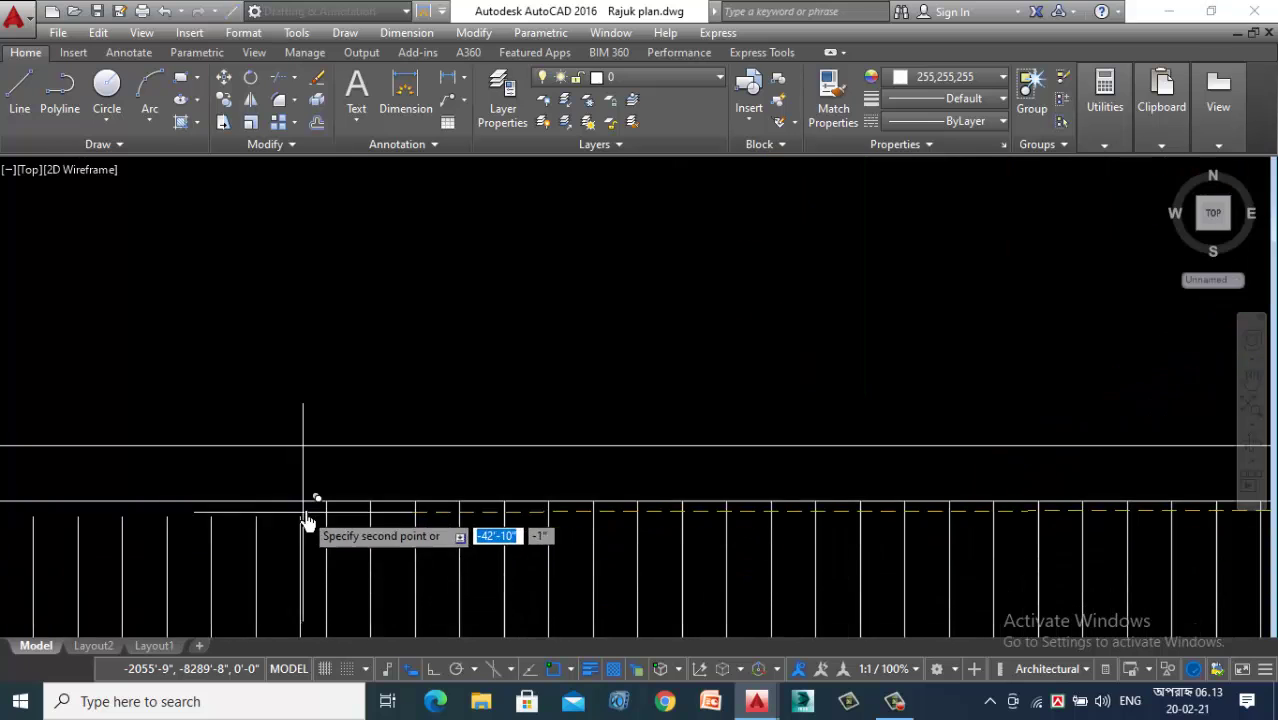
scroll(325, 503, "down", 4)
key("Escape")
Step: Erase the surplus vertical lines that extend outside the outer wall
scroll(300, 530, "up", 5)
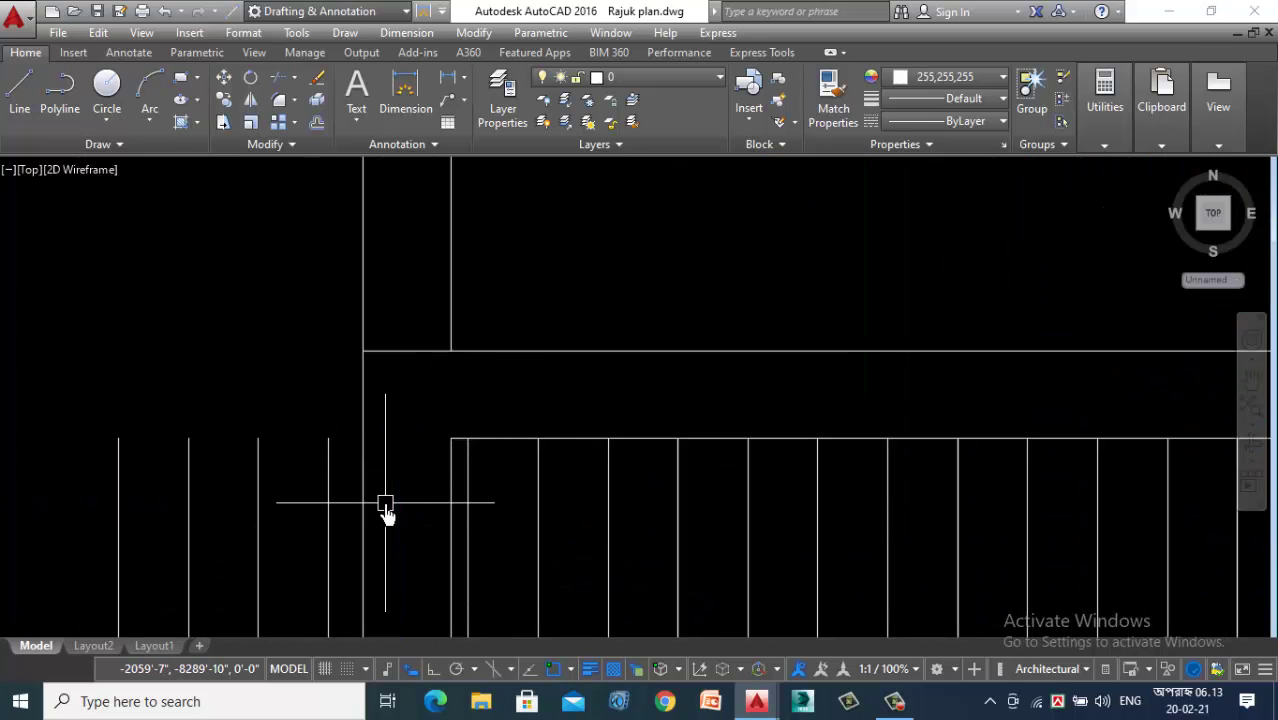
left_click(350, 432)
left_click(58, 535)
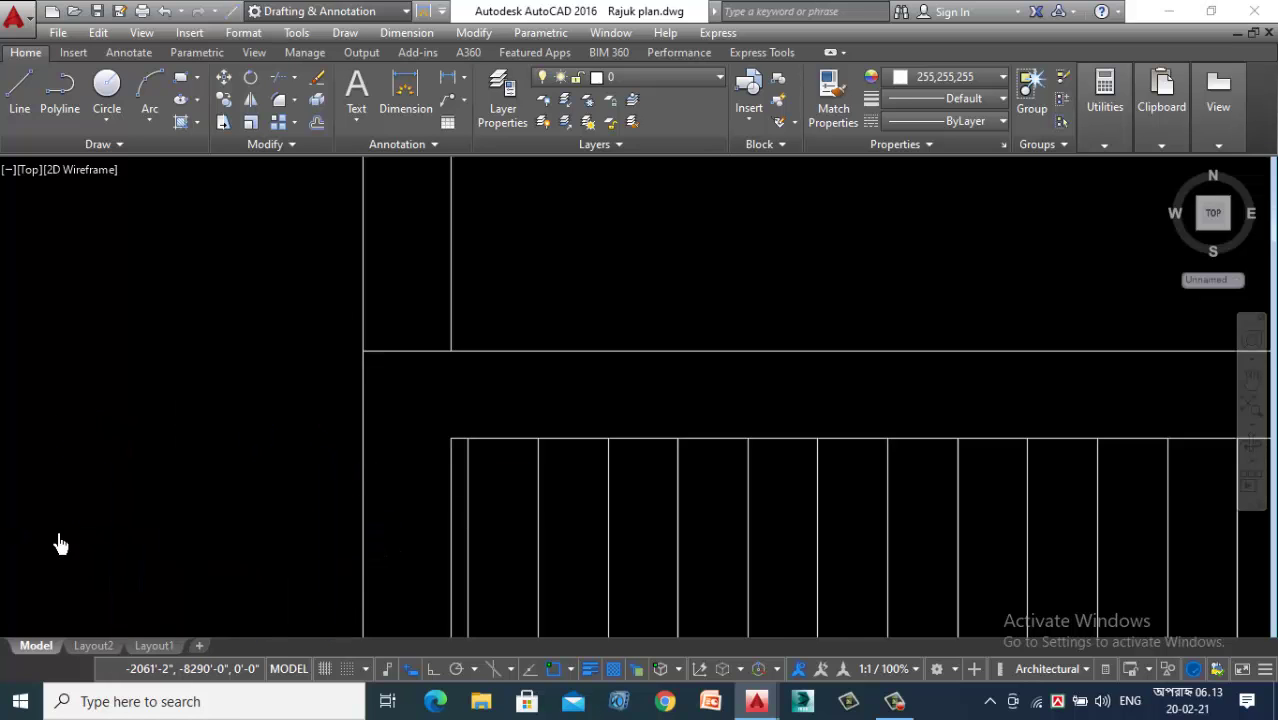
scroll(60, 543, "down", 5)
scroll(171, 545, "up", 4)
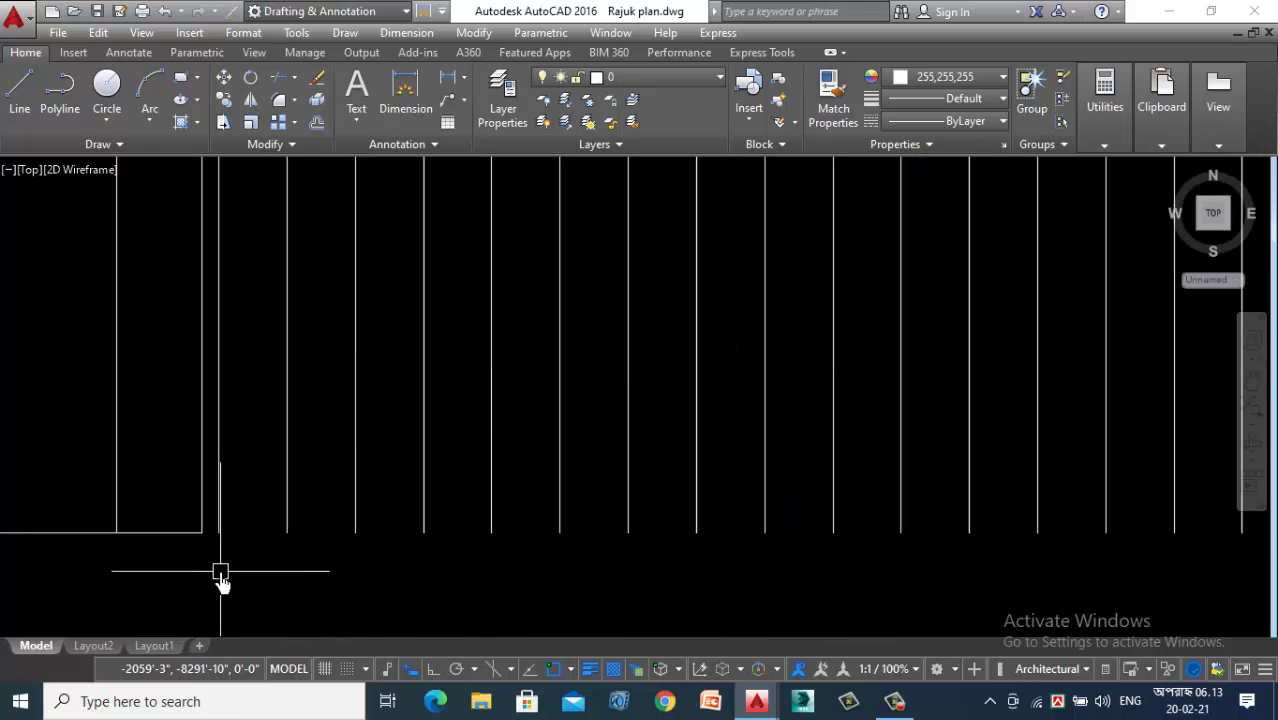
scroll(218, 558, "down", 4)
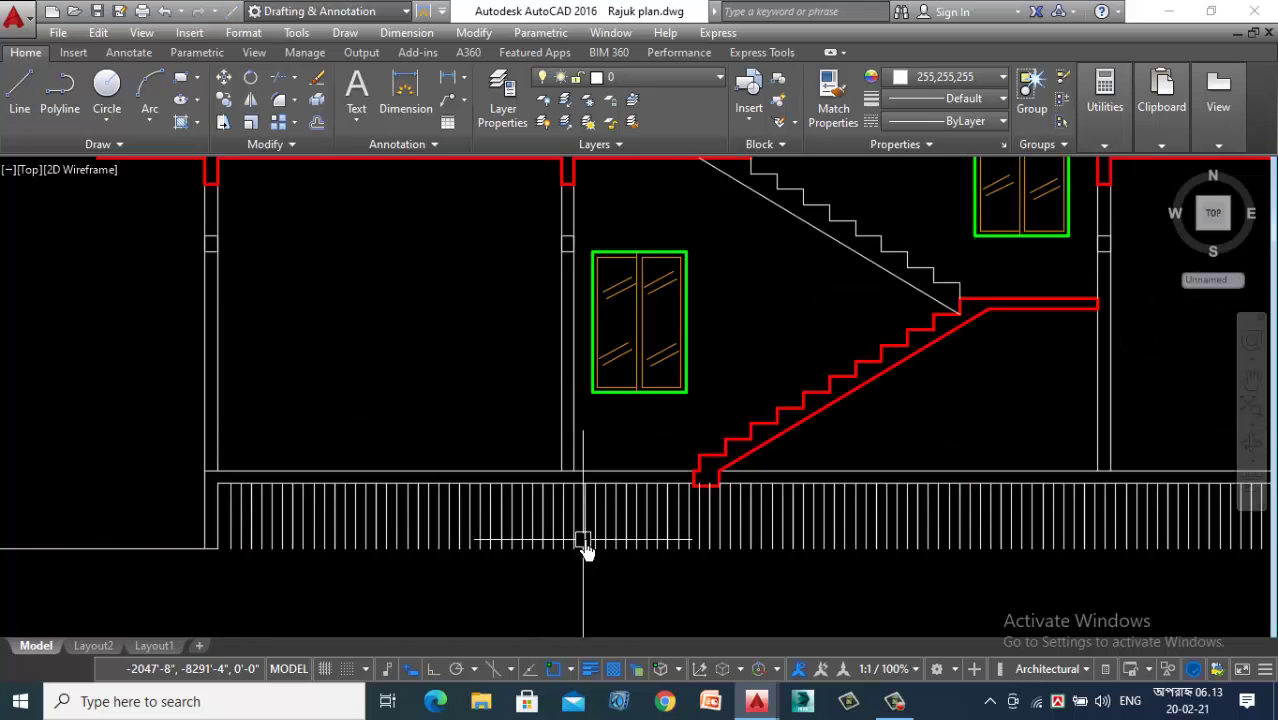
Step: Trim the vertical line ends that project into the red footing at the base of the lower stair flight
scroll(699, 465, "up", 5)
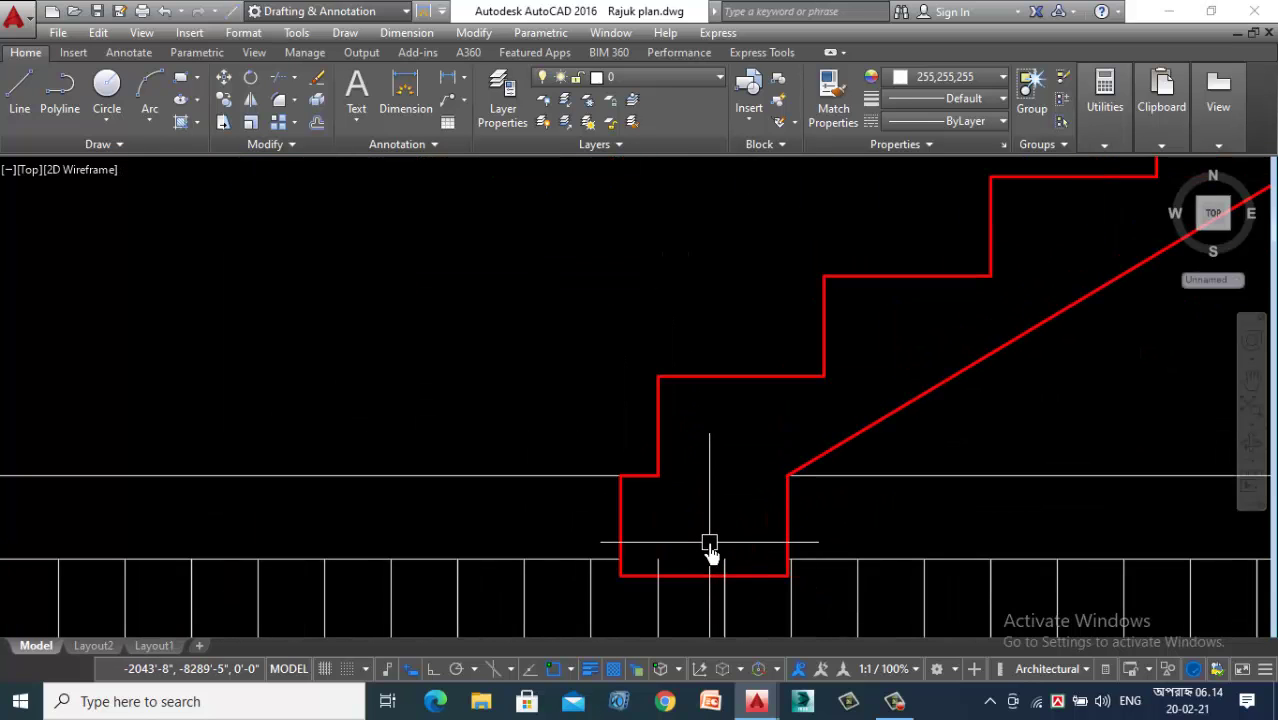
key("Return")
scroll(719, 554, "up", 3)
left_click(747, 523)
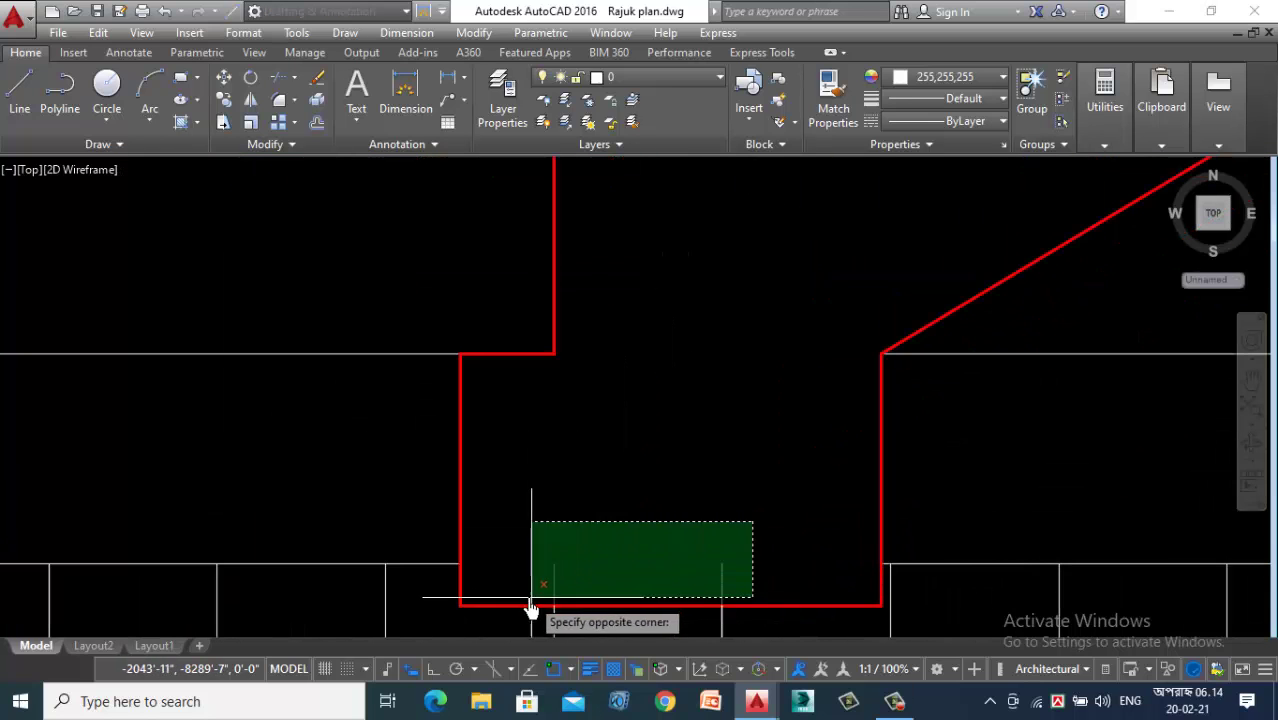
left_click(536, 598)
scroll(719, 559, "down", 5)
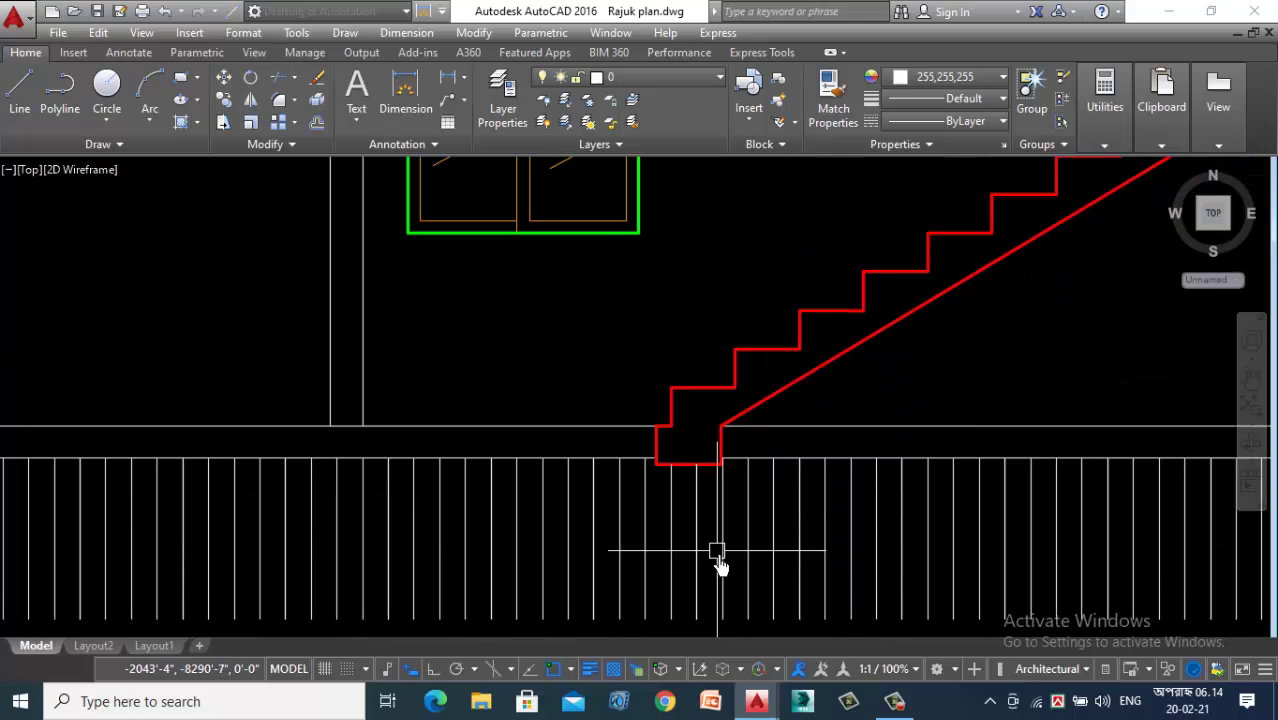
Step: Match the red slab line's properties onto the small lintel outline in the outer wall below the beam
scroll(724, 557, "down", 4)
scroll(613, 497, "up", 3)
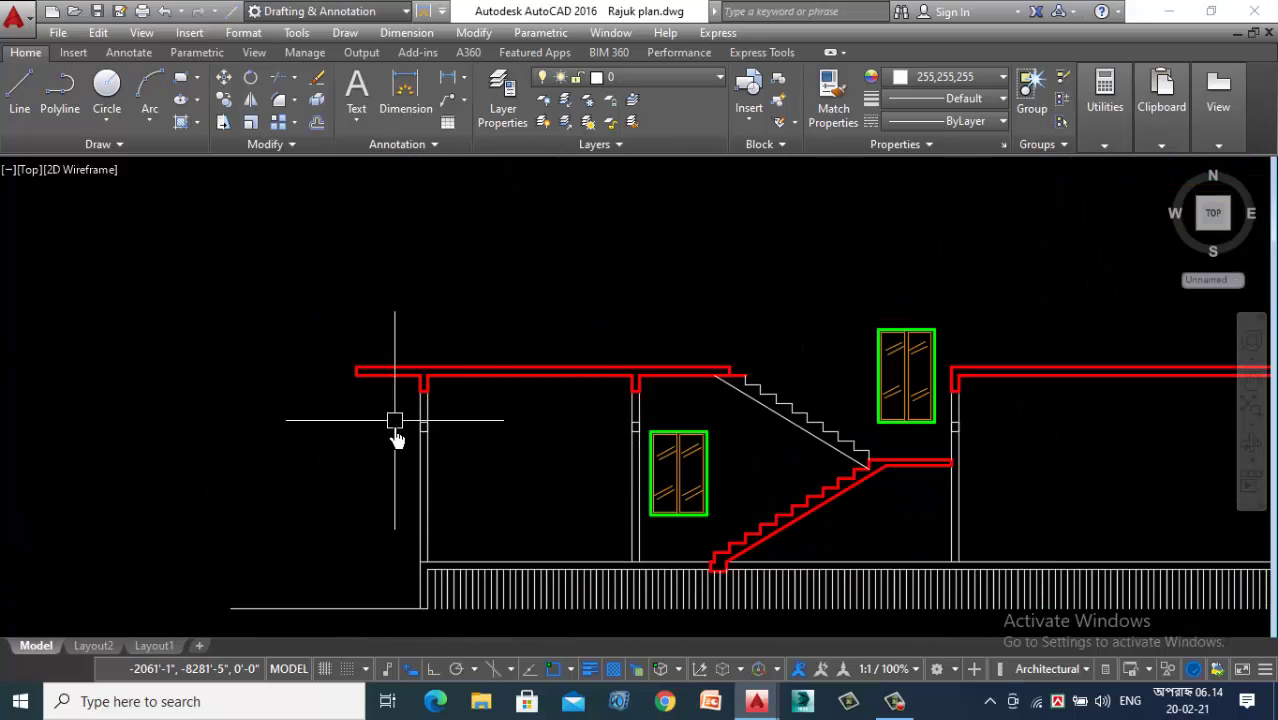
type("ma")
key("Return")
scroll(419, 391, "up", 5)
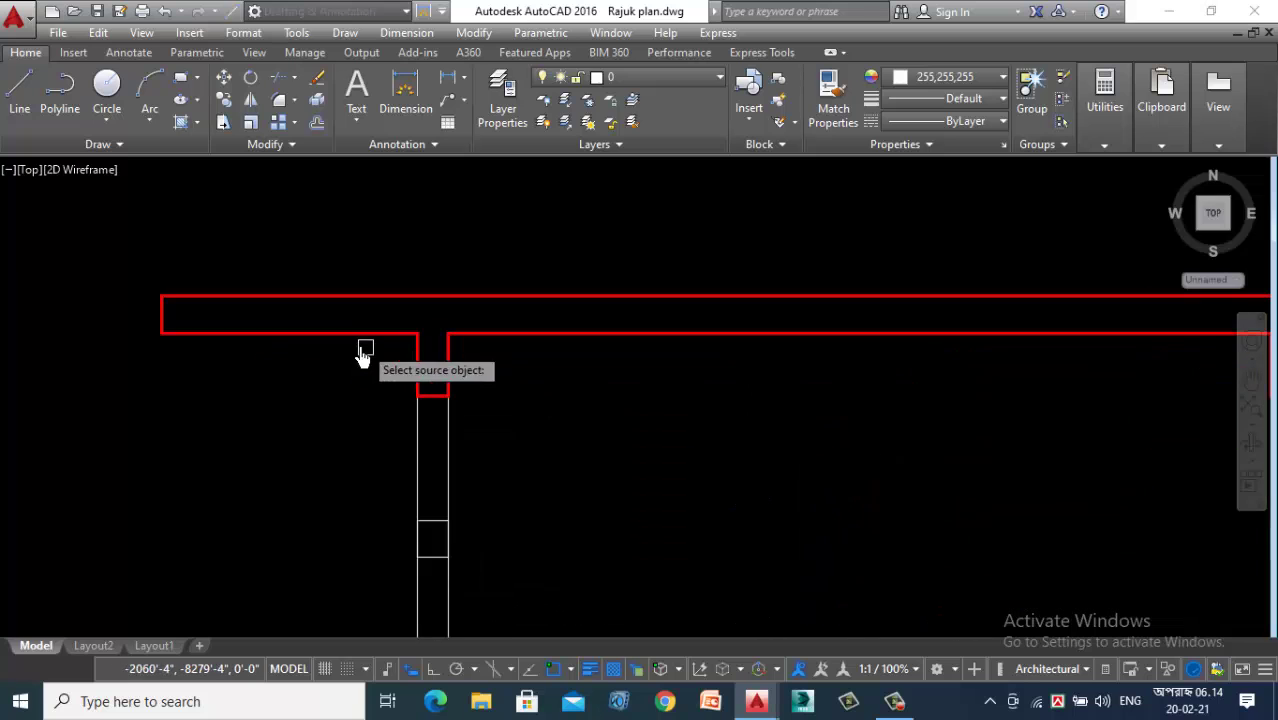
left_click(363, 334)
scroll(450, 604, "up", 5)
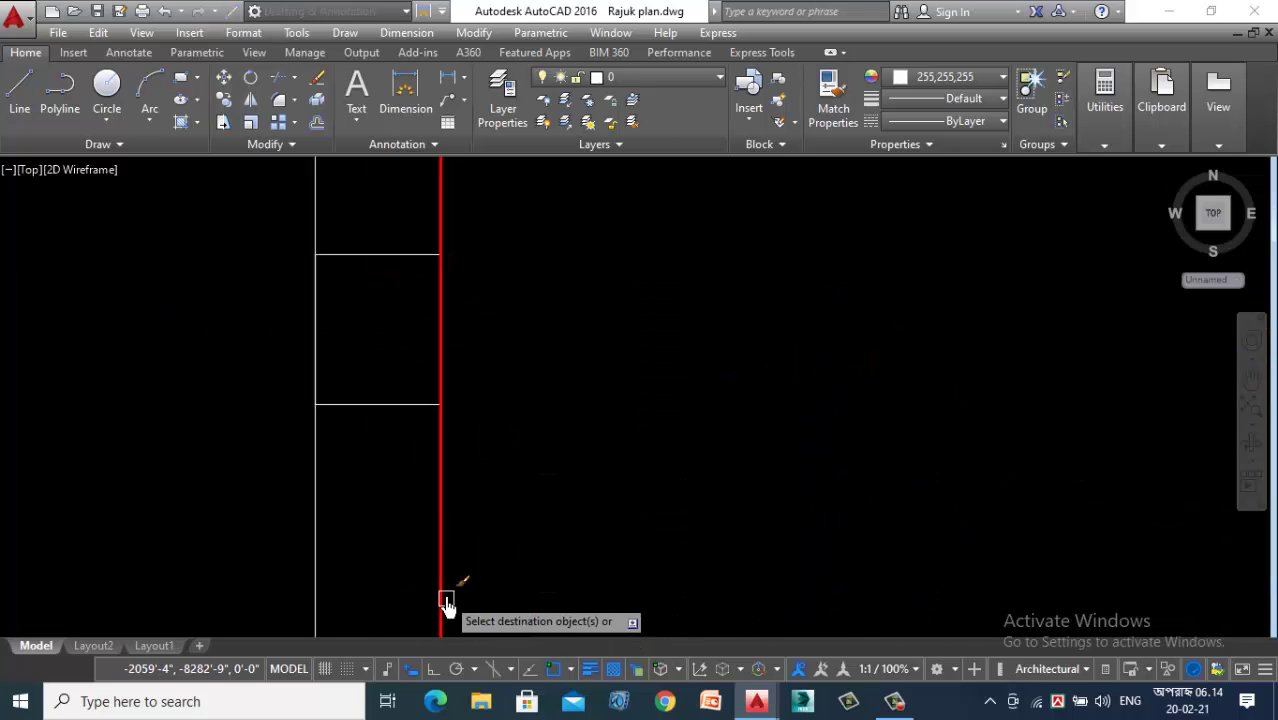
left_click(371, 261)
scroll(295, 388, "down", 4)
scroll(200, 380, "down", 4)
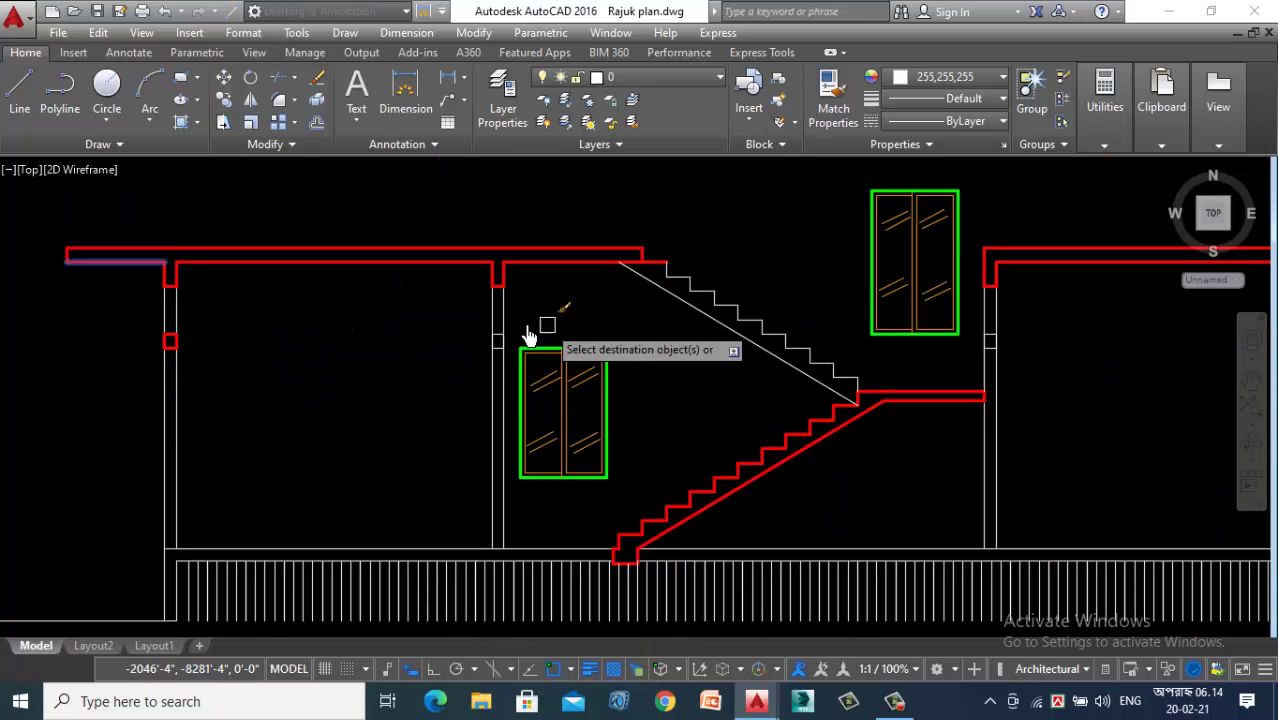
Step: Match the red line properties onto the lintel outlines in the inner wall, the wall beside the landing and the far outer wall
scroll(500, 340, "up", 6)
scroll(254, 402, "down", 5)
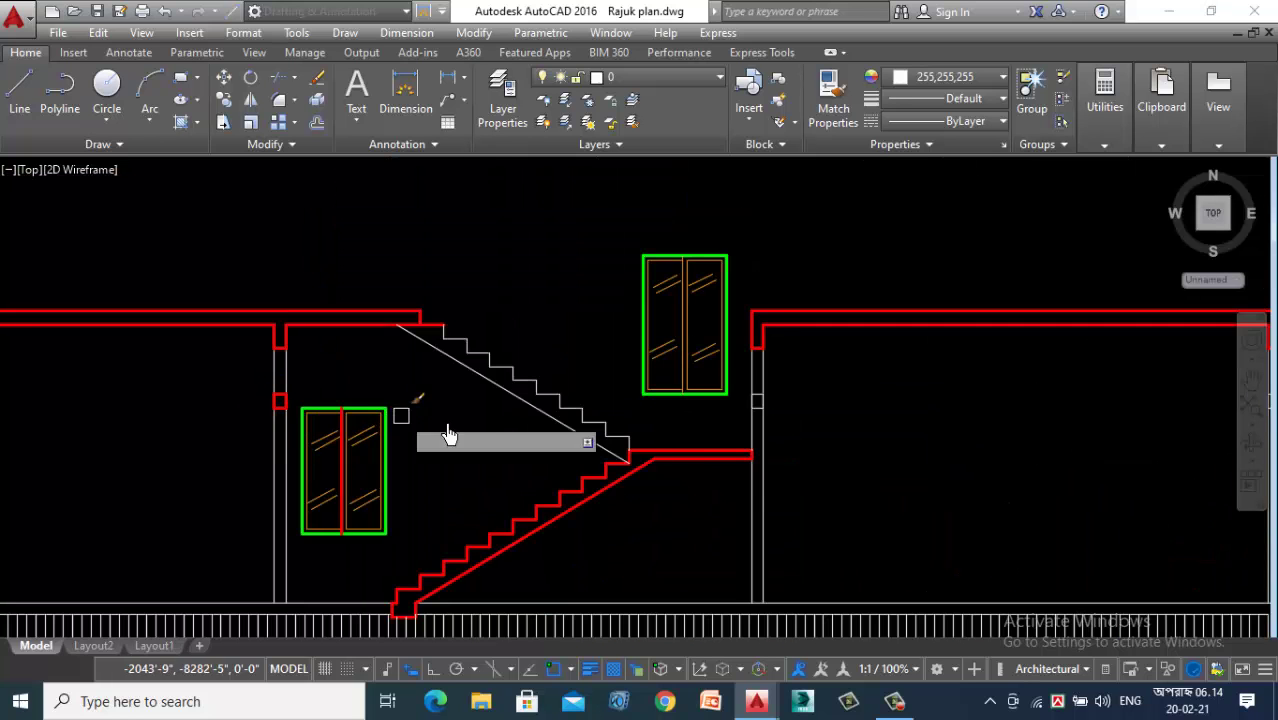
scroll(762, 400, "up", 6)
left_click(705, 393)
scroll(528, 451, "down", 5)
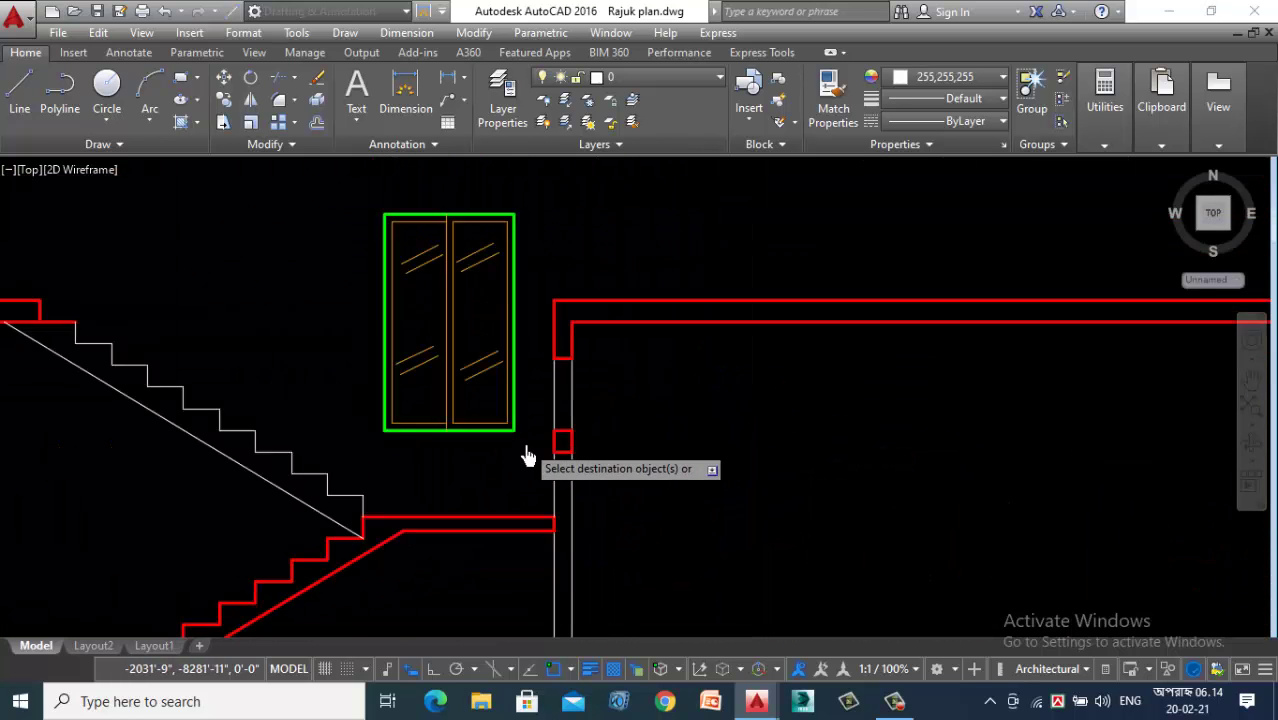
scroll(1010, 462, "up", 6)
left_click(800, 433)
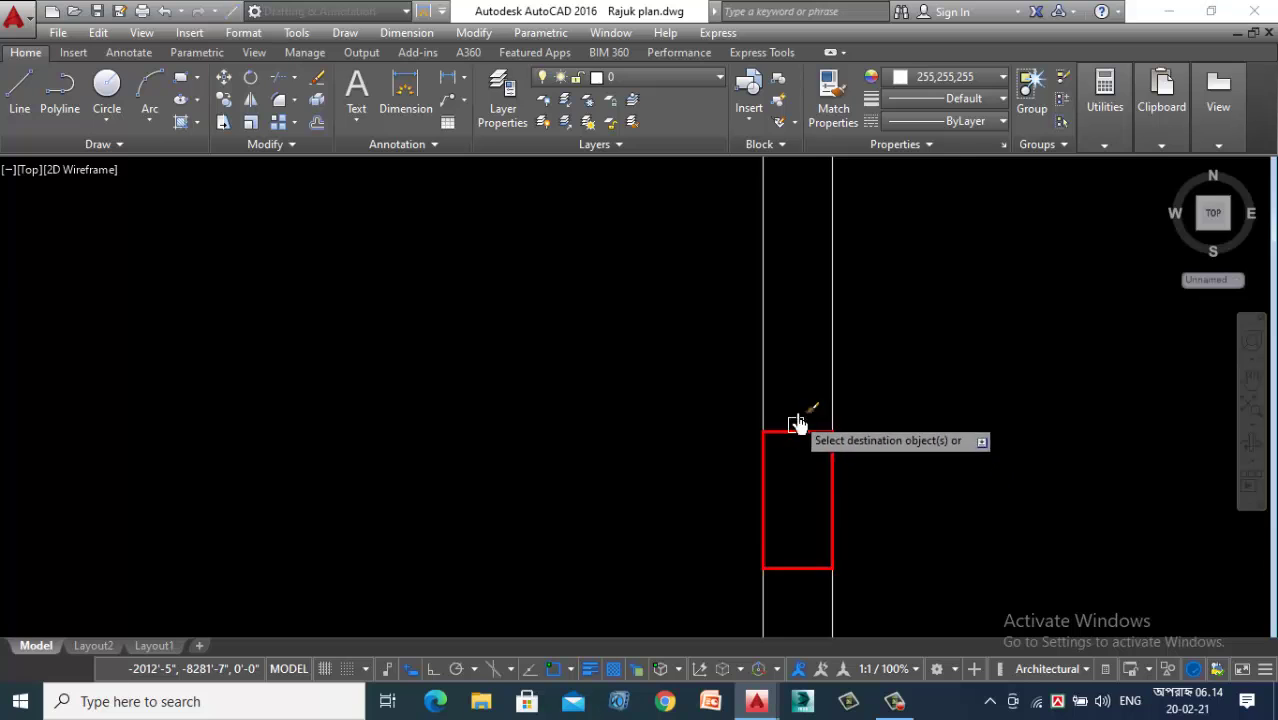
scroll(950, 362, "down", 5)
scroll(803, 430, "down", 5)
scroll(651, 505, "up", 3)
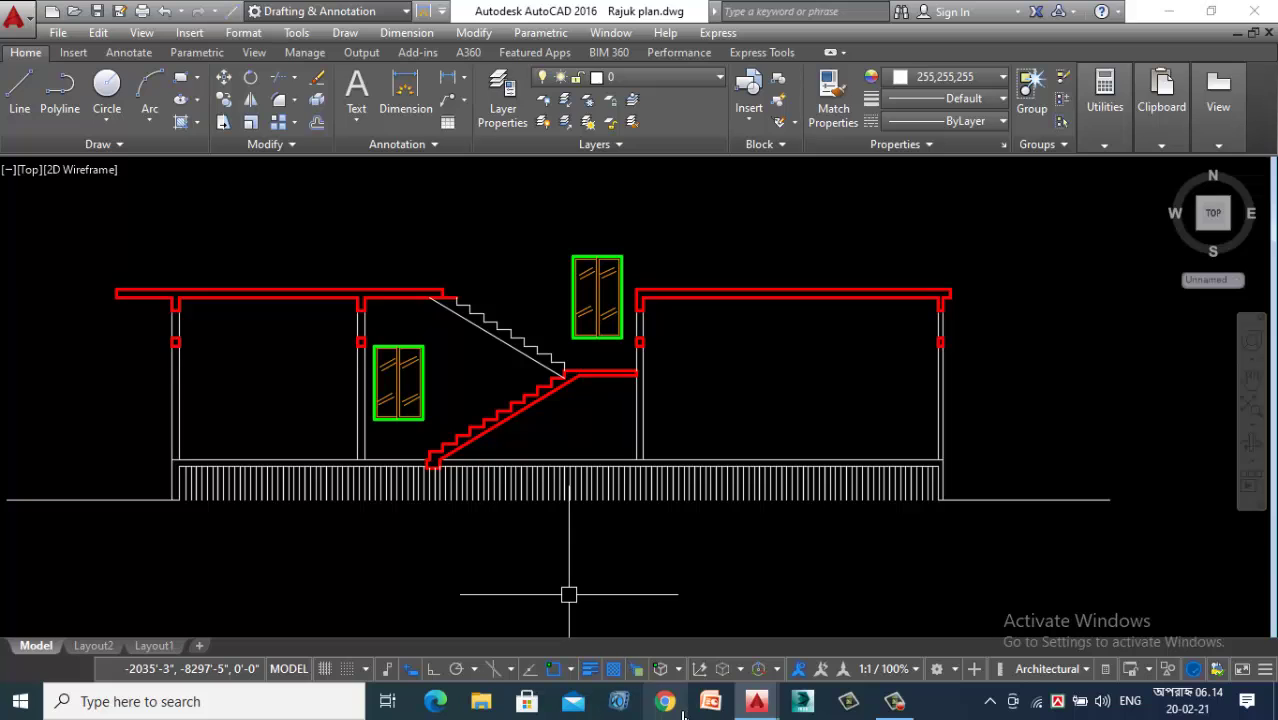
left_click(891, 700)
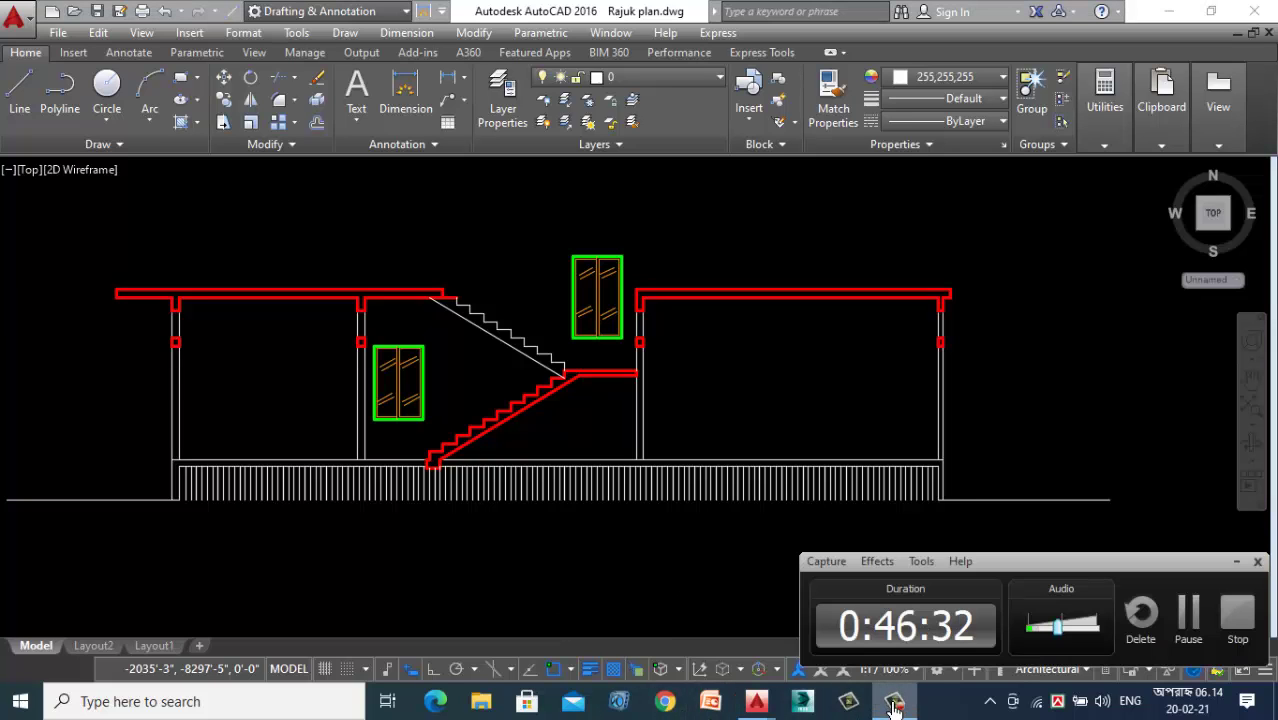
left_click(1238, 564)
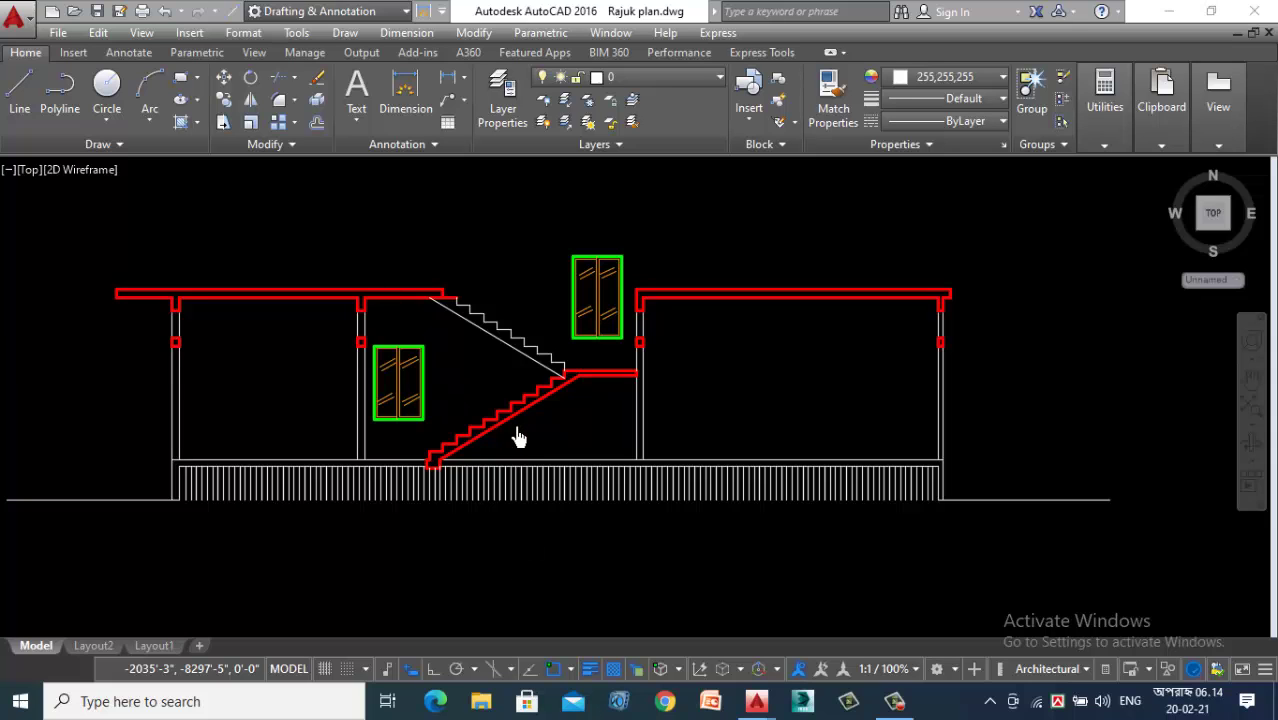
Step: Hatch the lower stair flight and its landing with the AR-CONC concrete pattern
scroll(501, 425, "up", 4)
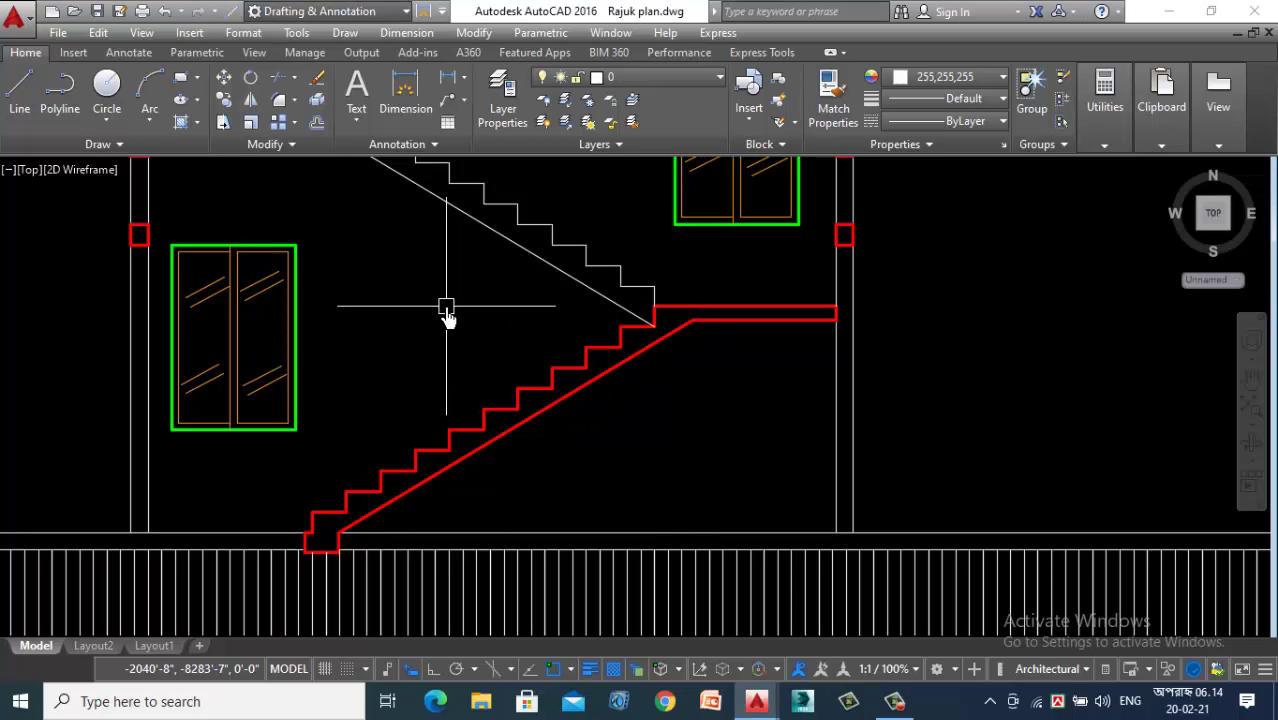
key("Return")
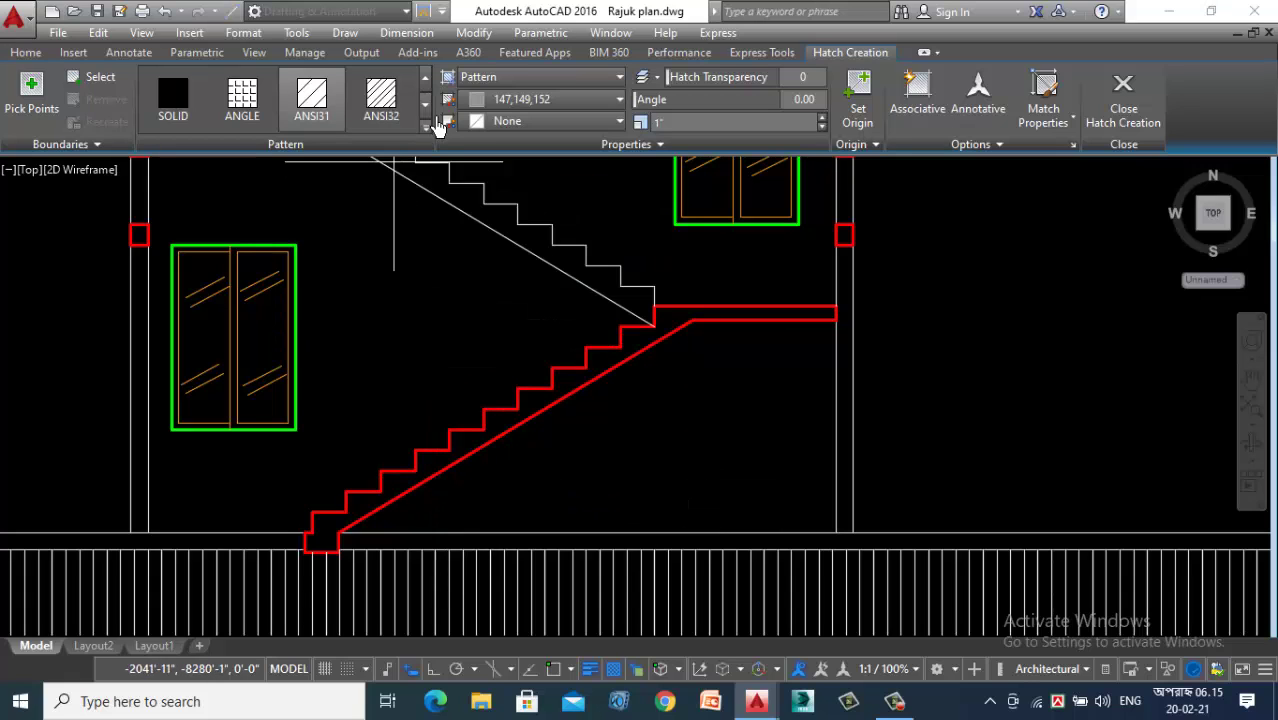
left_click(426, 134)
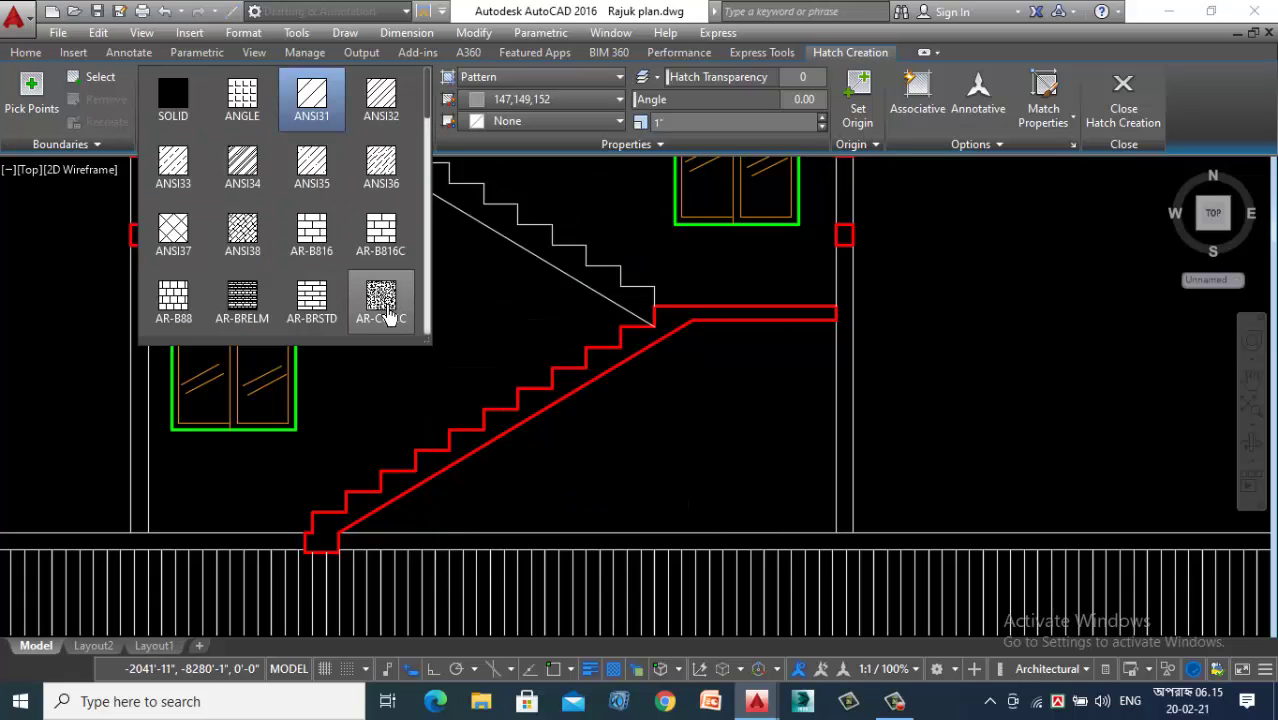
left_click(385, 307)
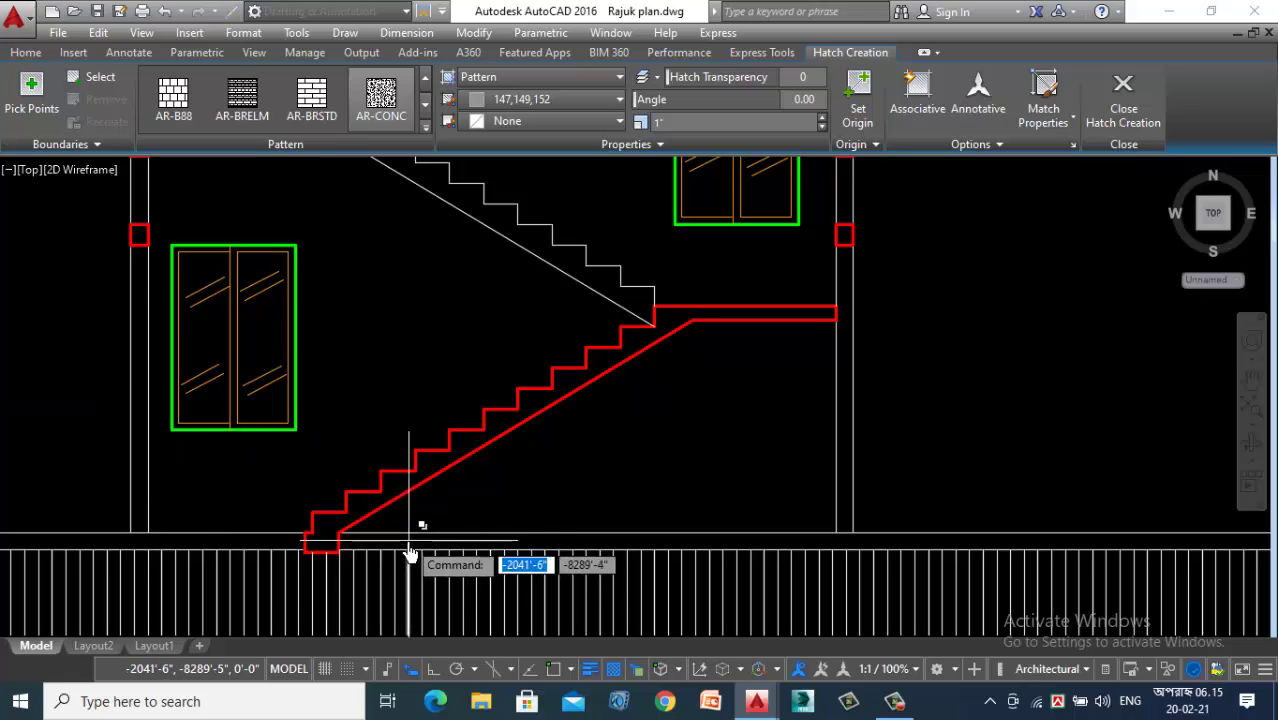
scroll(325, 522, "up", 2)
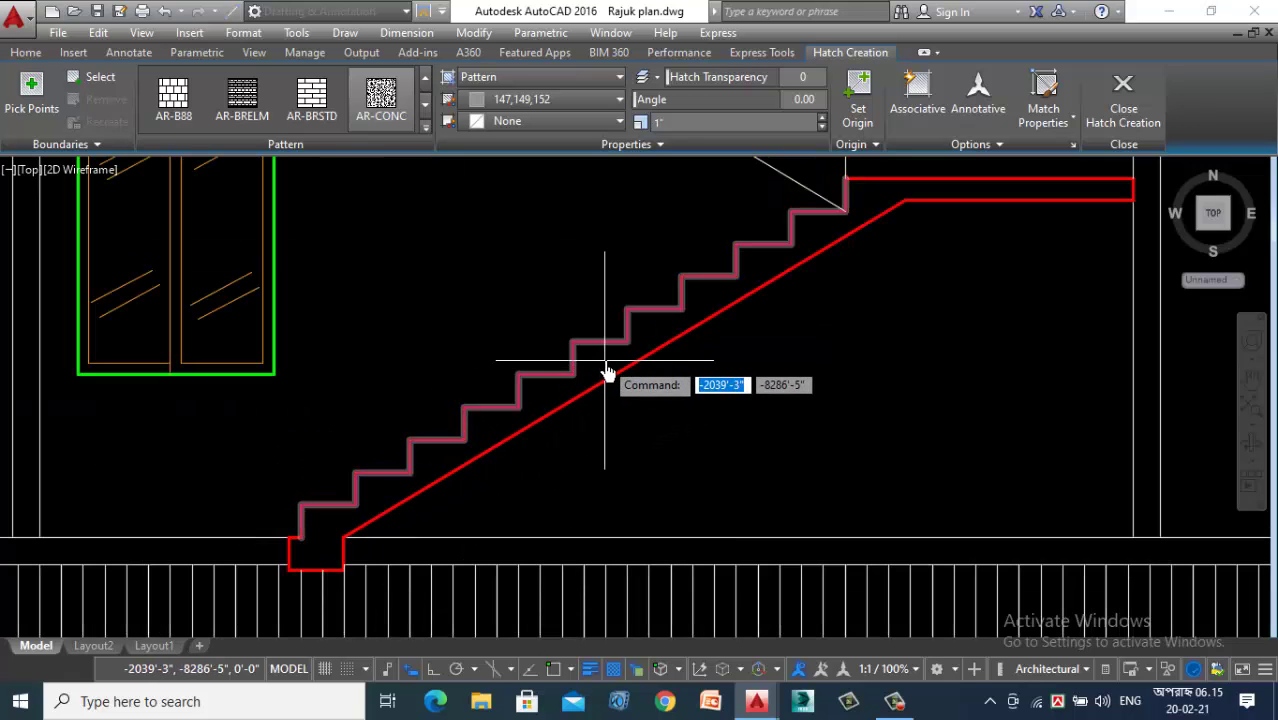
scroll(600, 395, "down", 3)
scroll(698, 333, "up", 3)
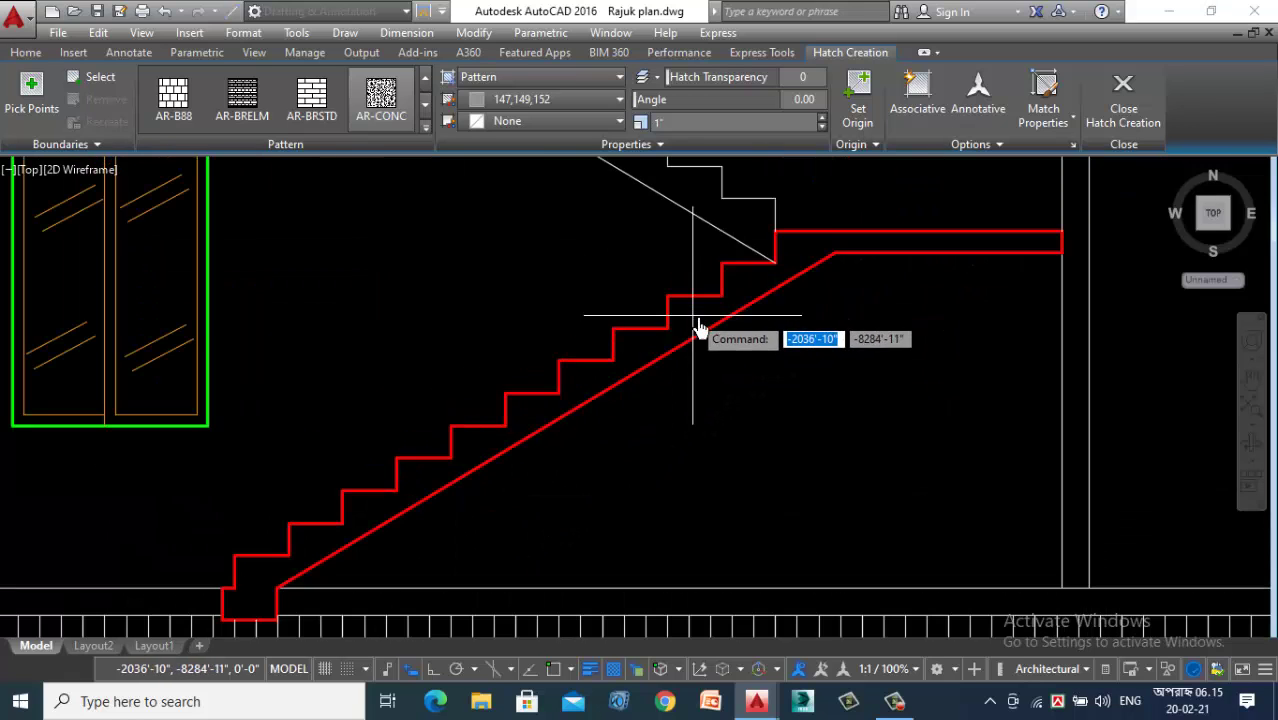
scroll(795, 265, "up", 2)
left_click(800, 265)
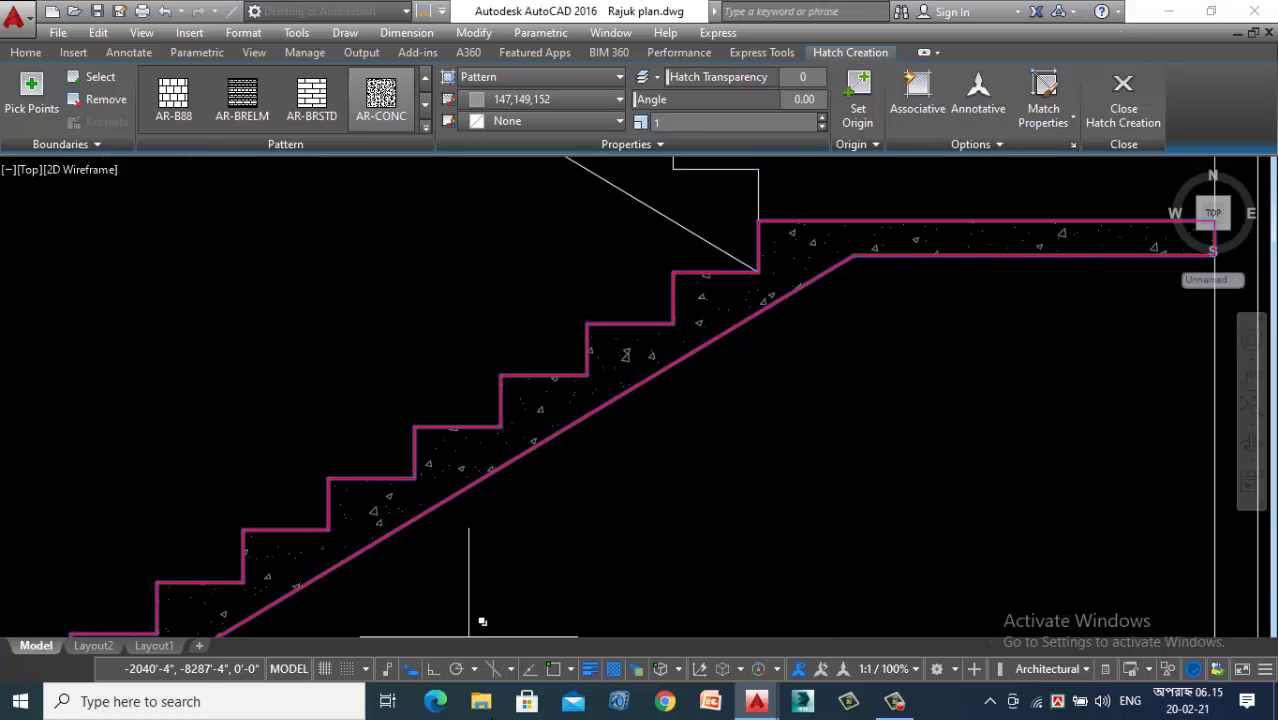
Step: Add AR-CONC hatch to the roof slab and beams before the upper stair flight and to the two lintels beneath them
scroll(742, 442, "down", 4)
scroll(106, 270, "up", 4)
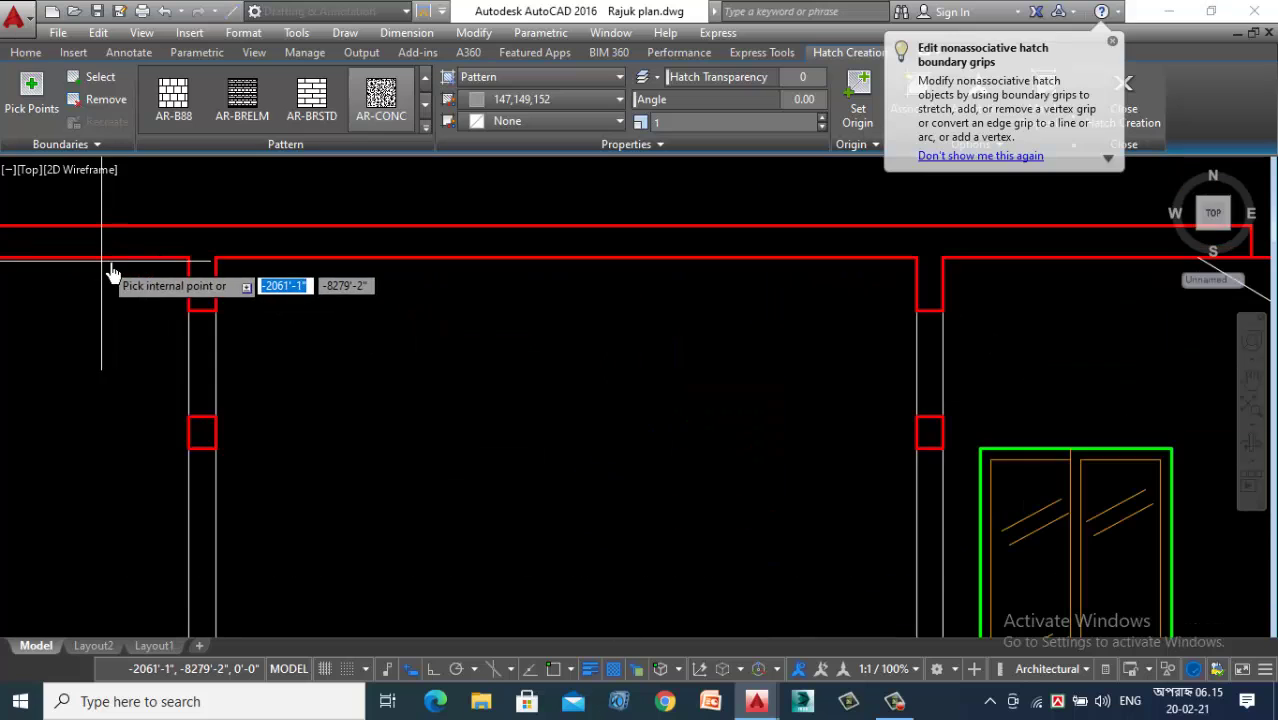
scroll(205, 265, "down", 2)
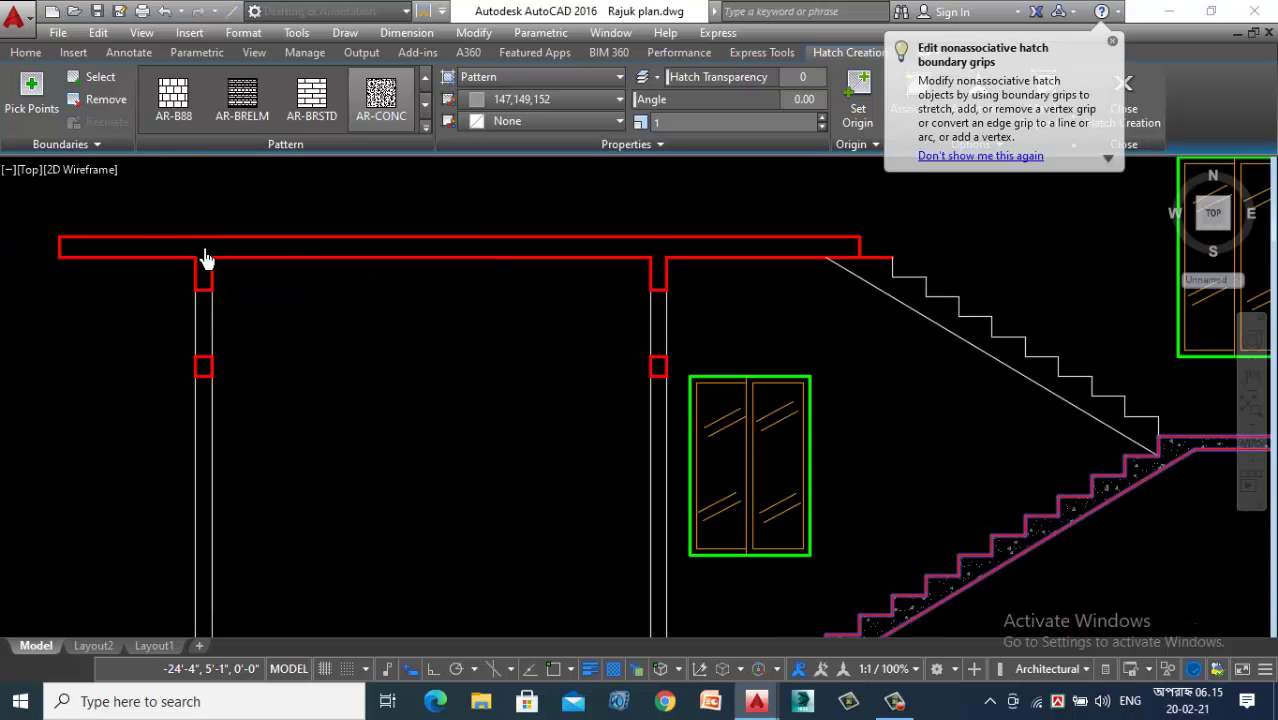
left_click(205, 257)
scroll(181, 387, "up", 4)
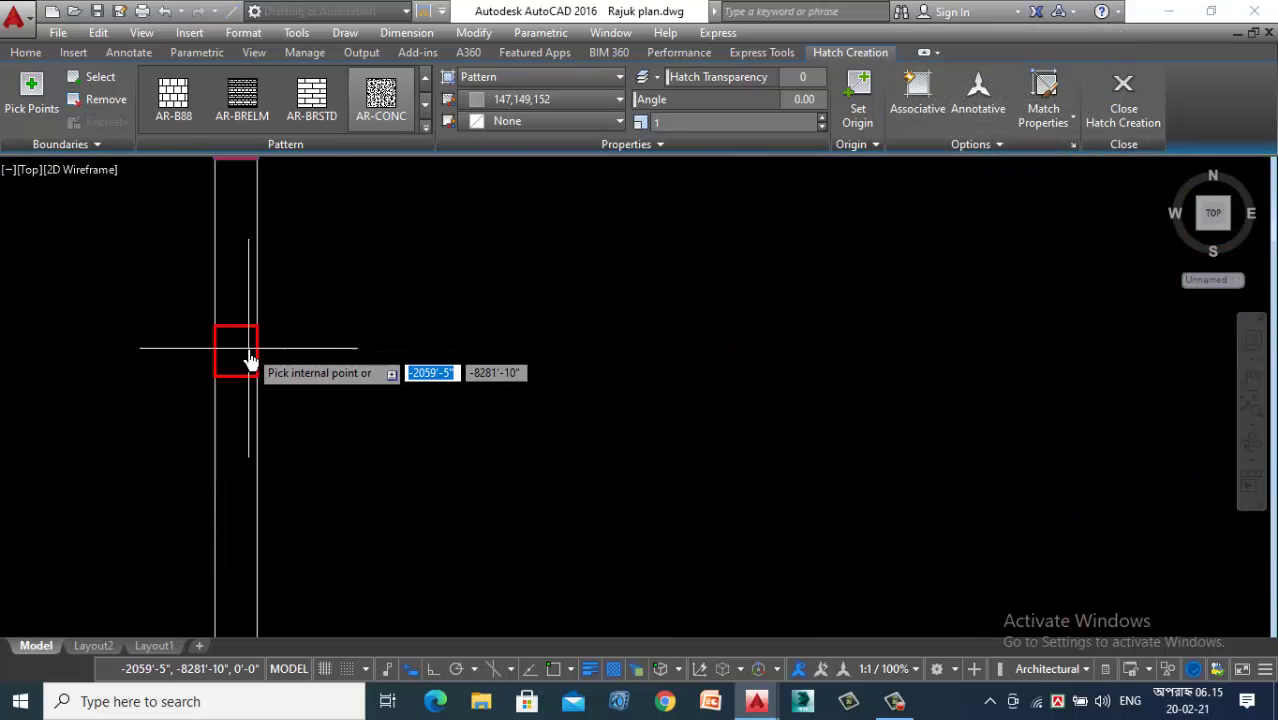
scroll(234, 356, "down", 4)
scroll(640, 385, "up", 4)
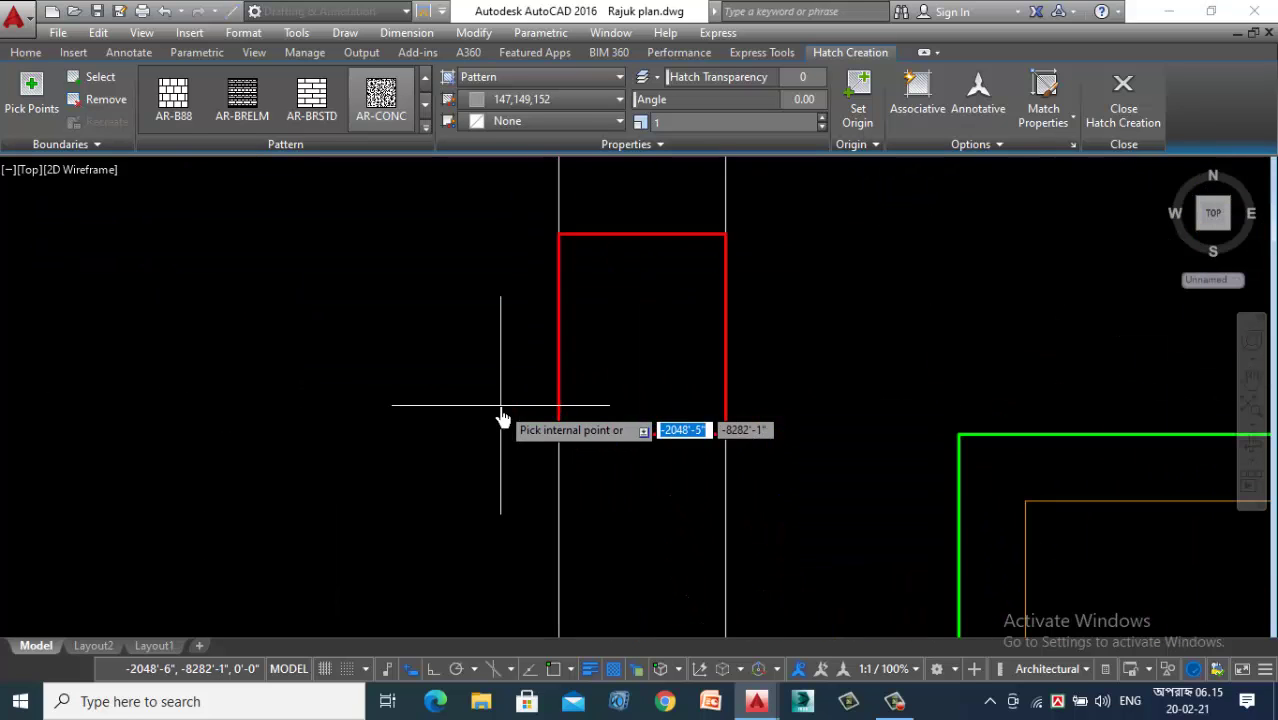
scroll(337, 442, "down", 4)
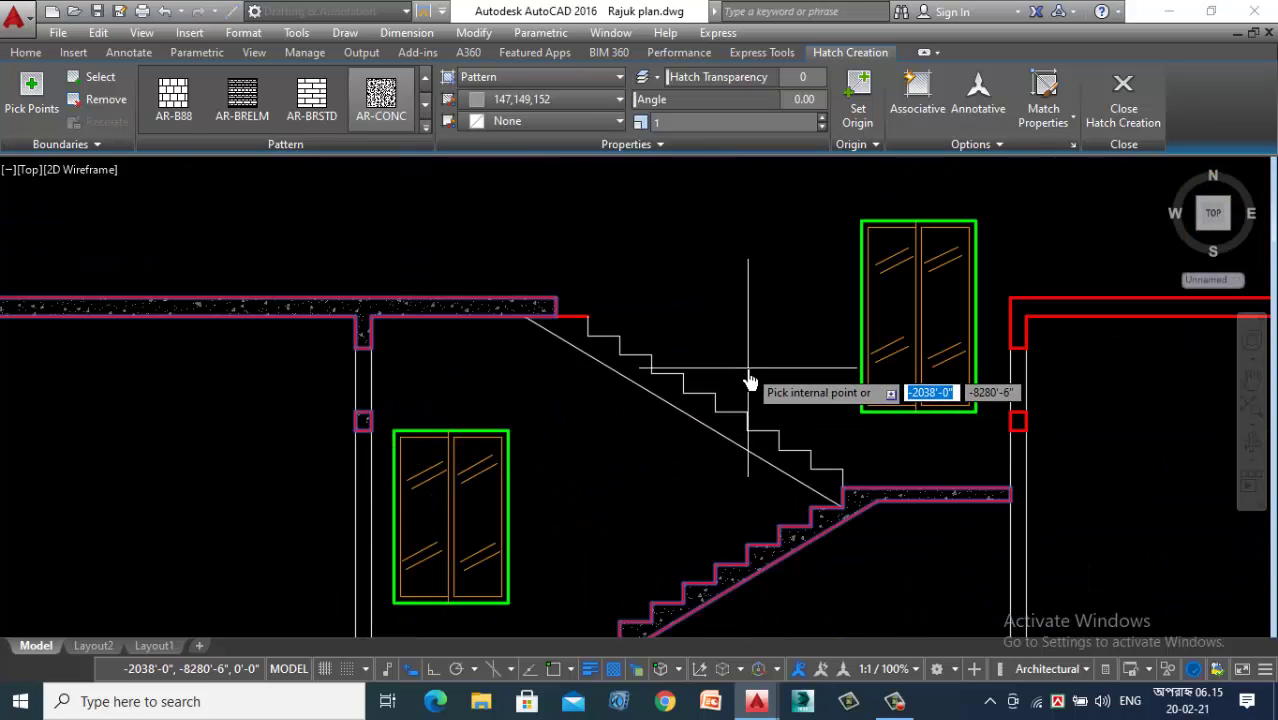
Step: Add AR-CONC hatch to the roof slab and beams beyond the stair and to the lintels in the two walls supporting it
scroll(471, 428, "down", 2)
scroll(812, 422, "up", 5)
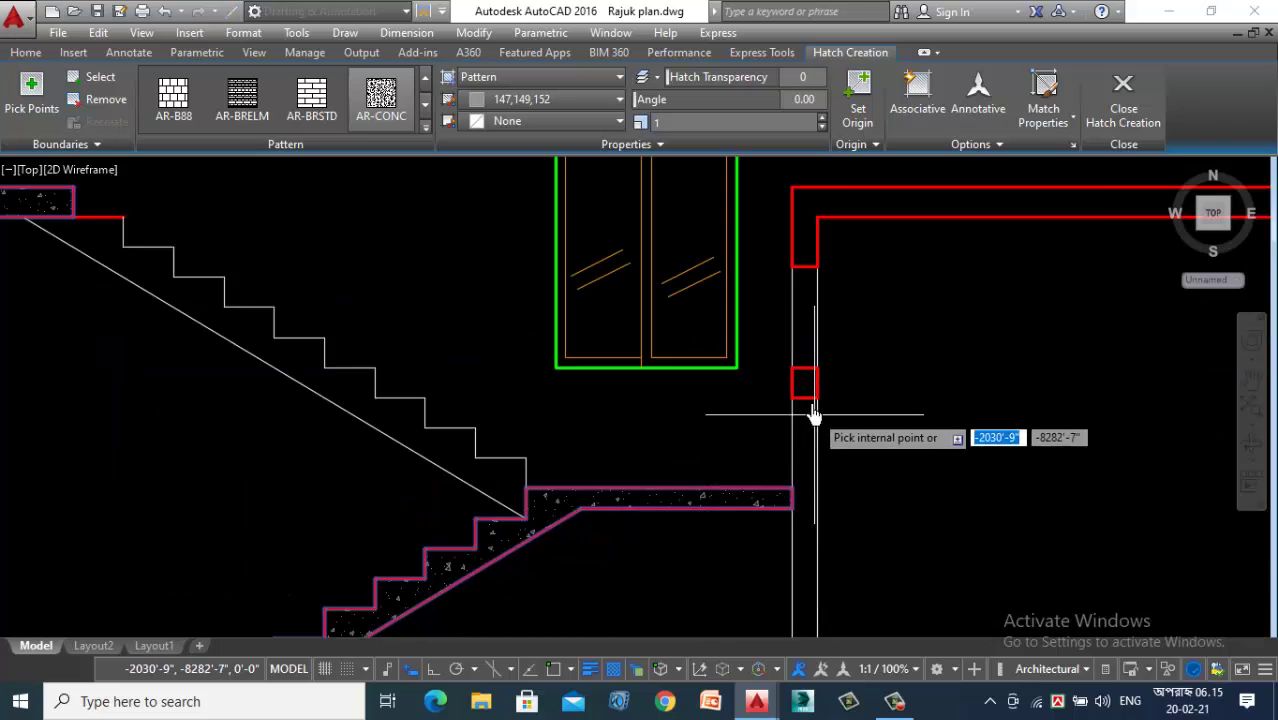
scroll(592, 482, "down", 4)
scroll(592, 482, "down", 4)
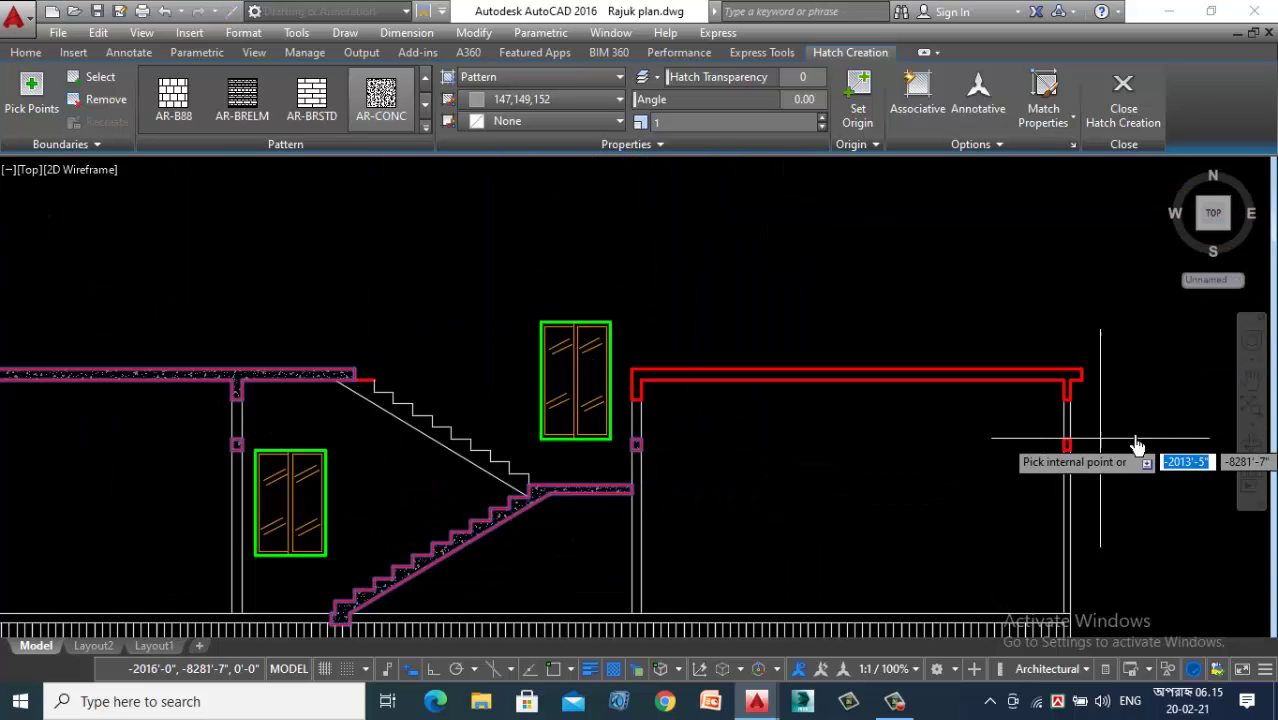
scroll(1061, 375, "up", 8)
scroll(1042, 411, "down", 2)
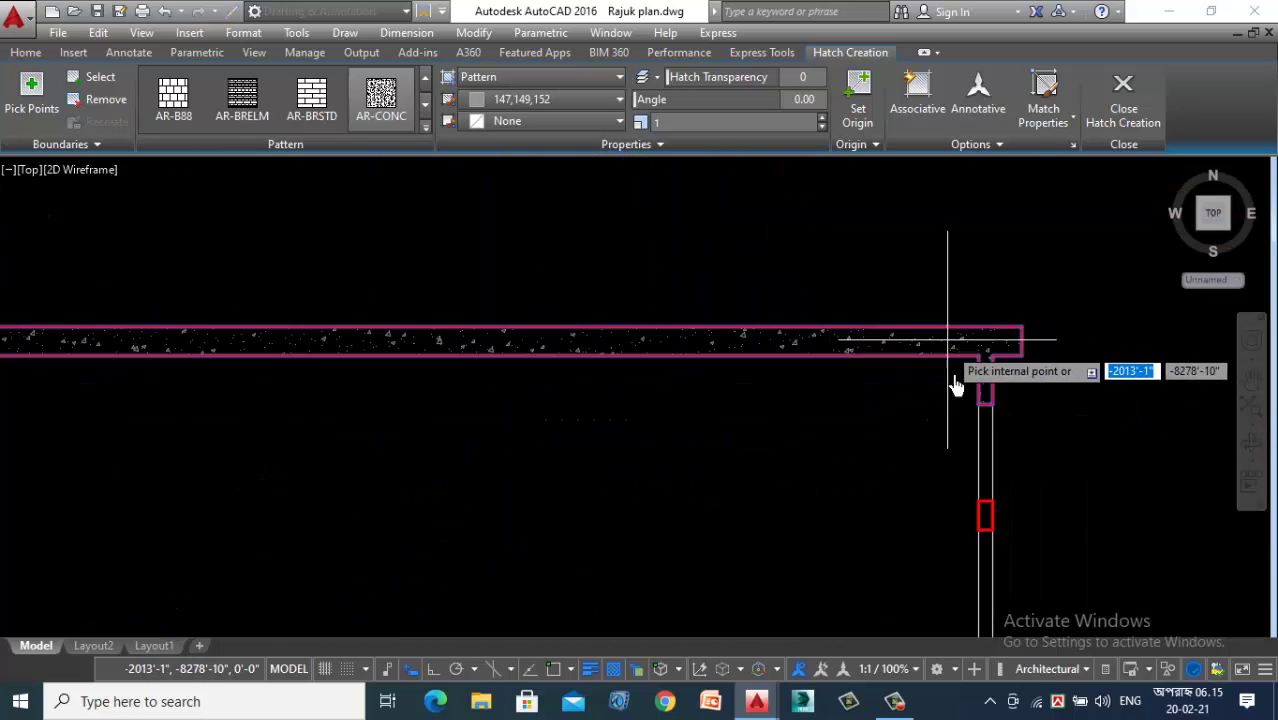
scroll(956, 380, "up", 5)
scroll(910, 300, "down", 4)
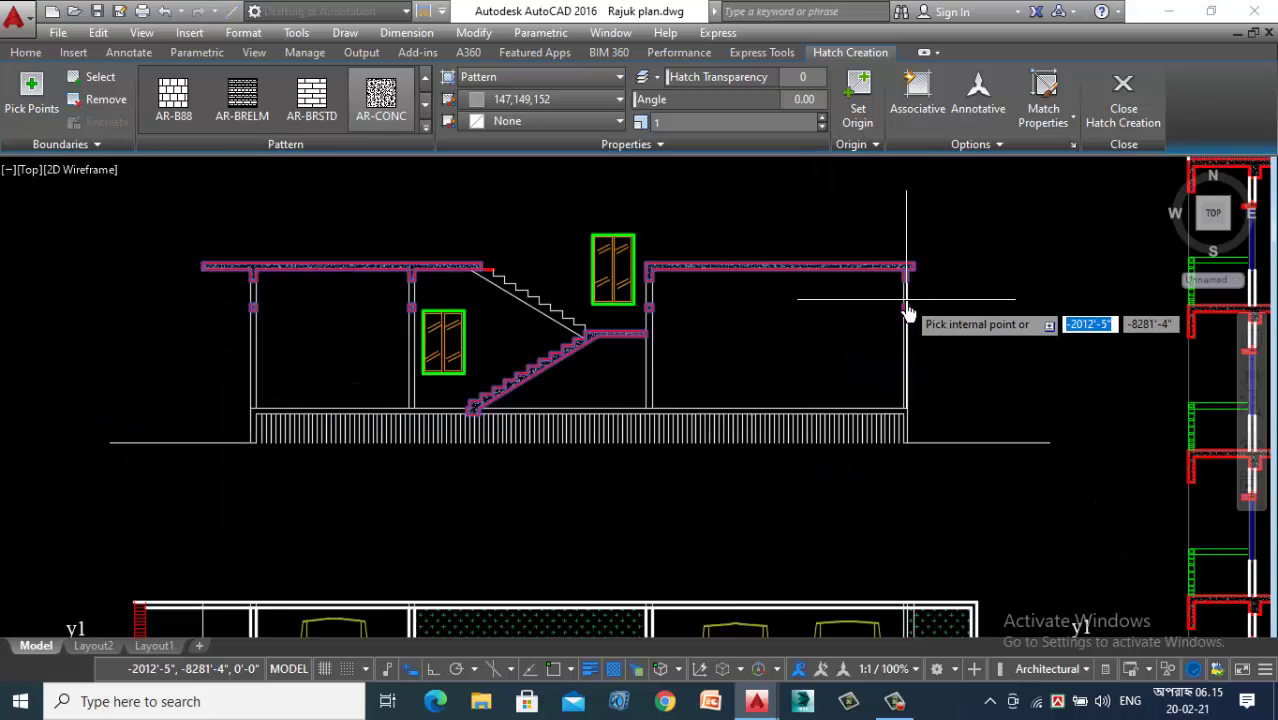
scroll(785, 400, "up", 4)
scroll(657, 323, "up", 1)
Step: Add AR-CONC hatch to the ground floor slab on both sides of the stair footing and finish the hatch
scroll(657, 323, "down", 3)
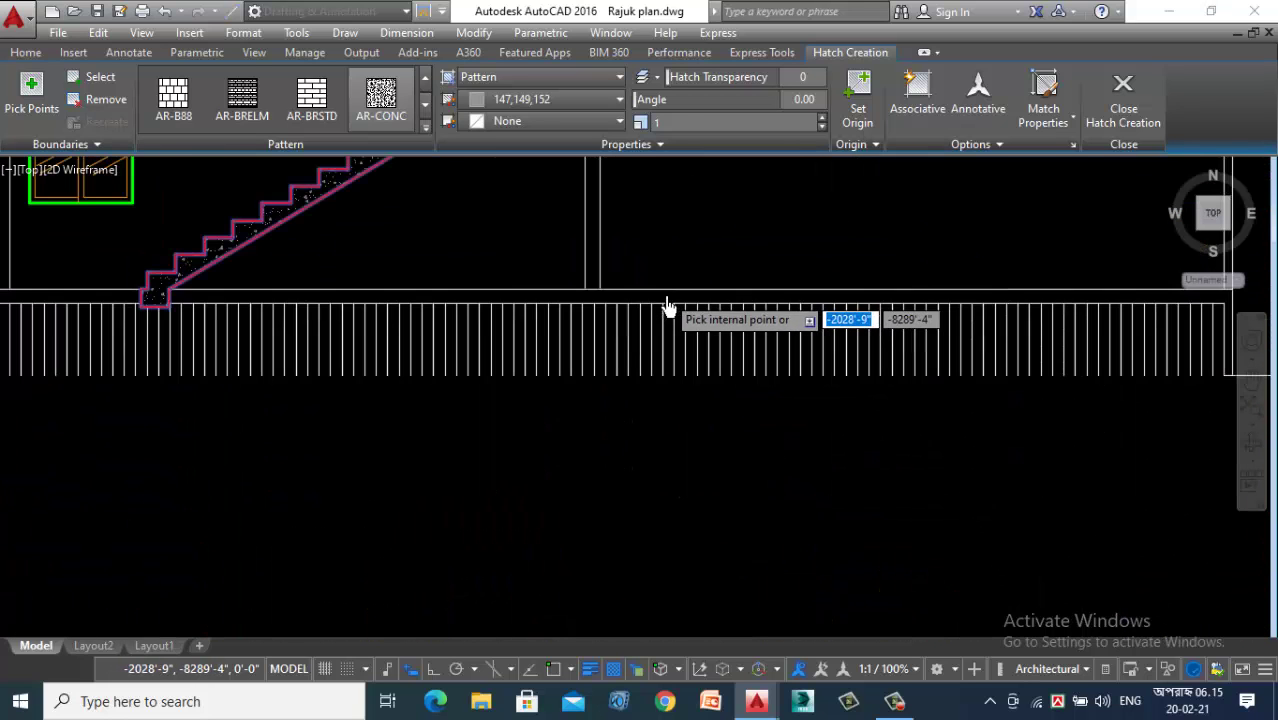
scroll(348, 294, "up", 2)
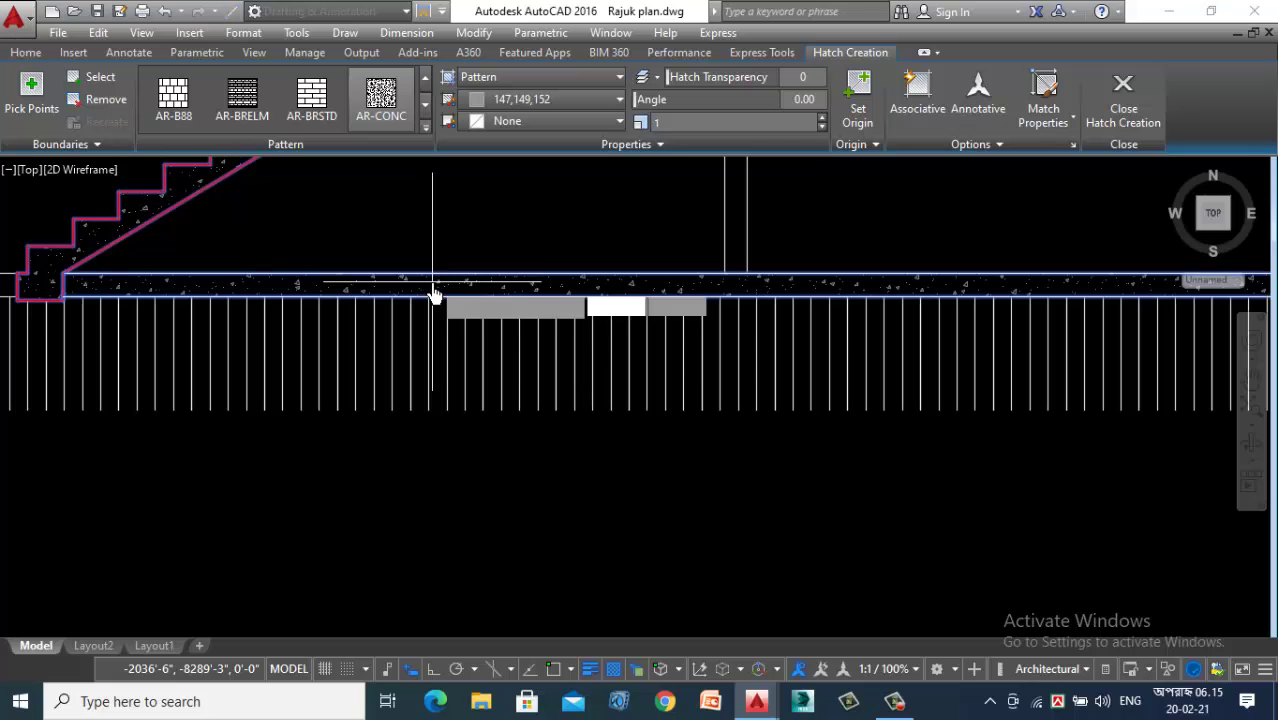
scroll(998, 462, "down", 3)
scroll(441, 398, "up", 4)
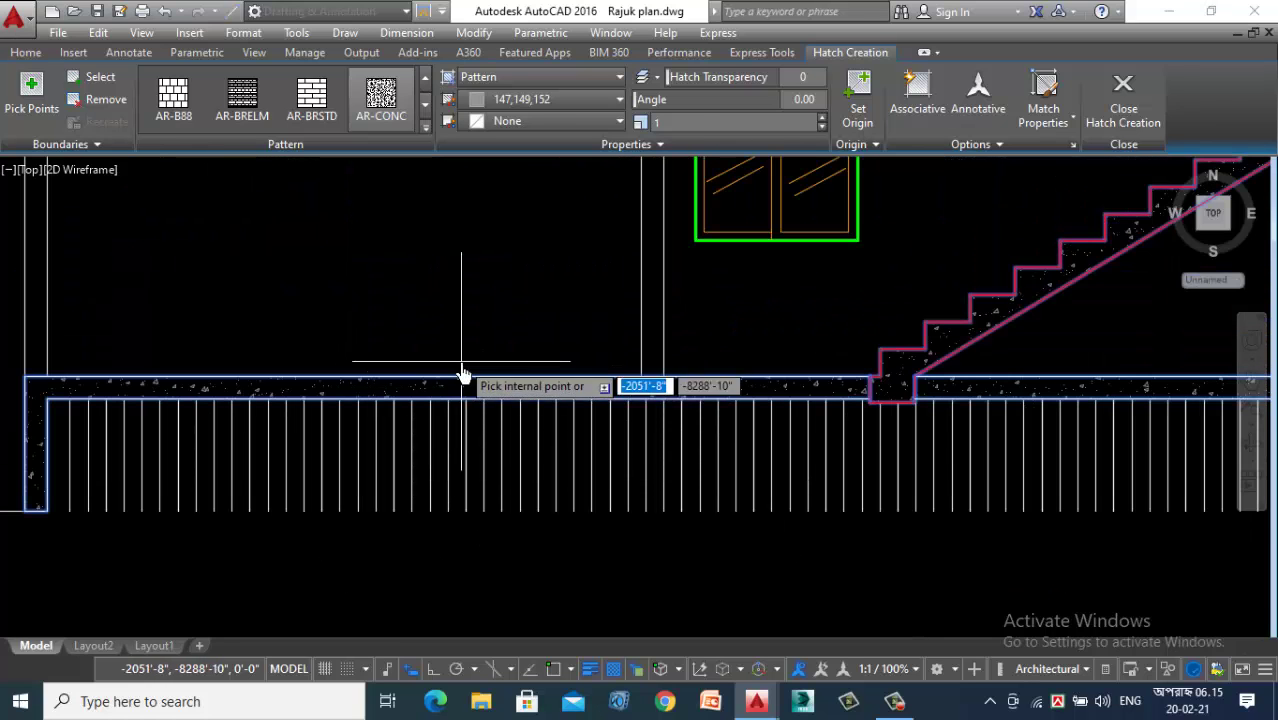
scroll(510, 512, "down", 3)
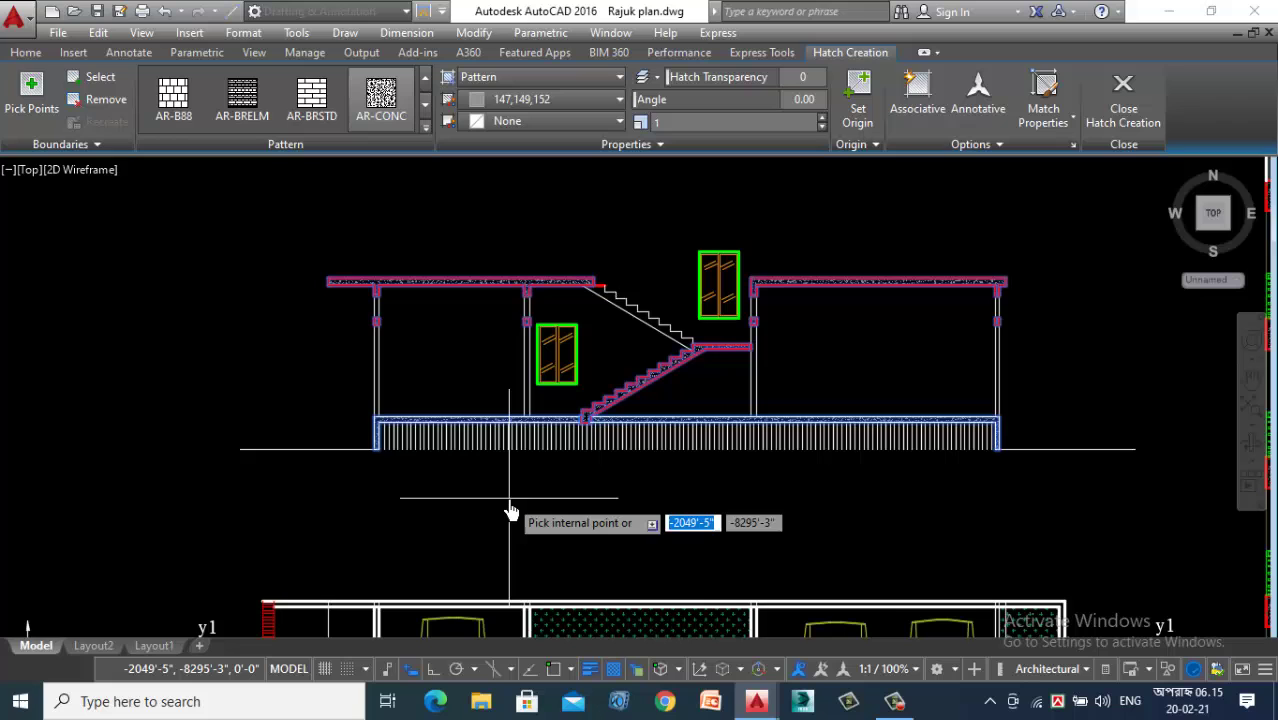
left_click(718, 540)
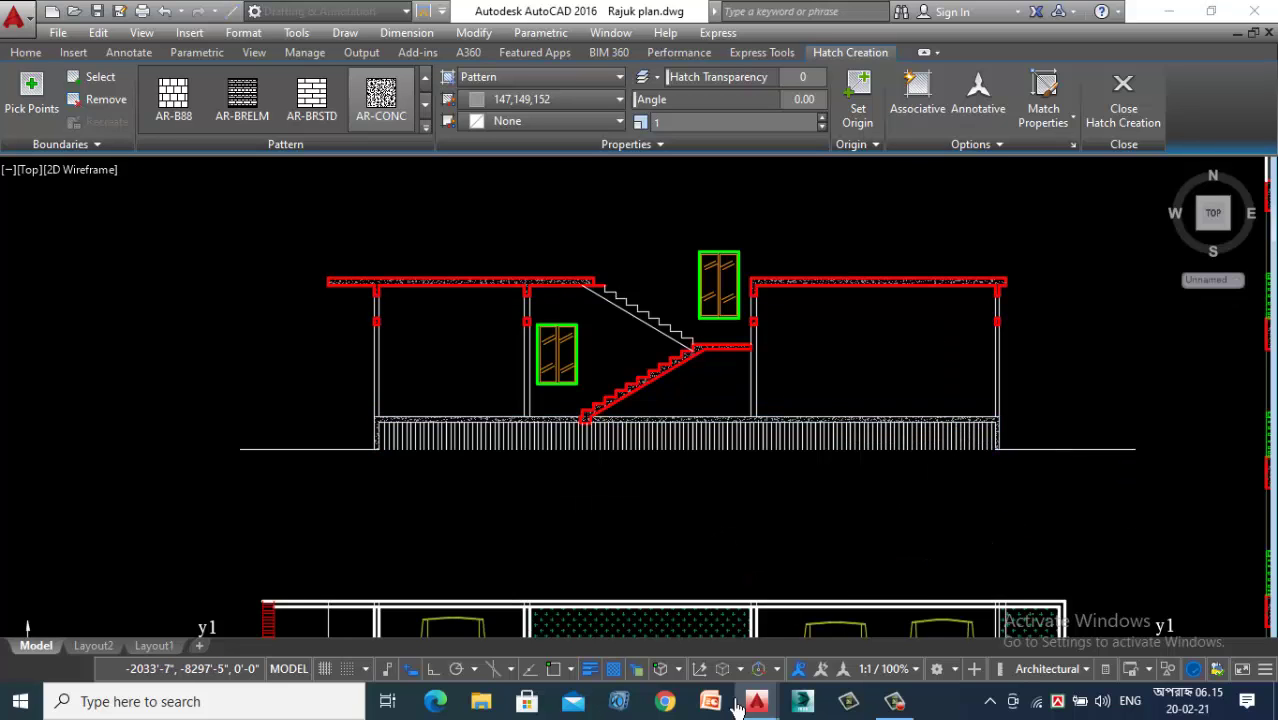
Step: Examine the hatched stair section's walls and slabs and compare them with the ground floor walls in Section Y1-Y1
scroll(386, 335, "up", 2)
left_click(398, 347)
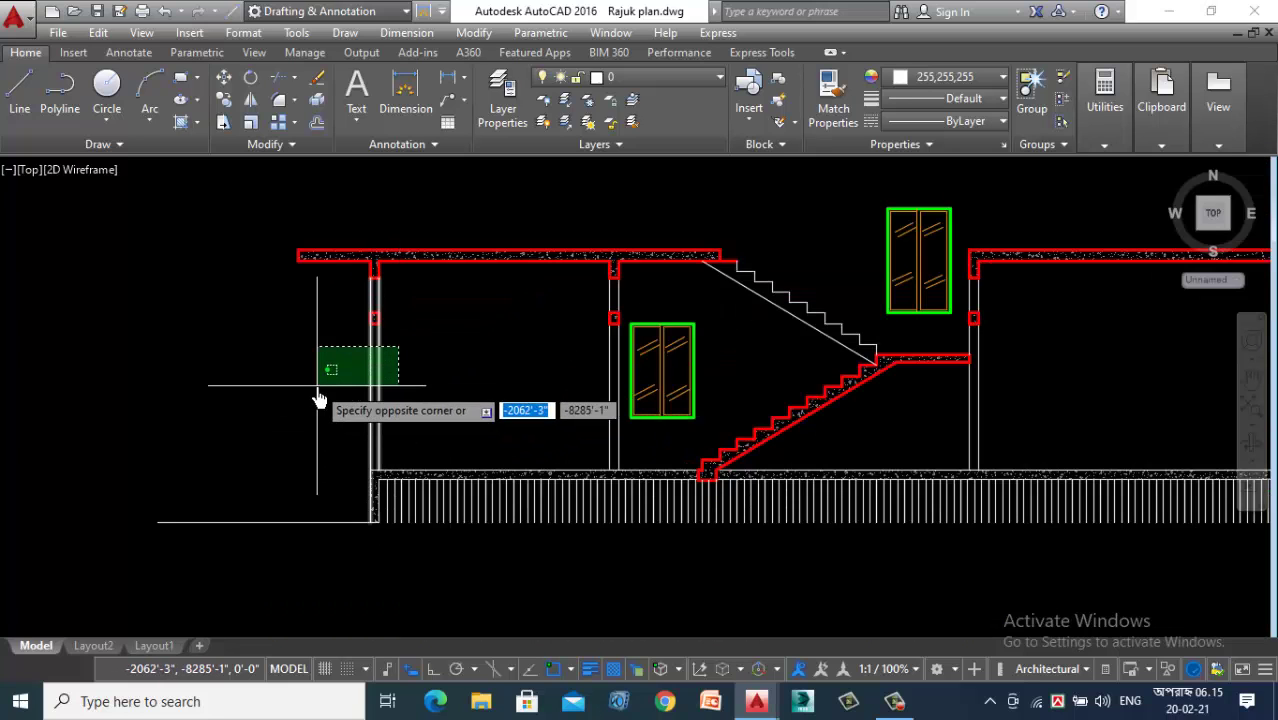
scroll(442, 365, "down", 2)
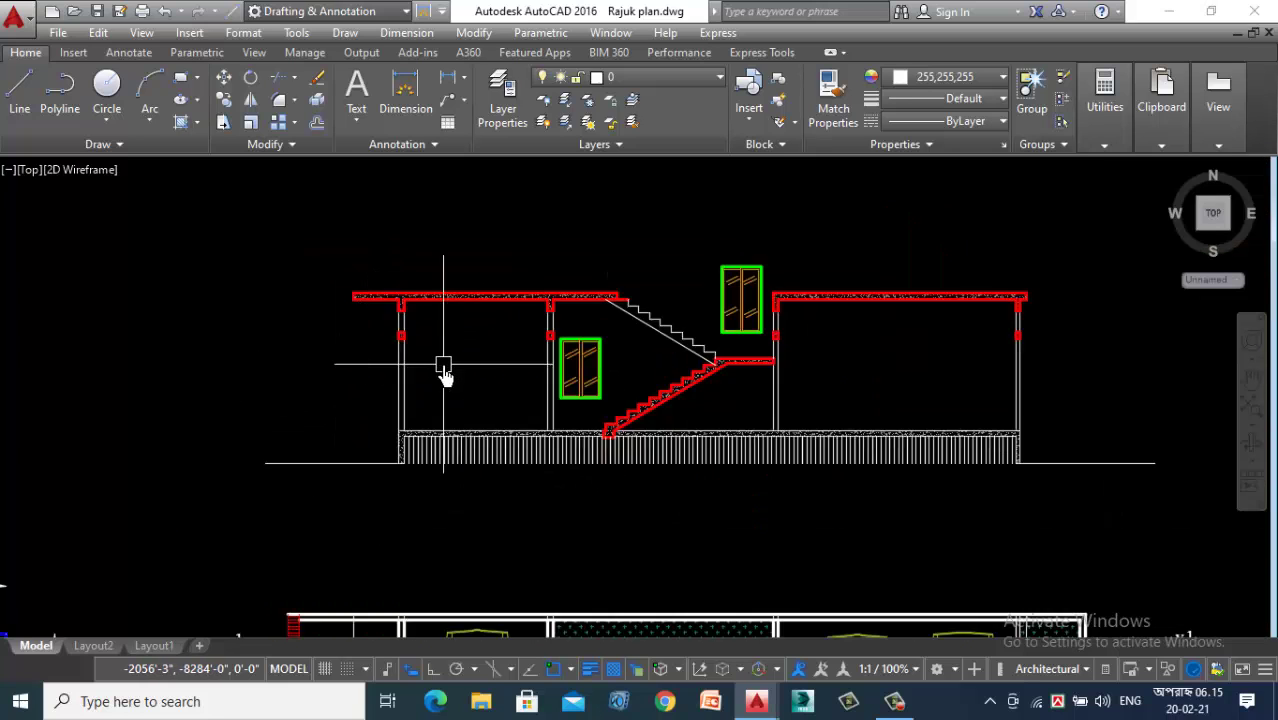
scroll(808, 345, "up", 2)
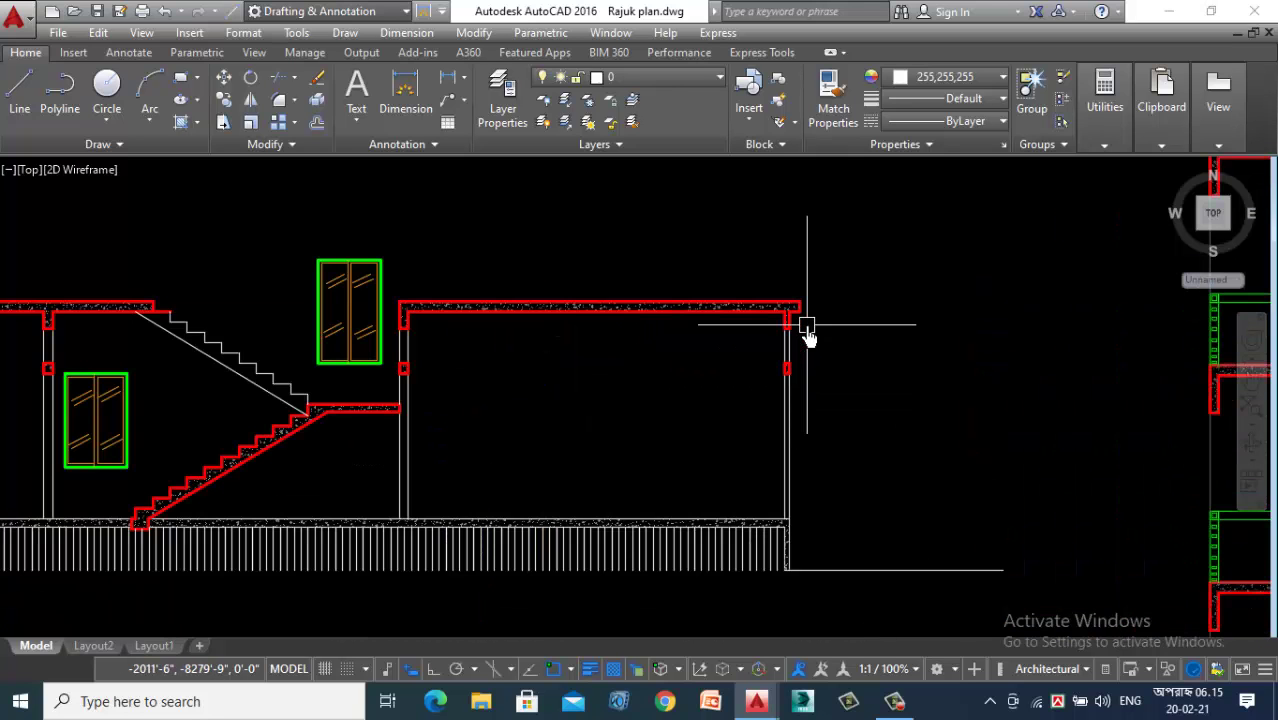
scroll(806, 335, "down", 1)
scroll(598, 424, "down", 2)
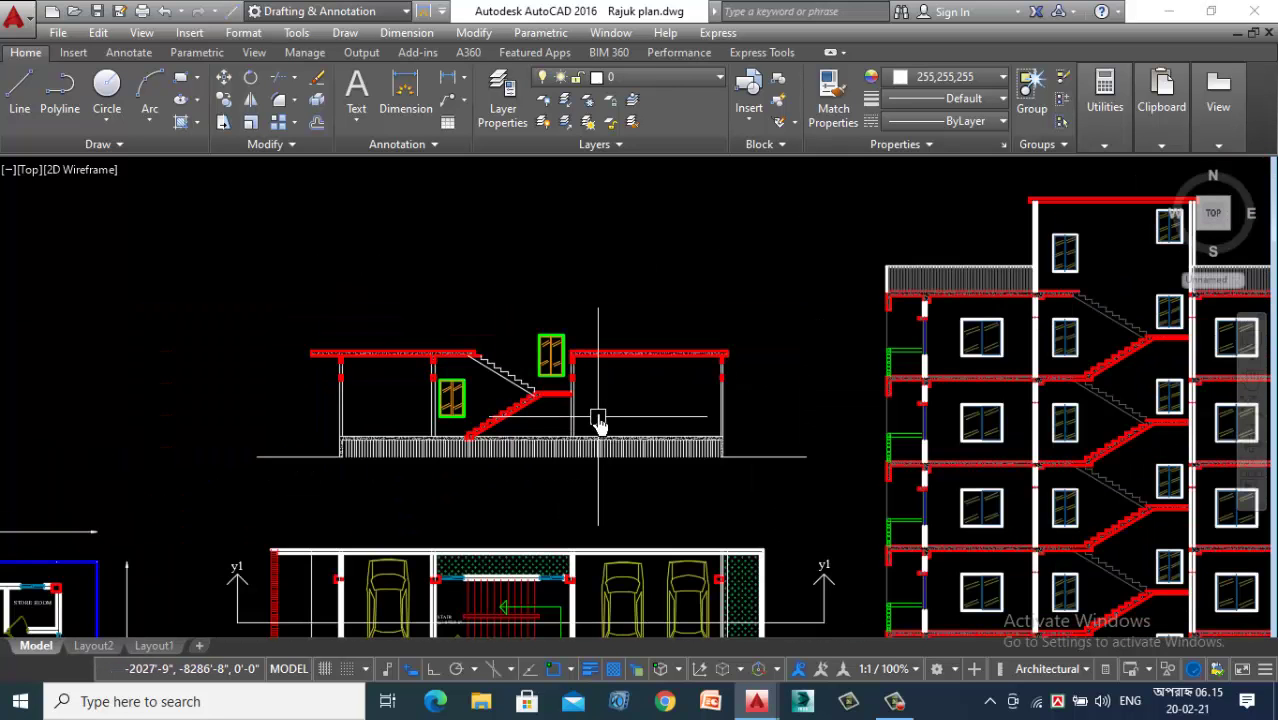
scroll(515, 402, "down", 2)
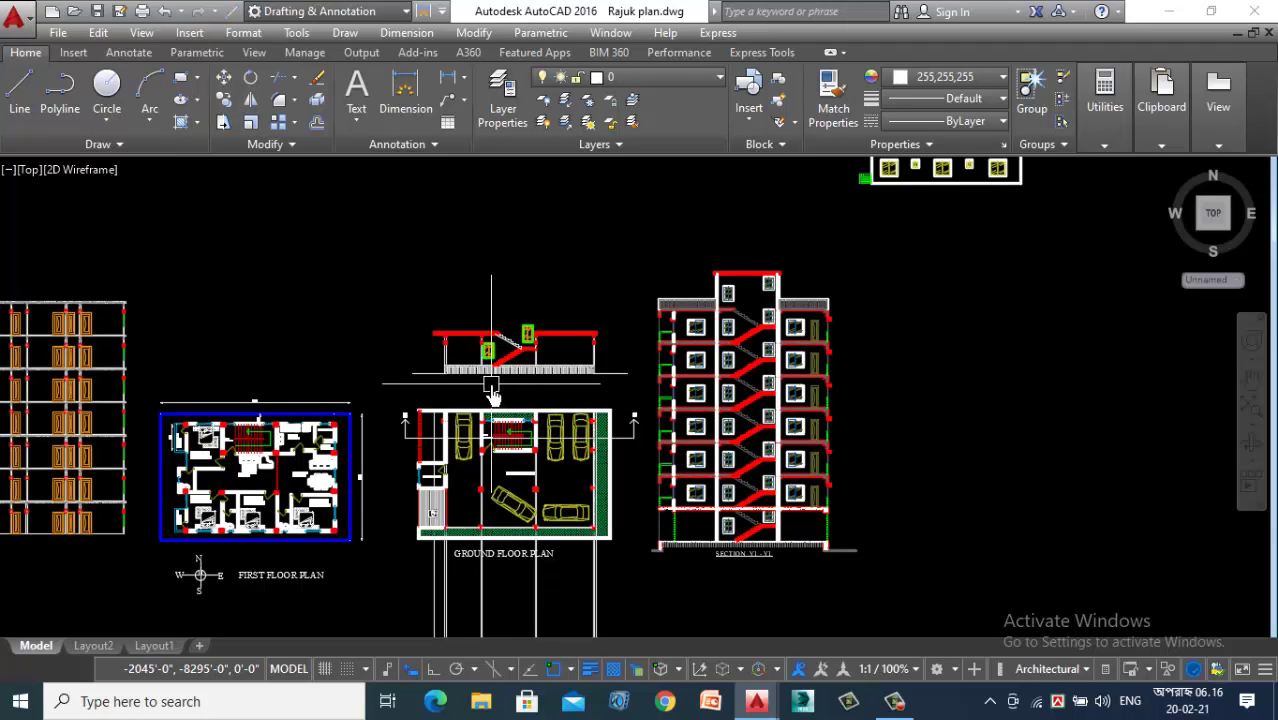
scroll(455, 378, "up", 1)
scroll(851, 590, "down", 2)
scroll(720, 480, "up", 7)
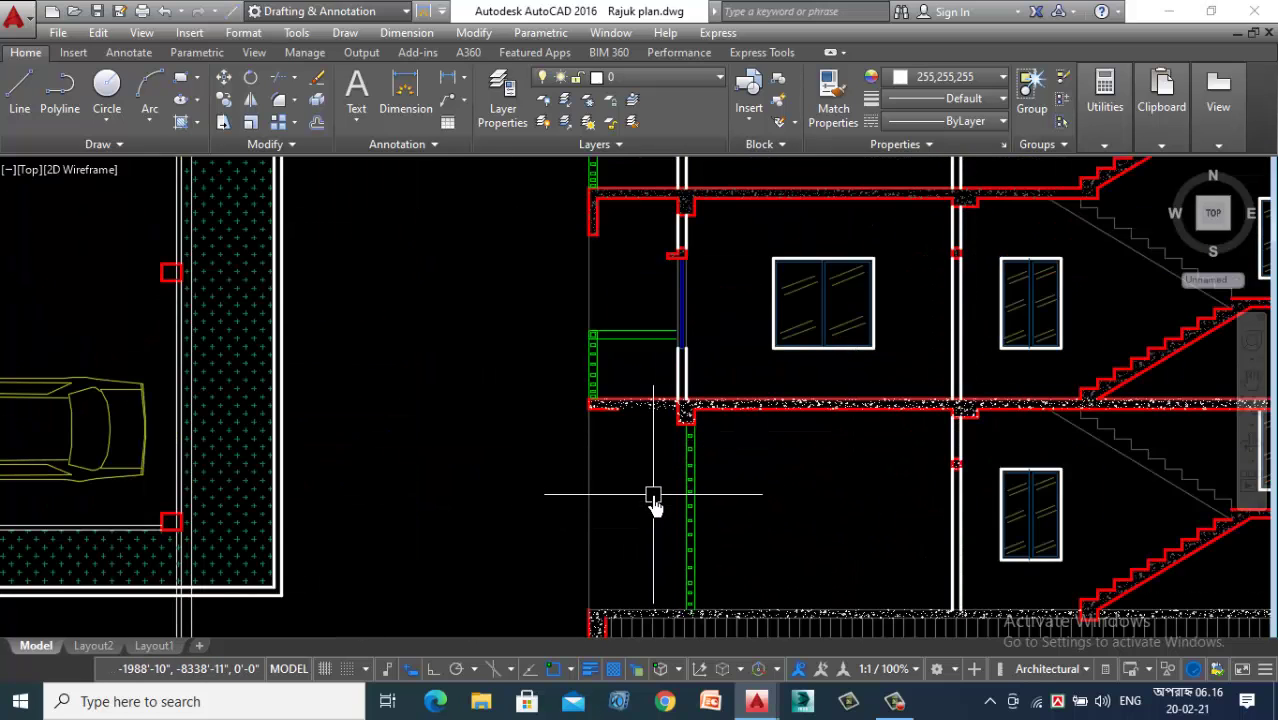
scroll(860, 492, "down", 5)
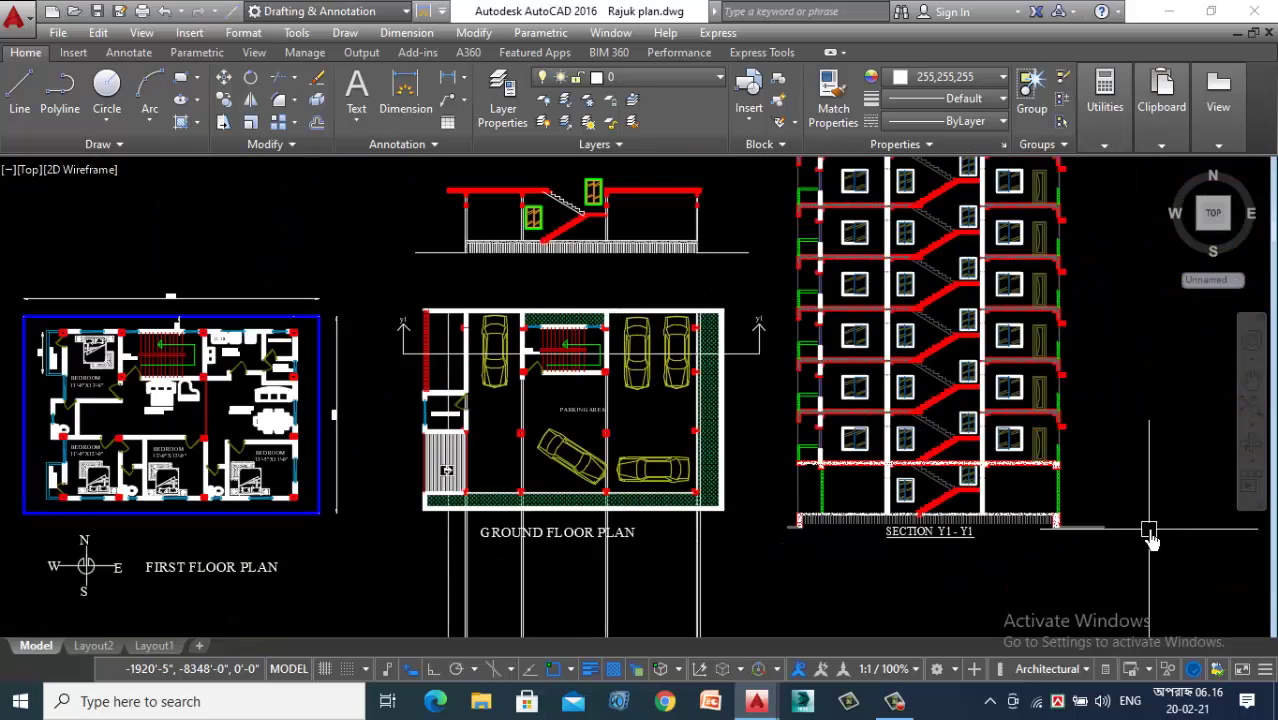
scroll(1100, 520, "up", 4)
scroll(1063, 510, "down", 5)
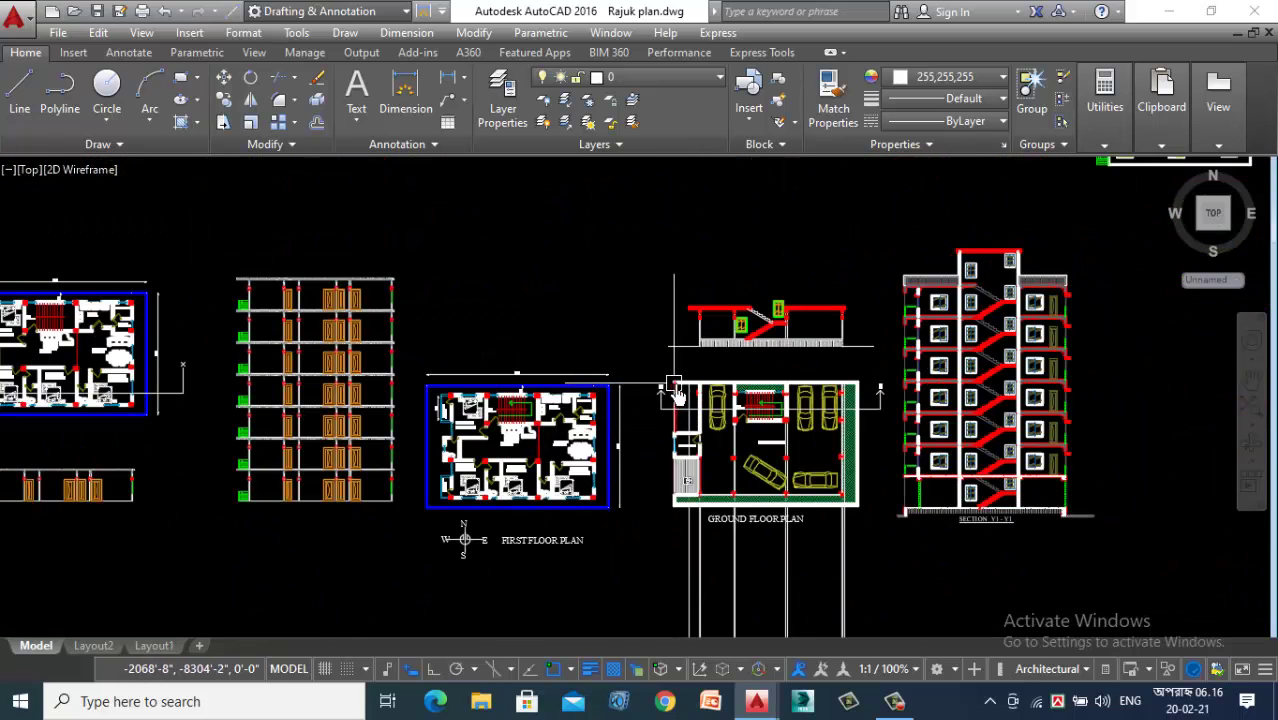
Step: Dimension the plinth height from the ground line to the floor slab's top, placed outside the stair section's outer wall before the stair
scroll(688, 362, "up", 4)
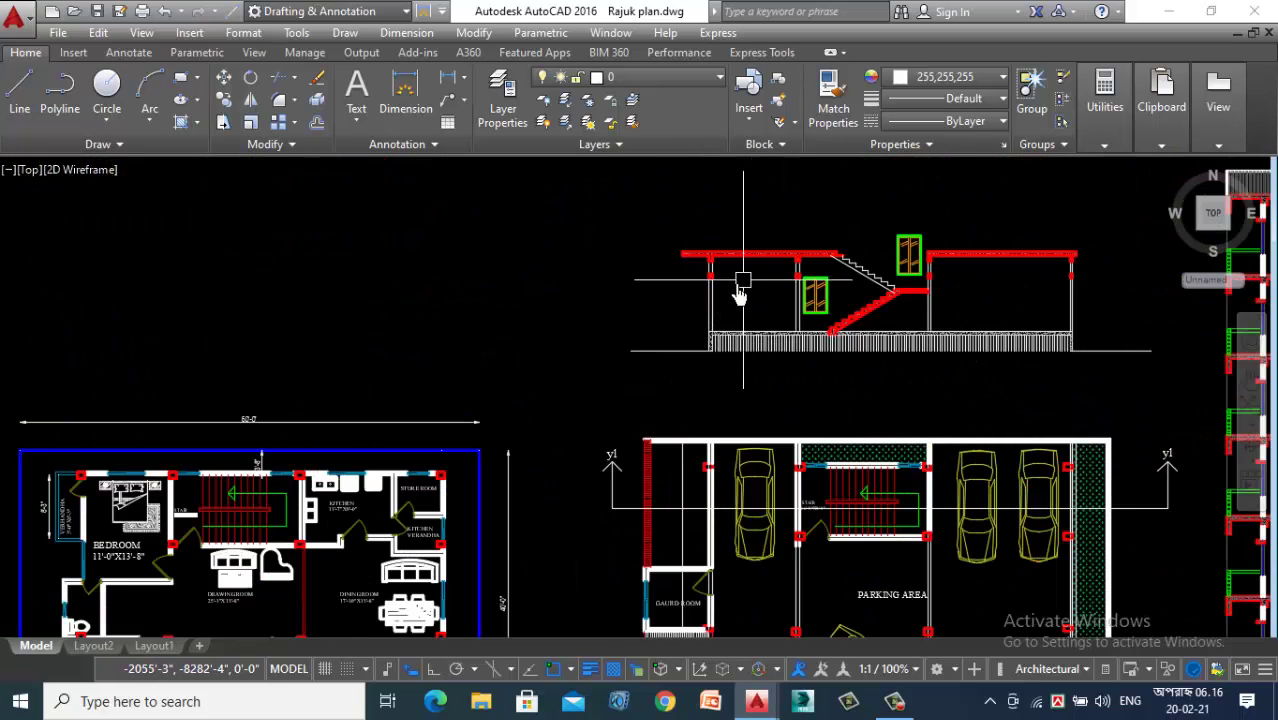
scroll(593, 333, "down", 3)
scroll(631, 344, "up", 3)
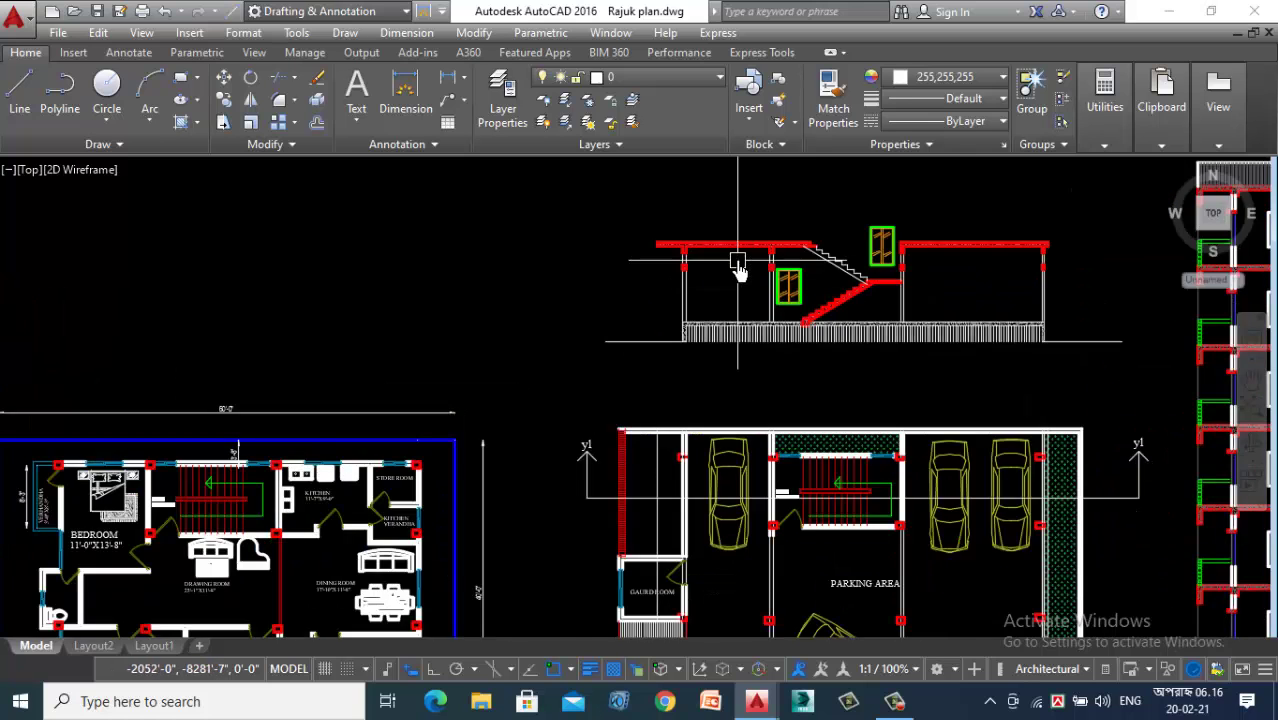
scroll(738, 262, "up", 2)
scroll(530, 313, "down", 2)
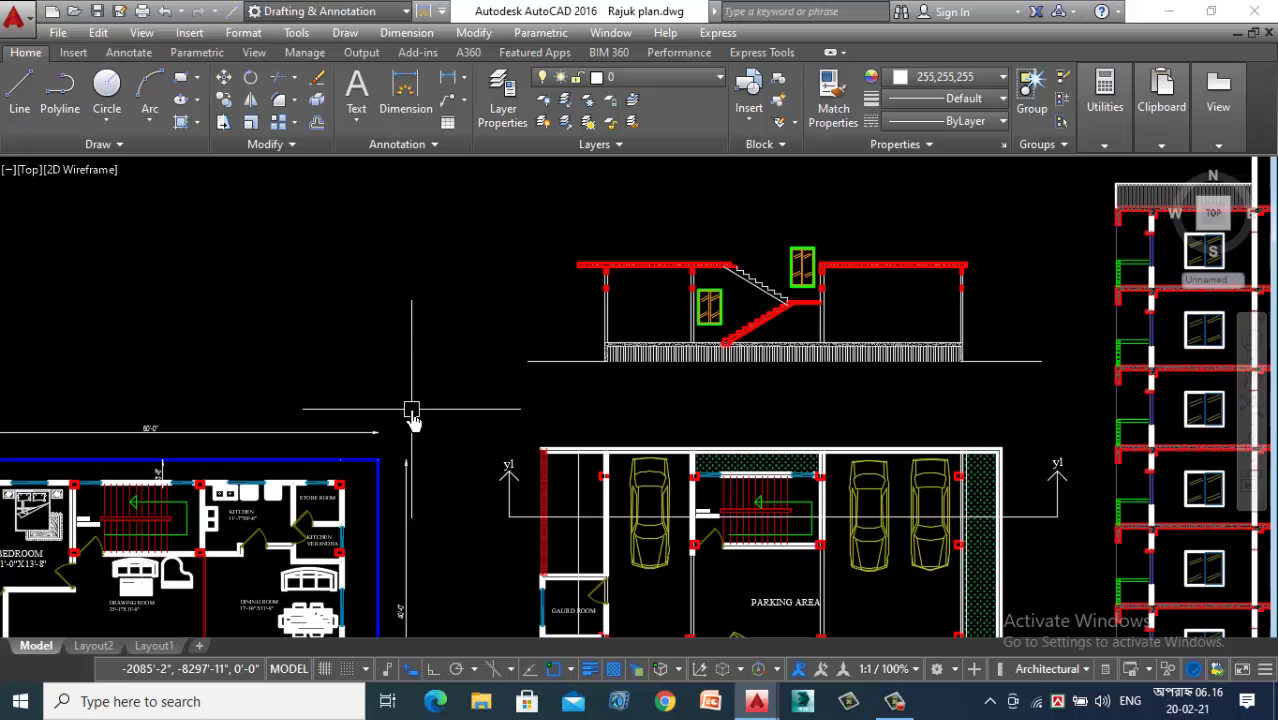
left_click(406, 88)
scroll(560, 370, "up", 5)
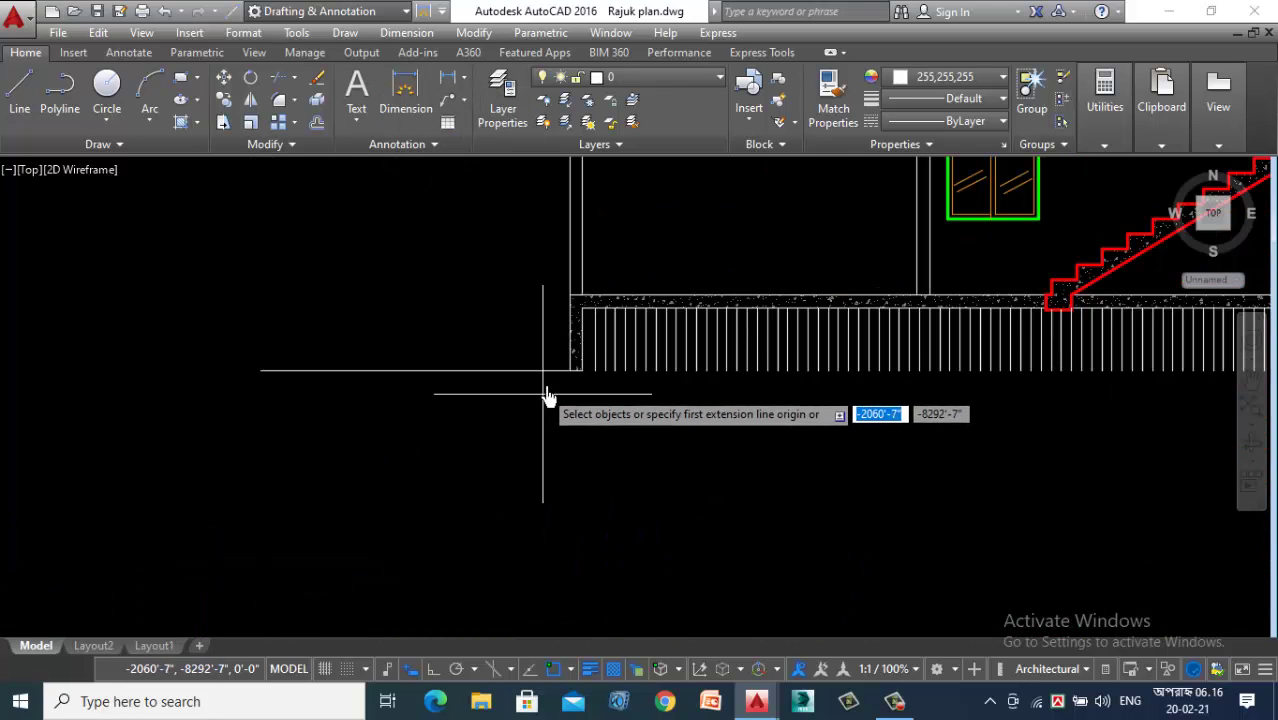
scroll(550, 390, "up", 3)
left_click(578, 377)
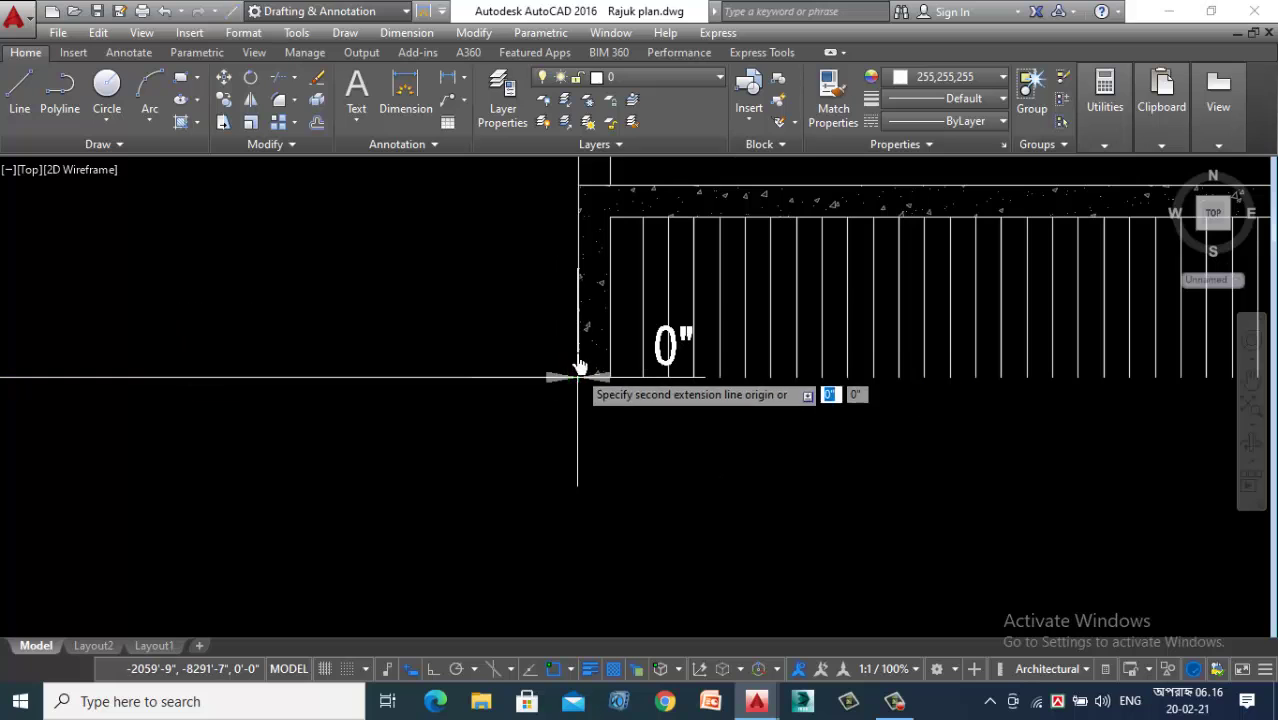
left_click(580, 191)
scroll(483, 204, "down", 2)
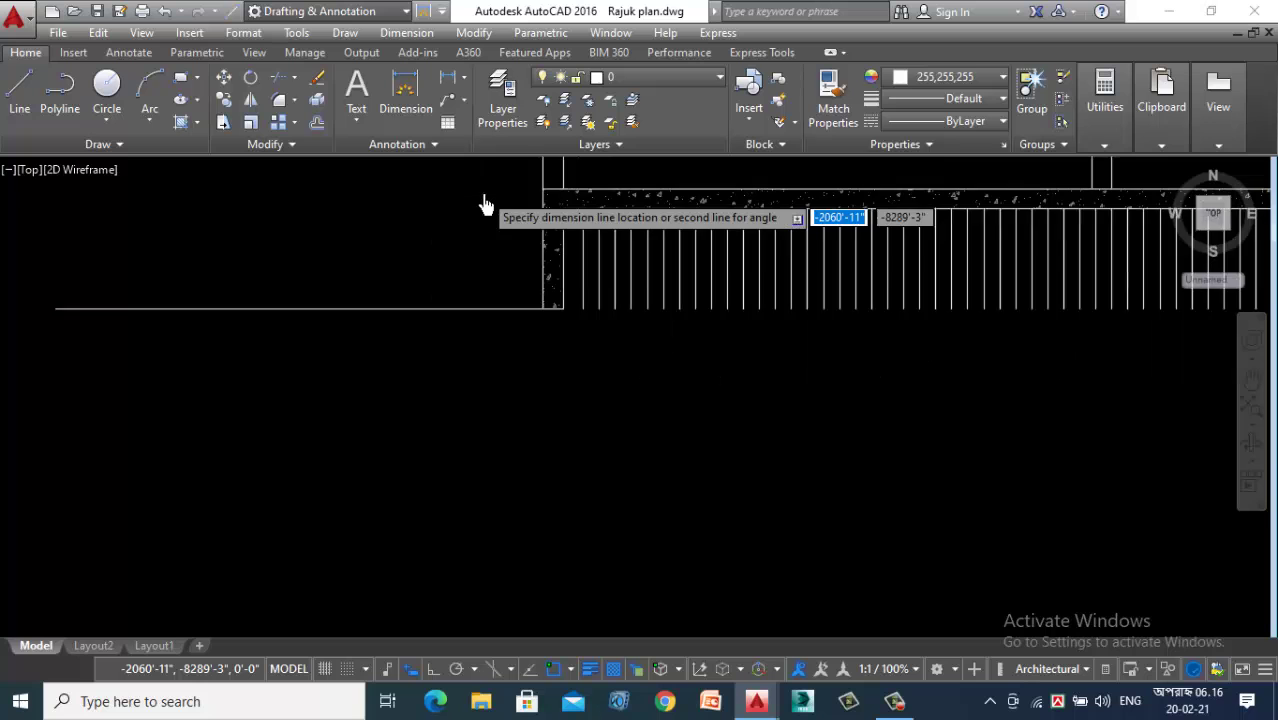
scroll(480, 204, "down", 5)
scroll(465, 205, "up", 4)
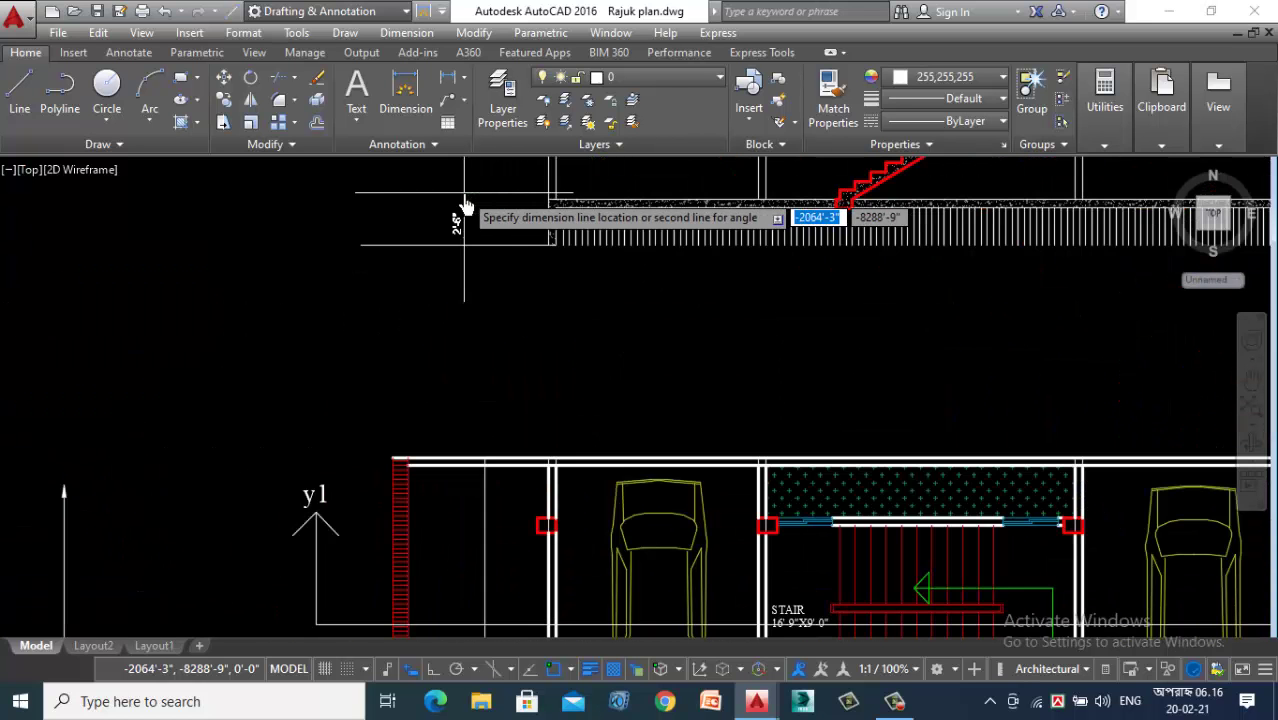
left_click(510, 215)
scroll(513, 317, "down", 3)
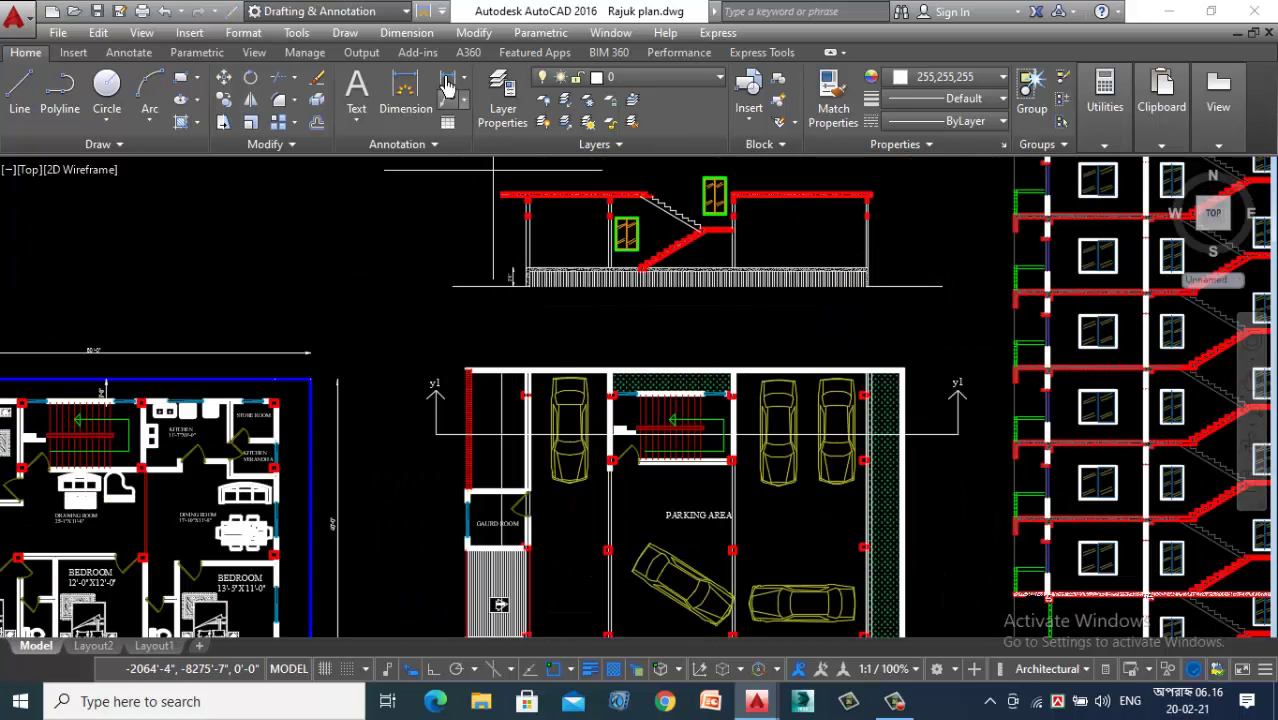
Step: Continue the plinth dimension up the outer wall to the lintel's underside and top, then the roof slab's underside and top
left_click(407, 33)
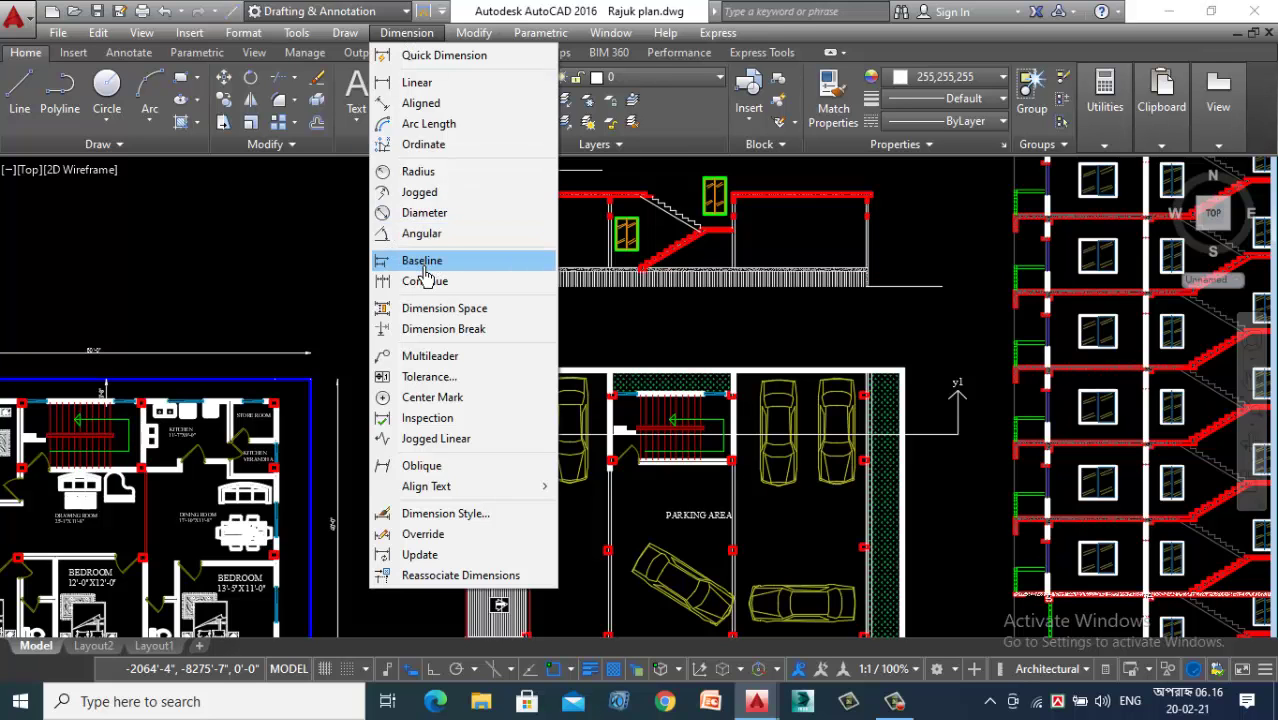
left_click(424, 280)
scroll(440, 320, "down", 3)
scroll(471, 330, "up", 5)
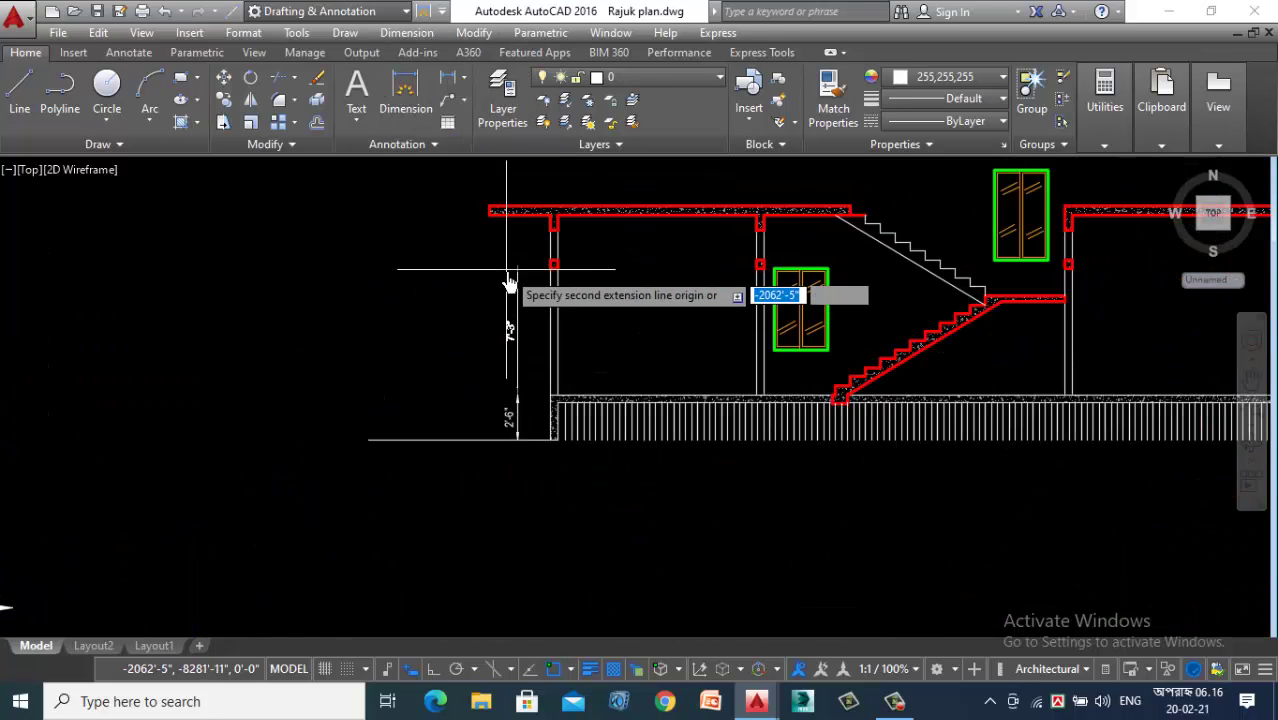
scroll(509, 285, "up", 2)
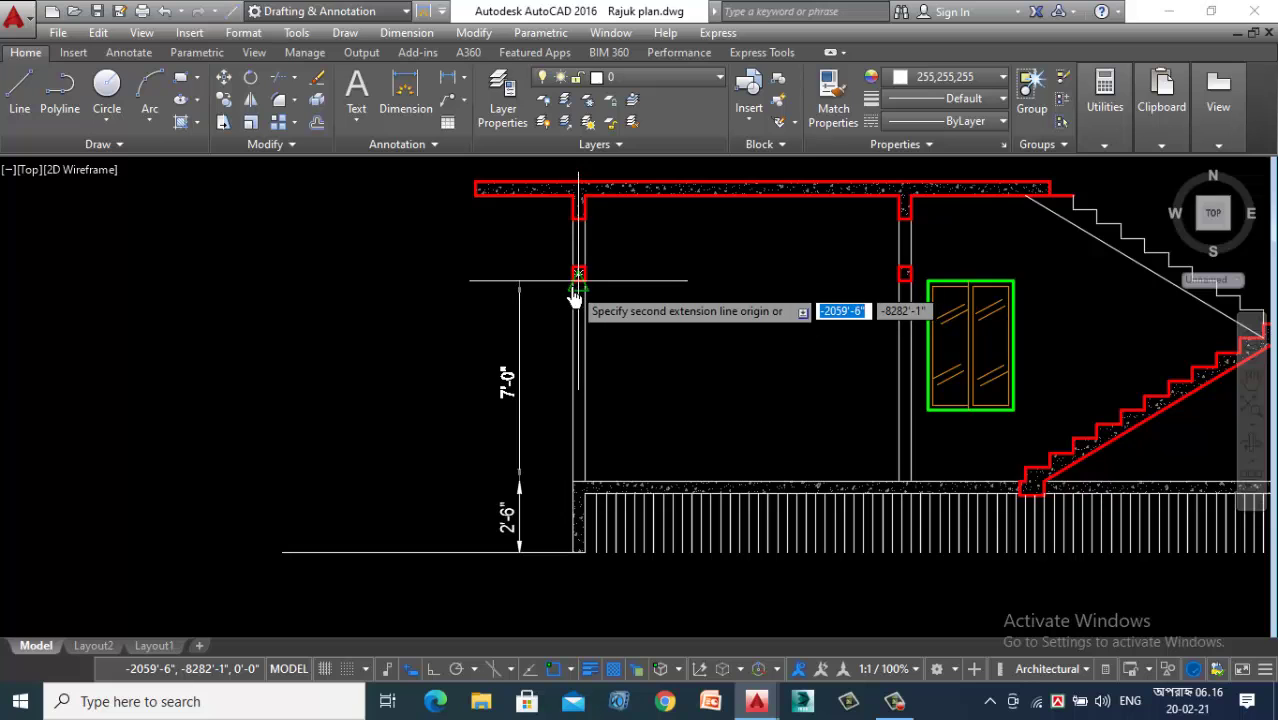
scroll(556, 280, "up", 4)
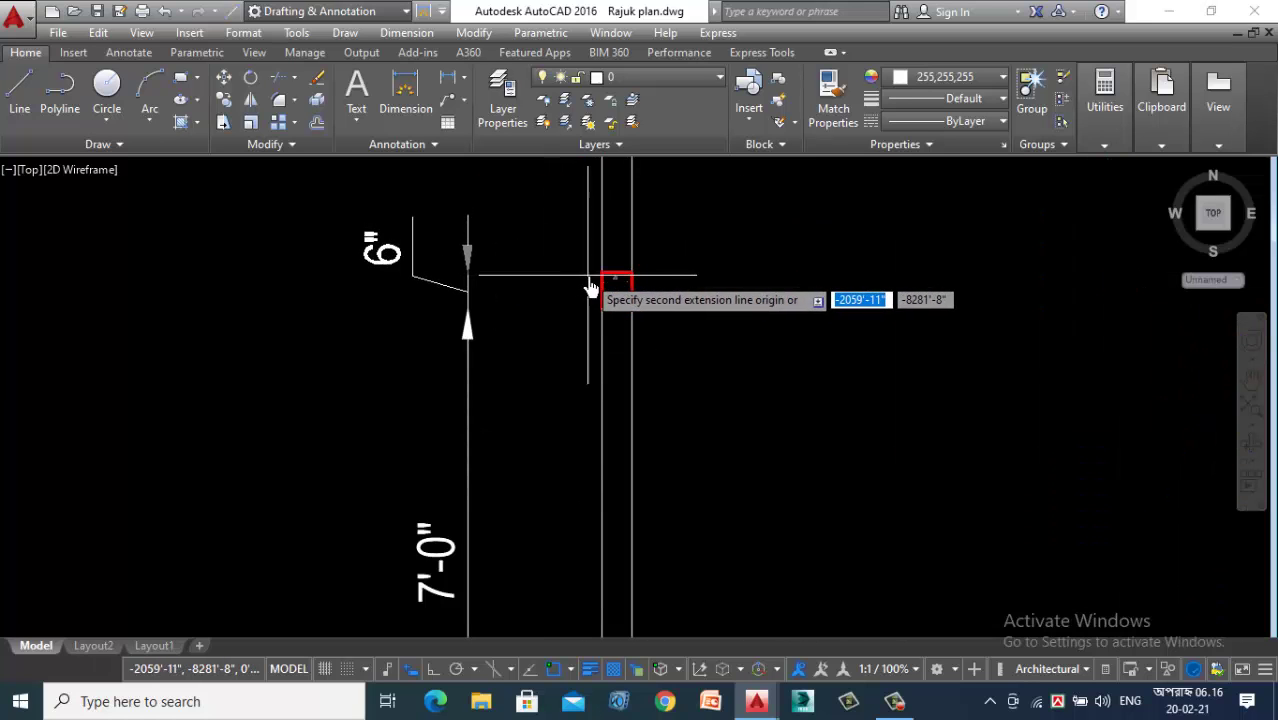
scroll(580, 300, "down", 2)
scroll(515, 270, "up", 2)
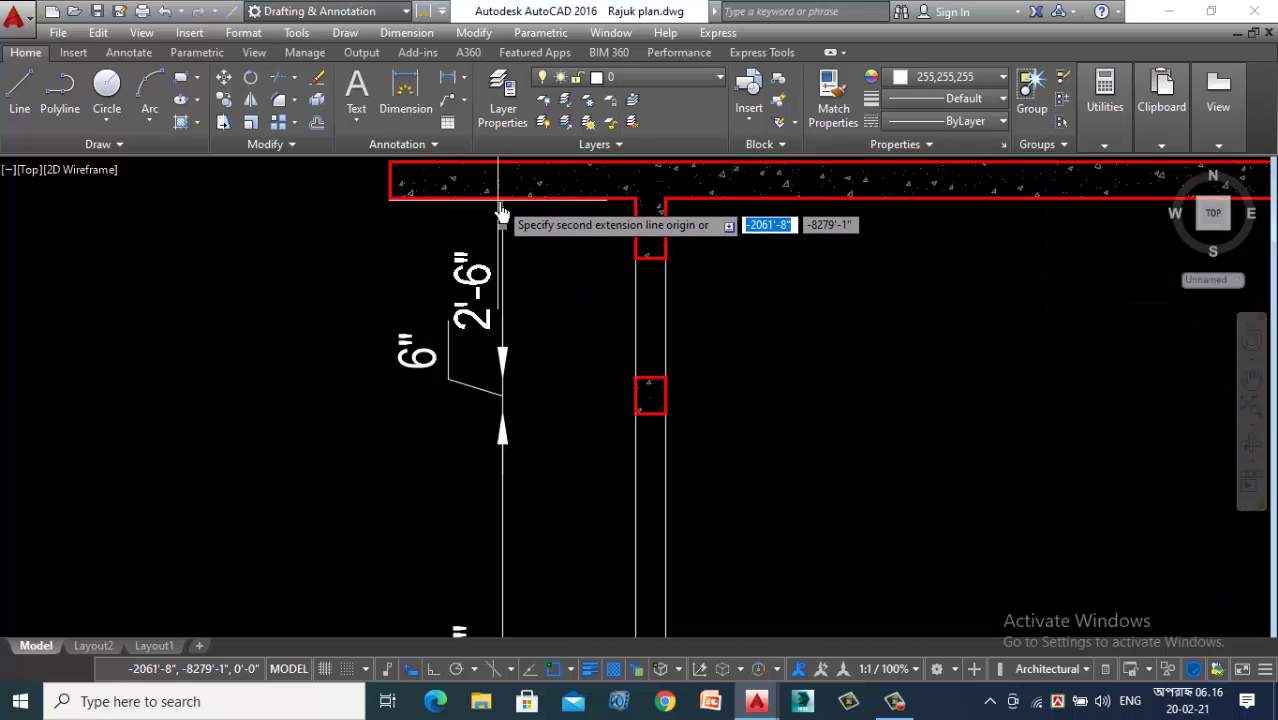
left_click(500, 209)
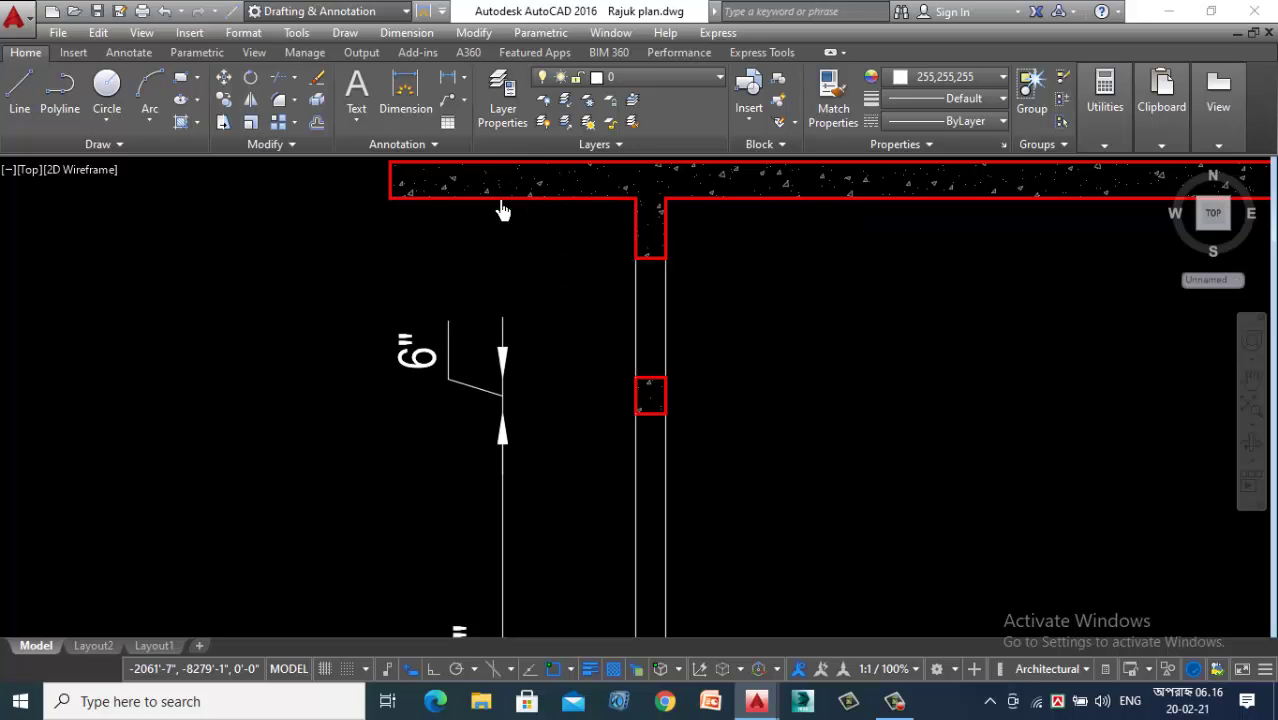
scroll(393, 178, "down", 5)
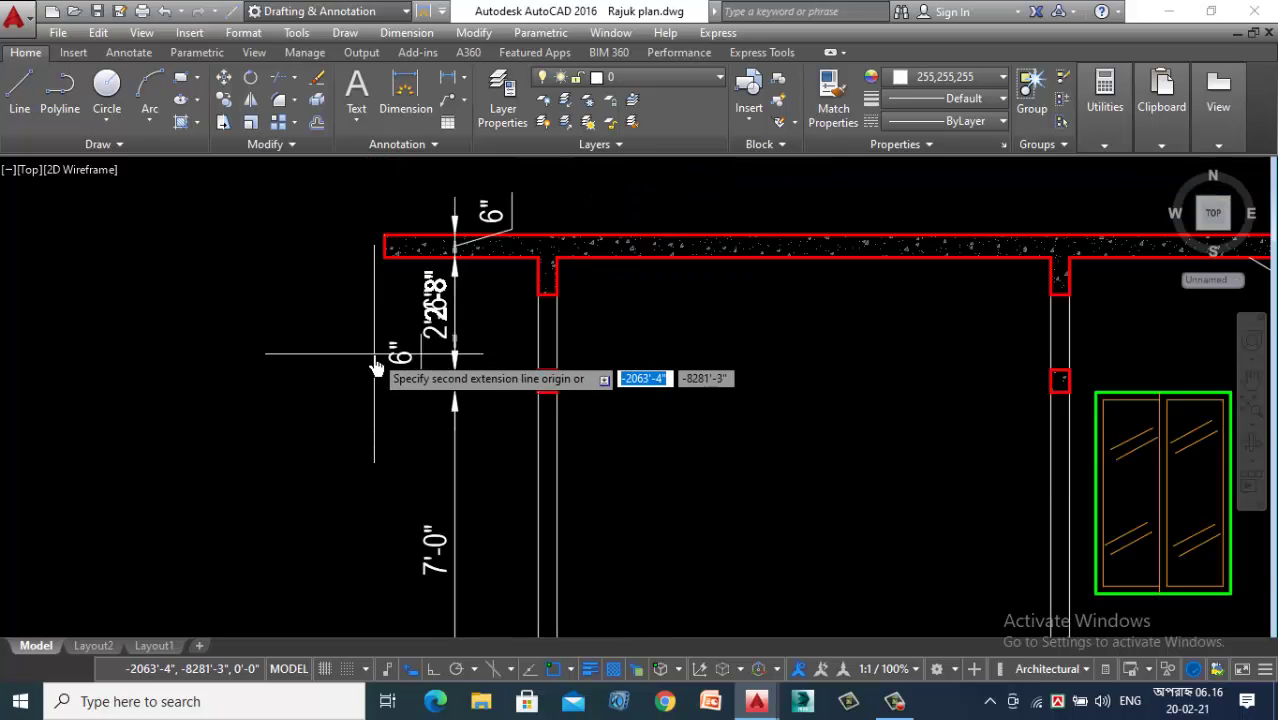
key("Return")
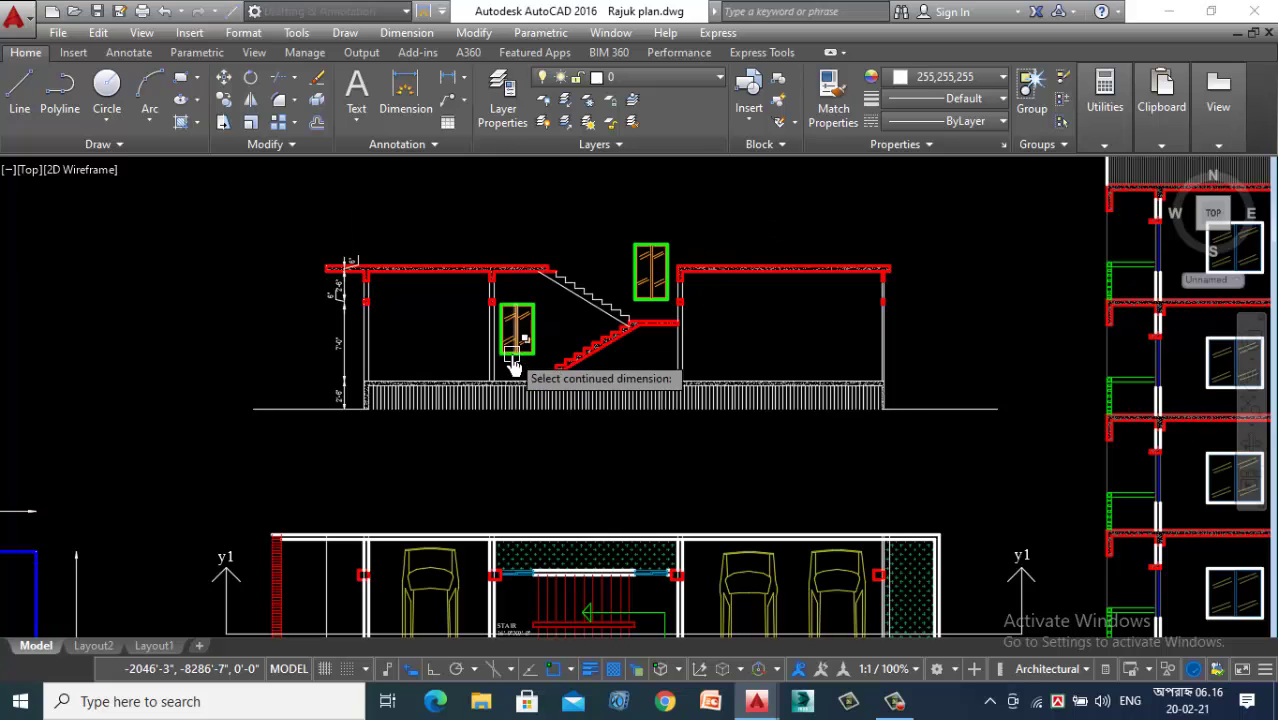
scroll(517, 360, "up", 2)
left_click(405, 90)
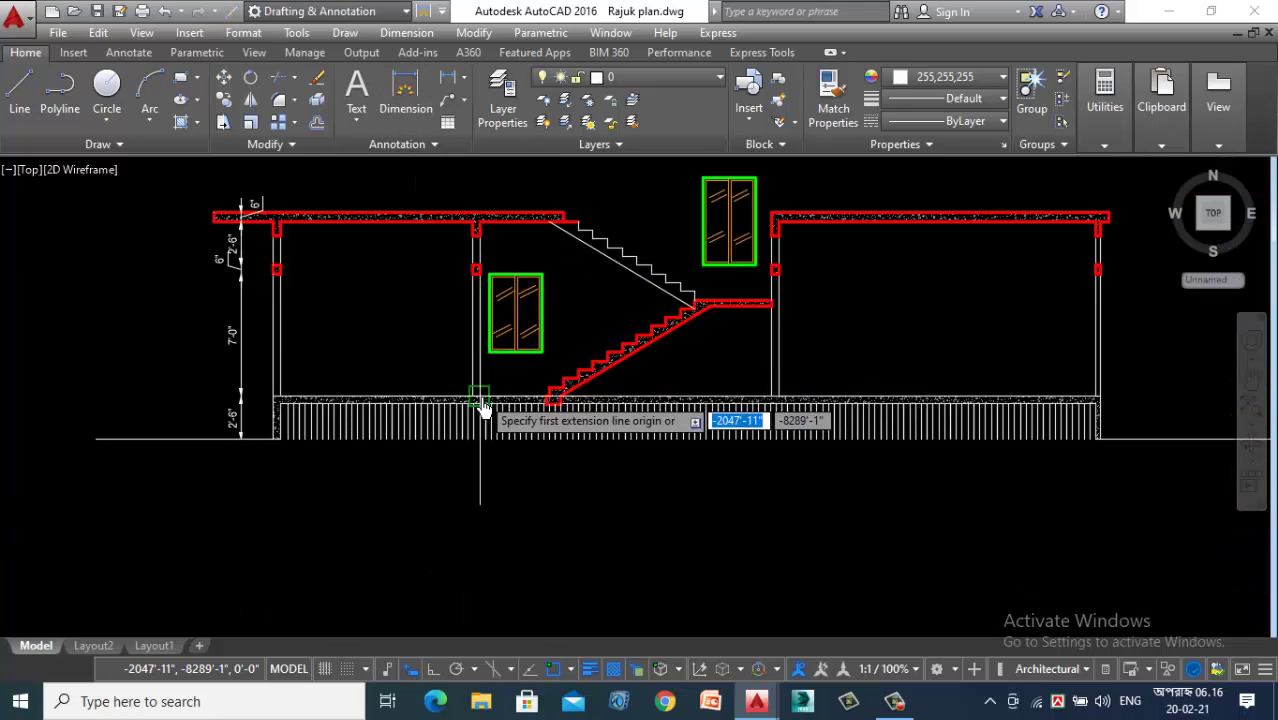
scroll(530, 400, "up", 3)
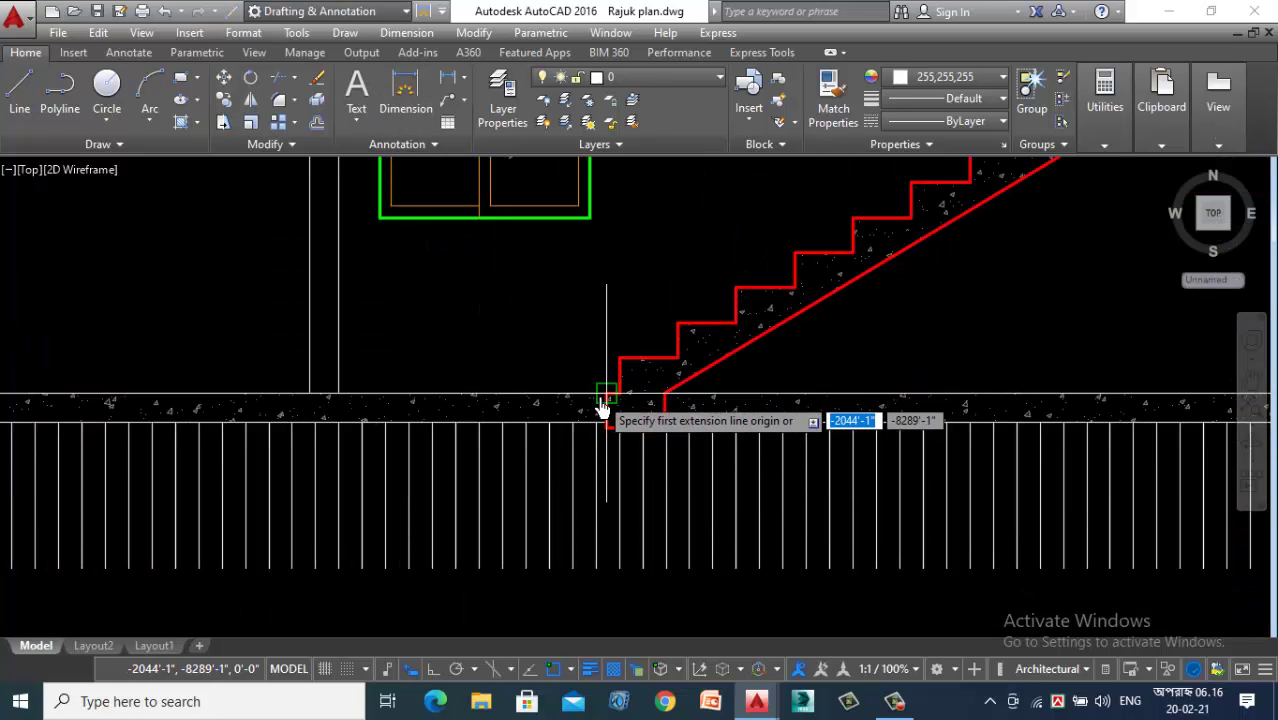
left_click(605, 395)
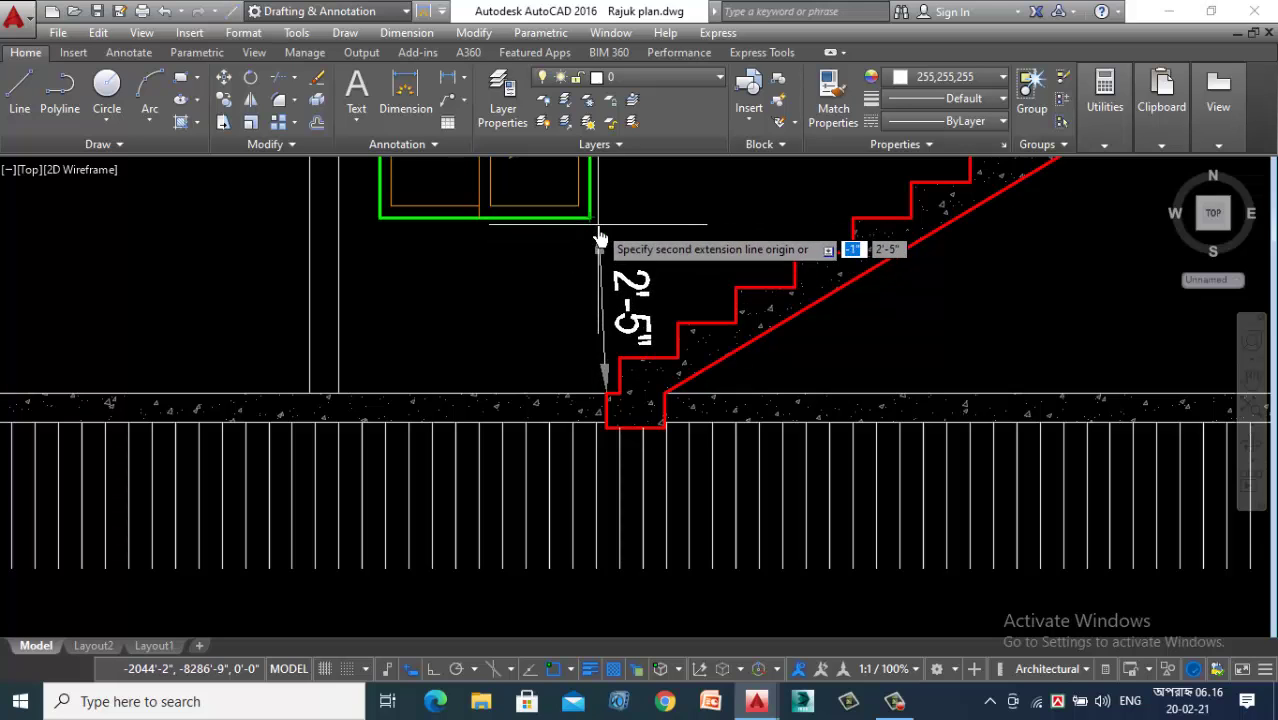
key("Escape")
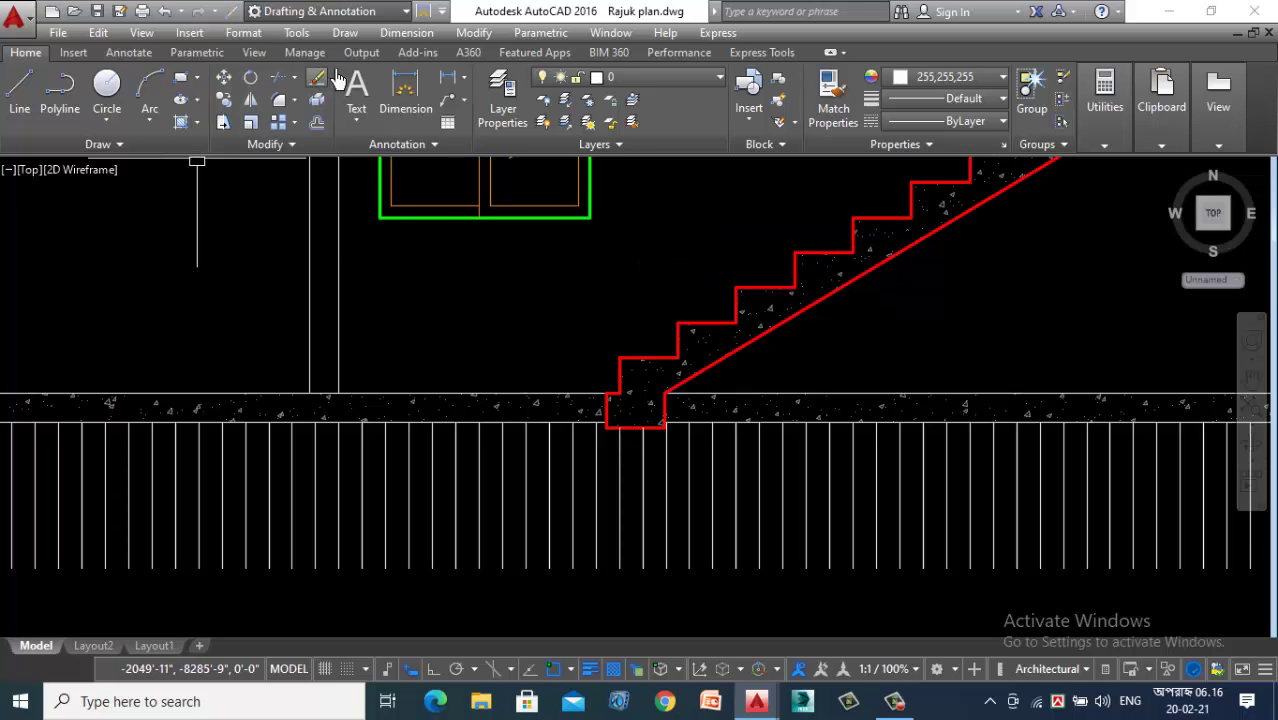
Step: Dimension the lower window's sill height above the ground floor slab
left_click(405, 90)
left_click(380, 230)
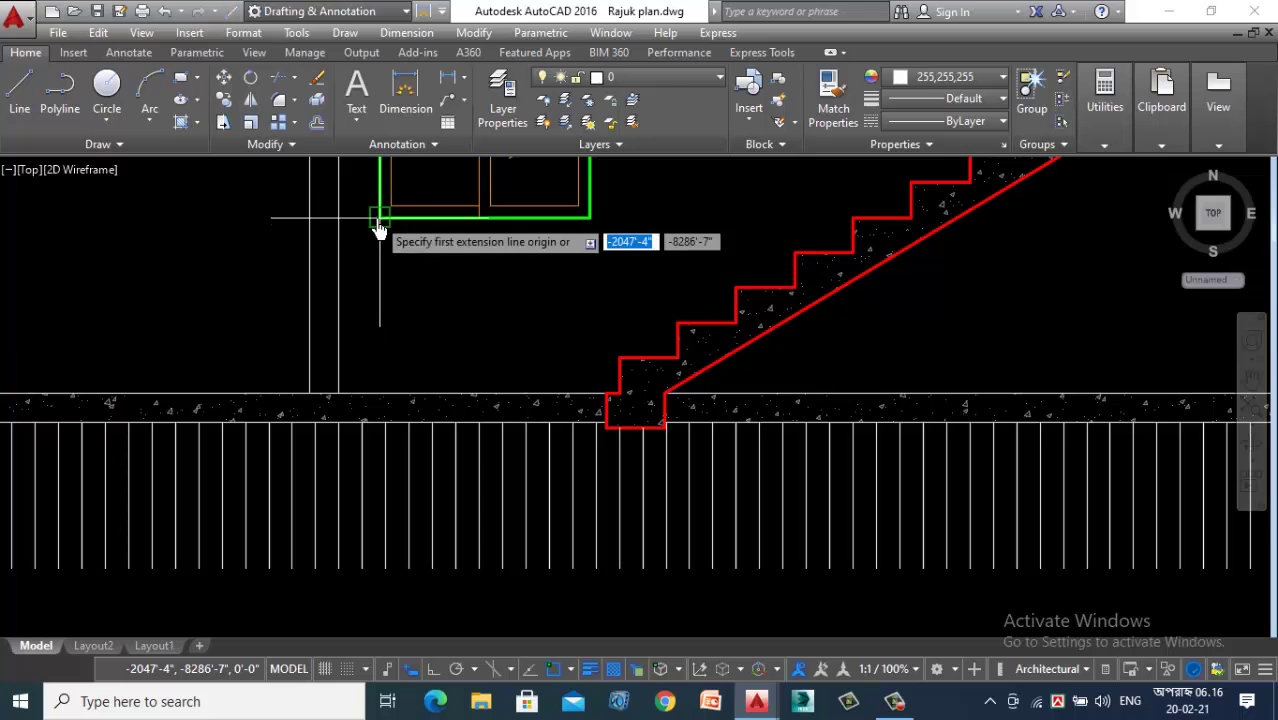
left_click(382, 408)
left_click(425, 405)
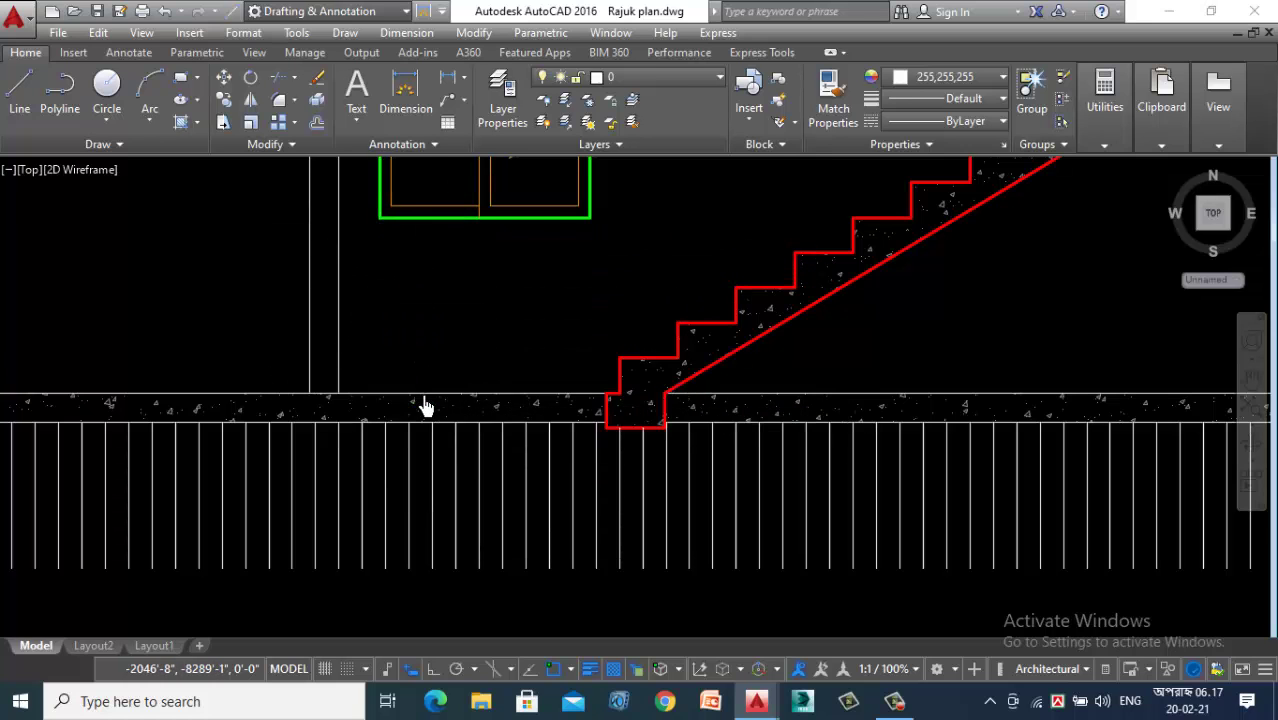
Step: Dimension the lower window's height, placing the dimension between the window and the stair flight
scroll(460, 385, "down", 4)
scroll(413, 214, "up", 2)
scroll(570, 204, "up", 2)
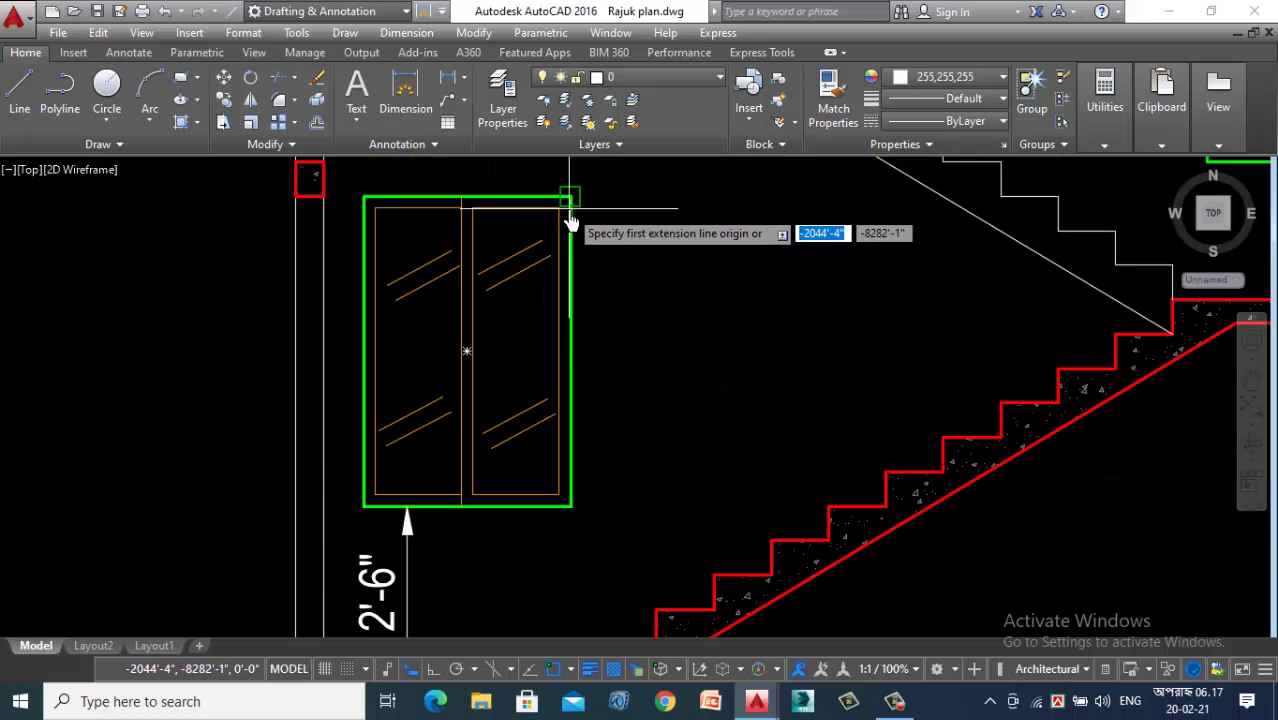
left_click(570, 198)
left_click(572, 506)
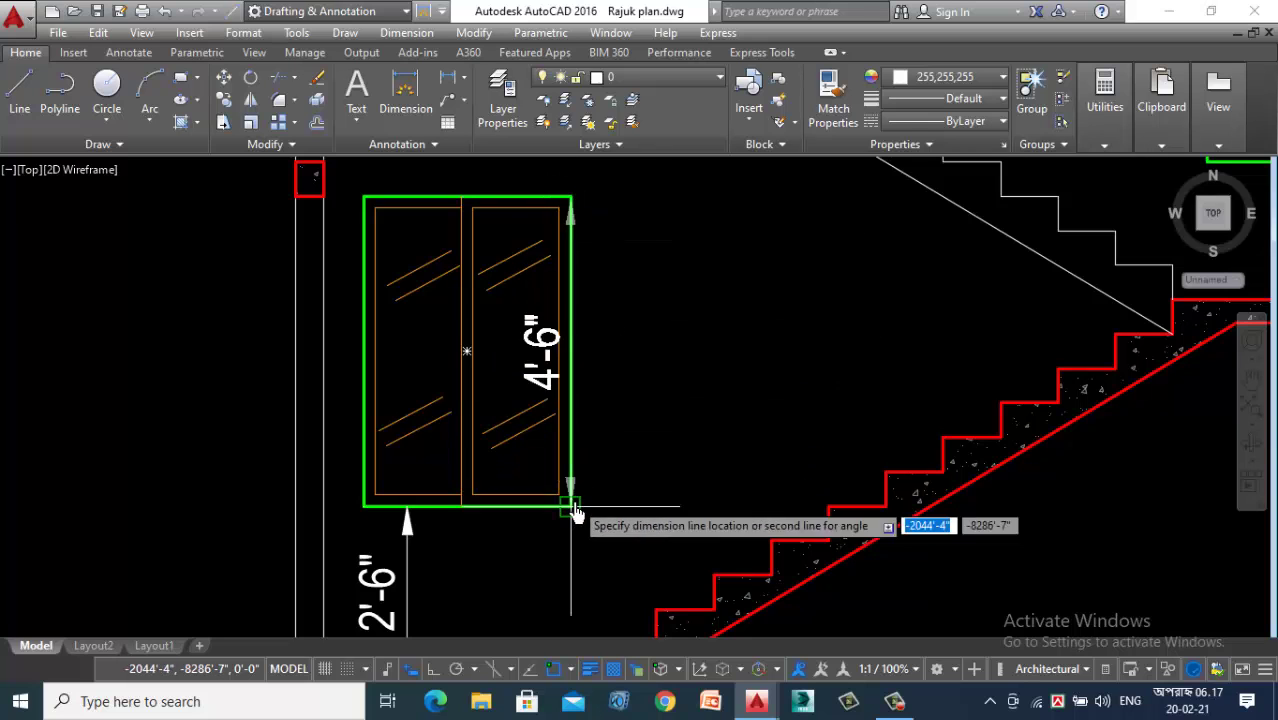
left_click(629, 518)
scroll(500, 520, "down", 4)
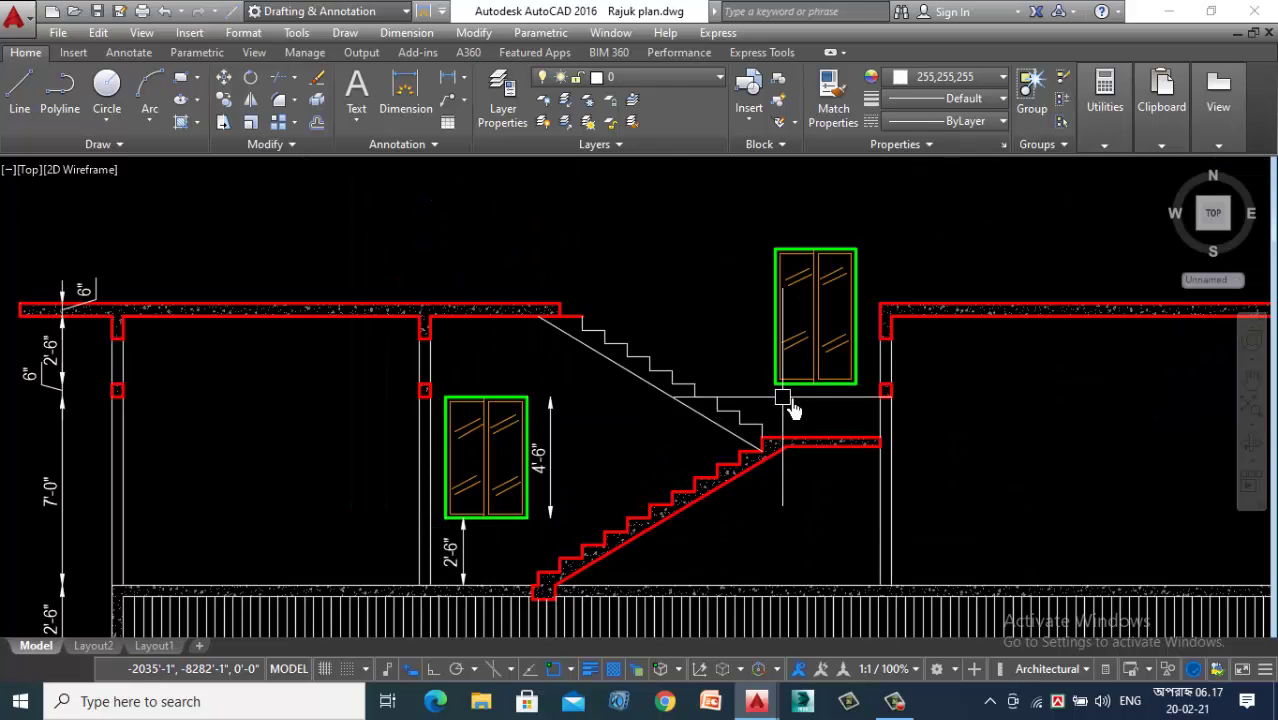
scroll(866, 395, "up", 4)
left_click(826, 372)
scroll(829, 420, "down", 2)
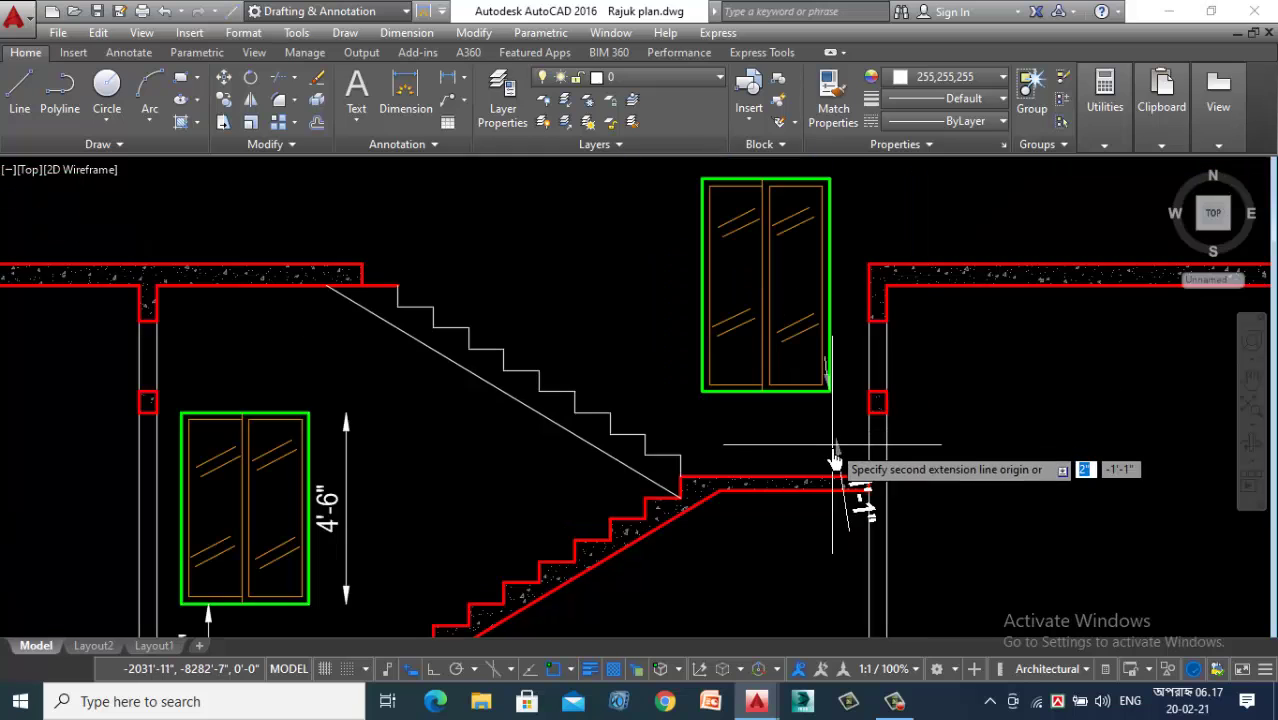
left_click(829, 486)
key("Escape")
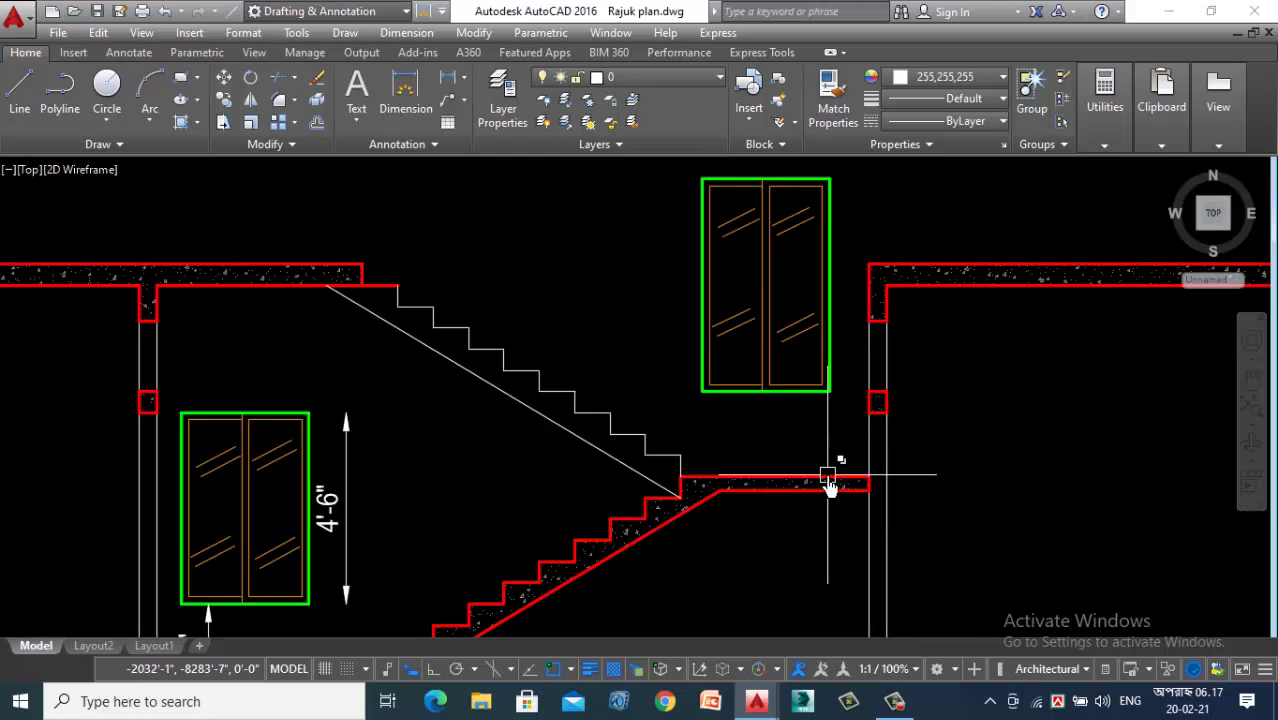
Step: Dimension the upper window's sill height above the stair landing
key("Return")
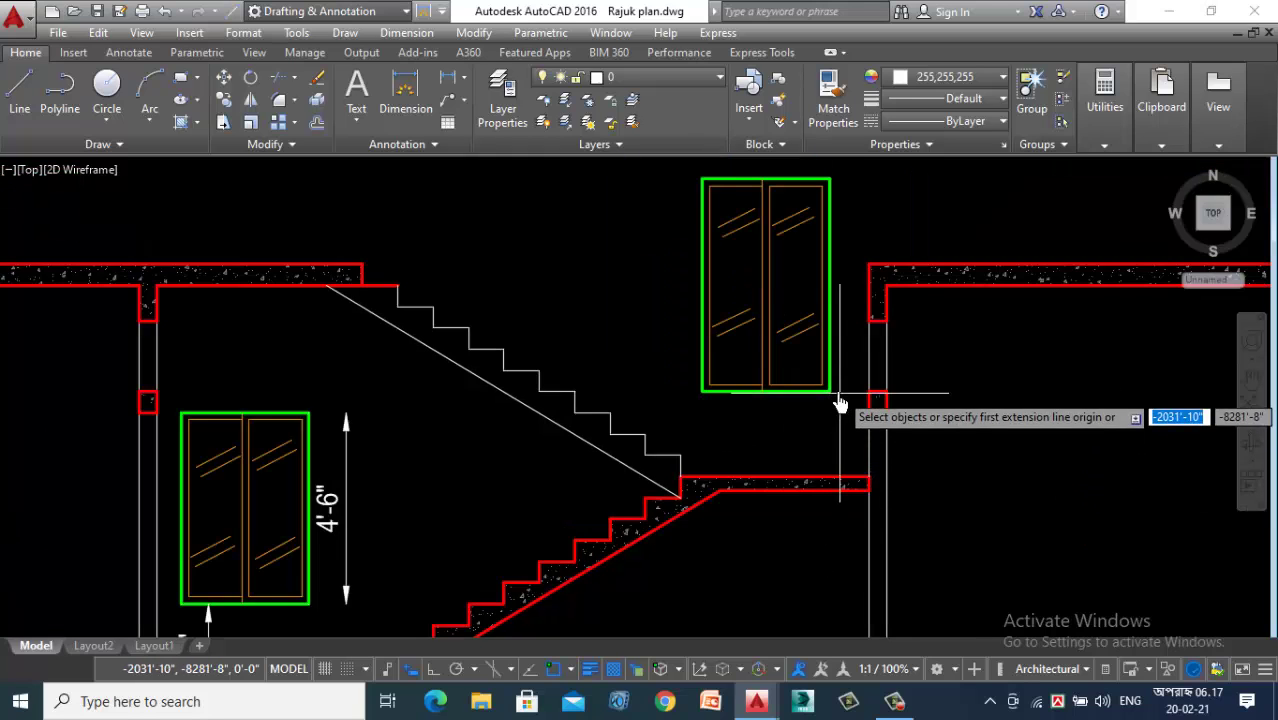
left_click(829, 392)
left_click(830, 487)
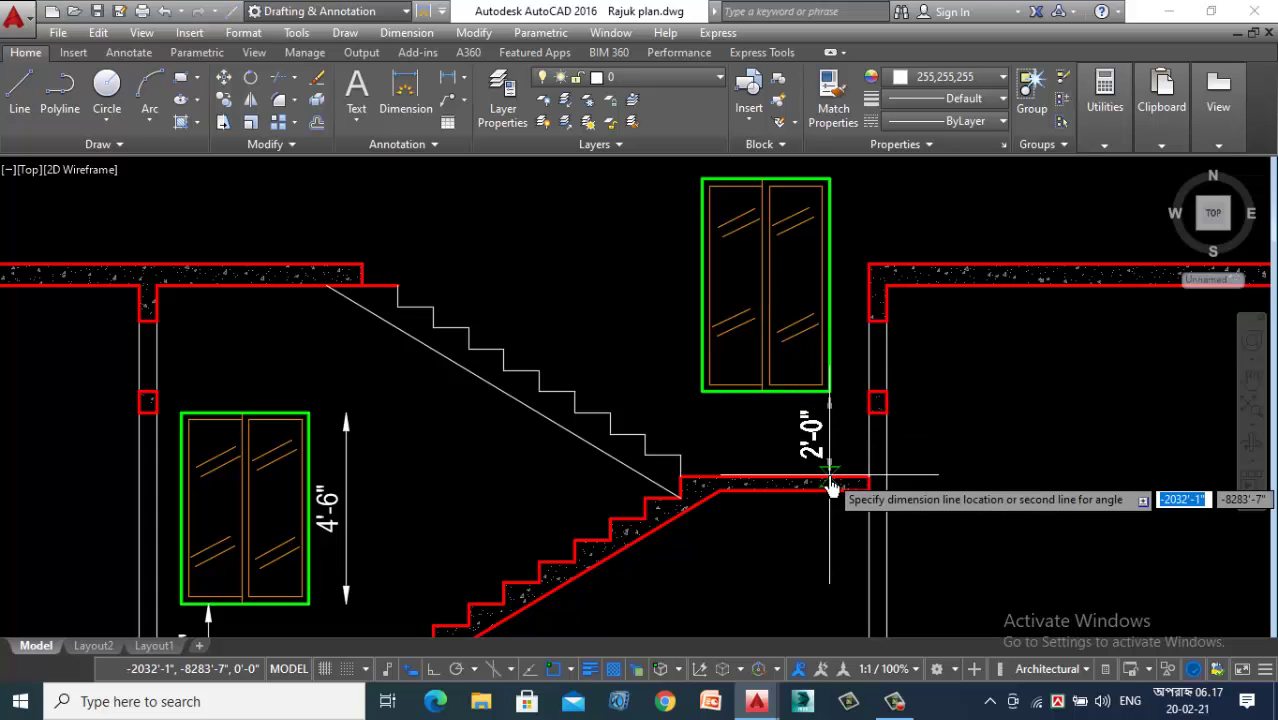
scroll(825, 390, "up", 2)
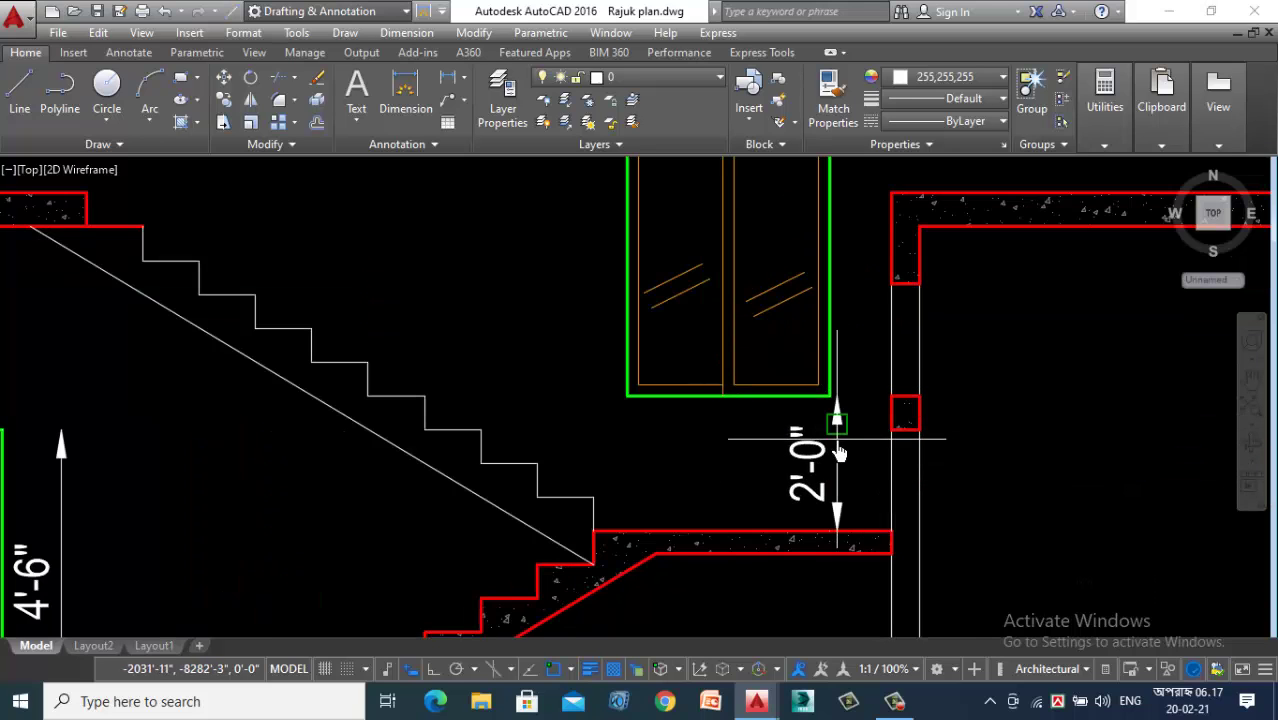
left_click(837, 404)
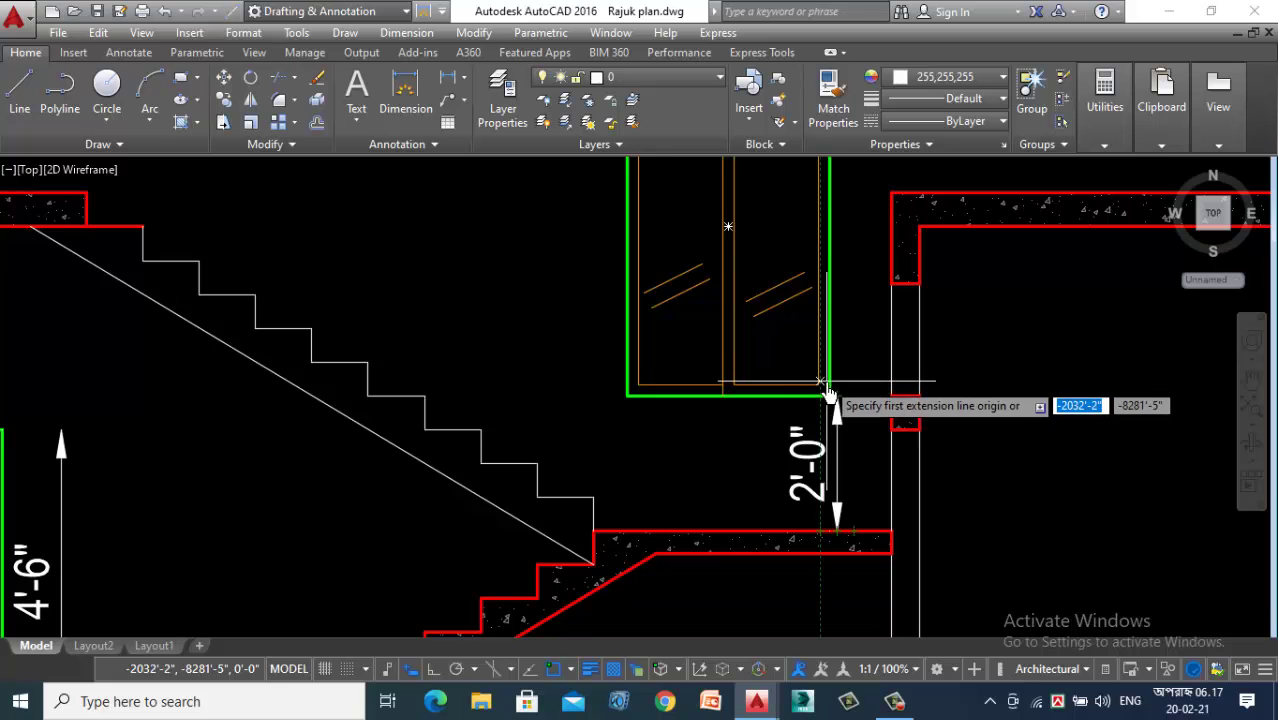
Step: Dimension the upper window's full height, placing the dimension between the window and the wall at the landing
left_click(830, 397)
scroll(835, 420, "down", 2)
scroll(813, 171, "up", 4)
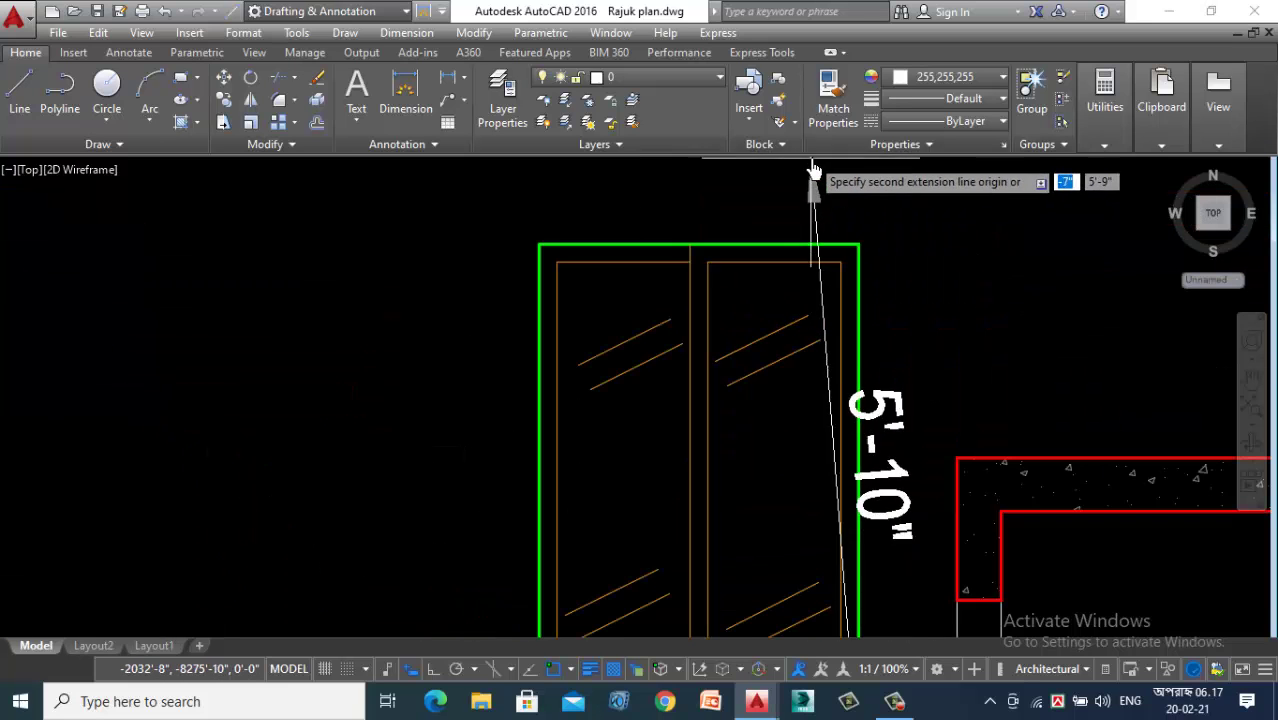
left_click(858, 247)
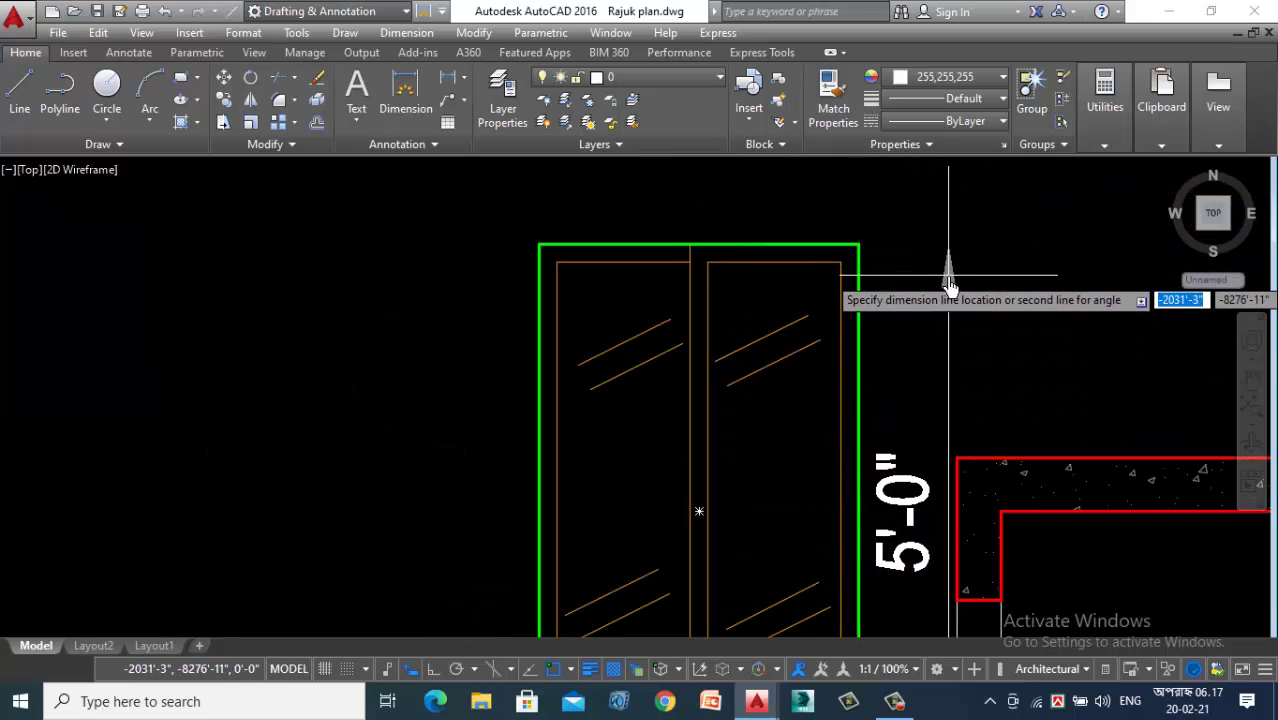
left_click(946, 250)
scroll(913, 242, "down", 5)
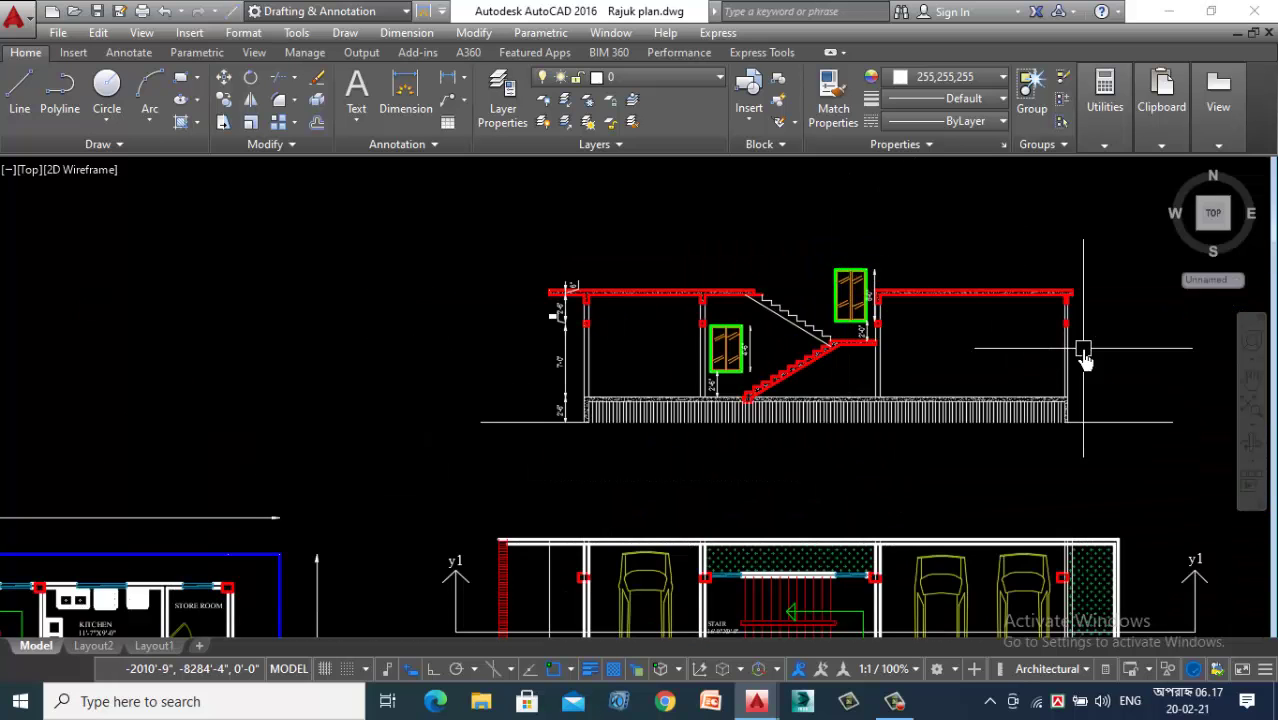
middle_click_drag(657, 449, 610, 450)
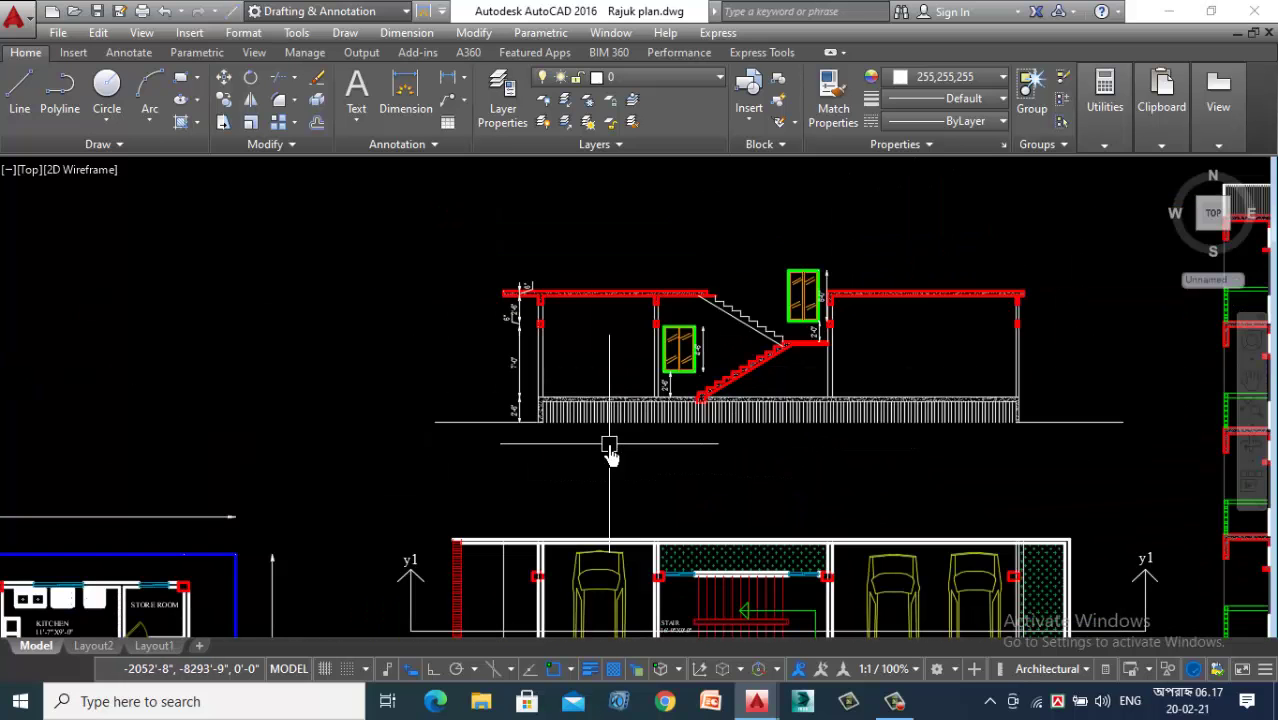
Step: Review the dimensioned ground floor stair section and compare it with the multi-storey Section Y1-Y1 and the ground floor plan
scroll(1071, 365, "up", 2)
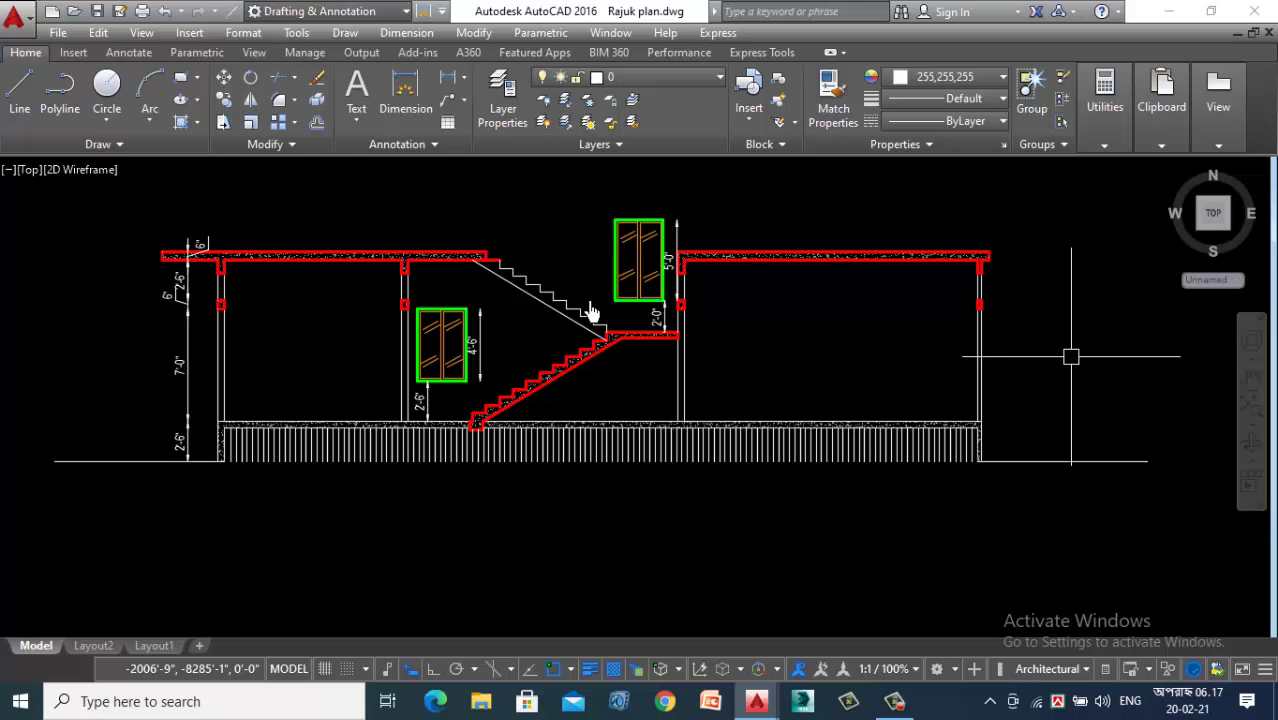
scroll(572, 452, "down", 3)
scroll(668, 428, "up", 3)
scroll(893, 479, "down", 2)
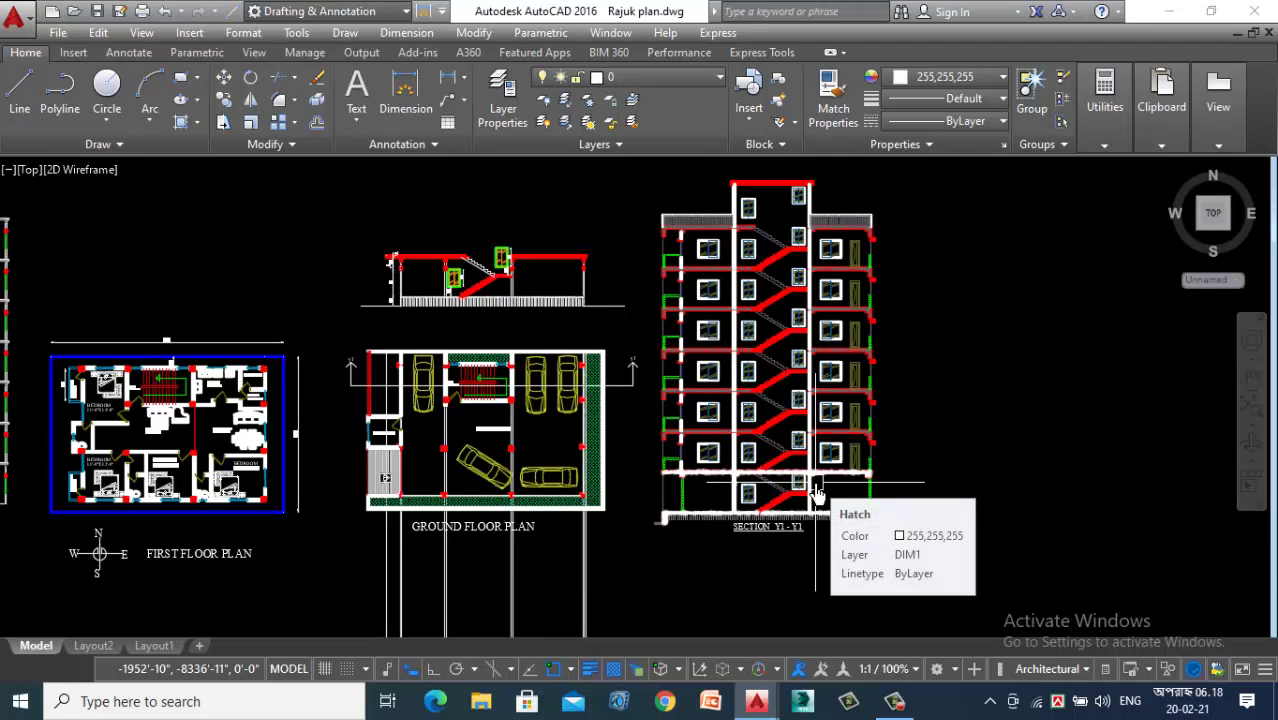
scroll(815, 492, "up", 2)
scroll(958, 478, "down", 2)
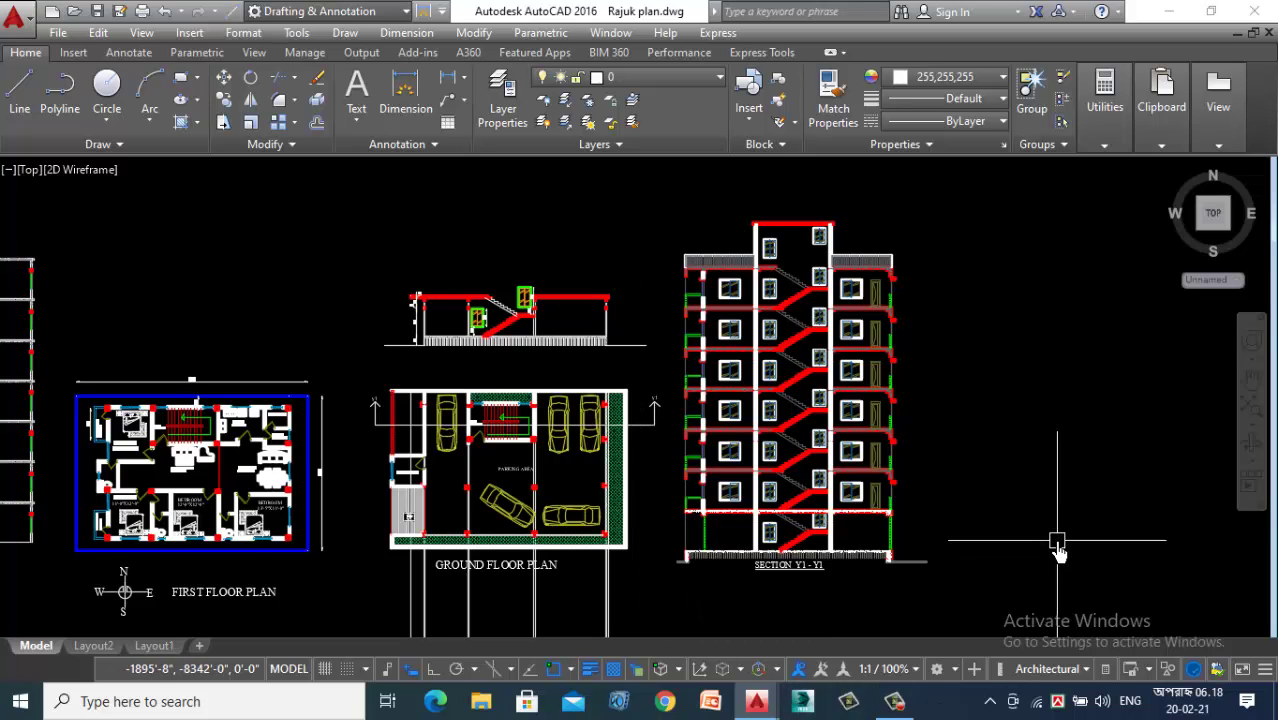
scroll(625, 297, "up", 2)
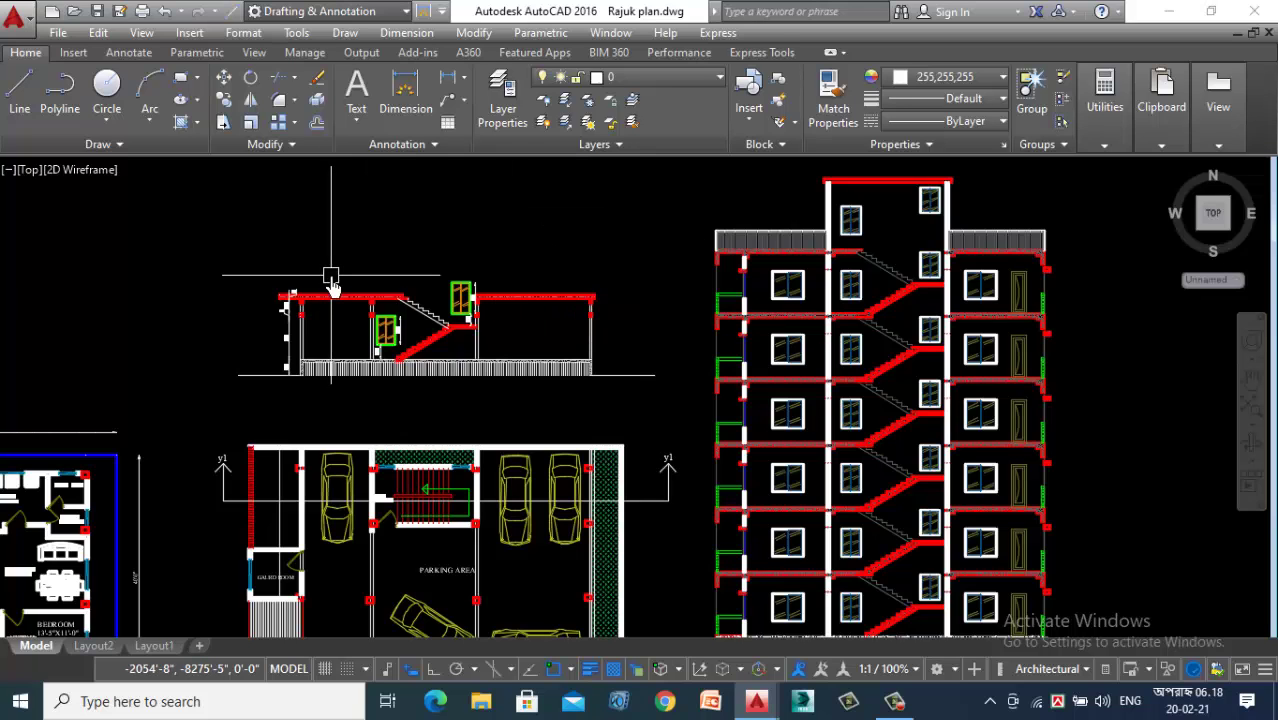
scroll(562, 337, "down", 2)
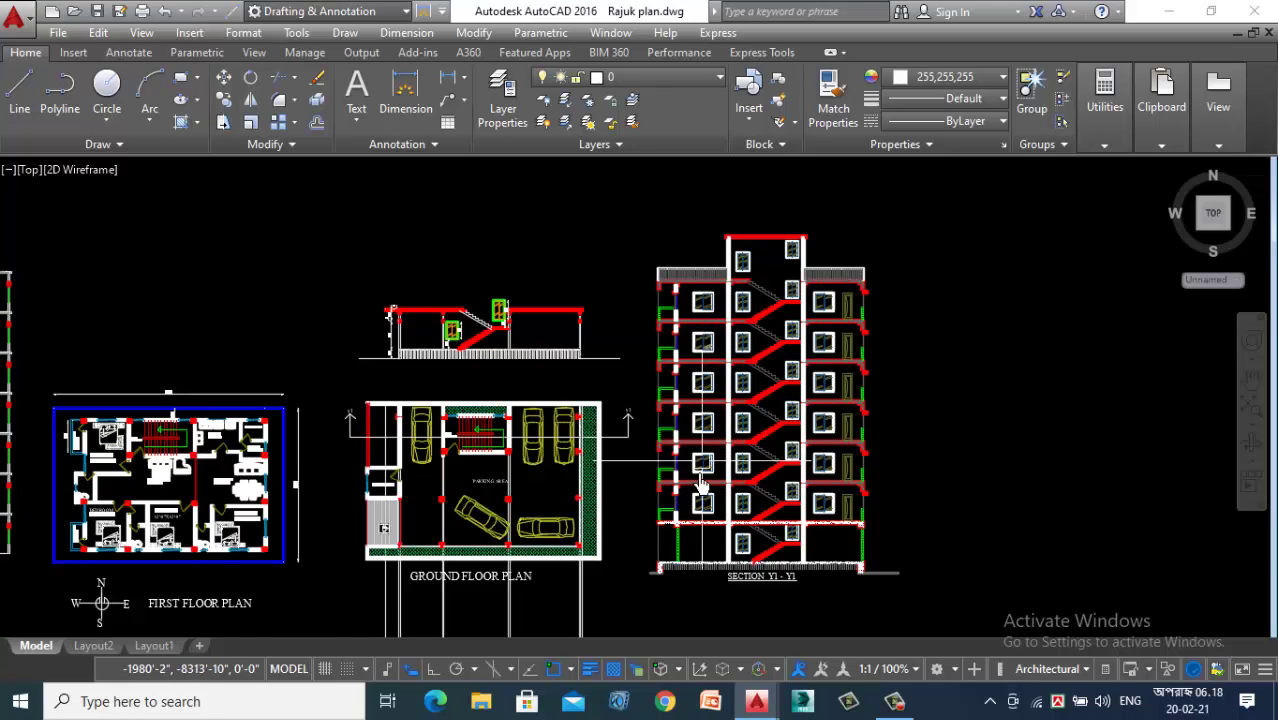
scroll(698, 500, "up", 2)
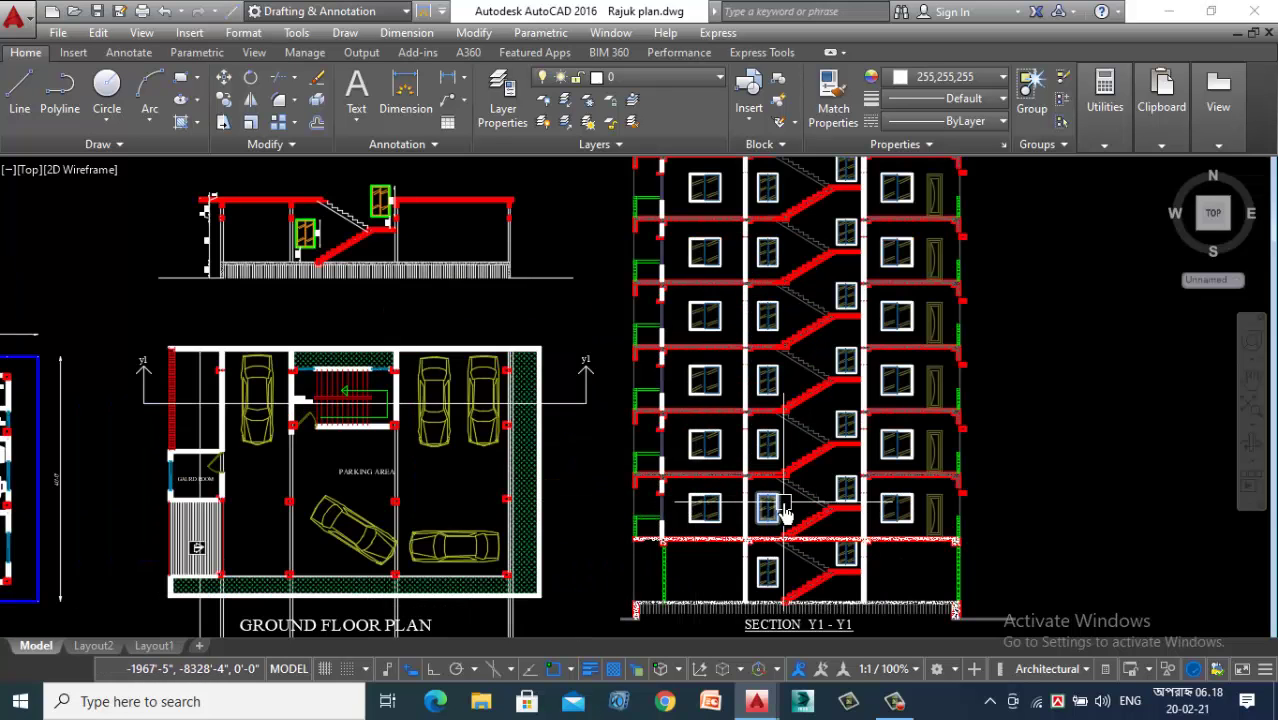
scroll(785, 510, "down", 2)
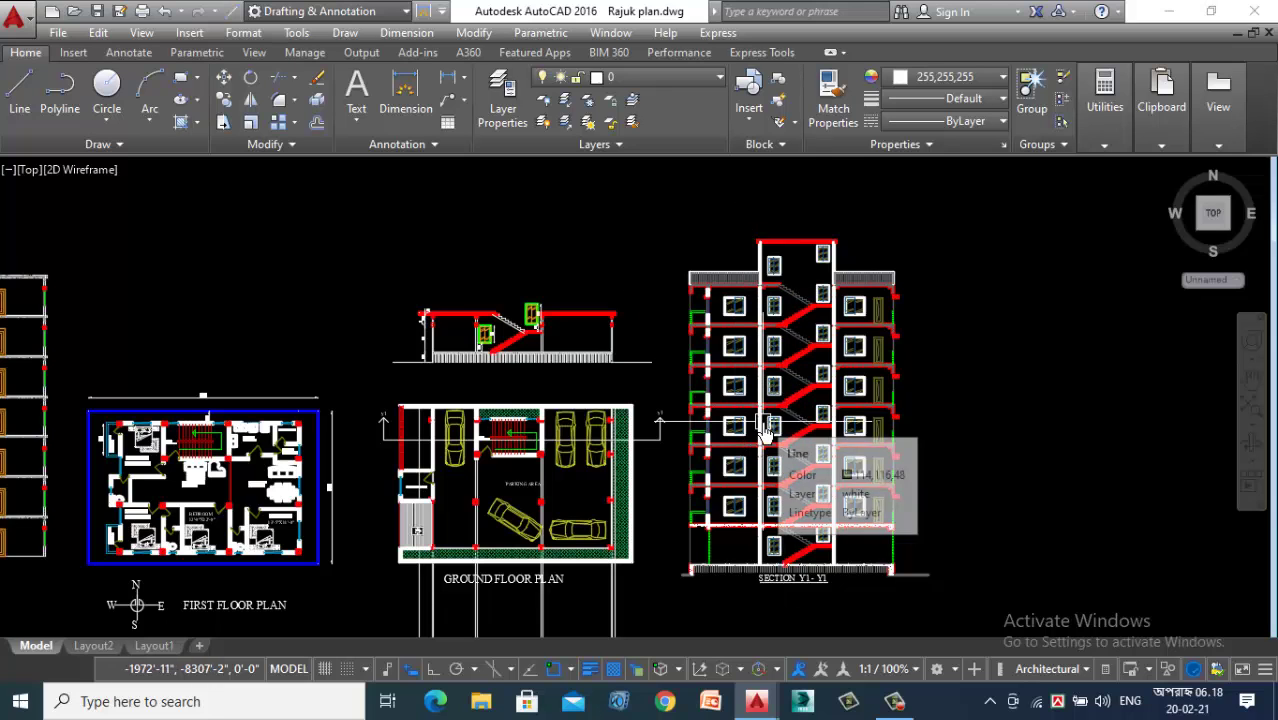
scroll(560, 310, "up", 4)
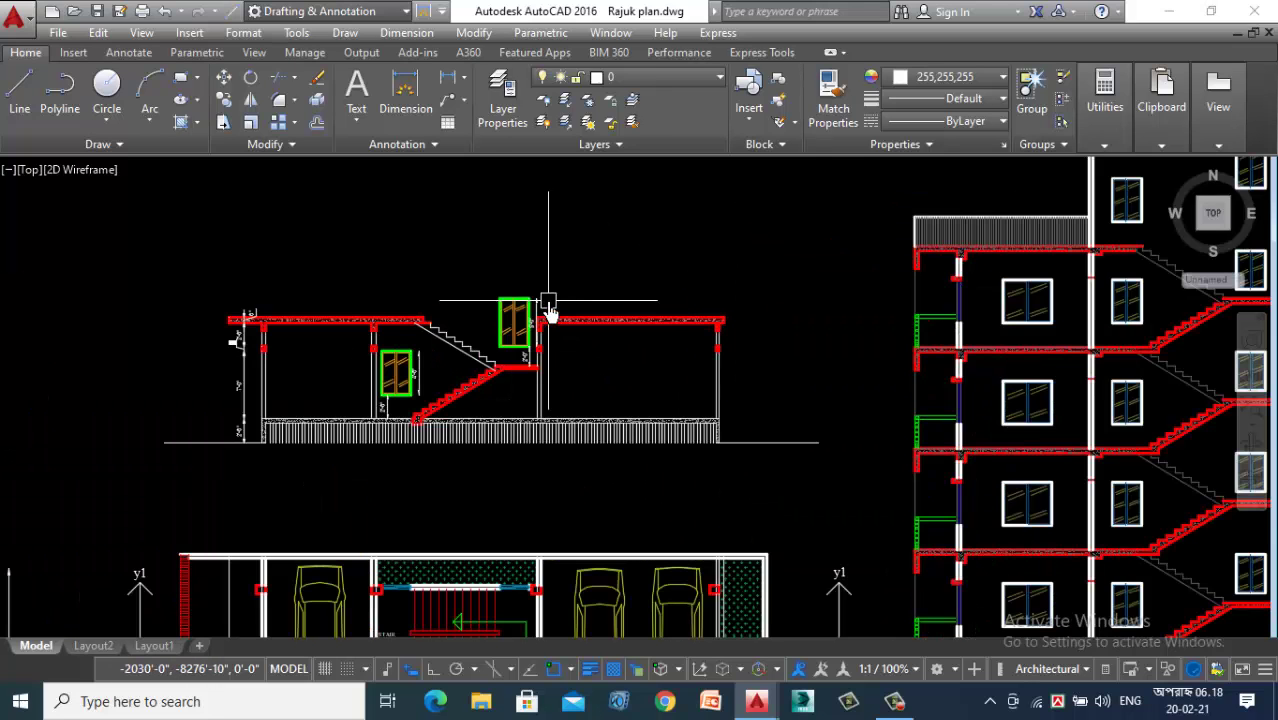
mouse_move(890, 713)
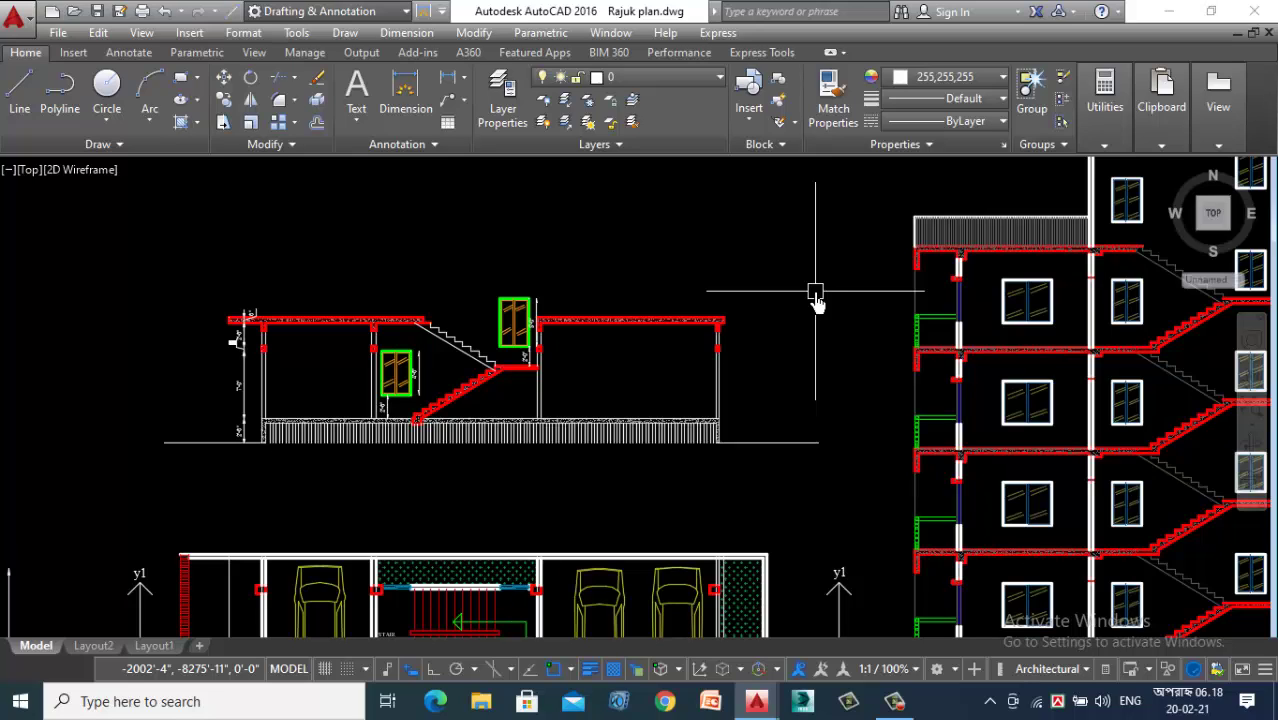
scroll(816, 298, "down", 4)
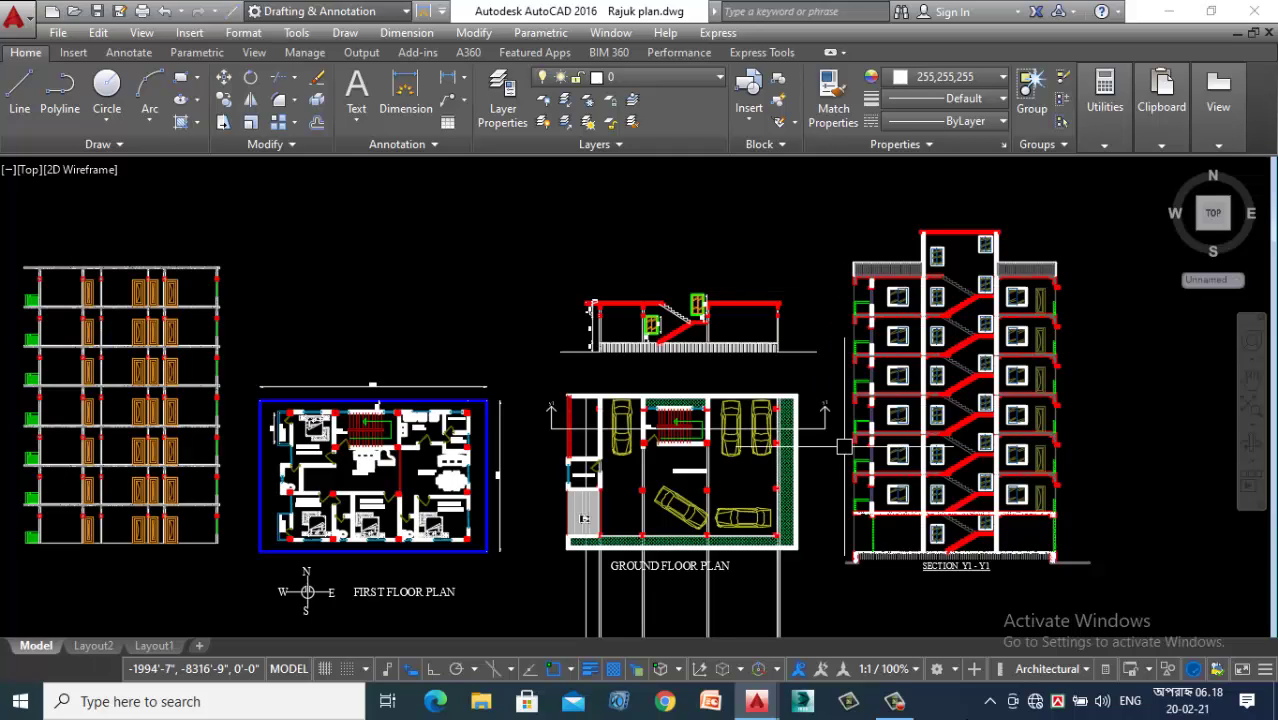
left_click(895, 701)
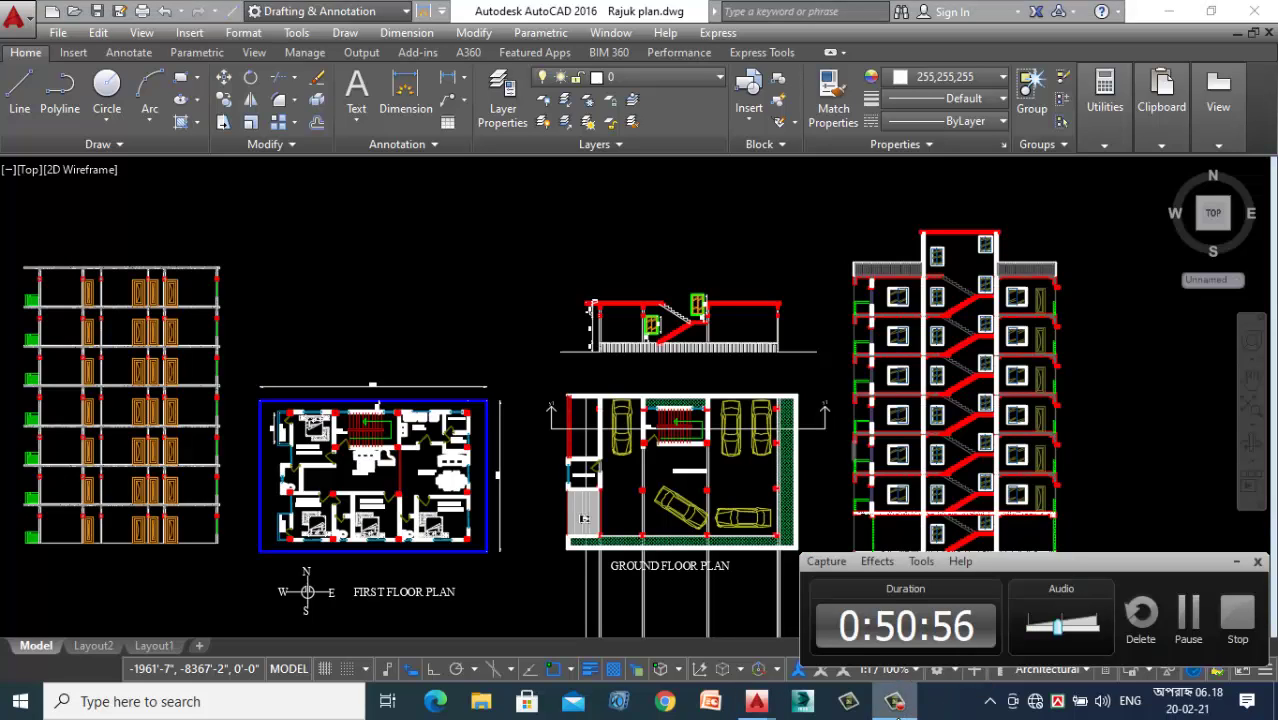